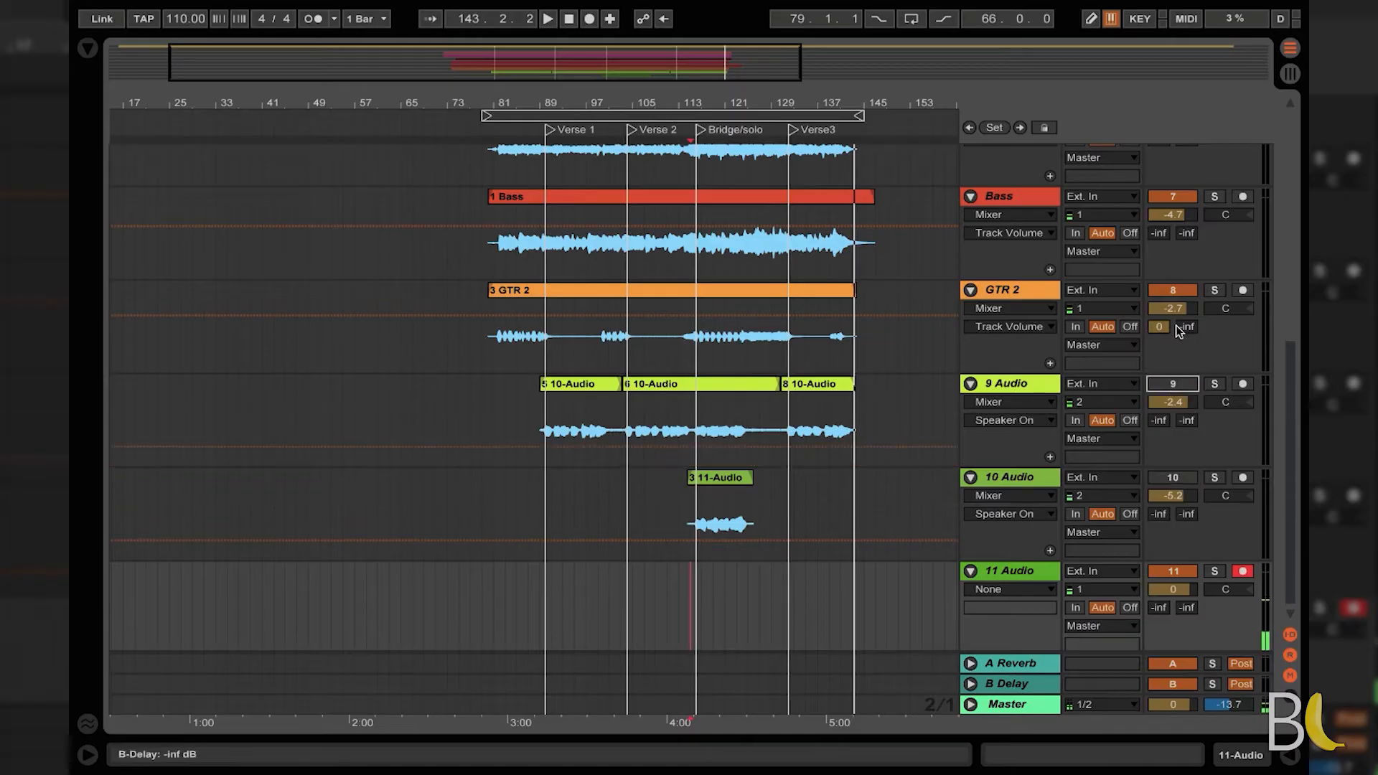
Step: Deactivate the GTR 2, Bass and Guitar tracks and collapse the Song Idea track
click(1182, 291)
click(1181, 194)
scroll(1180, 191, up, 5)
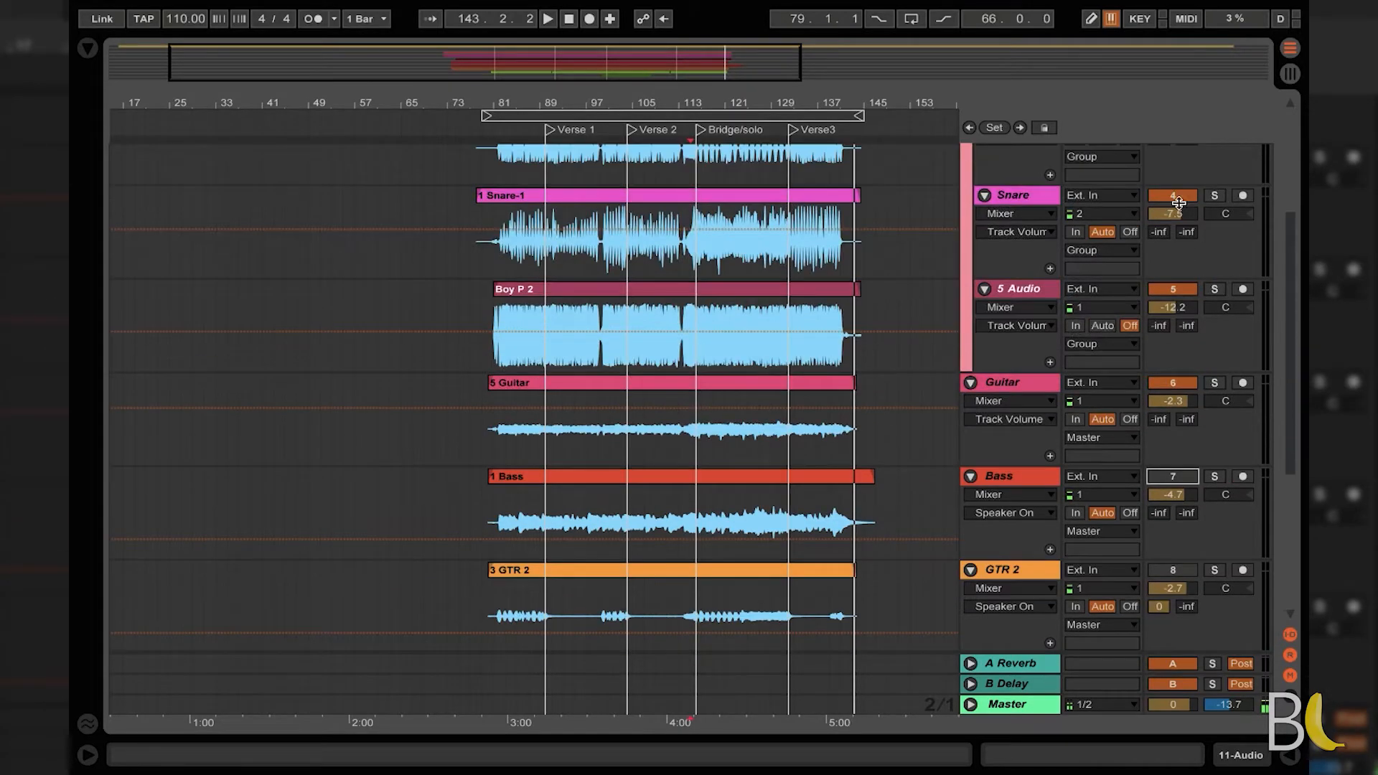
click(1175, 382)
scroll(1178, 383, up, 3)
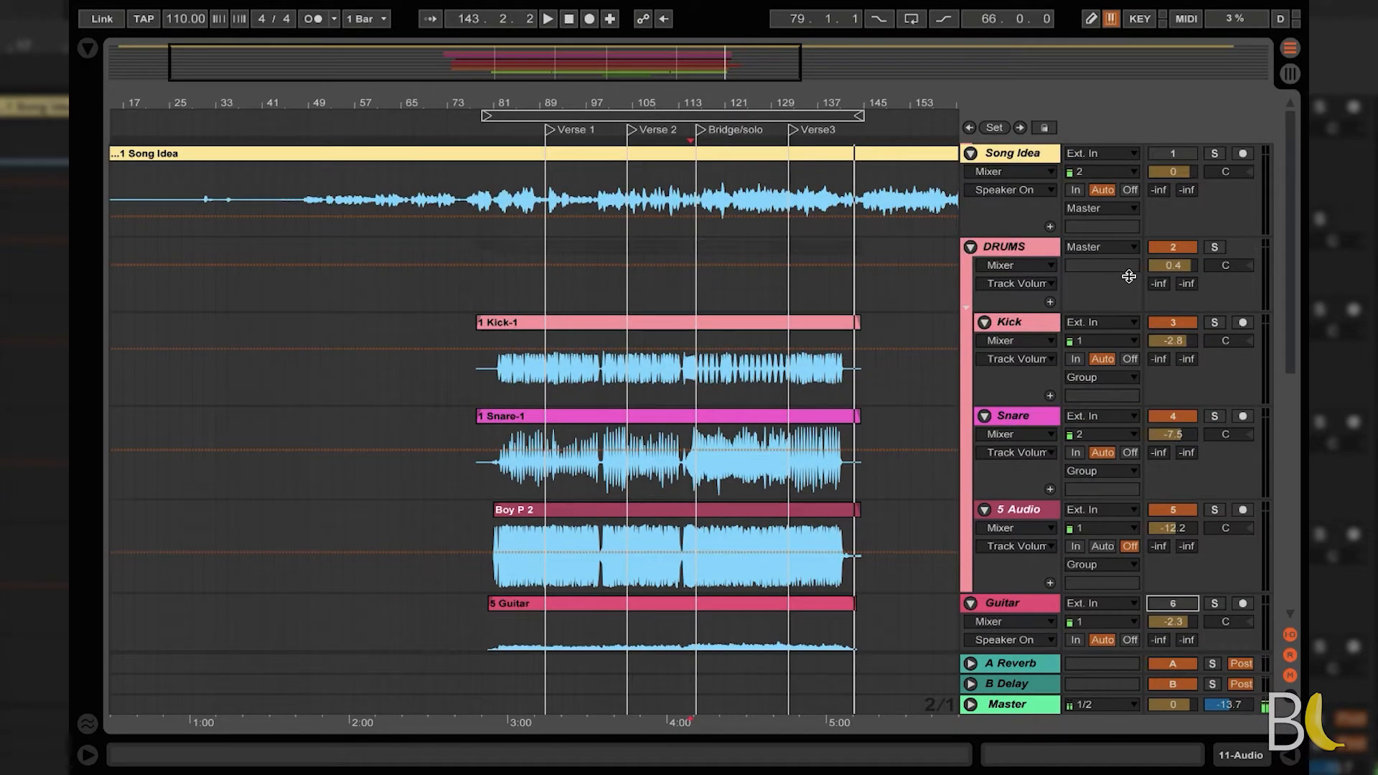
click(971, 154)
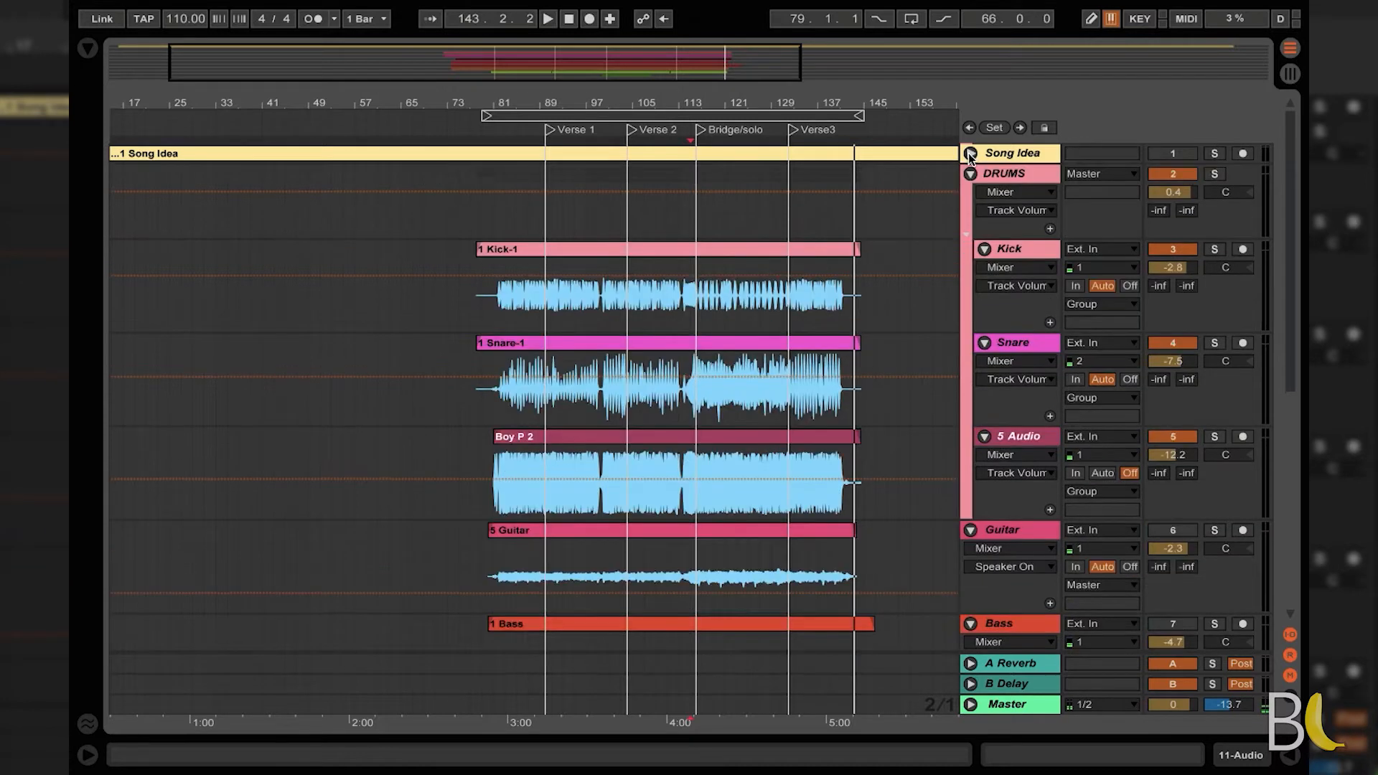
Step: Reset the volumes of the 5 Audio, Snare and Kick tracks in the DRUMS group to 0 dB
click(1003, 176)
scroll(1055, 451, down, 3)
scroll(1055, 451, up, 3)
double_click(1184, 456)
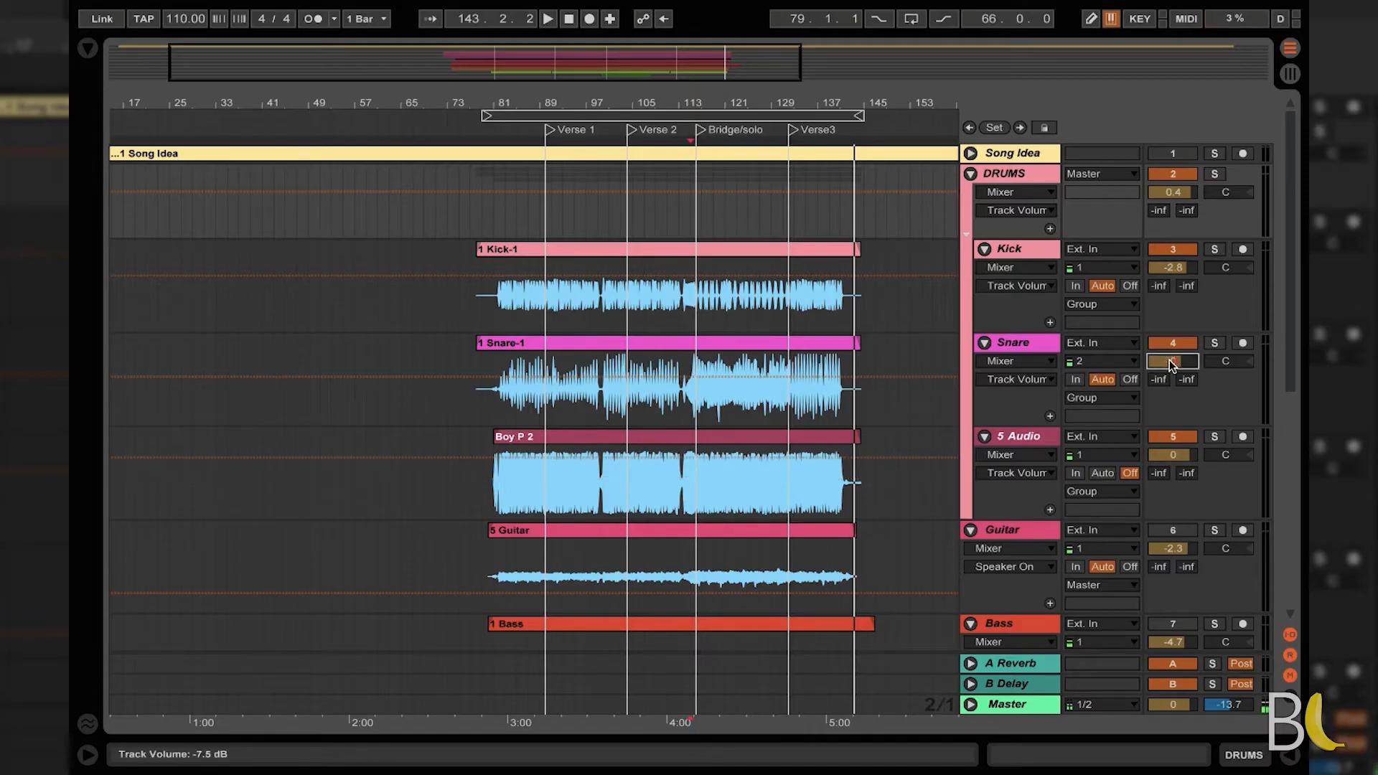
double_click(1180, 273)
Step: Deactivate the 5 Audio track in the DRUMS group and rename it OH
click(1183, 439)
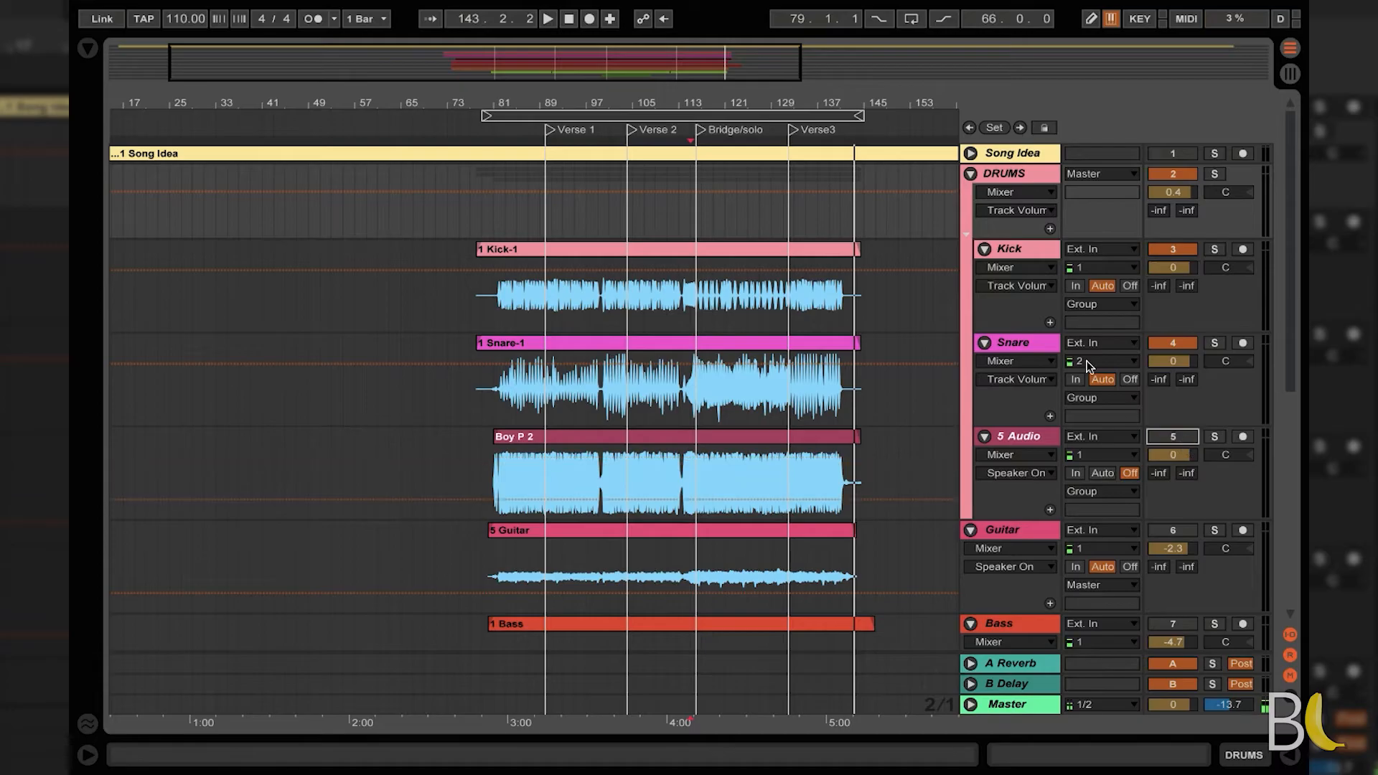
double_click(1032, 438)
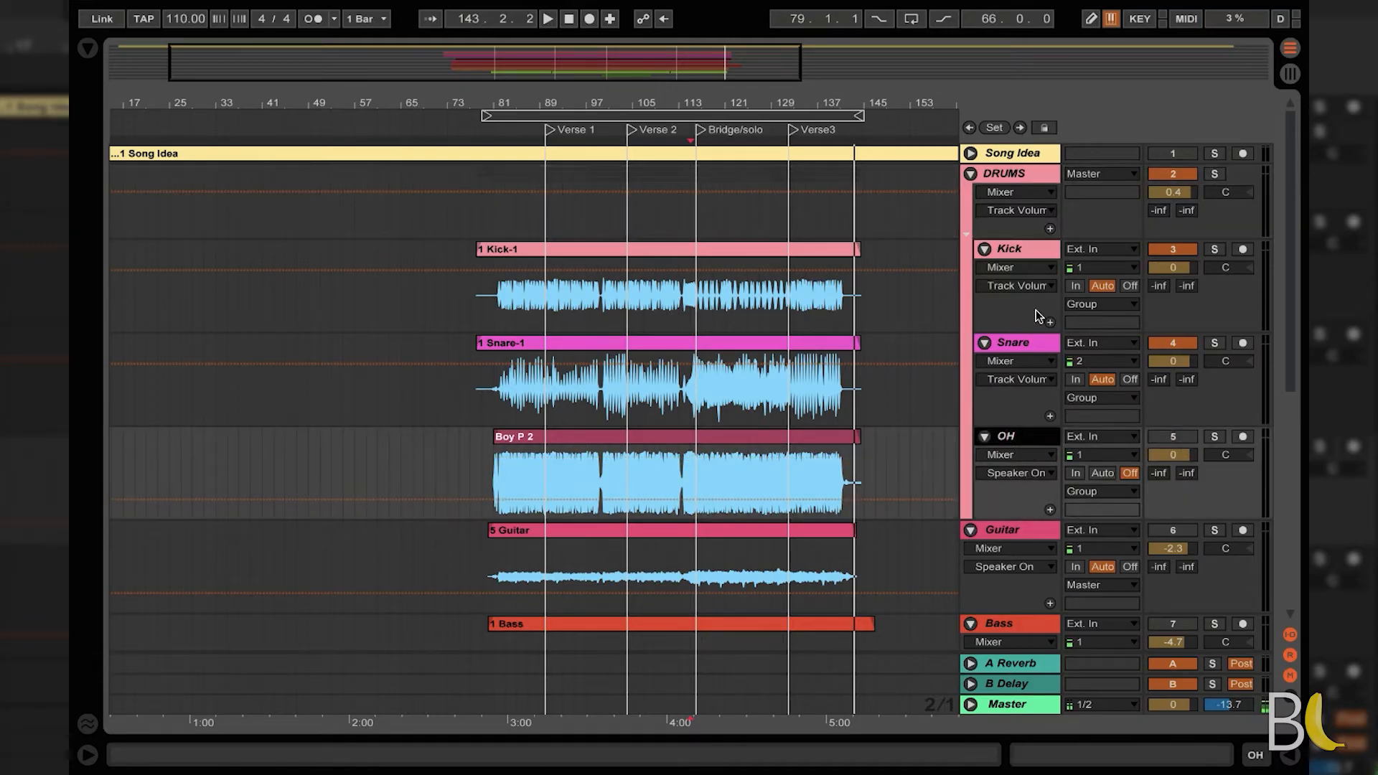
Step: Loop bars 83 to 89 of the Kick track and start playback
click(1028, 249)
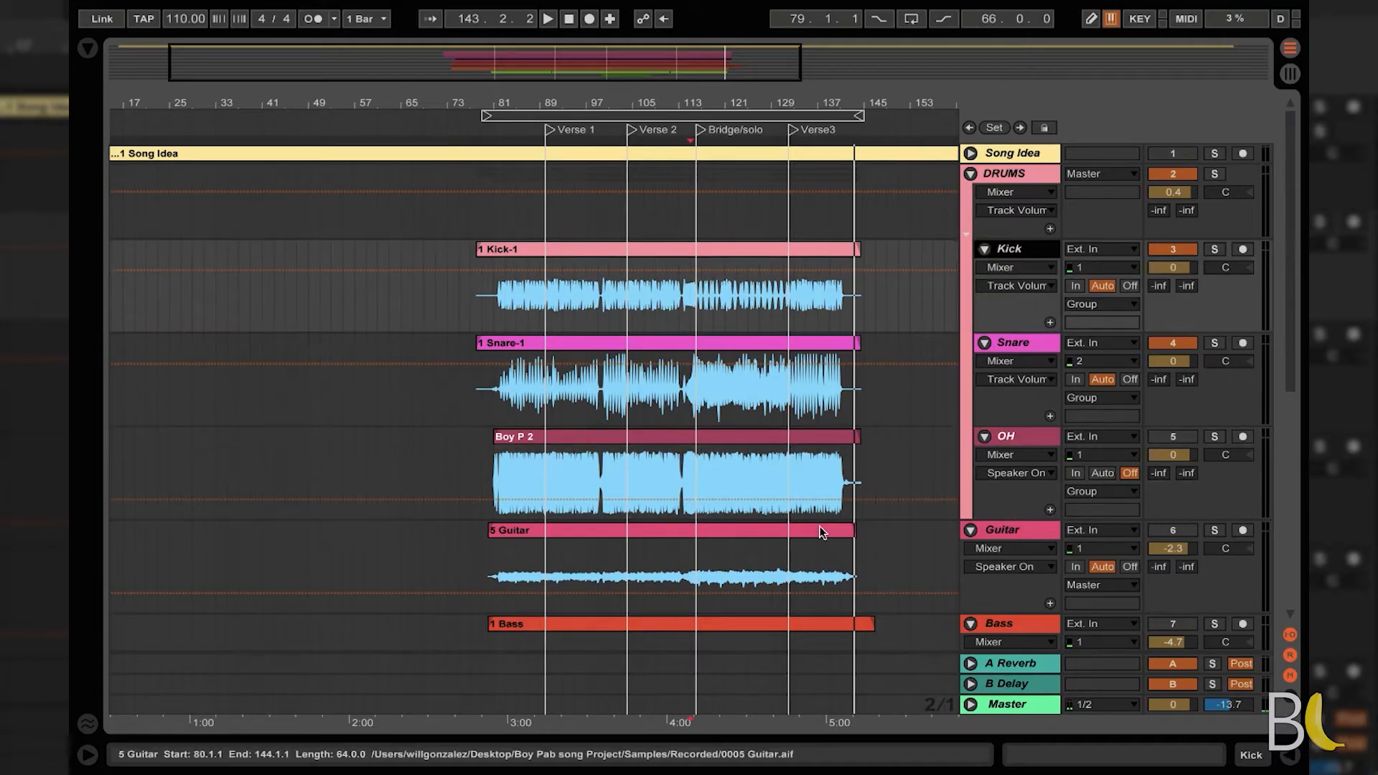
mouse_move(506, 327)
mouse_down()
mouse_move(517, 308)
mouse_move(532, 324)
mouse_up()
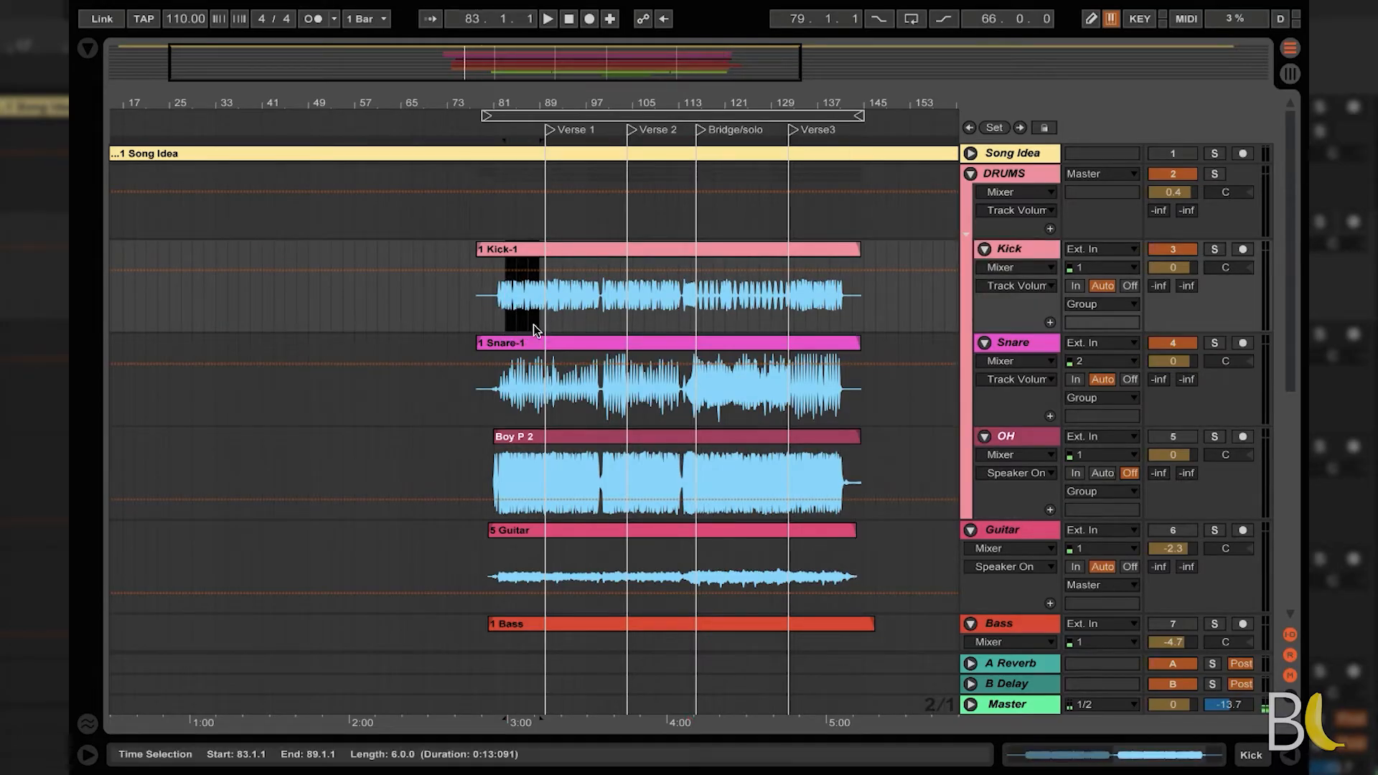
key(ctrl+l)
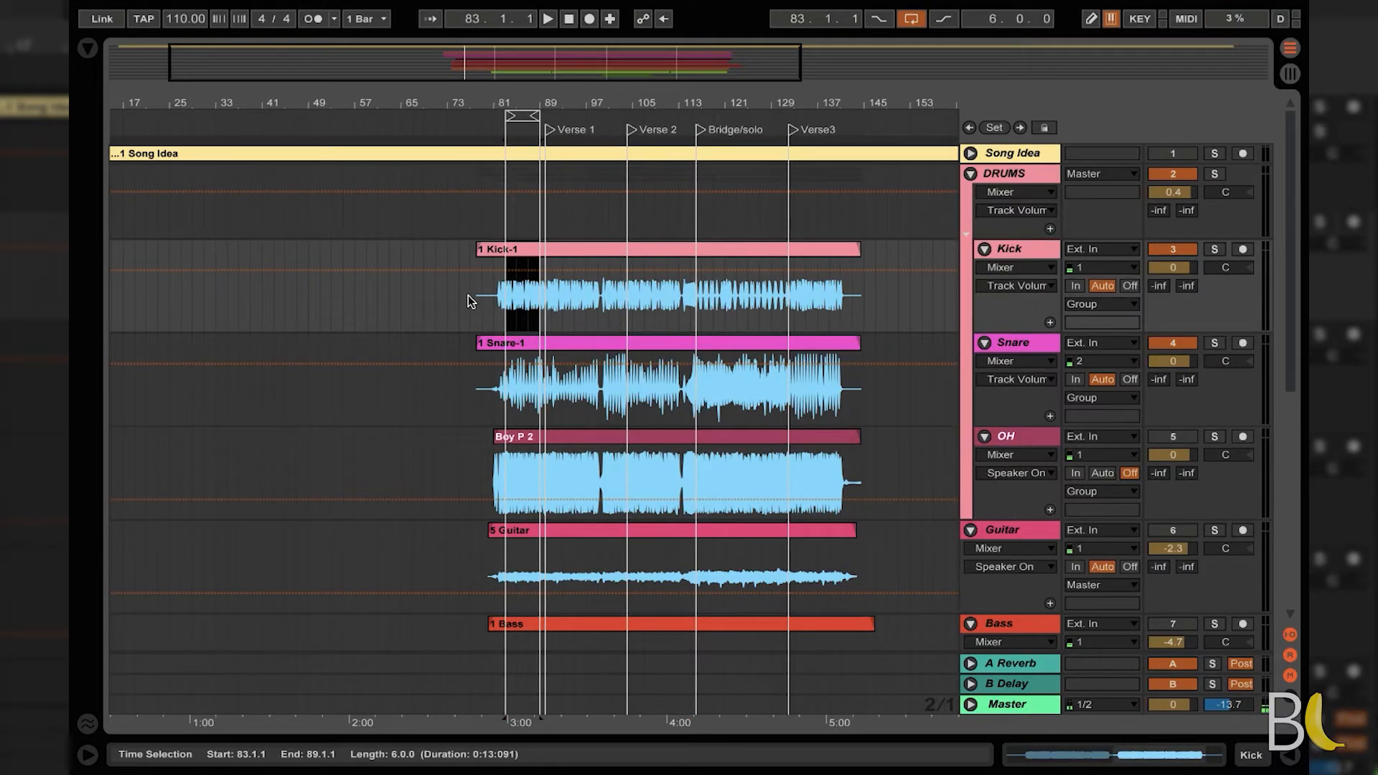
key(space)
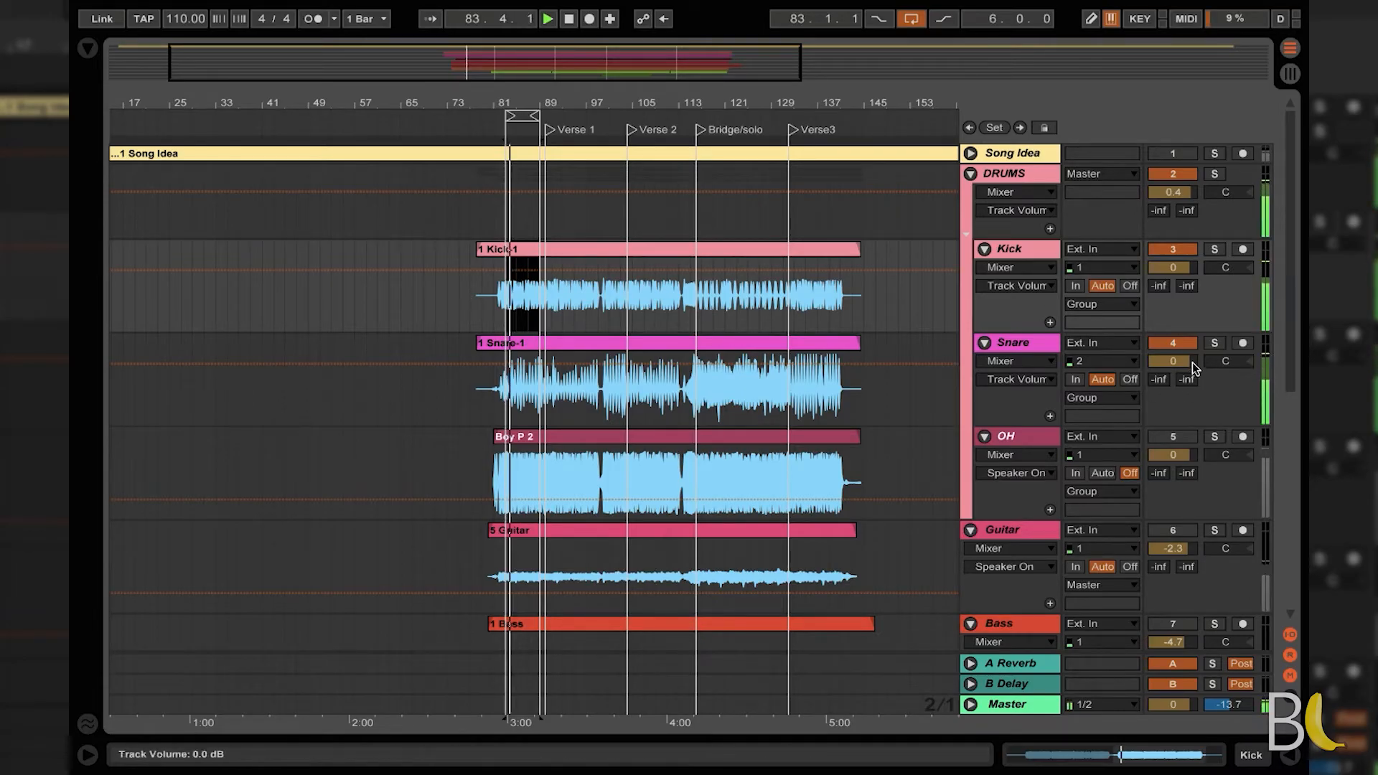
Step: Deactivate the Snare track and show the Kick track's device chain, ending with playback stopped
click(1172, 343)
click(1036, 249)
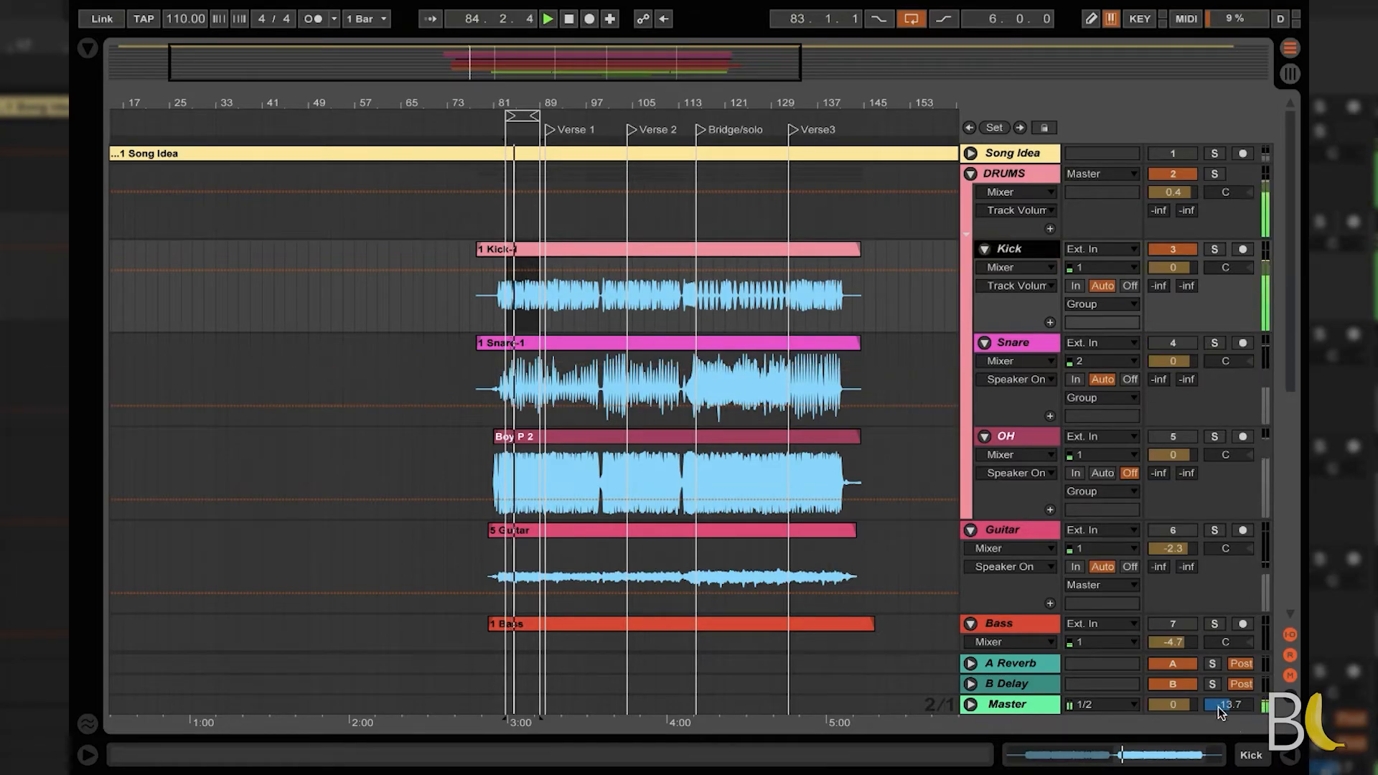
click(1251, 755)
click(87, 49)
key(space)
click(88, 49)
scroll(726, 376, down, 2)
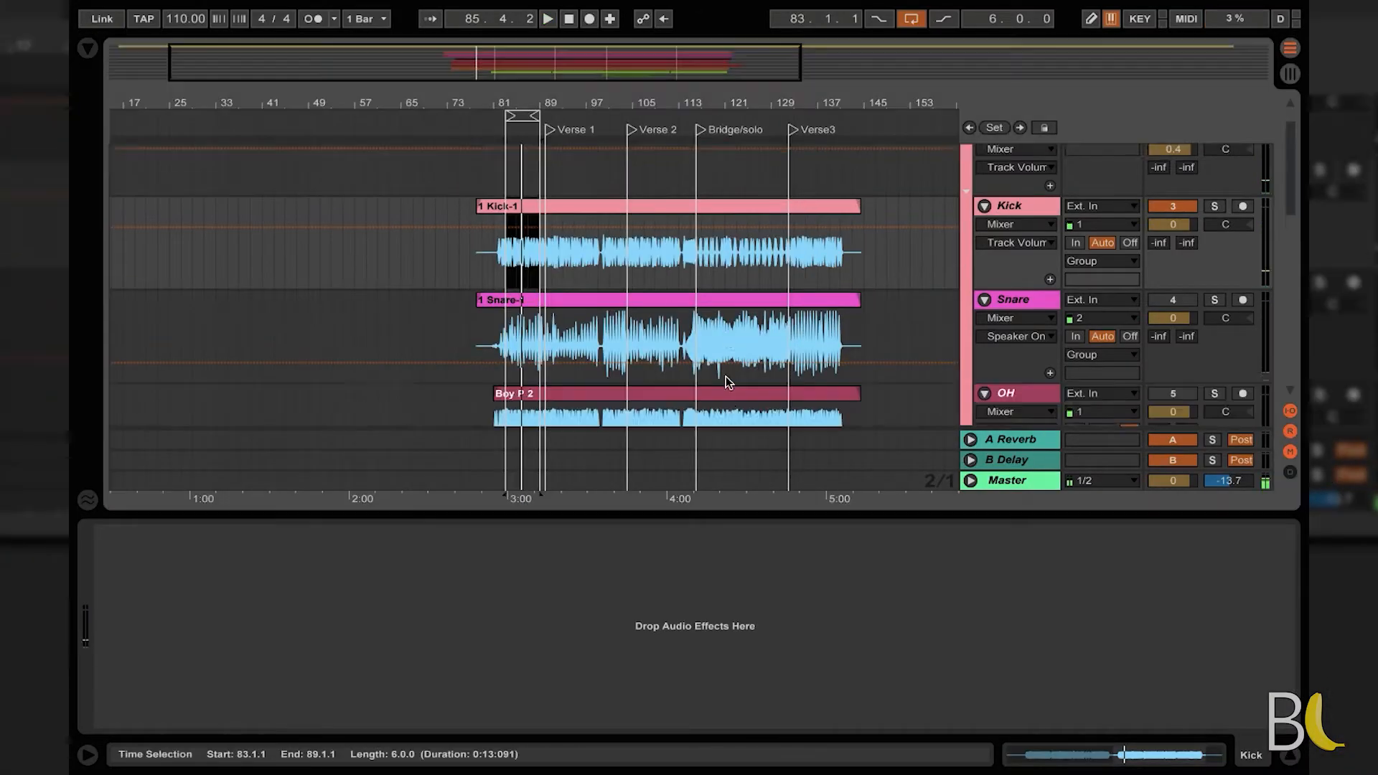
scroll(725, 376, down, 1)
double_click(766, 278)
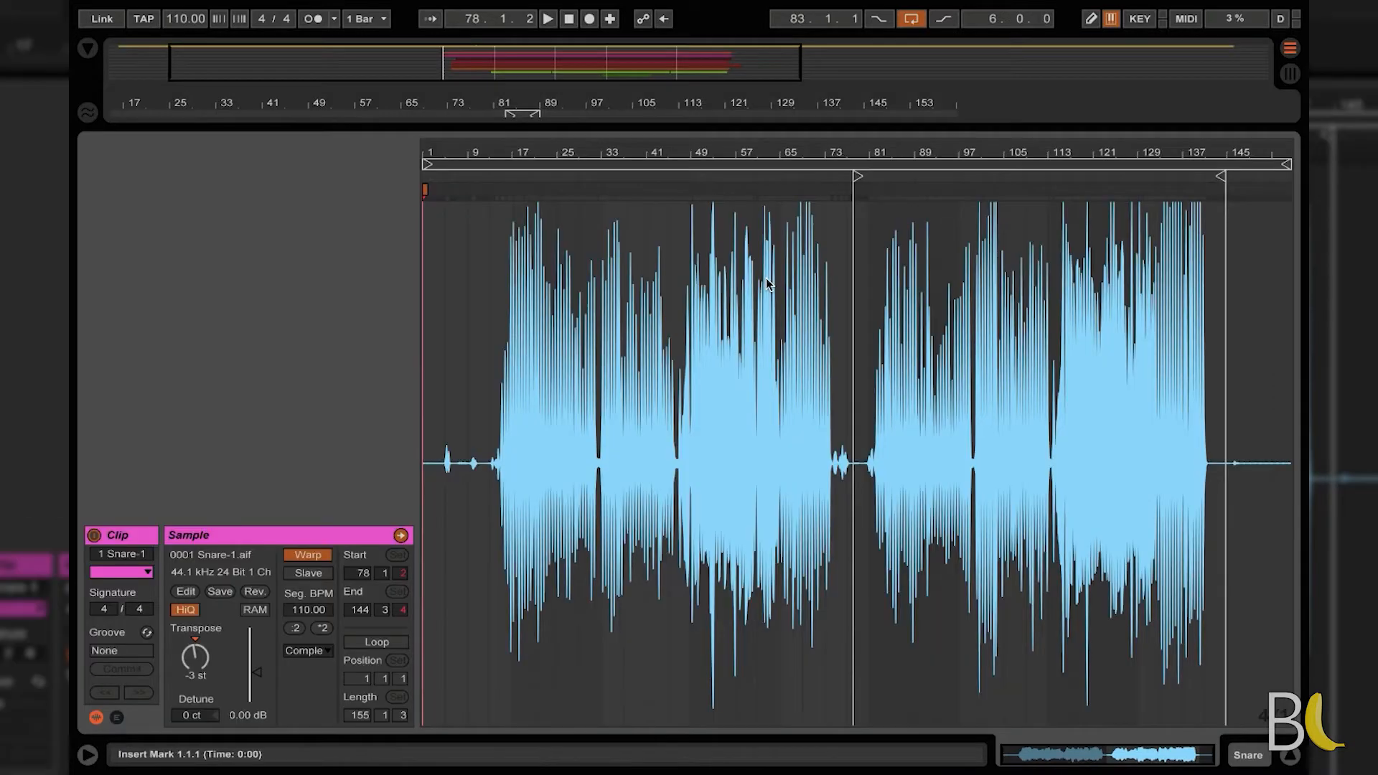
click(1290, 755)
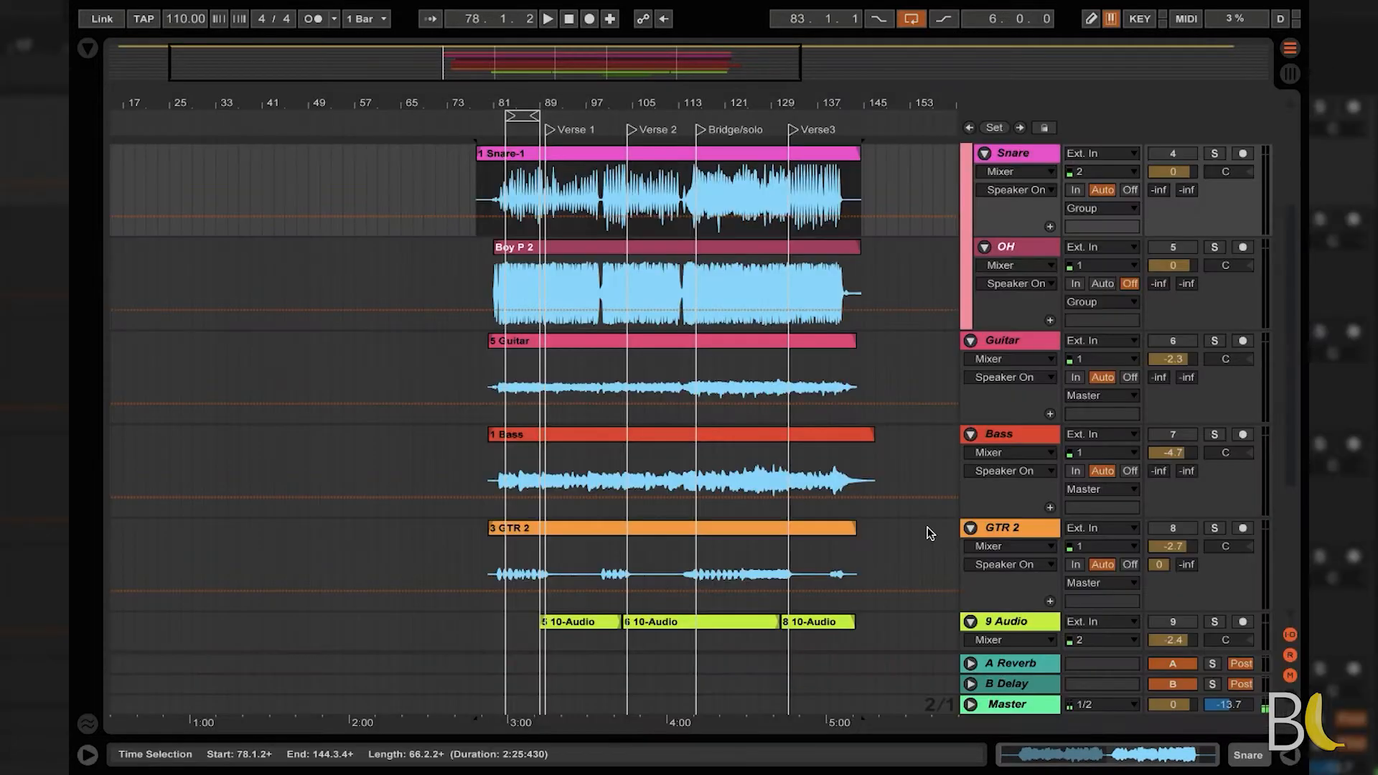
scroll(1078, 291, up, 4)
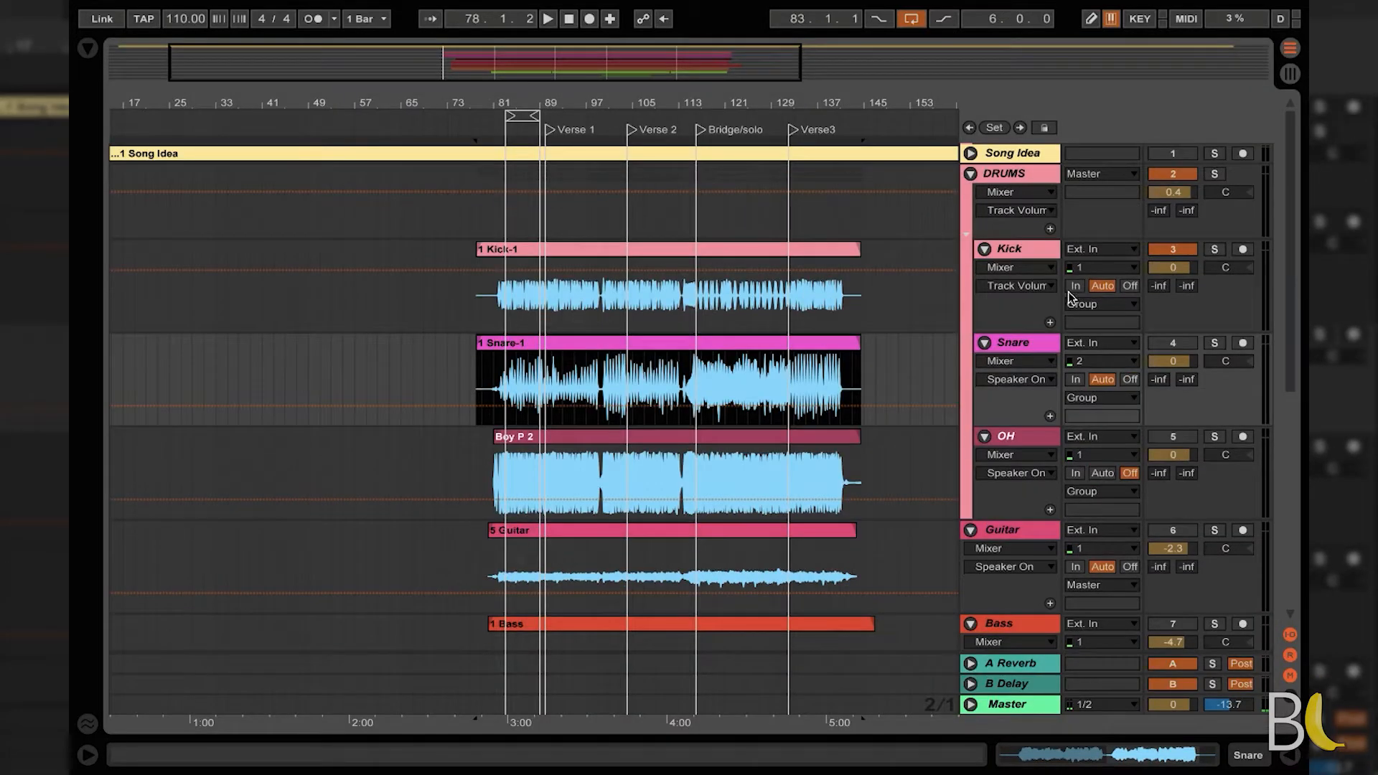
Step: Load the pocket KICK.adg preset from the Audio Effect Rack presets onto the Kick track
click(1036, 255)
click(88, 48)
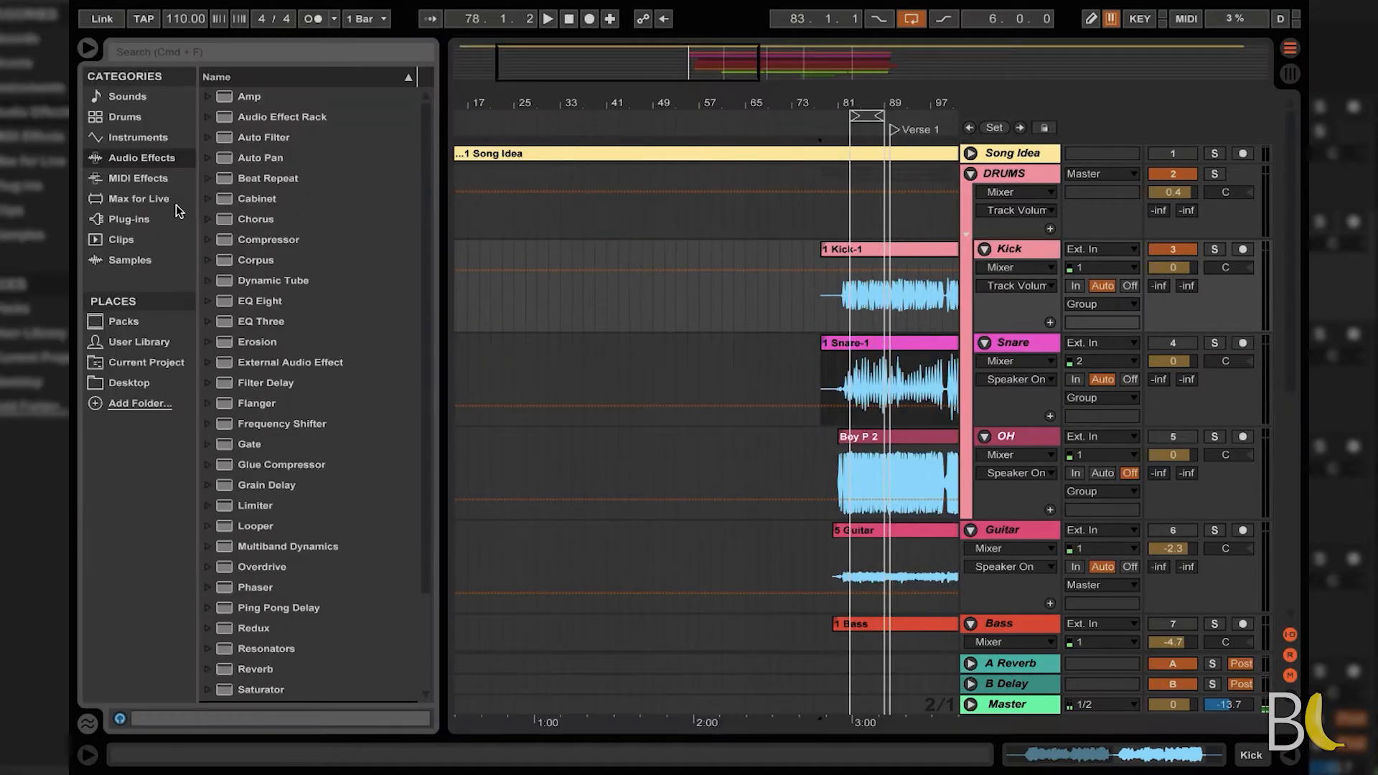
click(209, 118)
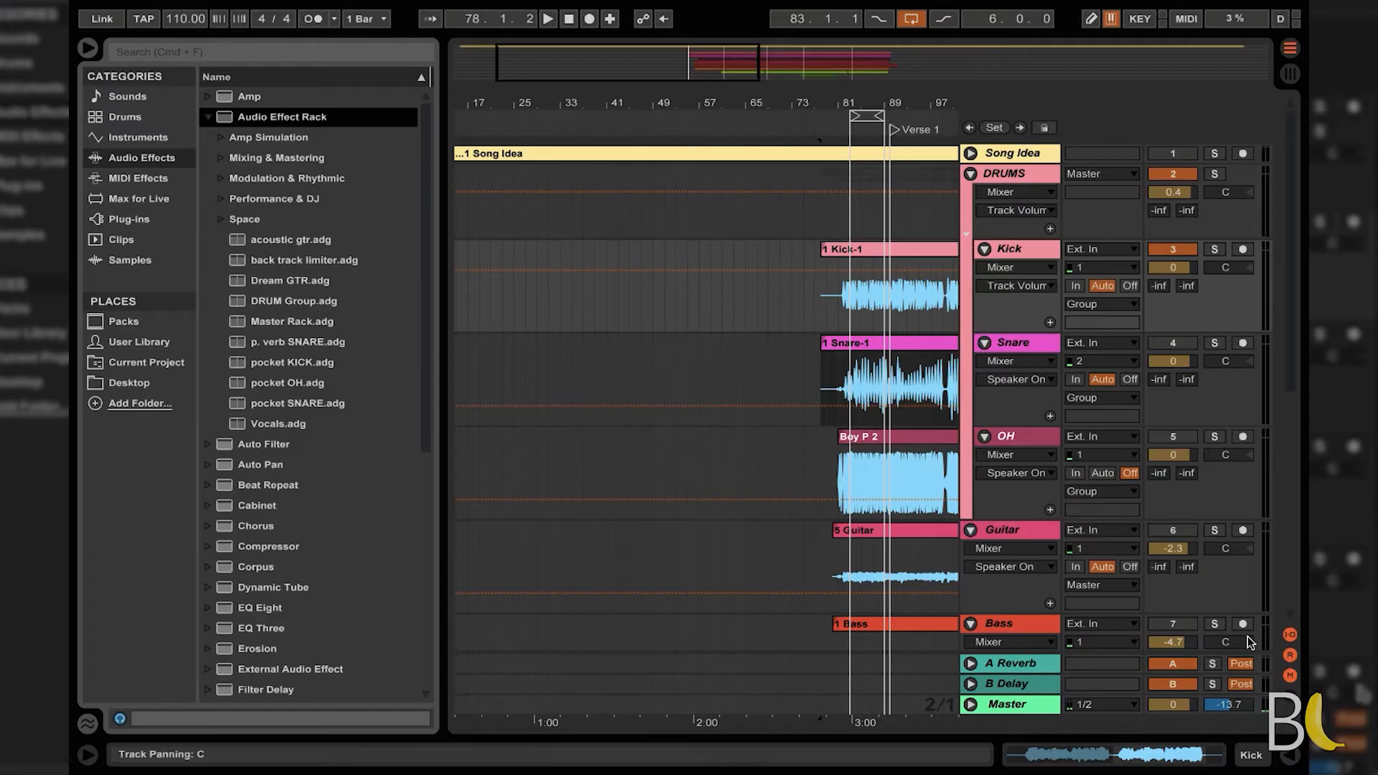
click(1260, 758)
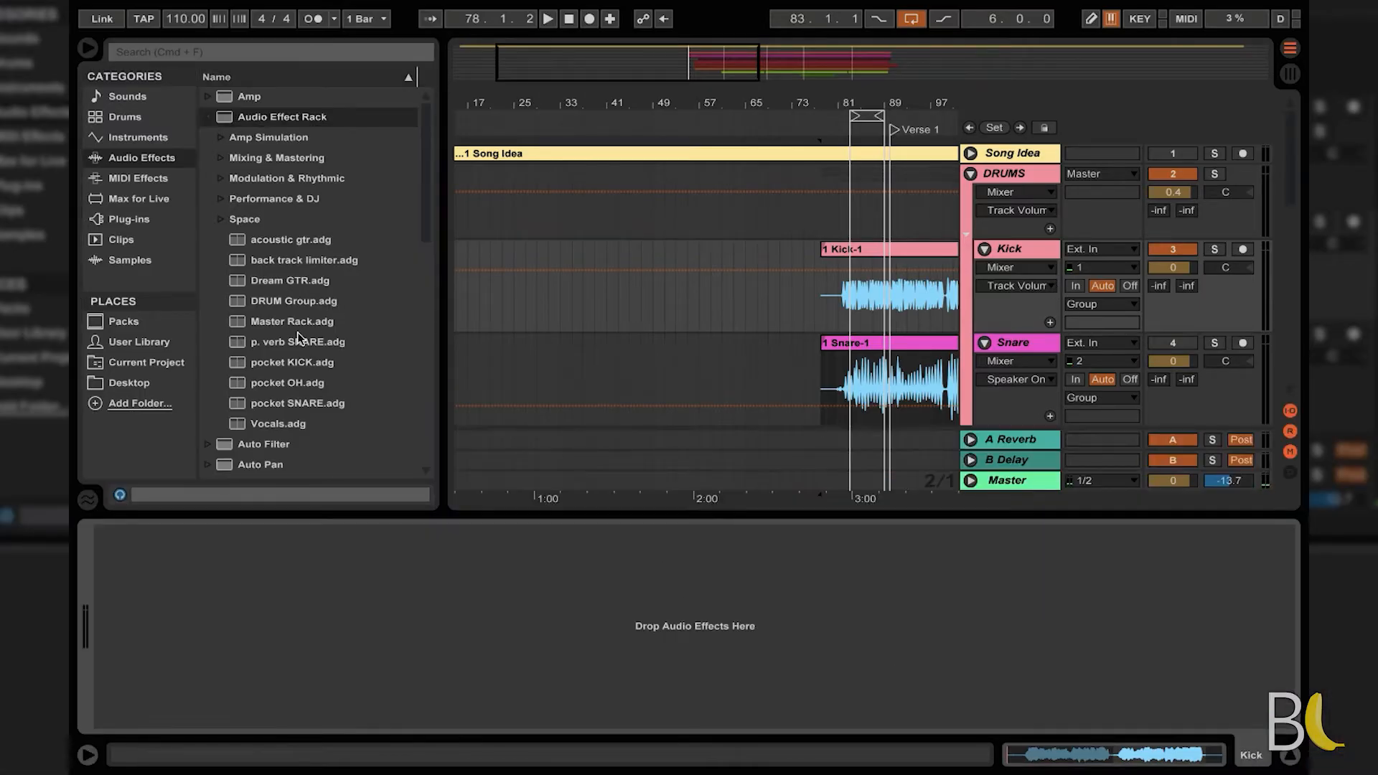
drag(242, 364, 248, 587)
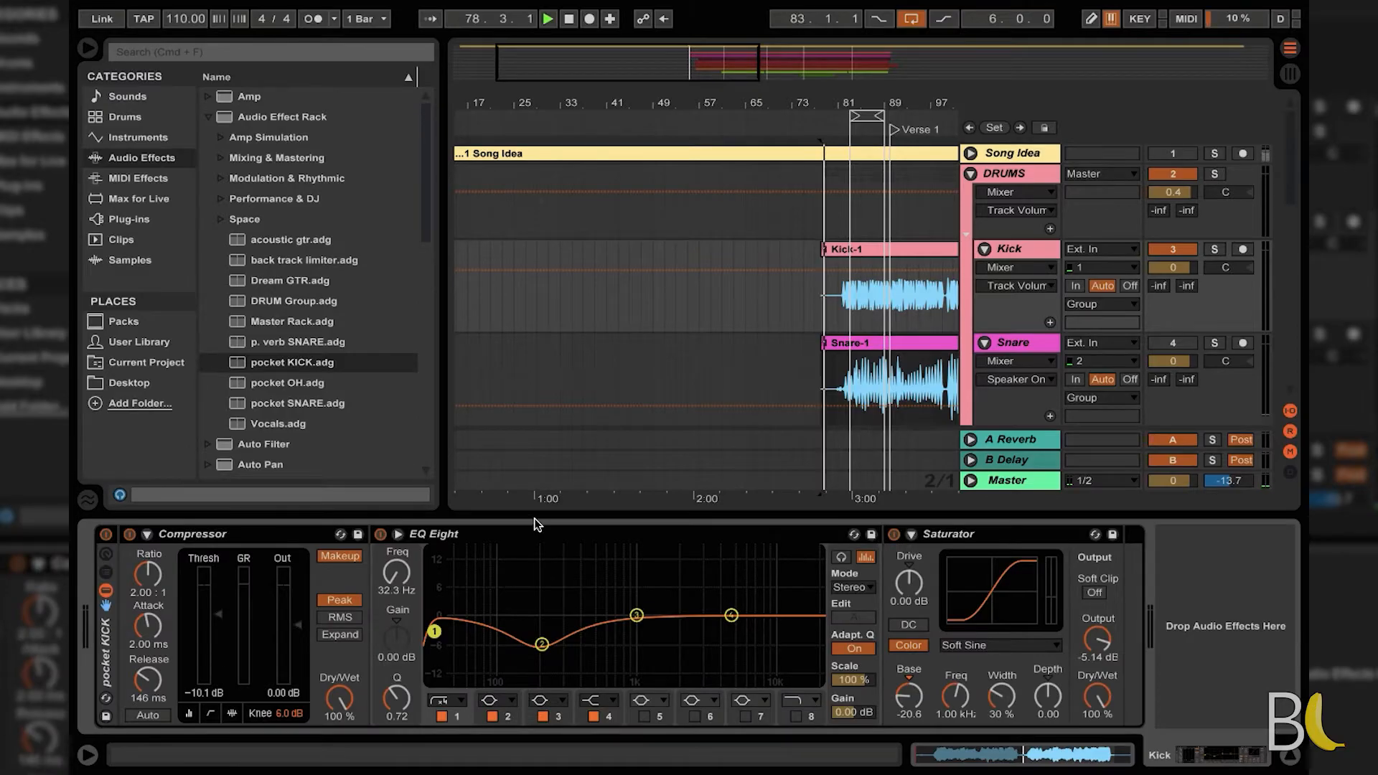
Step: Play the kick from bar 83 and compare its sound with the pocket KICK rack bypassed and enabled
click(850, 316)
key(space)
key(space)
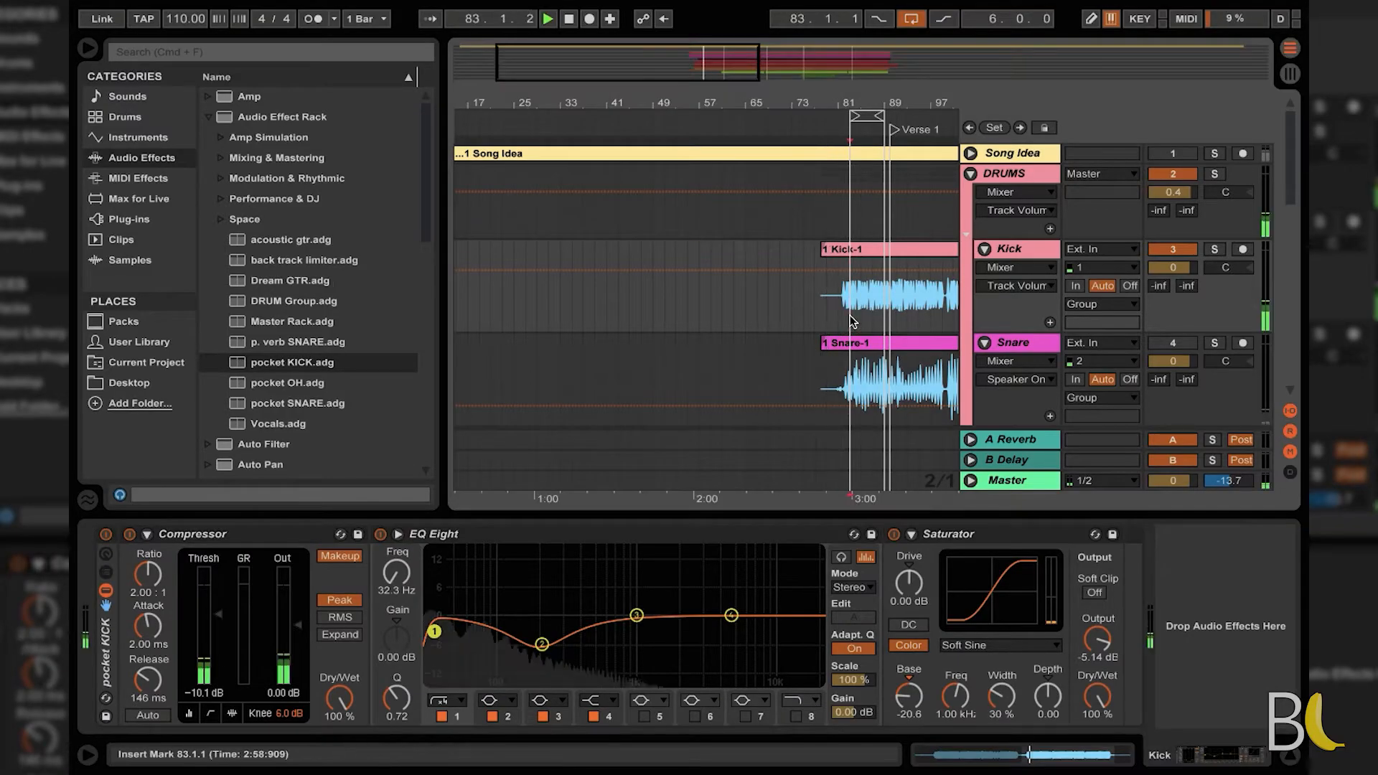
click(105, 535)
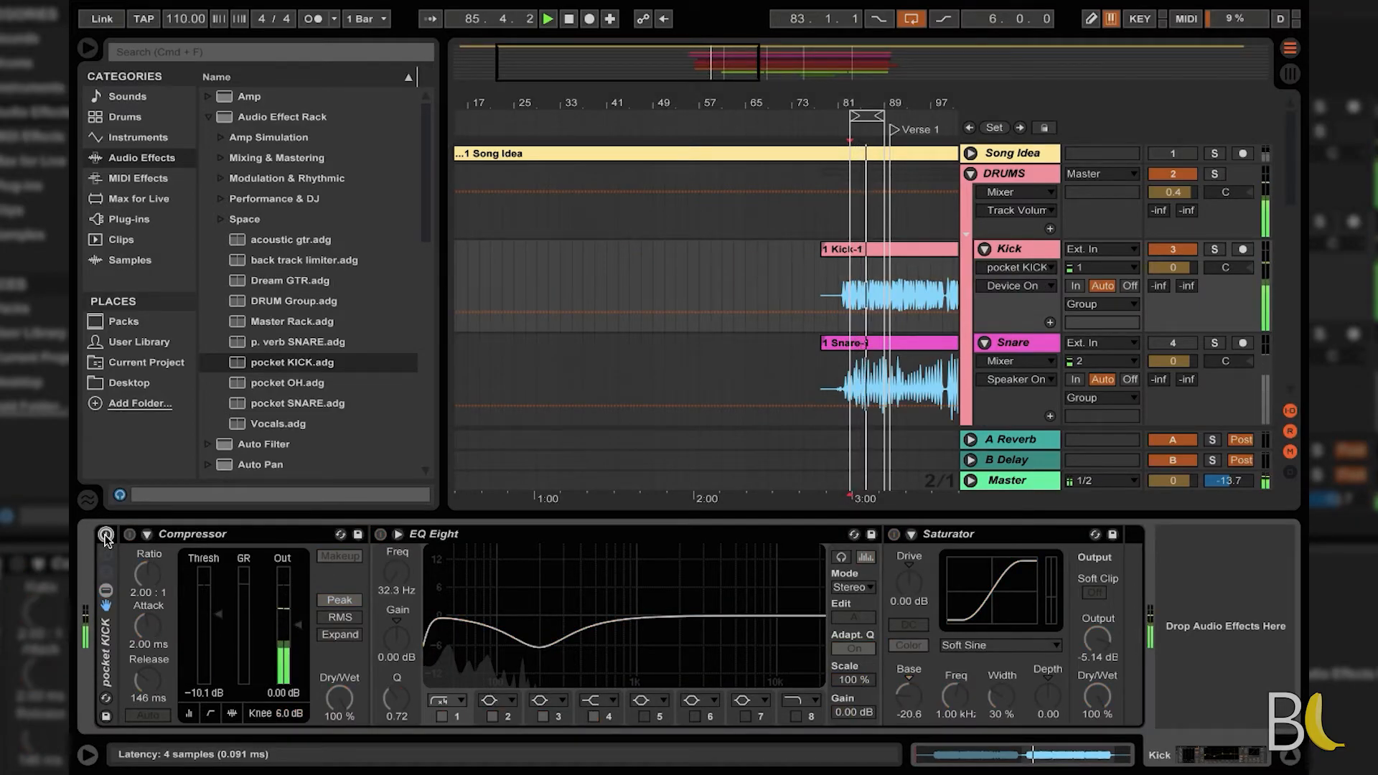
click(106, 535)
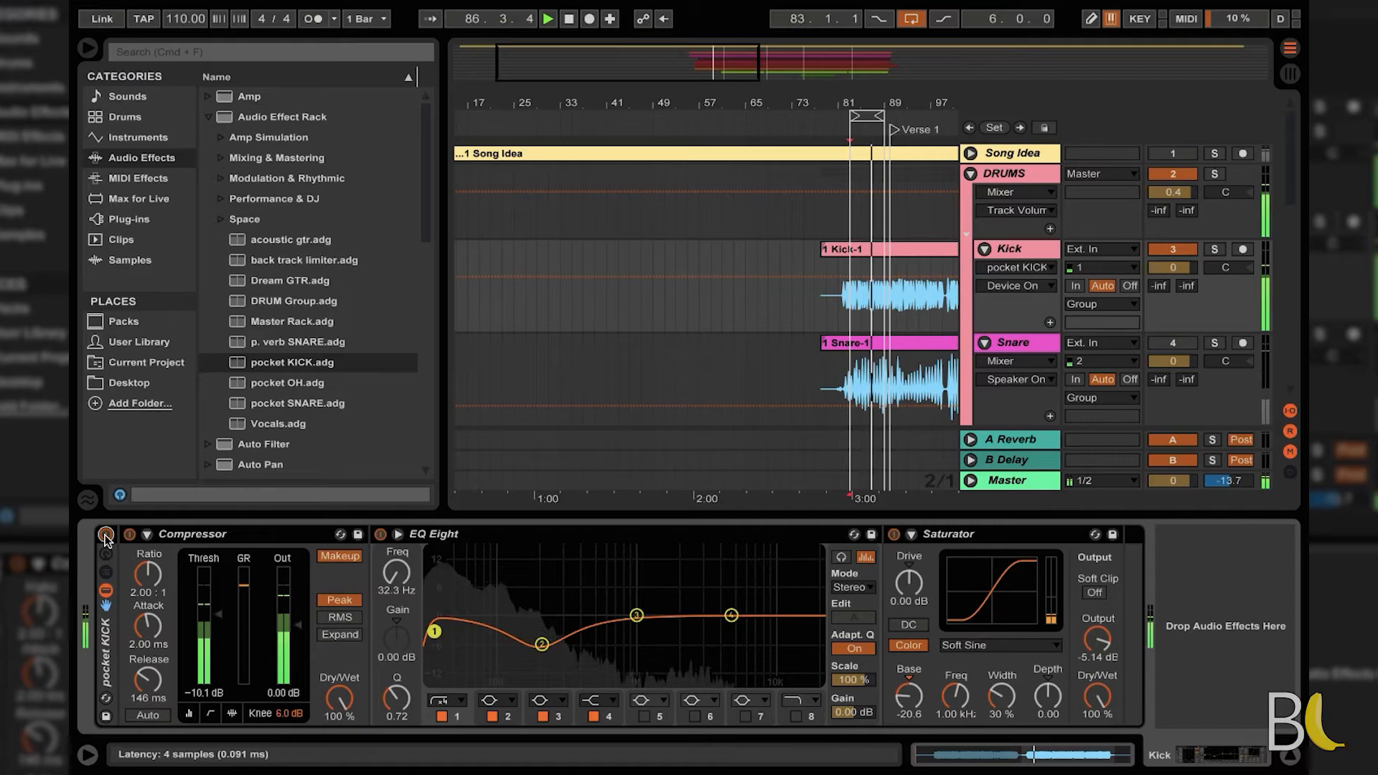
key(space)
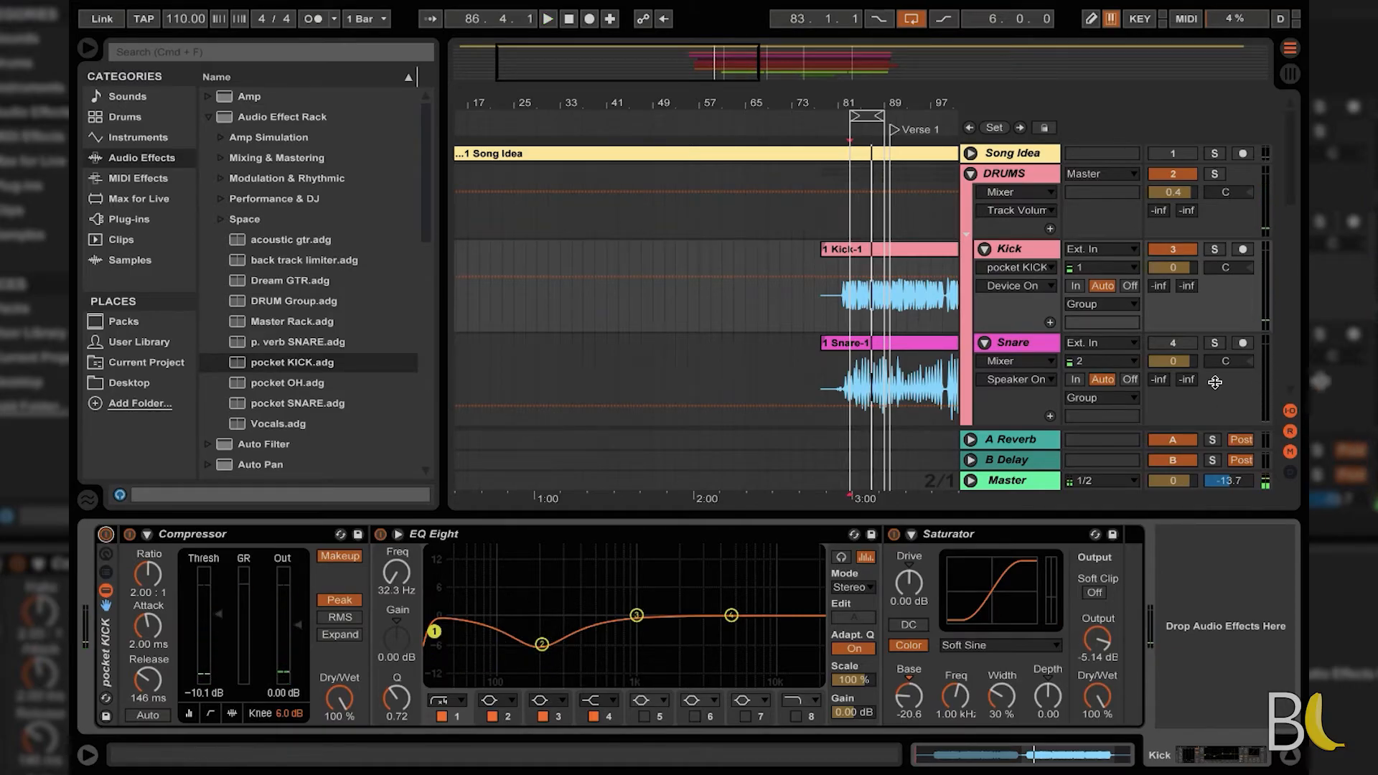
Step: Activate the Snare track and try to load the pocket SNARE.adg rack onto it
click(1048, 344)
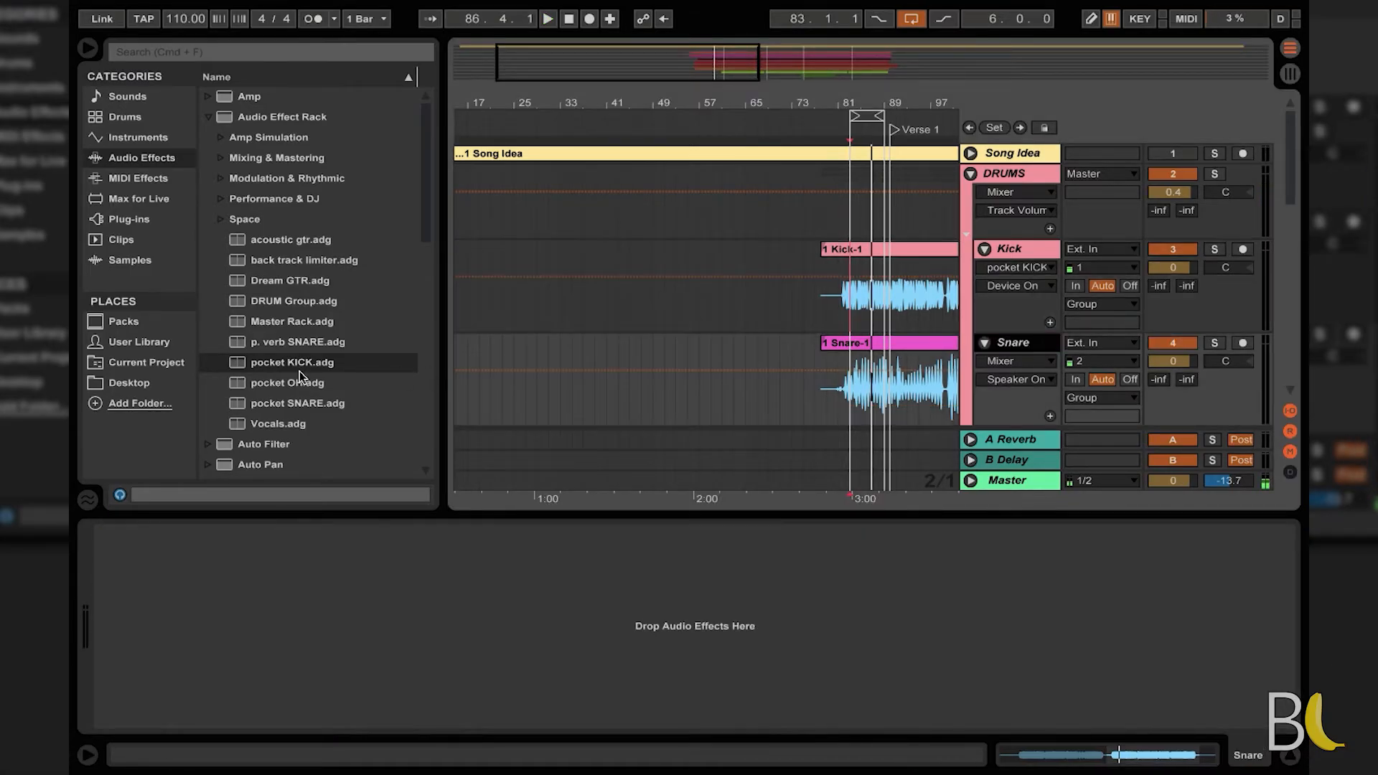
drag(242, 405, 264, 612)
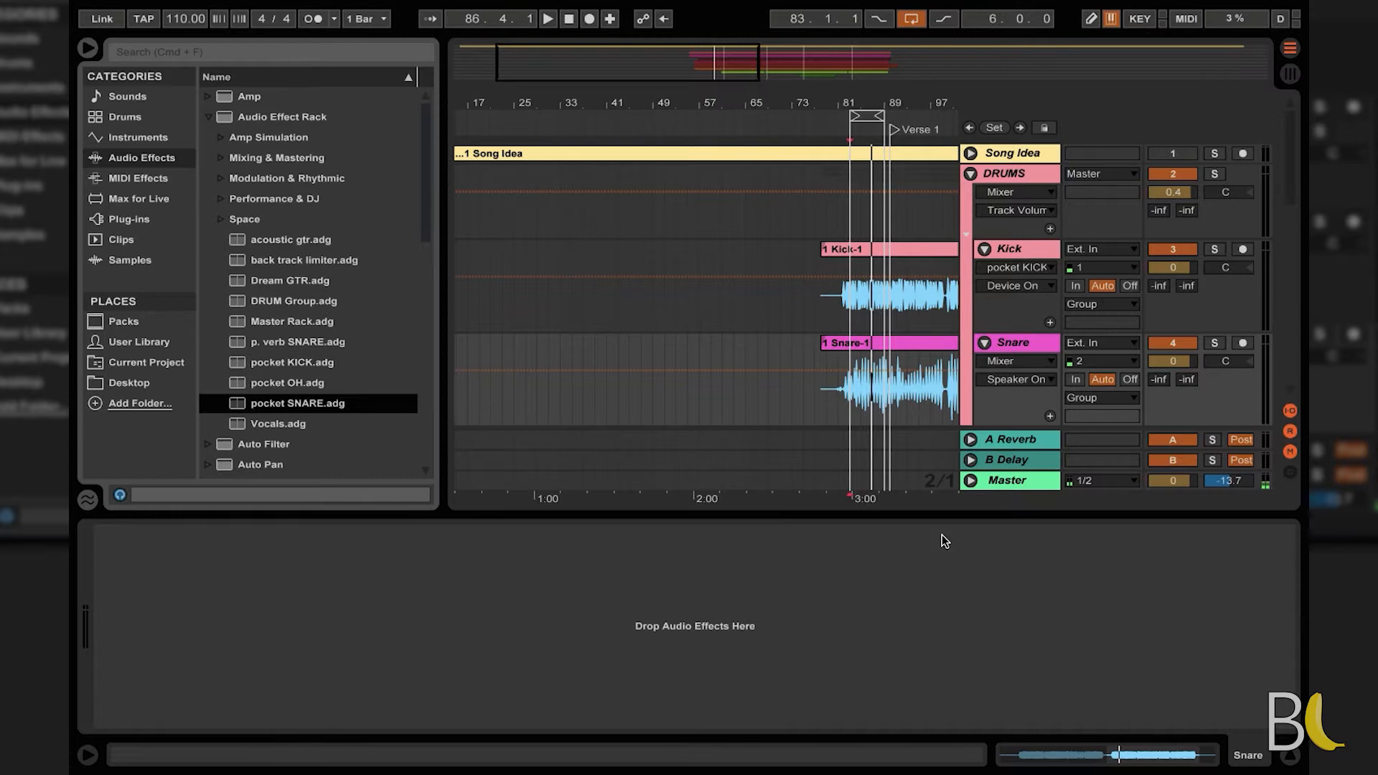
Step: Deactivate the Kick track, play the loop and reset the DRUMS group volume to 0 dB
click(1176, 249)
key(space)
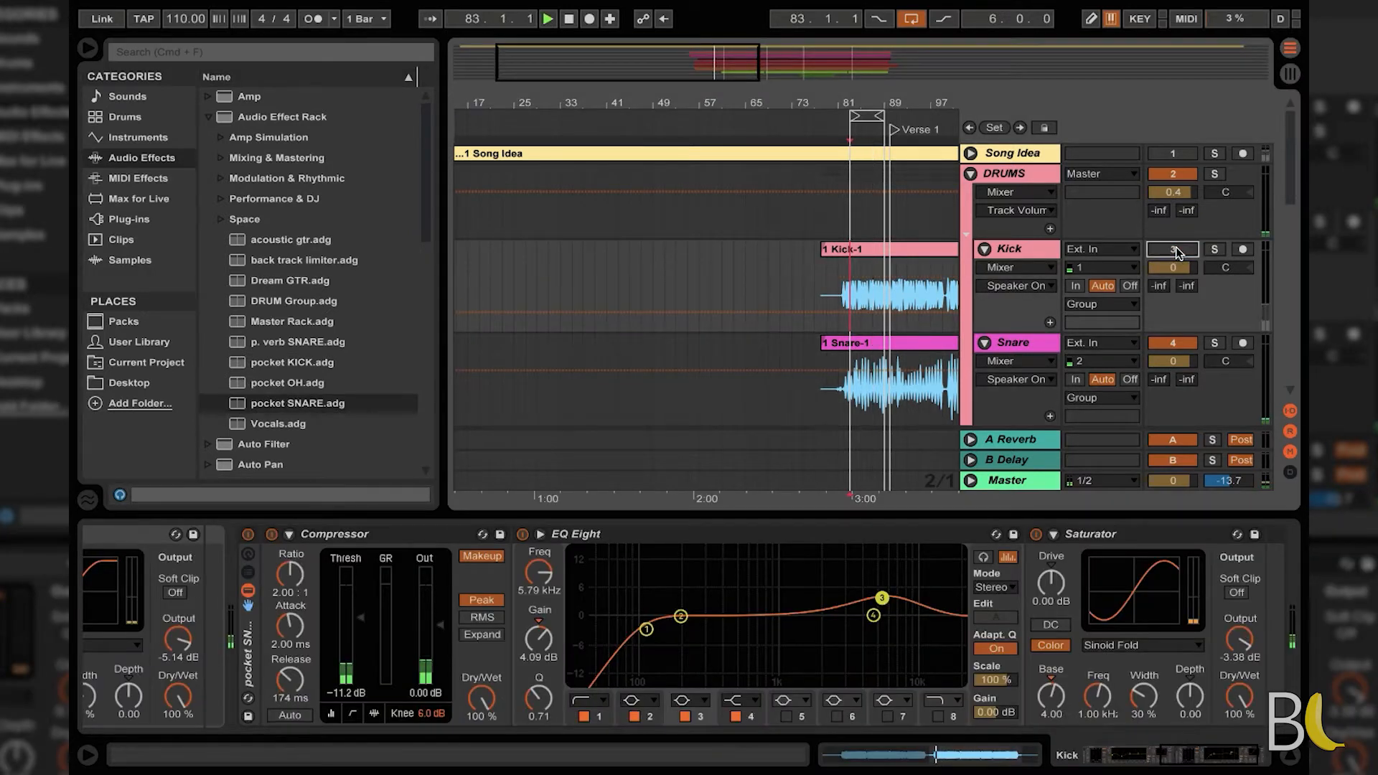
click(1173, 191)
key(Delete)
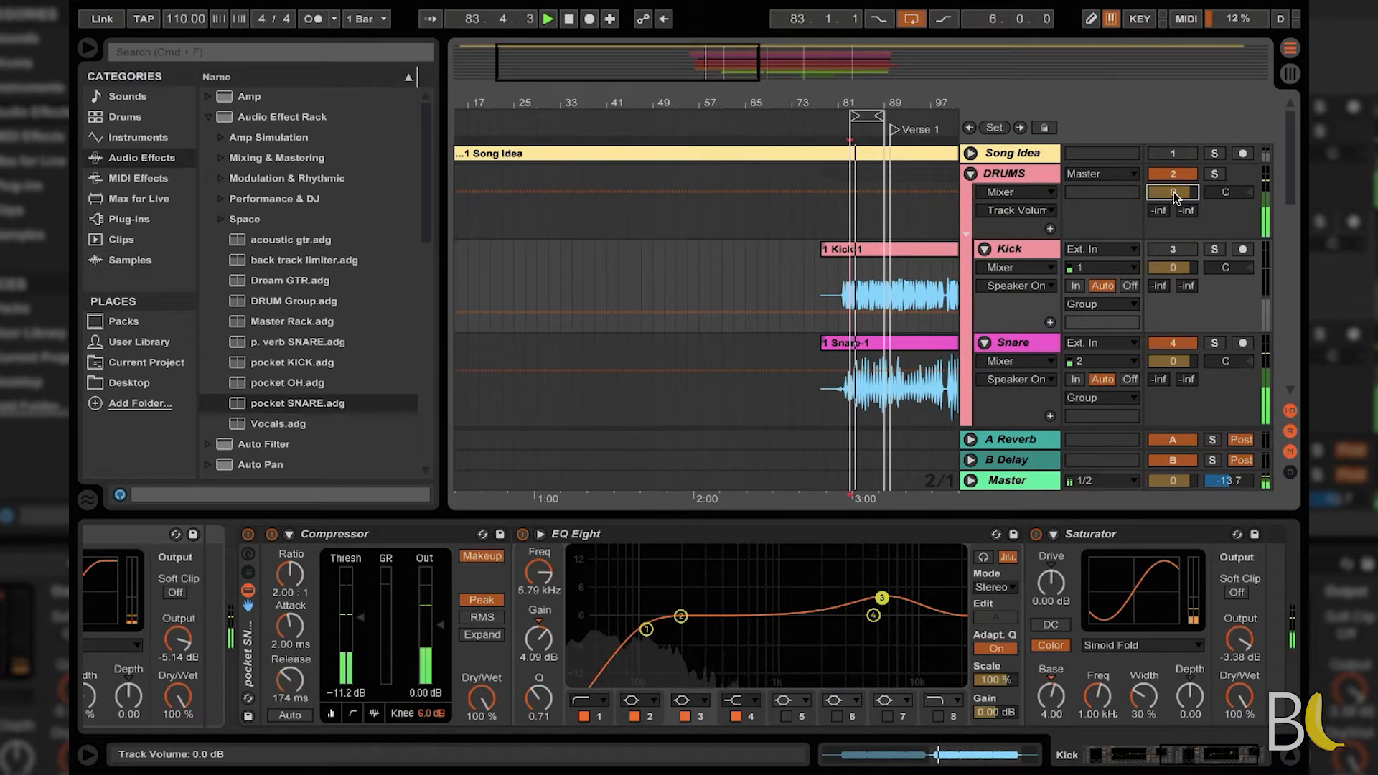
Step: Check the Snare and Kick device chains and undo the DRUMS volume reset and the pocket SNARE rack misplaced on the Kick track
click(1031, 346)
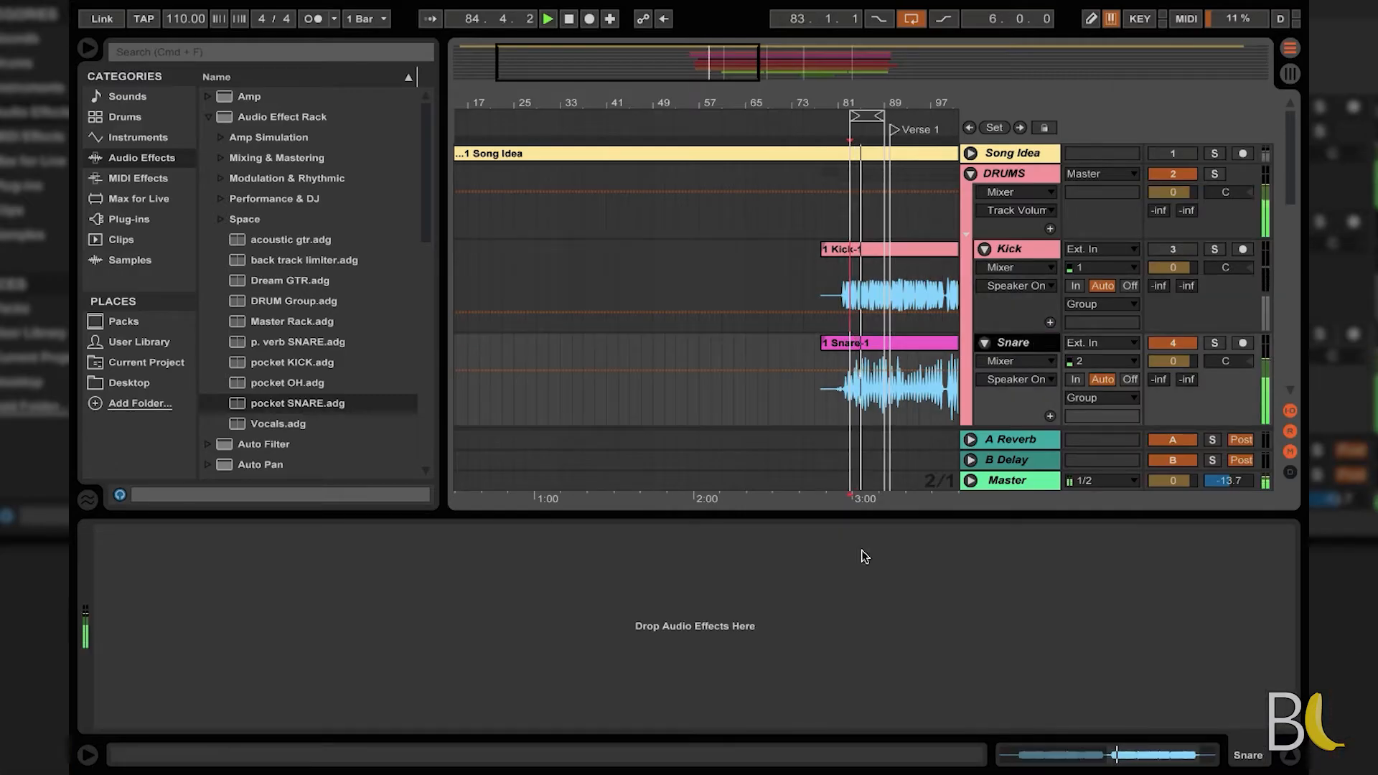
click(1034, 249)
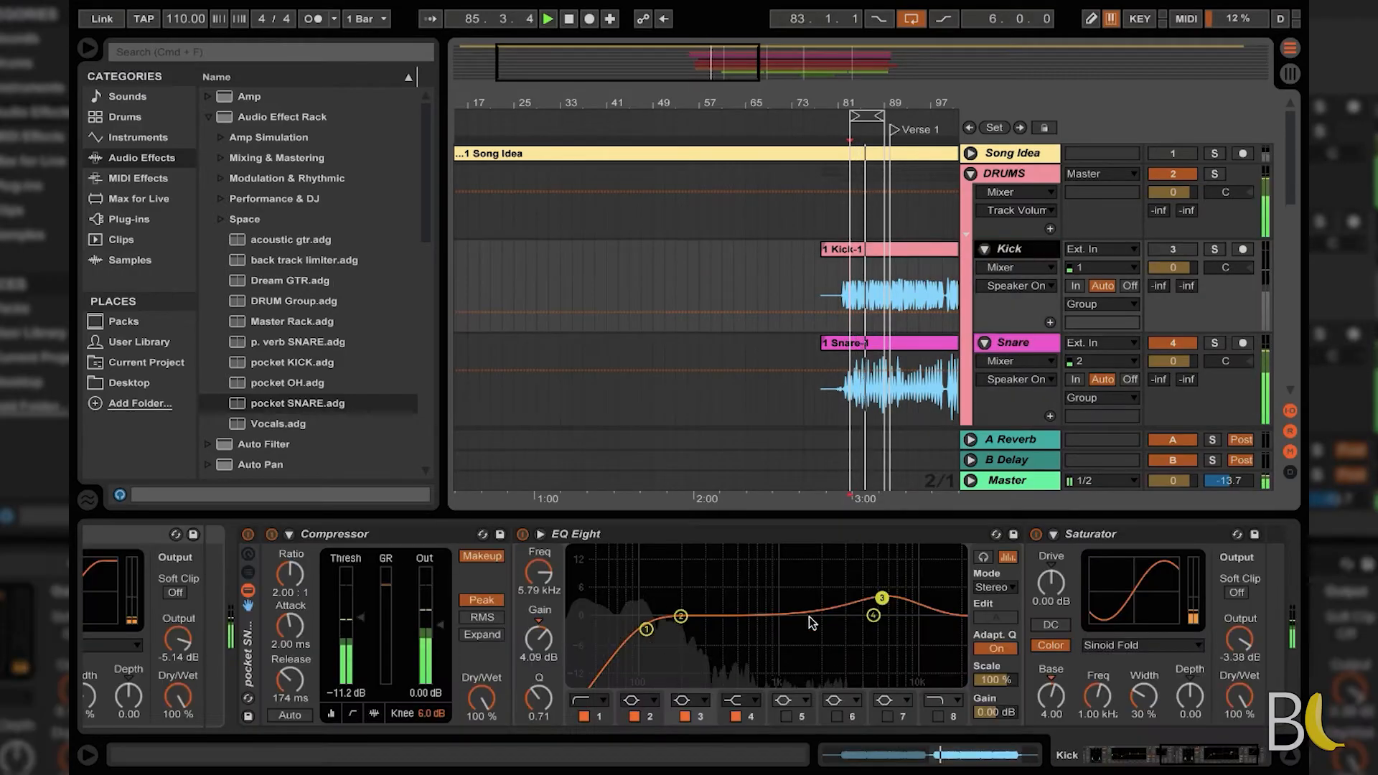
scroll(808, 618, right, 3)
scroll(808, 618, left, 10)
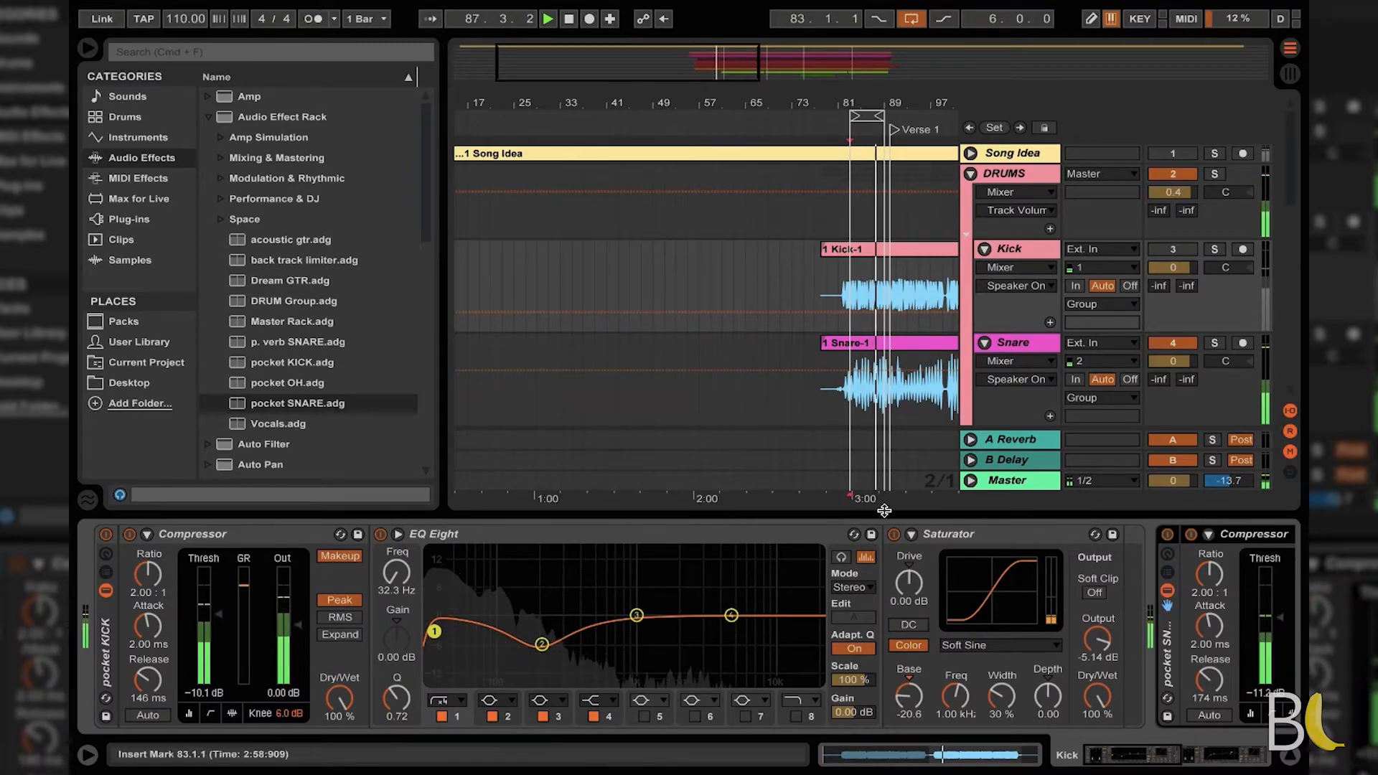
scroll(890, 544, right, 5)
scroll(890, 544, right, 2)
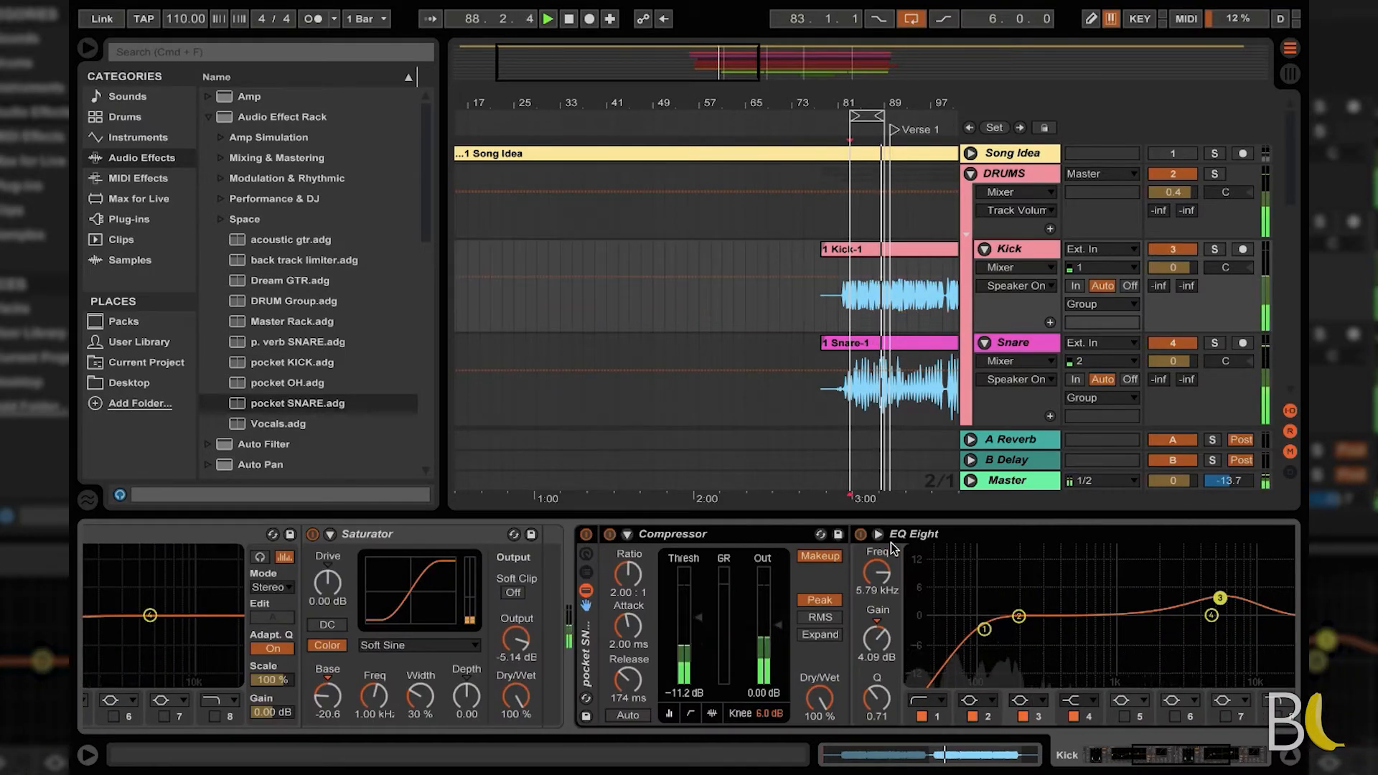
scroll(890, 541, right, 5)
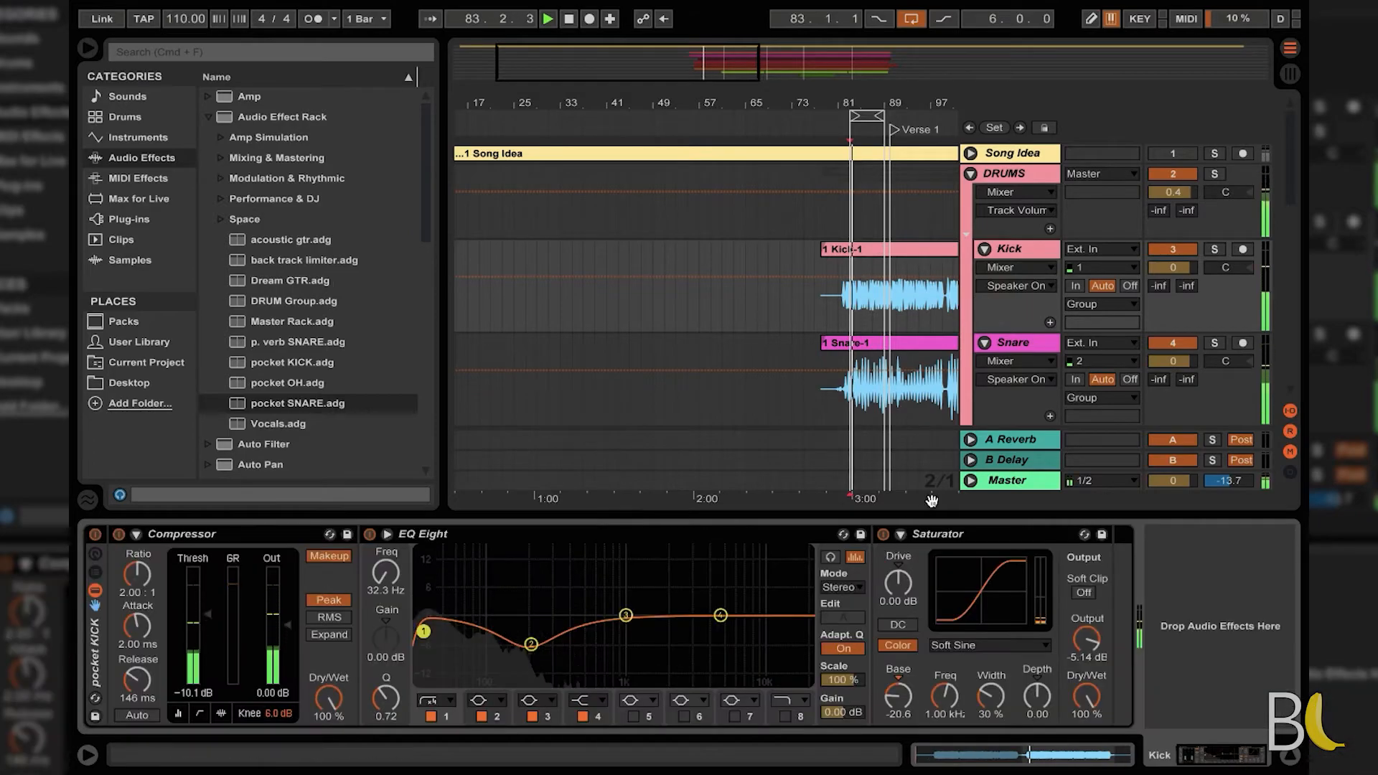
Step: Load the pocket SNARE.adg rack onto the Snare track and play the loop
click(1034, 345)
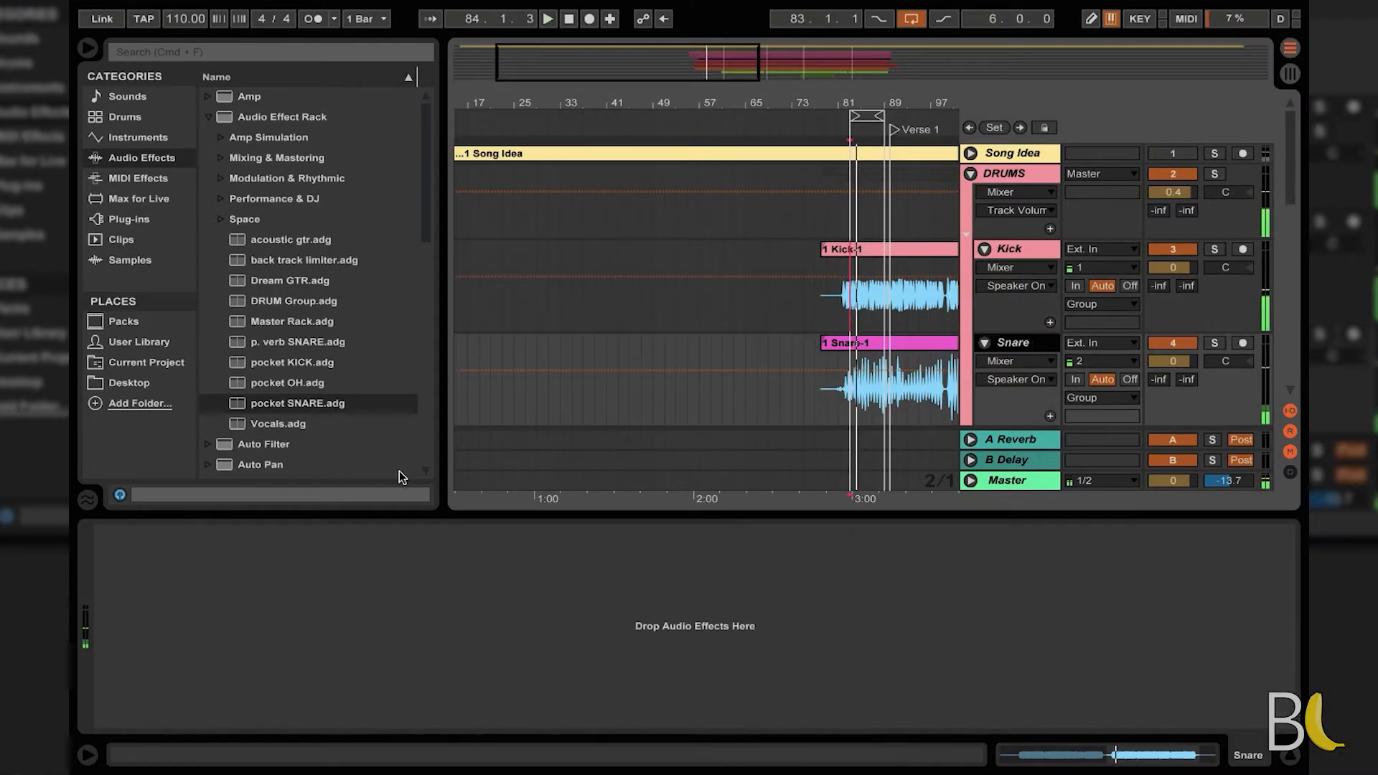
drag(252, 404, 237, 596)
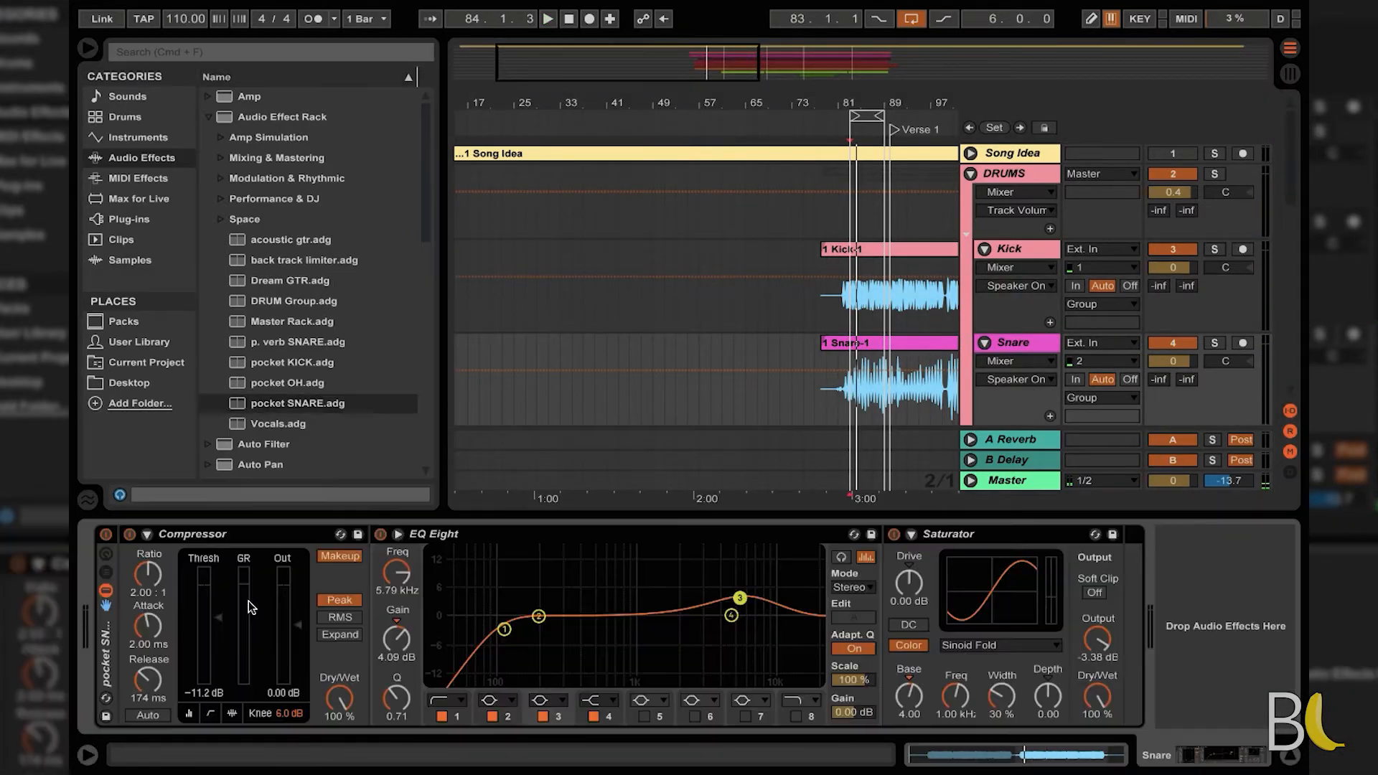
key(space)
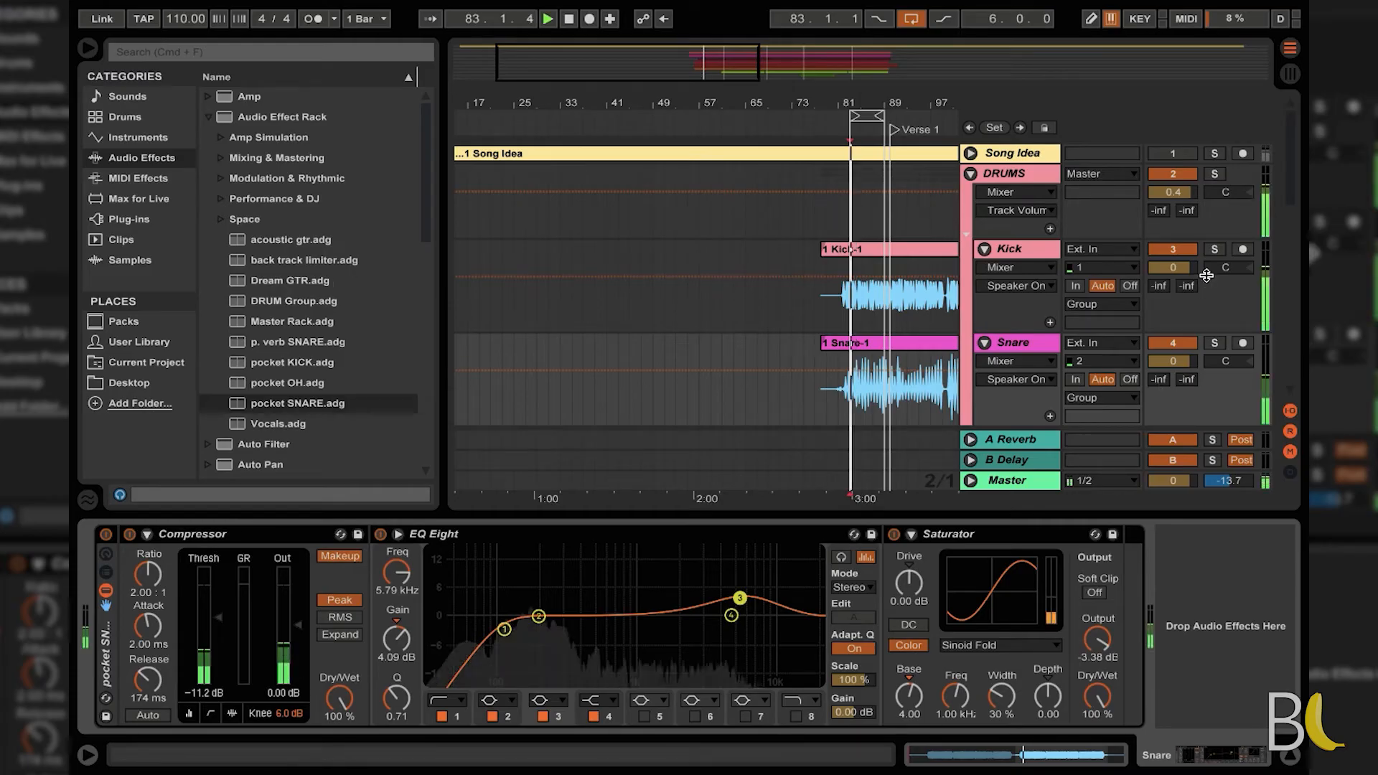
Step: Deactivate the Kick track and move band 3 of the Snare track's EQ Eight to 6.71 kHz
click(1177, 249)
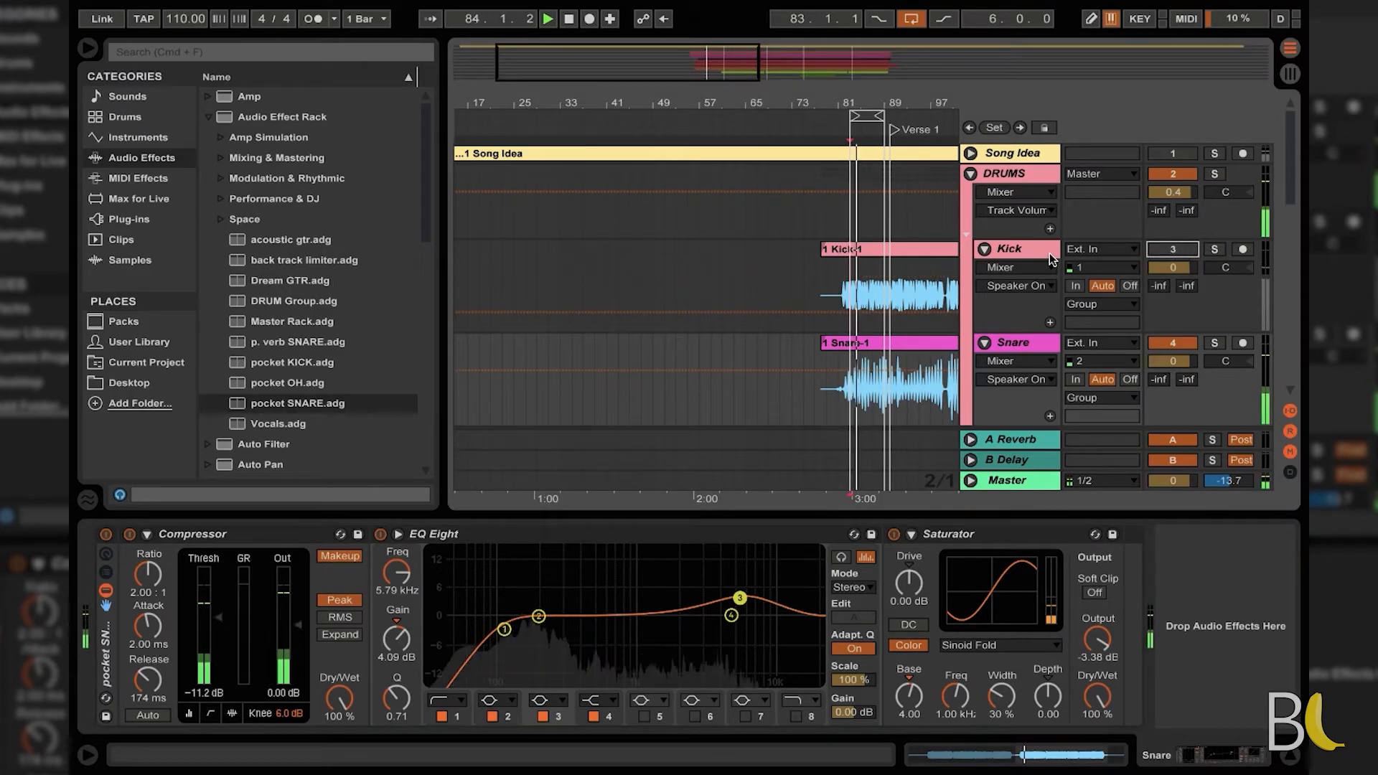
click(1033, 343)
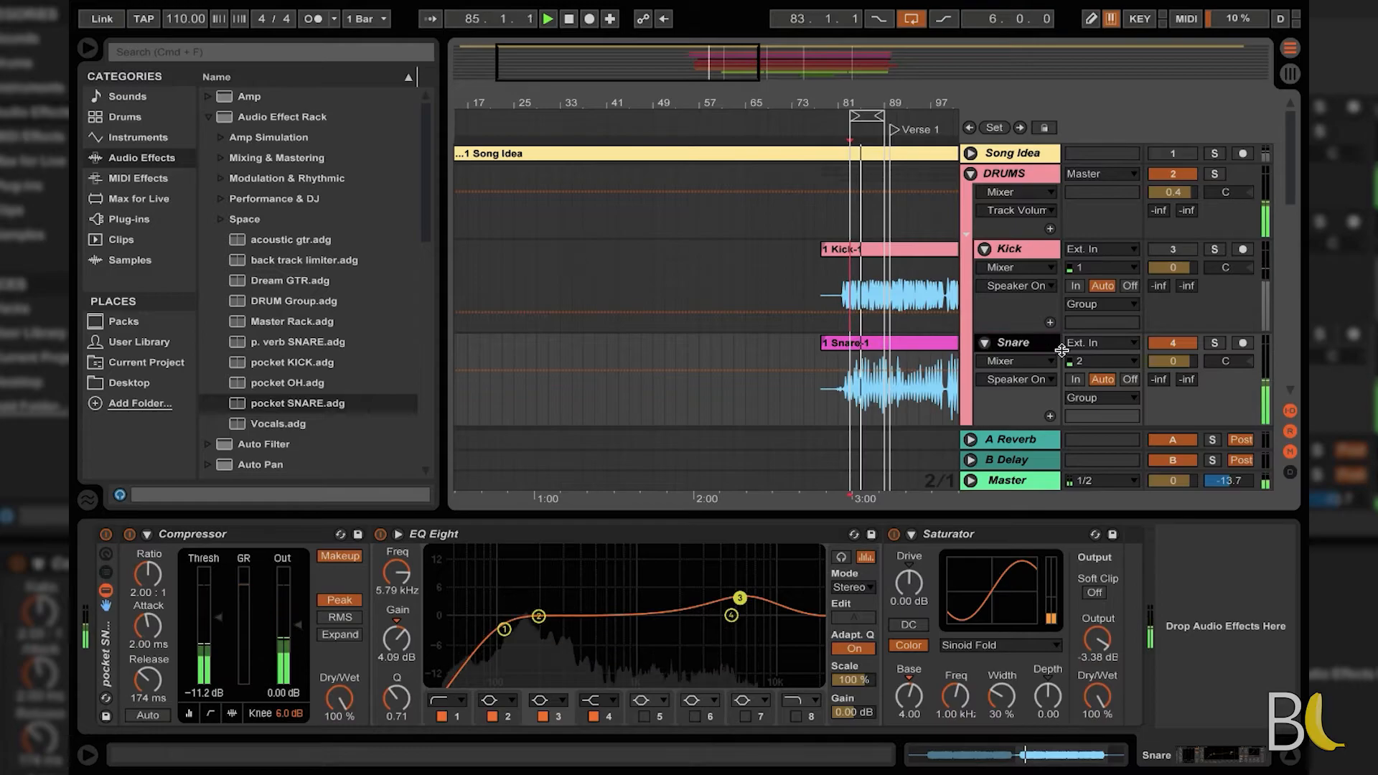
drag(740, 598, 749, 599)
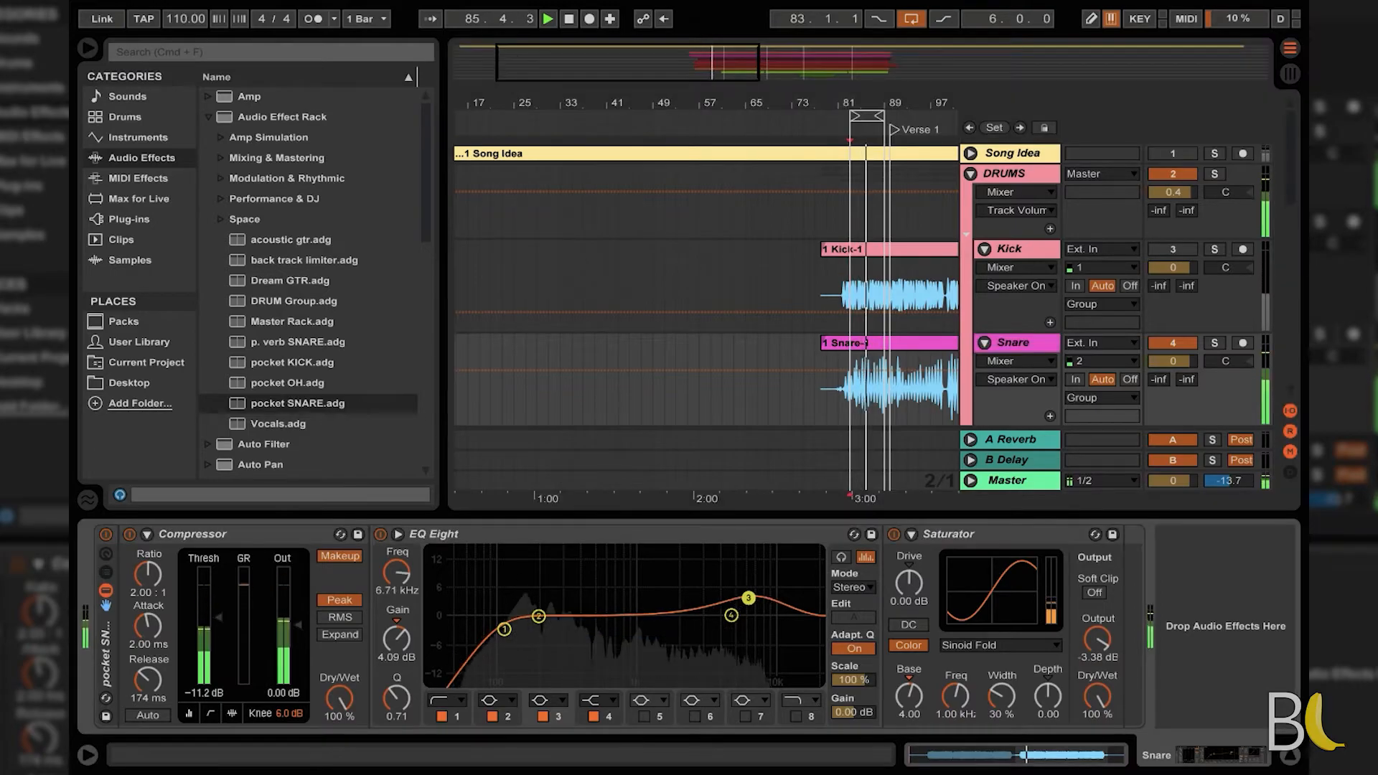
Step: Reactivate the Kick track and lower the track volumes to -3.1 dB for Snare and -2.9 dB for Kick
scroll(1180, 242, down, 4)
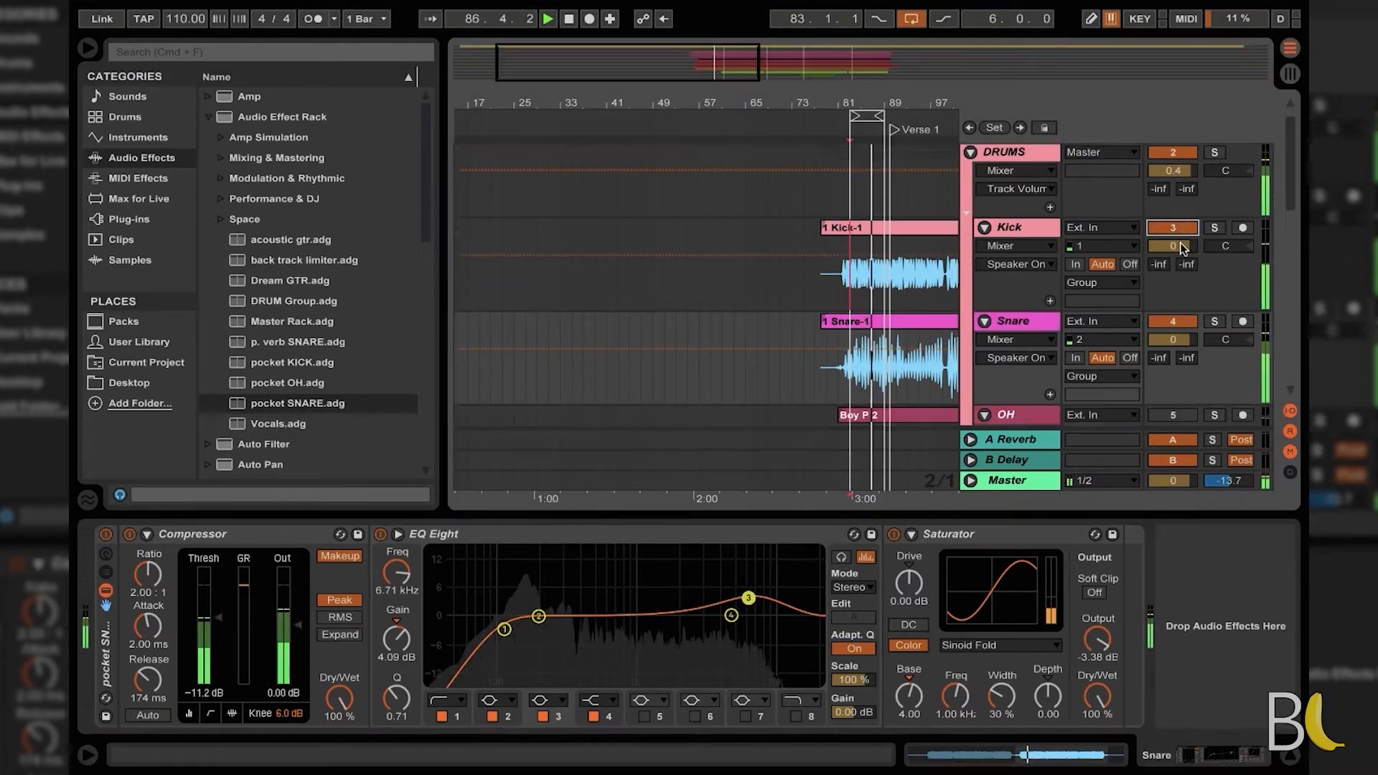
scroll(1180, 242, up, 4)
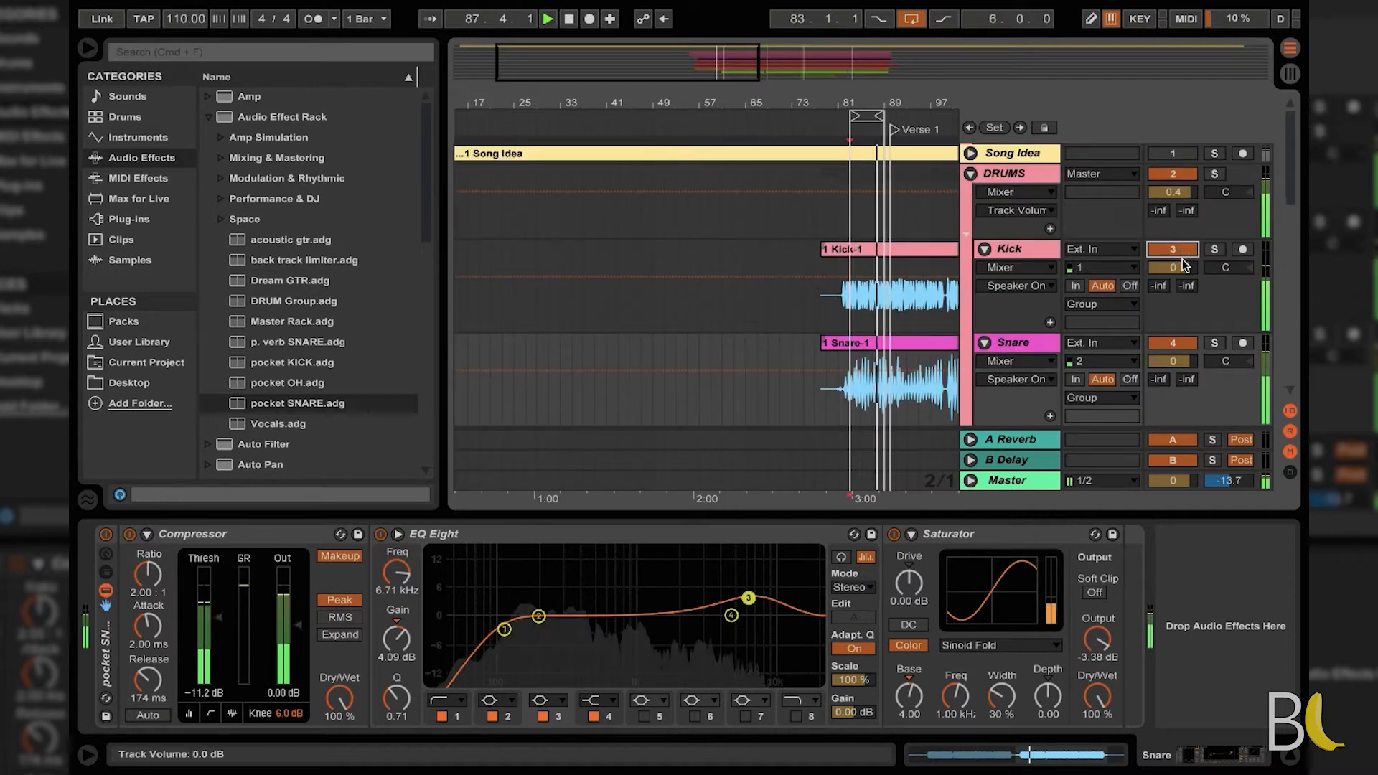
drag(1169, 360, 1168, 375)
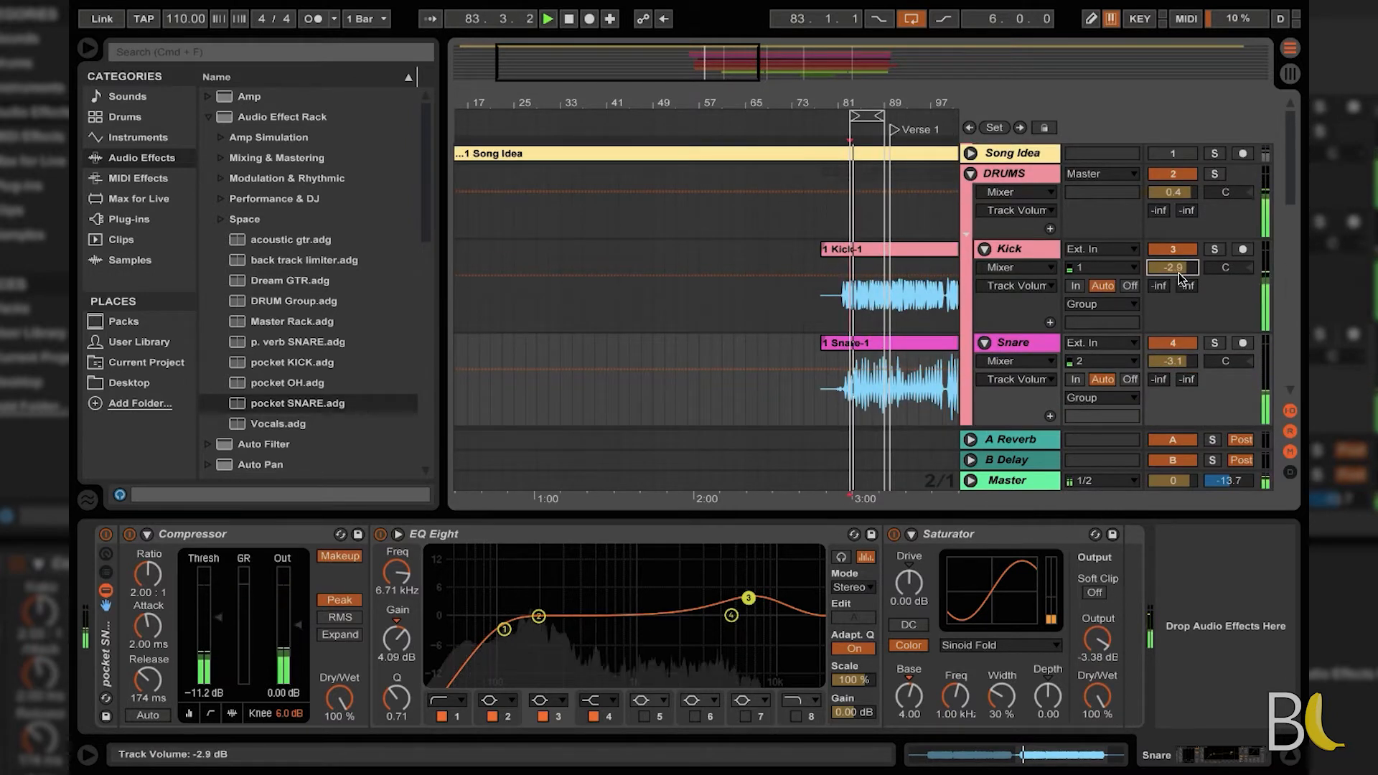
Step: Activate and solo the OH track, load the pocket OH.adg rack onto it and close the VocalSynth 2 window
scroll(1181, 280, down, 4)
click(1172, 285)
click(1214, 285)
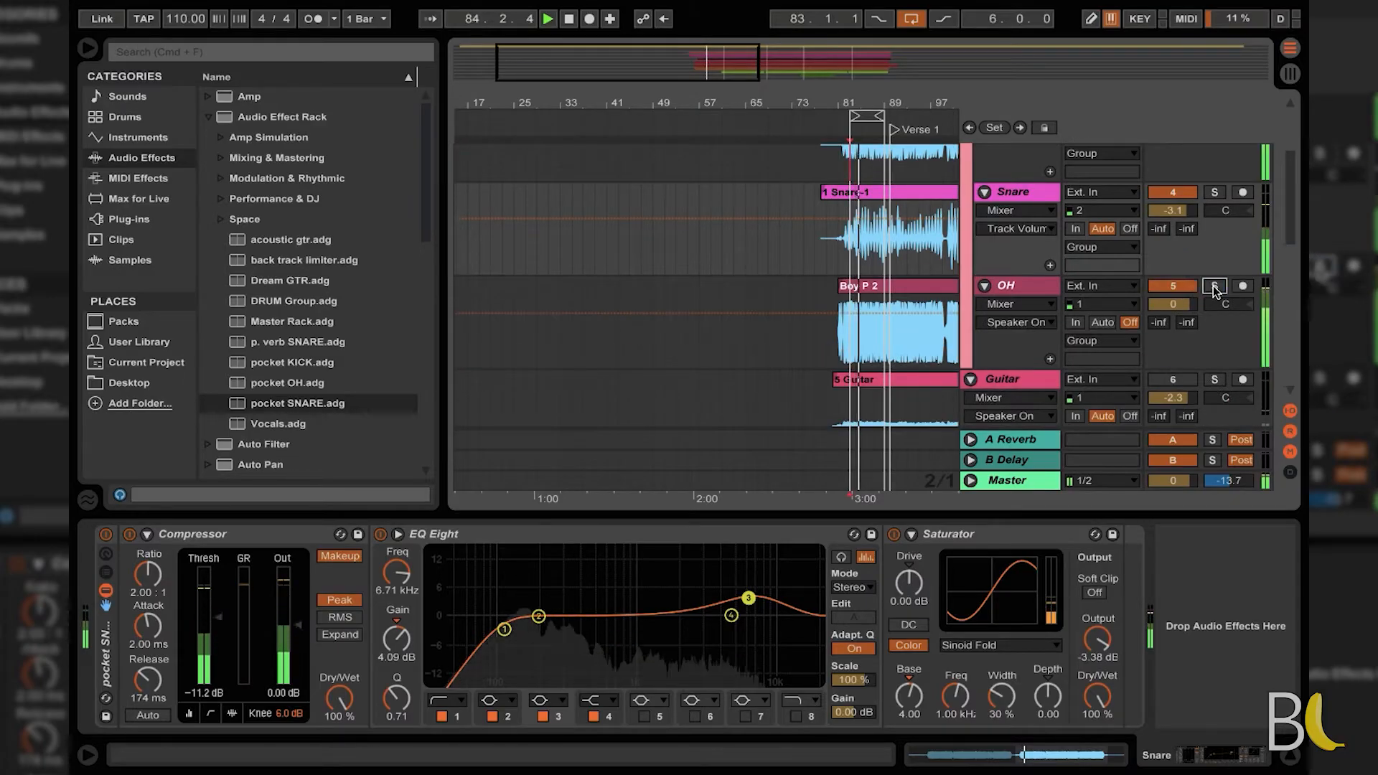
click(1024, 286)
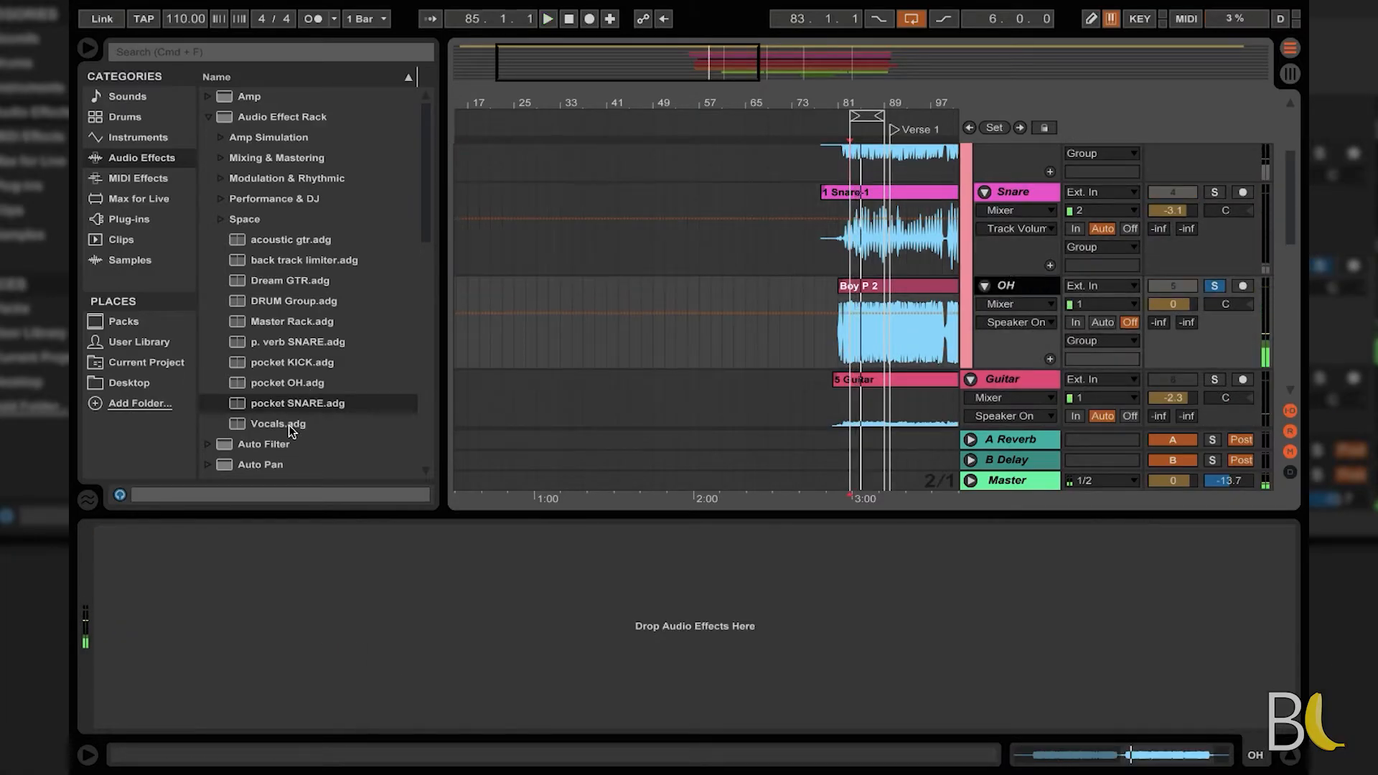
drag(244, 383, 266, 621)
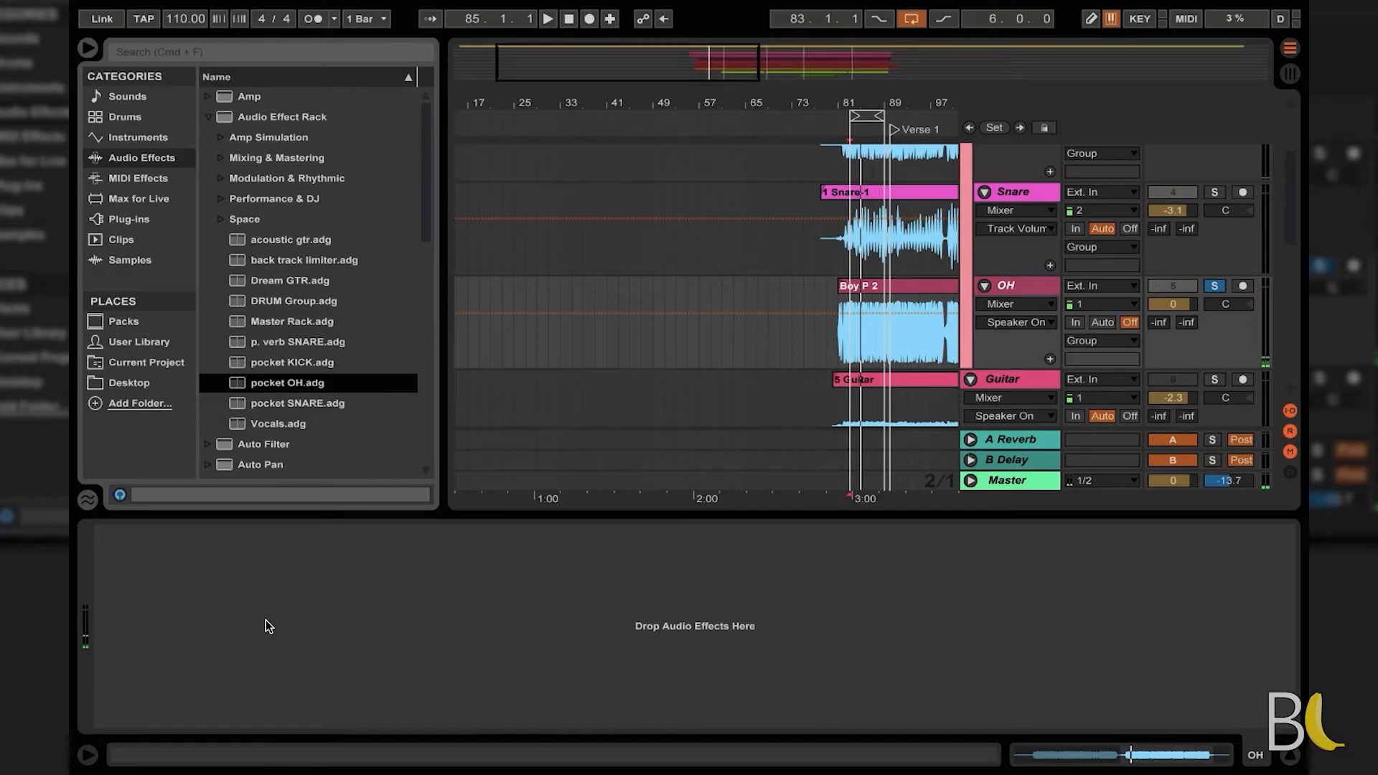
click(503, 700)
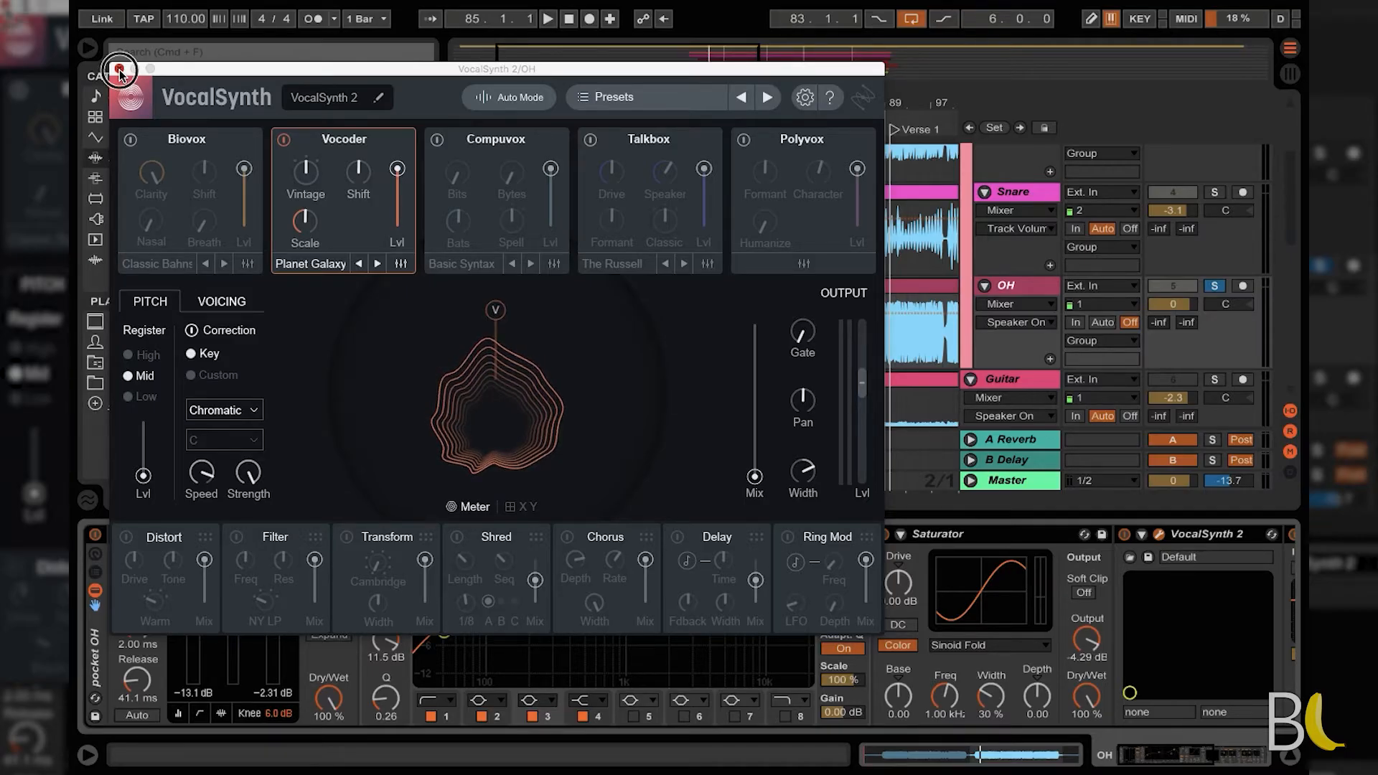
click(120, 70)
Step: Set the OH volume to -10.2 dB and lower its EQ Eight bands 2, 3 and 4, with band 3 at 11.4 kHz and 1.12 dB
key(space)
drag(1176, 308, 1176, 333)
drag(750, 570, 721, 630)
drag(577, 602, 577, 608)
key(space)
drag(768, 597, 769, 602)
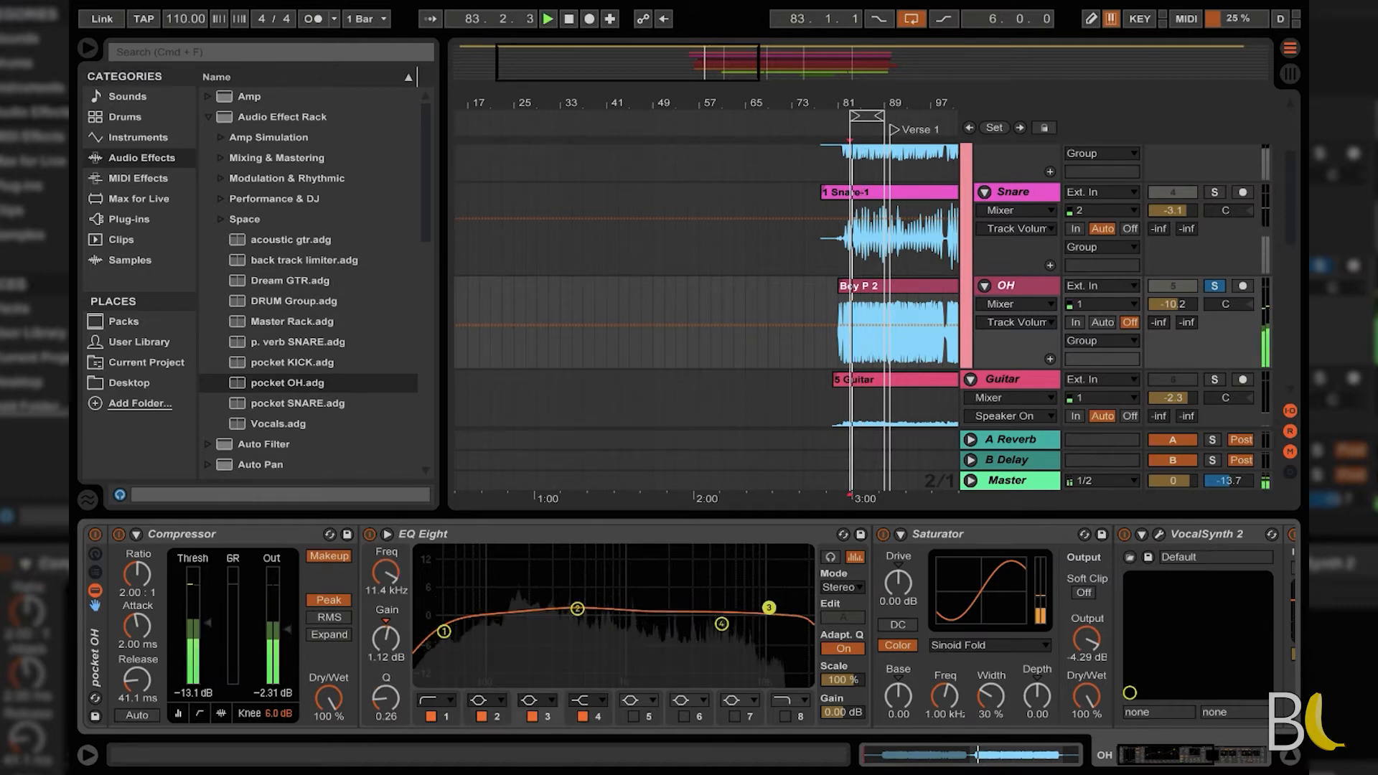
Step: Enable EQ Eight band 8 on the OH track as a steep high-cut filter at 11.4 kHz
click(785, 717)
click(796, 700)
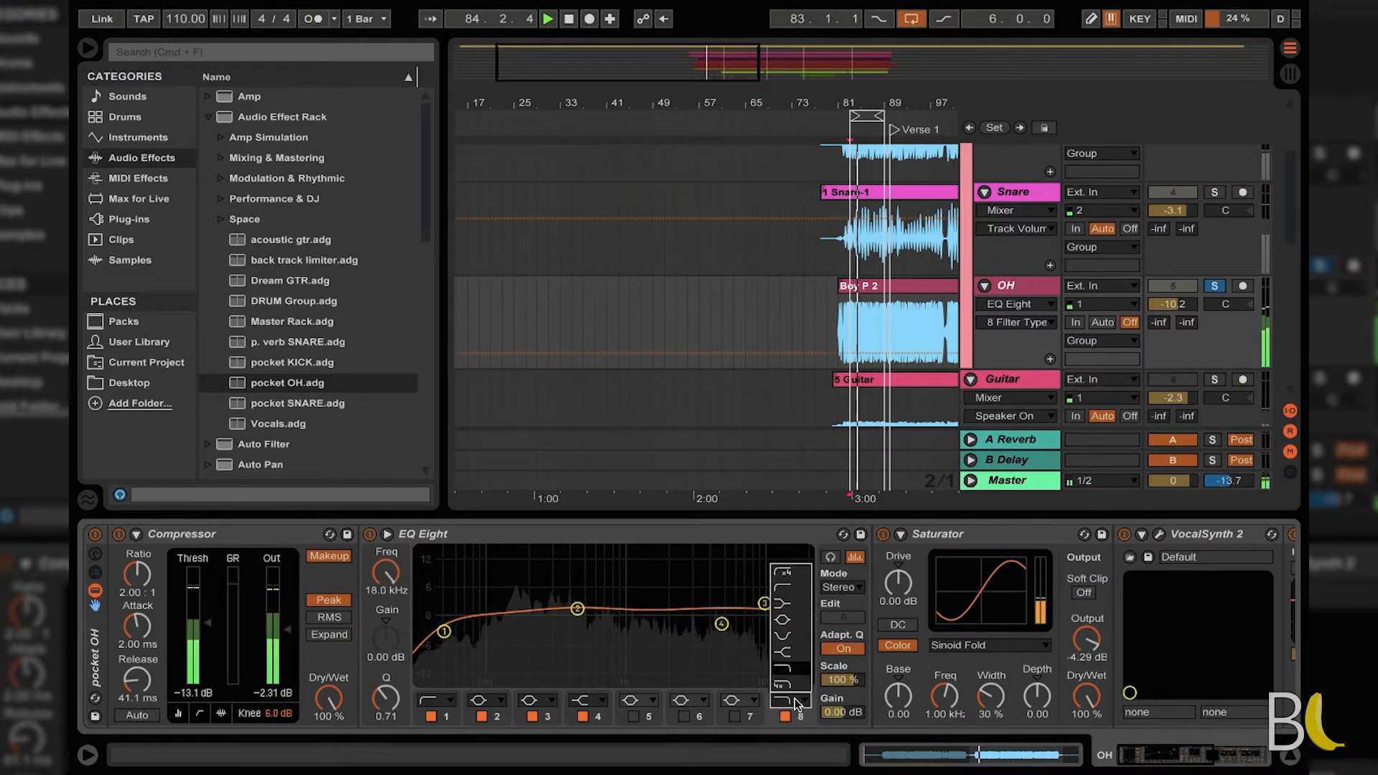
click(791, 685)
drag(796, 631, 770, 633)
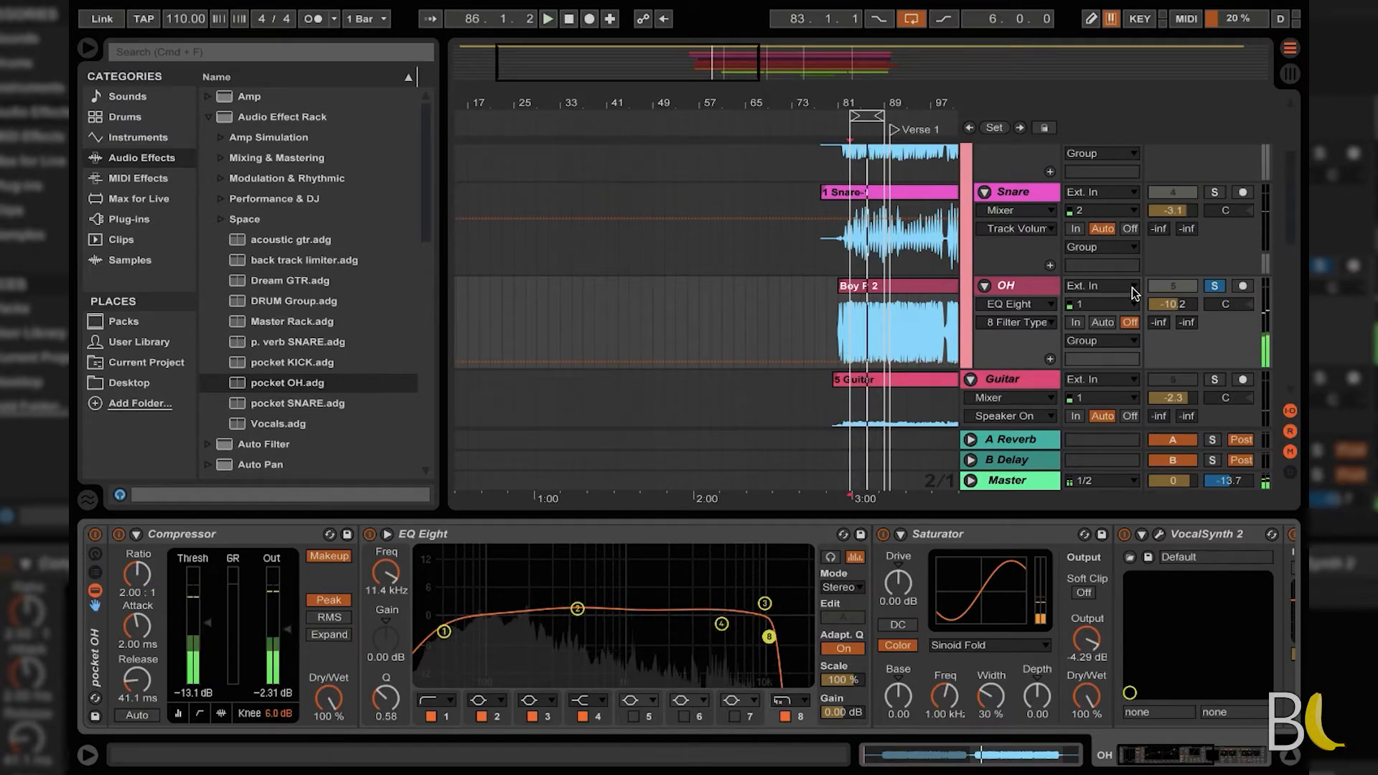
Step: Unsolo the OH track and lower its volume to -14.1 dB while playing the loop with the other drums
key(space)
click(1217, 286)
key(space)
click(1173, 304)
mouse_move(1173, 304)
mouse_down()
mouse_move(1171, 322)
mouse_move(1173, 304)
mouse_up()
scroll(692, 283, right, 3)
key(space)
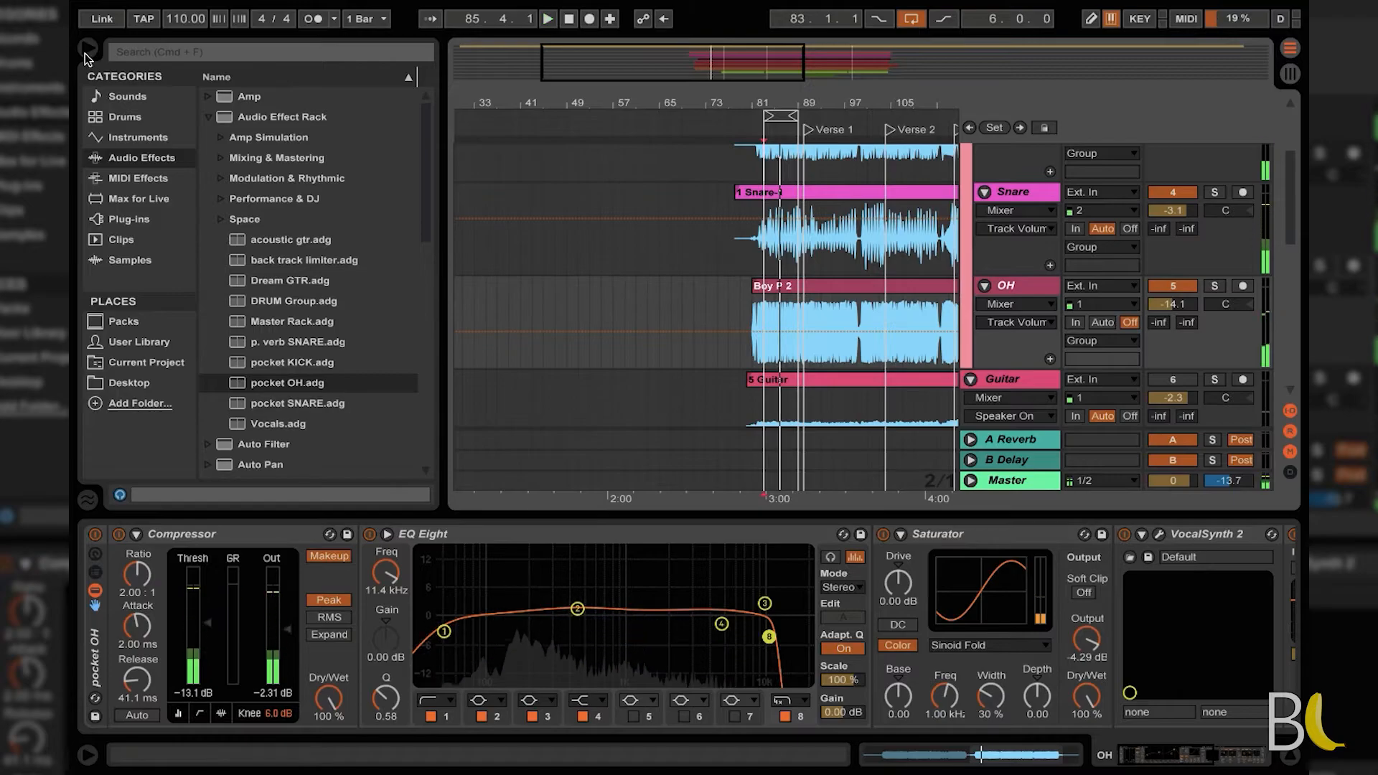
Step: Hide the browser, delete the Reverb from the OH track's rack and play the loop to hear the drums
key(super+alt+b)
click(1012, 284)
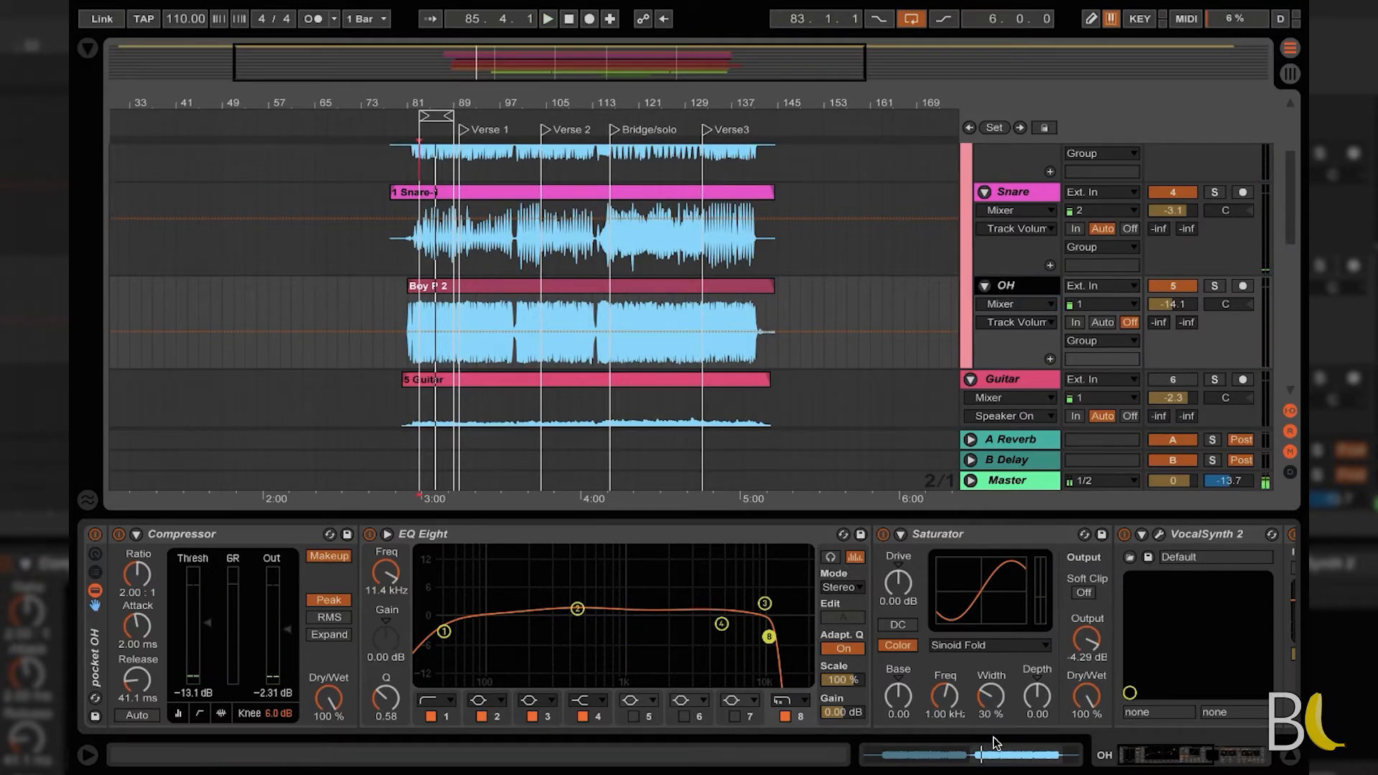
scroll(1012, 696, right, 5)
click(803, 537)
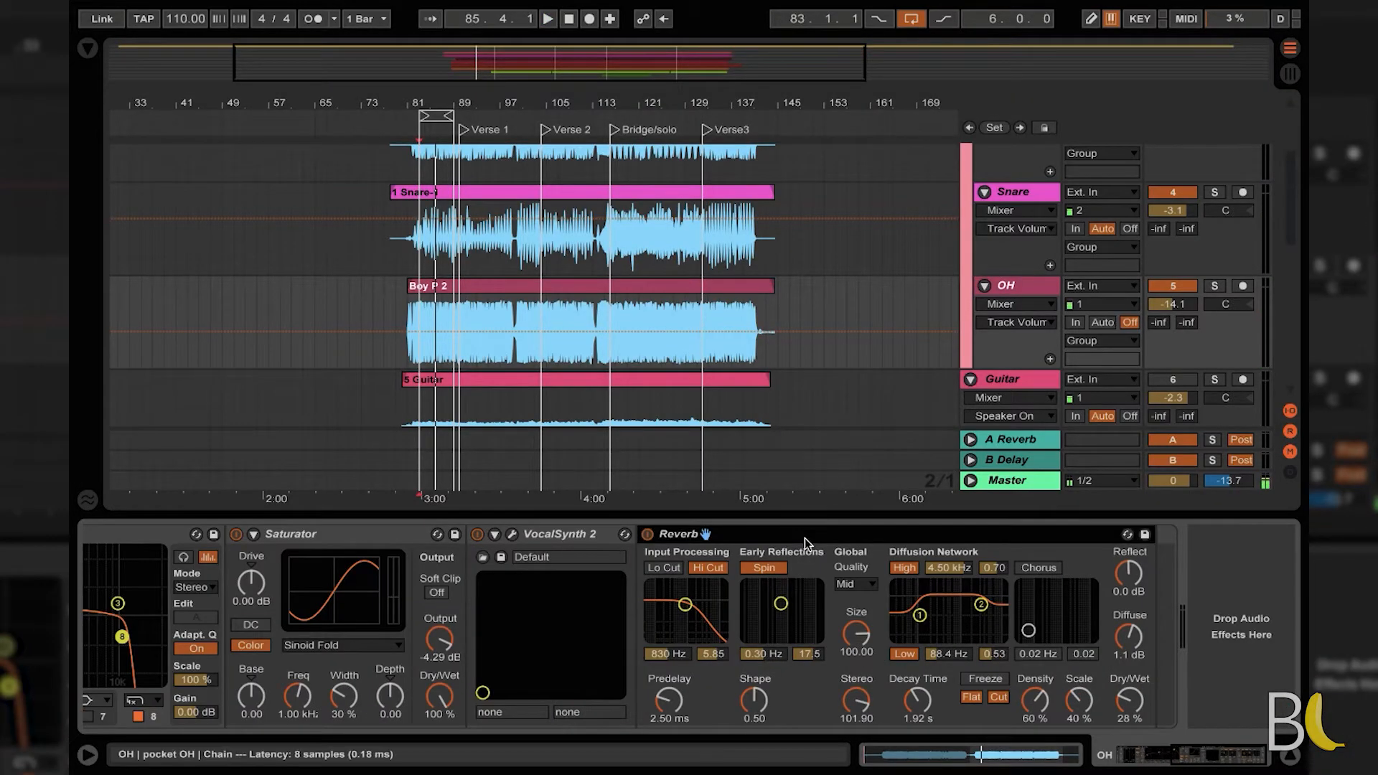
key(Delete)
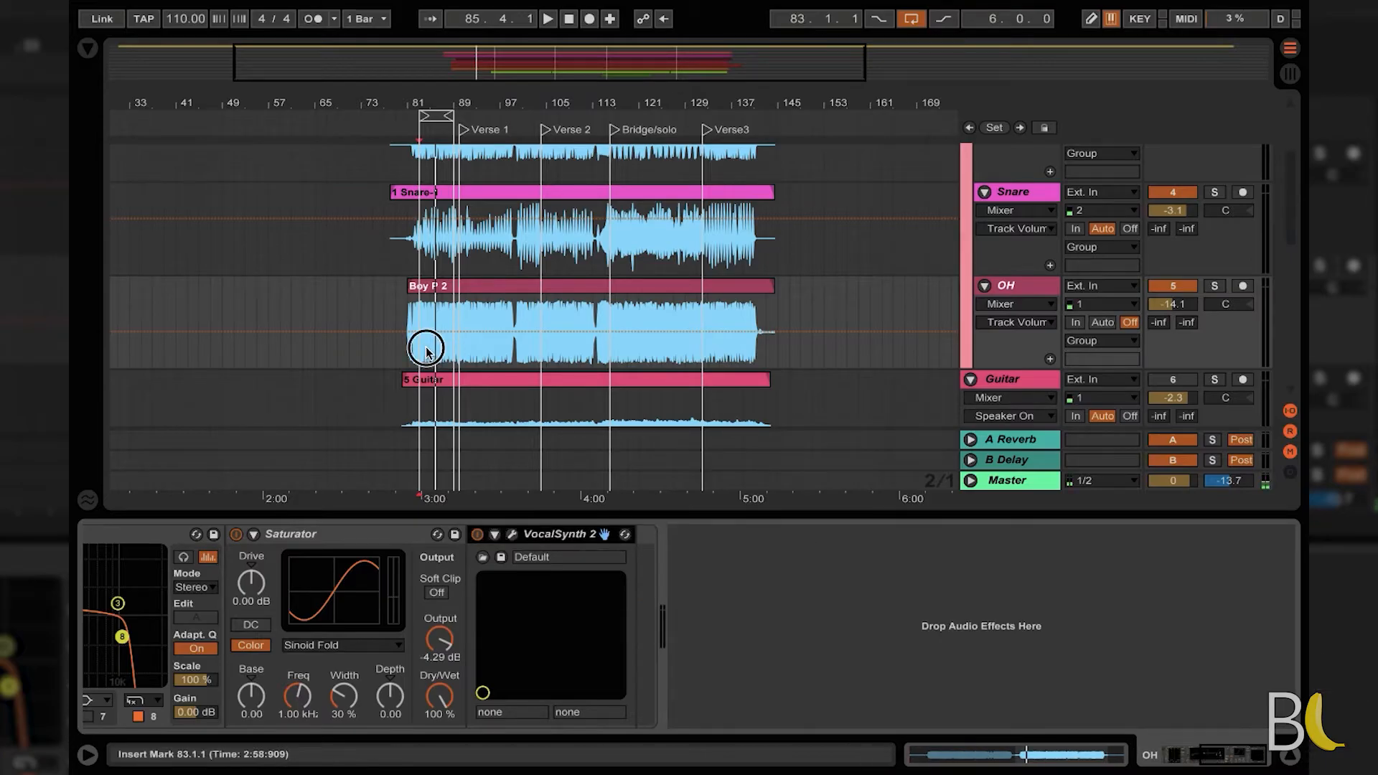
key(space)
scroll(616, 622, left, 5)
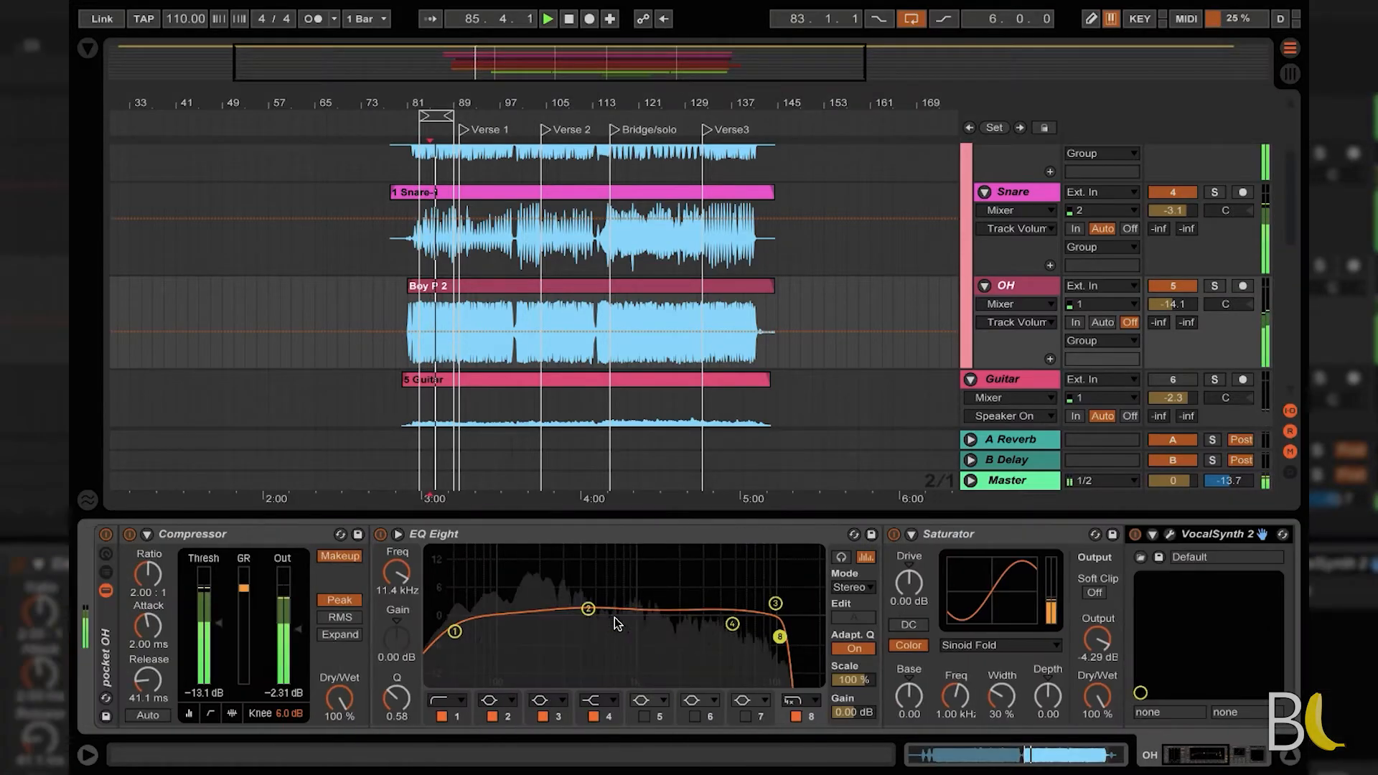
scroll(989, 415, up, 3)
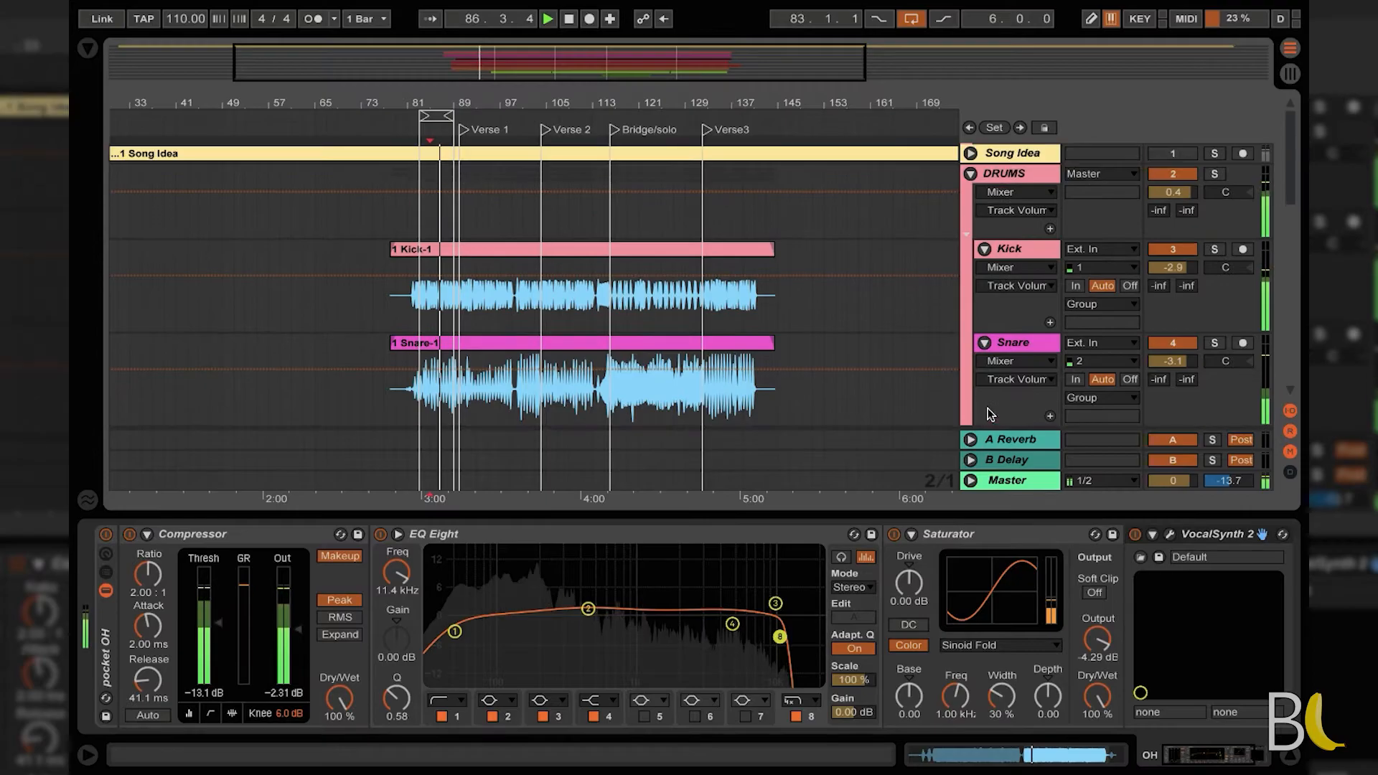
key(space)
Step: Load the DRUM Group.adg rack onto the DRUMS group and close the J37 and Smack Attack plug-in windows
click(1046, 176)
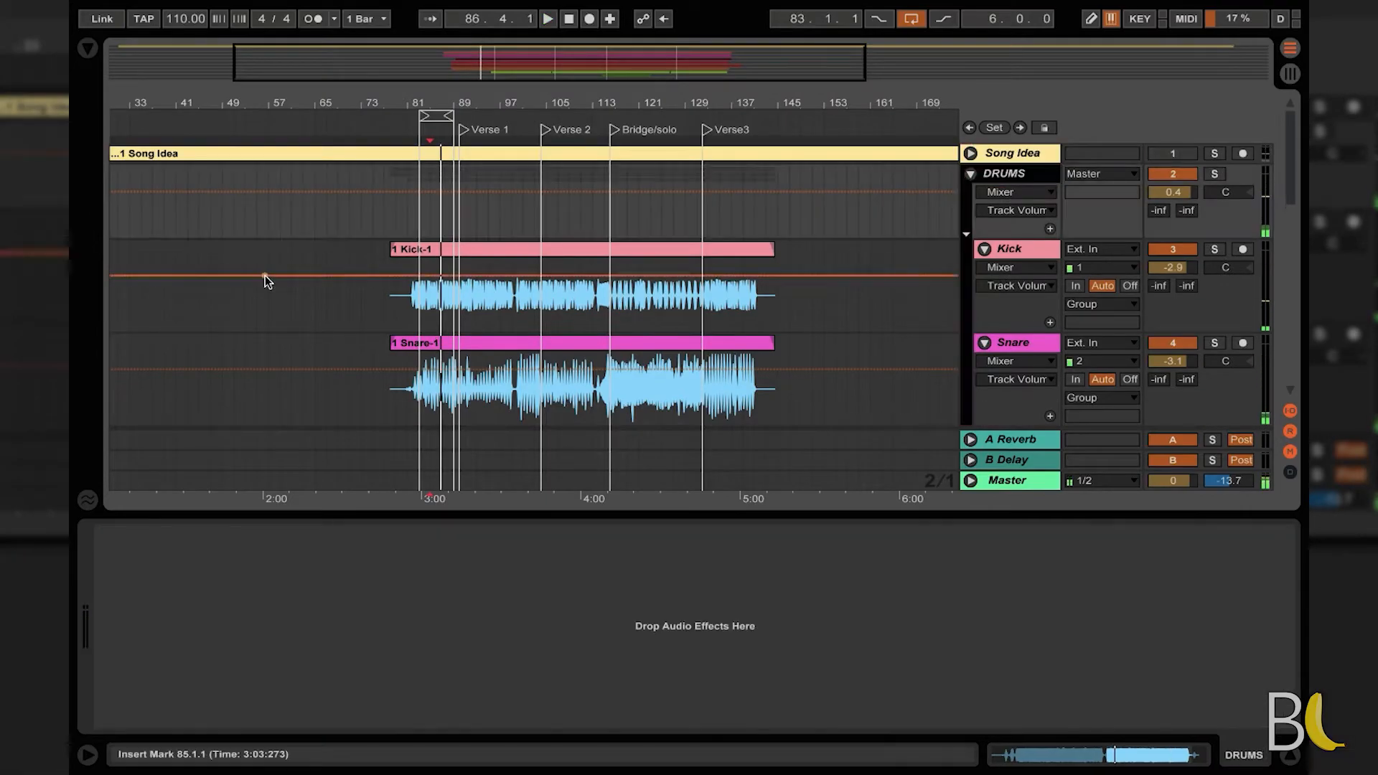
click(96, 47)
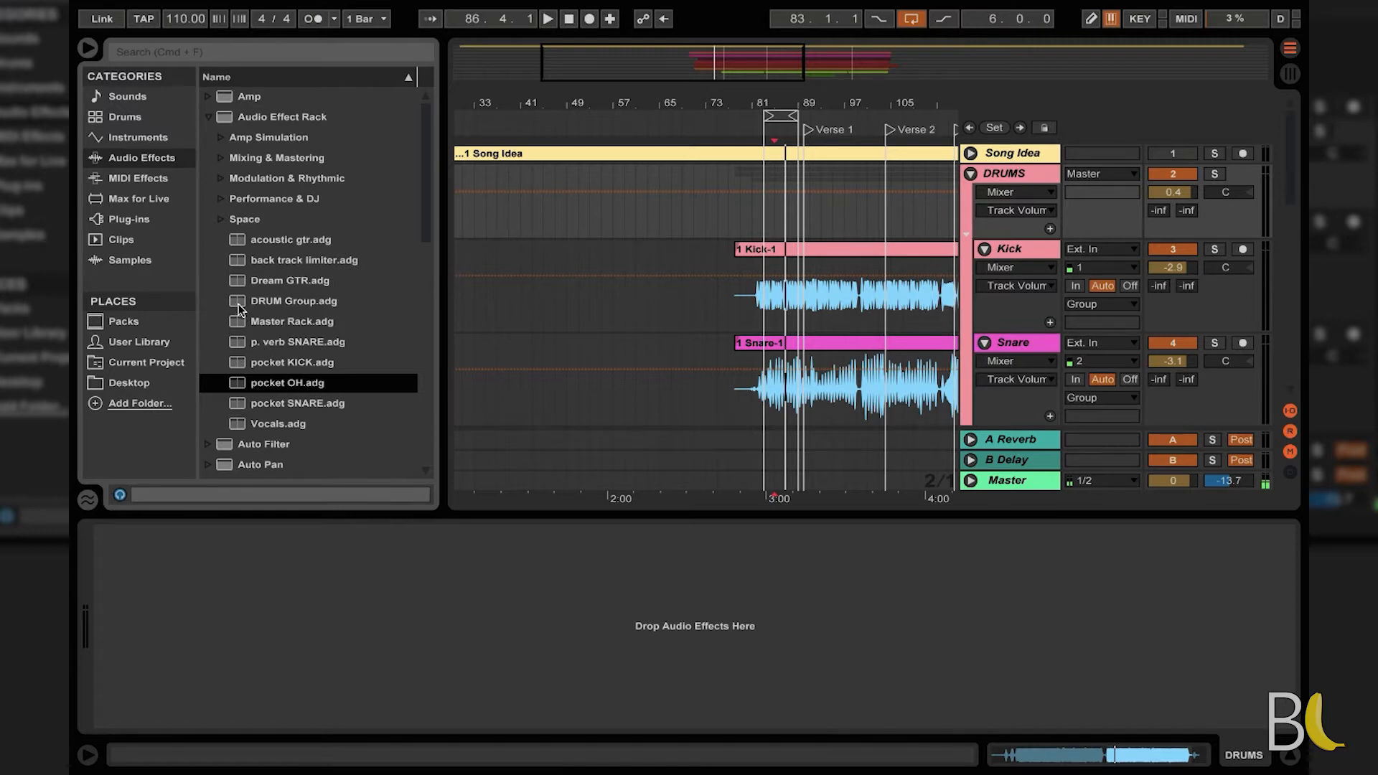
drag(239, 310, 226, 649)
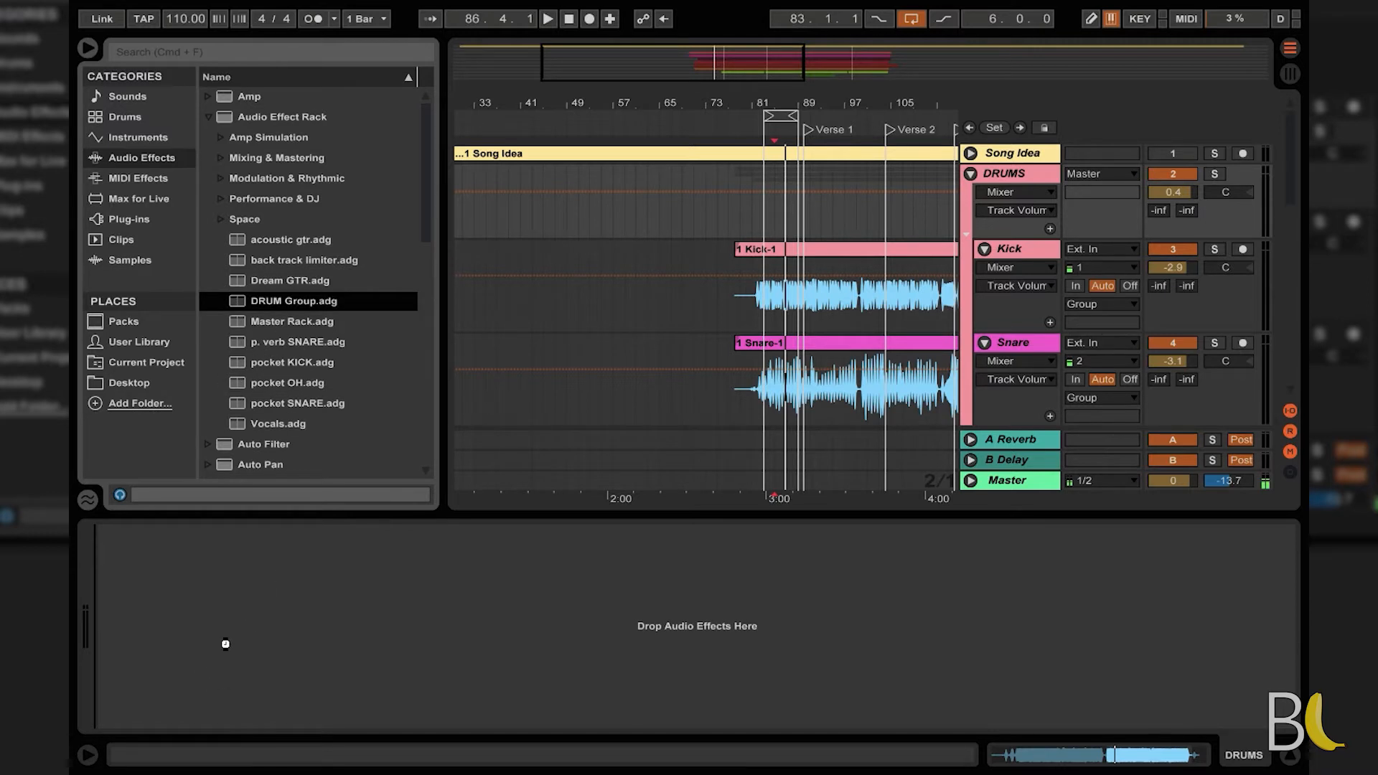
drag(225, 643, 223, 643)
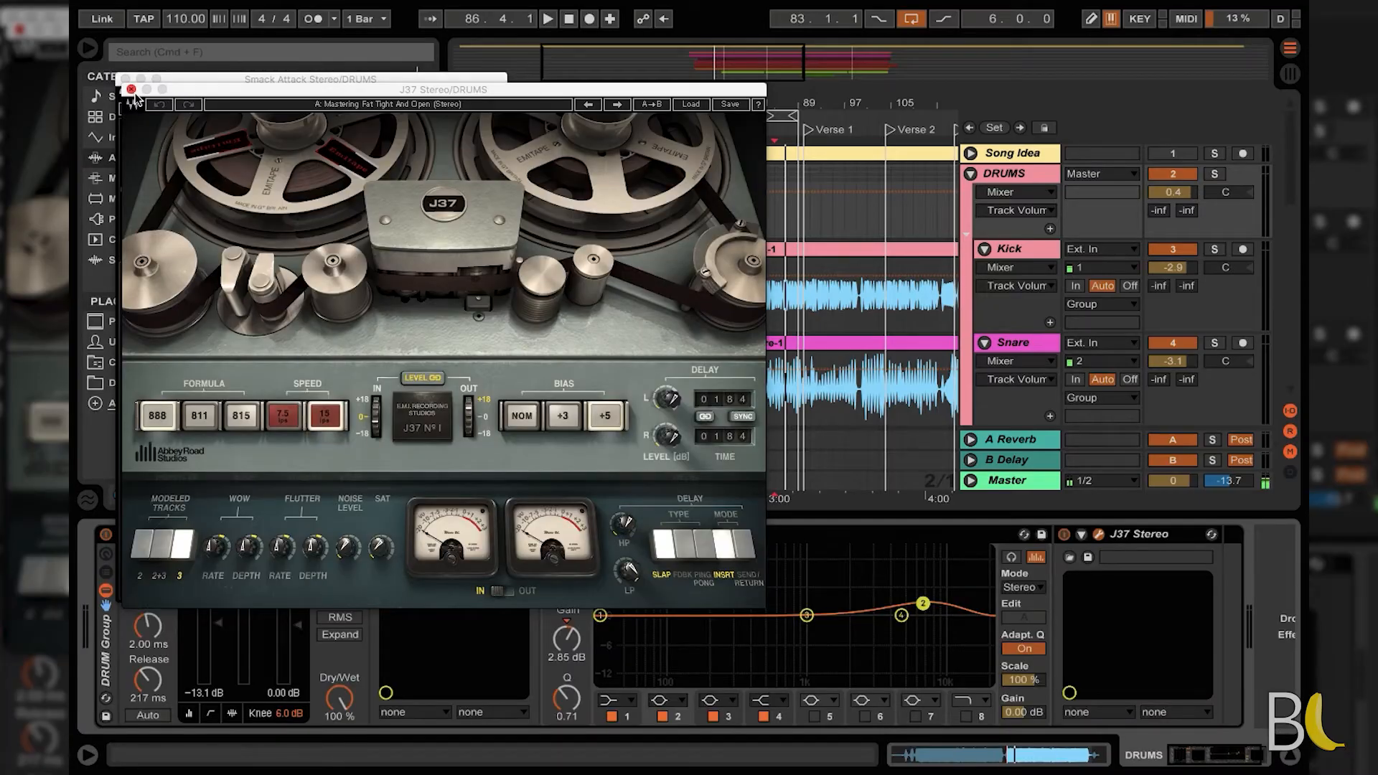
click(131, 89)
click(126, 79)
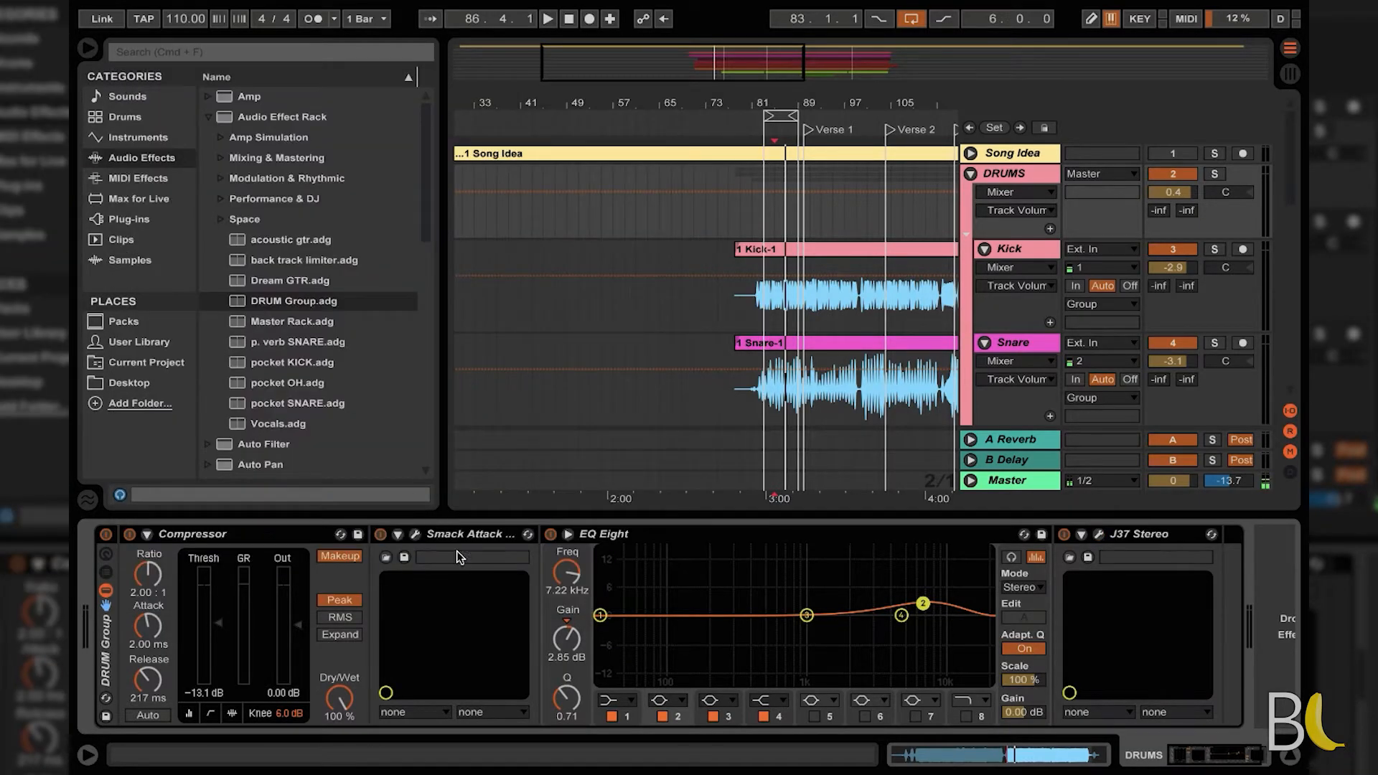
Step: Play the loop and set band 2 of the DRUMS group's EQ Eight to 9.49 kHz and 1.86 dB
click(420, 636)
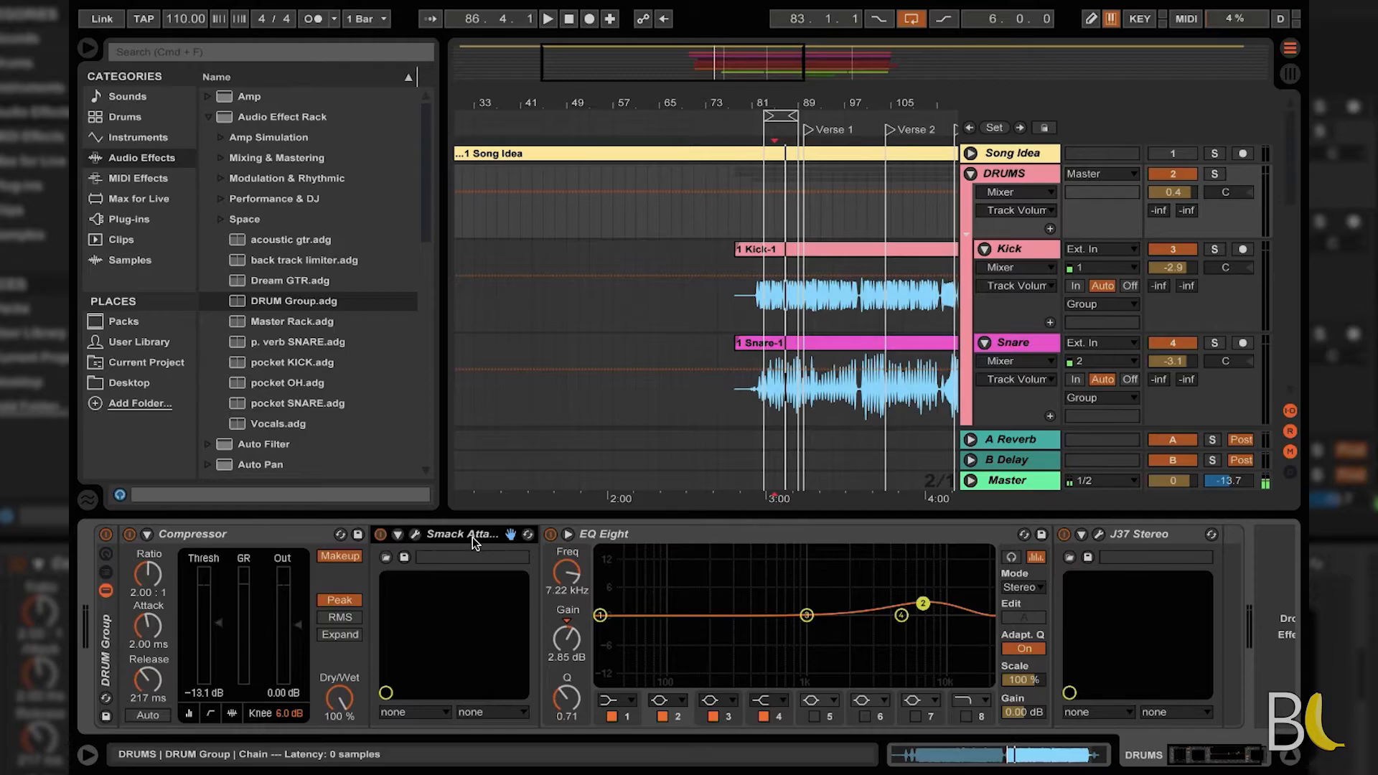
scroll(946, 676, right, 3)
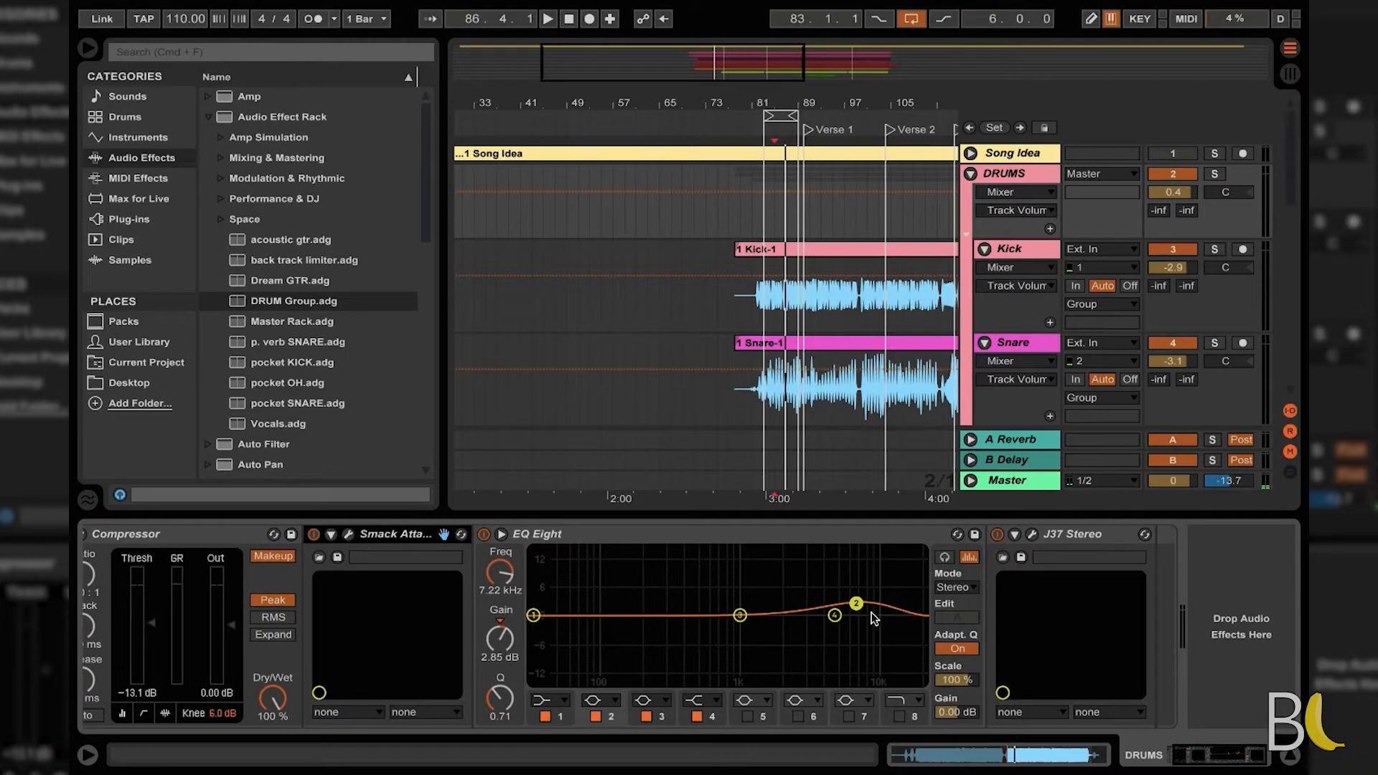
key(space)
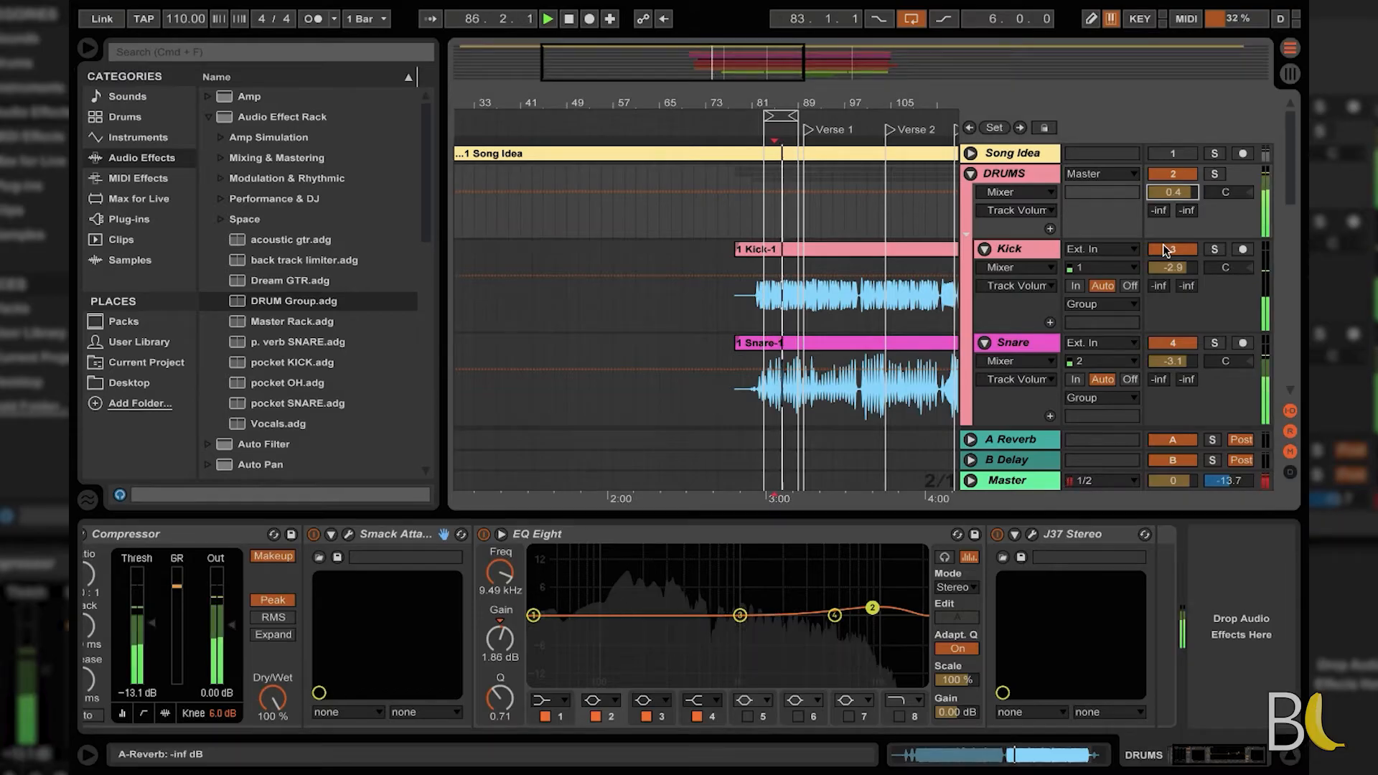
scroll(704, 619, left, 3)
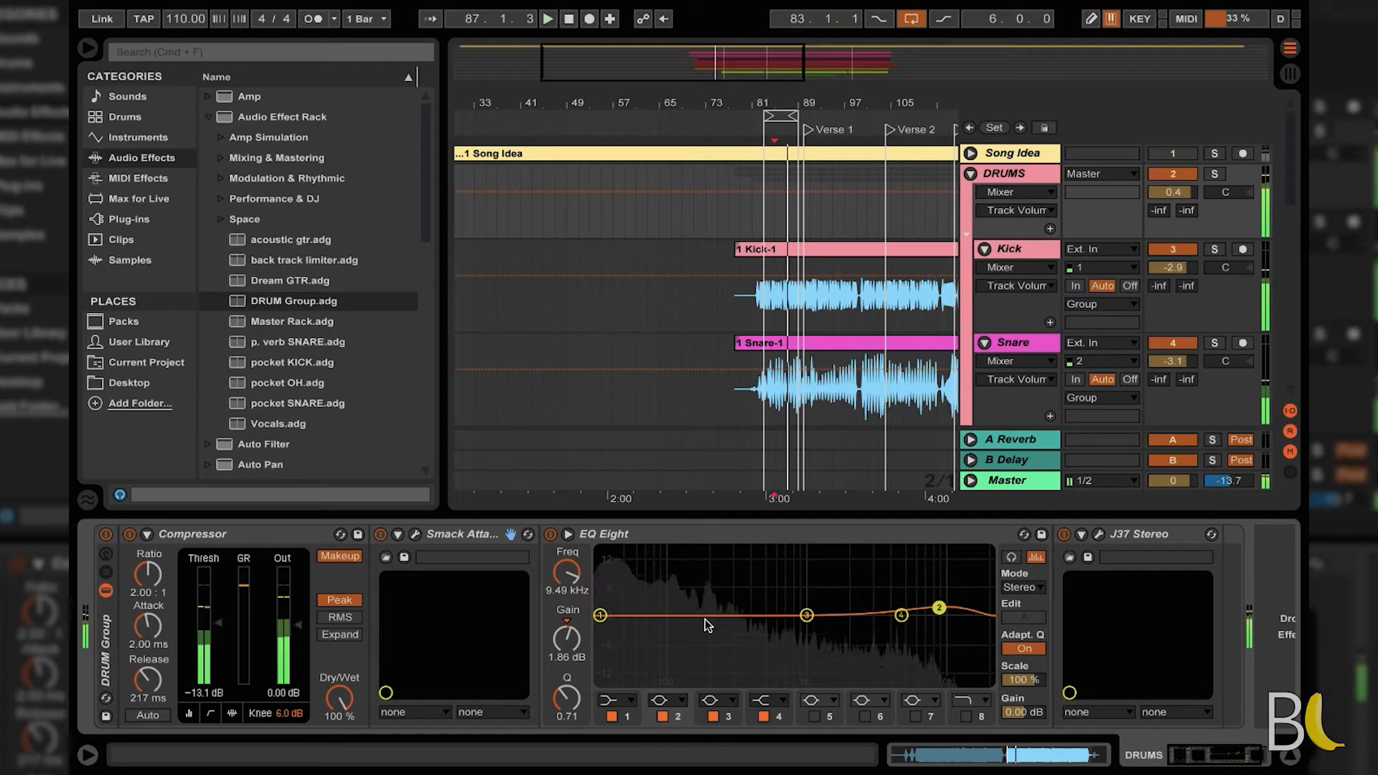
Step: Compare the drums with the DRUM Group rack off and on, and set EQ Eight band 2 to 9.84 kHz and 0.87 dB
click(105, 536)
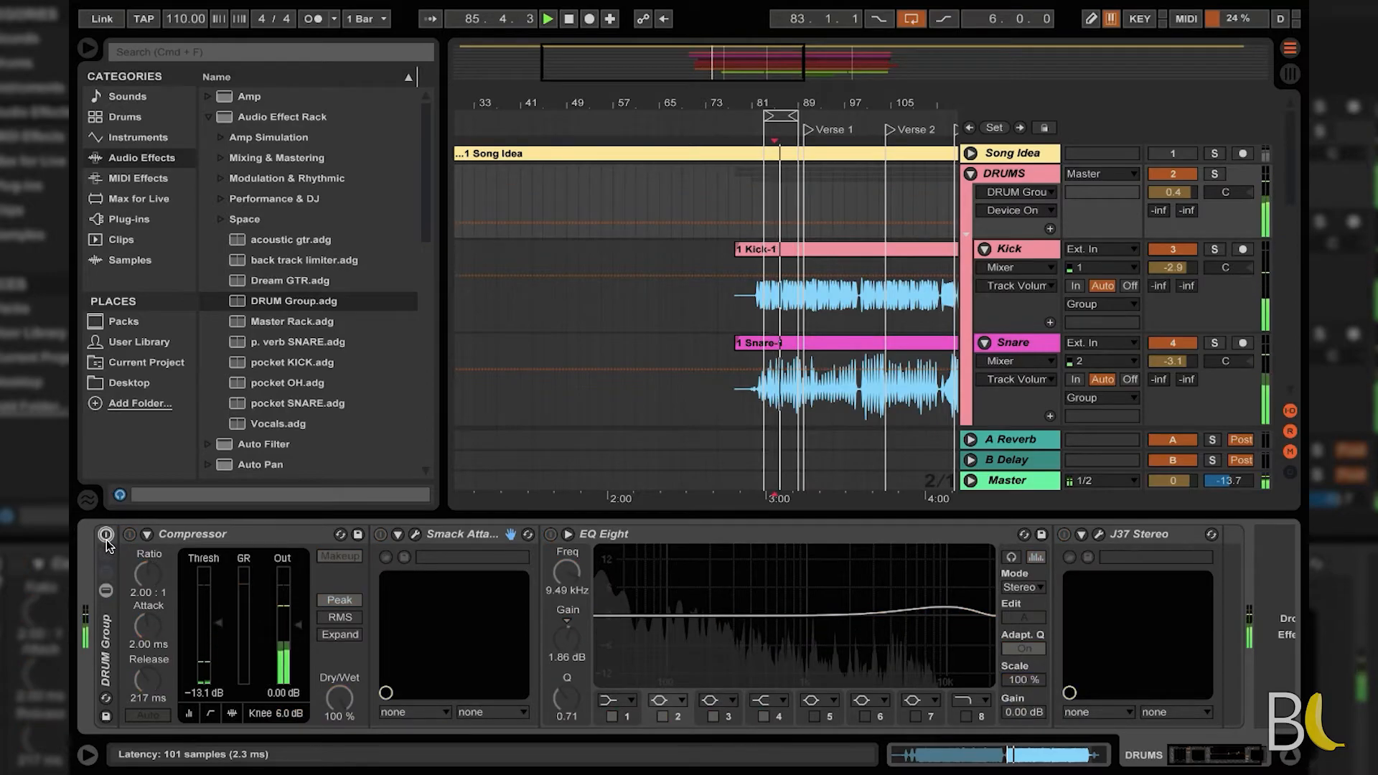
click(105, 536)
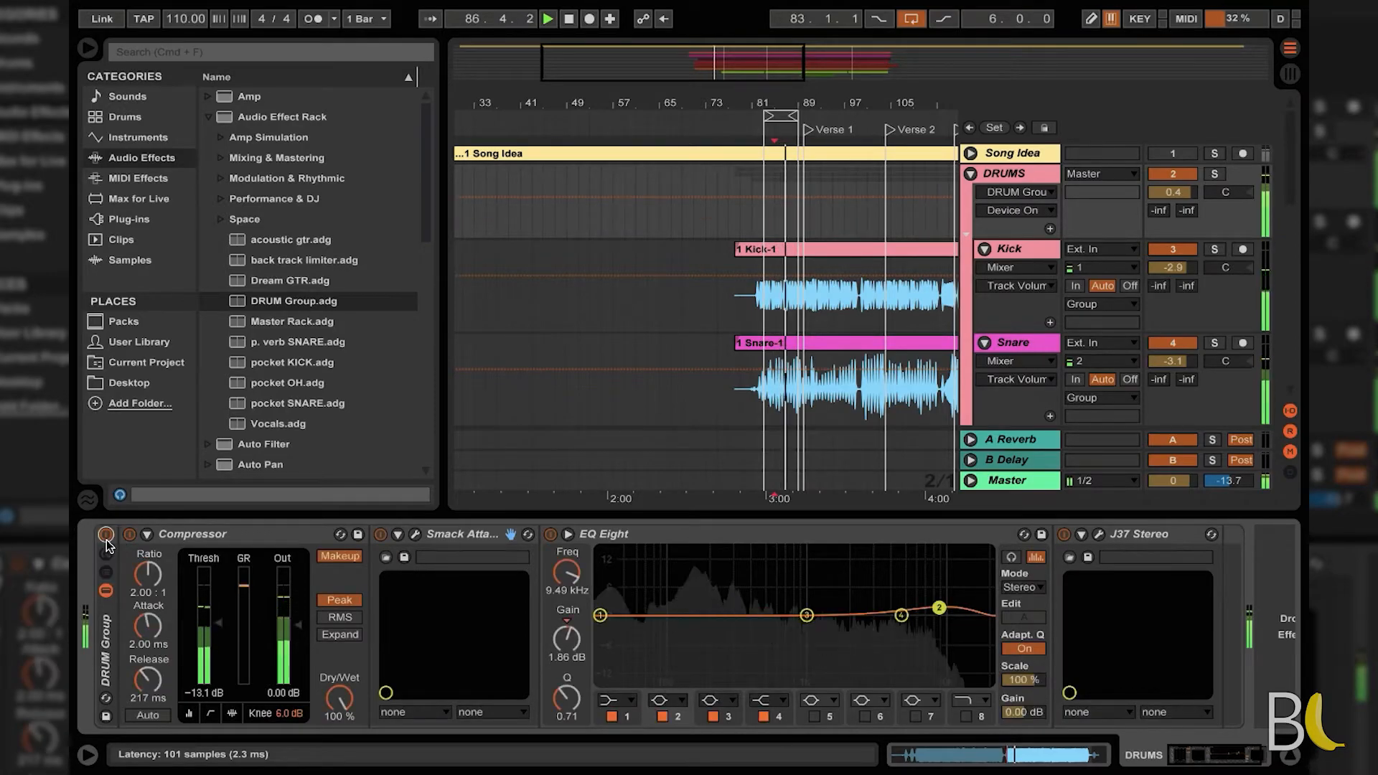
key(space)
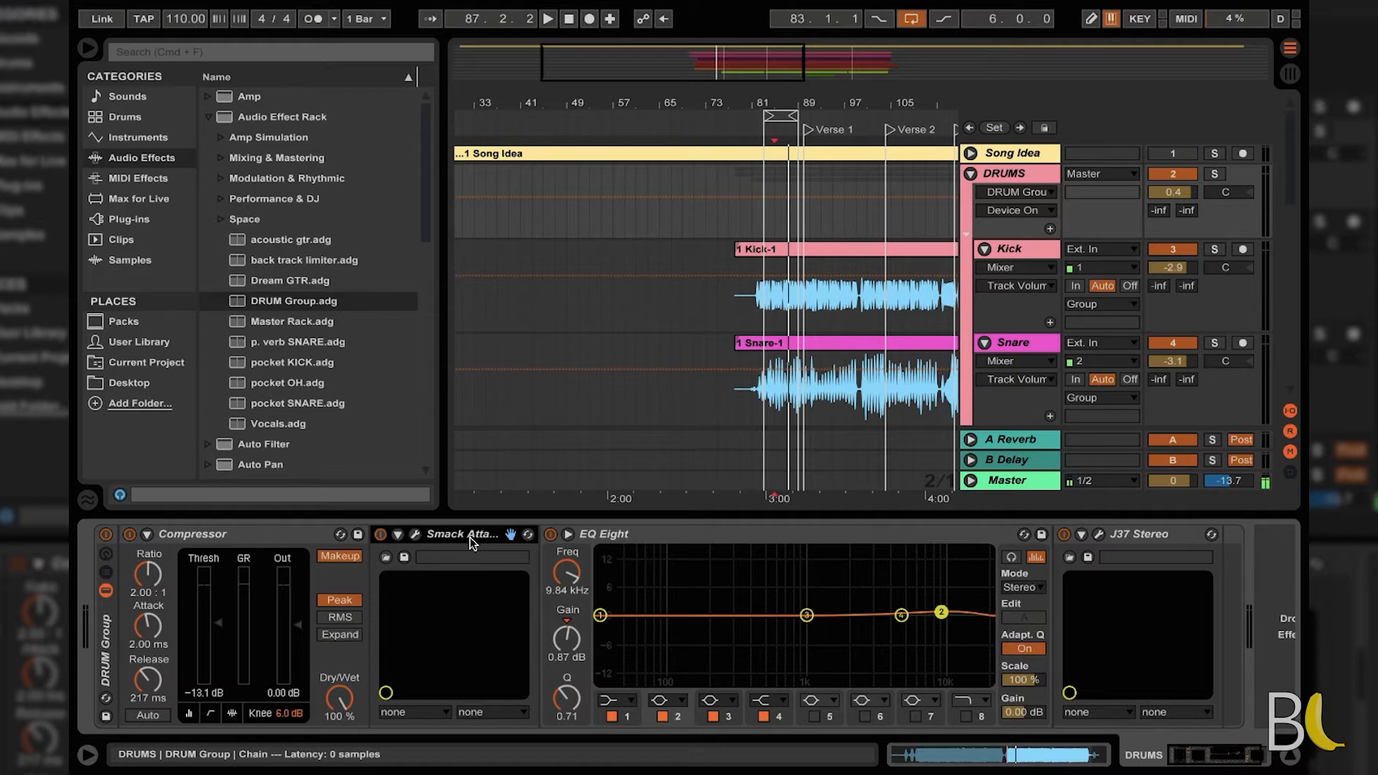
Step: Play the loop and set the DRUMS group Compressor's threshold to -14.9 dB
key(space)
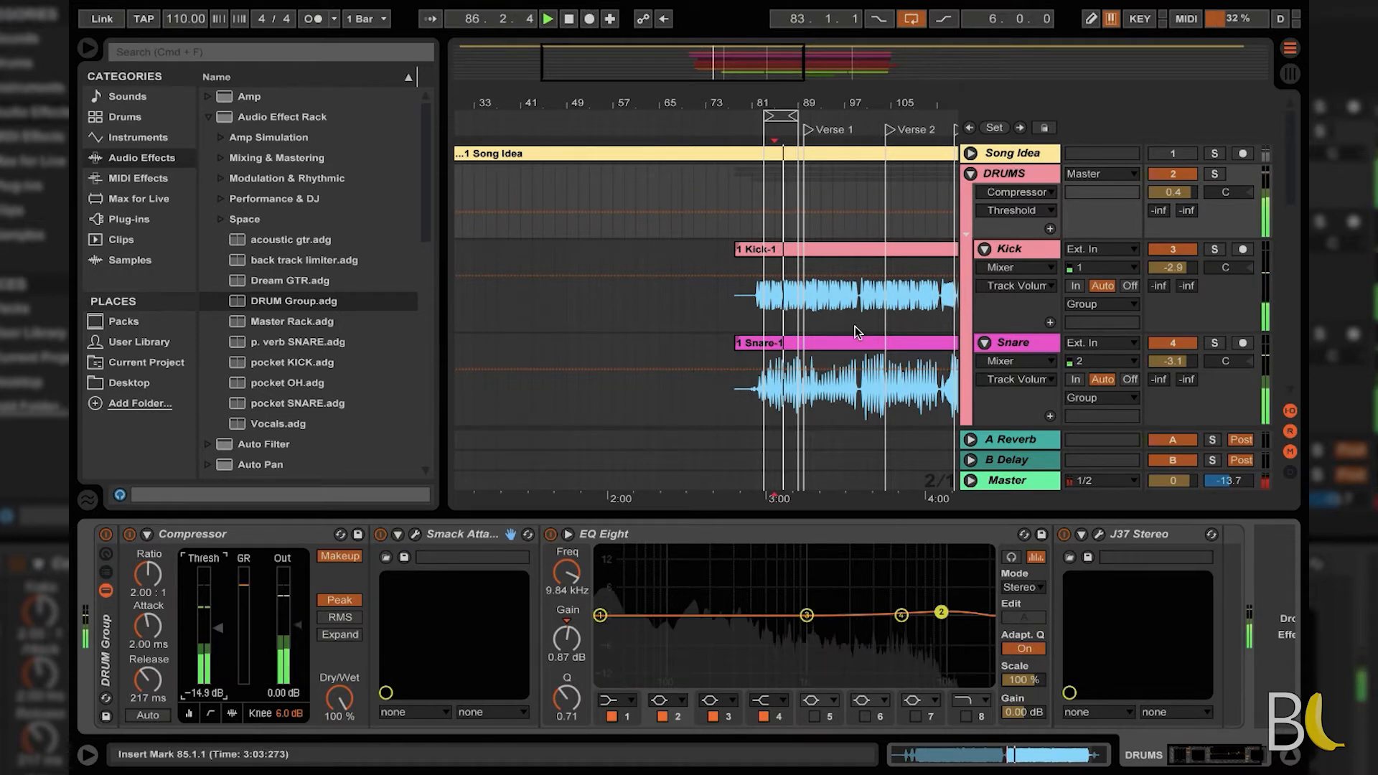
scroll(855, 326, right, 5)
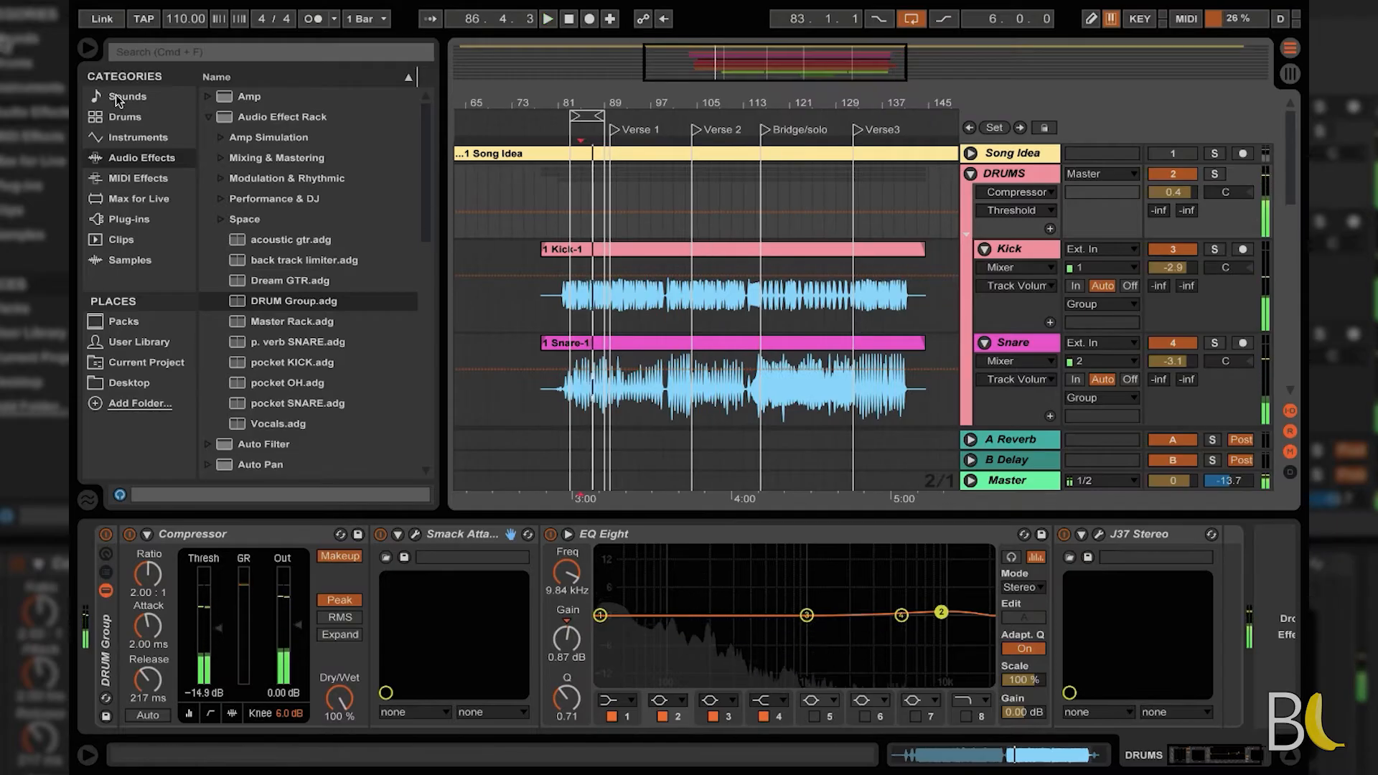
Step: Hide the browser and device view, and move the Bass track above the Guitar track, directly below the DRUMS group
click(86, 51)
click(1288, 762)
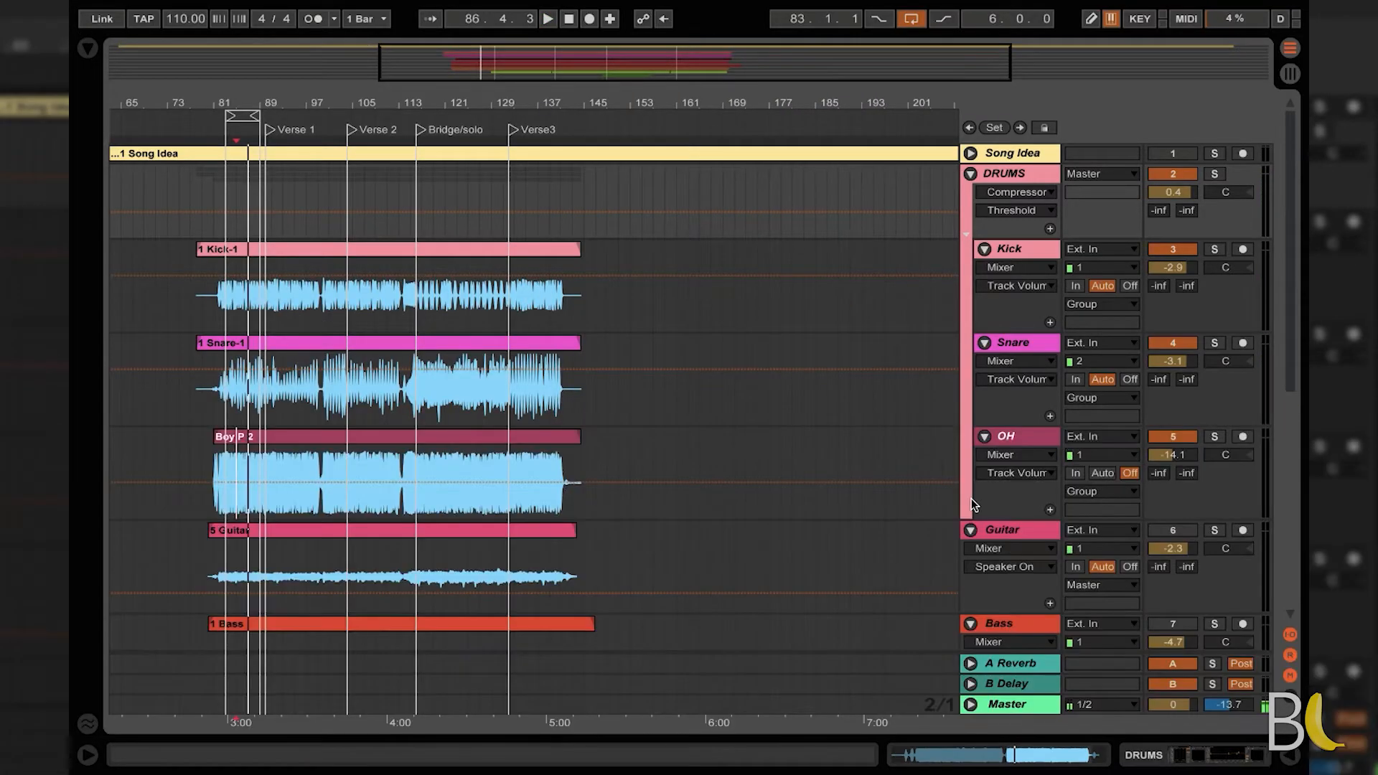
scroll(971, 499, down, 4)
drag(1012, 503, 1182, 410)
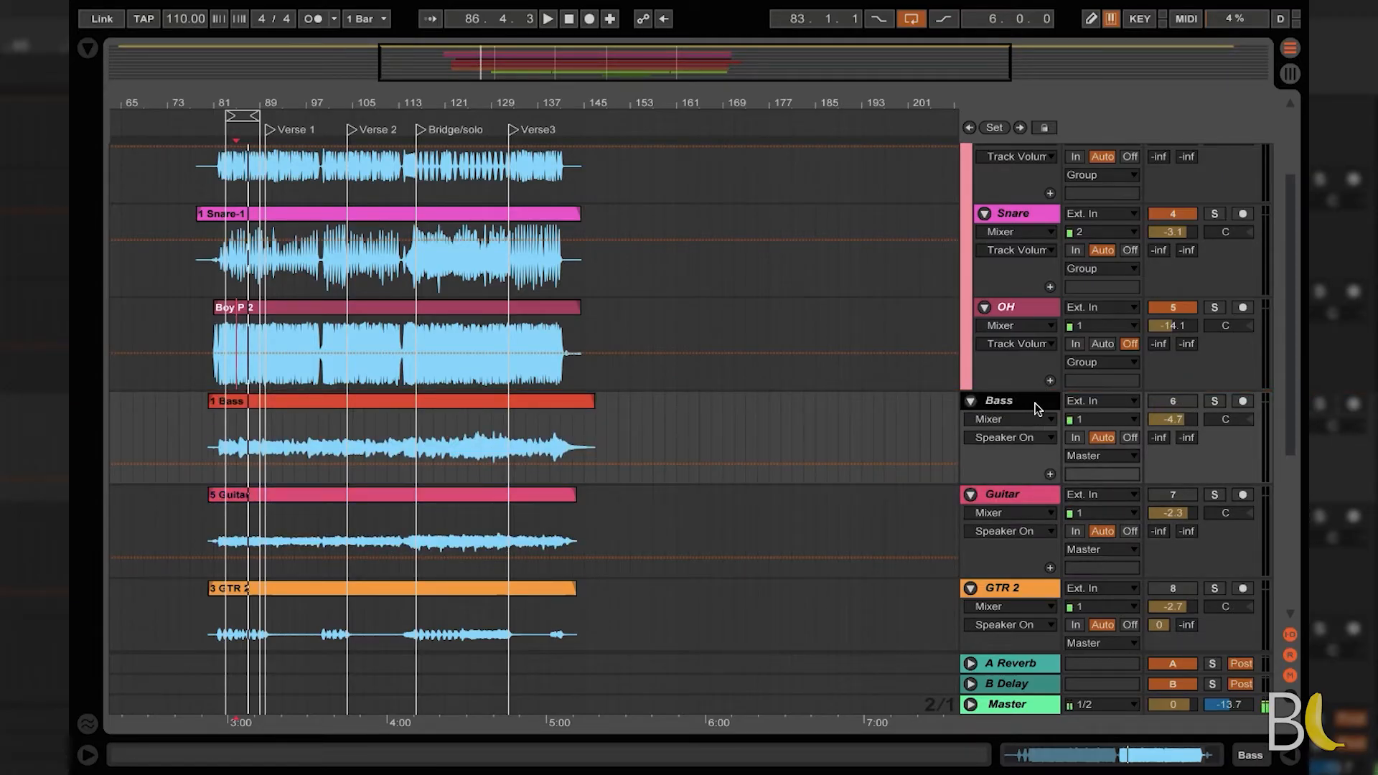
Step: Duplicate the Bass track and switch on the upper copy
key(ctrl+d)
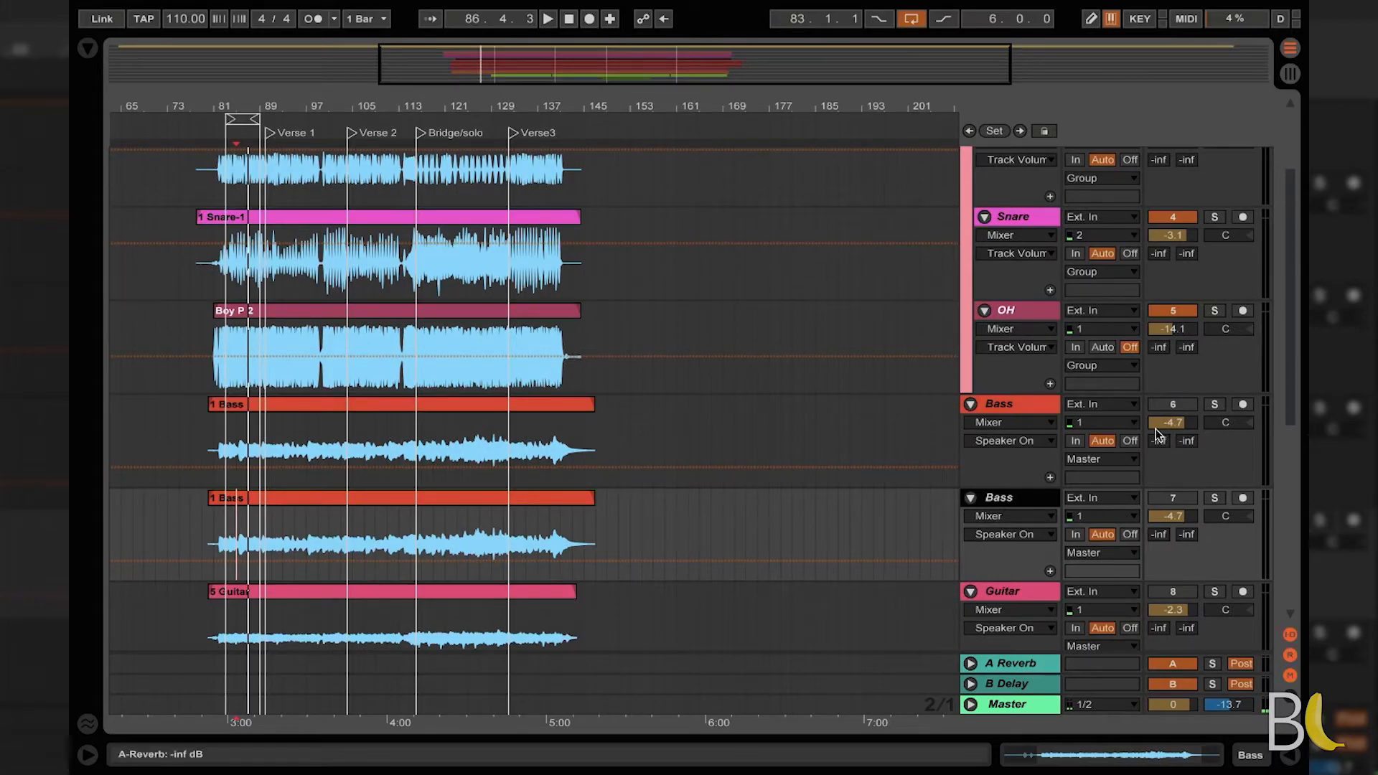
click(1174, 406)
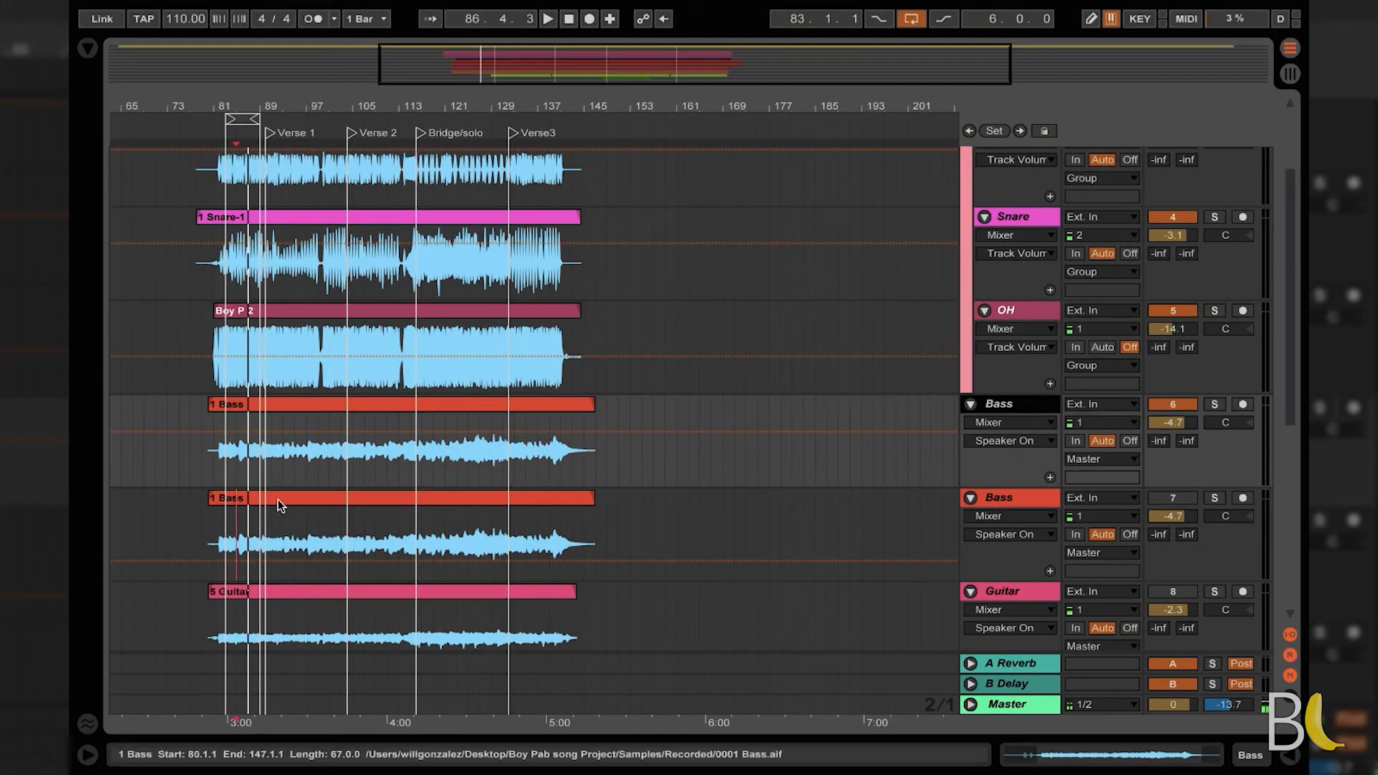
Step: Select bars 83 to 89 on the upper Bass track and play that section together with the drums
drag(233, 478, 261, 475)
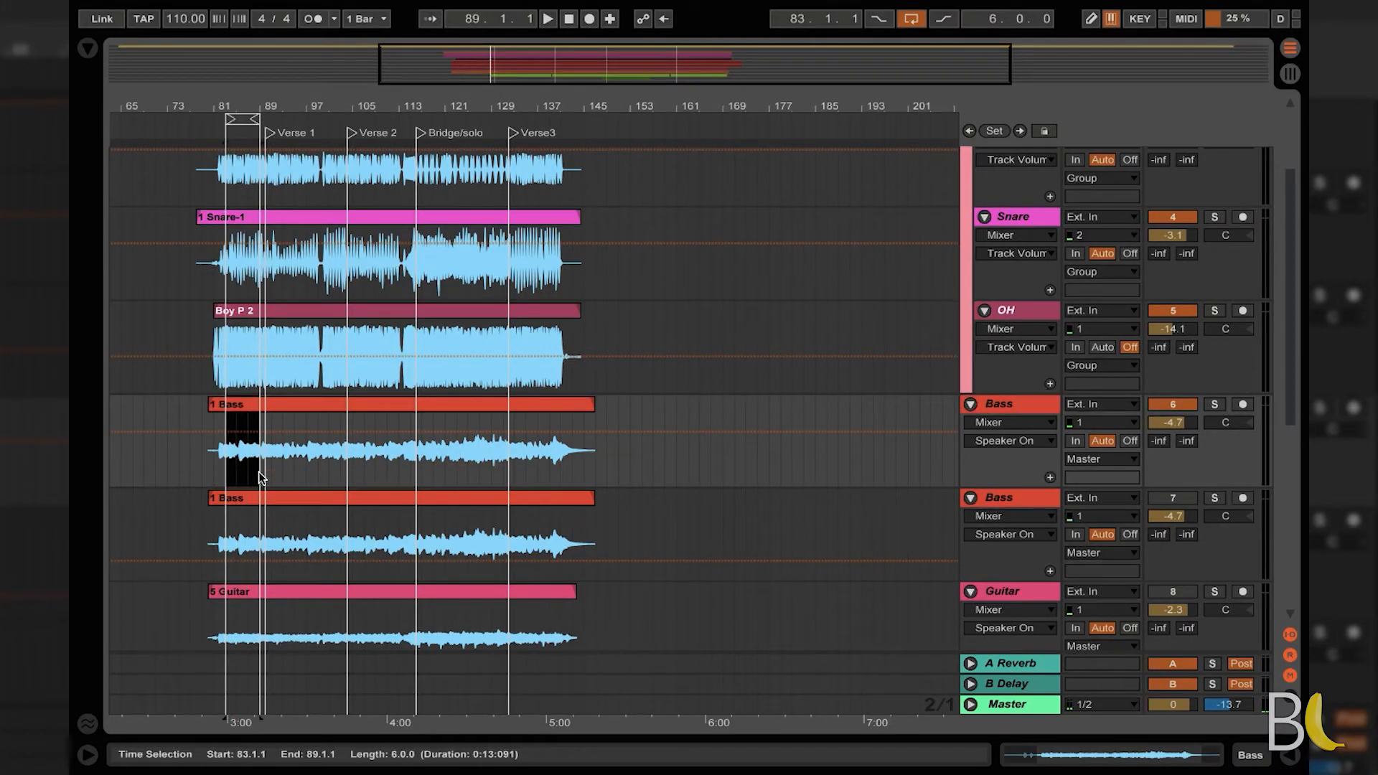
key(space)
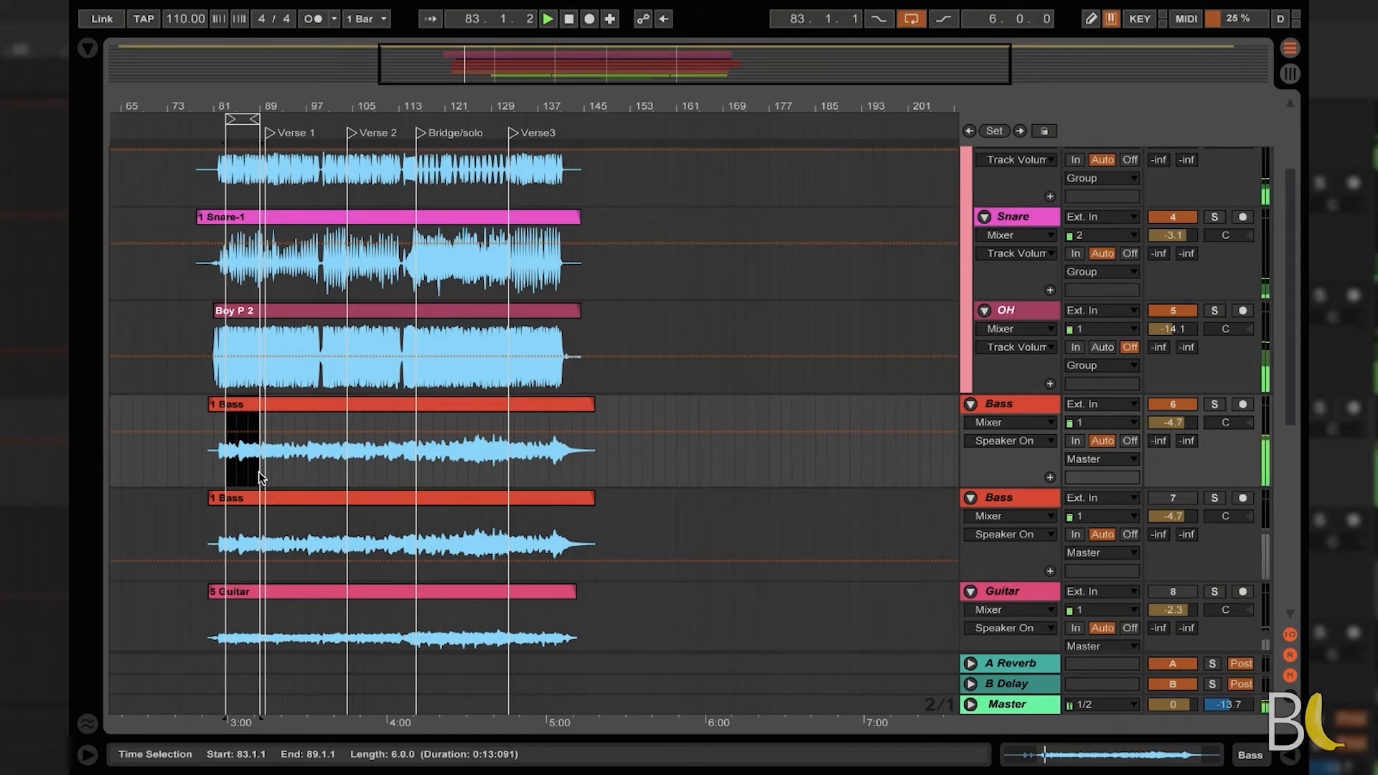
scroll(1193, 347, up, 3)
key(space)
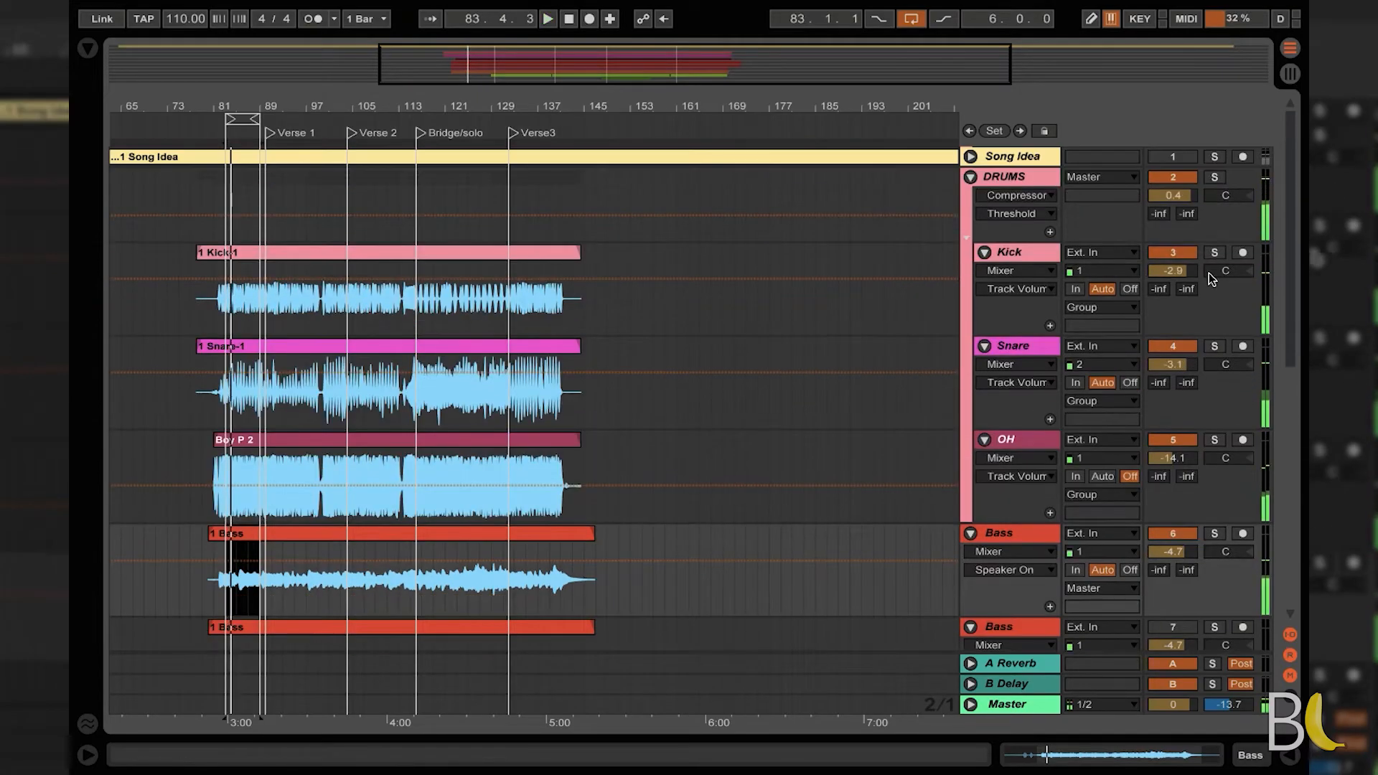
scroll(1007, 707, down, 3)
scroll(1007, 706, down, 1)
key(space)
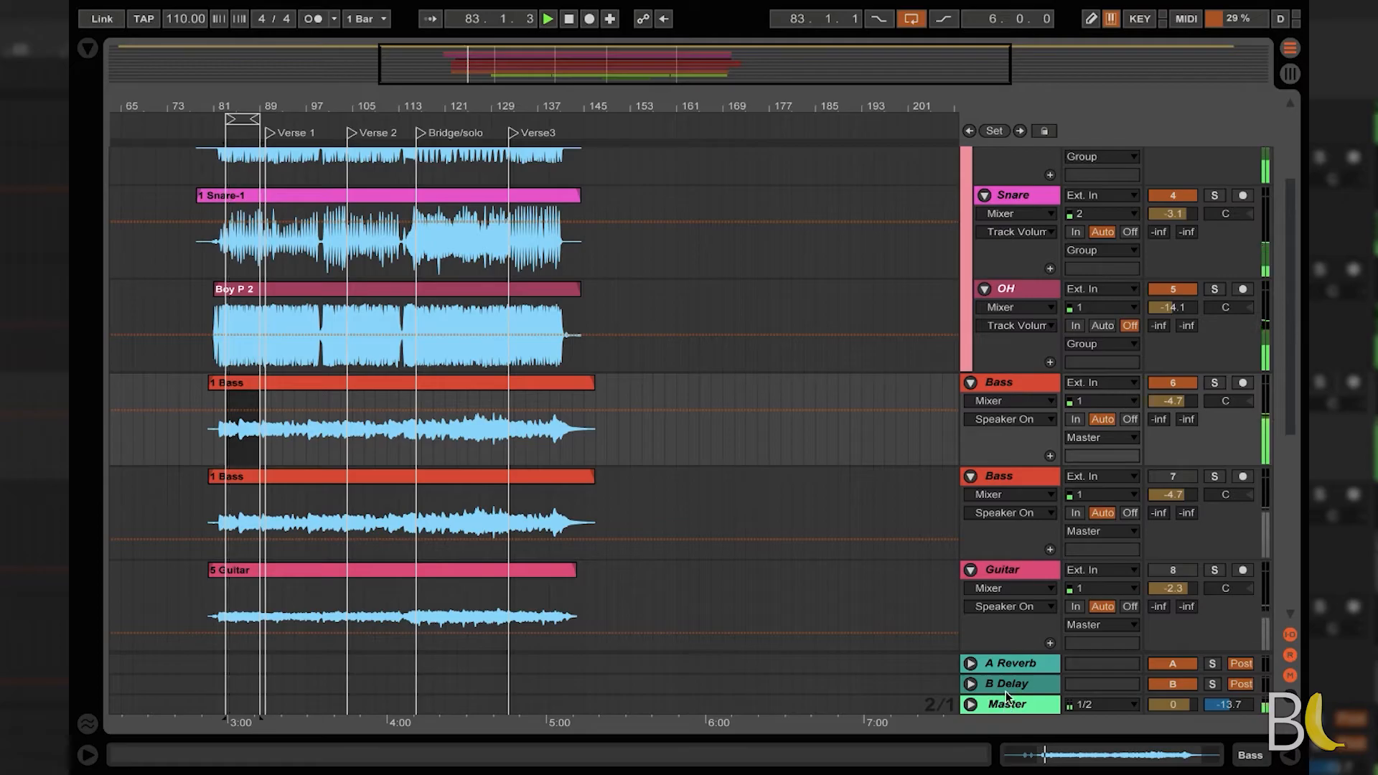
Step: Add a Compressor to the upper Bass track and set its threshold to -18.7 dB
click(1026, 382)
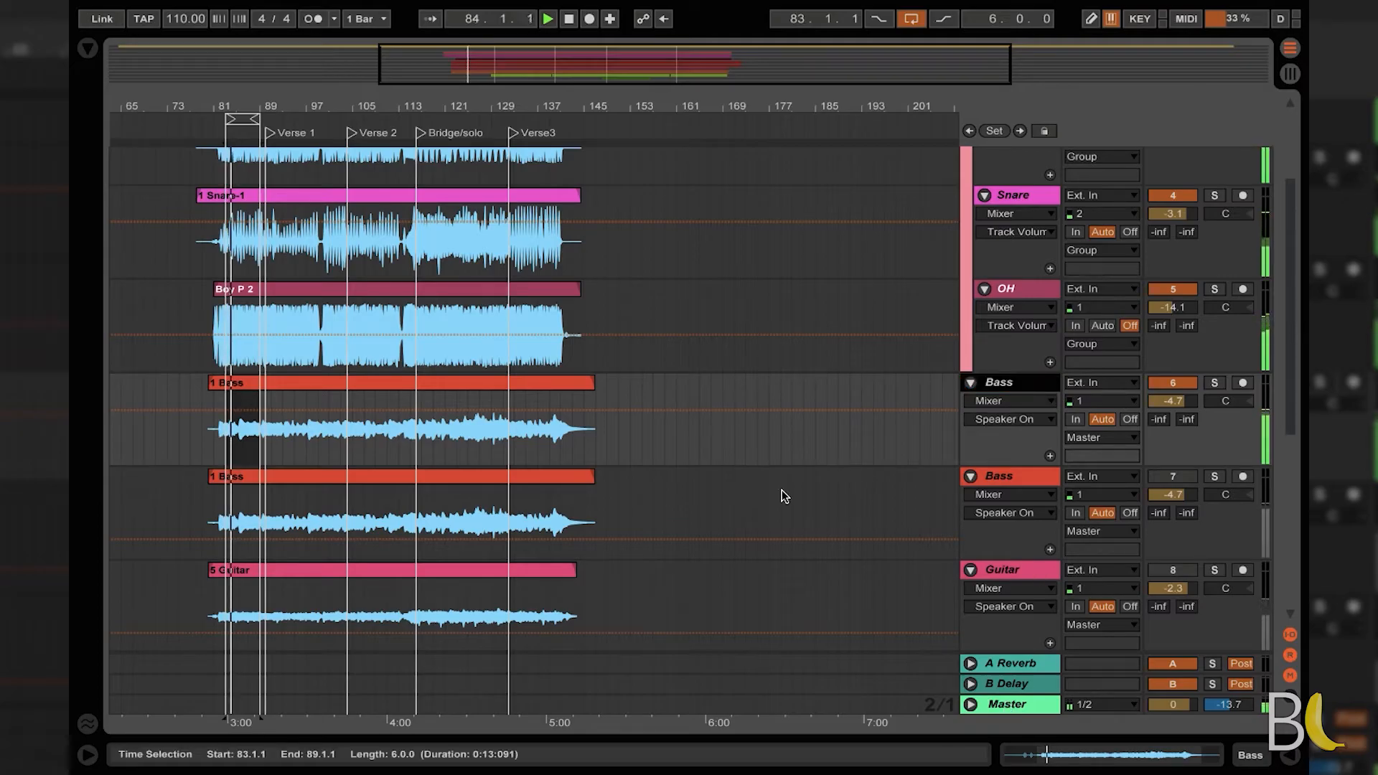
click(1249, 757)
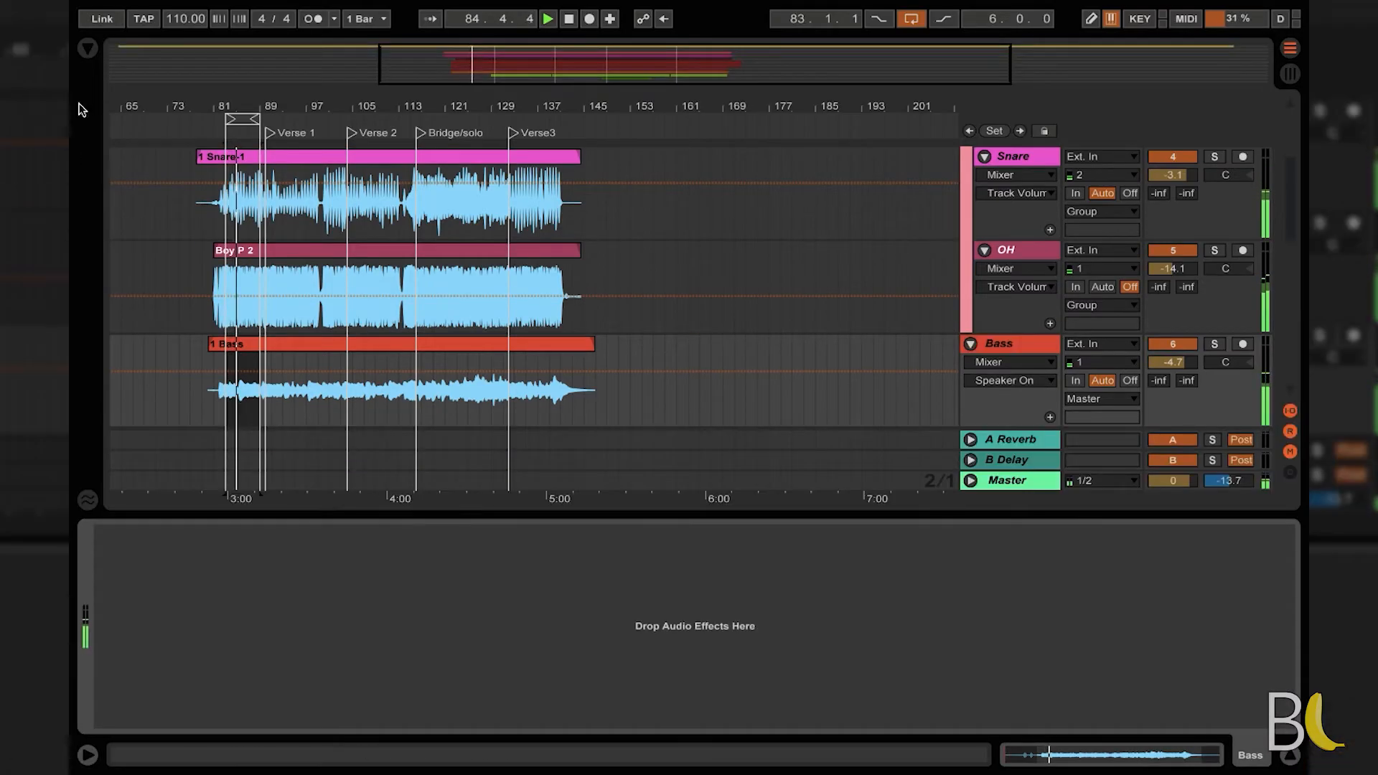
click(88, 48)
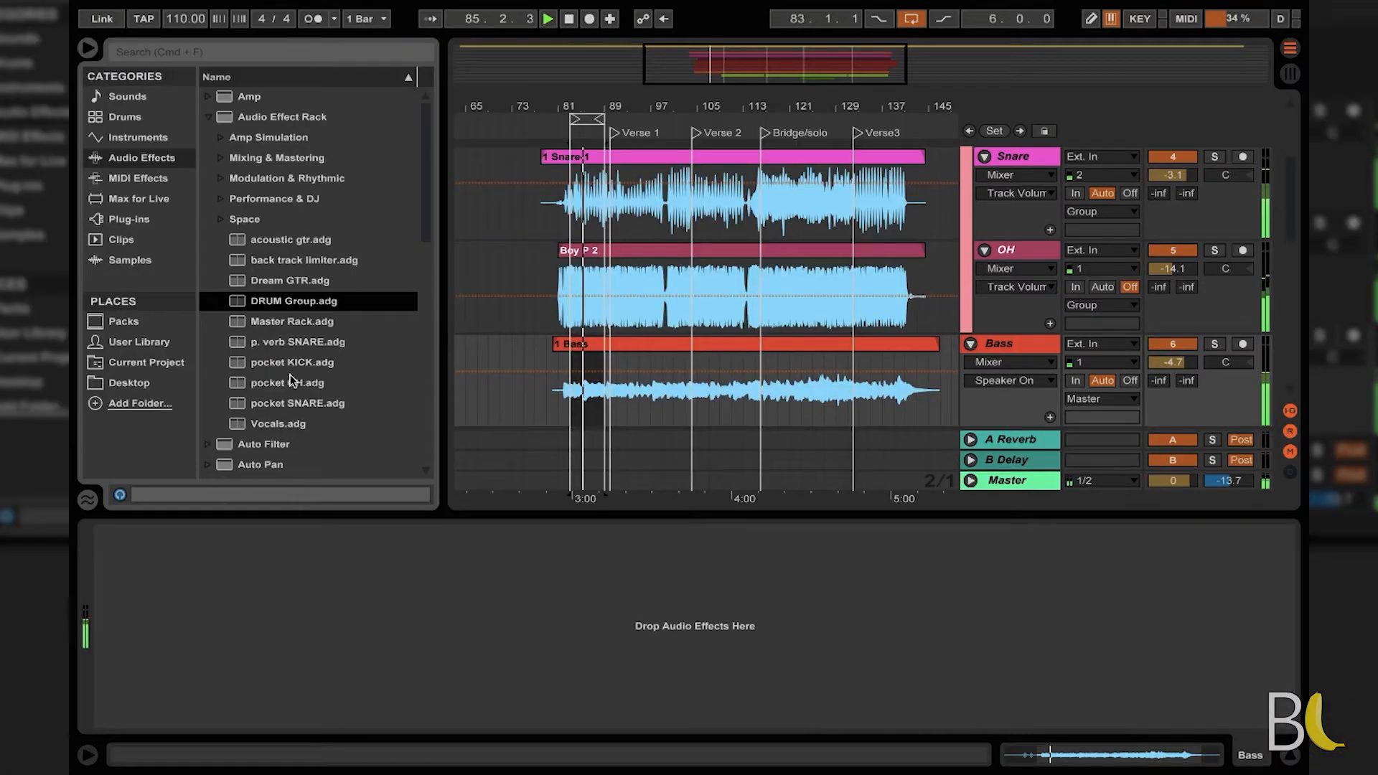
click(208, 117)
scroll(251, 178, down, 3)
click(231, 140)
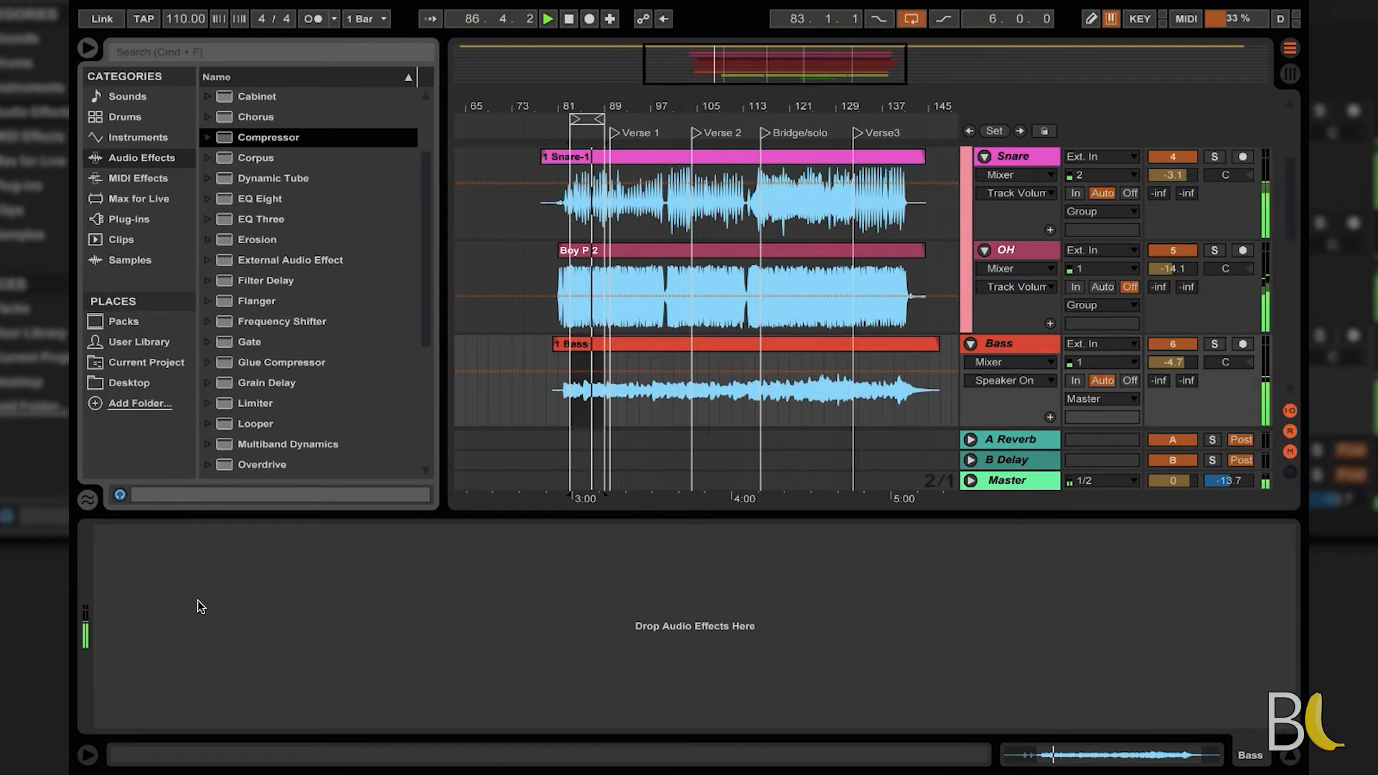
key(Return)
drag(193, 598, 197, 641)
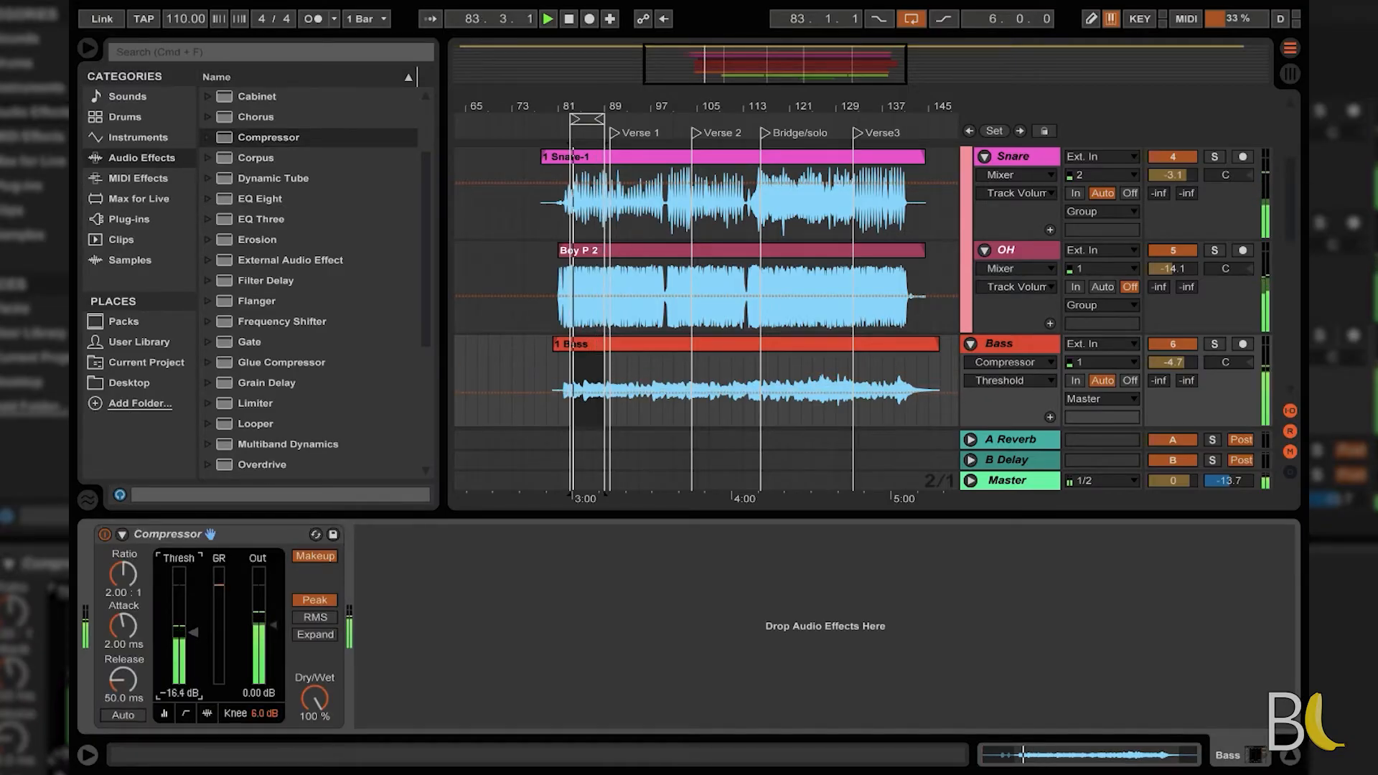
Step: Add EQ Eight after the Compressor with band 1 as a 31.1 Hz low cut, band 2 dipped, and band 3 at 866 Hz, 1.12 dB
drag(241, 206, 525, 649)
click(436, 700)
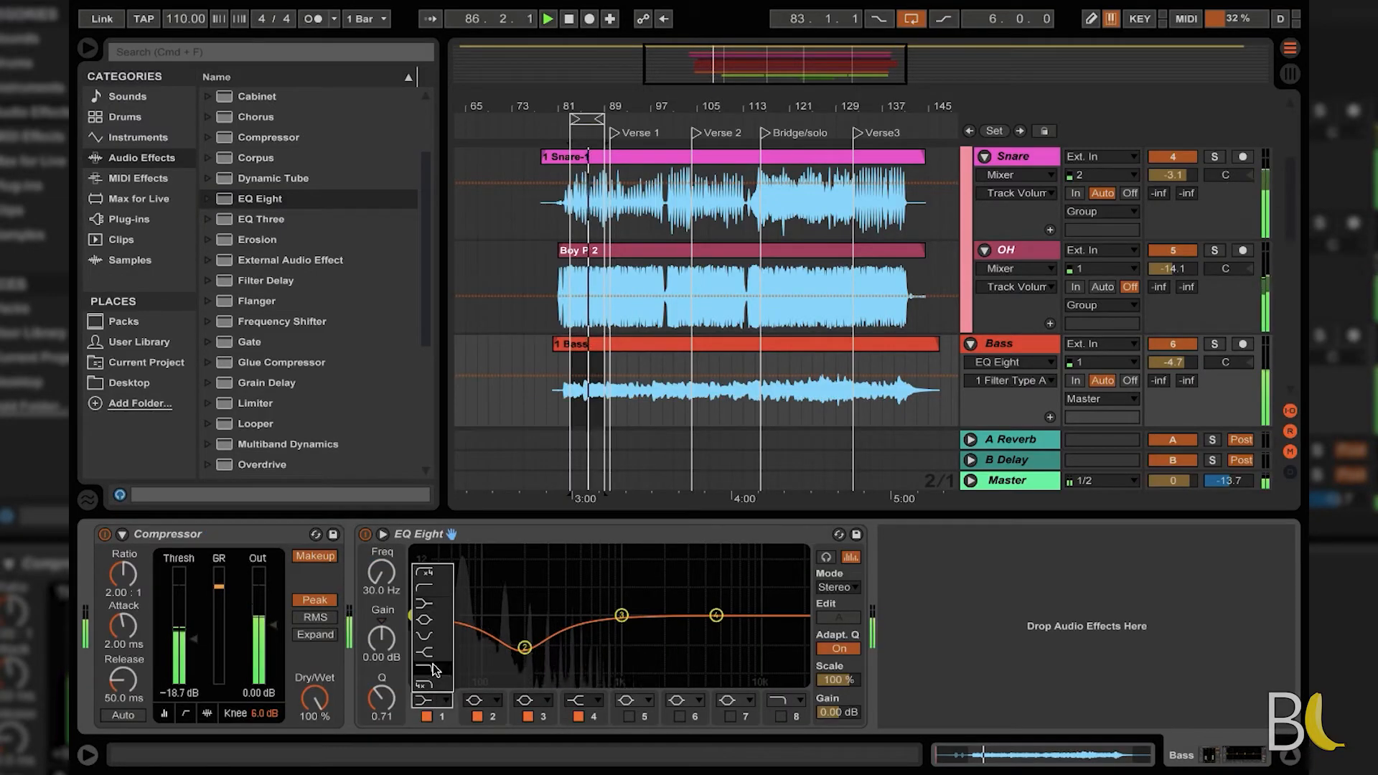
click(433, 573)
drag(414, 631, 417, 630)
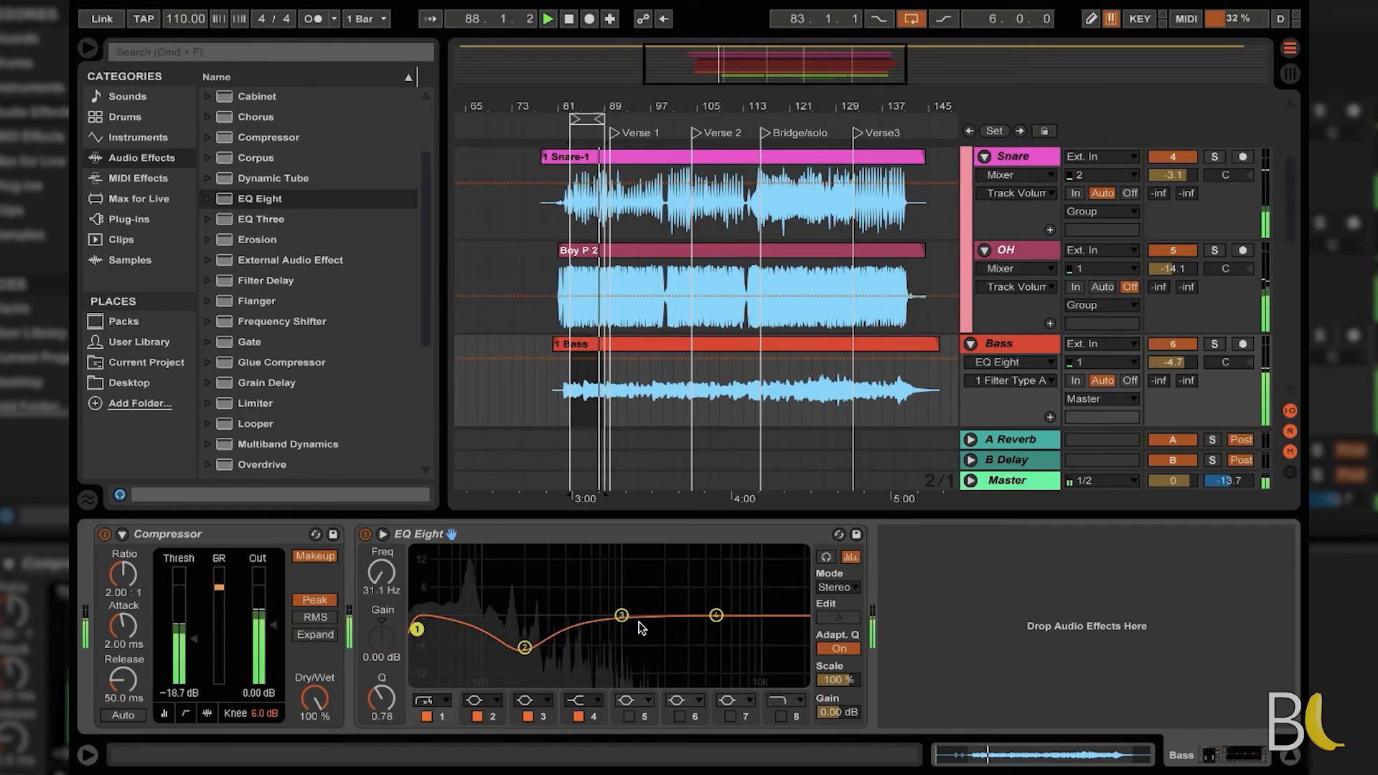
mouse_move(622, 616)
mouse_down()
mouse_move(638, 555)
mouse_move(612, 612)
mouse_up()
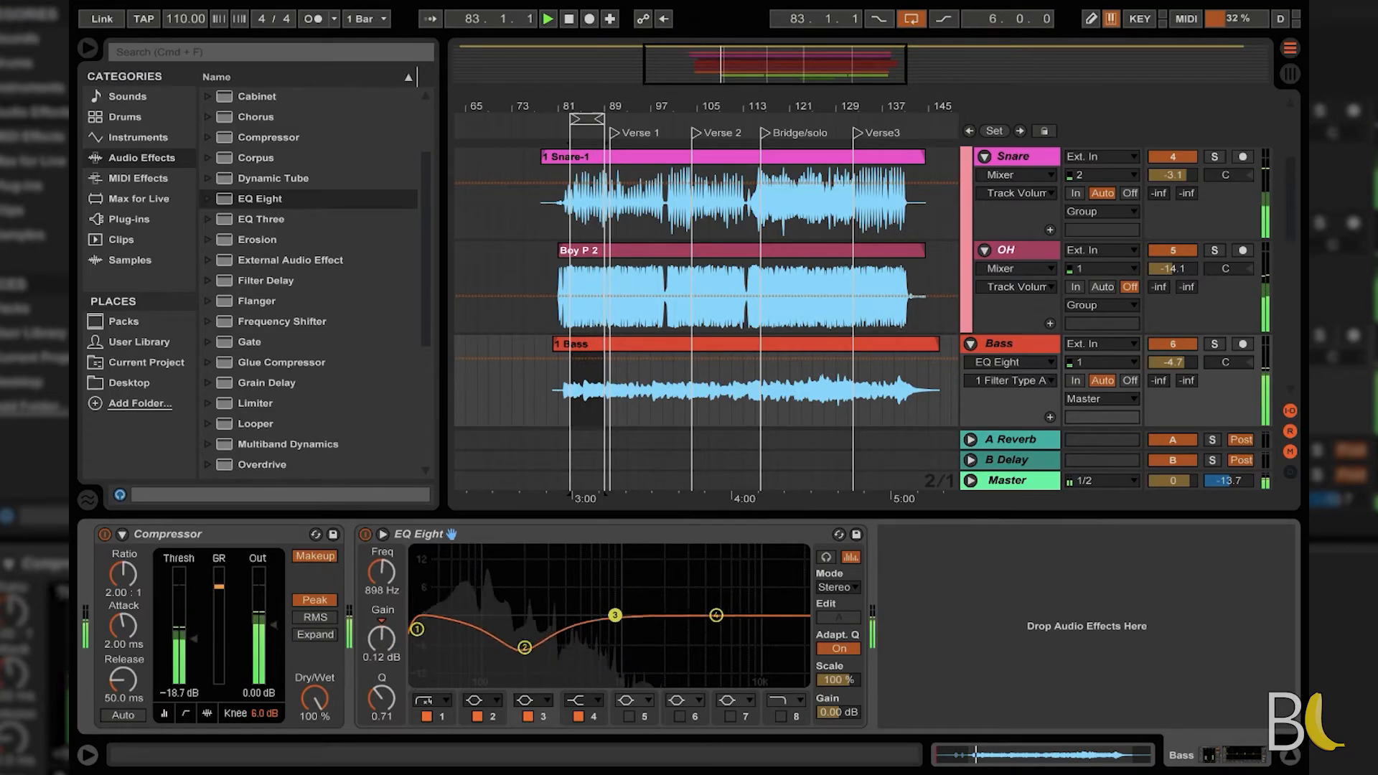
key(space)
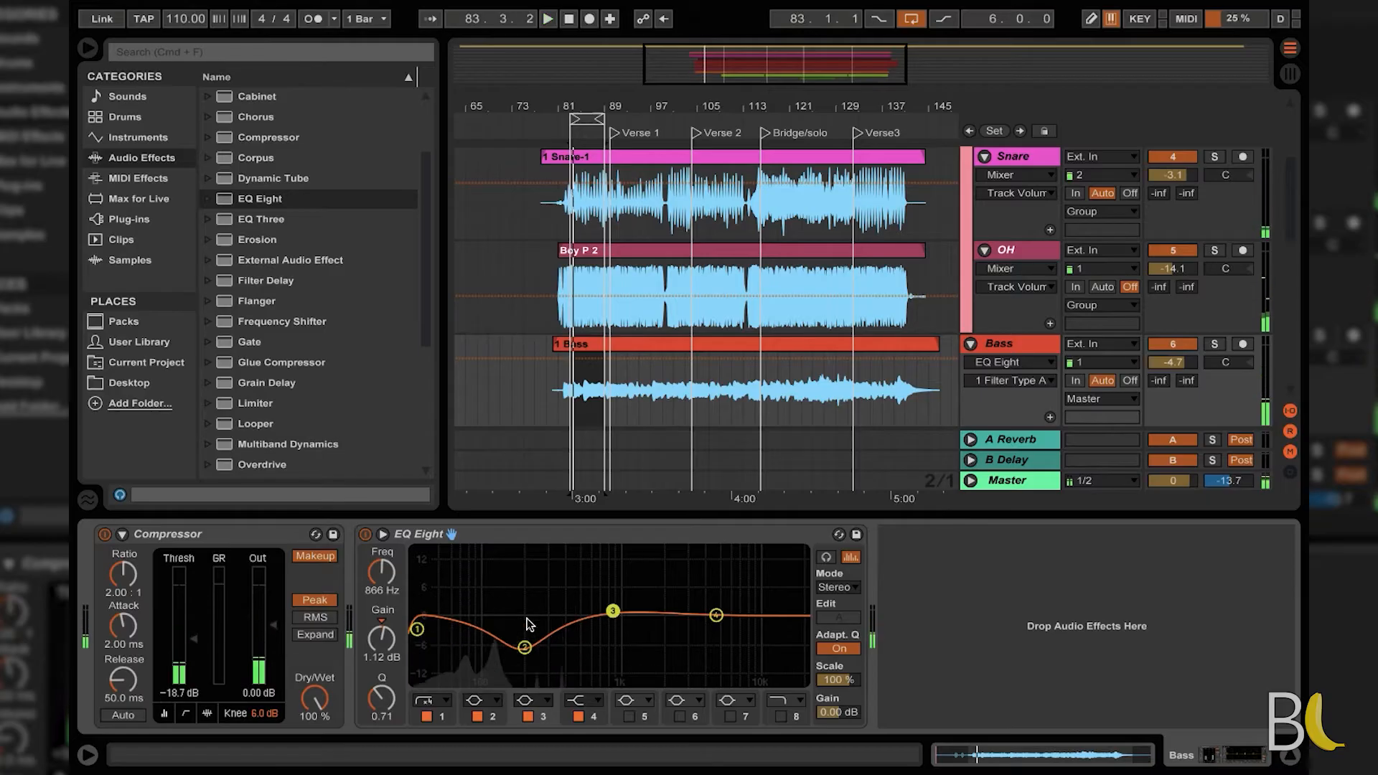
Step: Add a Saturator after EQ Eight on the upper Bass track and set its curve to Sinoid Fold
scroll(314, 308, down, 3)
scroll(315, 309, down, 2)
drag(265, 343, 960, 593)
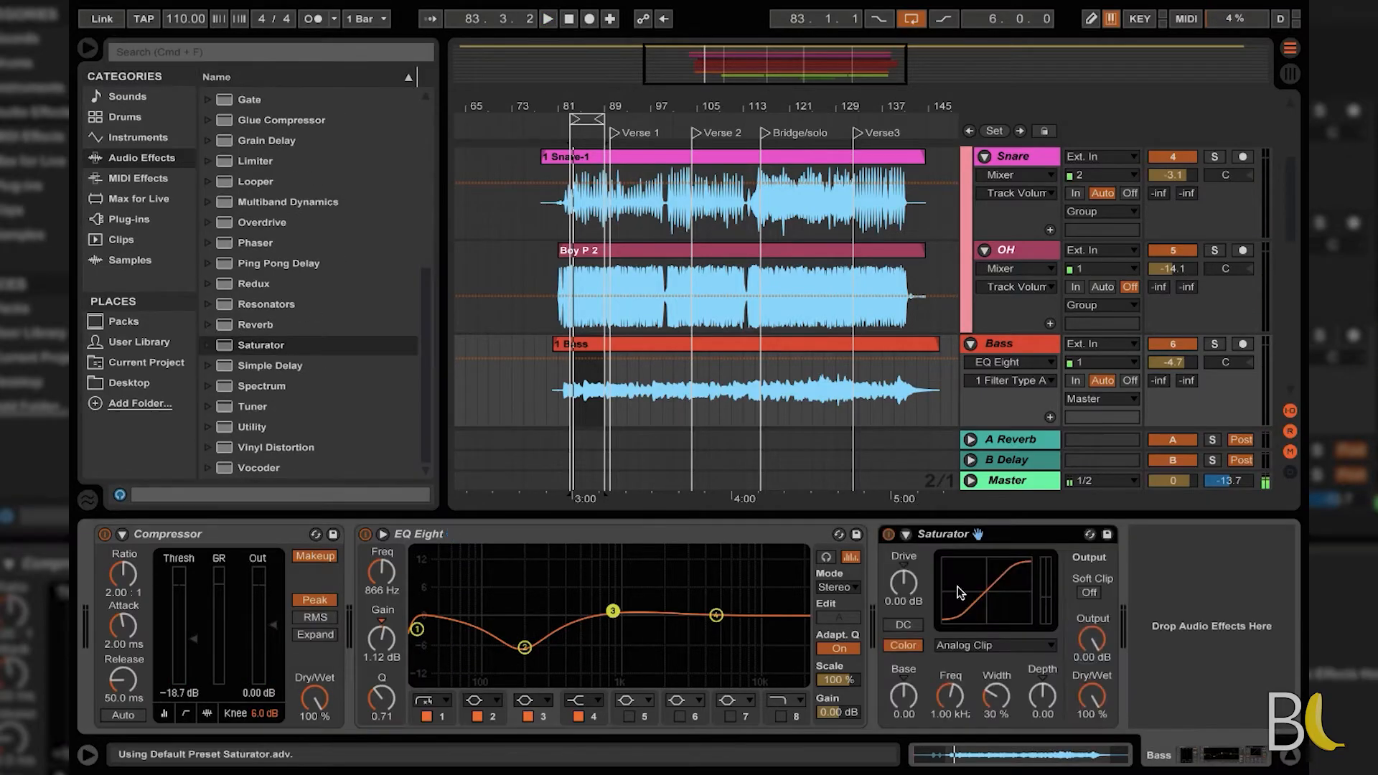
click(973, 650)
click(970, 666)
click(948, 646)
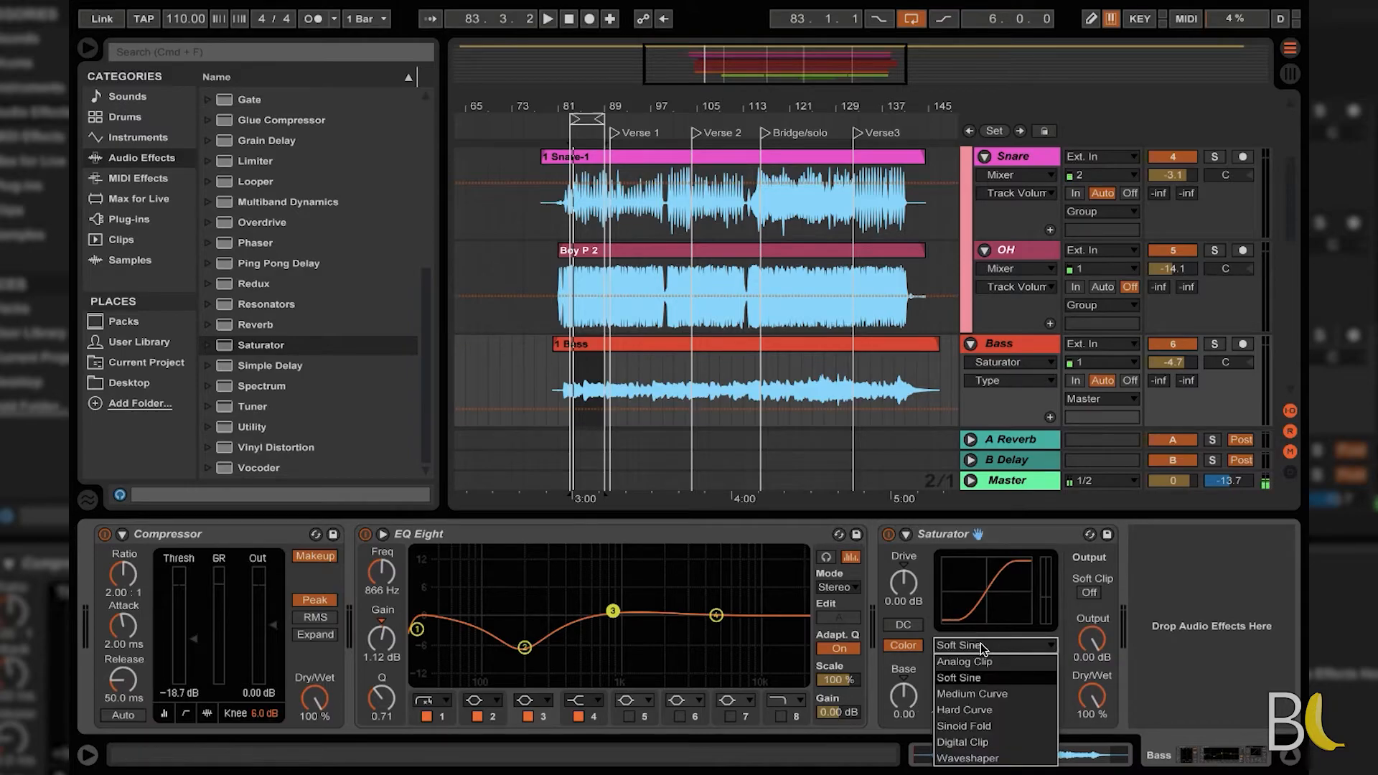
click(977, 732)
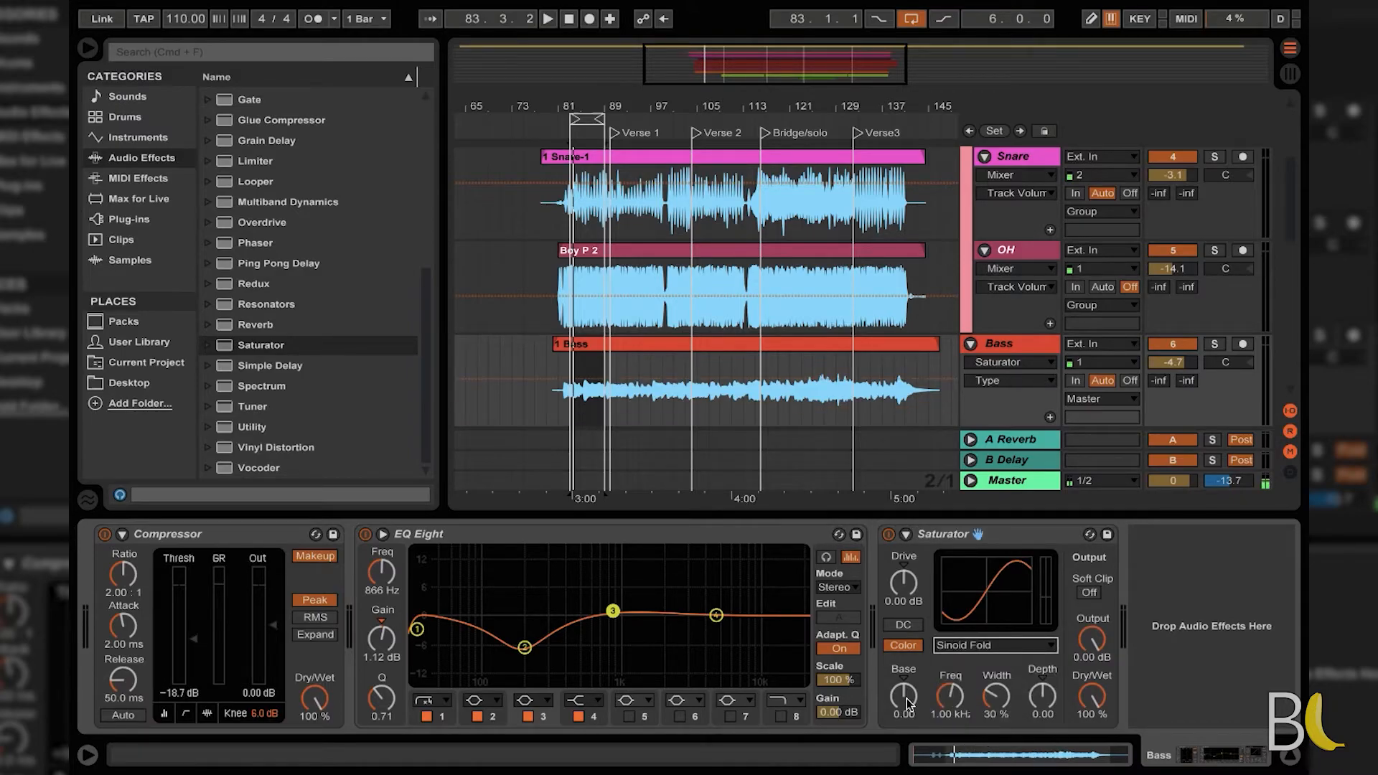
Step: Play the loop, set the Saturator's Base to -26.3 and Output to -3.71 dB, and toggle the device to compare
key(space)
drag(908, 703, 908, 738)
drag(1092, 639, 1091, 654)
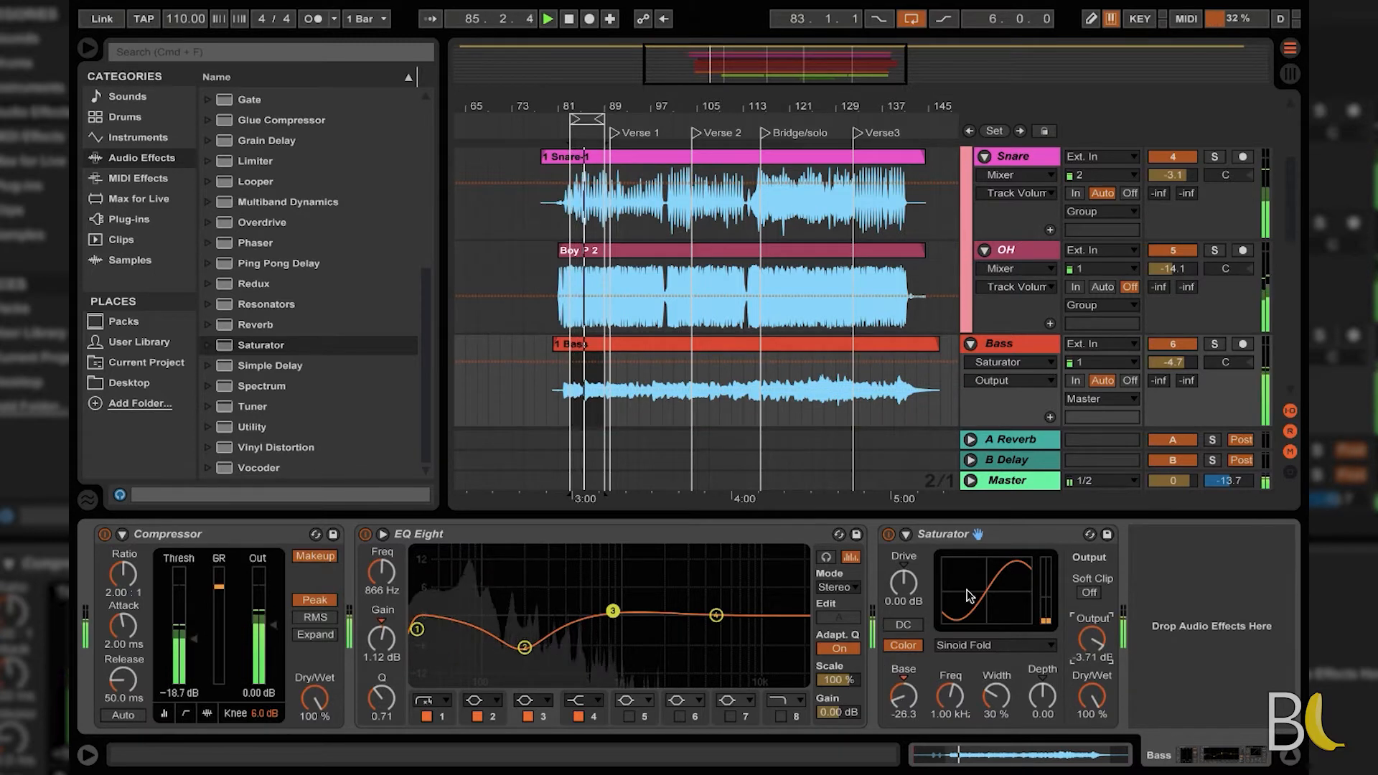
click(888, 536)
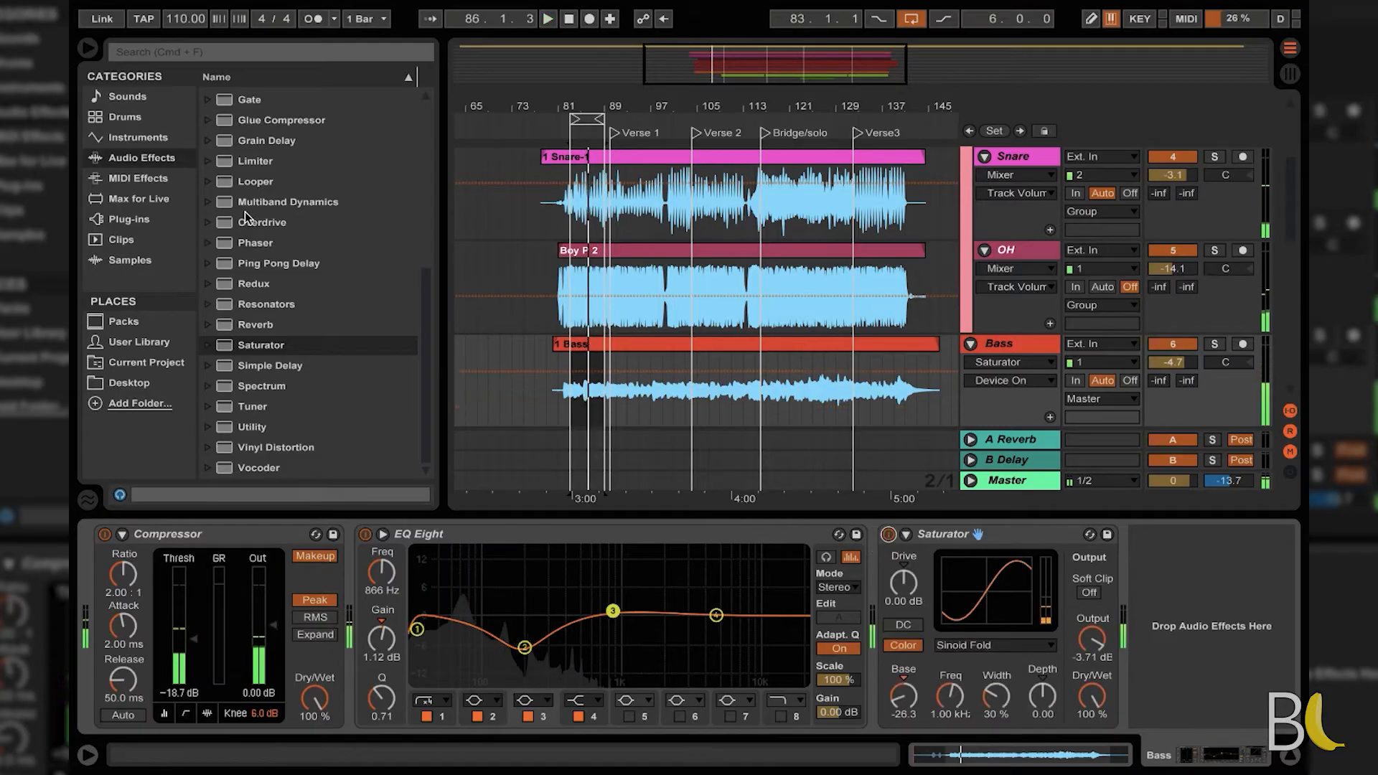
Step: Add a Glue Compressor after the Saturator, sidechained from the Kick track, with its threshold at -14.3 dB
drag(248, 120, 1175, 612)
click(1019, 534)
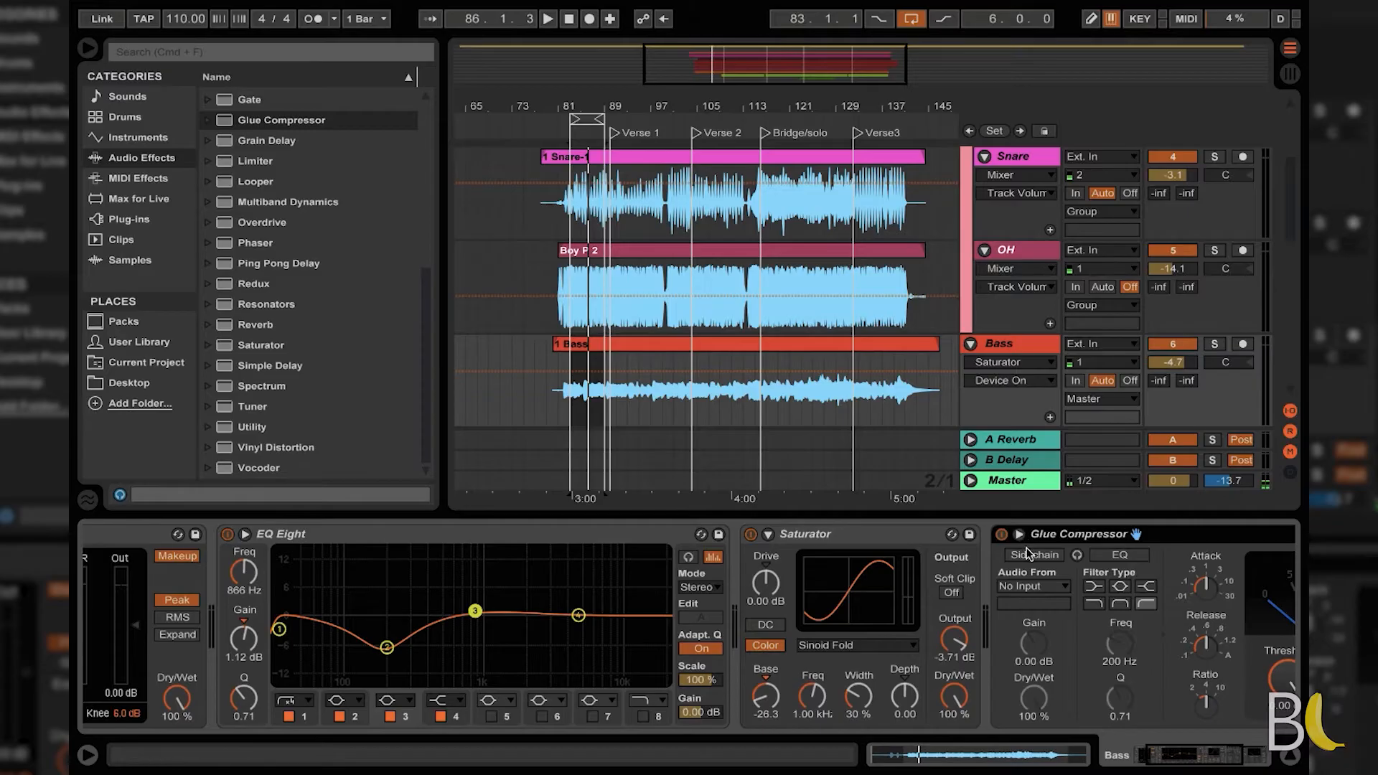
click(1027, 587)
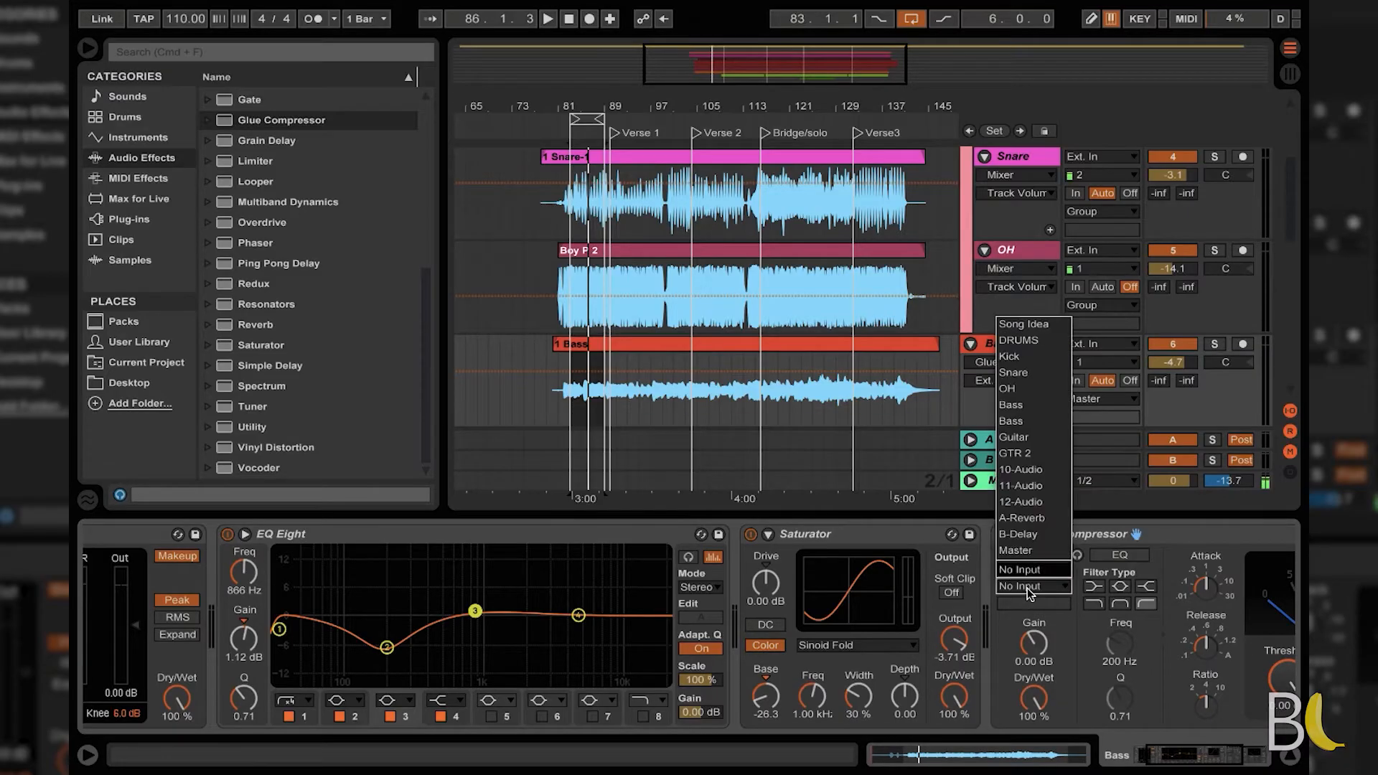
click(1009, 356)
key(space)
drag(1003, 671, 1007, 686)
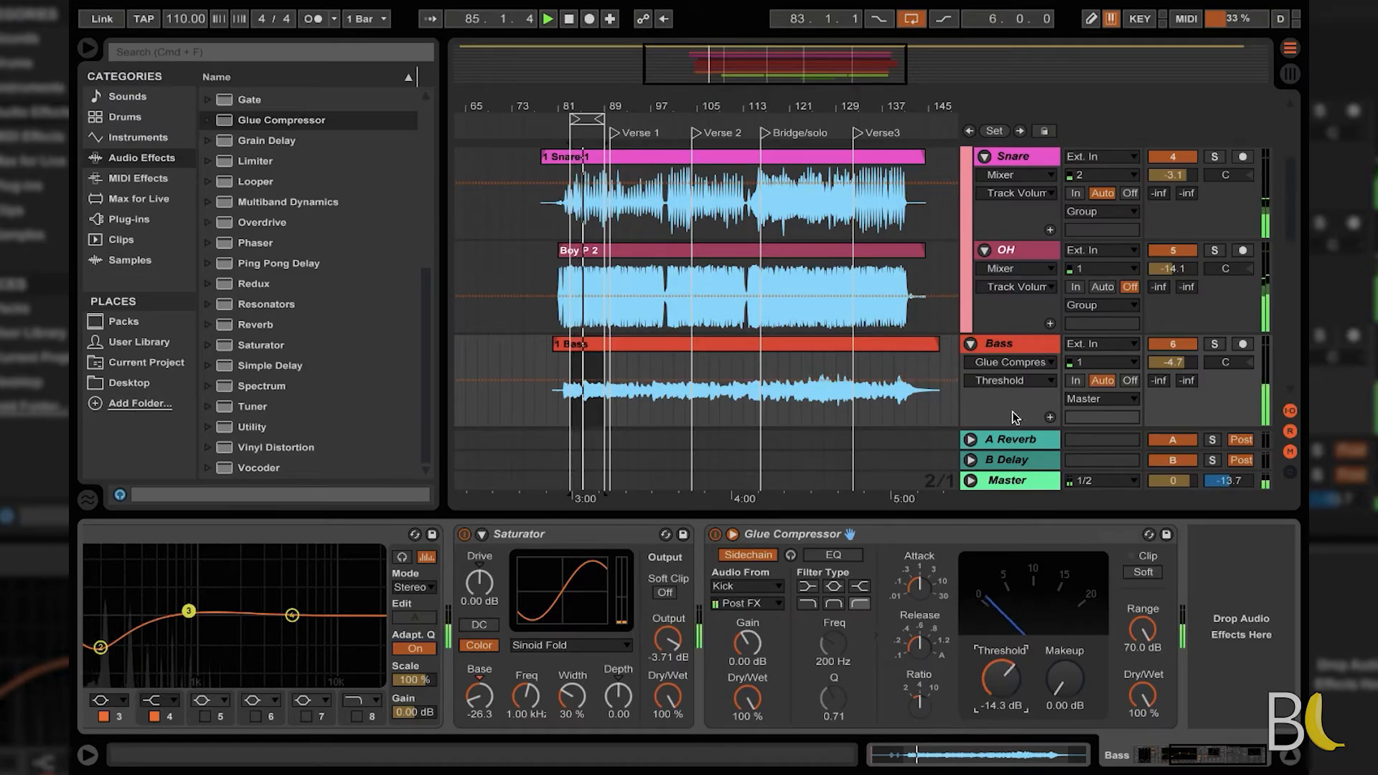
key(space)
Step: Switch off the upper Bass track and rename it Bass low
scroll(1012, 302, down, 3)
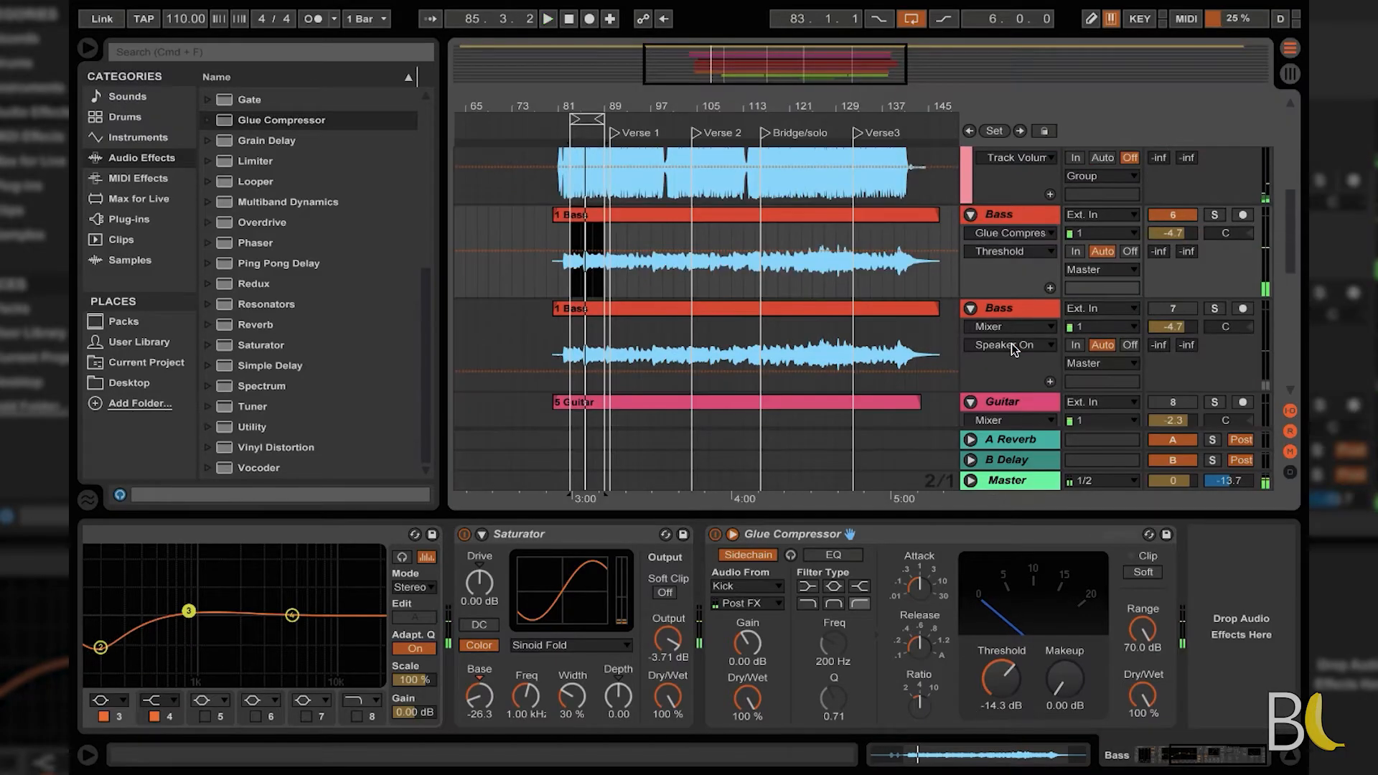
click(1185, 217)
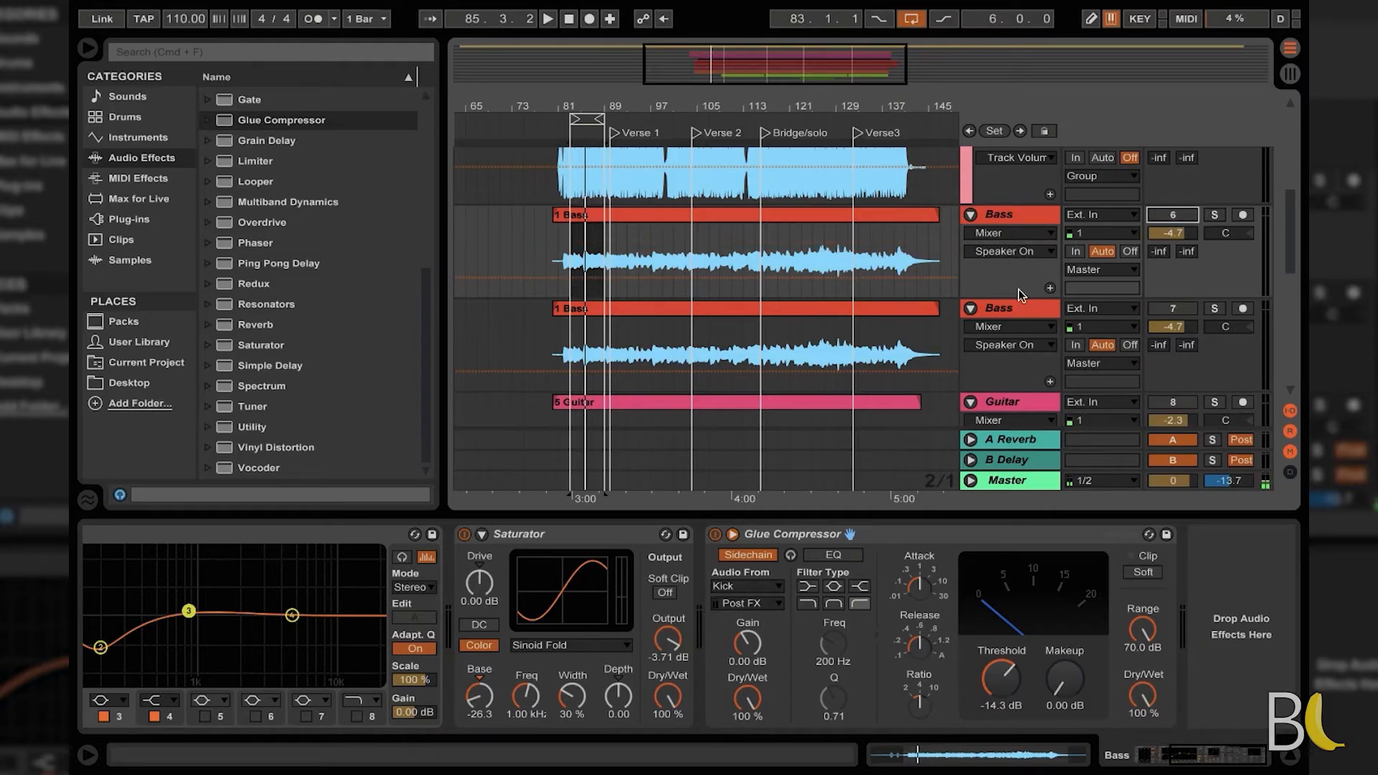
key(super+r)
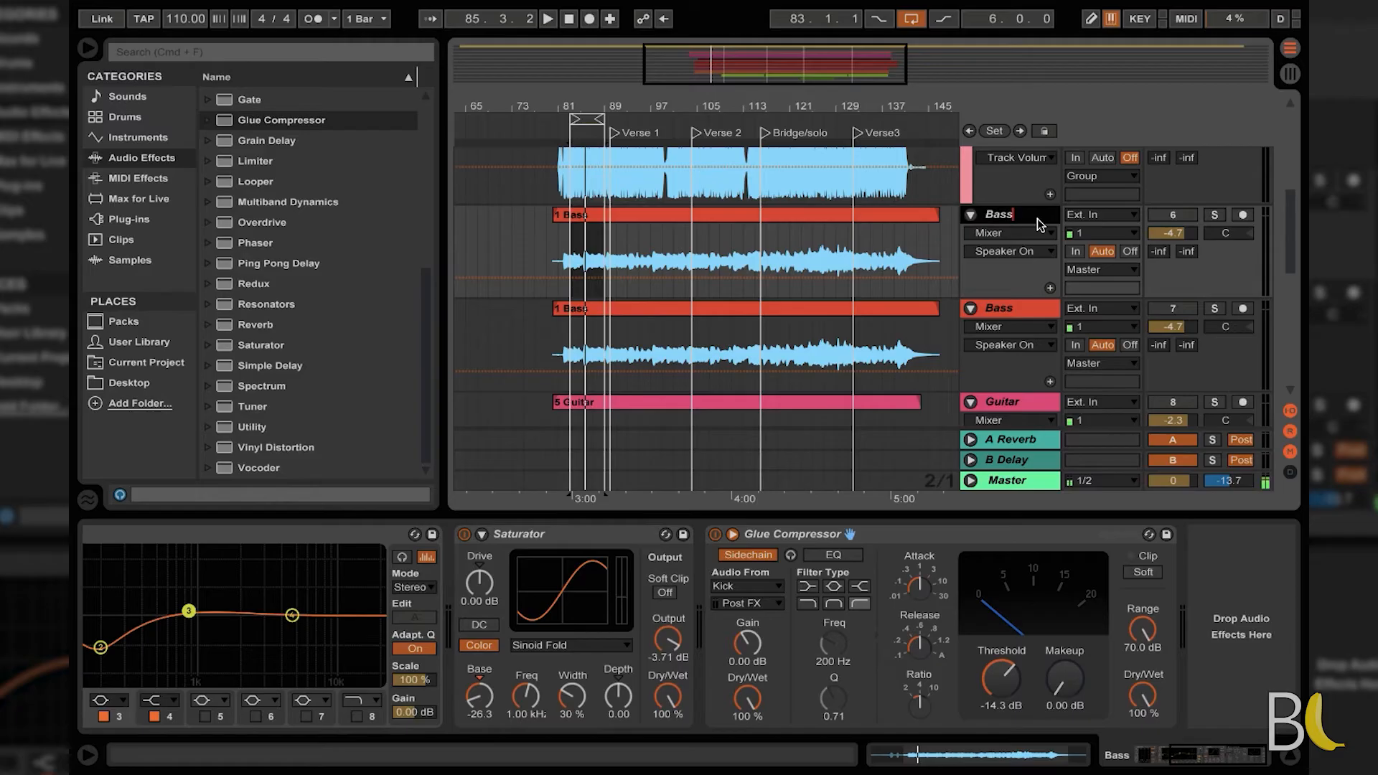
text(low)
key(Return)
Step: Rename the lower Bass track Bass Hi and switch it on
click(997, 310)
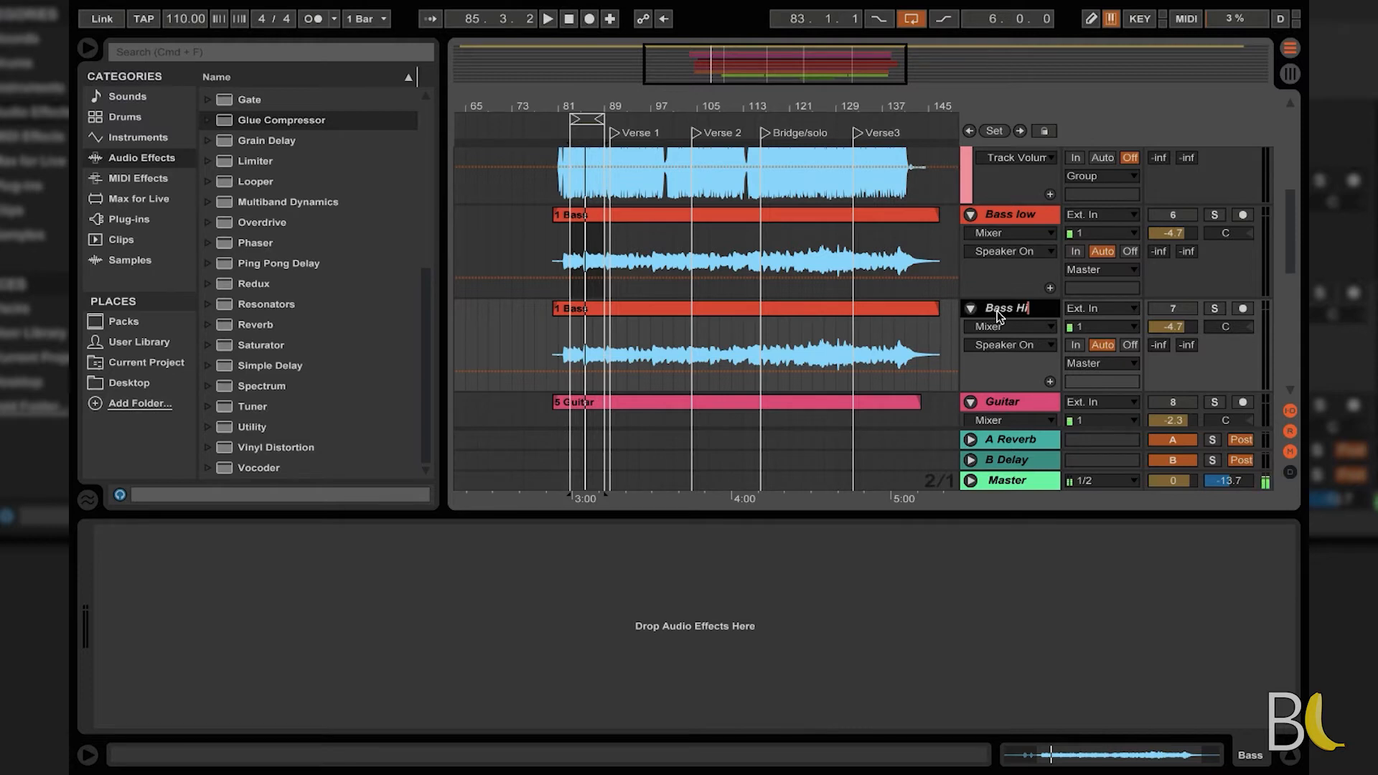
key(Return)
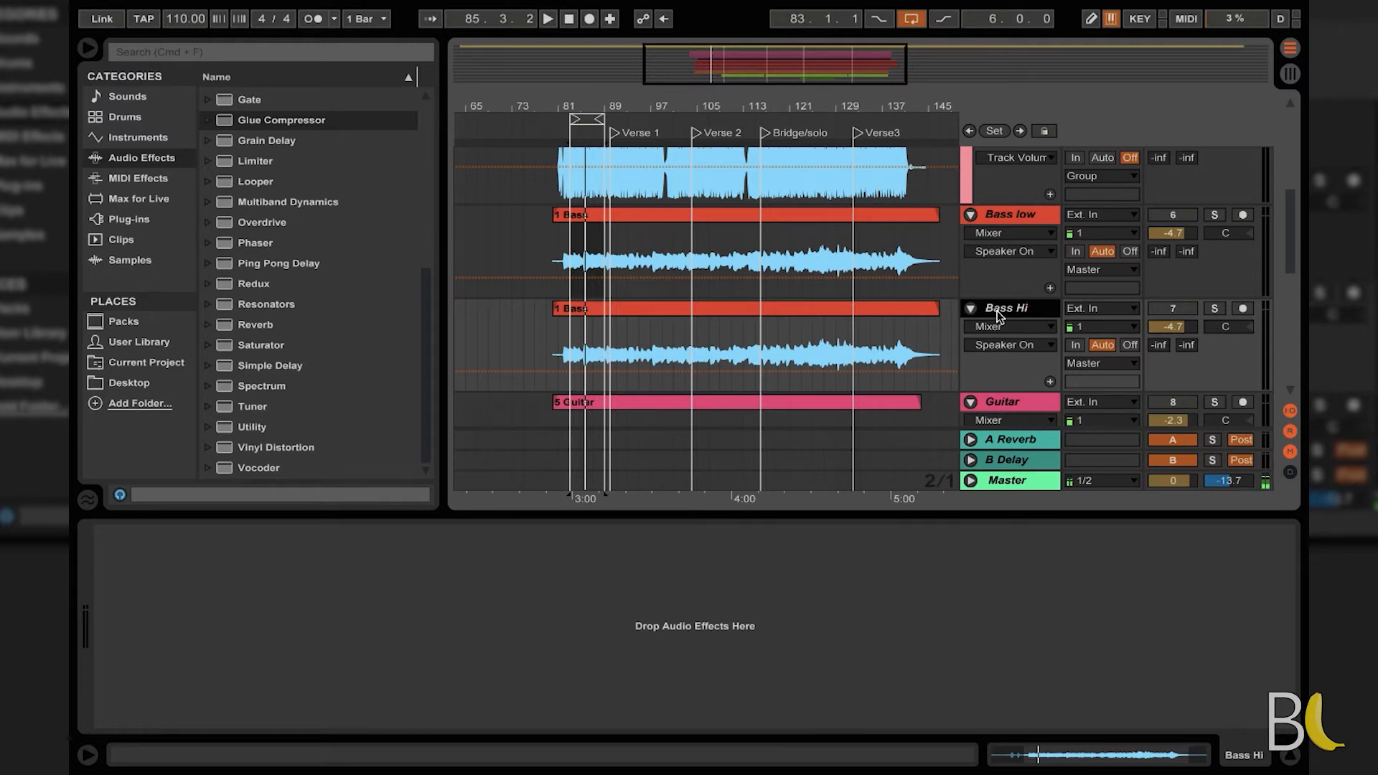
click(1167, 309)
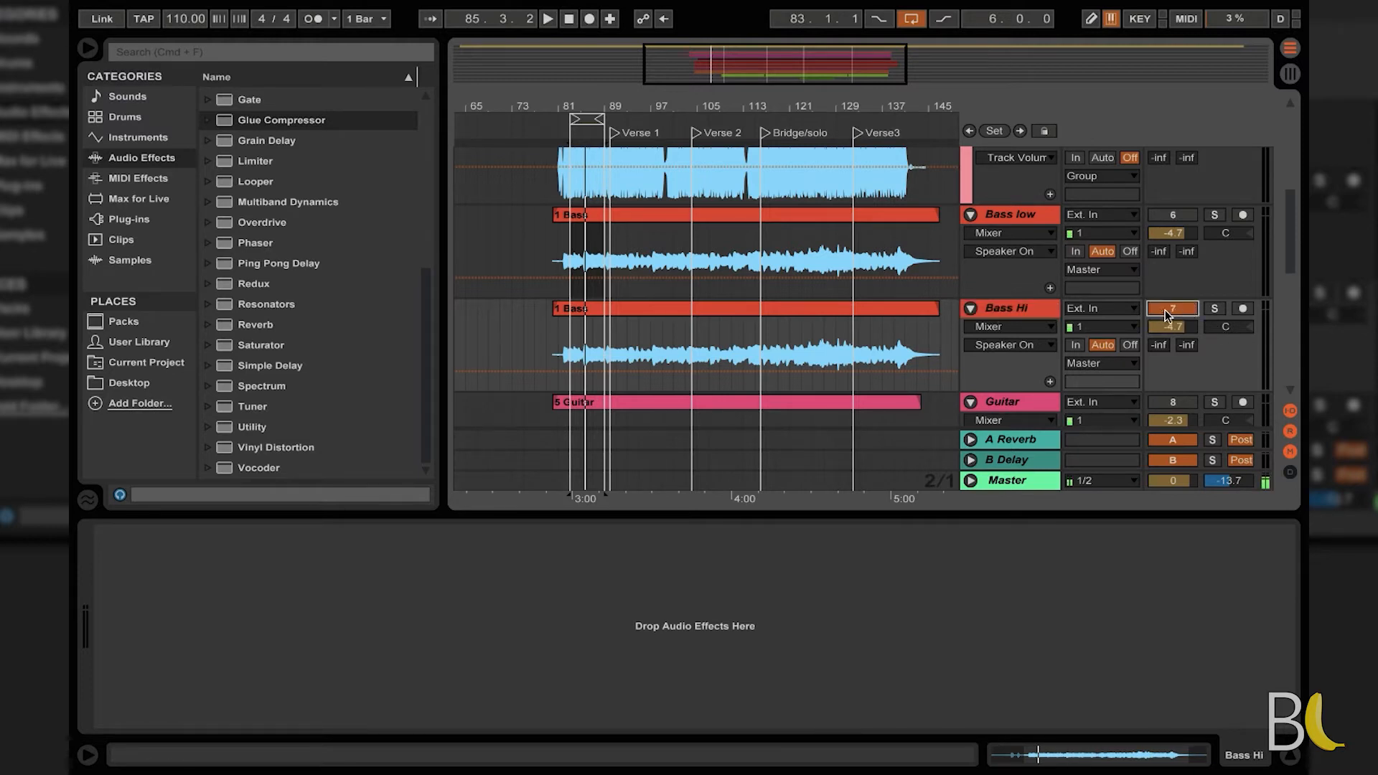
click(1032, 313)
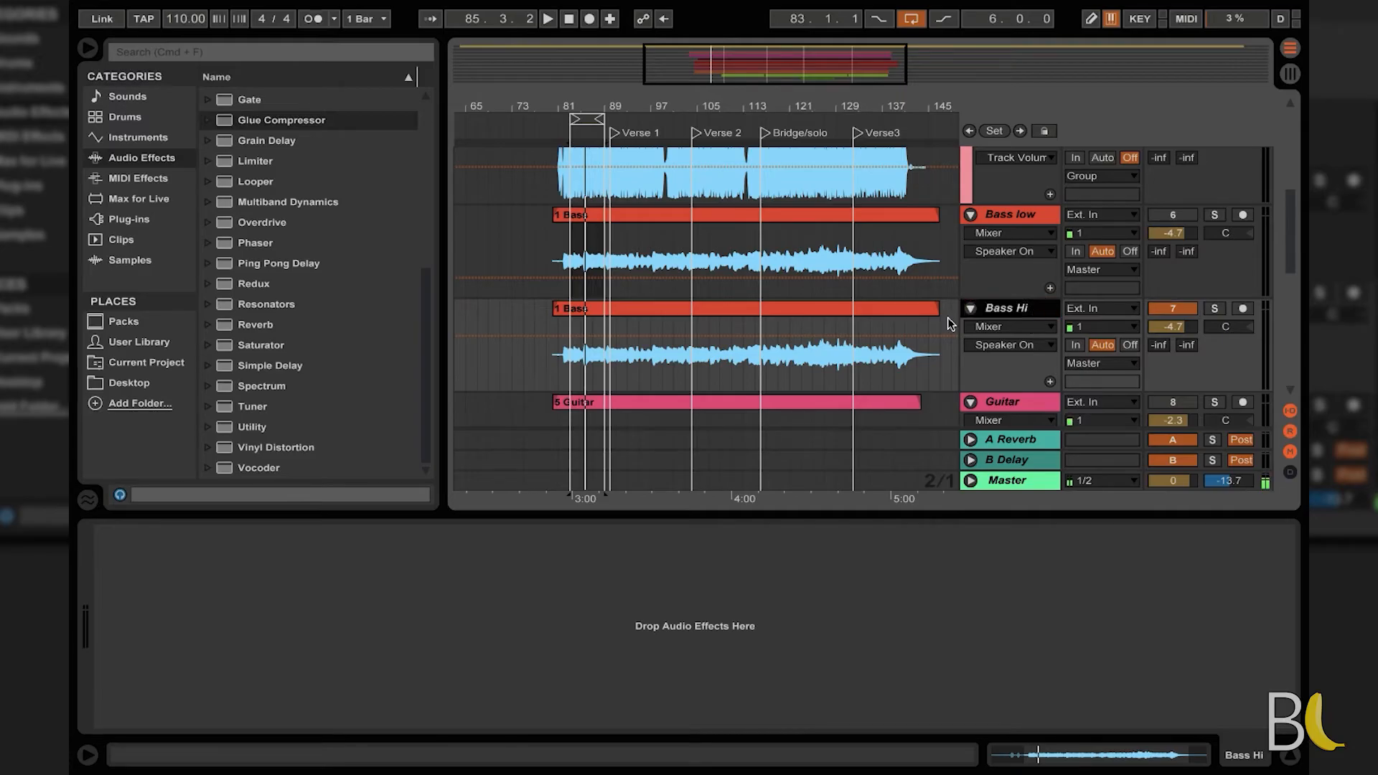
Step: Copy the whole effect chain from Bass low, Compressor through Glue Compressor, onto the Bass Hi track
click(1024, 216)
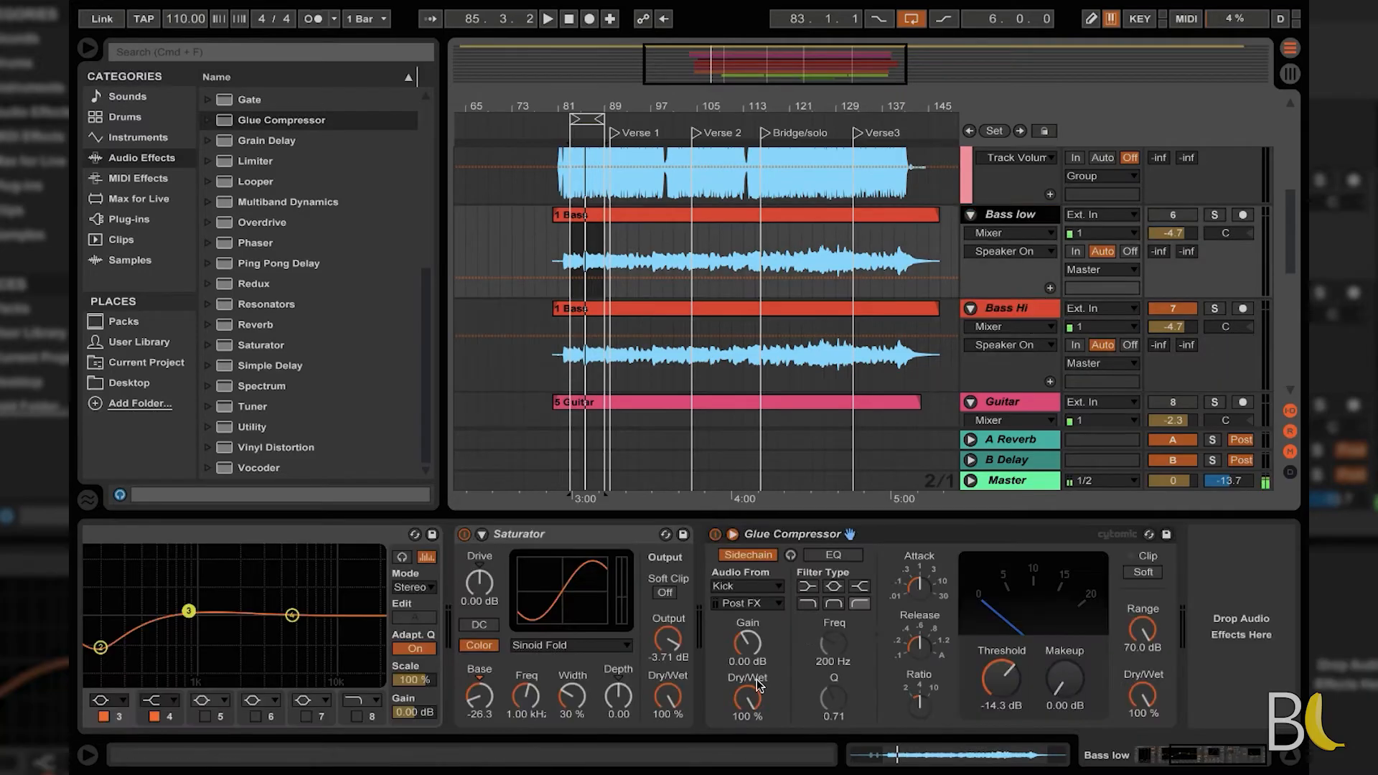
scroll(773, 617, left, 5)
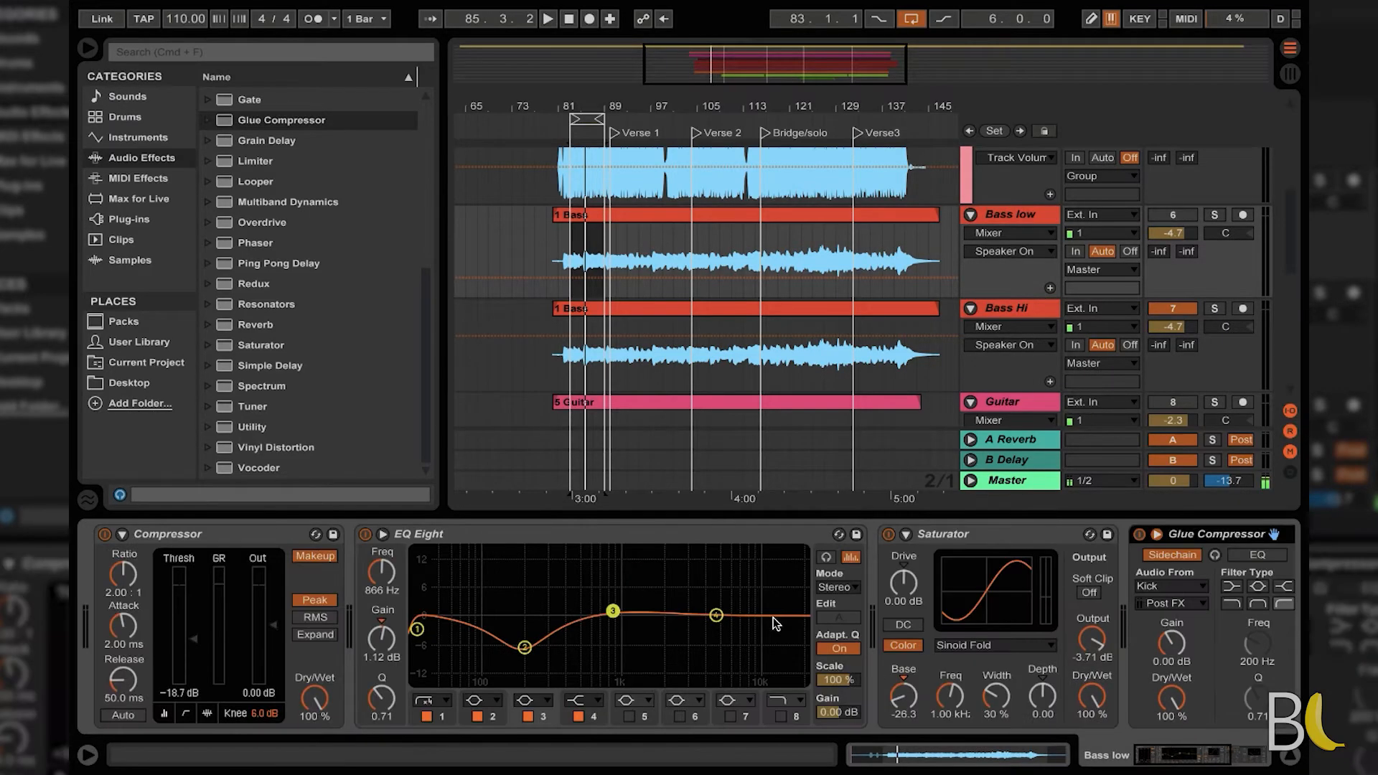
click(196, 537)
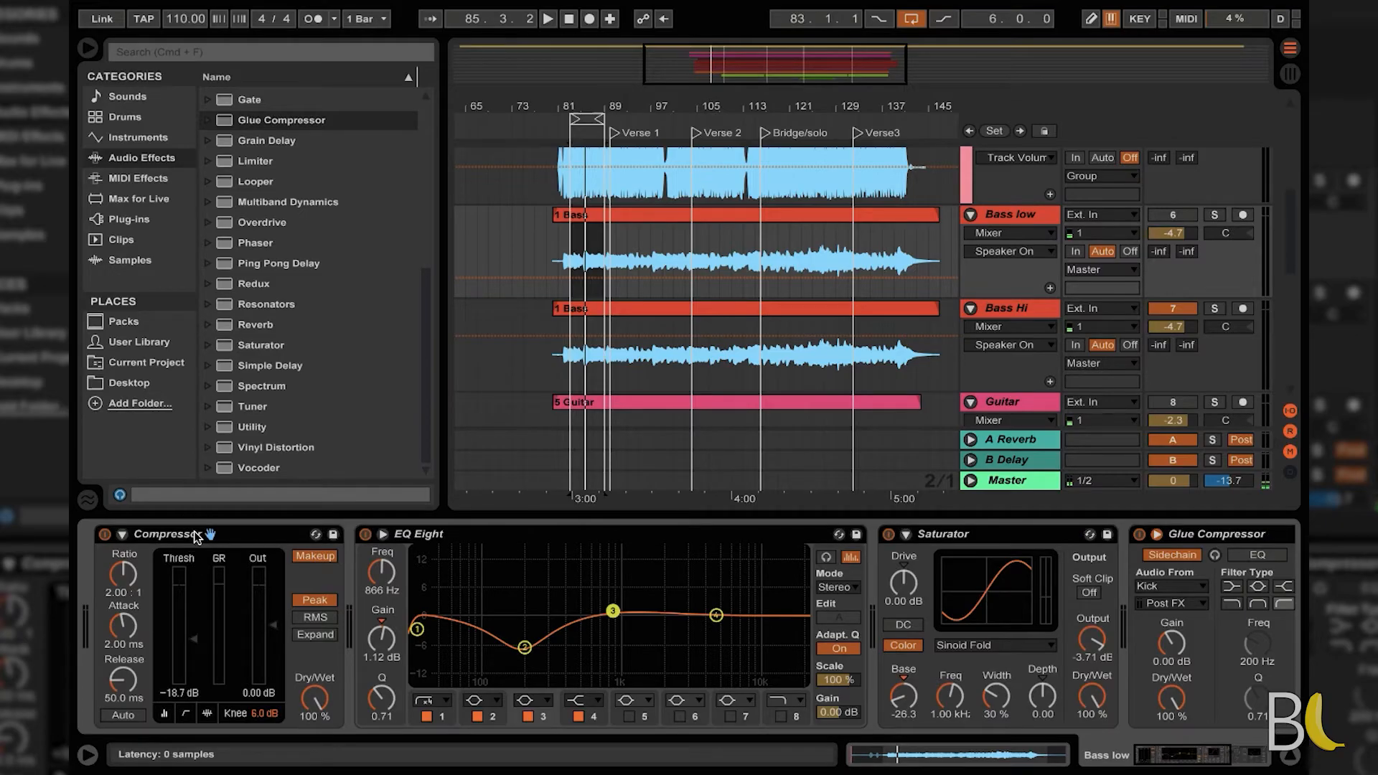
click(1038, 310)
click(753, 544)
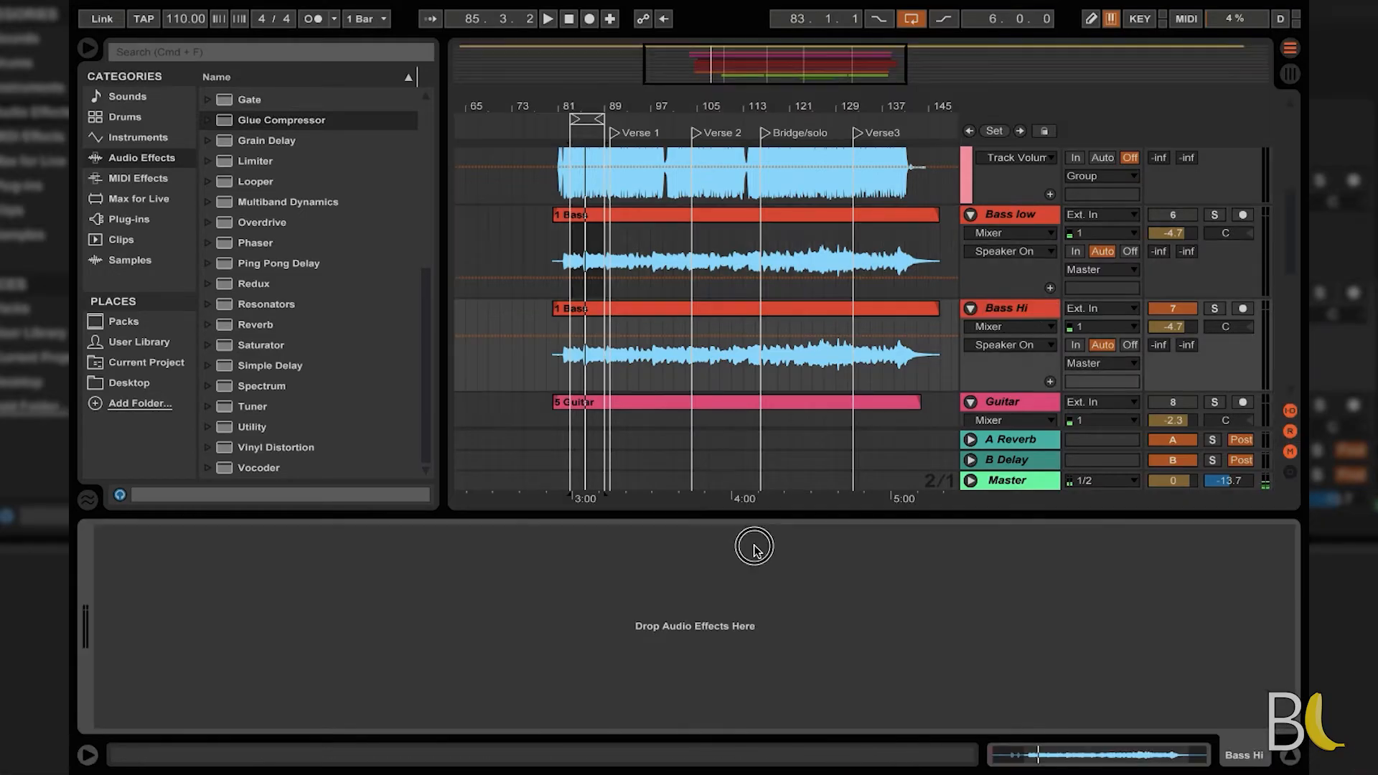
key(ctrl+v)
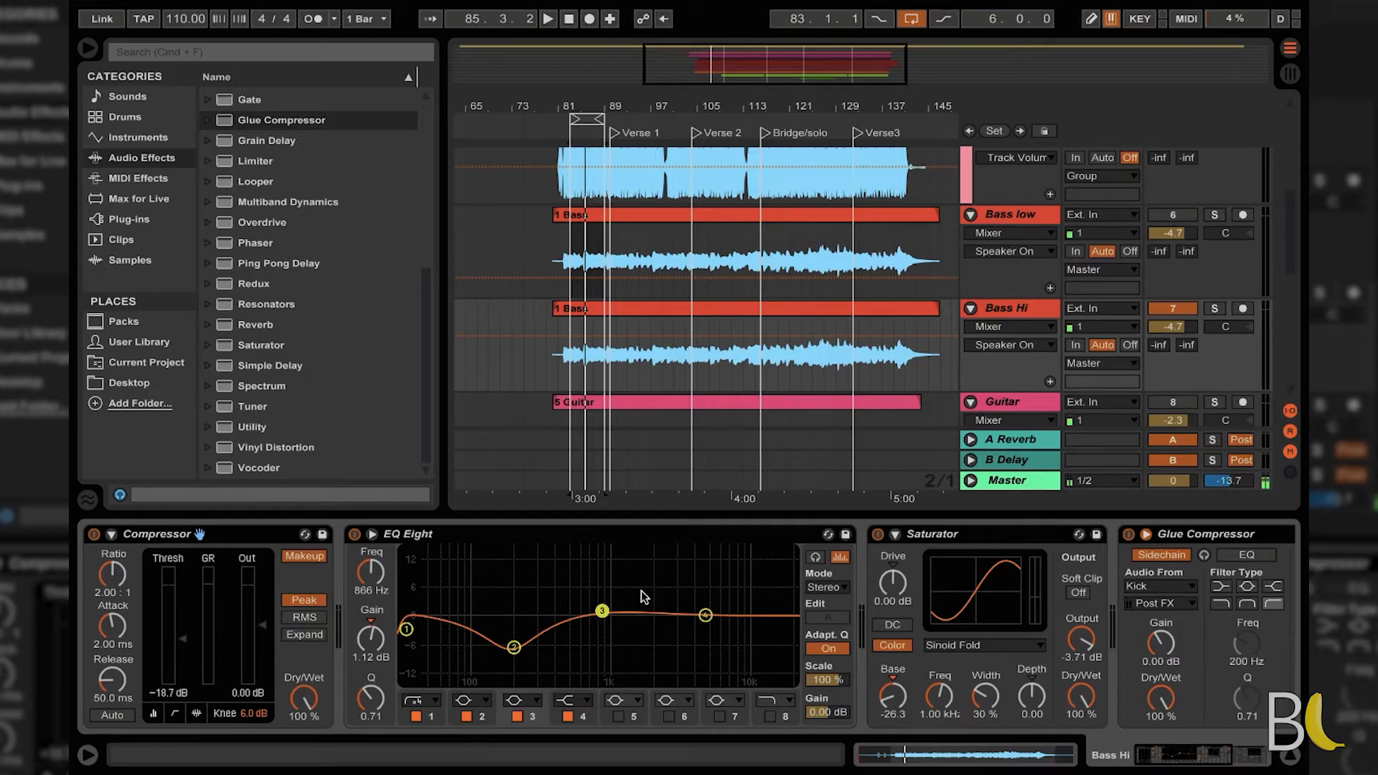
Step: Reshape Bass Hi's EQ Eight: raise the low-cut frequency, remove the band 2 dip, and boost band 3 by 9.05 dB at 949 Hz
click(525, 648)
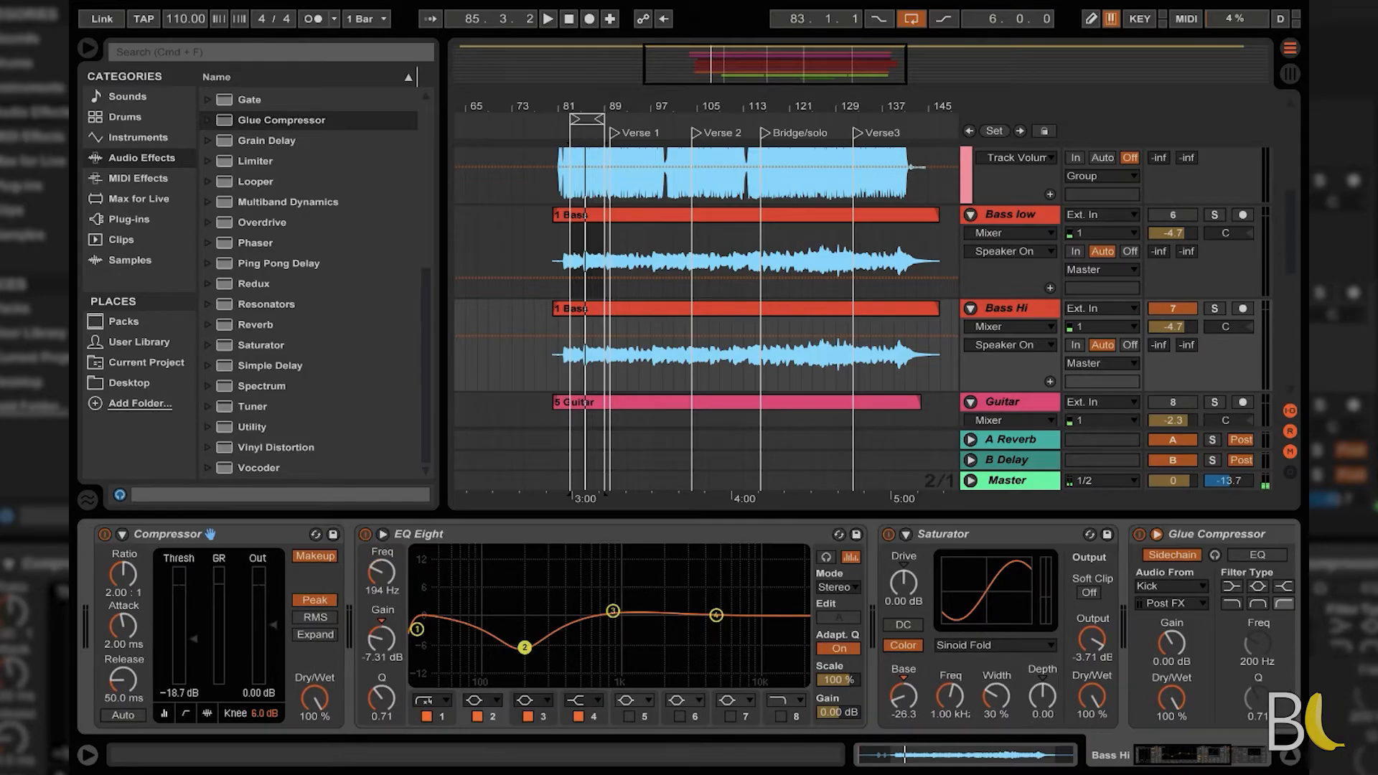
drag(525, 648, 535, 619)
drag(417, 630, 618, 576)
click(535, 618)
click(498, 635)
Step: Set the Bass Hi Saturator's Base to 5.71 and its Drive to 8.57 dB while checking the looped section
key(space)
drag(903, 695, 903, 663)
key(space)
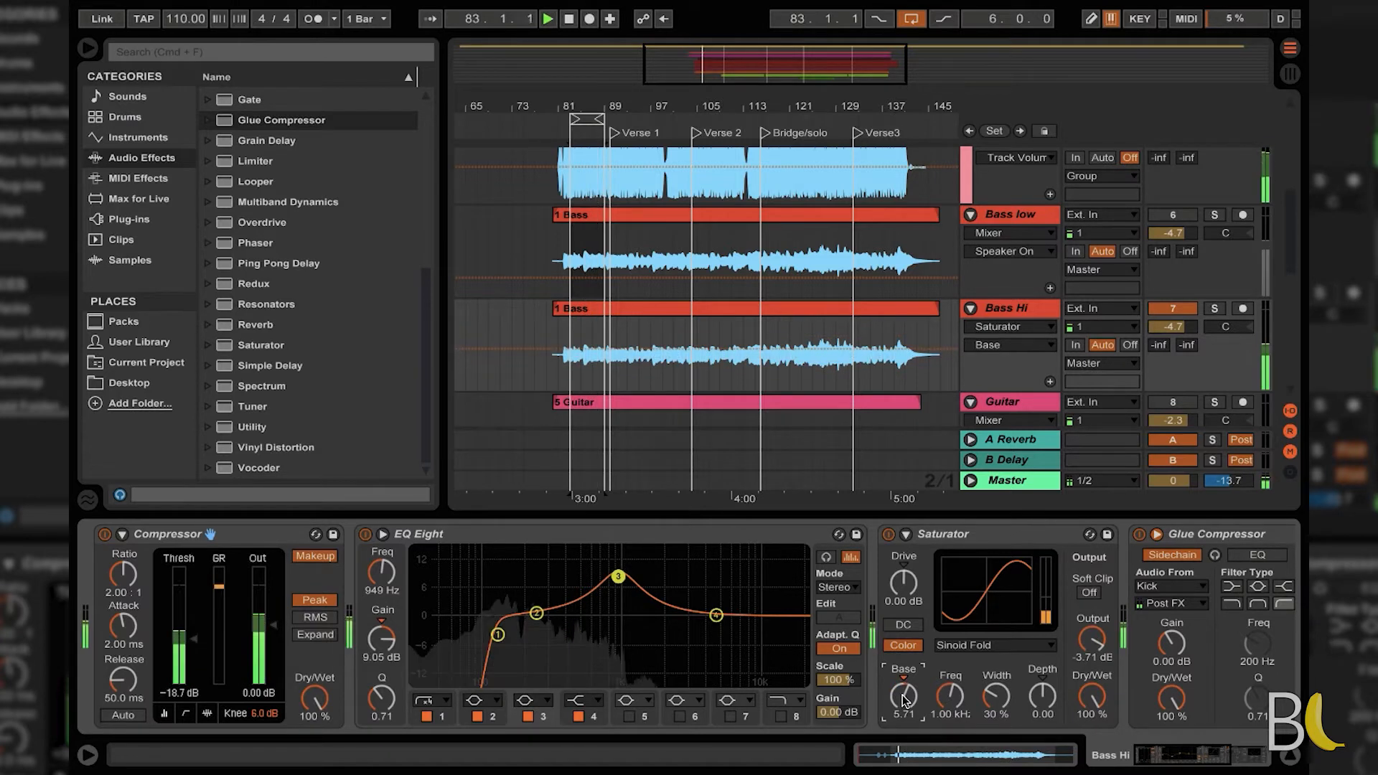
click(904, 583)
drag(904, 582, 903, 576)
scroll(1065, 601, right, 6)
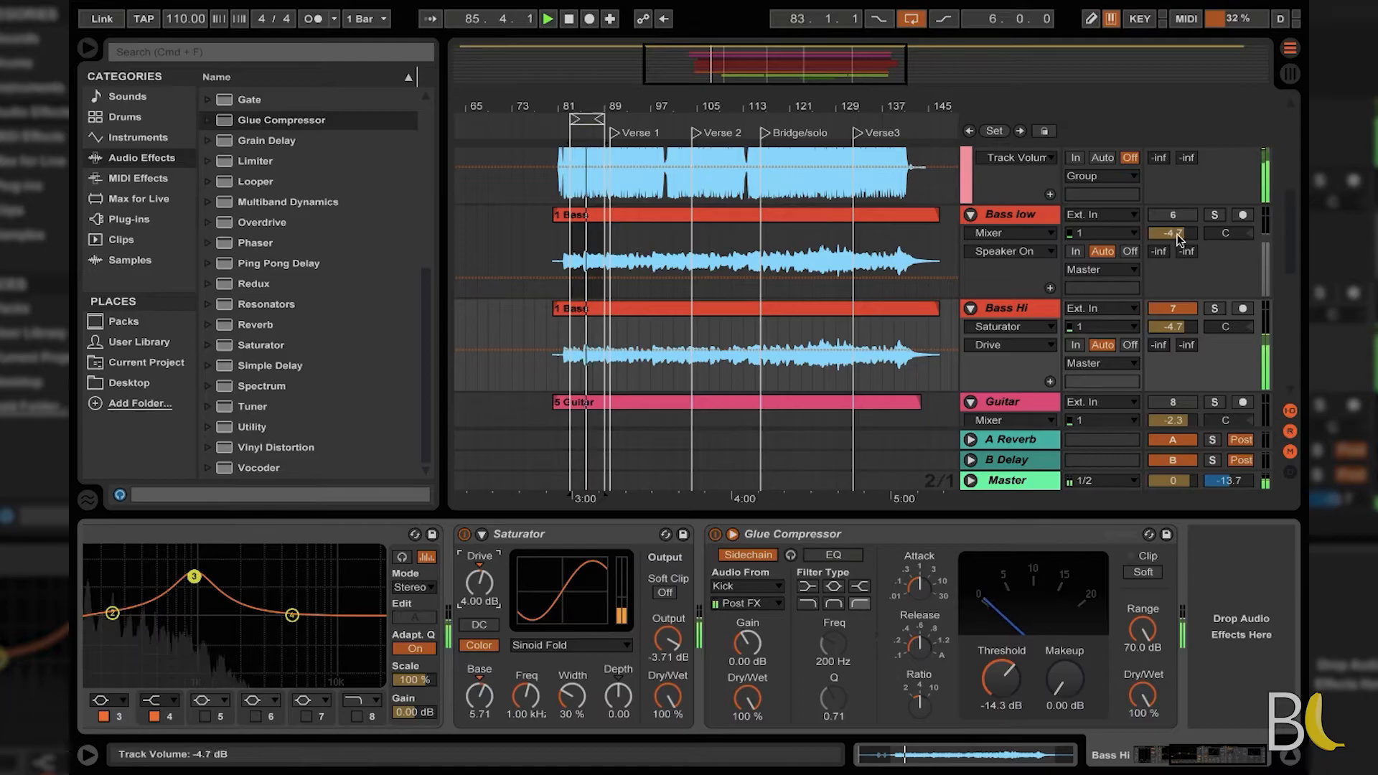
scroll(920, 603, left, 3)
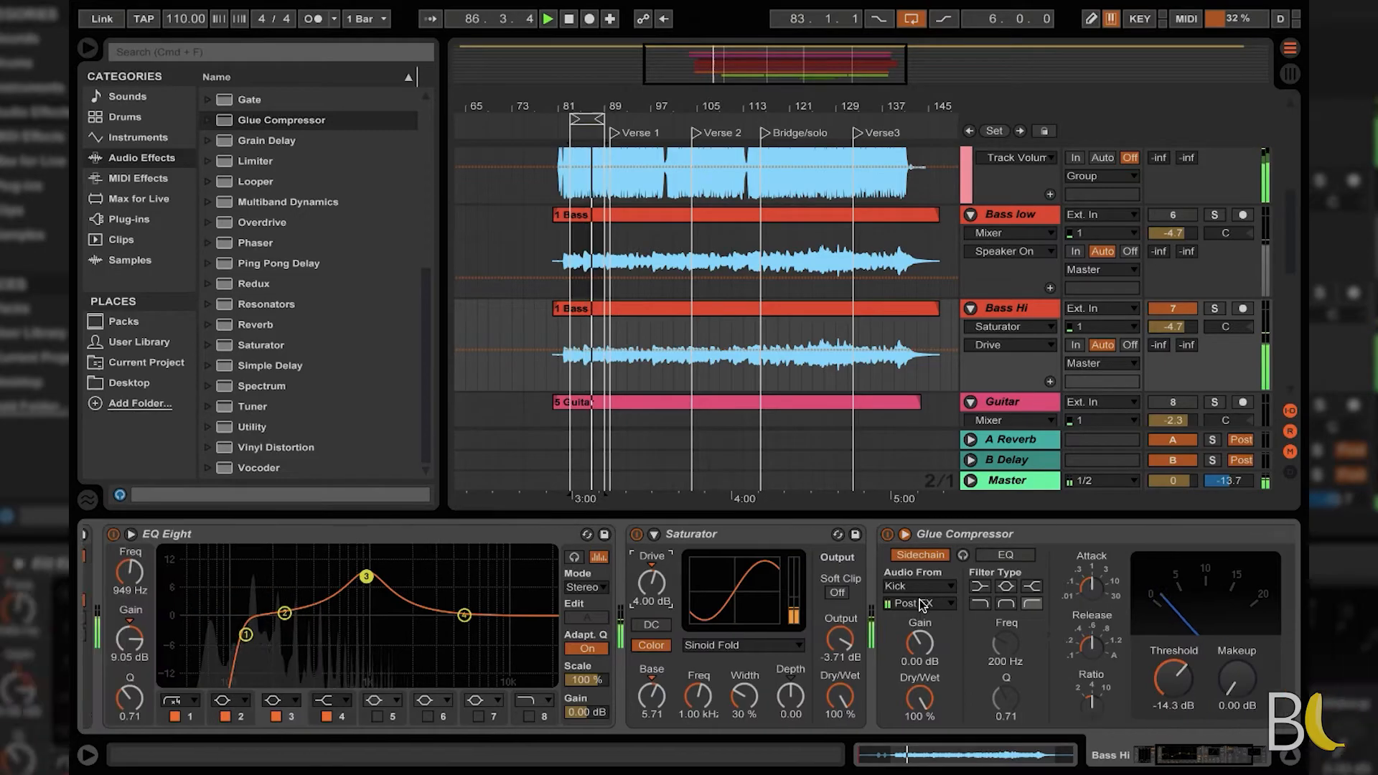
drag(694, 583, 695, 572)
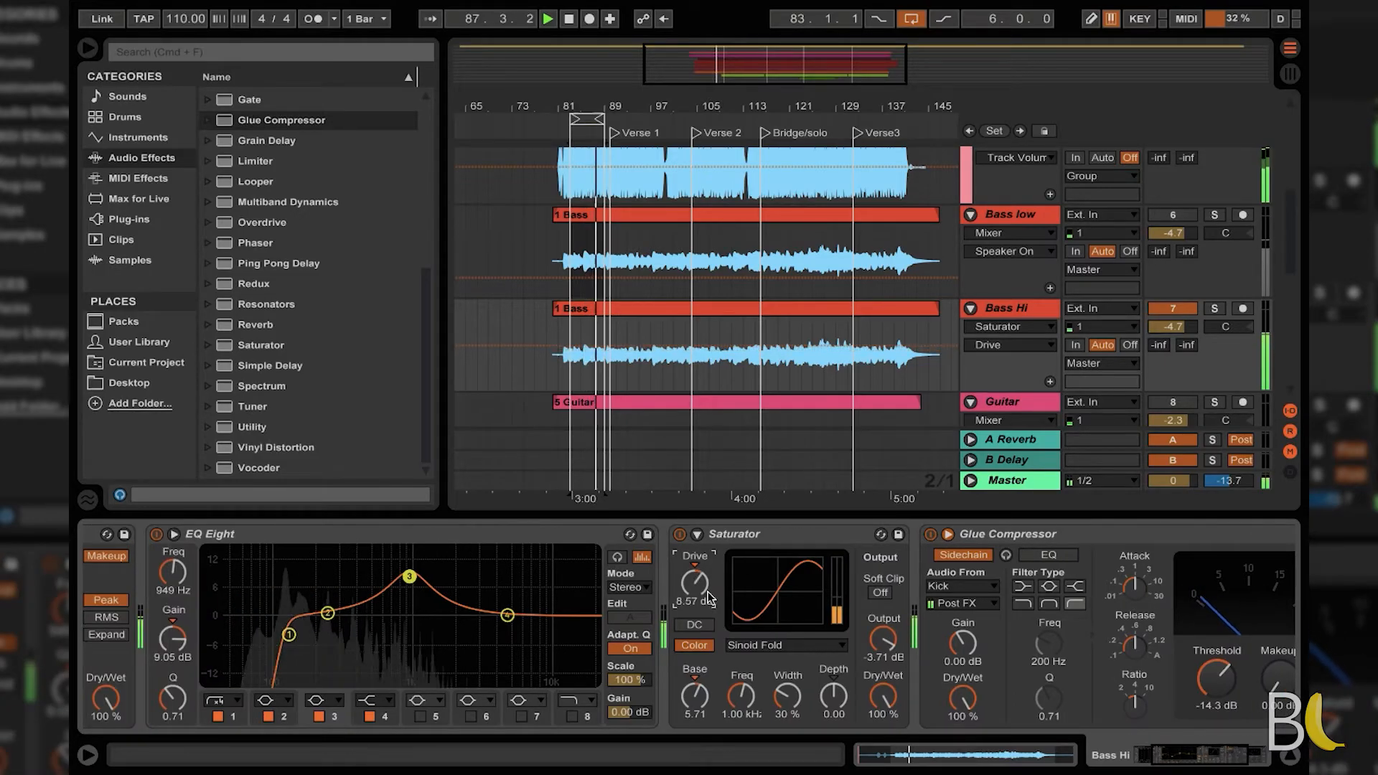
Step: Lower the Saturator's Output to -9.71 dB, comparing the sound with the effect bypassed and active
drag(884, 639, 883, 649)
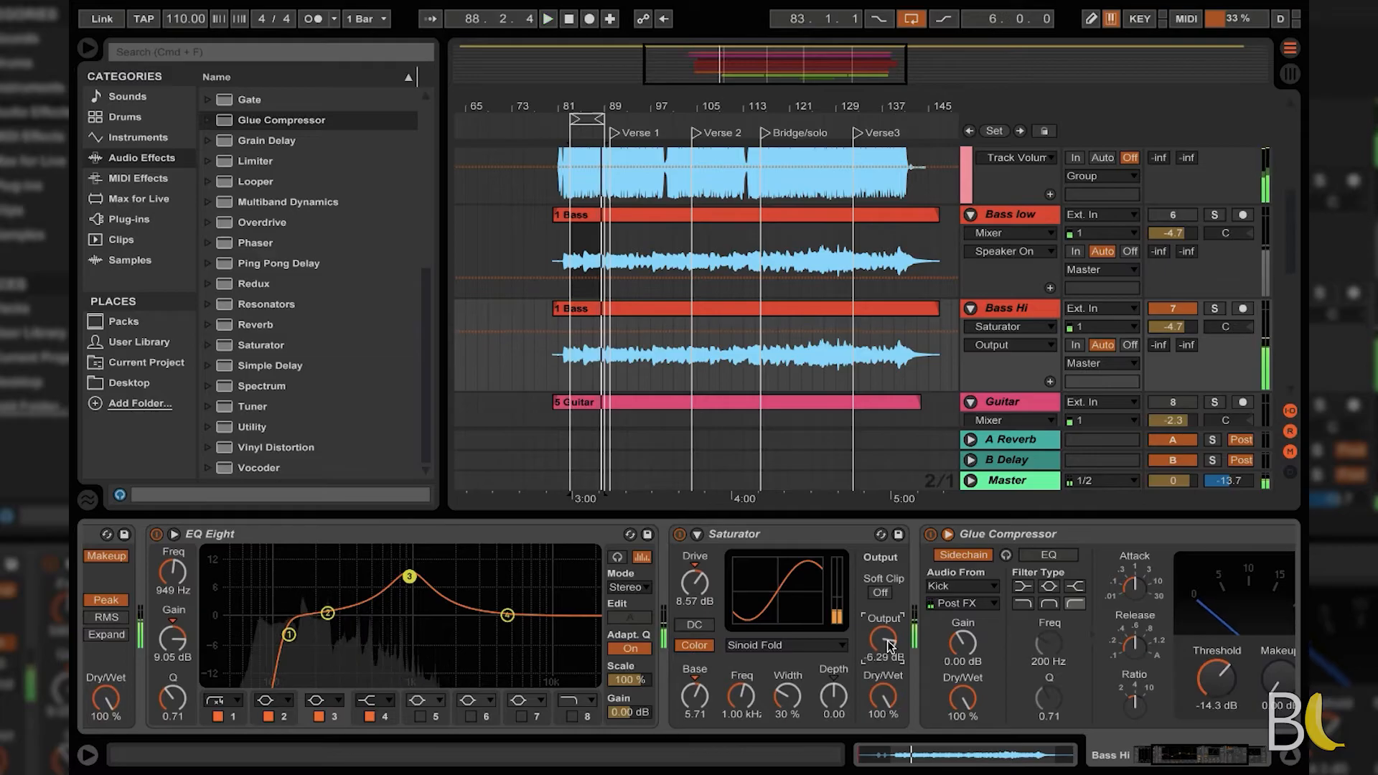
click(680, 535)
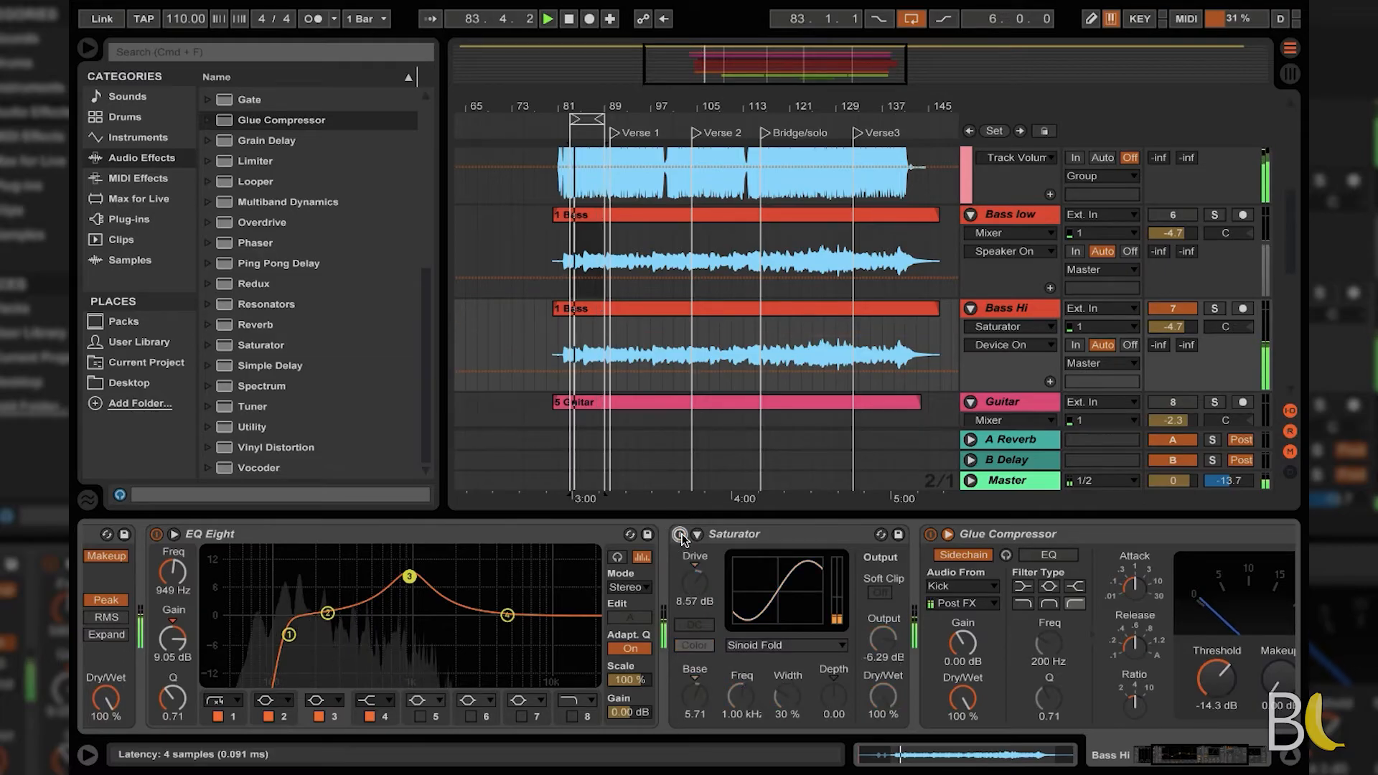
click(679, 535)
drag(884, 639, 883, 647)
key(space)
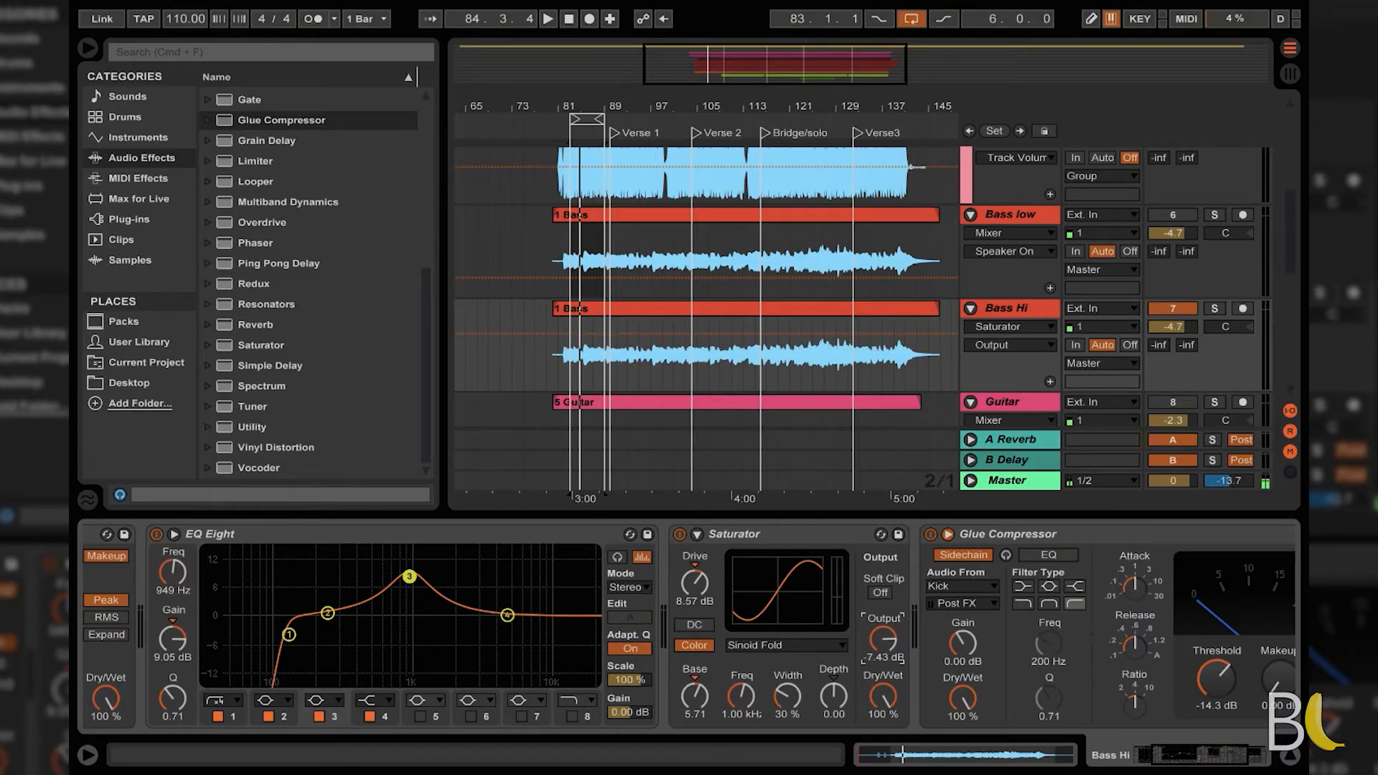
key(space)
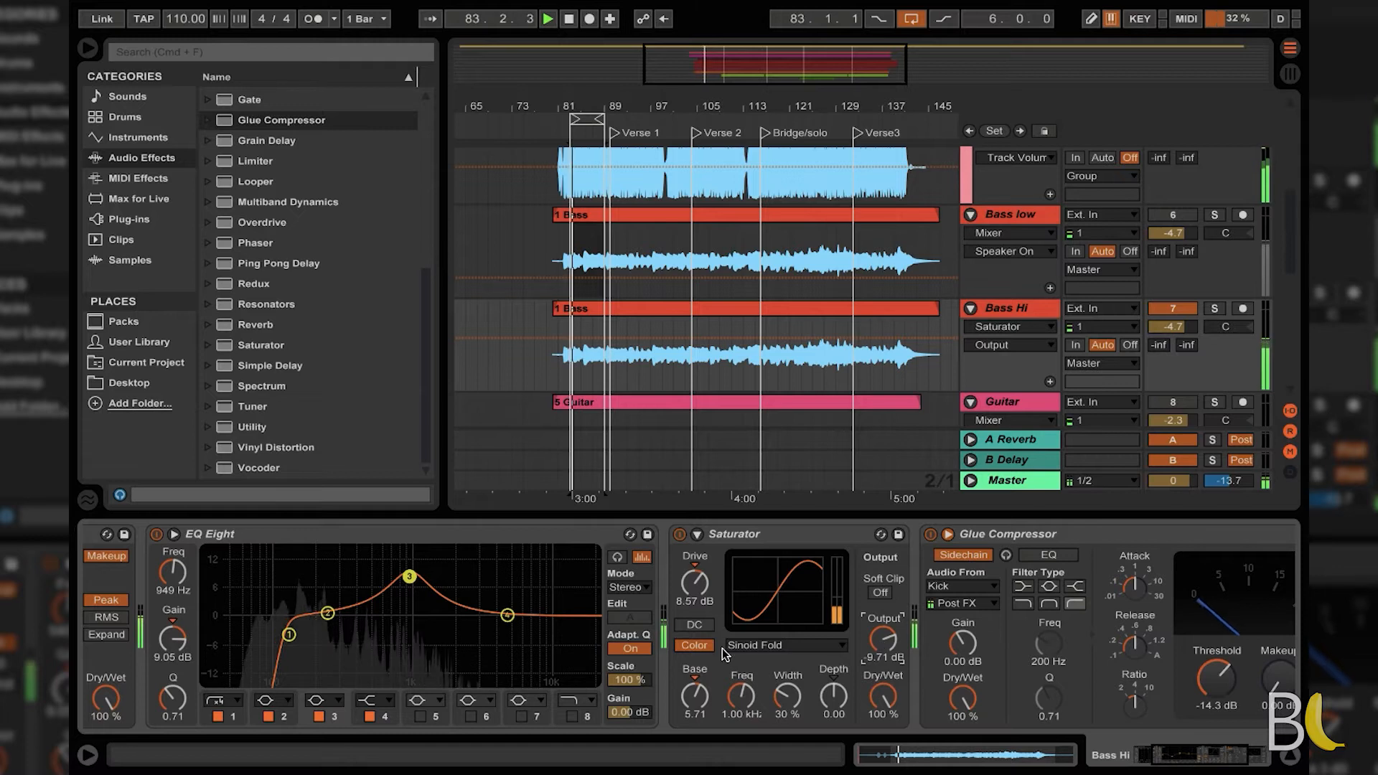
Step: Raise the Saturator's Drive to 10.9 dB and compensate by lowering its Output to -10.9 dB, comparing against bypass
drag(695, 583, 695, 580)
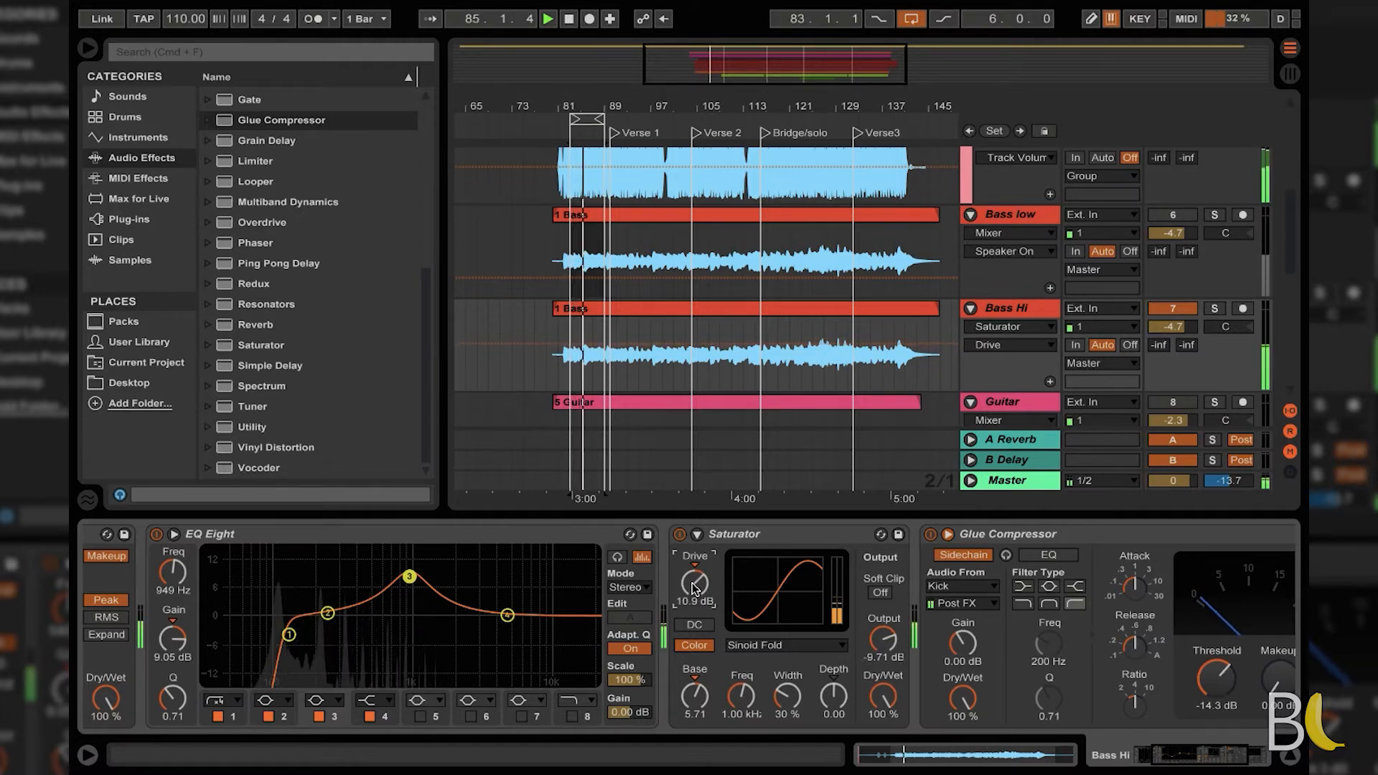
click(678, 535)
click(679, 535)
drag(884, 639, 884, 641)
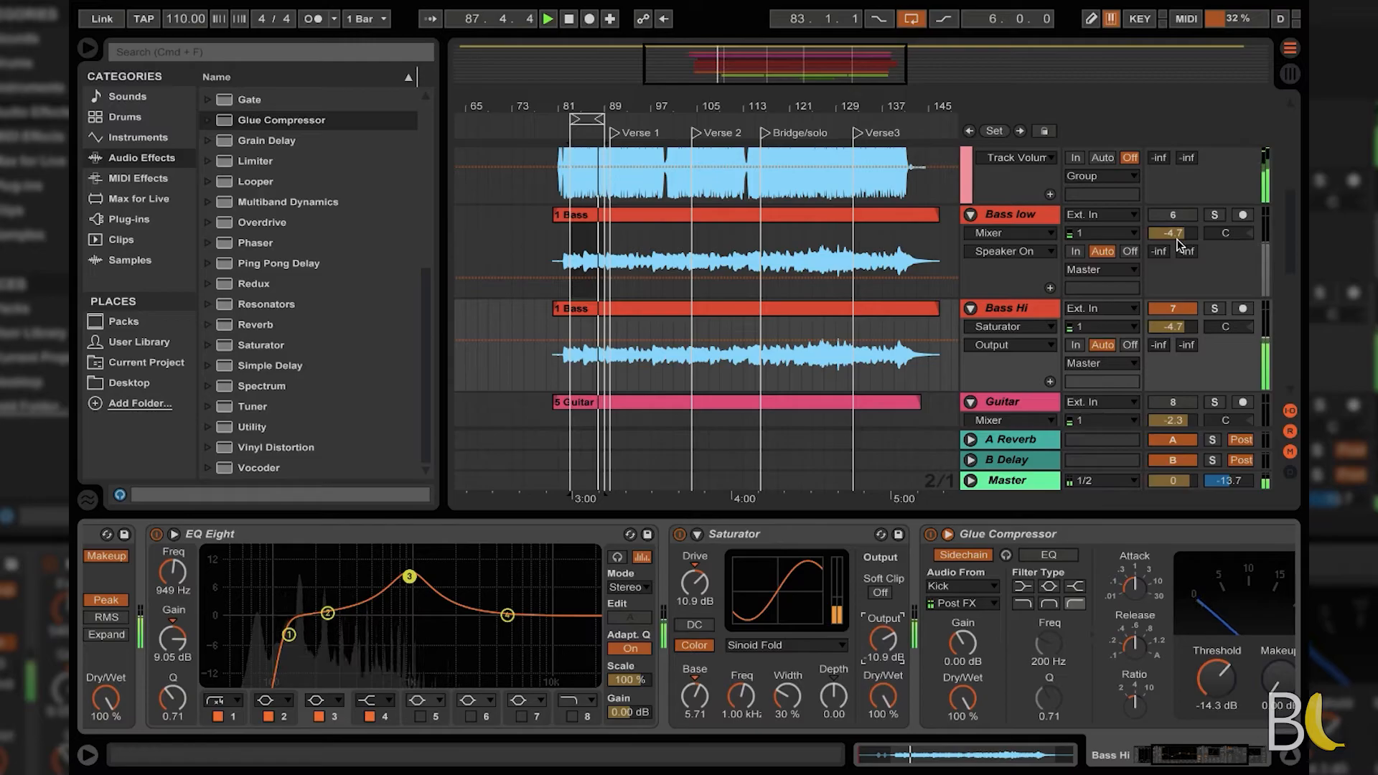
Step: Switch Bass low back on and lower Bass Hi's volume to -6.4 dB, muting and unmuting Bass Hi to compare
click(1173, 215)
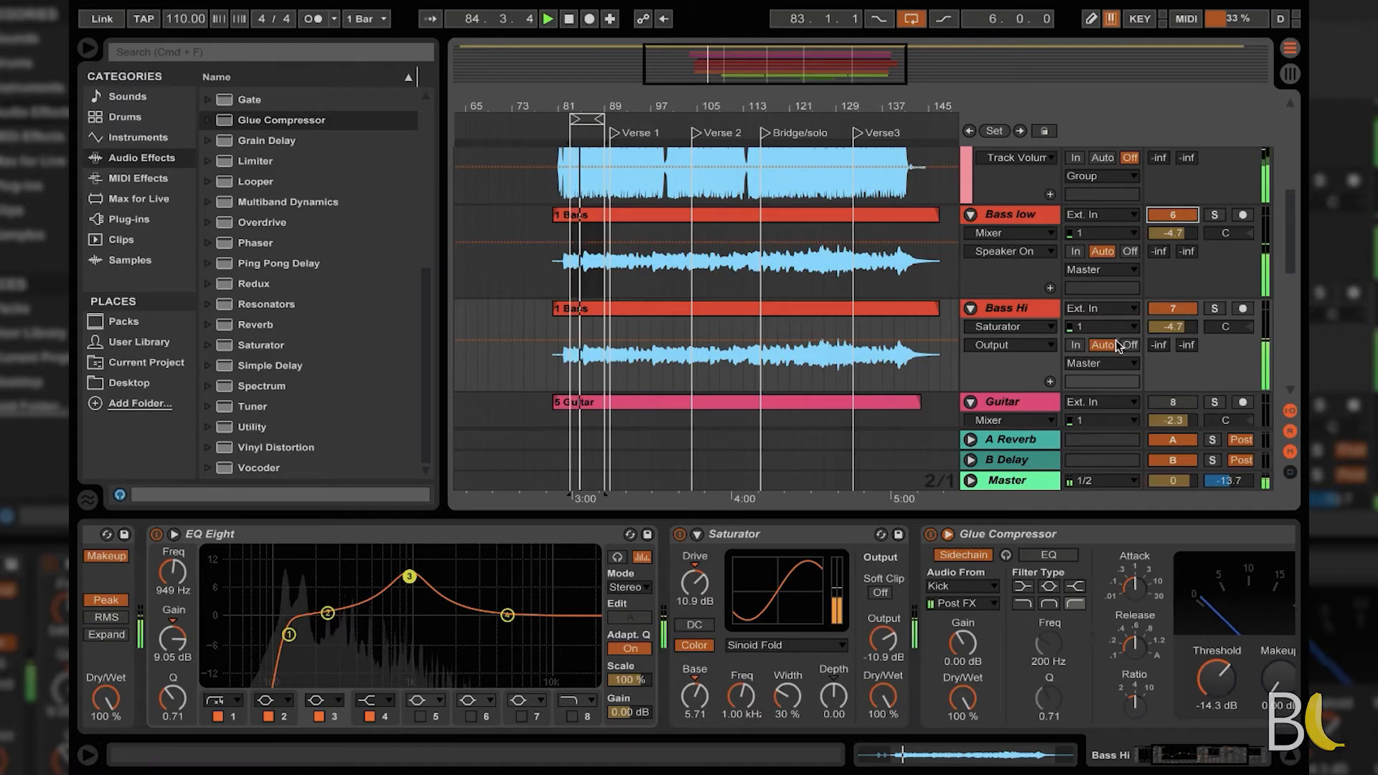
click(1173, 326)
click(1187, 310)
click(1188, 315)
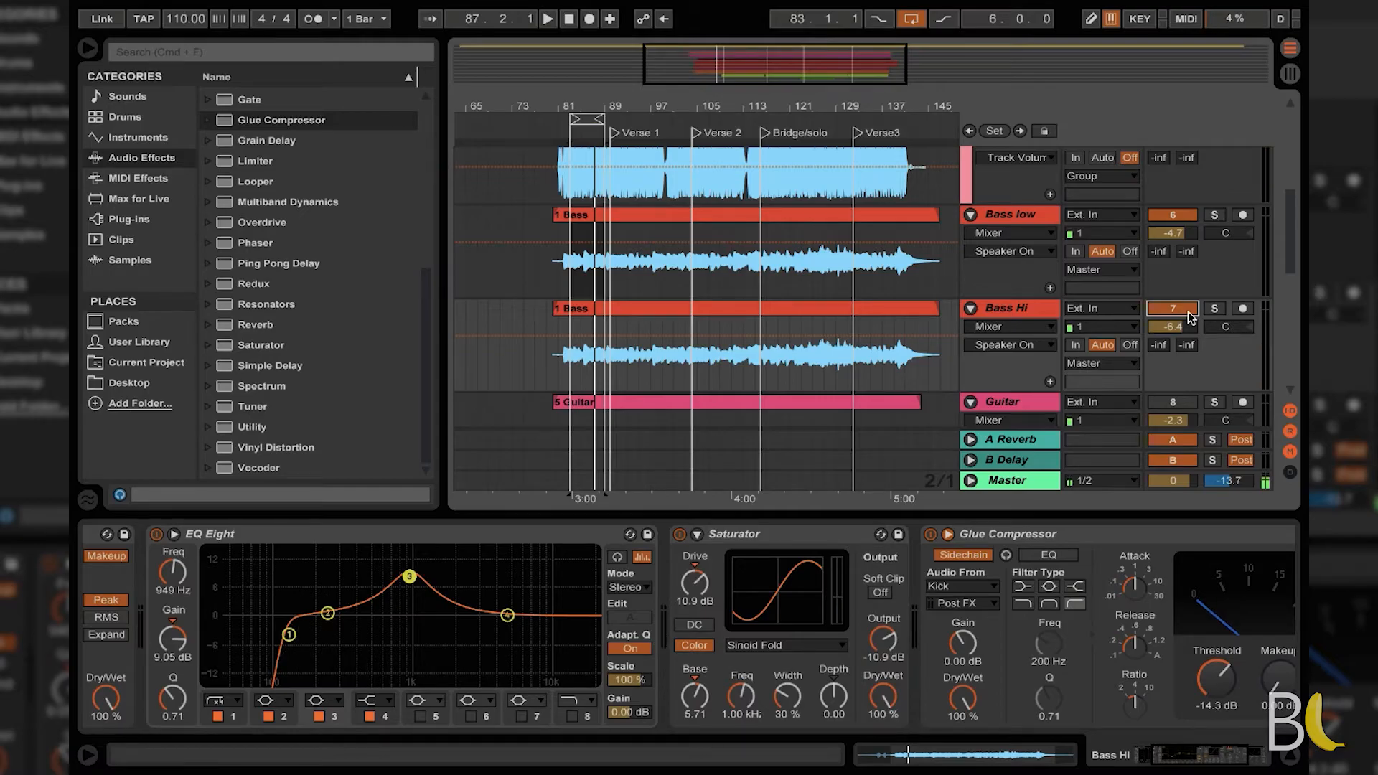
Step: Play bars 83 to 89 and set the Bass low track's volume to -4.8 dB
scroll(1246, 376, down, 4)
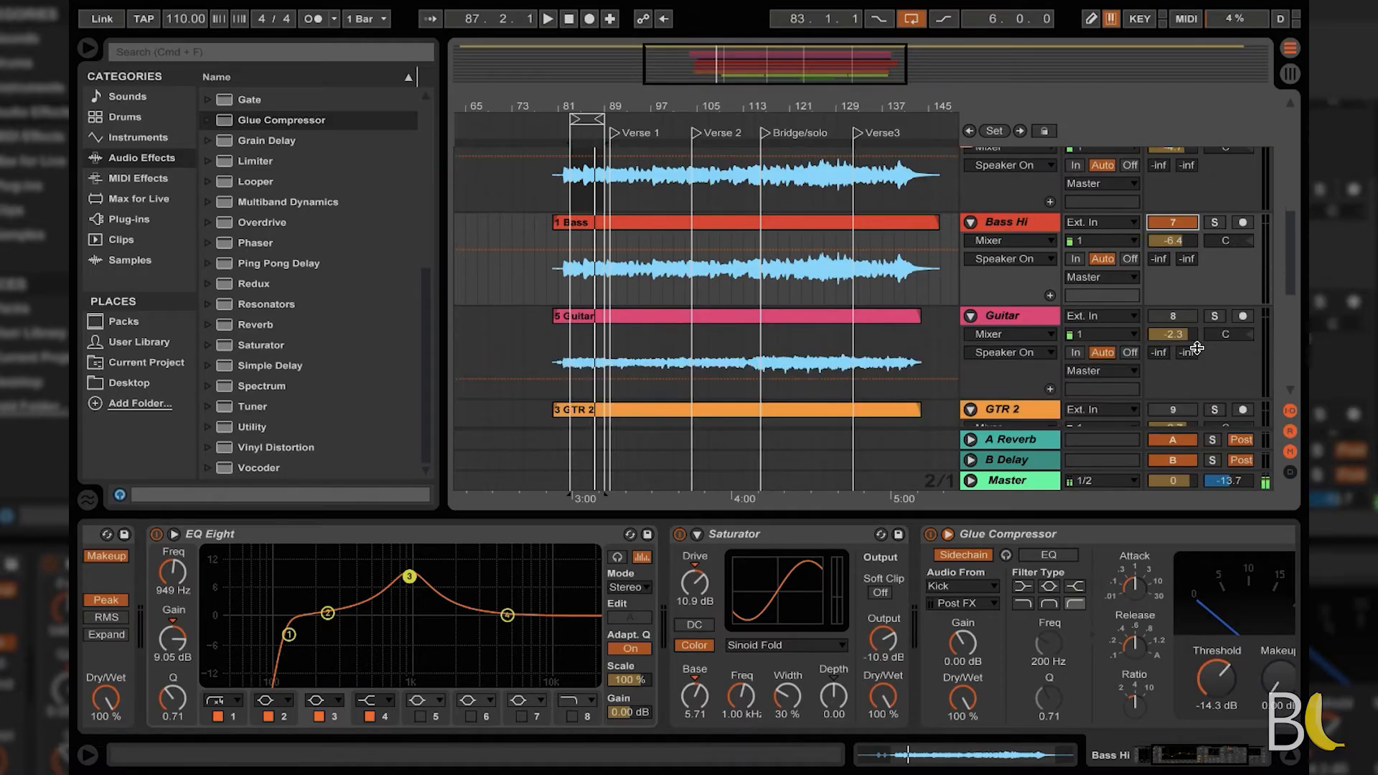
click(1019, 319)
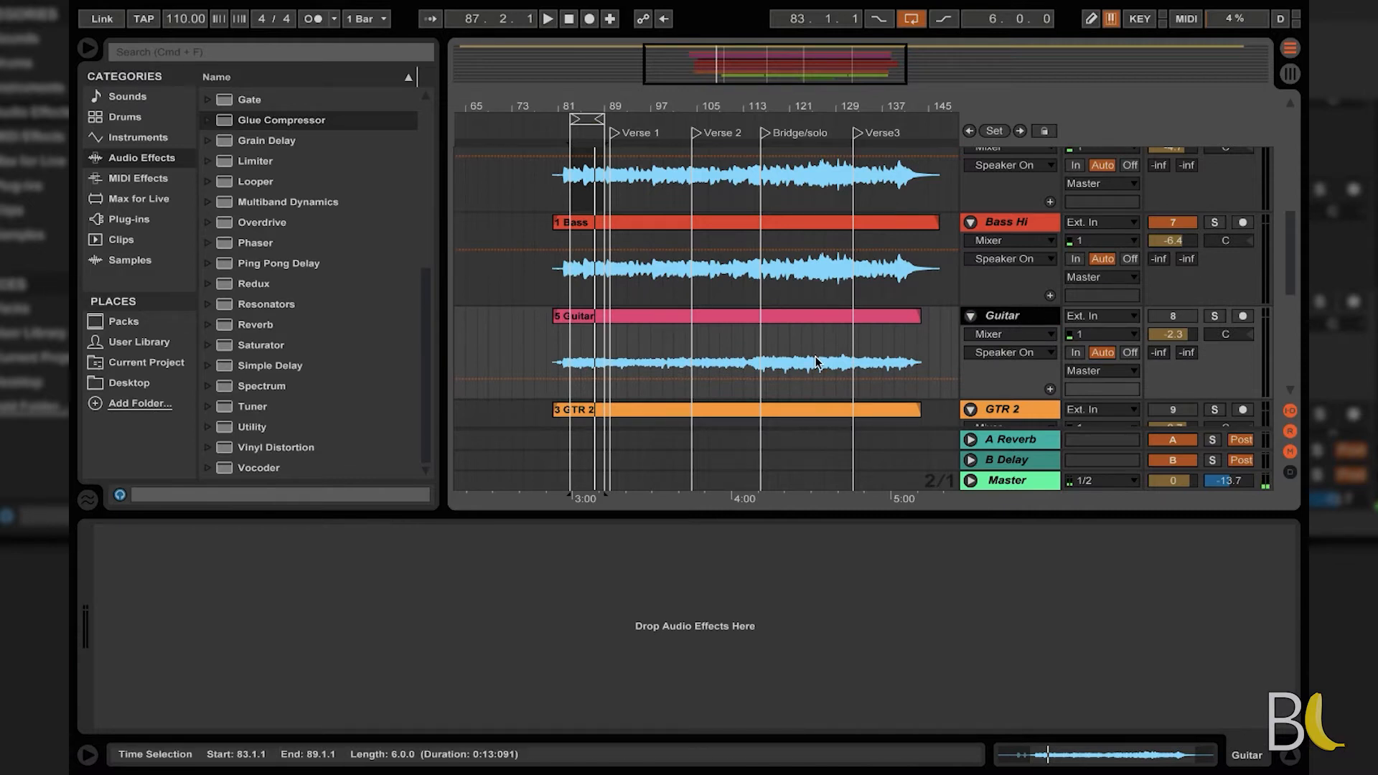
scroll(1012, 320, up, 3)
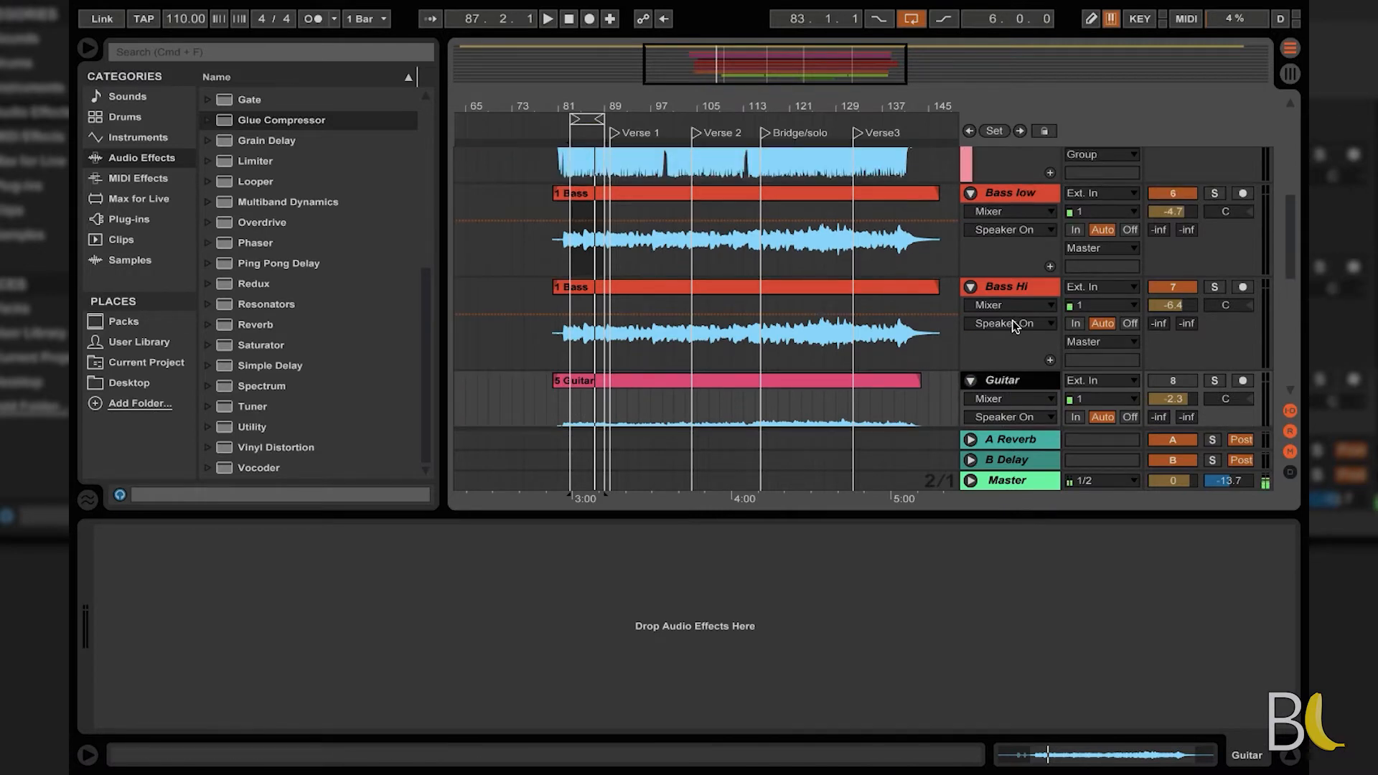
drag(567, 271, 609, 277)
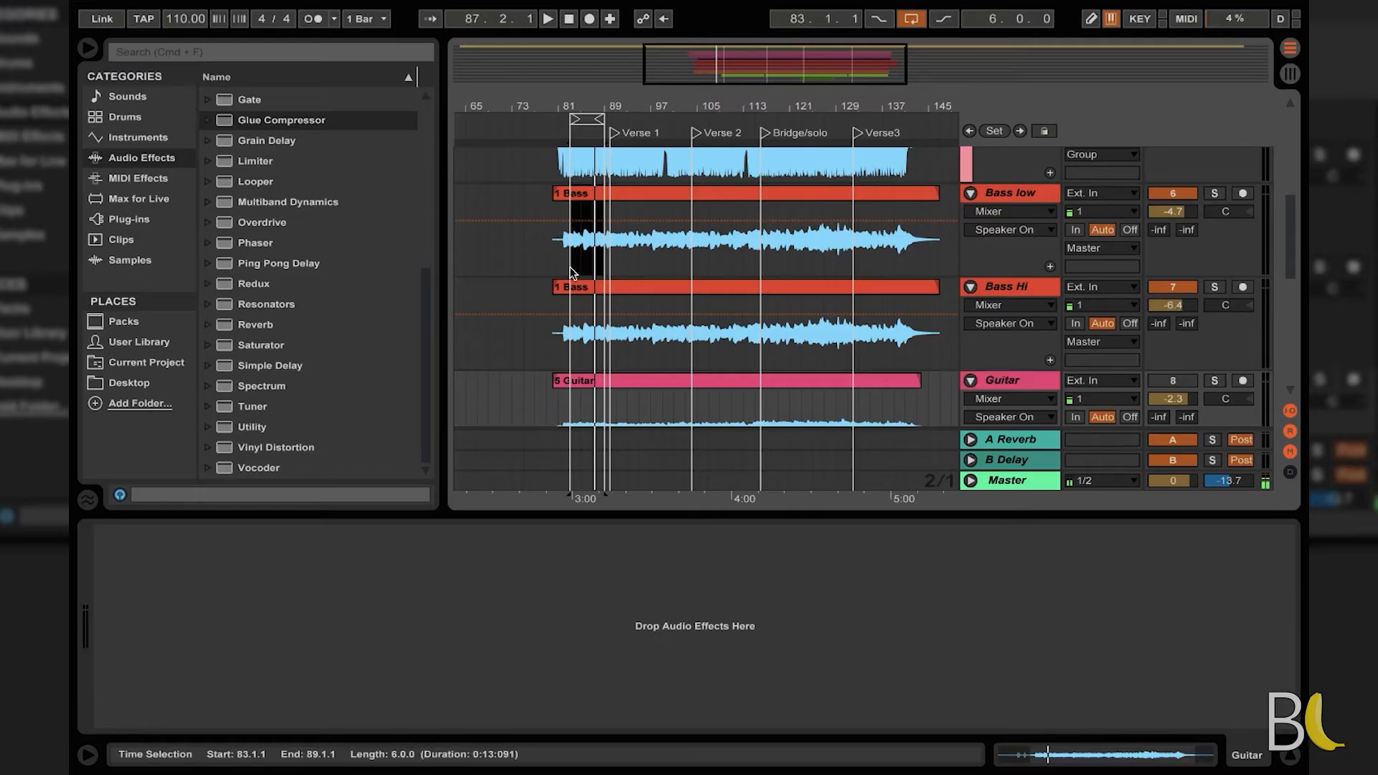
key(space)
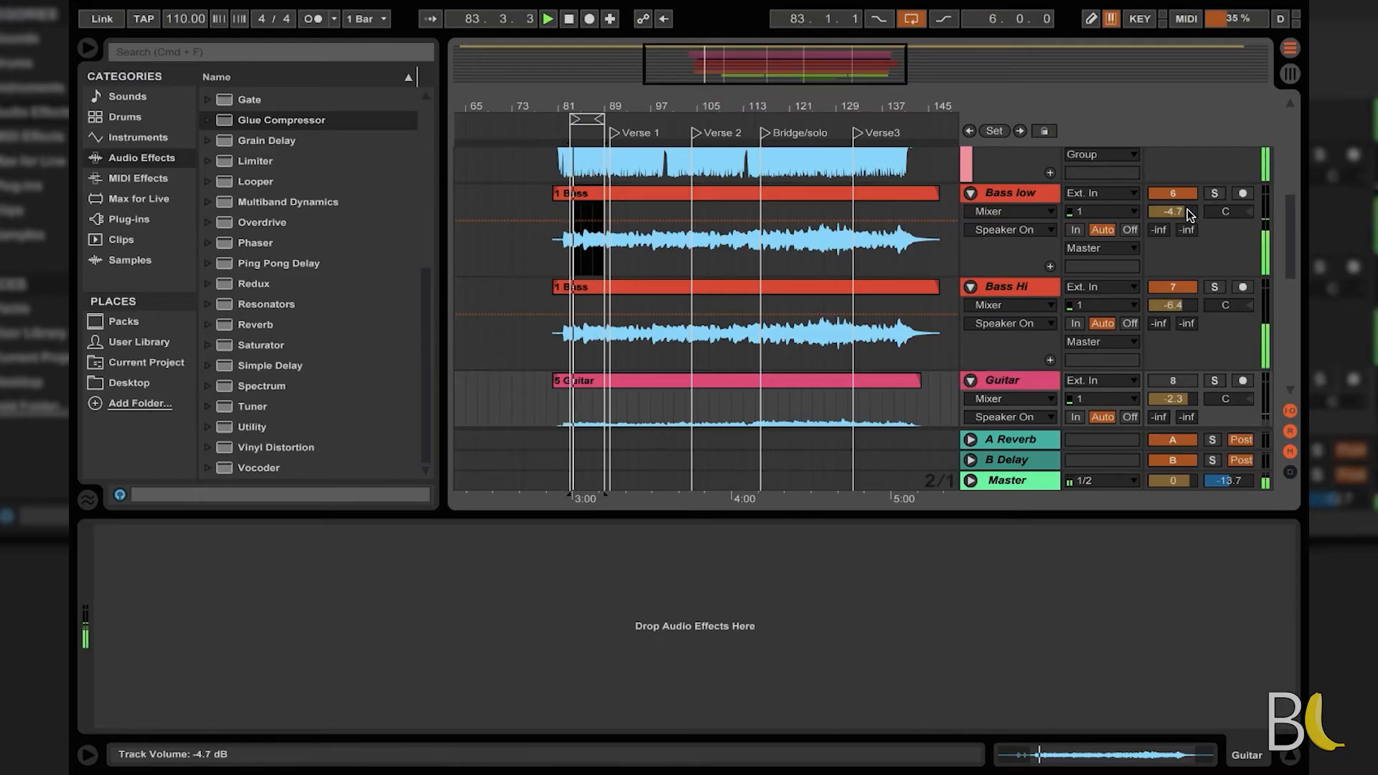
drag(1187, 209, 1187, 212)
Step: Try the OH track at -16.1 dB during playback, and mute it to hear the drums without it
scroll(1101, 305, up, 5)
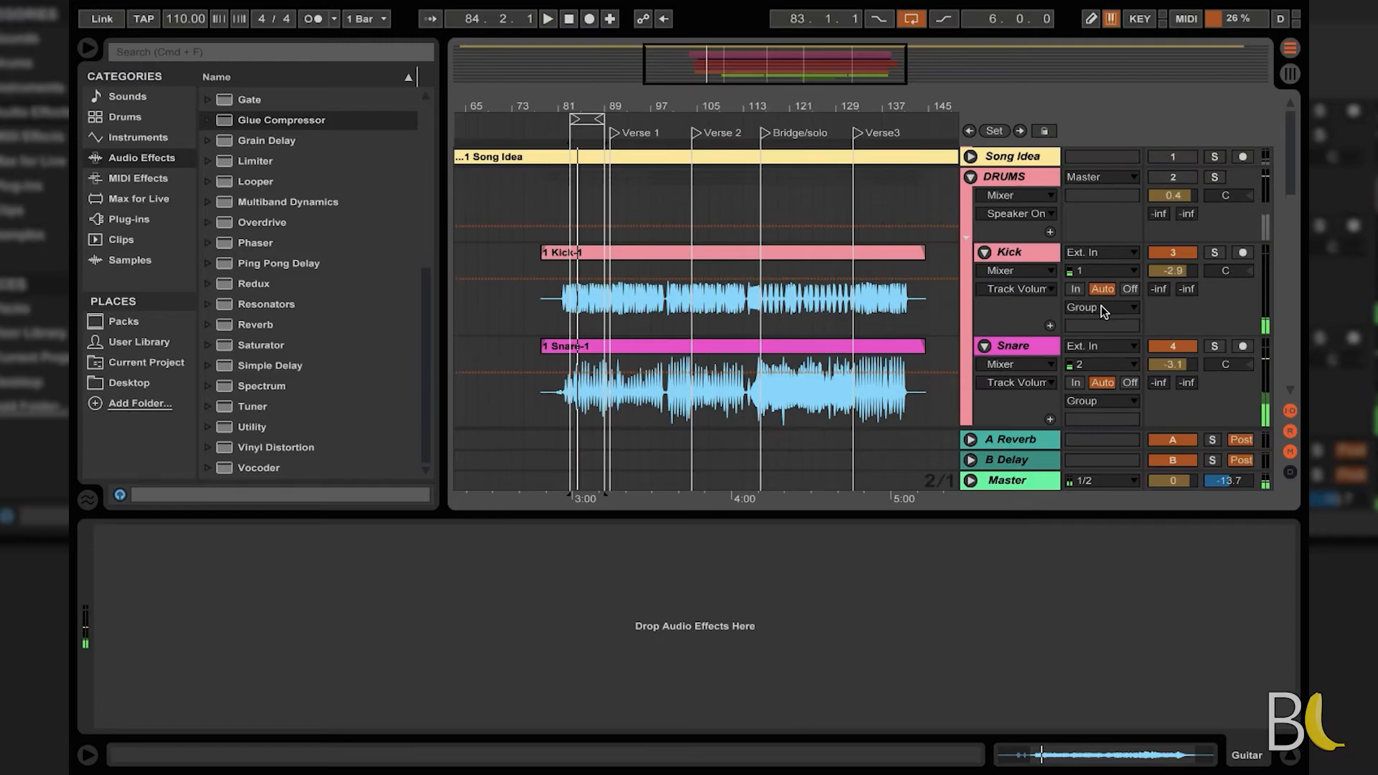
key(space)
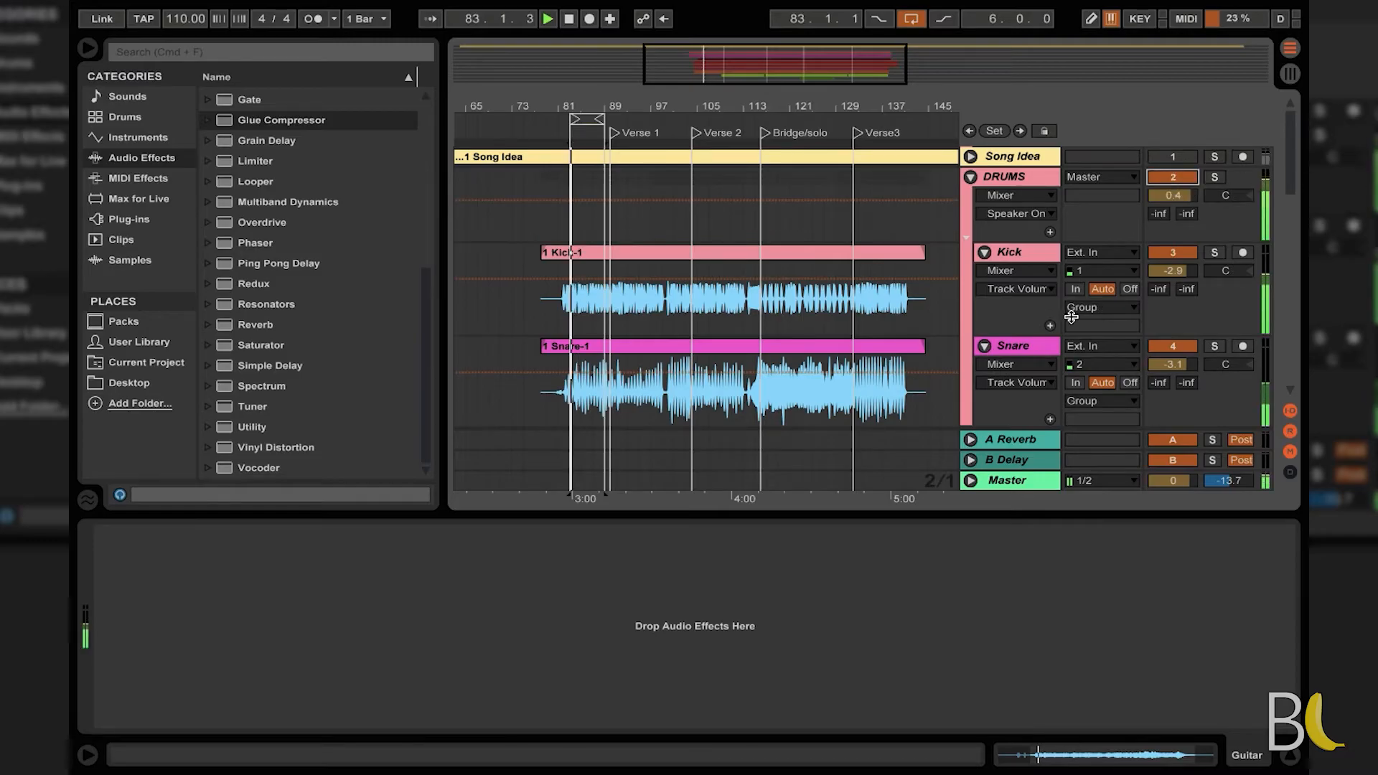
scroll(1112, 309, down, 3)
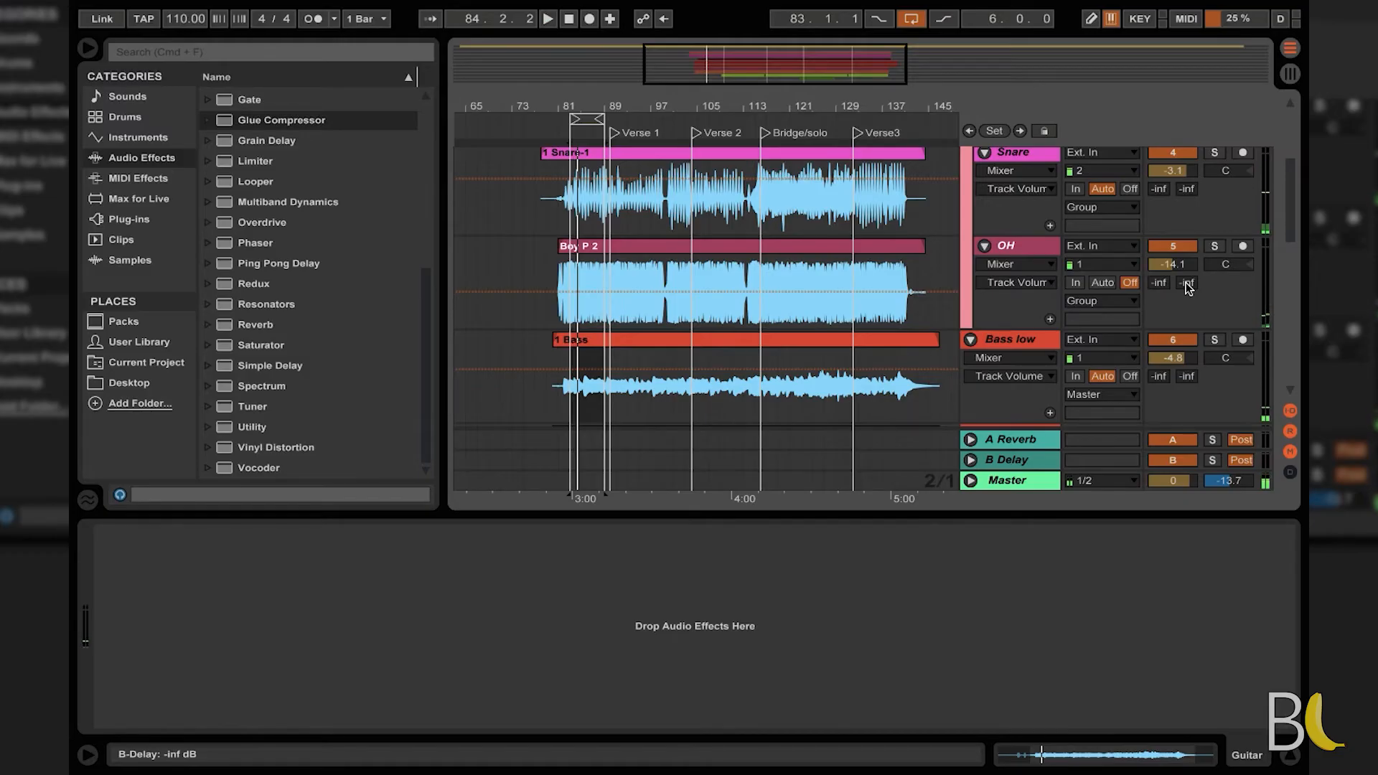
key(space)
drag(1182, 263, 1182, 270)
click(1188, 247)
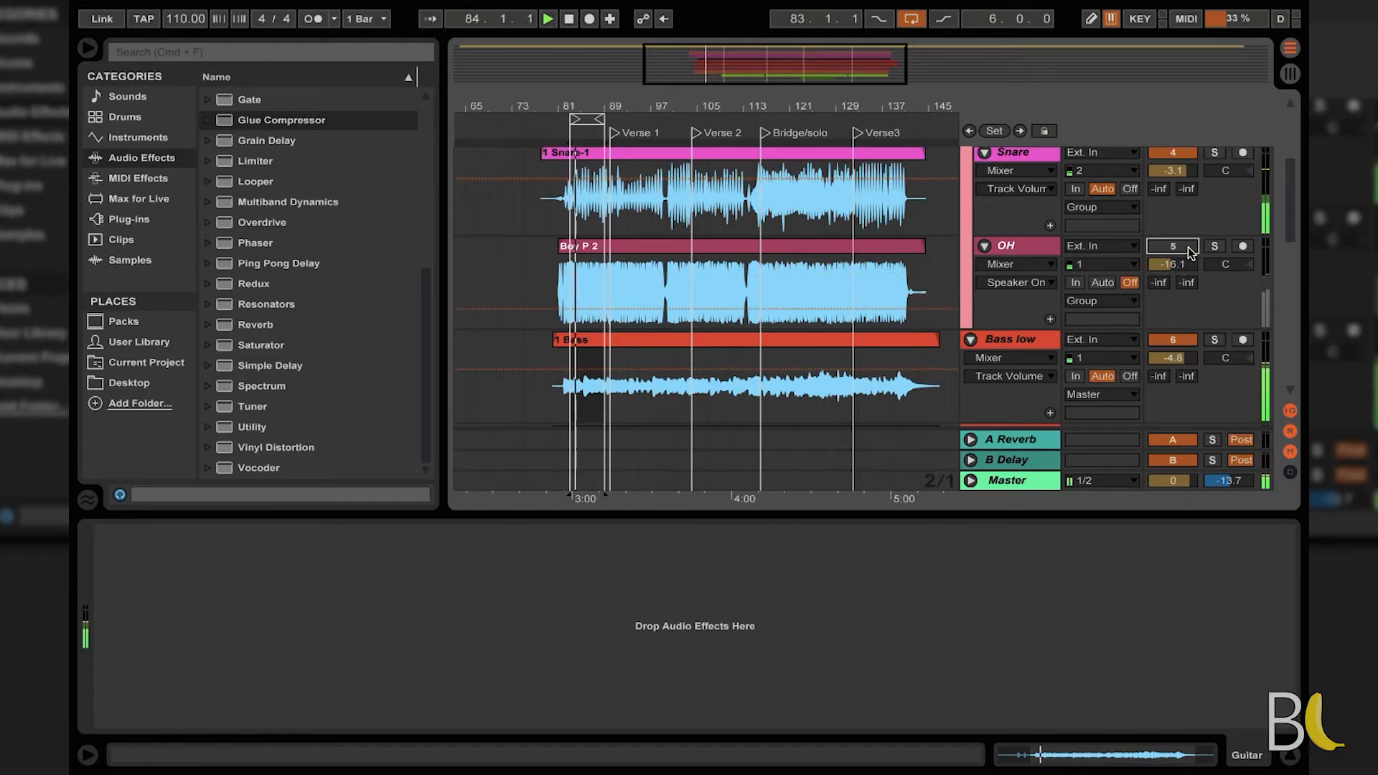
Step: Lower the Snare track's volume to -4.2 dB and the DRUMS group's volume to -3.6 dB
scroll(1188, 247, up, 3)
drag(1186, 262, 1187, 269)
scroll(1187, 263, up, 4)
drag(1173, 207, 1173, 216)
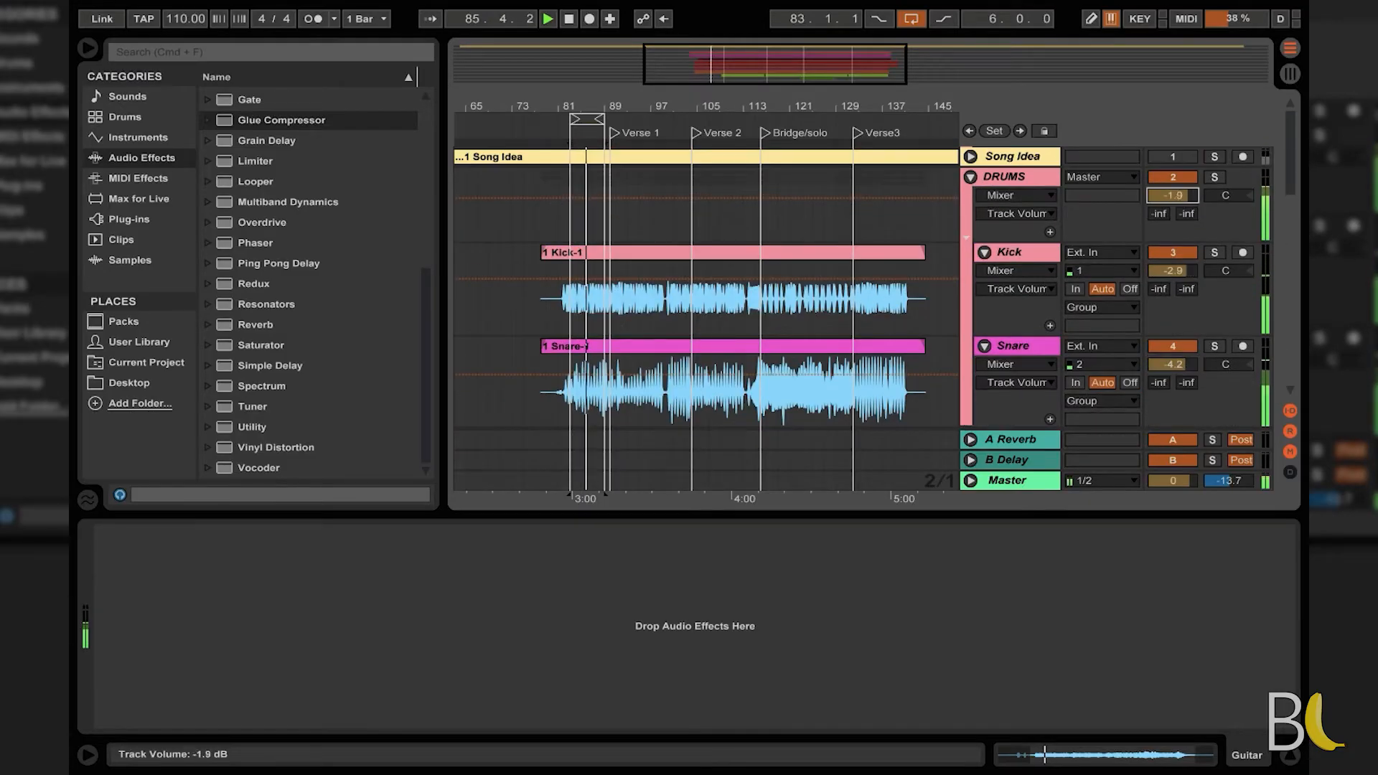
Step: Switch the OH track back on and lower its volume to -20.3 dB
scroll(1178, 198, down, 4)
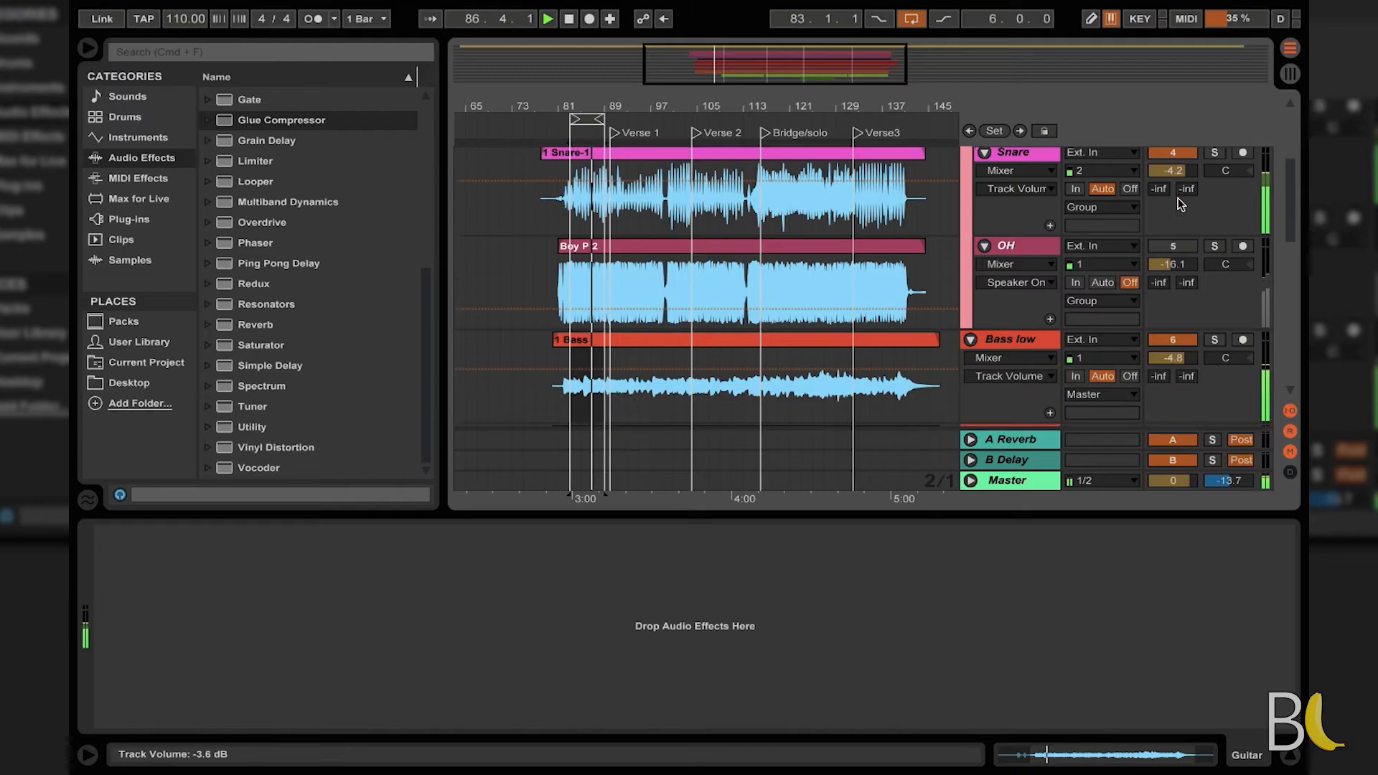
drag(1172, 262, 1172, 268)
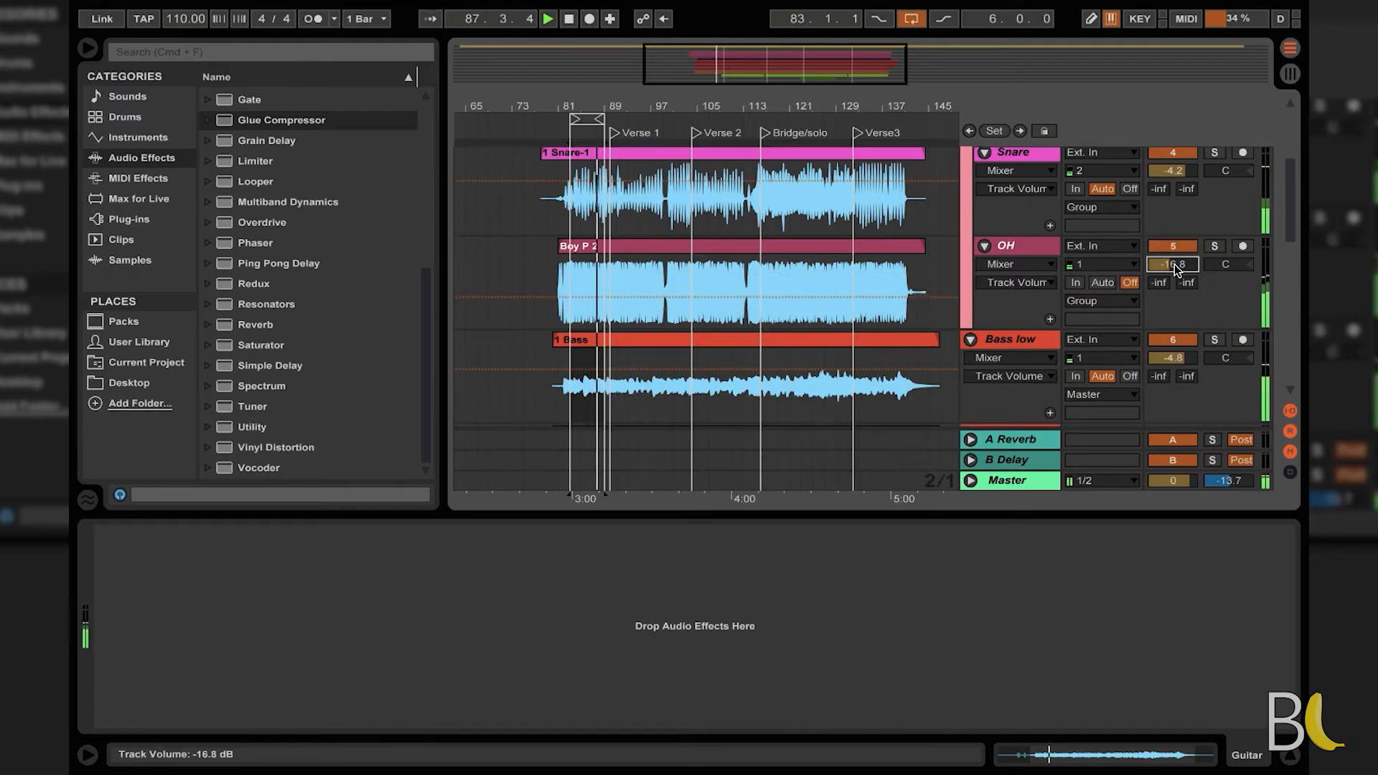
drag(1172, 264, 1179, 270)
Step: Gradually lower Bass Hi's volume to -10.8 dB, muting and unmuting the track to judge its balance against Bass low
scroll(1179, 270, down, 5)
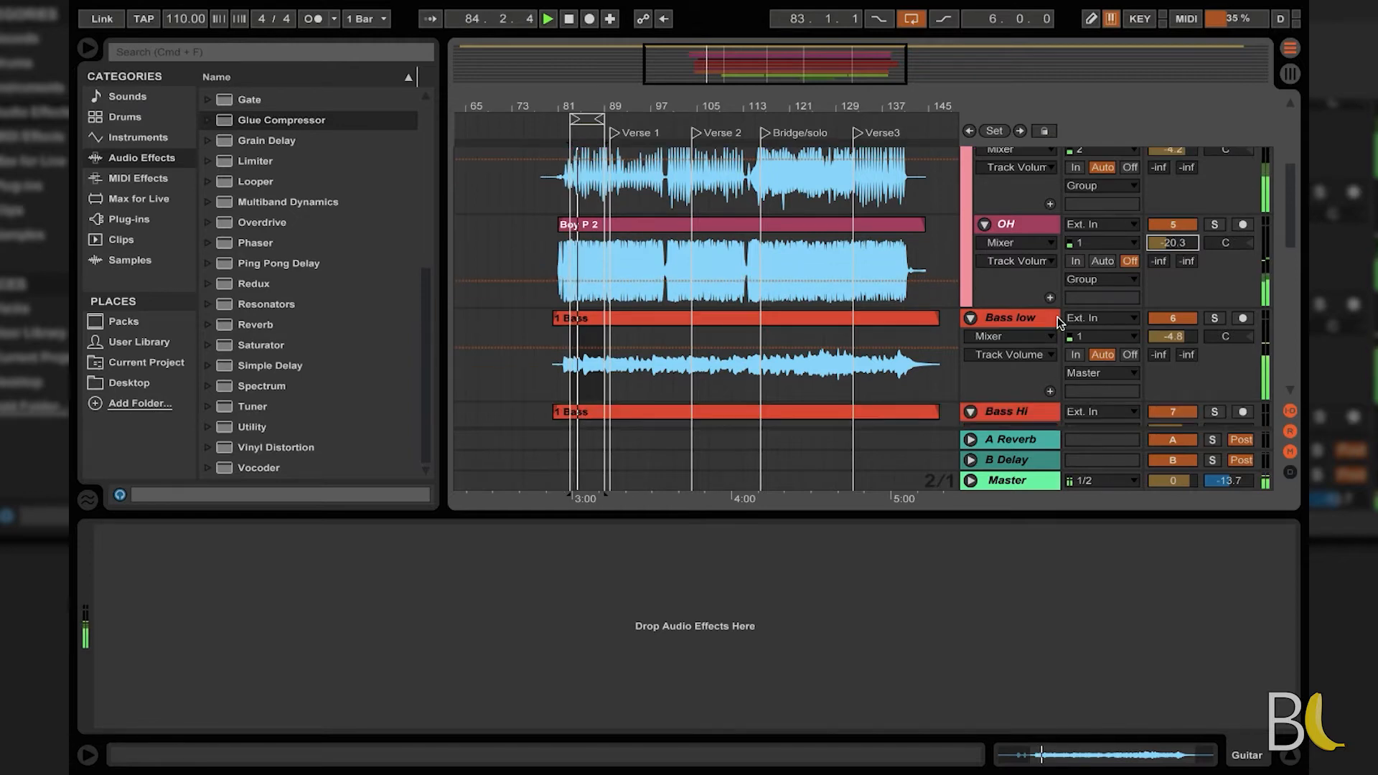
drag(1172, 323, 1172, 325)
click(1189, 307)
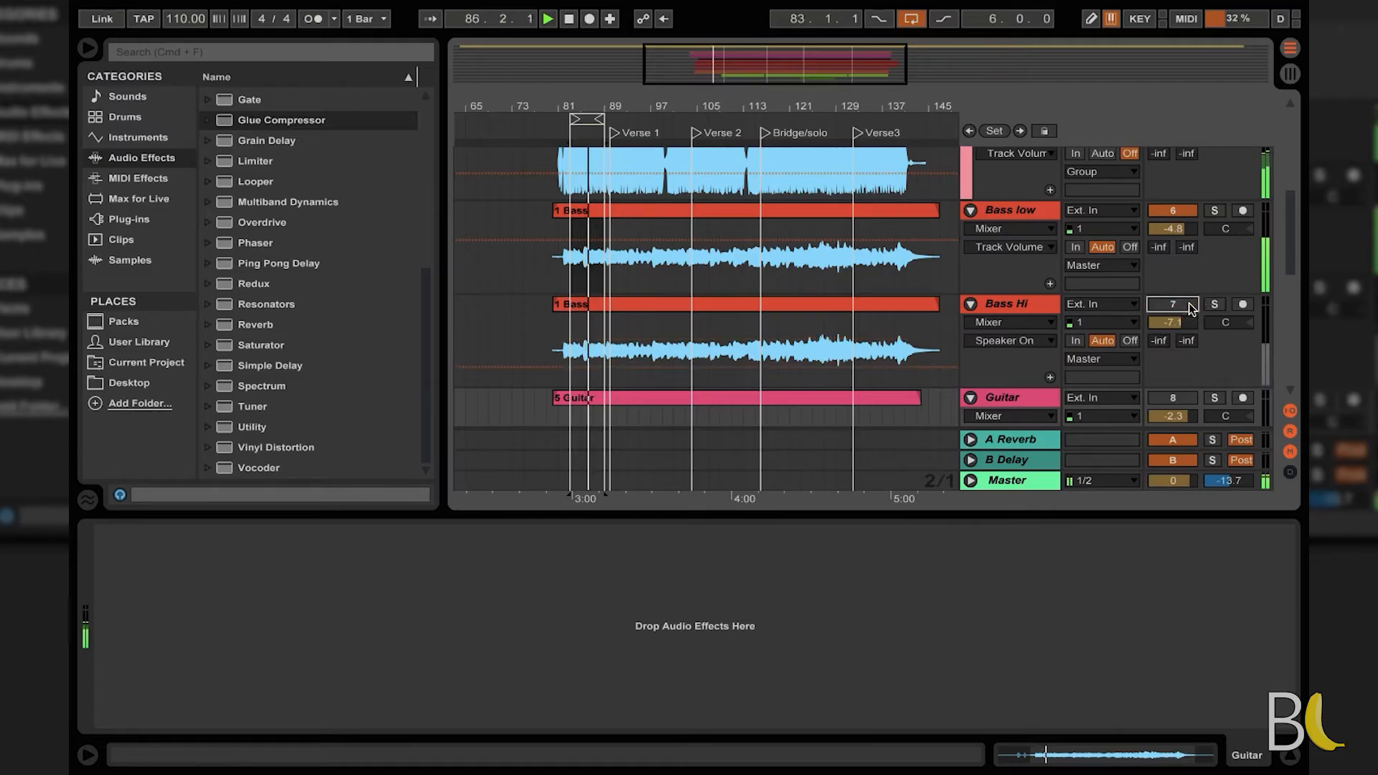
click(1188, 307)
drag(1177, 322, 1177, 325)
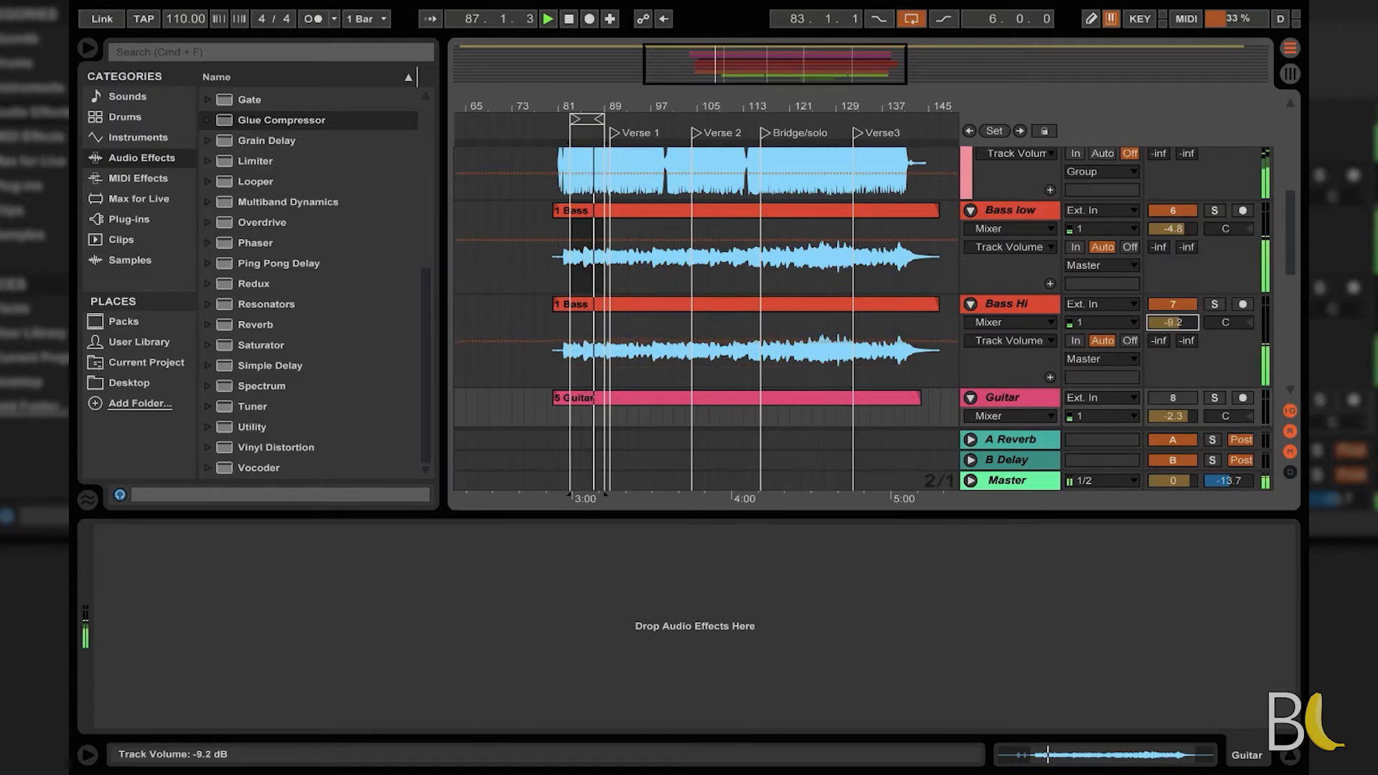
click(1186, 306)
click(1185, 306)
drag(1179, 322, 1179, 325)
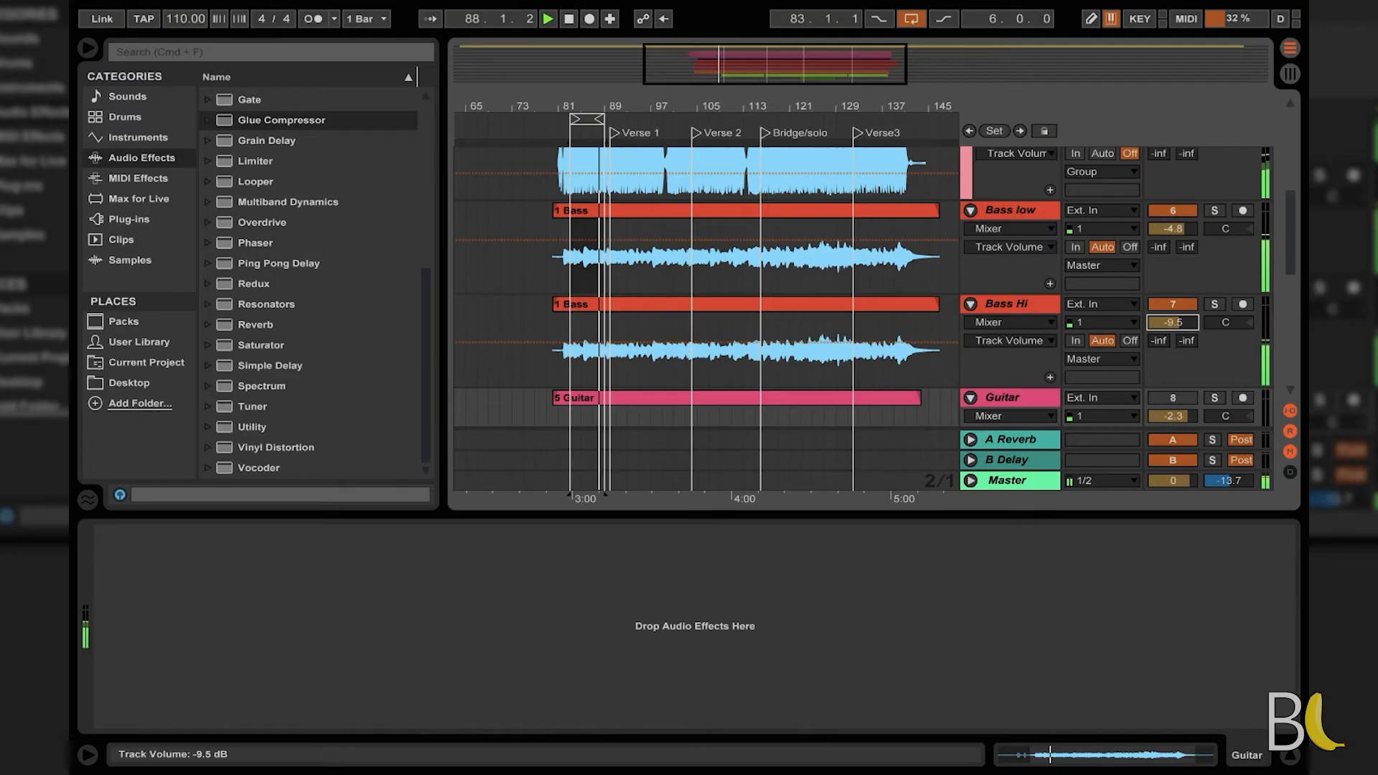
click(1185, 307)
click(1185, 306)
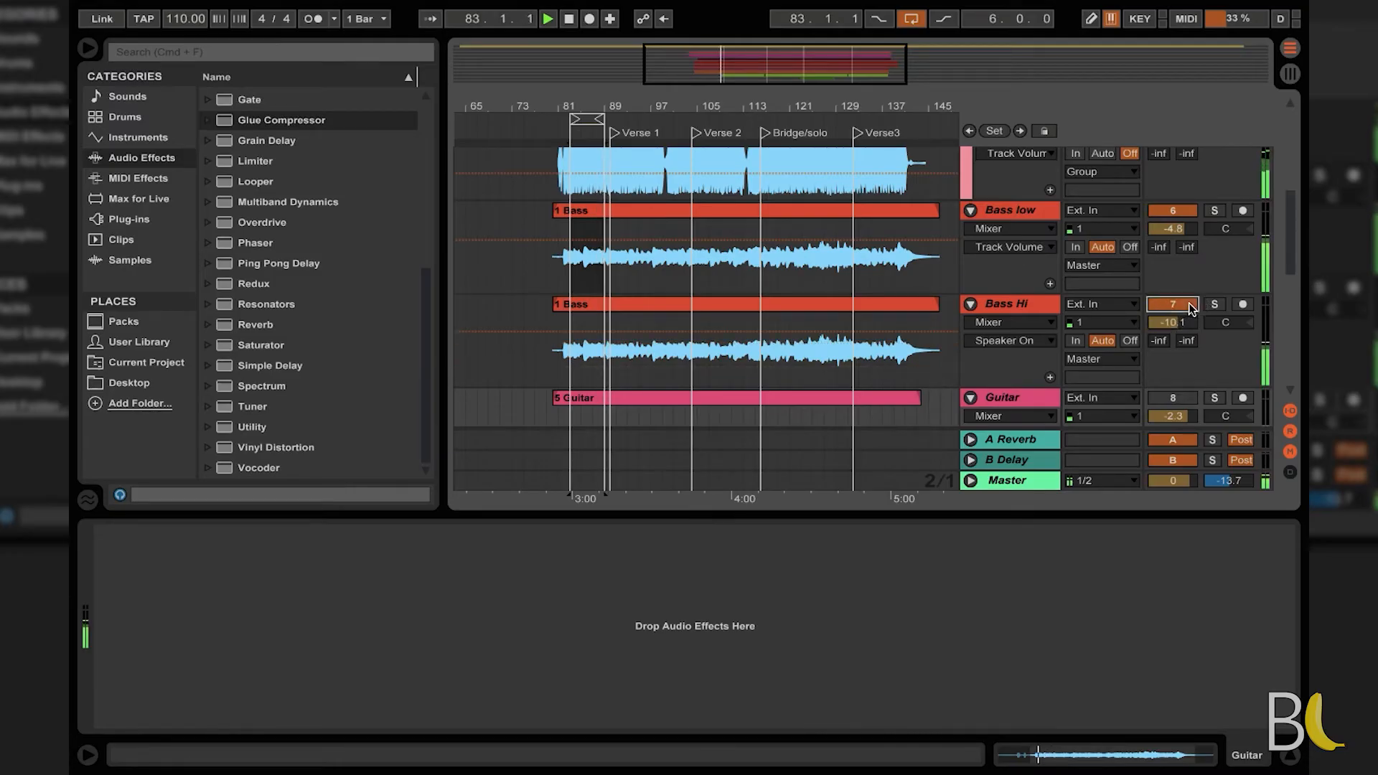
drag(1183, 321, 1183, 324)
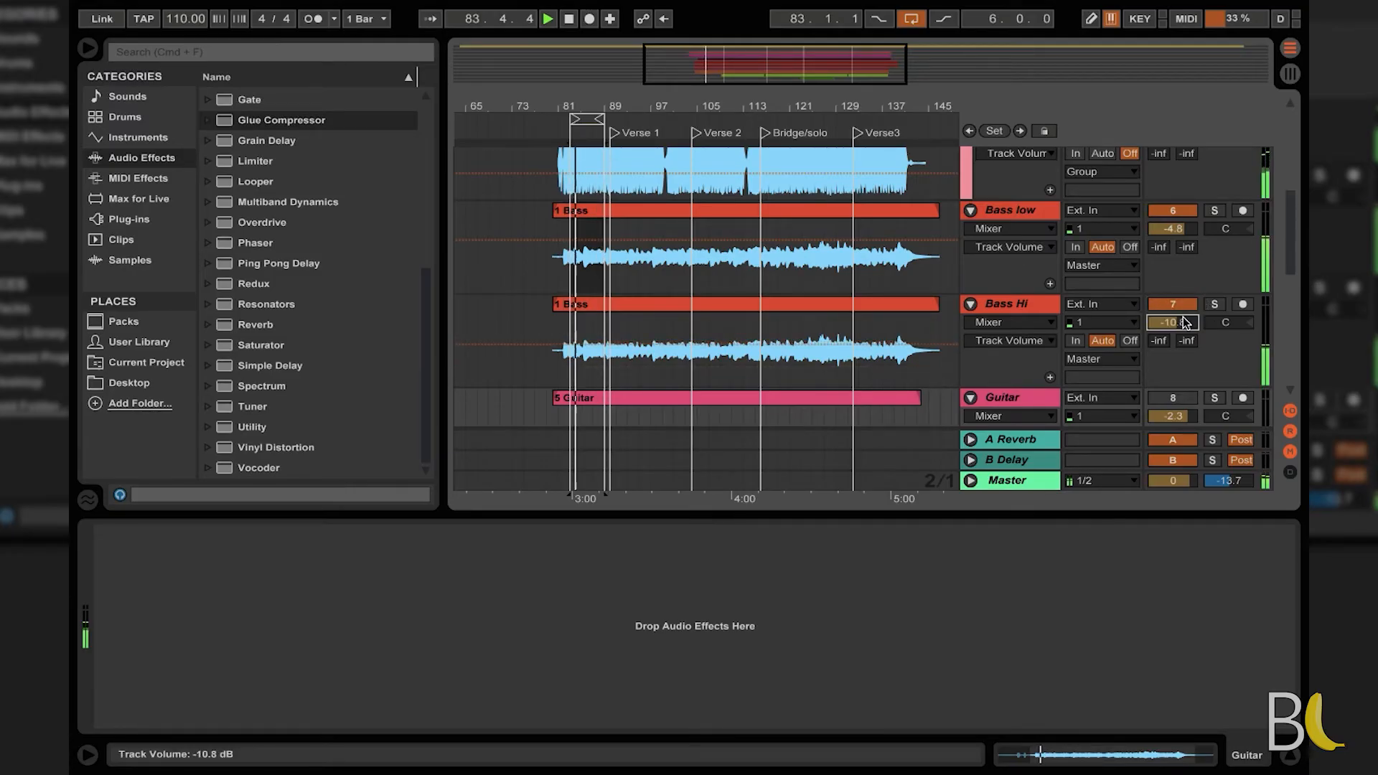
click(1187, 307)
click(1187, 307)
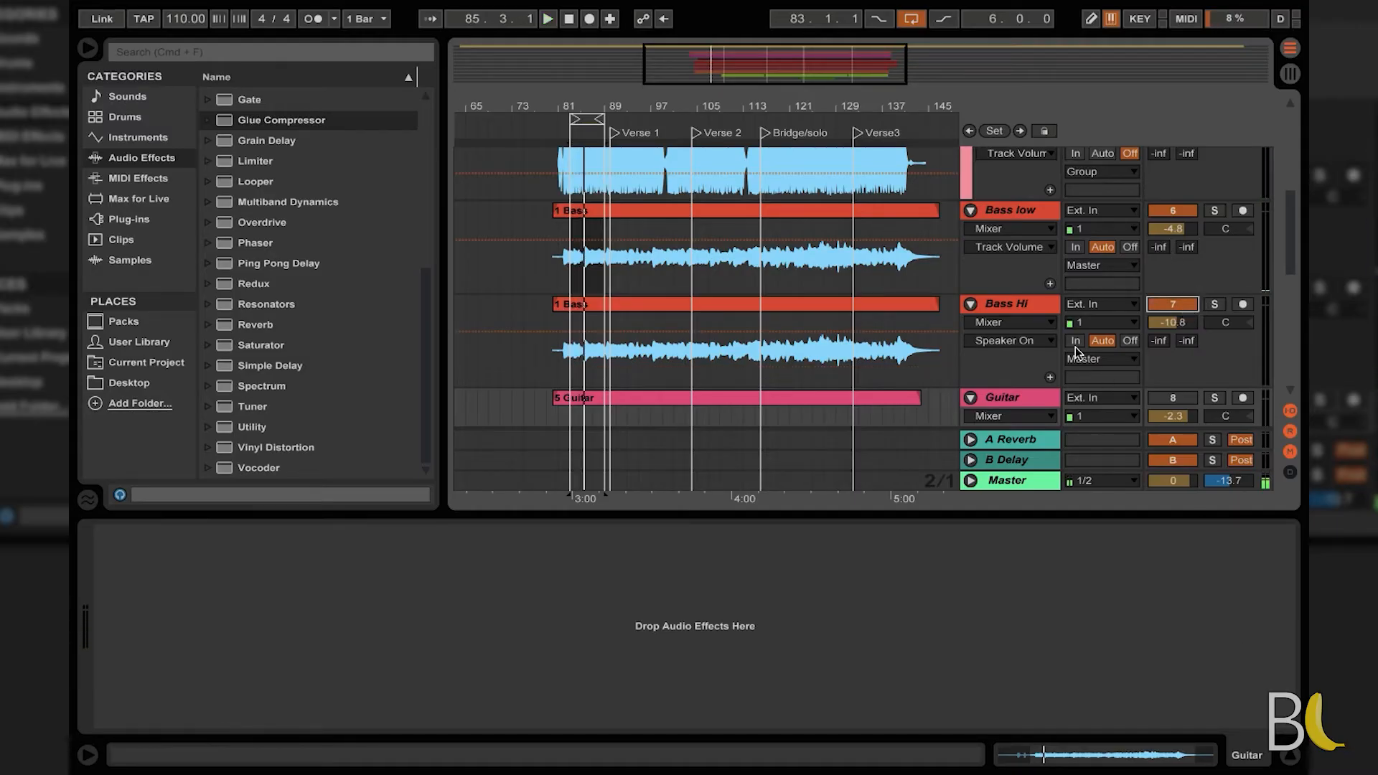
Step: Show the Bass Hi track's effect chain and switch on the Guitar track
click(1002, 304)
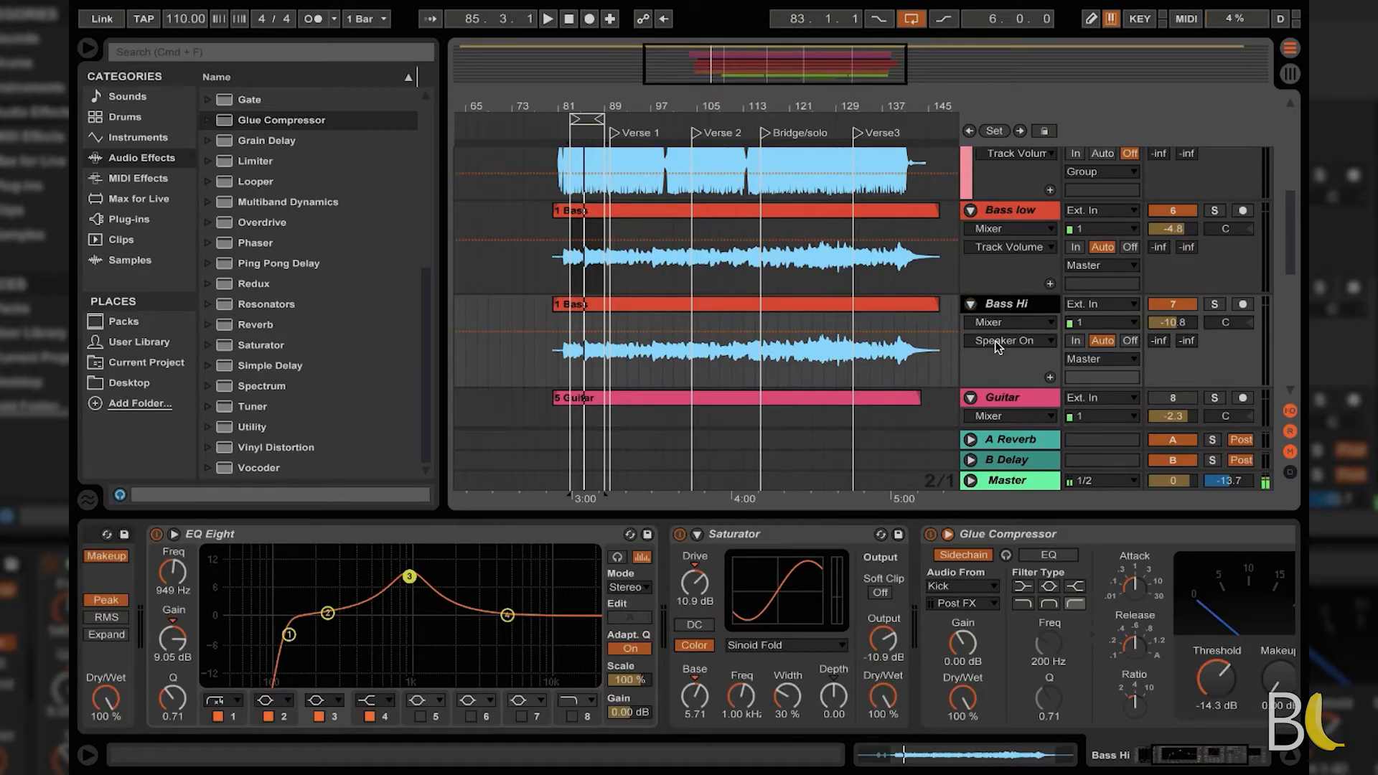
scroll(1173, 320, down, 3)
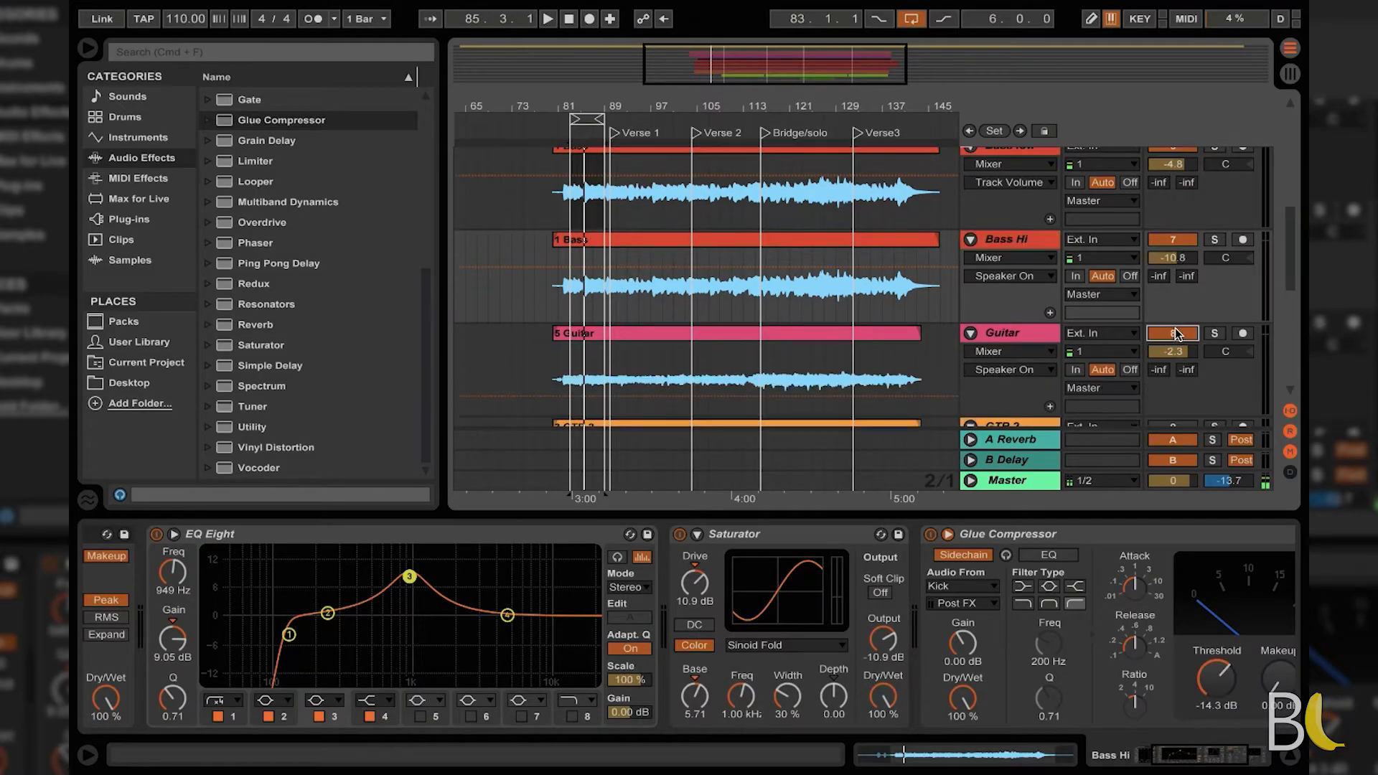
scroll(1194, 289, up, 5)
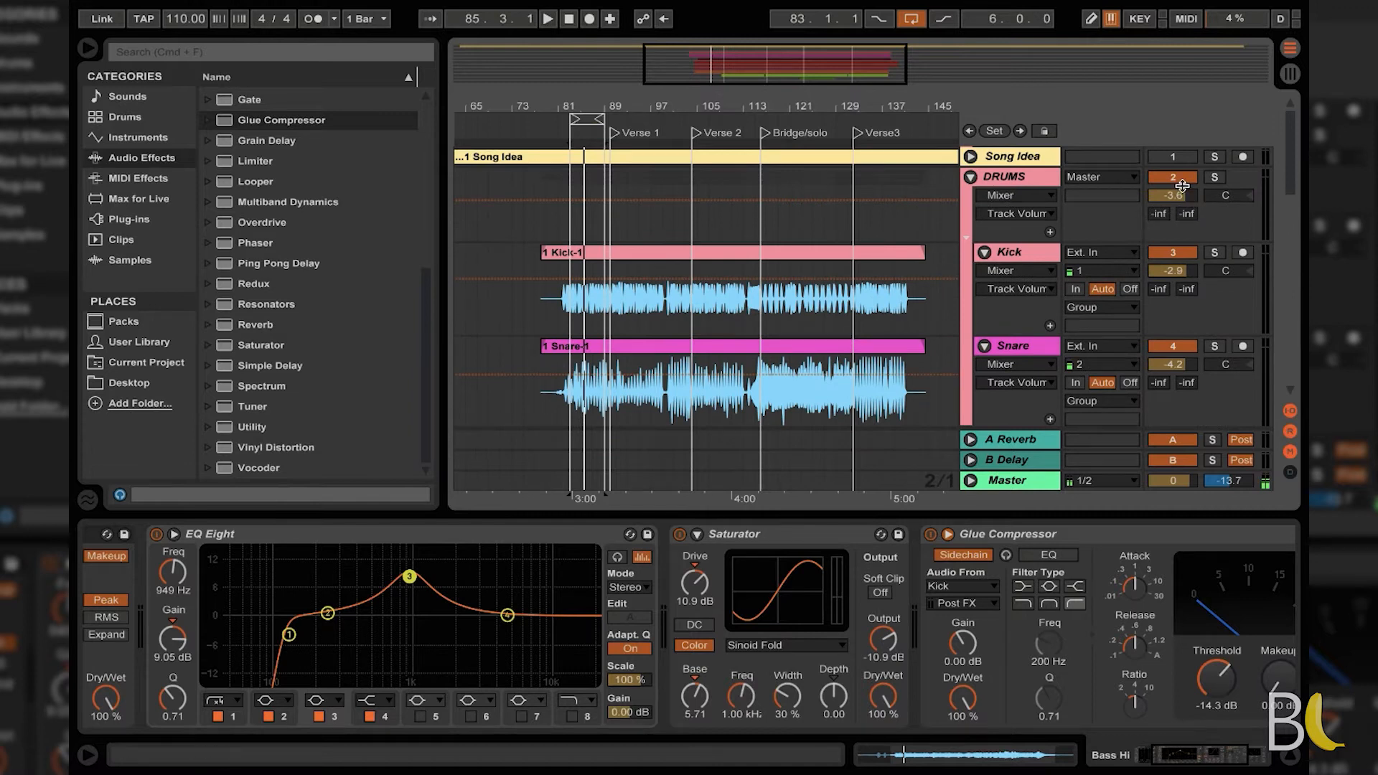
Step: Play the Guitar track, add a Compressor to it and set the threshold to -15.3 dB
scroll(1170, 316, down, 5)
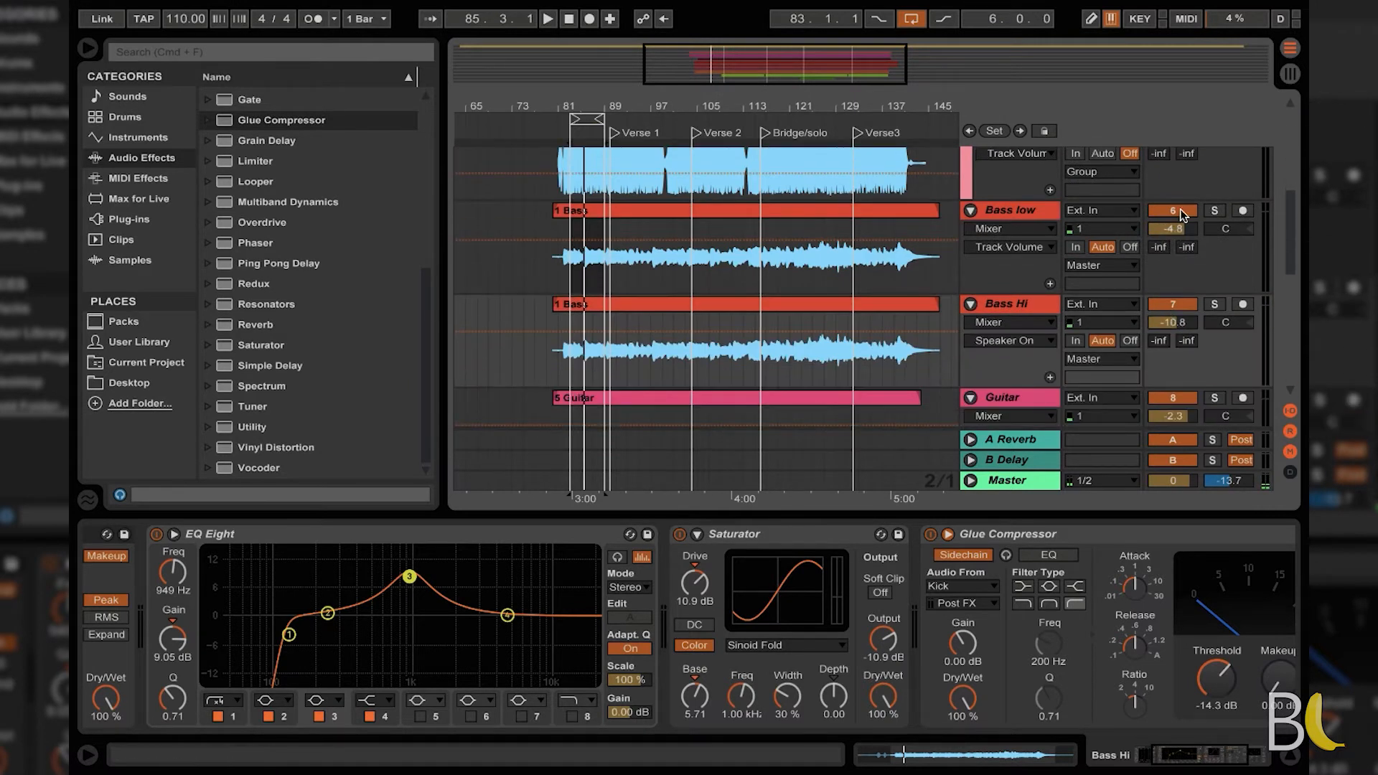
scroll(1171, 309, down, 5)
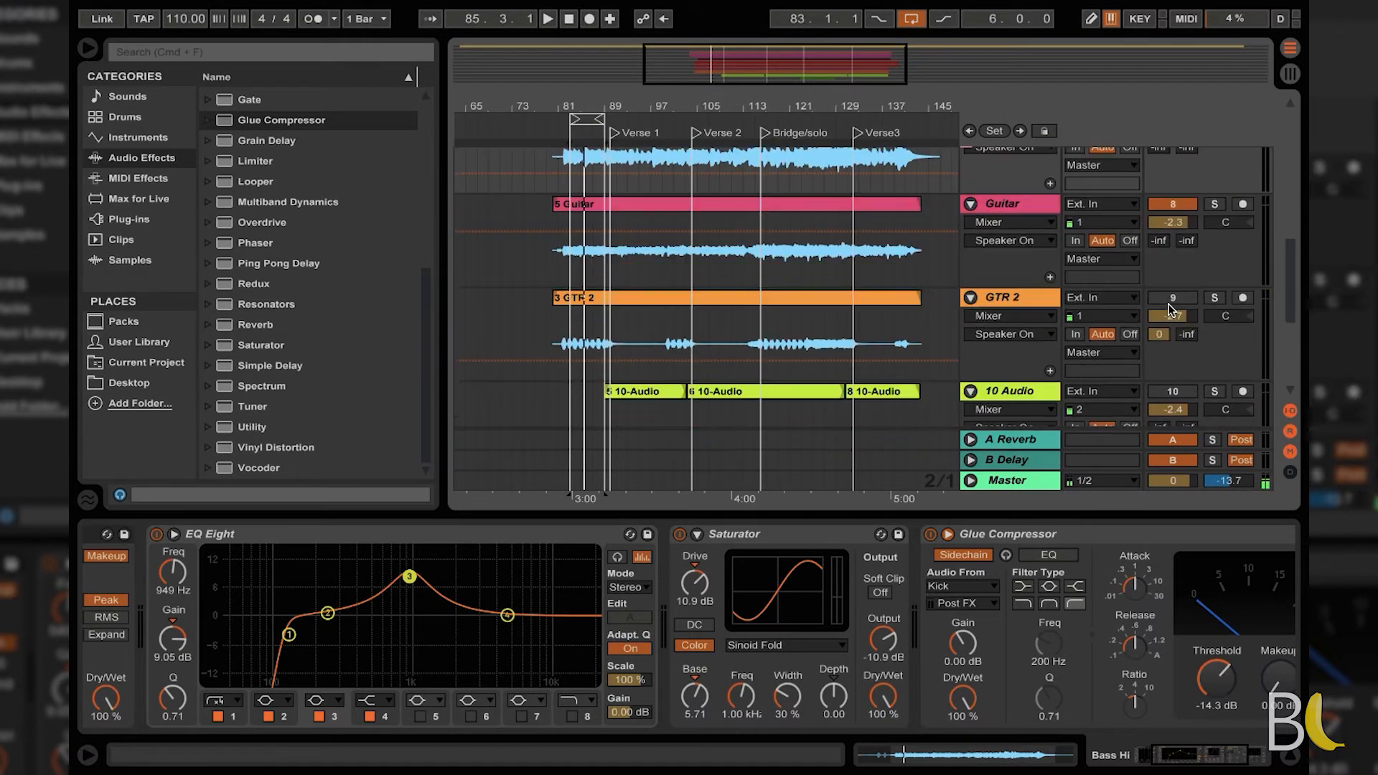
click(1035, 205)
key(space)
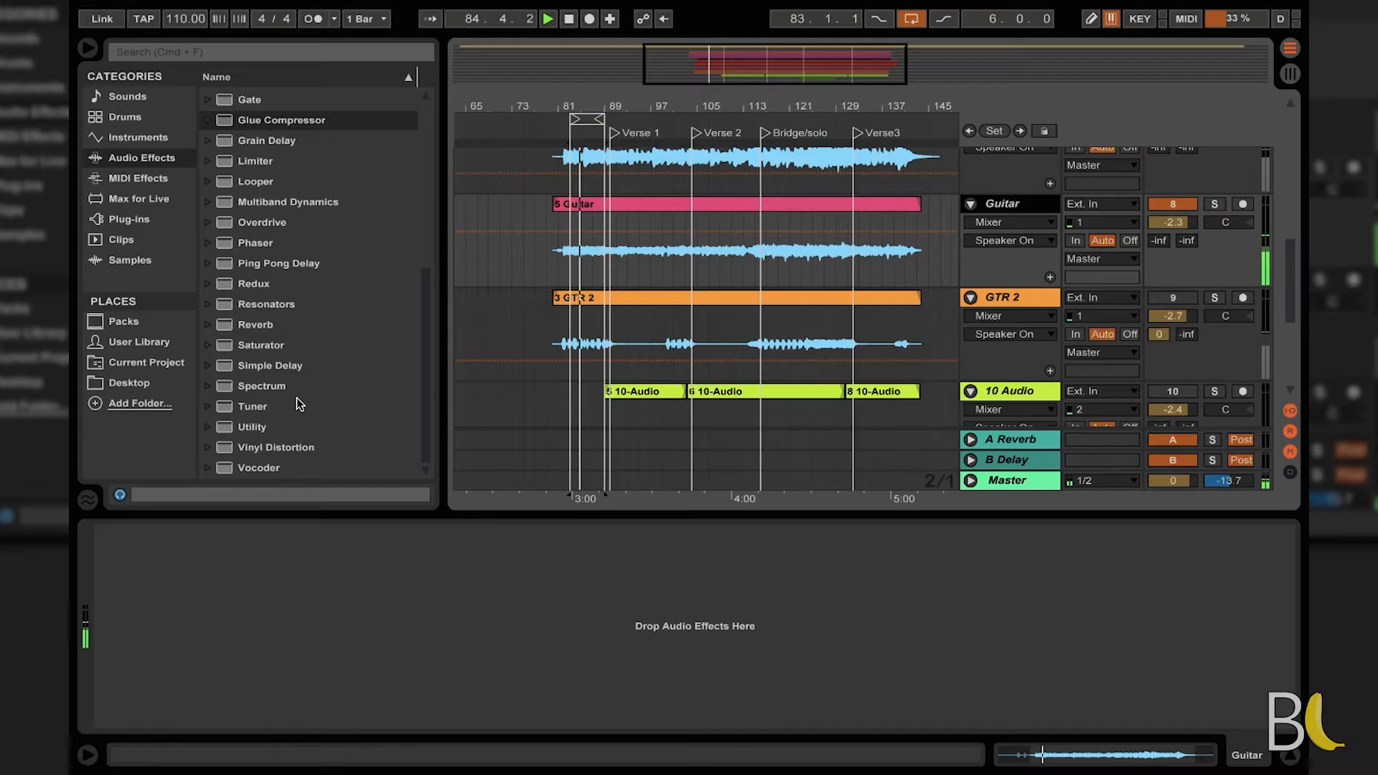
scroll(296, 398, up, 6)
drag(233, 244, 189, 582)
click(198, 592)
Step: Add an EQ Eight after the Guitar's Compressor and set band 1 to a low cut at 82.0 Hz
drag(213, 302, 440, 621)
click(426, 702)
click(433, 631)
drag(415, 631, 474, 629)
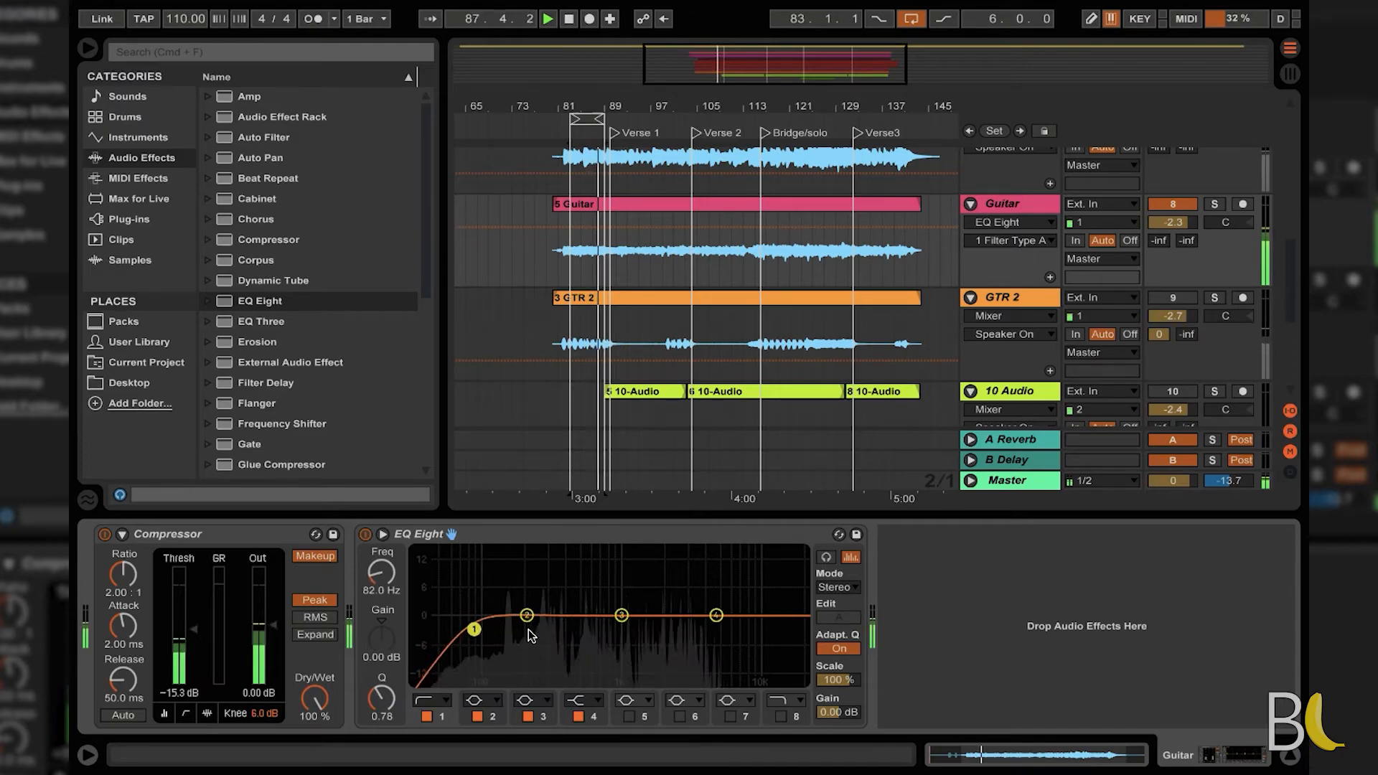
Step: Dip EQ band 2 slightly and boost band 3 by 4.09 dB at 2.16 kHz with a Q of 1.14
drag(527, 615, 475, 624)
click(475, 629)
drag(622, 615, 667, 597)
drag(382, 698, 382, 682)
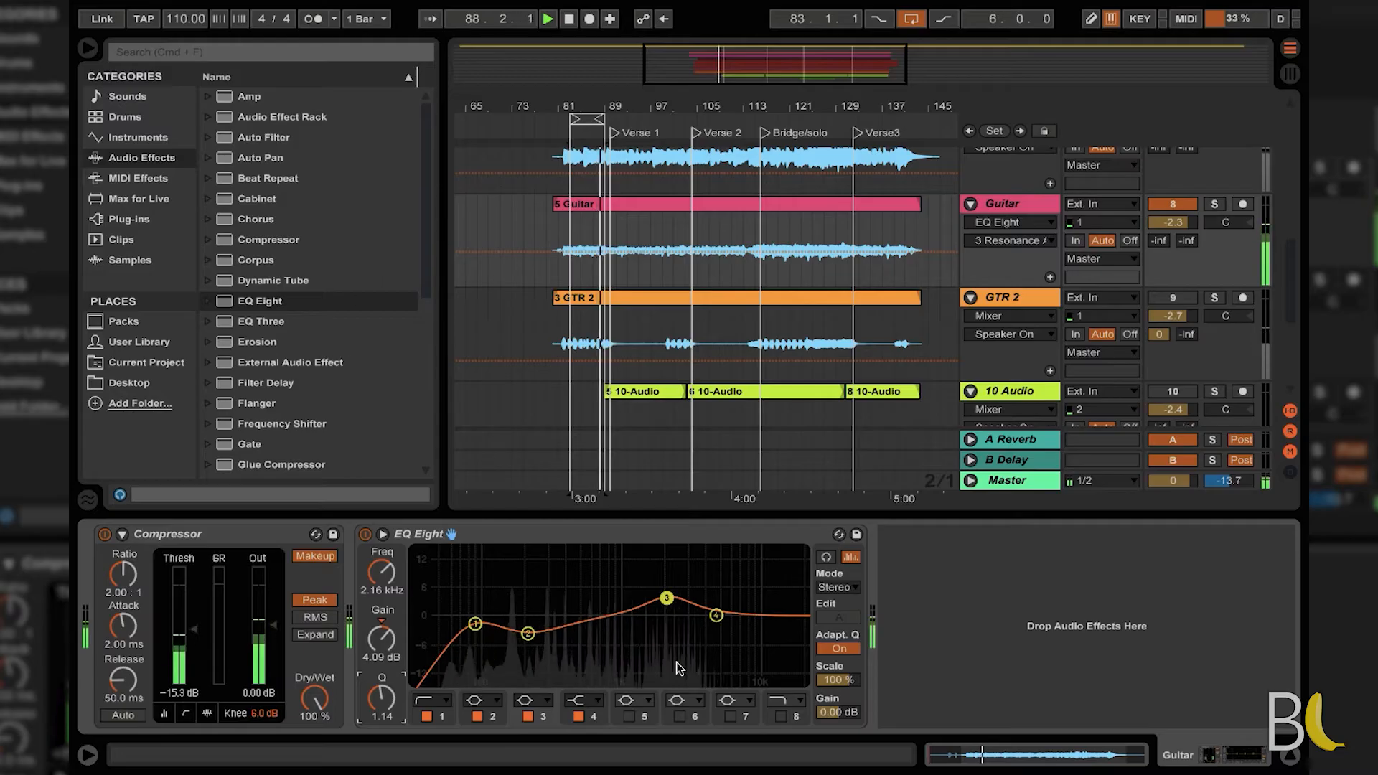
Step: Turn on EQ band 8 as a high cut at 8.66 kHz
click(786, 701)
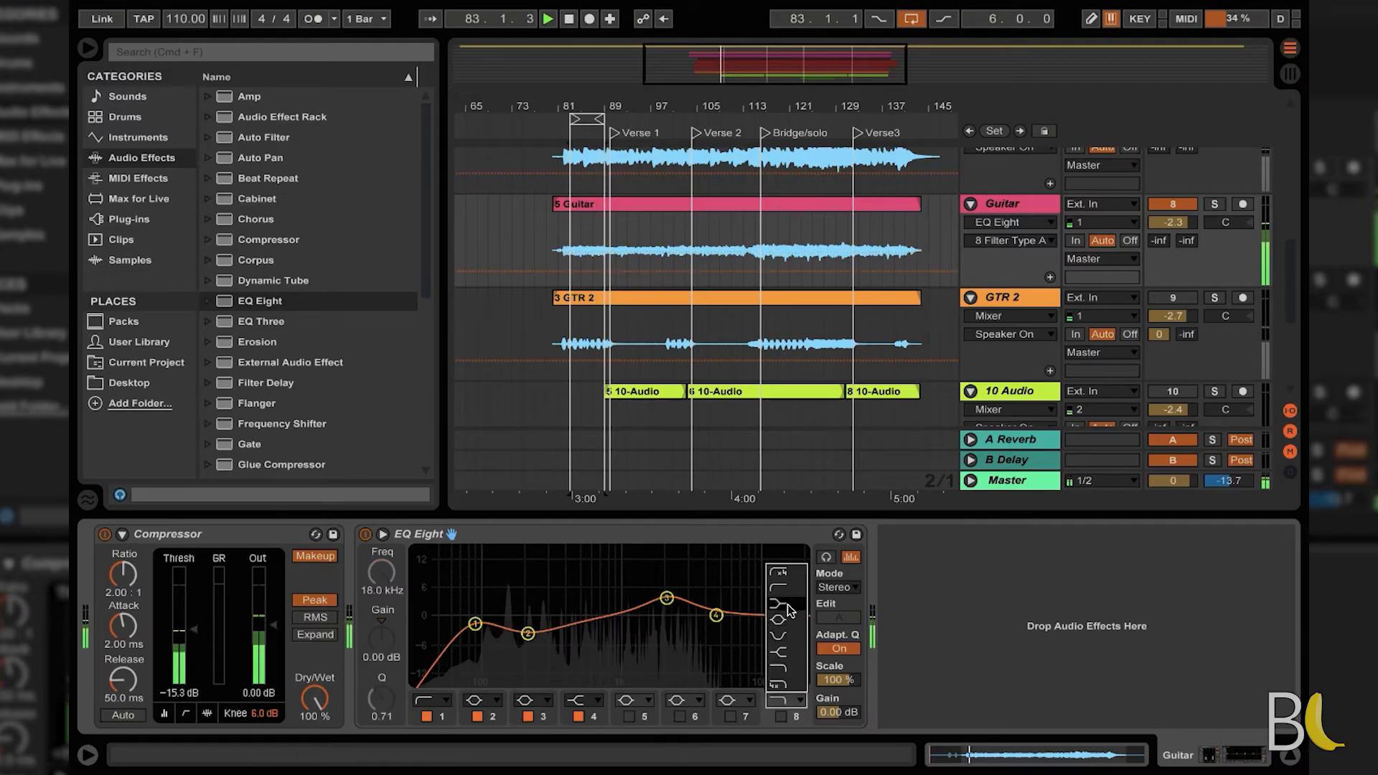
click(782, 669)
click(780, 717)
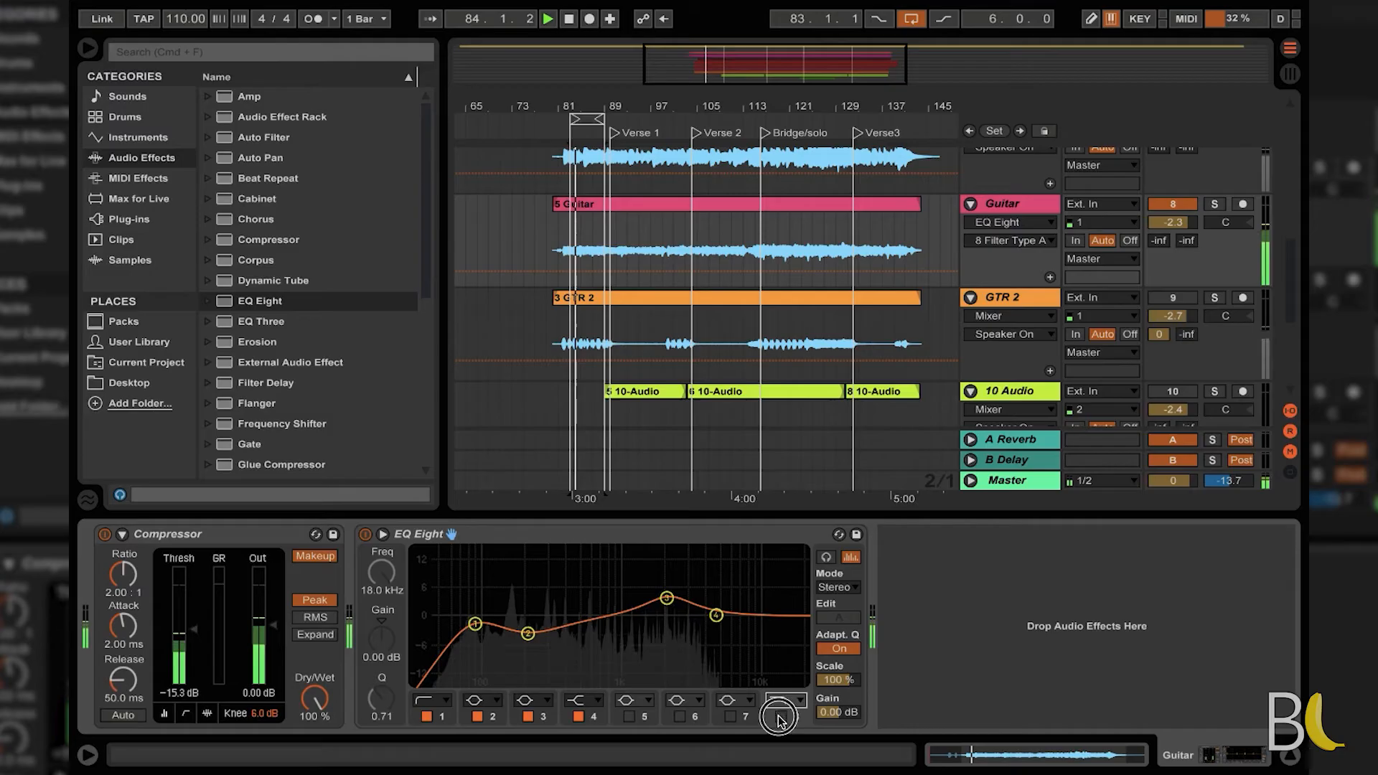
drag(793, 631, 749, 632)
Step: Add a Saturator with a Soft Sine curve, Base -4.00 and output -4.57 dB to the Guitar, and compare it bypassed and active
scroll(259, 262, down, 5)
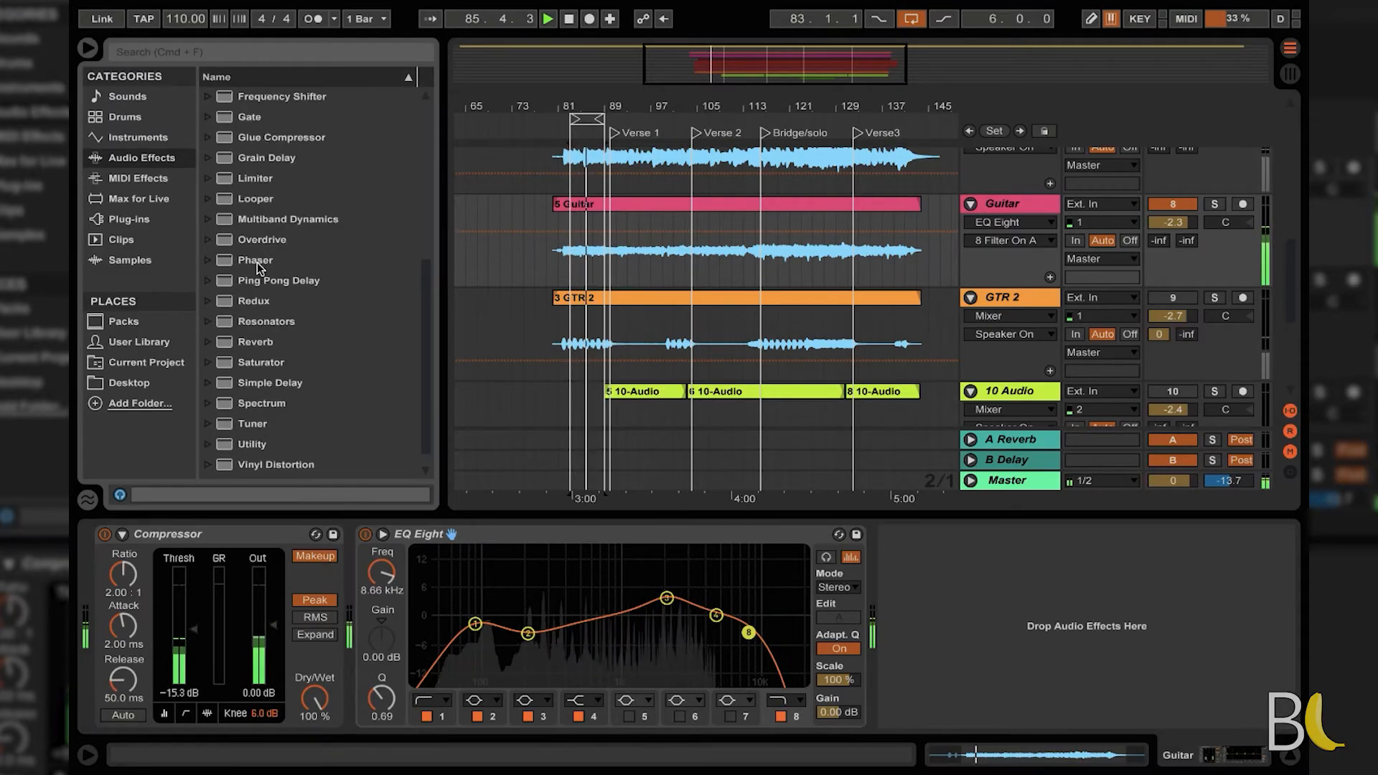
drag(230, 360, 941, 619)
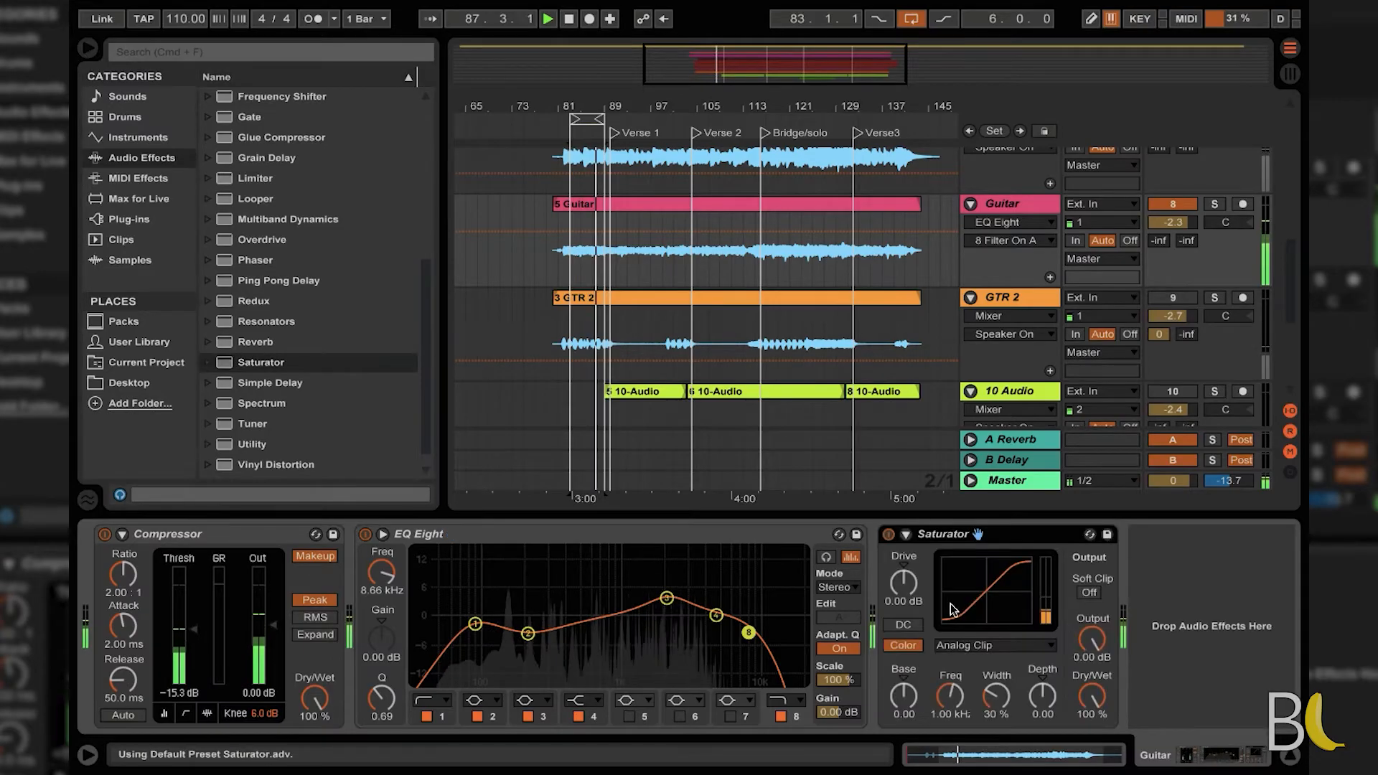
click(960, 645)
click(959, 679)
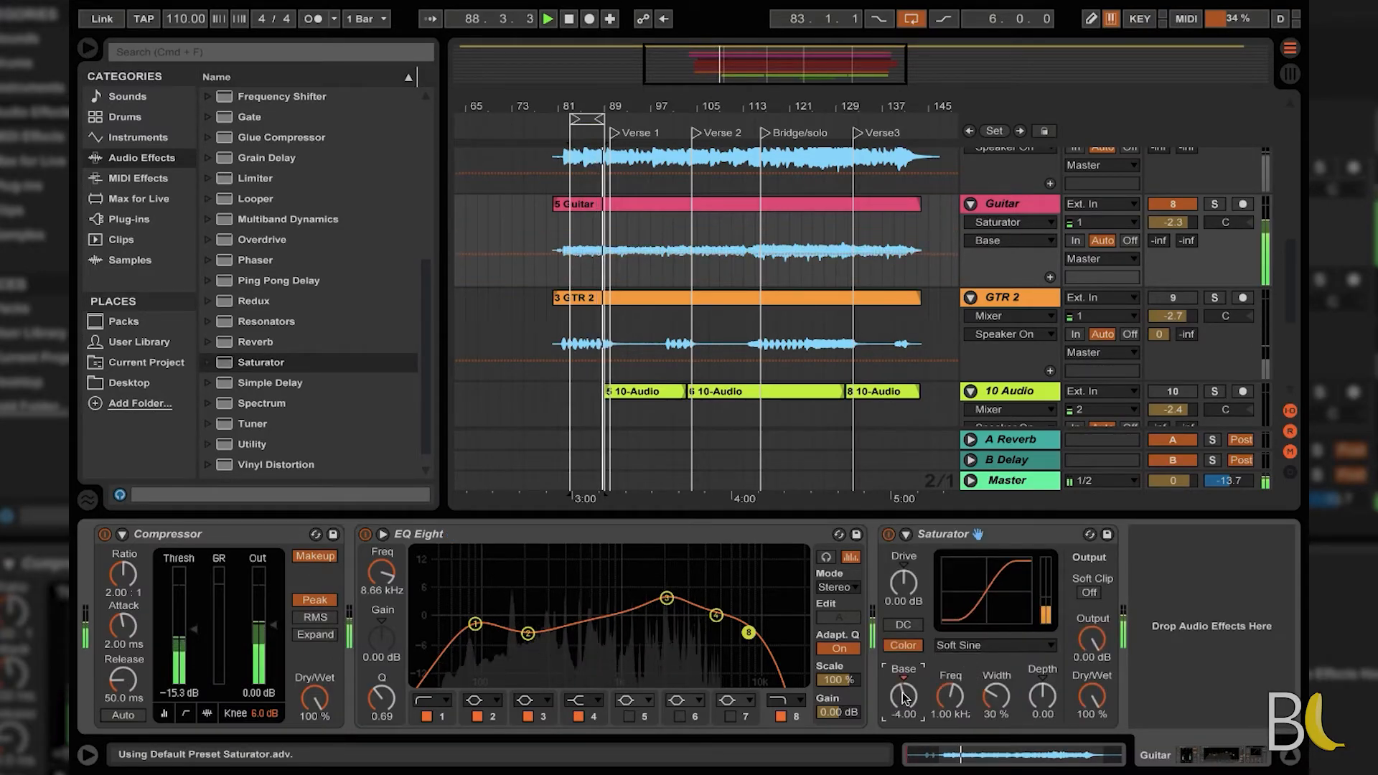
drag(1092, 639, 1091, 660)
click(888, 535)
click(888, 534)
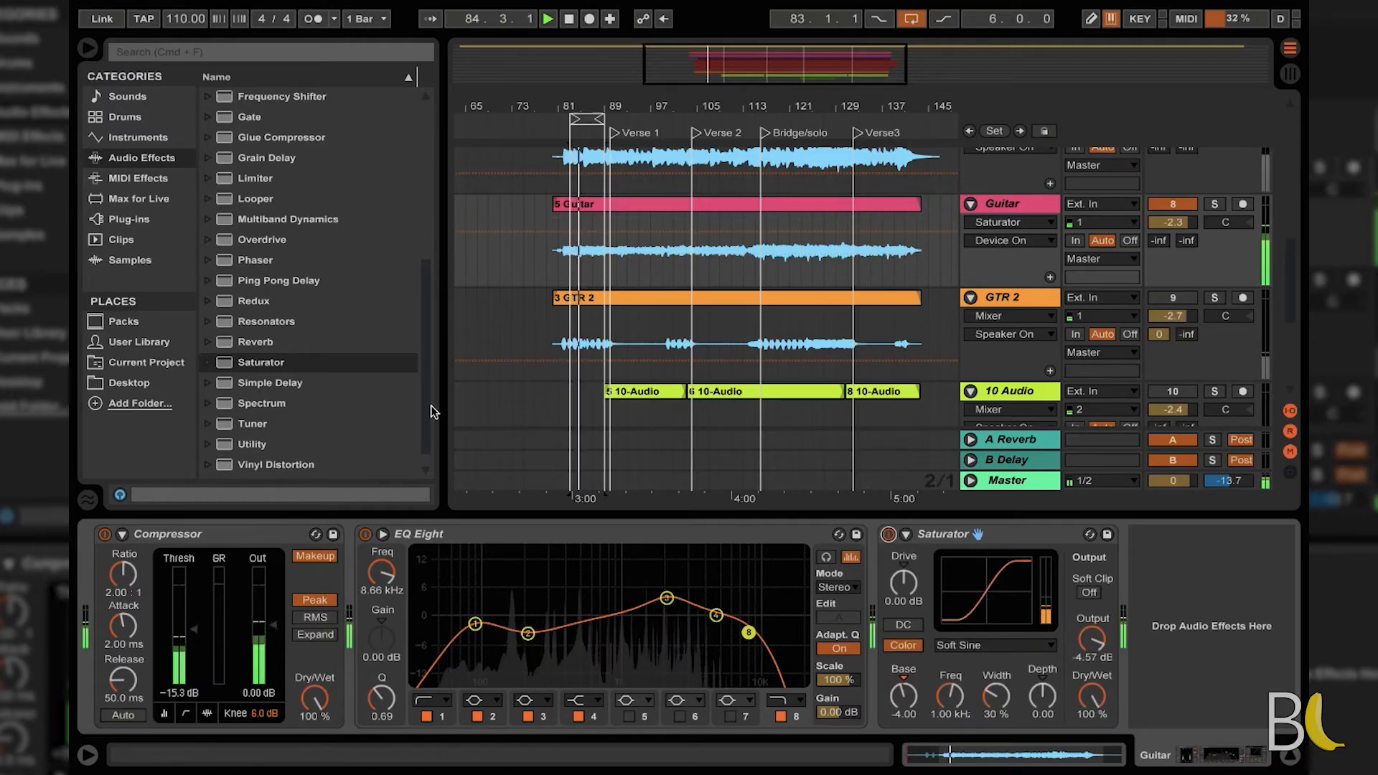
Step: Add a Reverb at the end of the Guitar's effect chain and set its quality to Mid
key(space)
click(232, 343)
drag(232, 343, 1177, 630)
key(space)
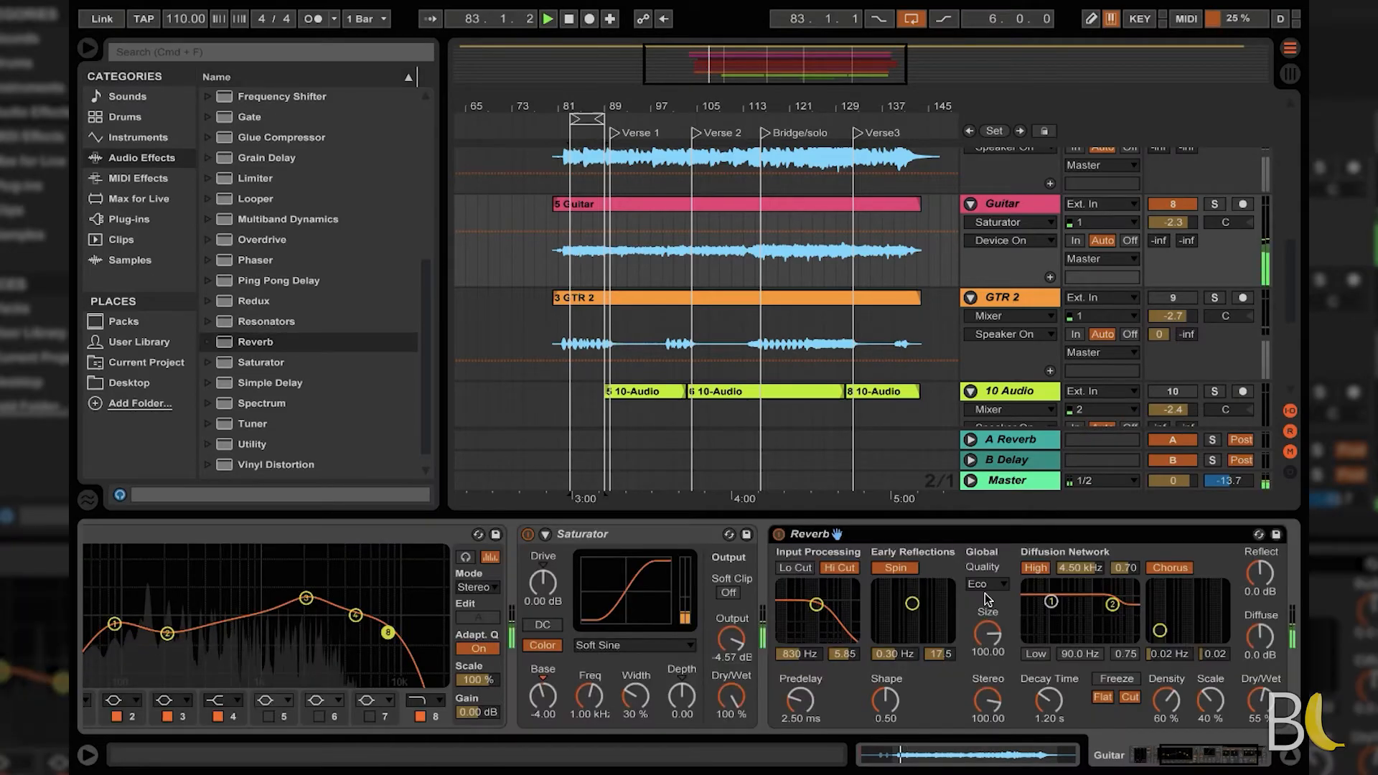
click(987, 583)
click(987, 600)
Step: Set the Reverb's diffuse level to 1.4 dB, dry/wet to 36% and decay time to 2.30 s, toggling Chorus off and back on
click(1182, 570)
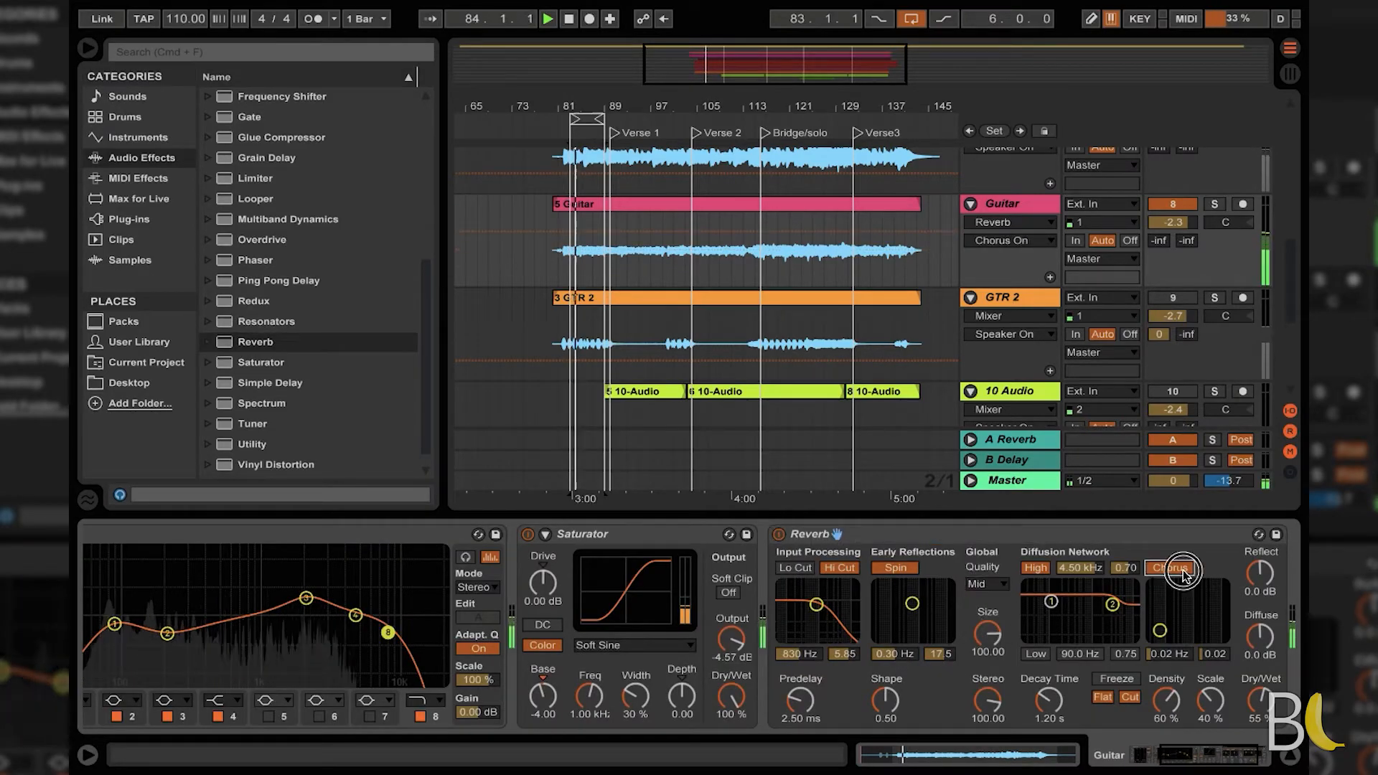
drag(1260, 635, 1256, 689)
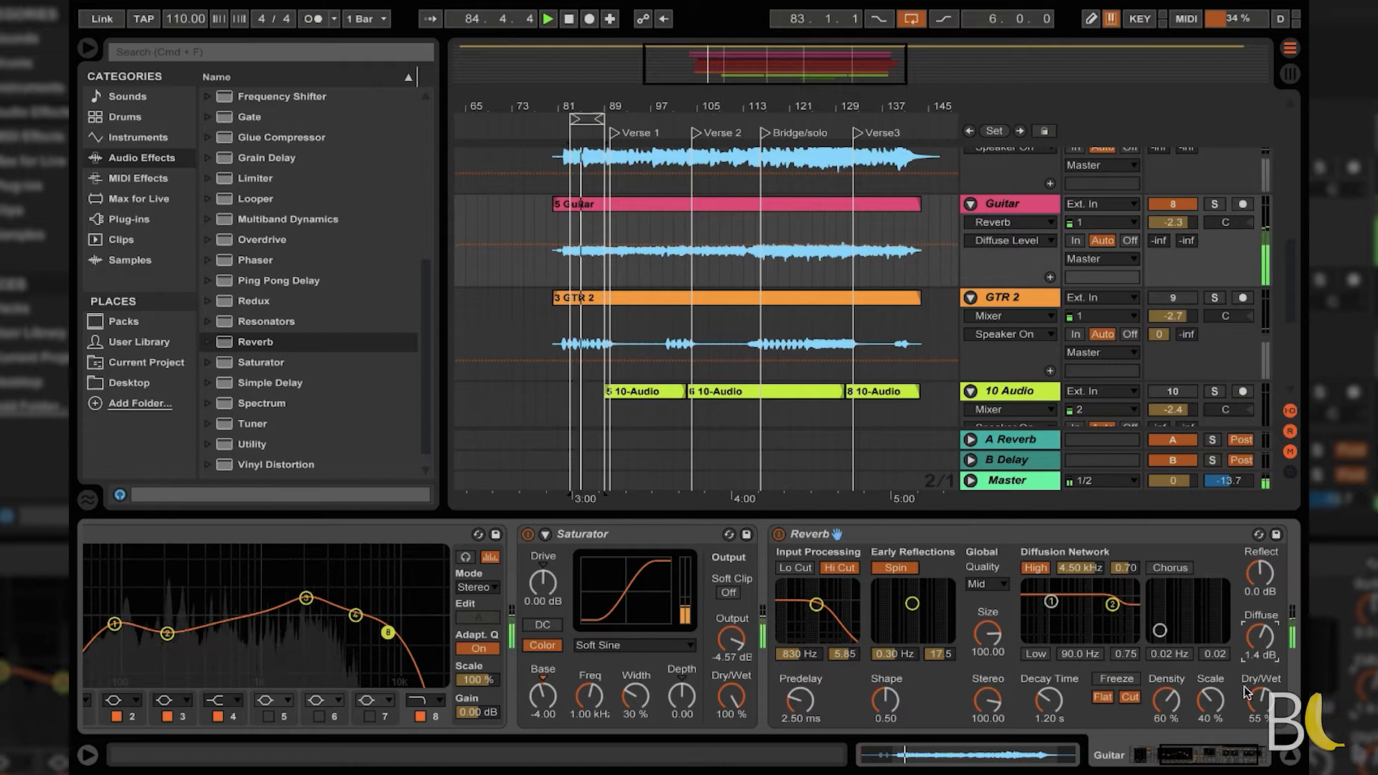
click(1180, 568)
drag(1260, 698, 1260, 724)
drag(1049, 700, 1048, 681)
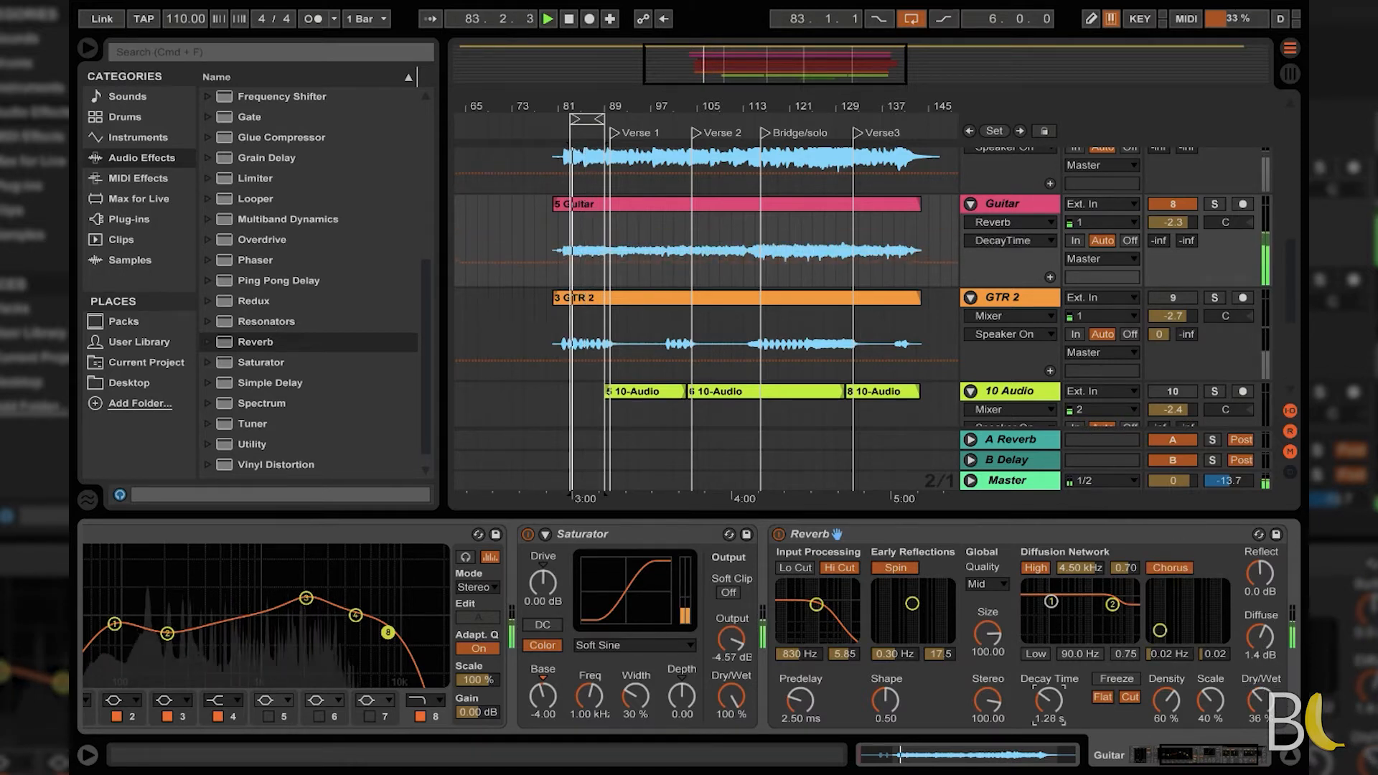
key(space)
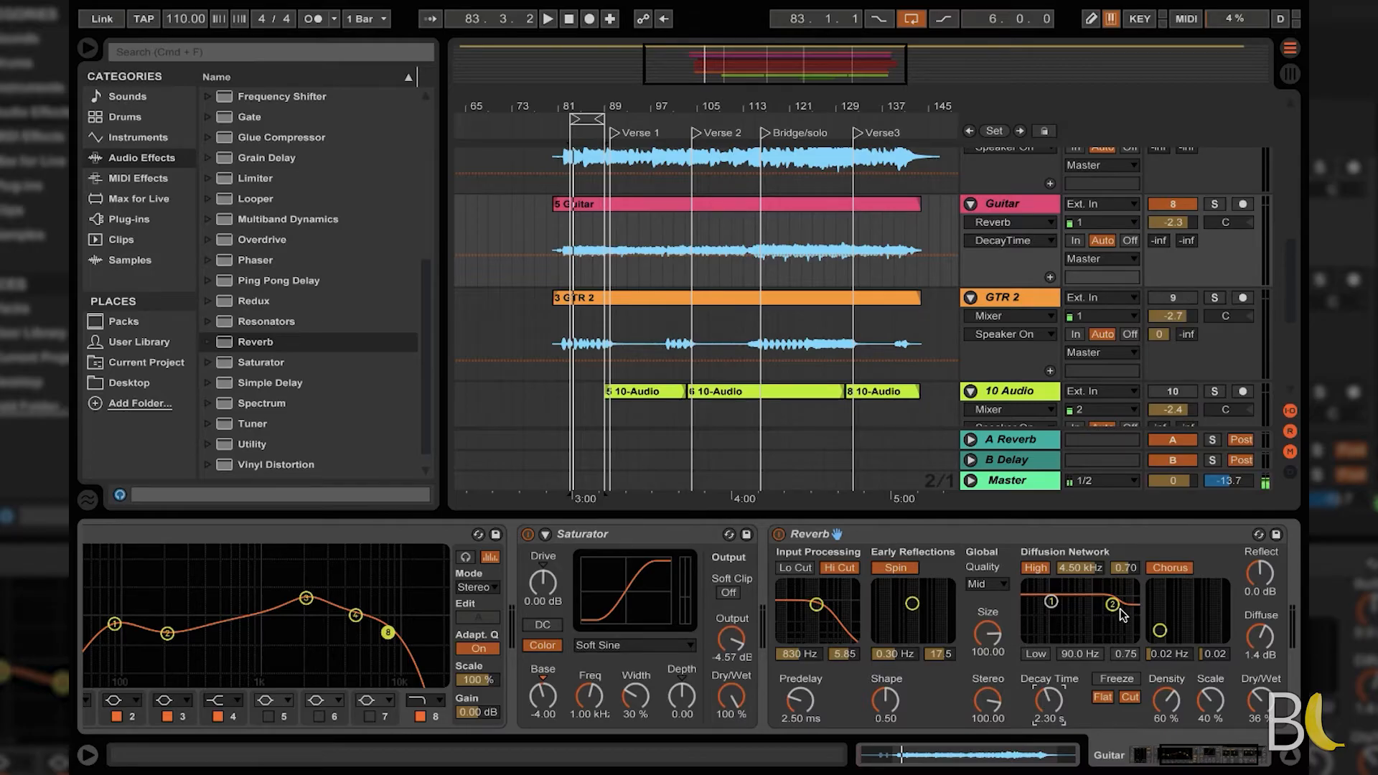
Step: Enable the Reverb's low shelf at 94.6 Hz and 0.67, reduce the room size to 33.75 and listen to the result
click(1036, 654)
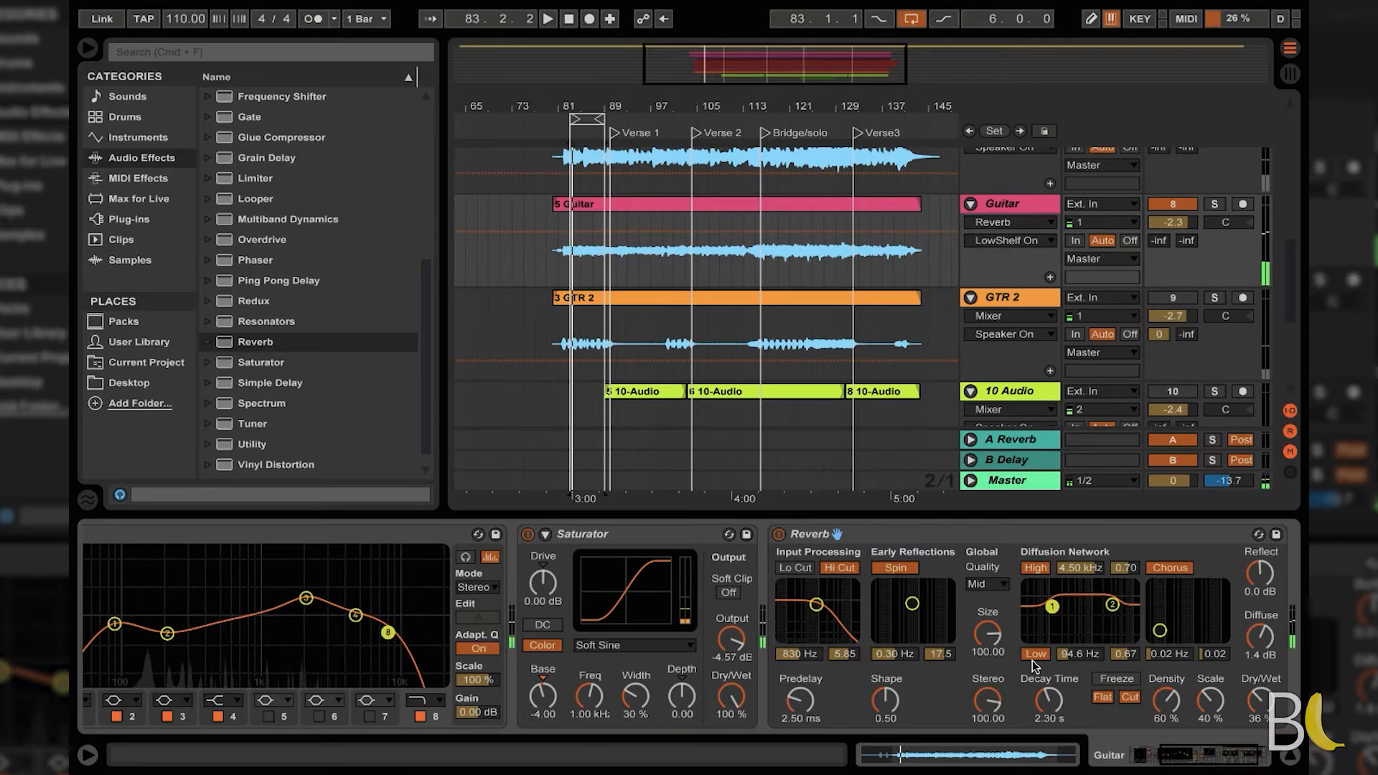
drag(987, 633, 988, 648)
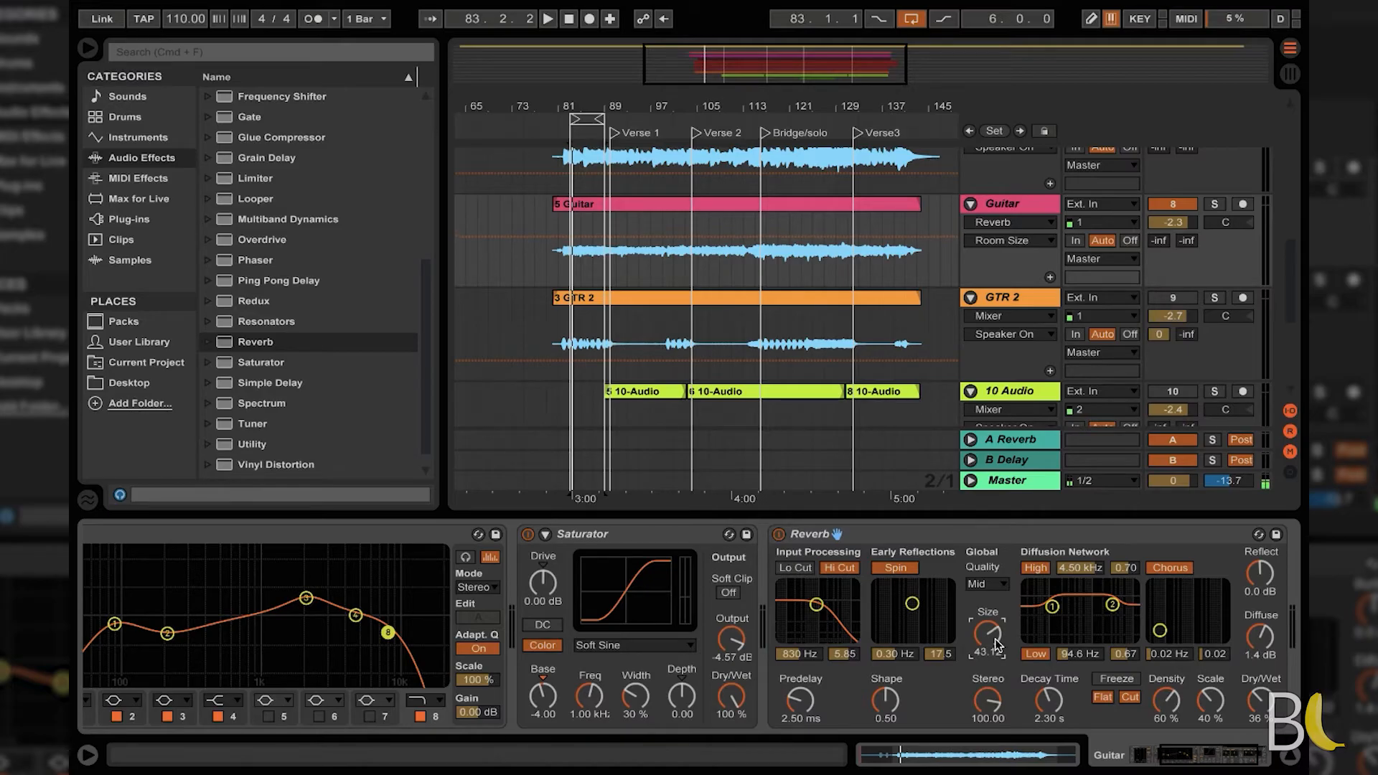
drag(987, 656, 995, 672)
key(space)
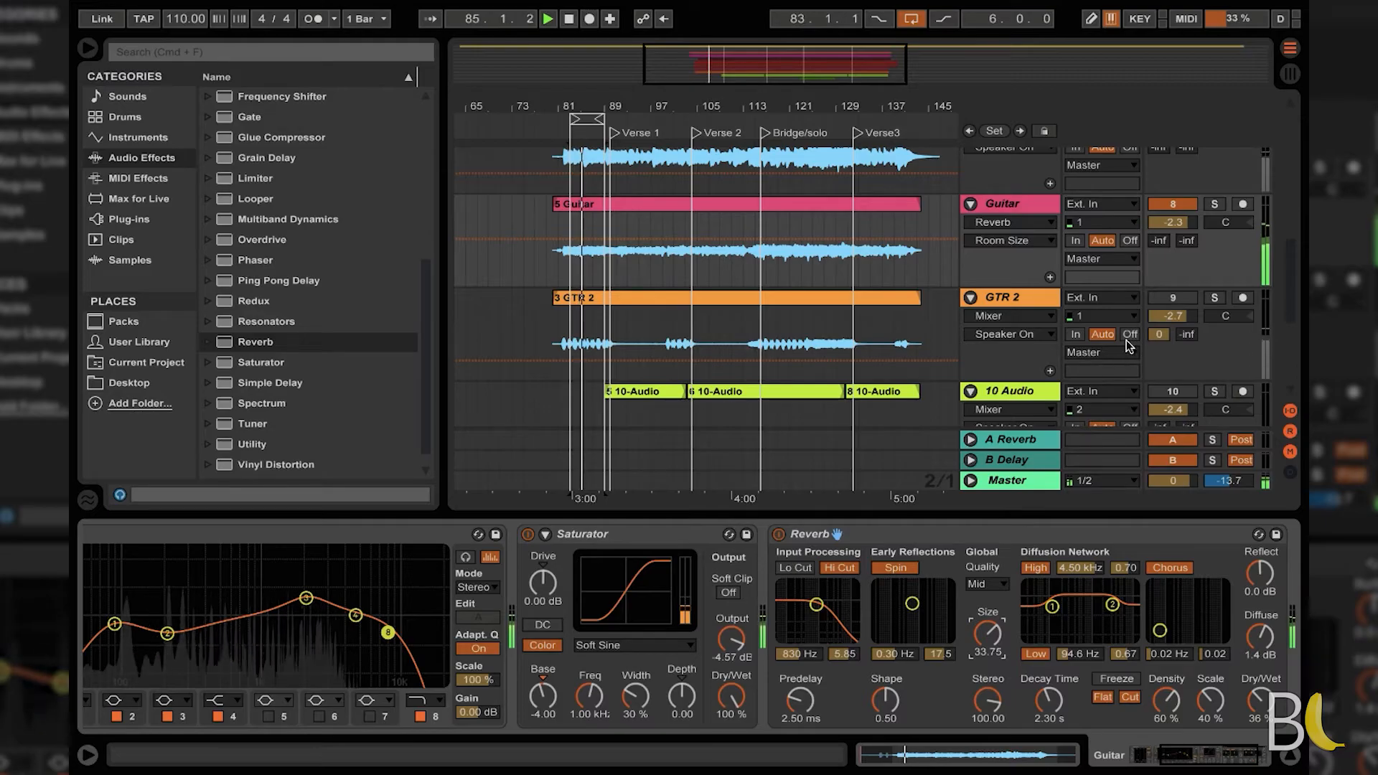
key(space)
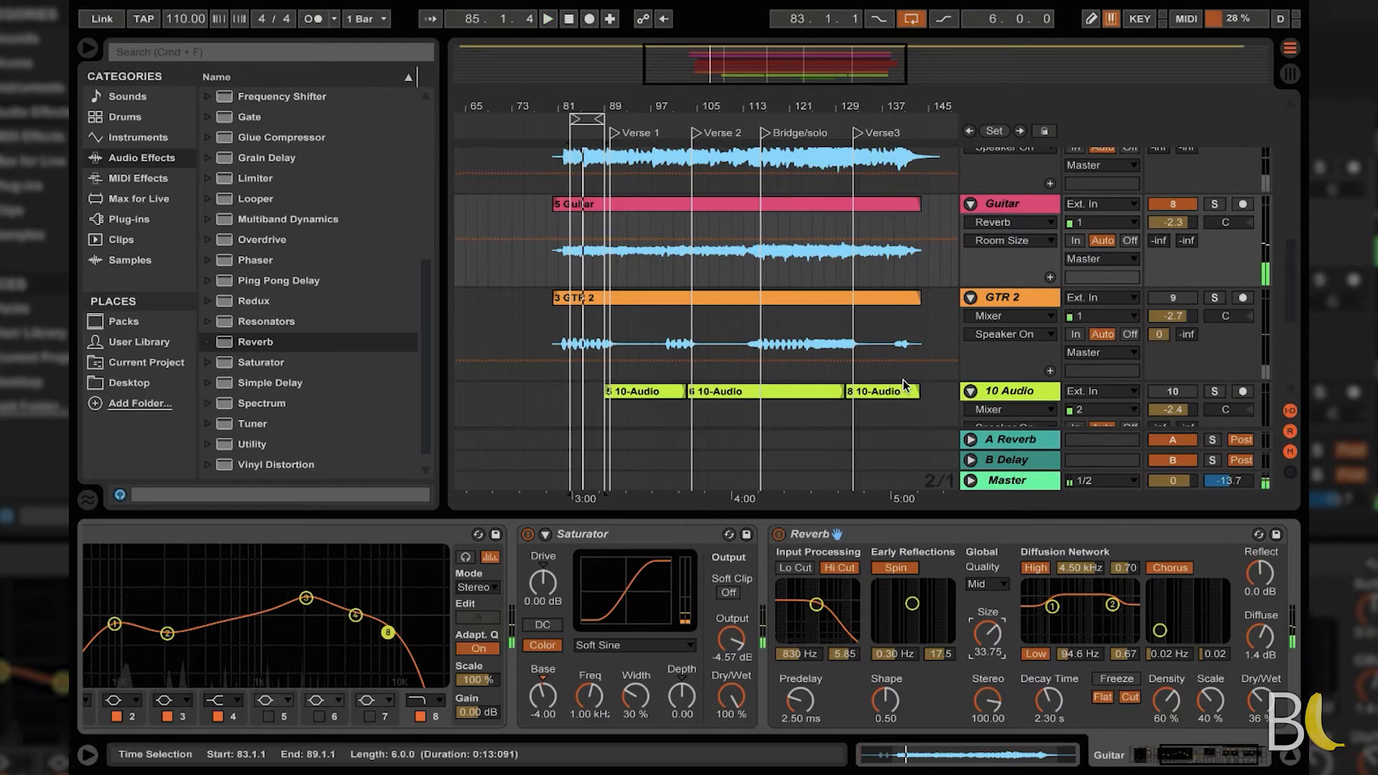
Step: Hide the browser and the effect chain to enlarge the arrangement, and duplicate the Guitar track
click(89, 49)
click(1292, 762)
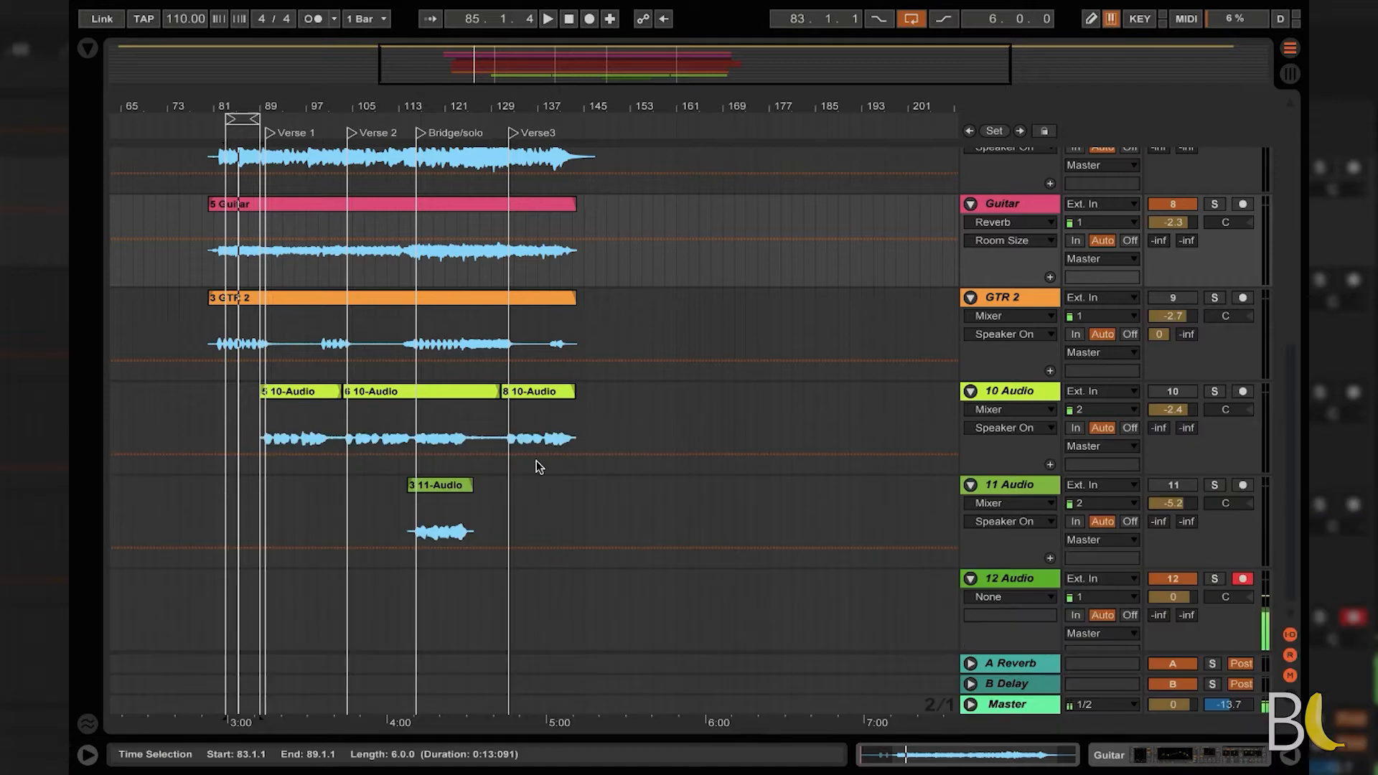
scroll(536, 461, left, 5)
scroll(536, 461, up, 1)
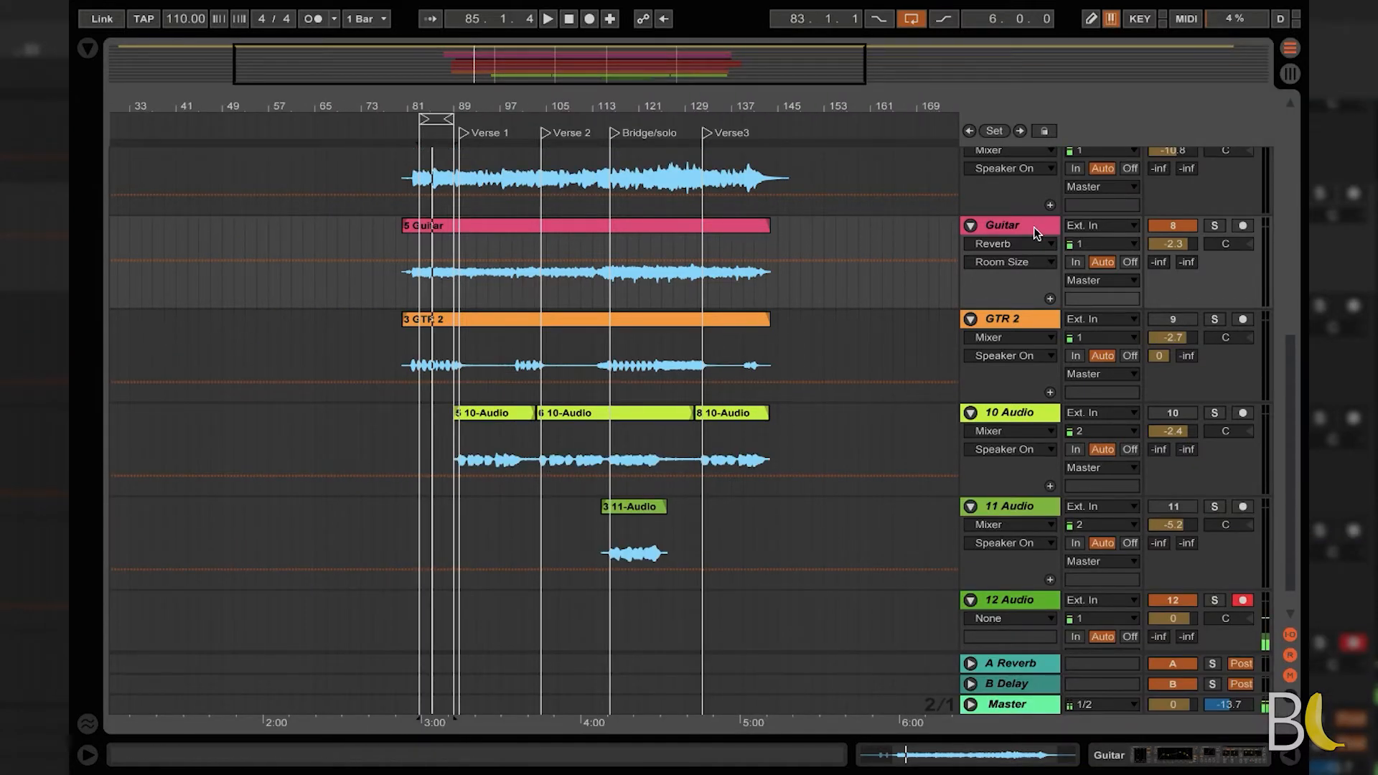
key(ctrl+d)
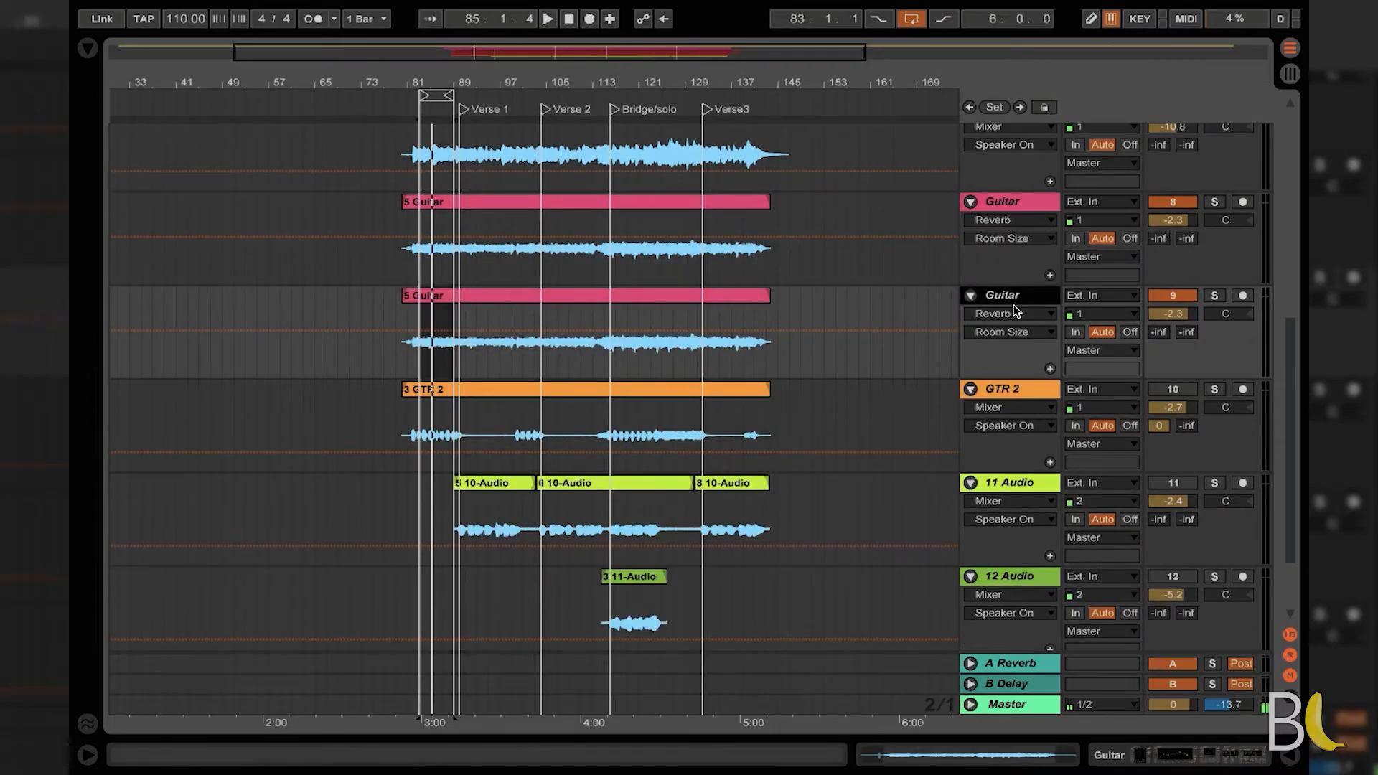
Step: Turn the grid off and shift the duplicated Guitar clip slightly earlier than the original
right_click(648, 320)
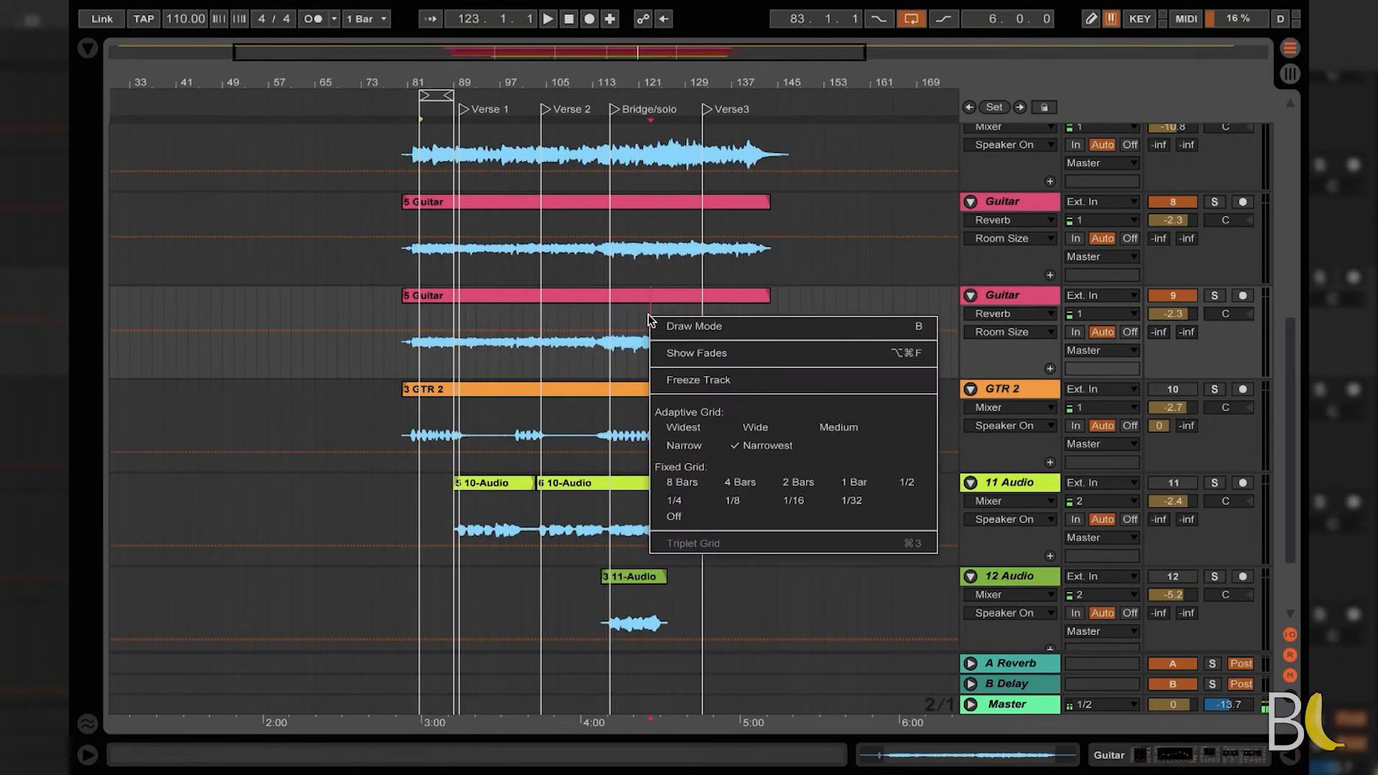
click(671, 521)
drag(423, 81, 423, 294)
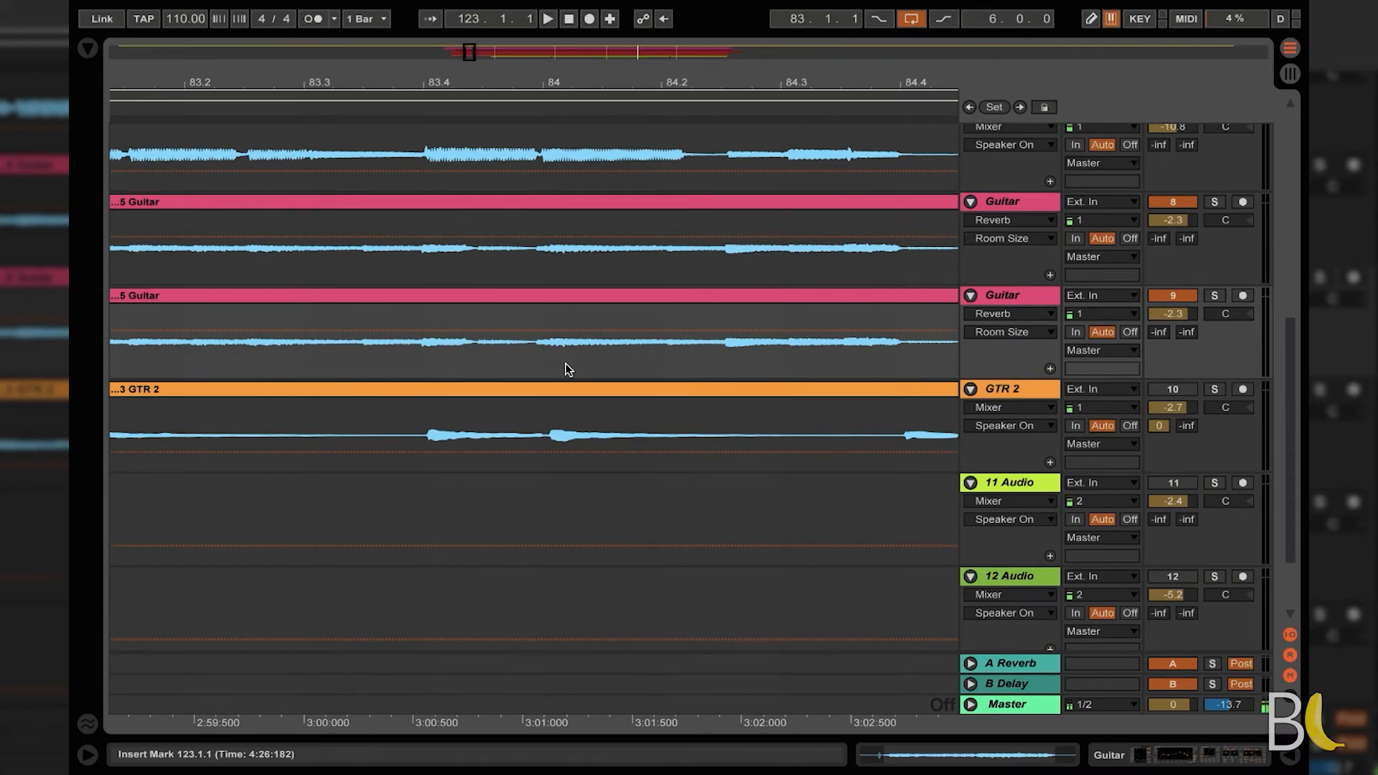
drag(417, 82, 417, 172)
click(526, 296)
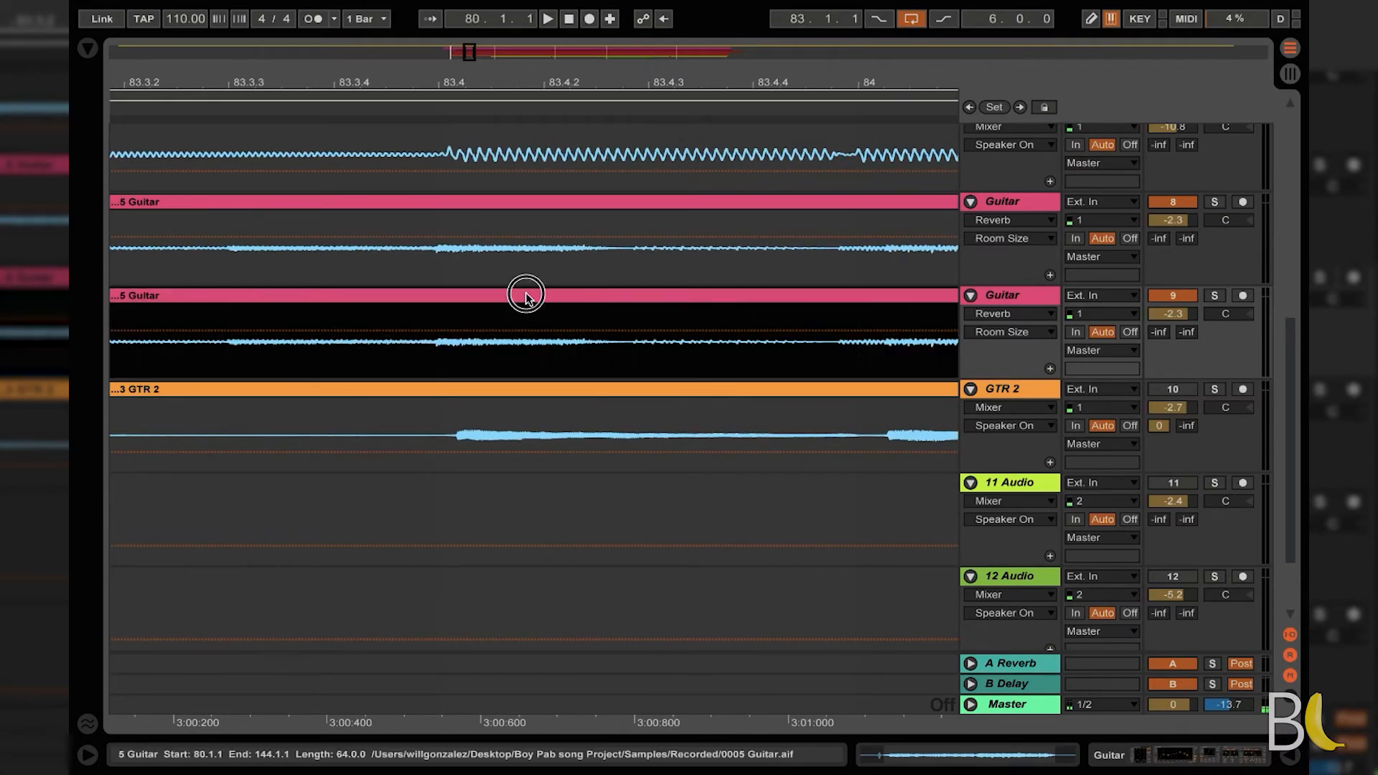
drag(523, 294, 513, 295)
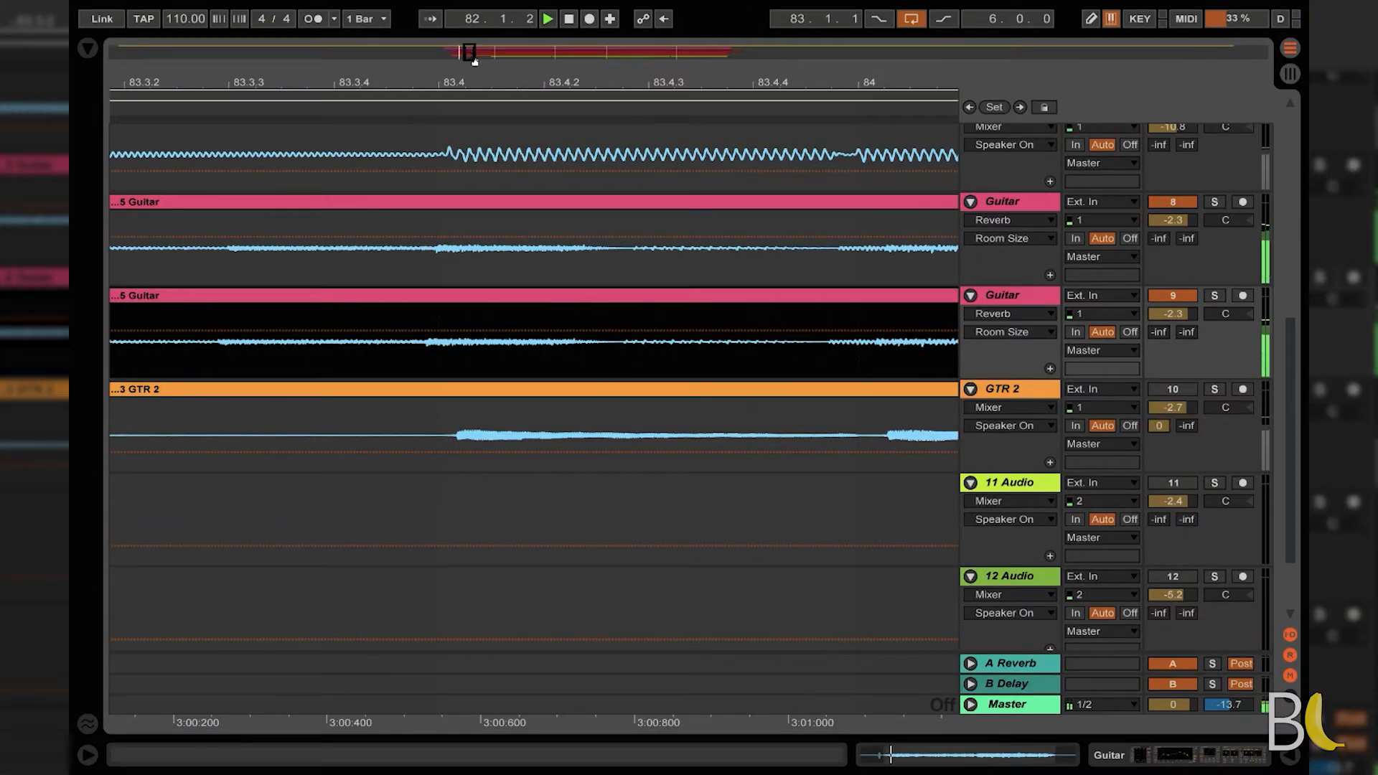
Step: Pan the original Guitar track to 50L and the duplicate to 50R, and lower both tracks' volume to -7.0 dB
key(Tab)
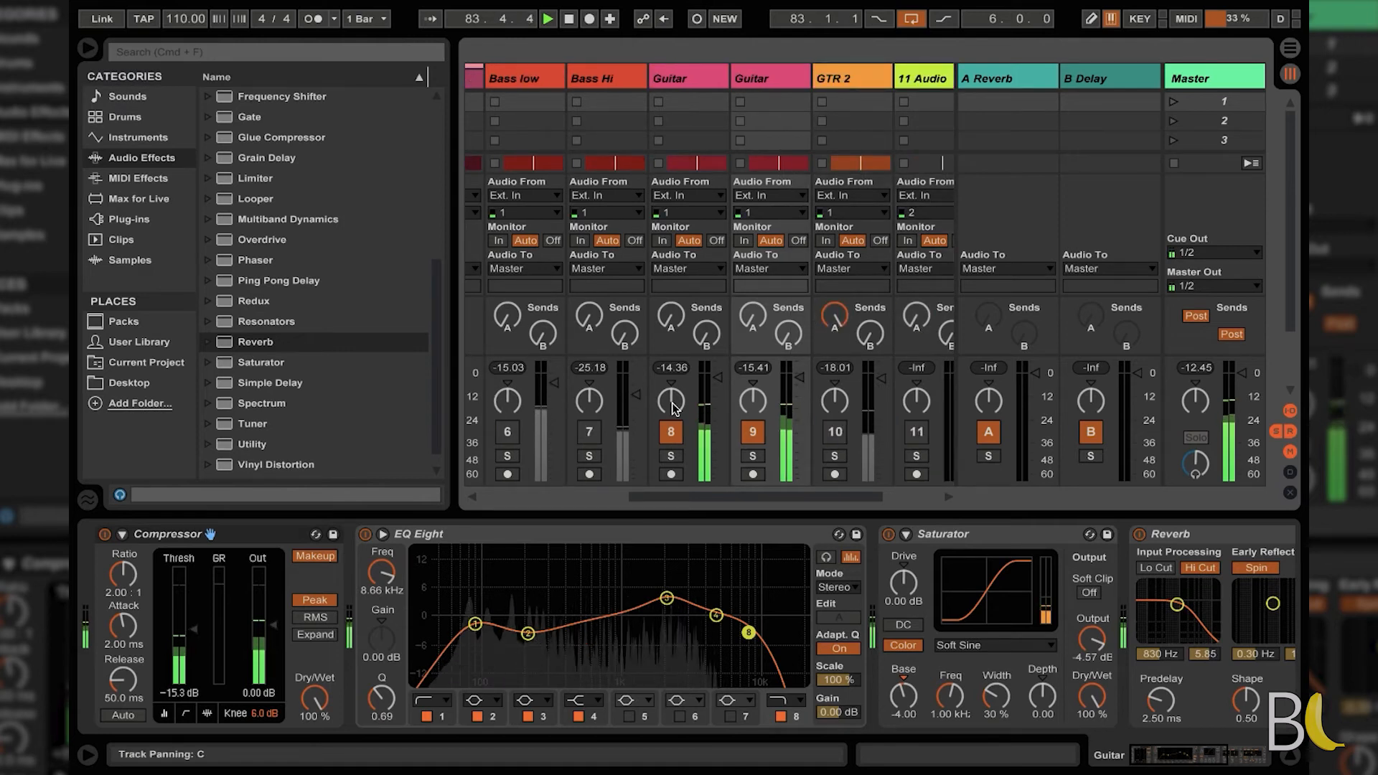
drag(673, 408, 673, 445)
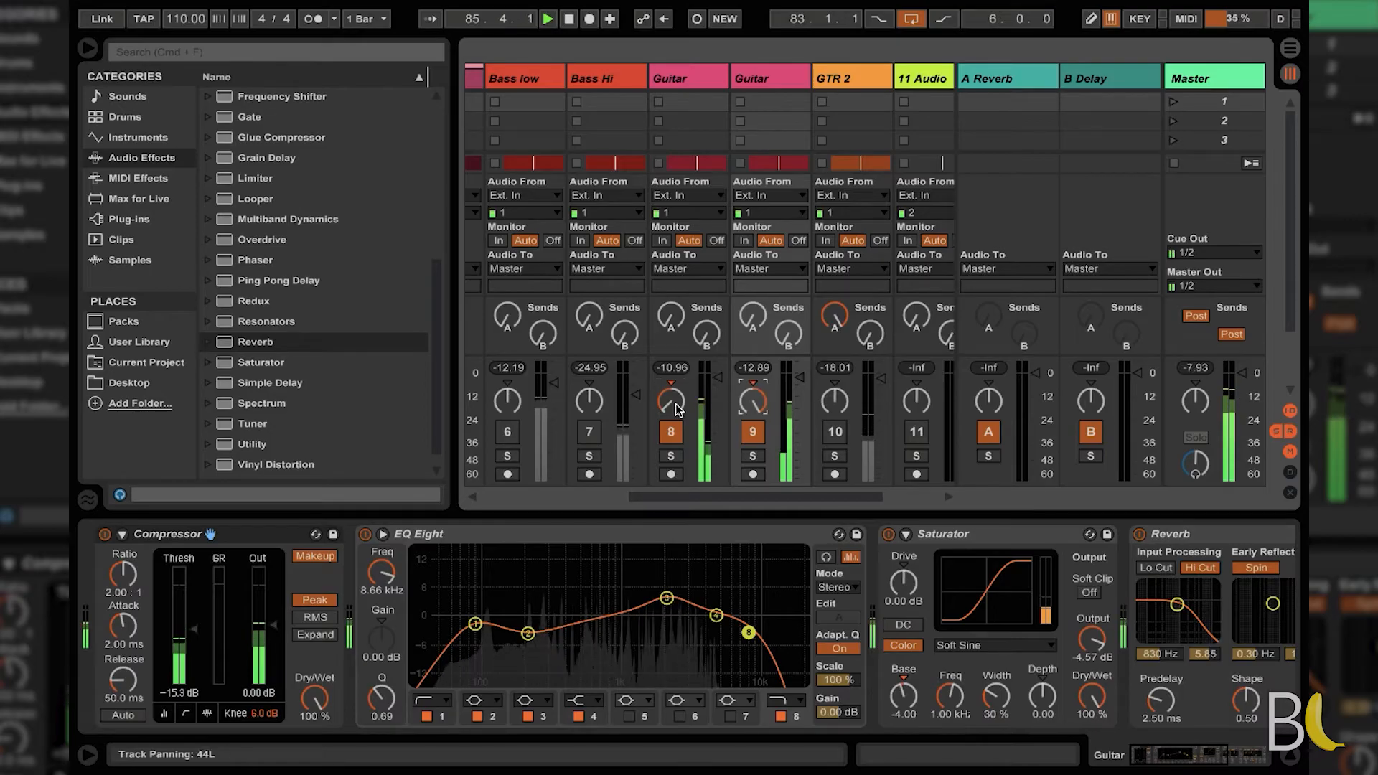
click(709, 76)
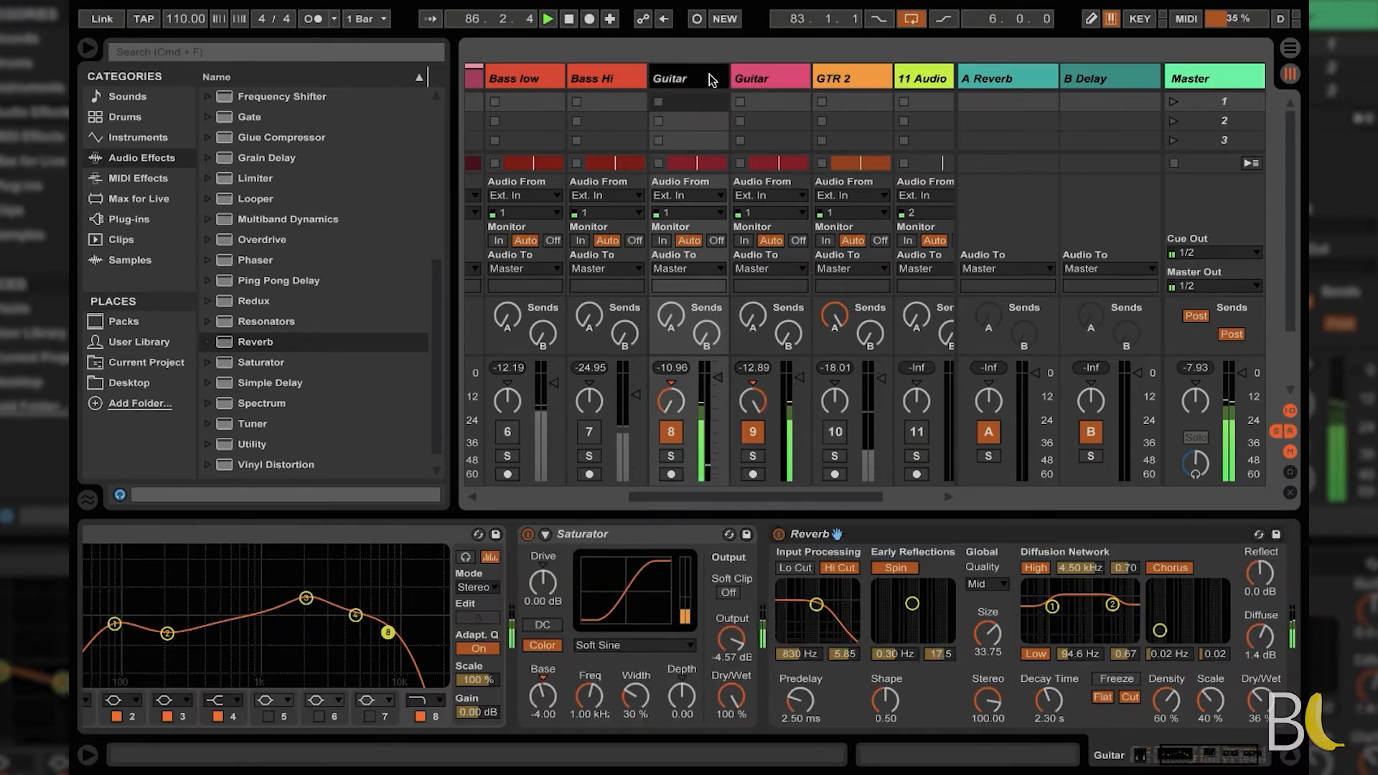
shift+click(765, 75)
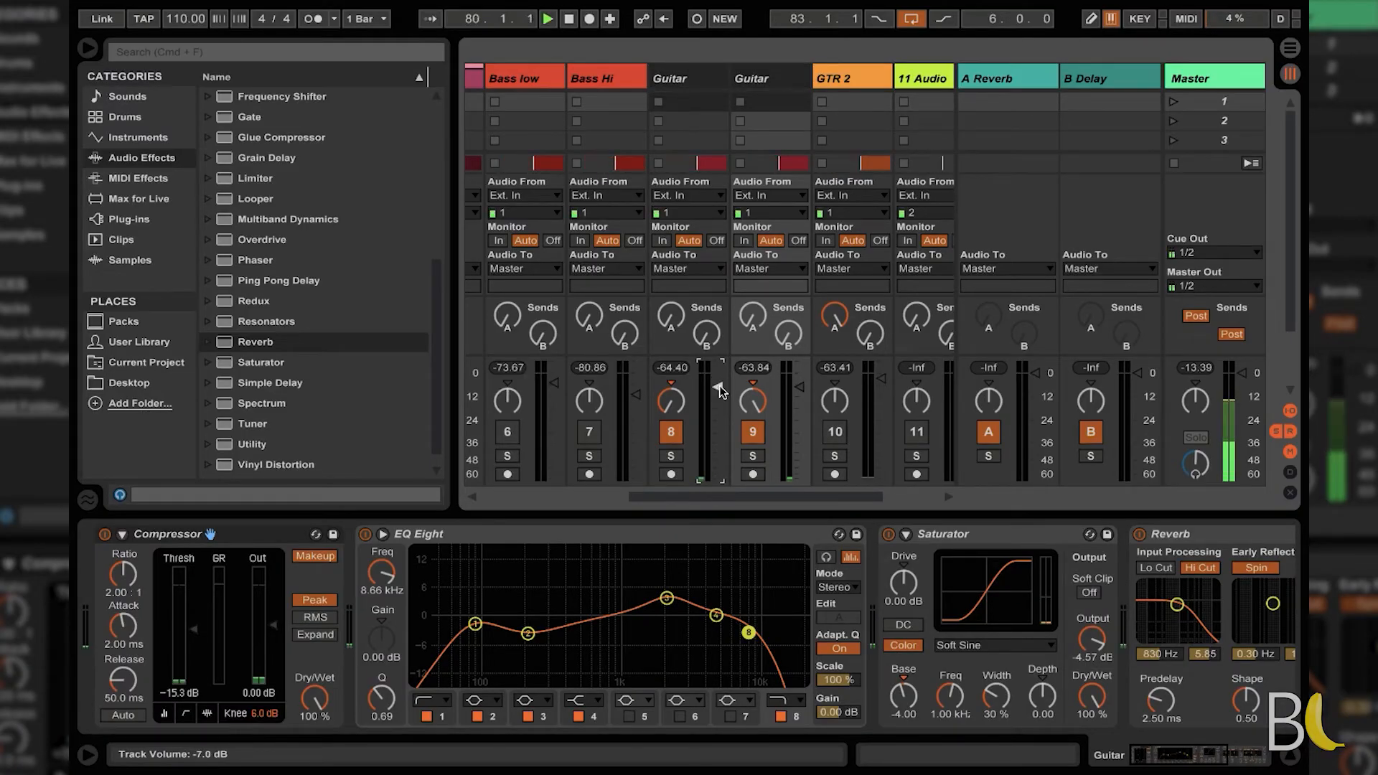
Step: Return to the arrangement, play the song and set the adaptive grid back to Narrowest
key(Tab)
click(424, 362)
key(space)
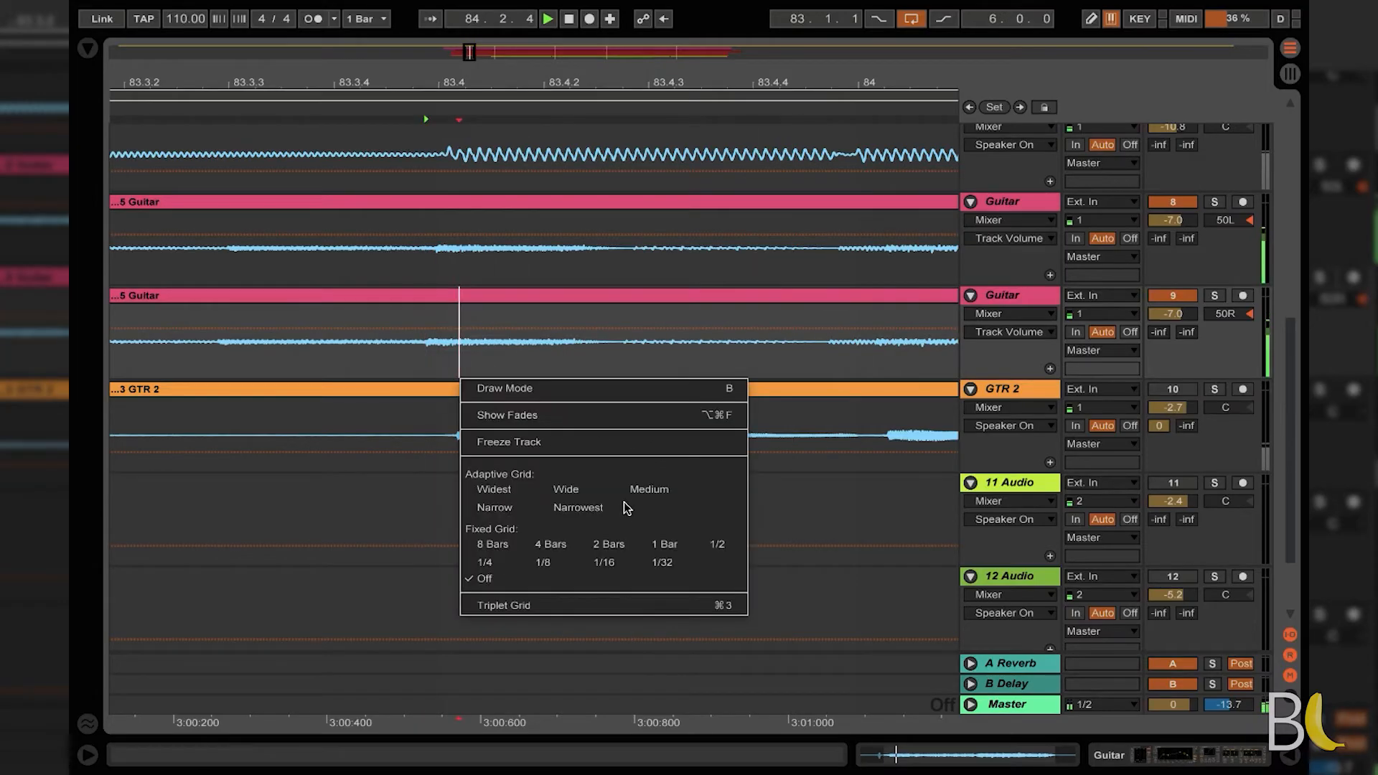
click(606, 508)
Step: Switch the Bass Hi and Bass low tracks back on to hear them with the two guitars
drag(473, 62, 431, 36)
scroll(849, 283, right, 5)
scroll(849, 282, up, 3)
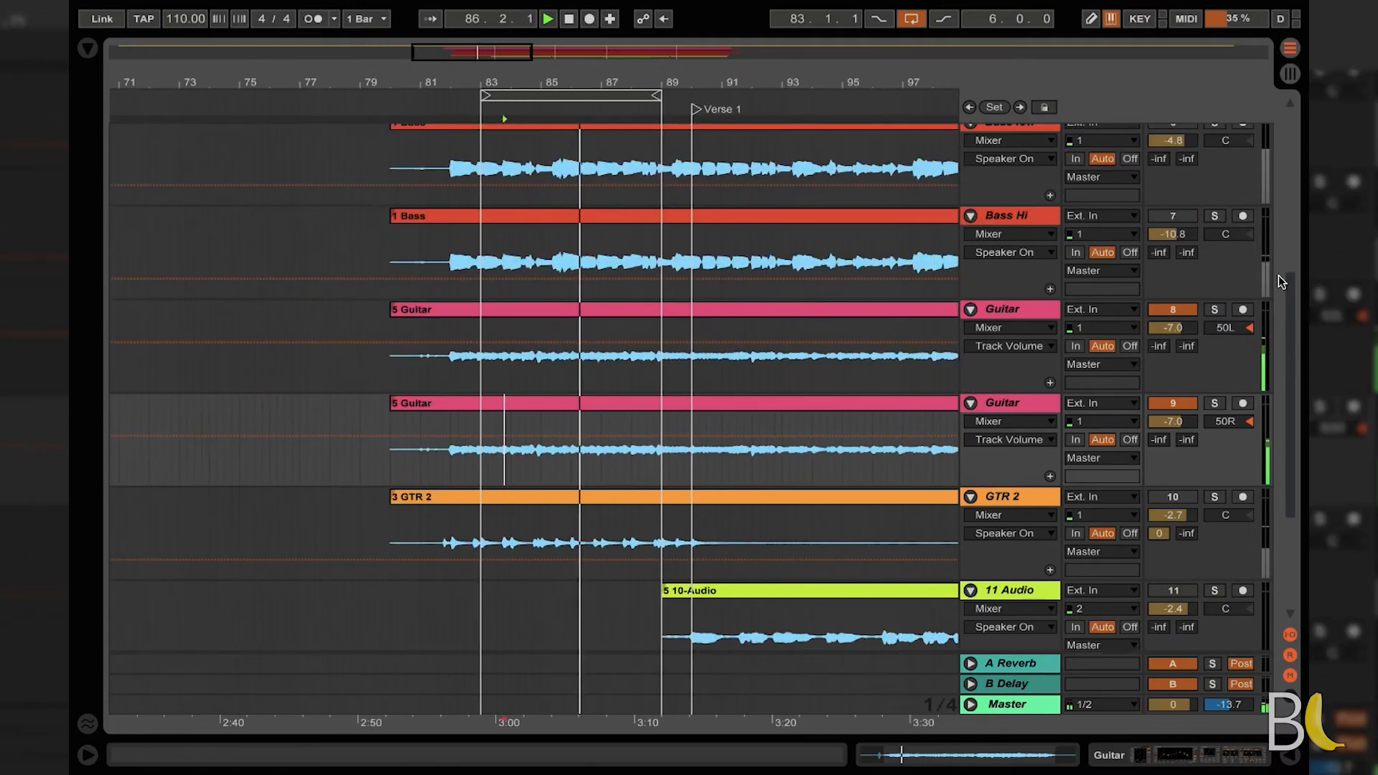
scroll(1187, 219, up, 3)
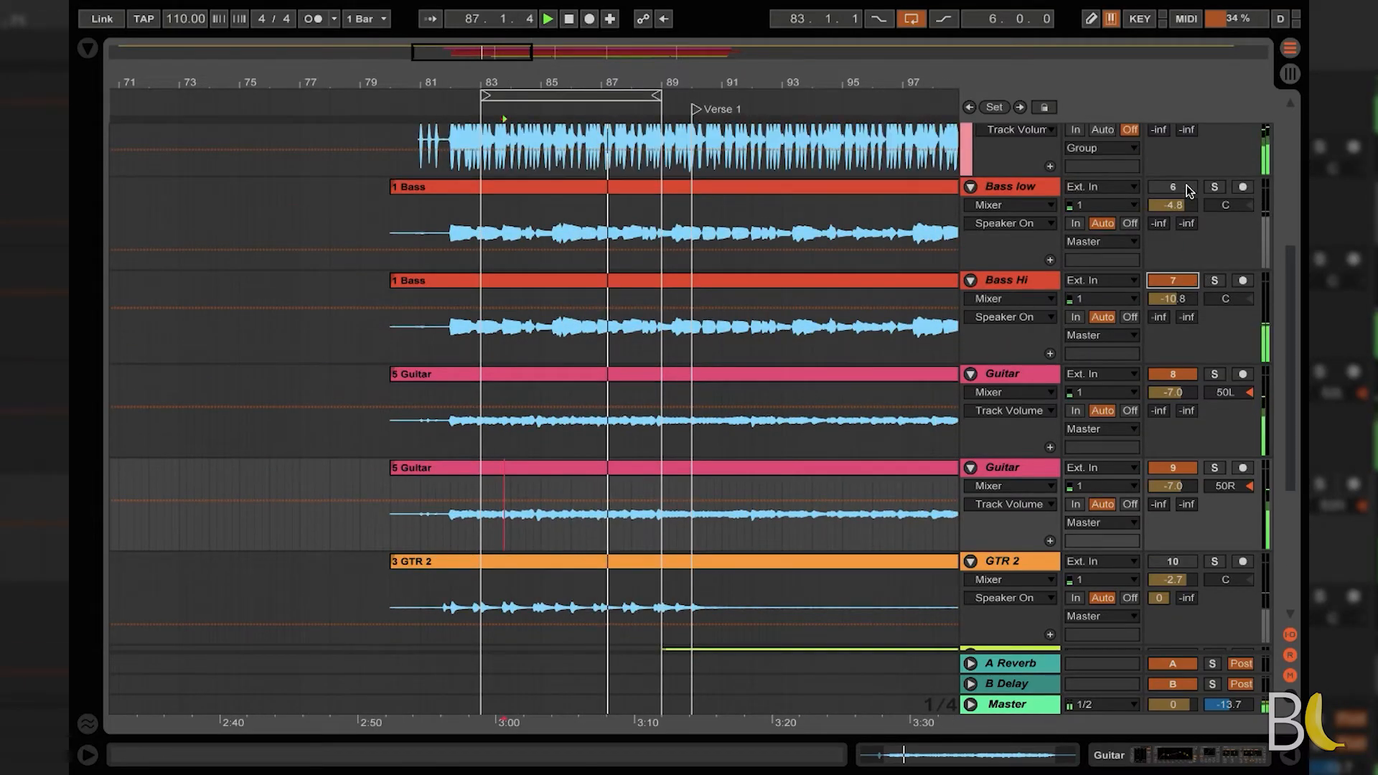
click(1187, 188)
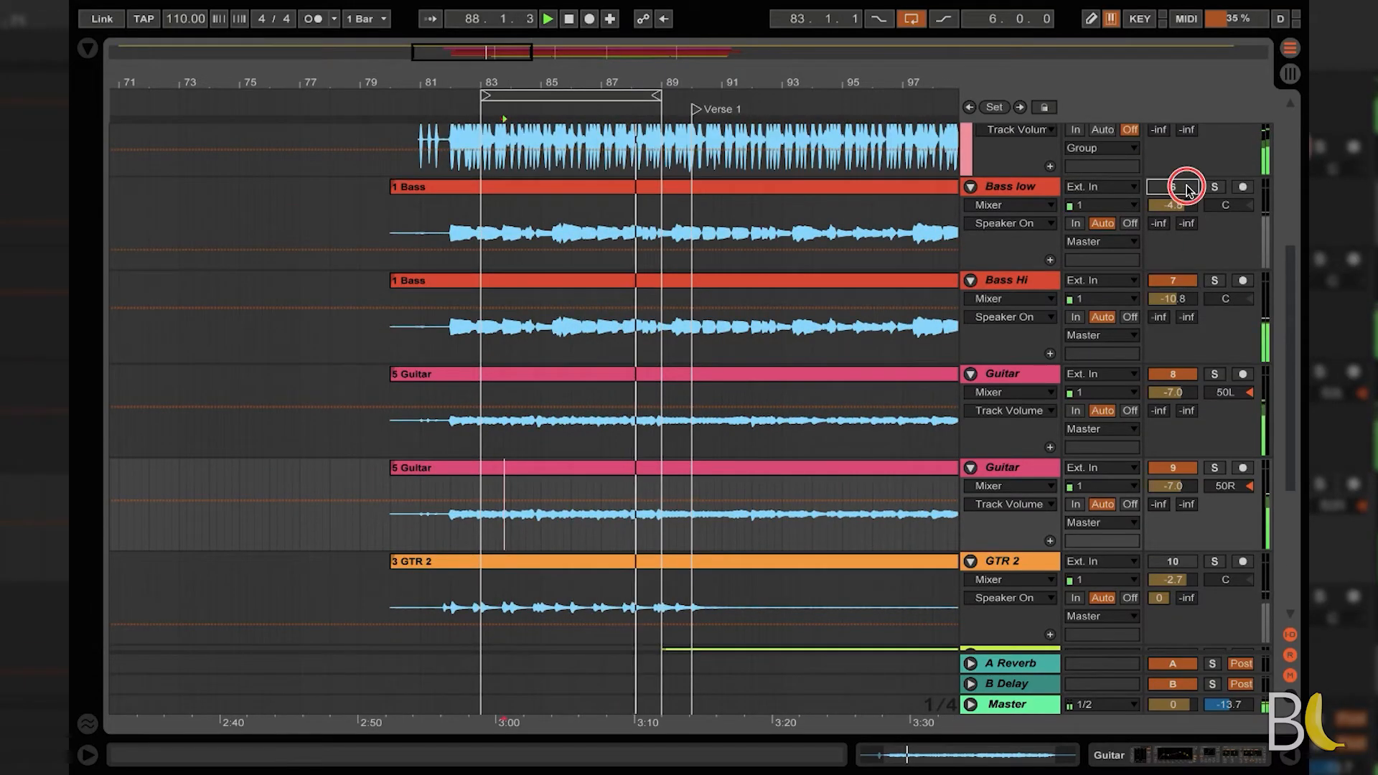
Step: Select both Guitar tracks together and lower their volume to -9.0 dB
scroll(831, 399, up, 4)
scroll(831, 399, right, 4)
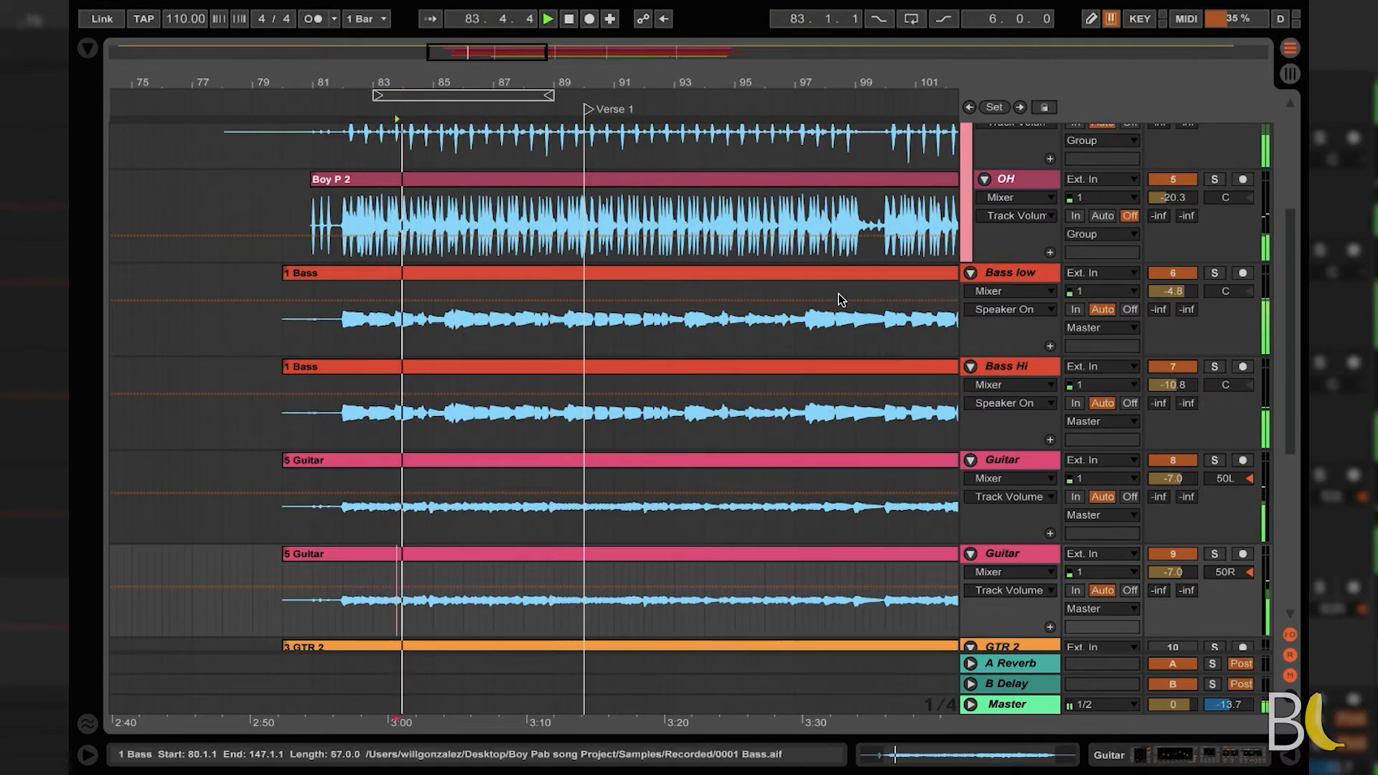
scroll(836, 309, up, 10)
scroll(836, 308, right, 2)
scroll(835, 321, right, 1)
scroll(1050, 330, down, 14)
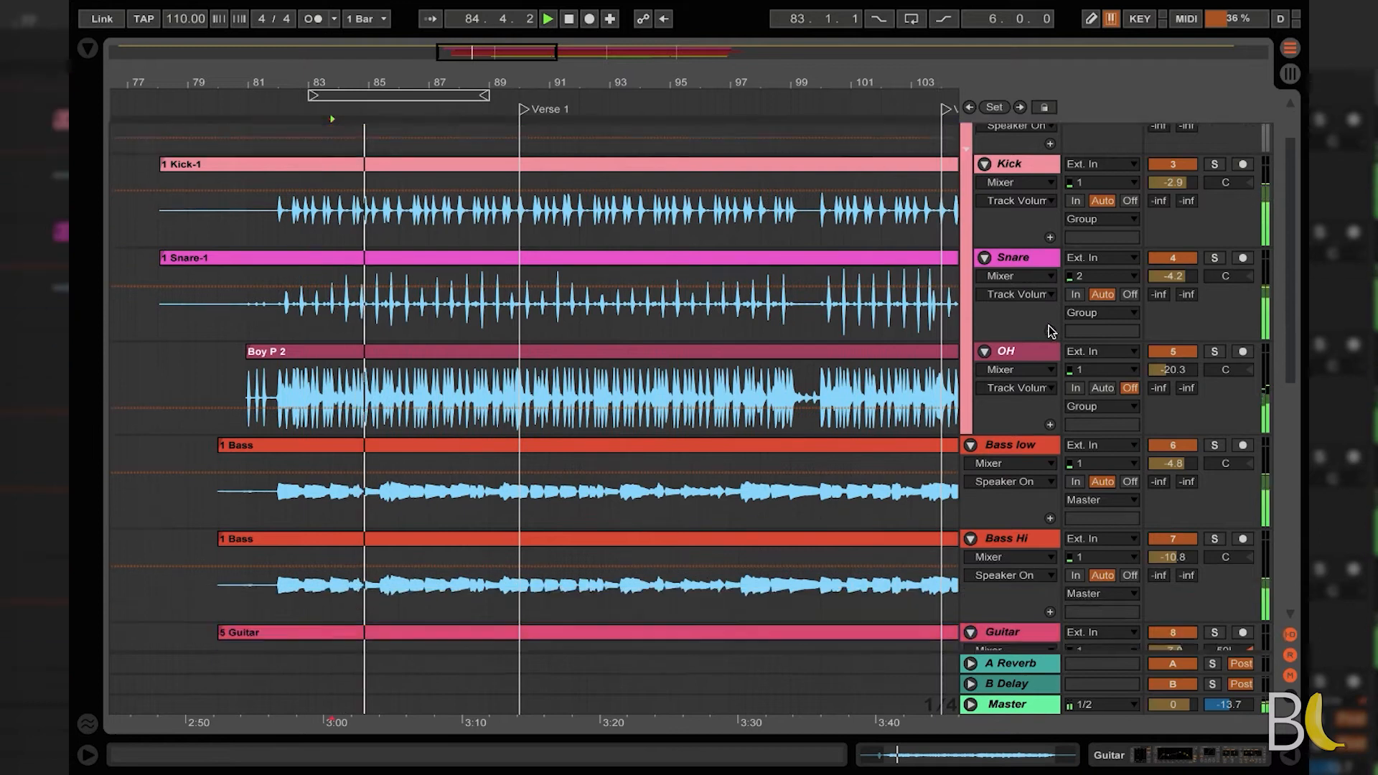
click(994, 352)
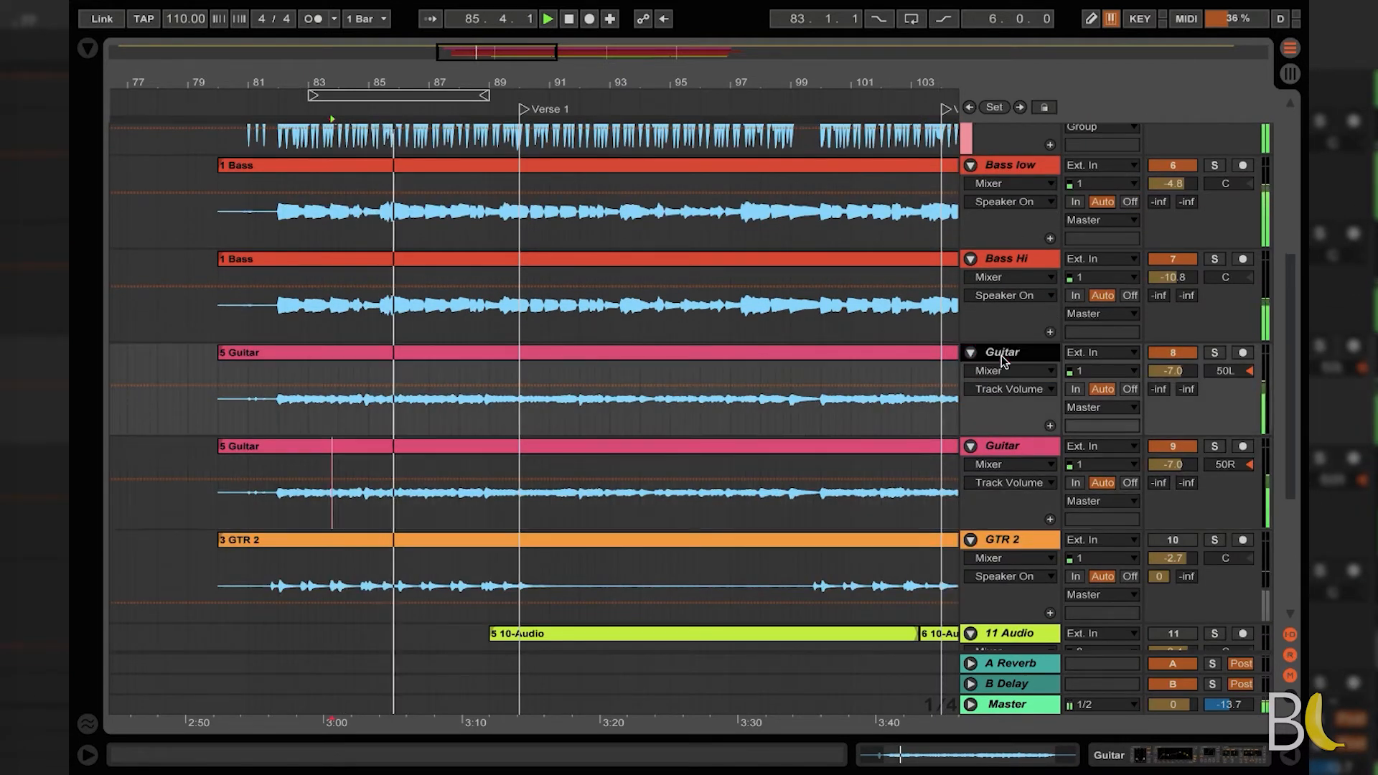
shift+click(1001, 448)
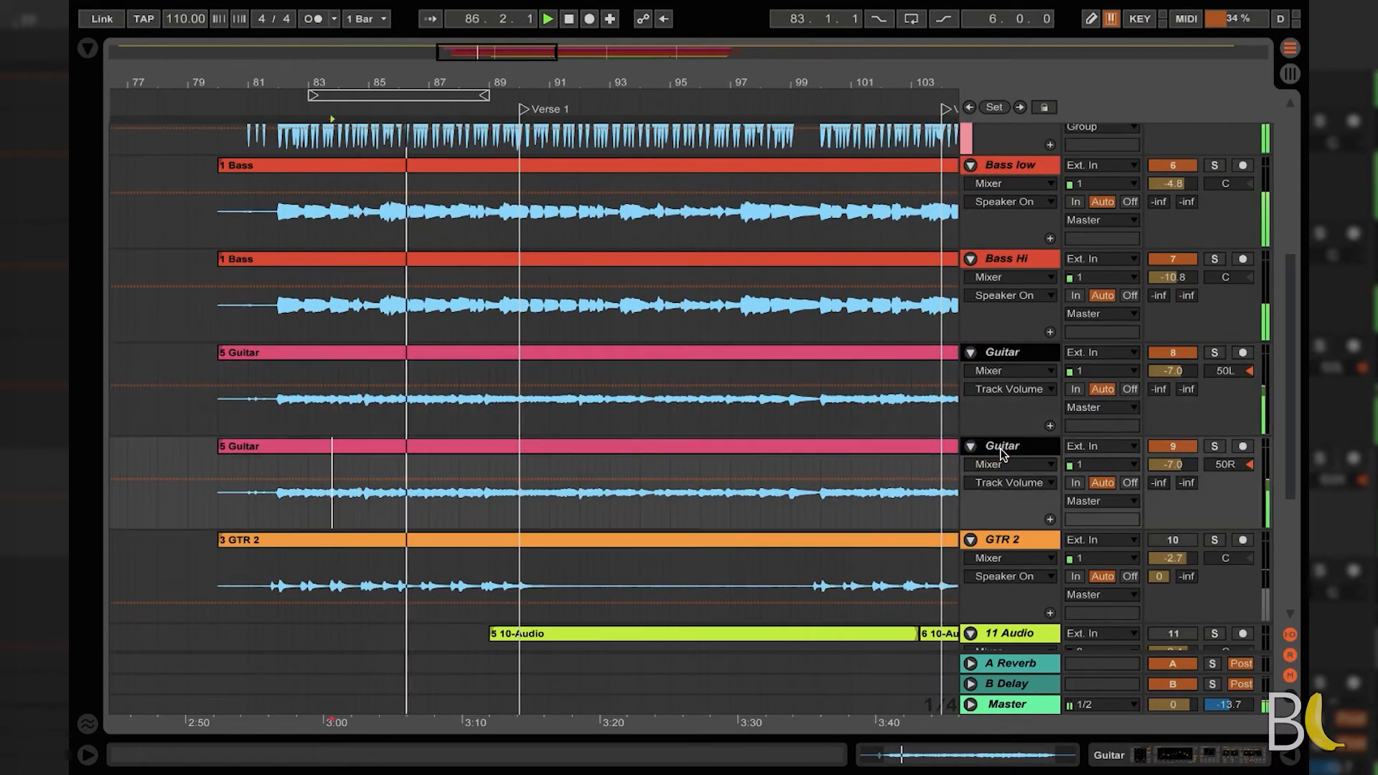
click(1173, 371)
drag(1173, 372, 1174, 386)
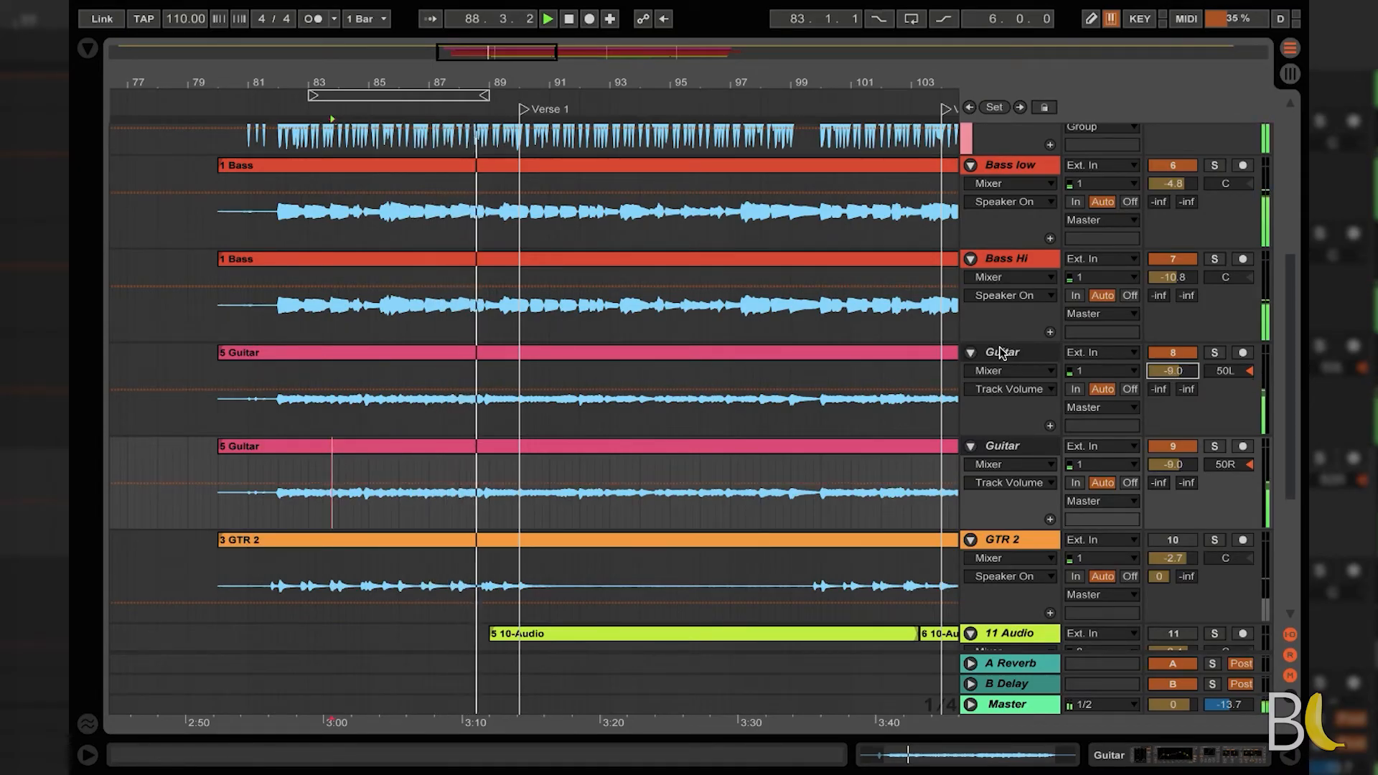
Step: Switch the DRUMS group back on and rebalance the levels: DRUMS at -4.2 dB, Kick at -3.7 dB and Snare at -5.5 dB
scroll(1003, 352, down, 2)
scroll(999, 347, up, 12)
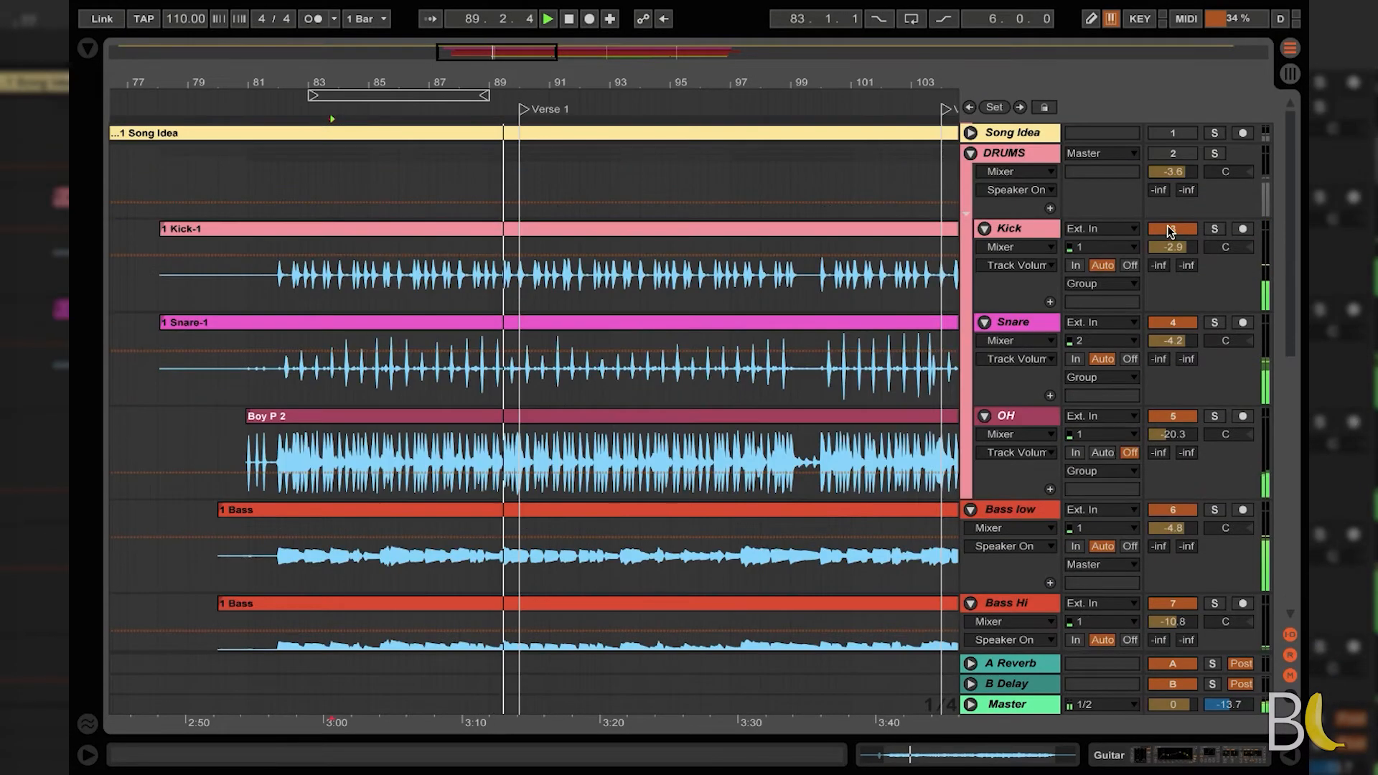
click(1174, 172)
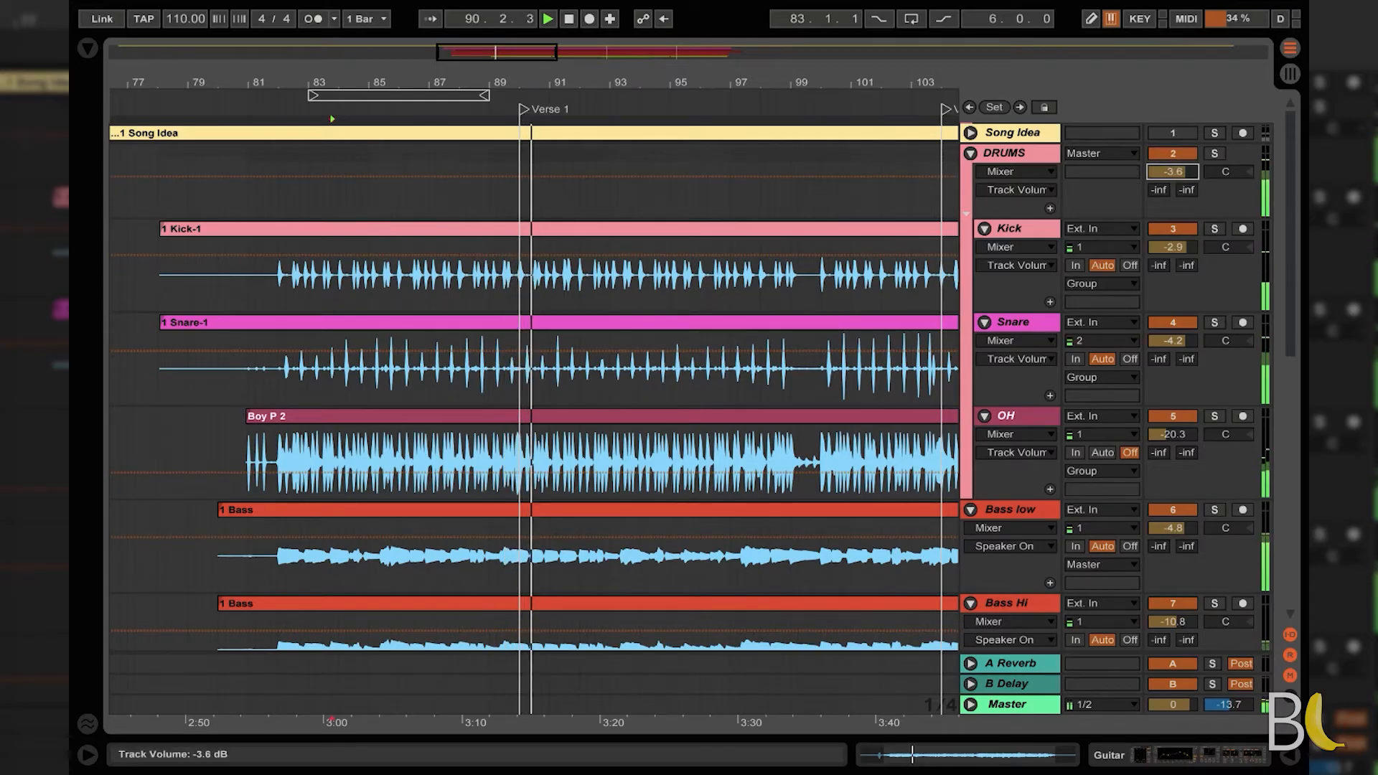
drag(1182, 339, 1183, 346)
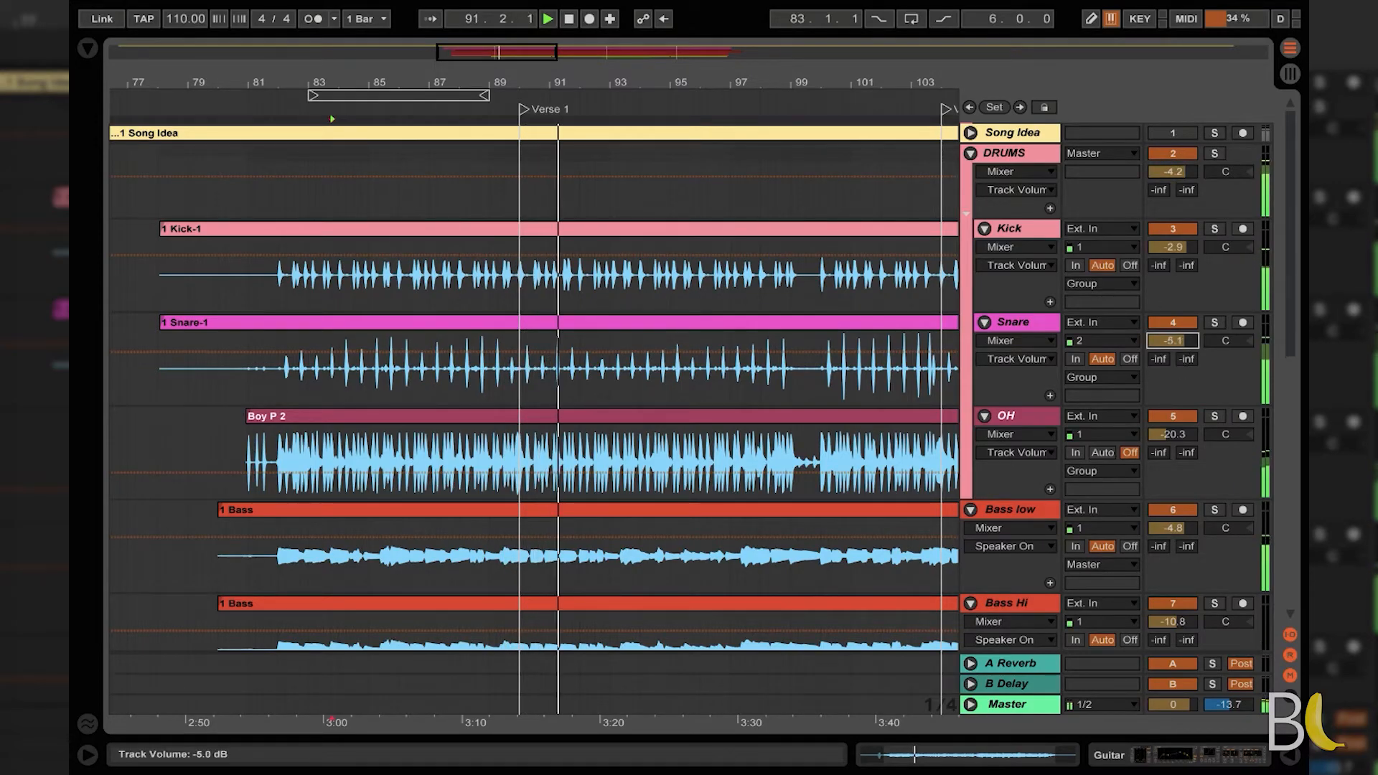
click(1181, 247)
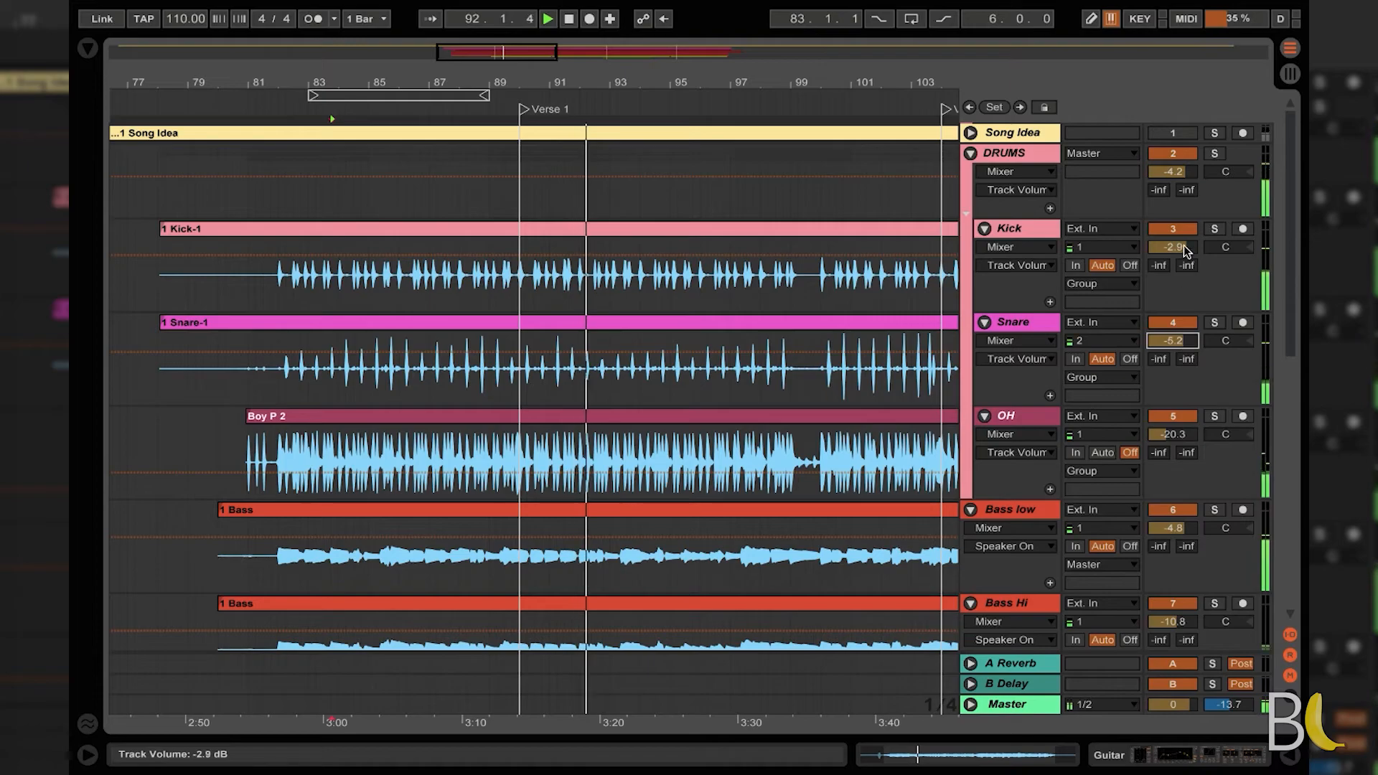
drag(1180, 247, 1181, 252)
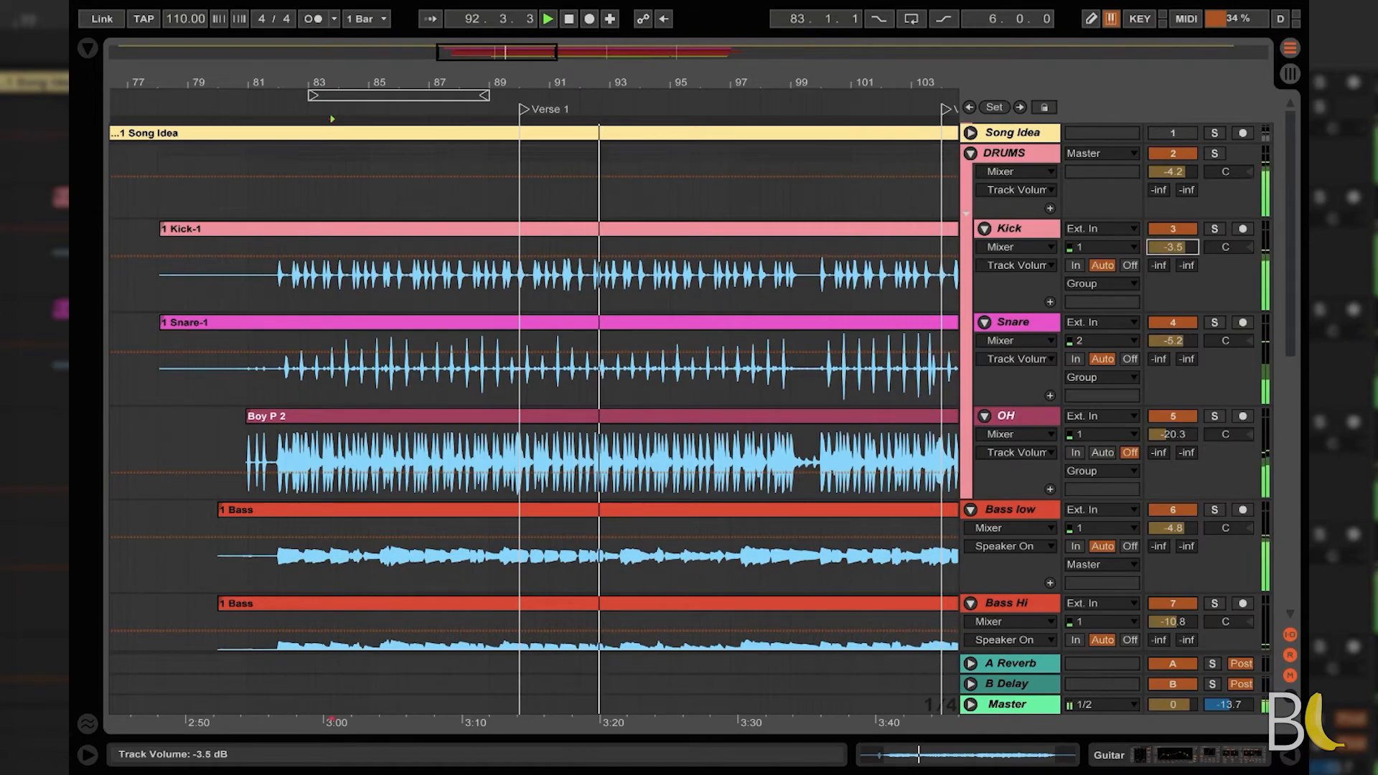
click(1175, 343)
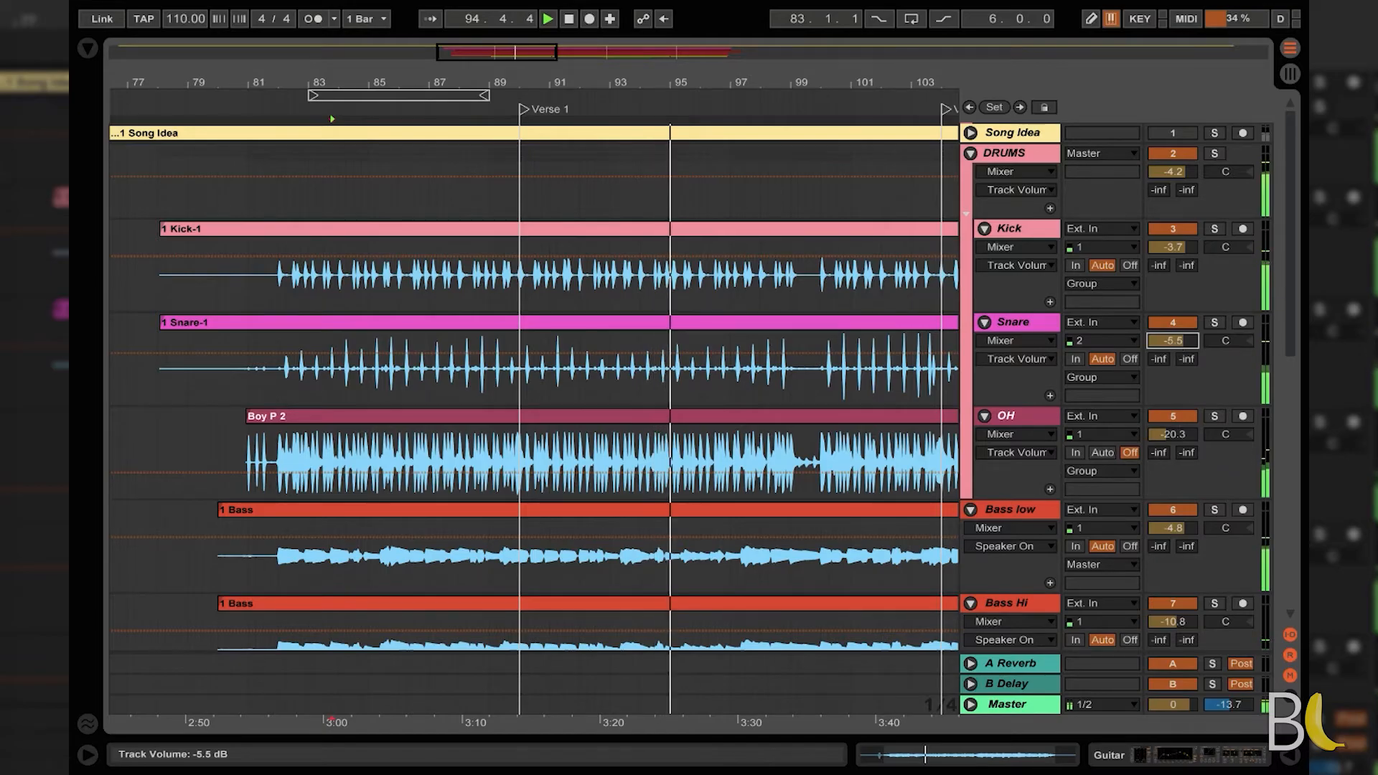
Step: Lower the Bass Hi track's volume to -11.1 dB and check it by briefly muting and soloing the track
scroll(796, 466, down, 10)
scroll(801, 470, up, 3)
scroll(801, 469, up, 5)
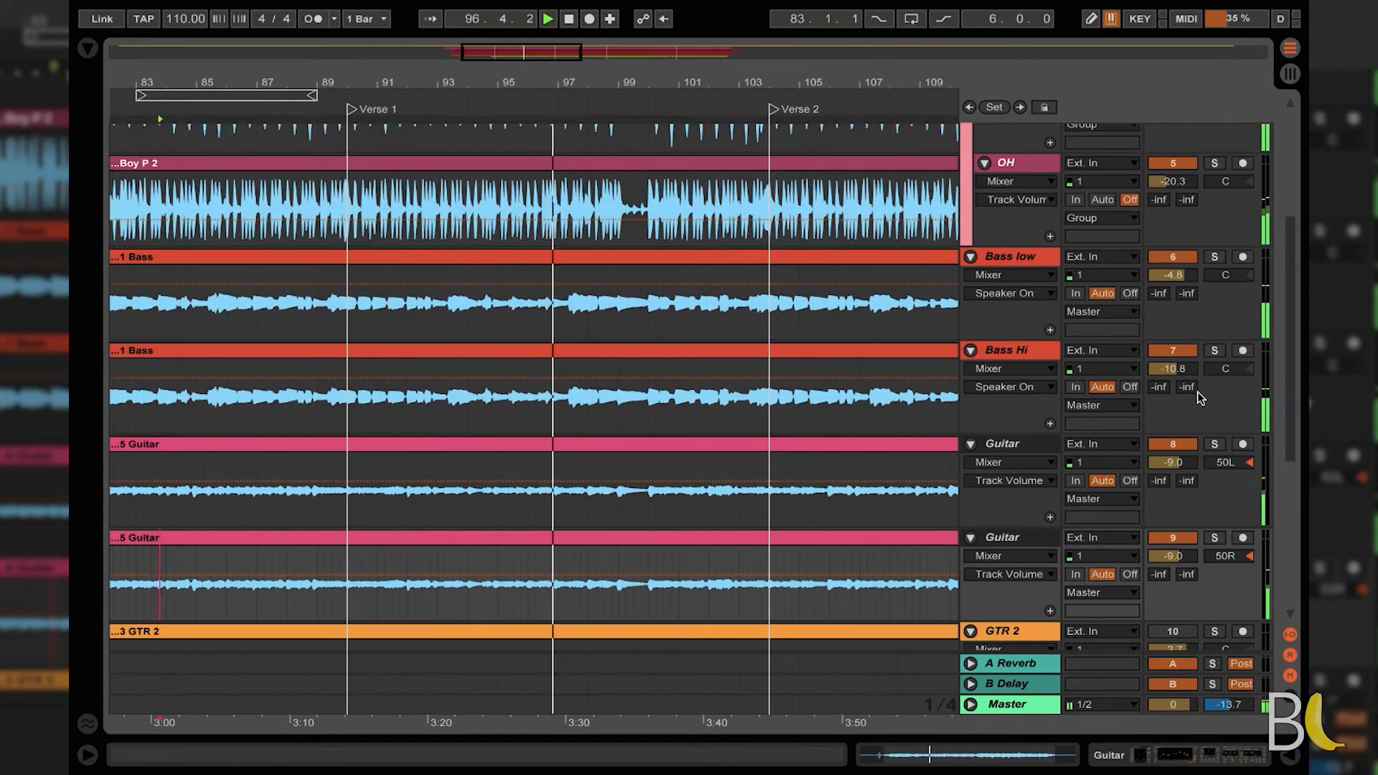
drag(1180, 368, 1181, 371)
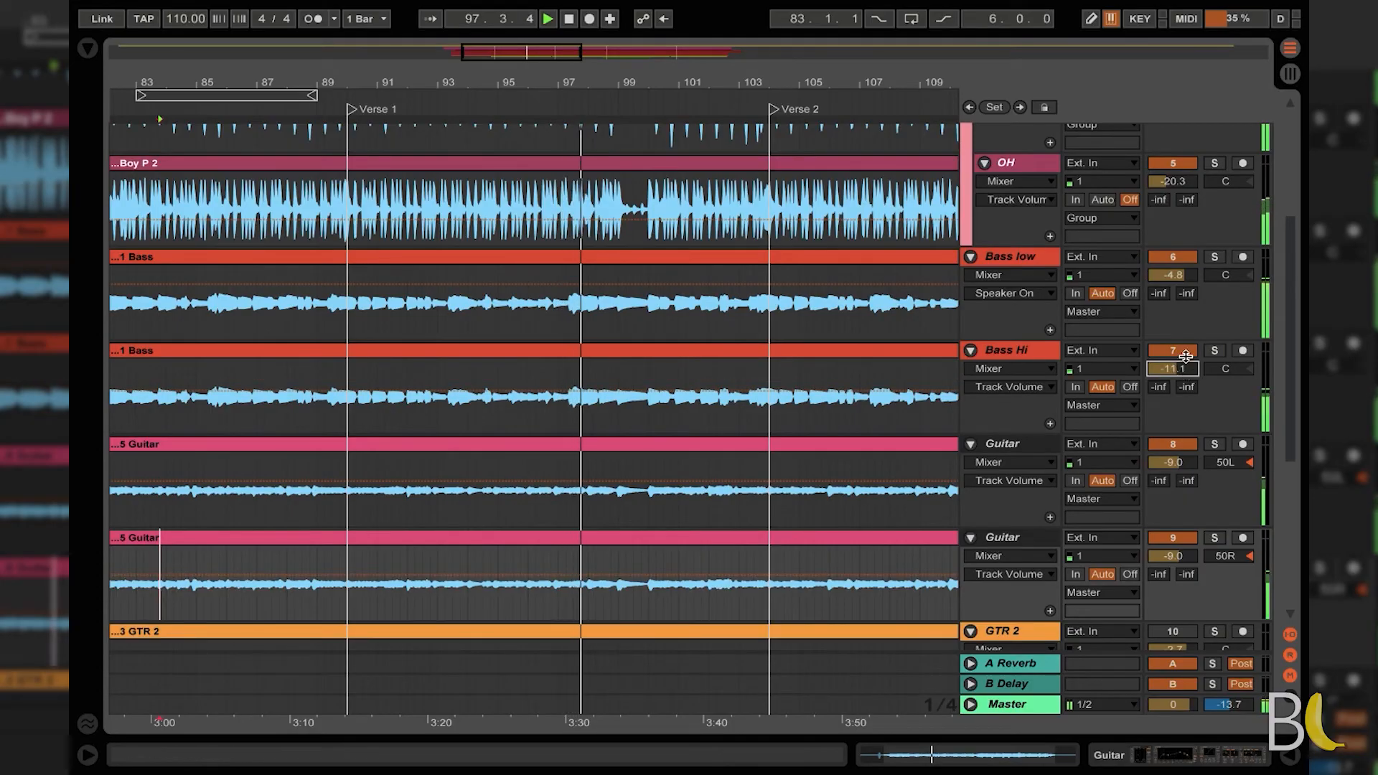
click(1189, 351)
click(1188, 351)
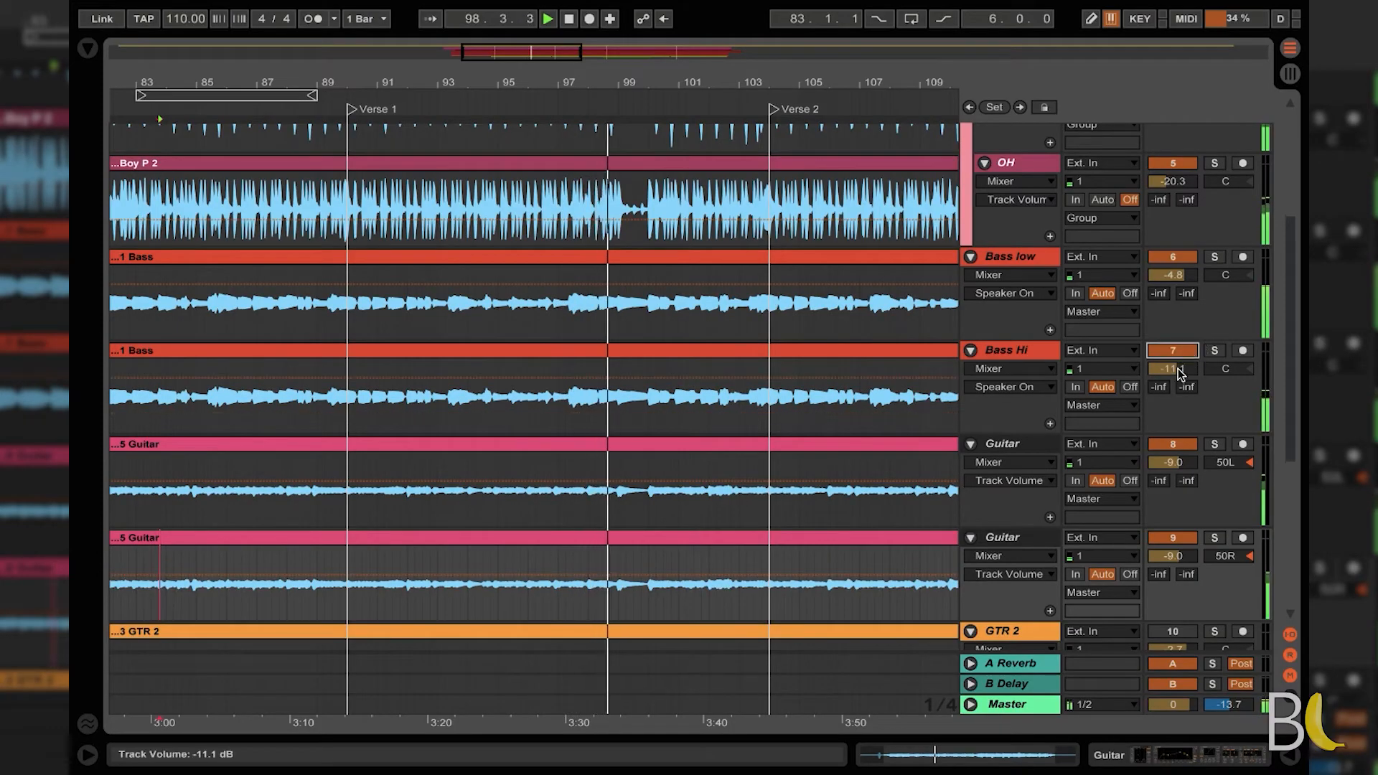
click(1220, 352)
click(1220, 352)
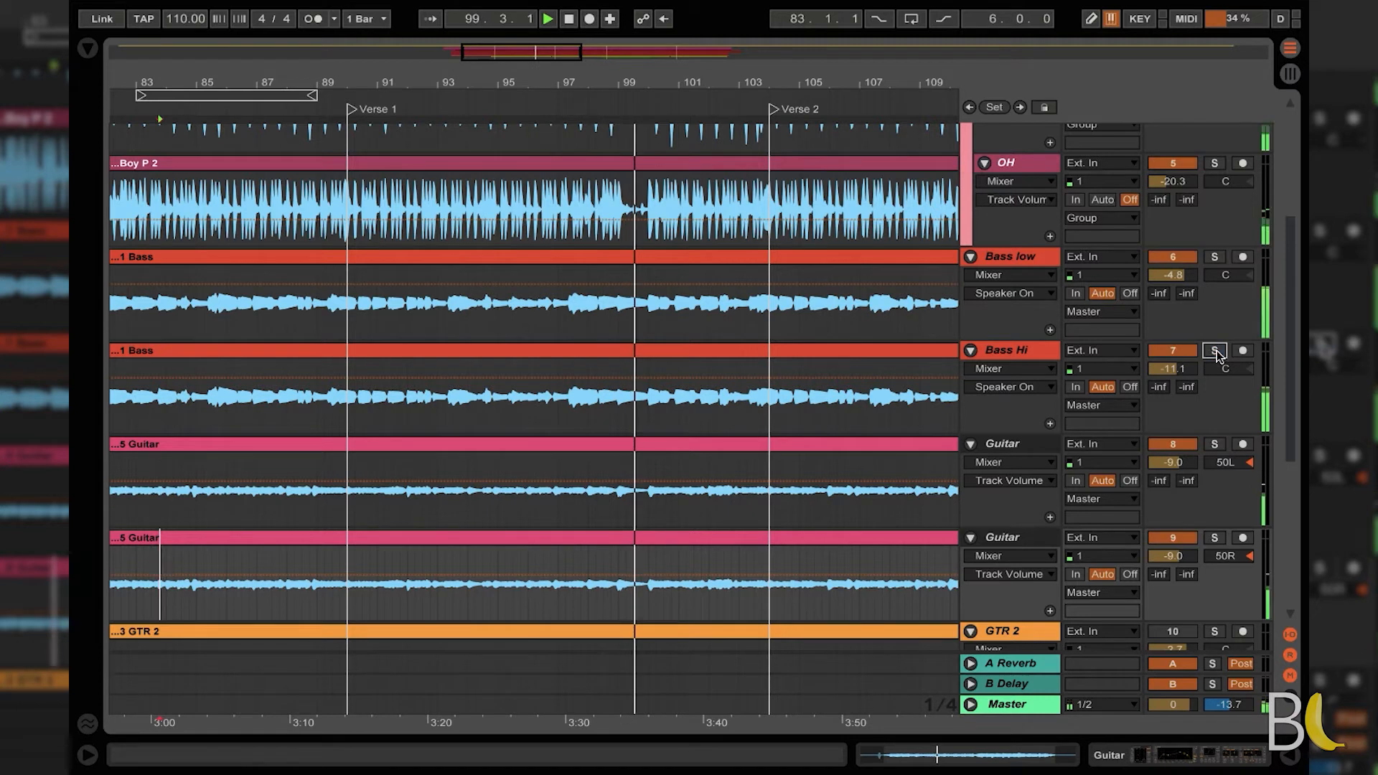
Step: Solo-check Bass low, then adjust its EQ Eight: band 2 to 173 Hz at -7.07 dB and band 1 to 33.5 Hz with Q 0.89
click(1015, 253)
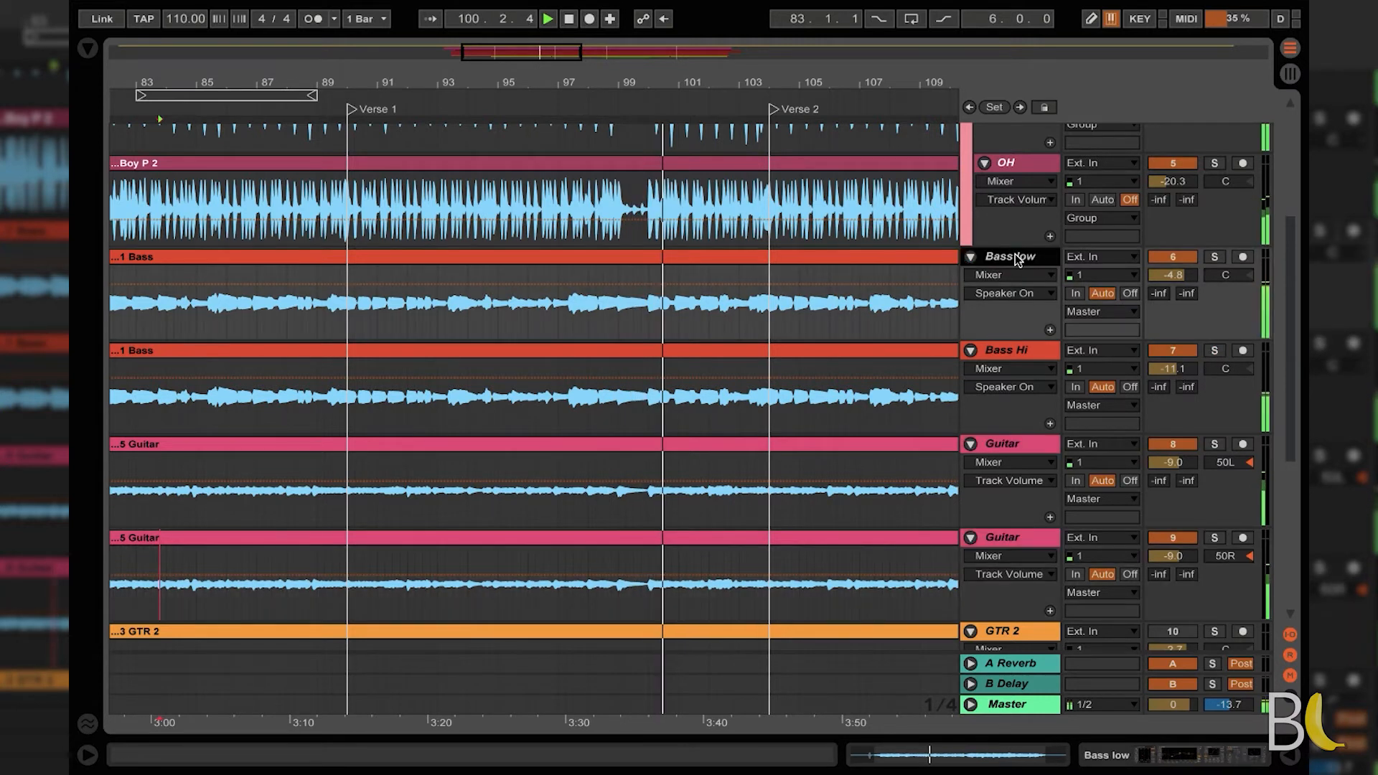
click(1215, 257)
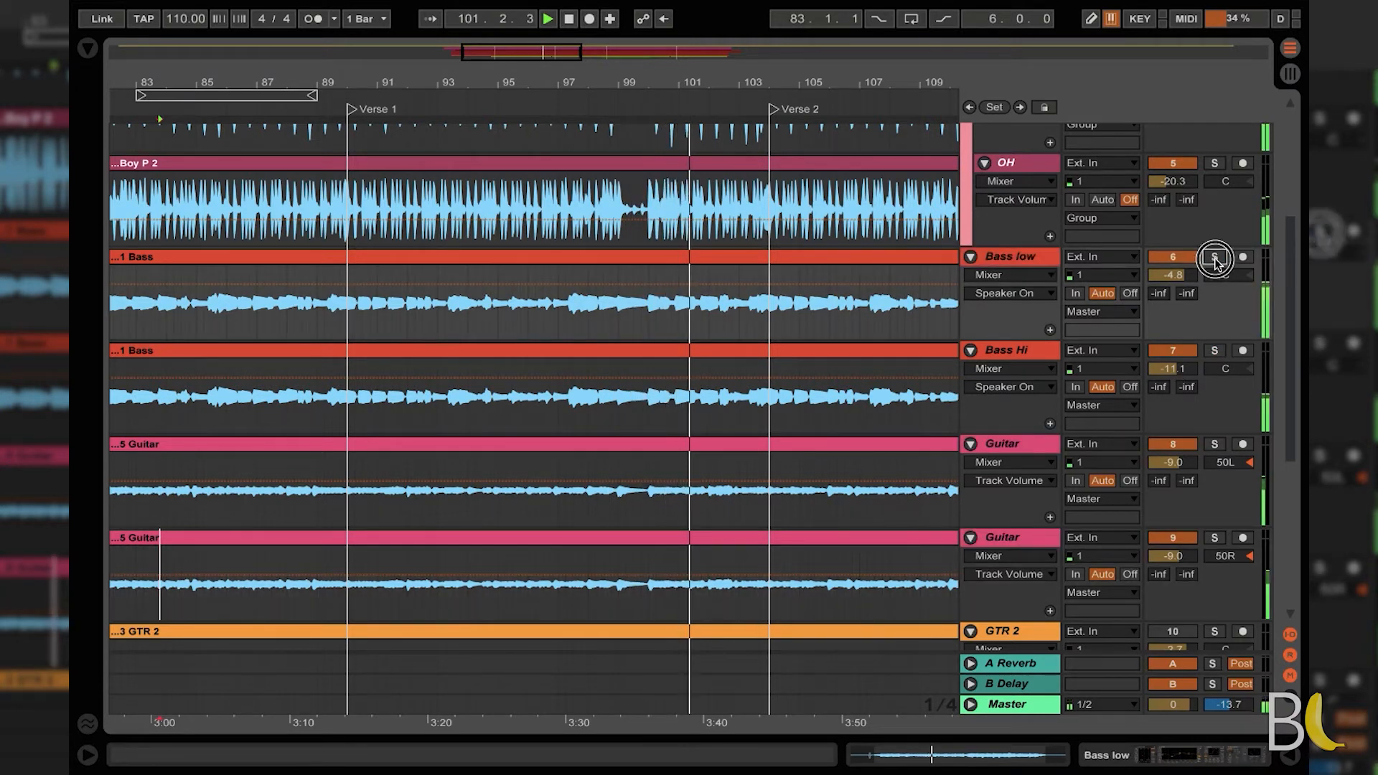
click(1214, 257)
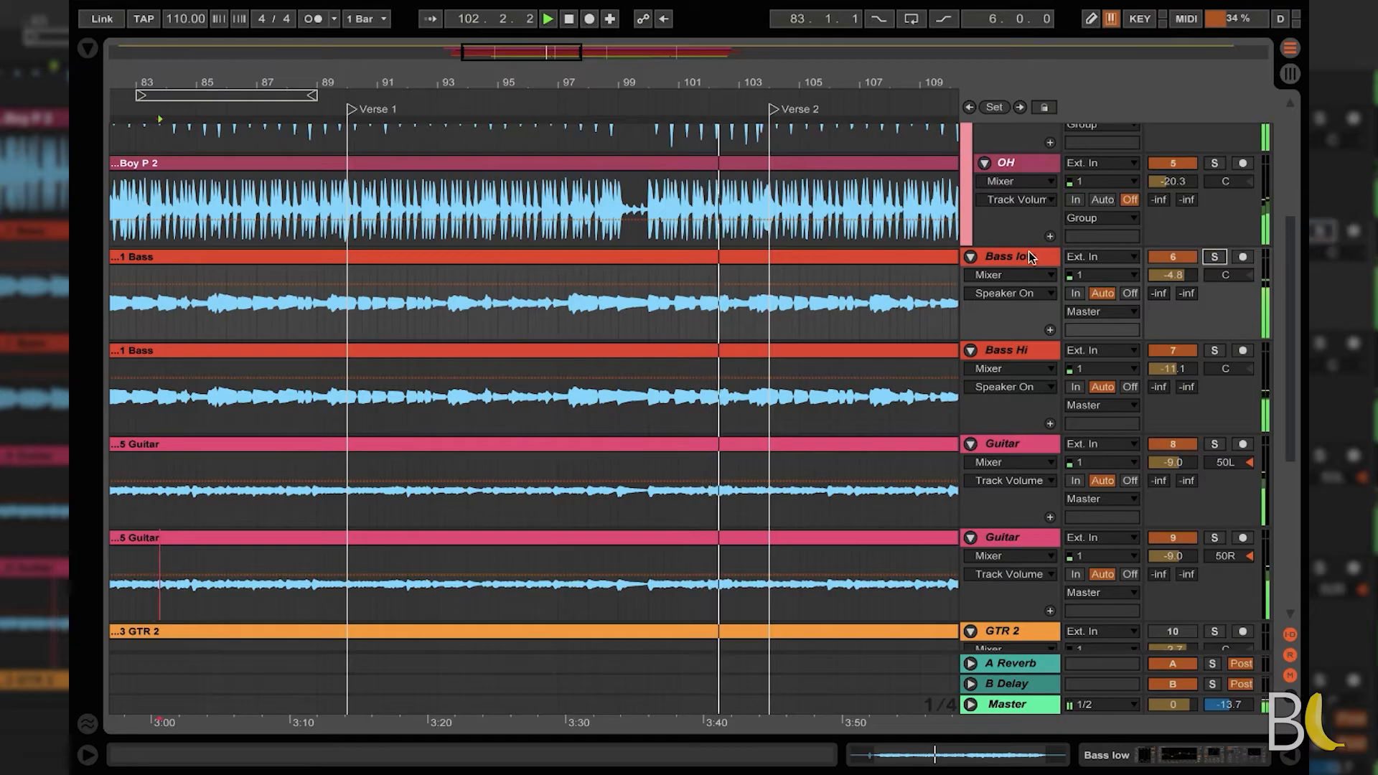
click(1100, 756)
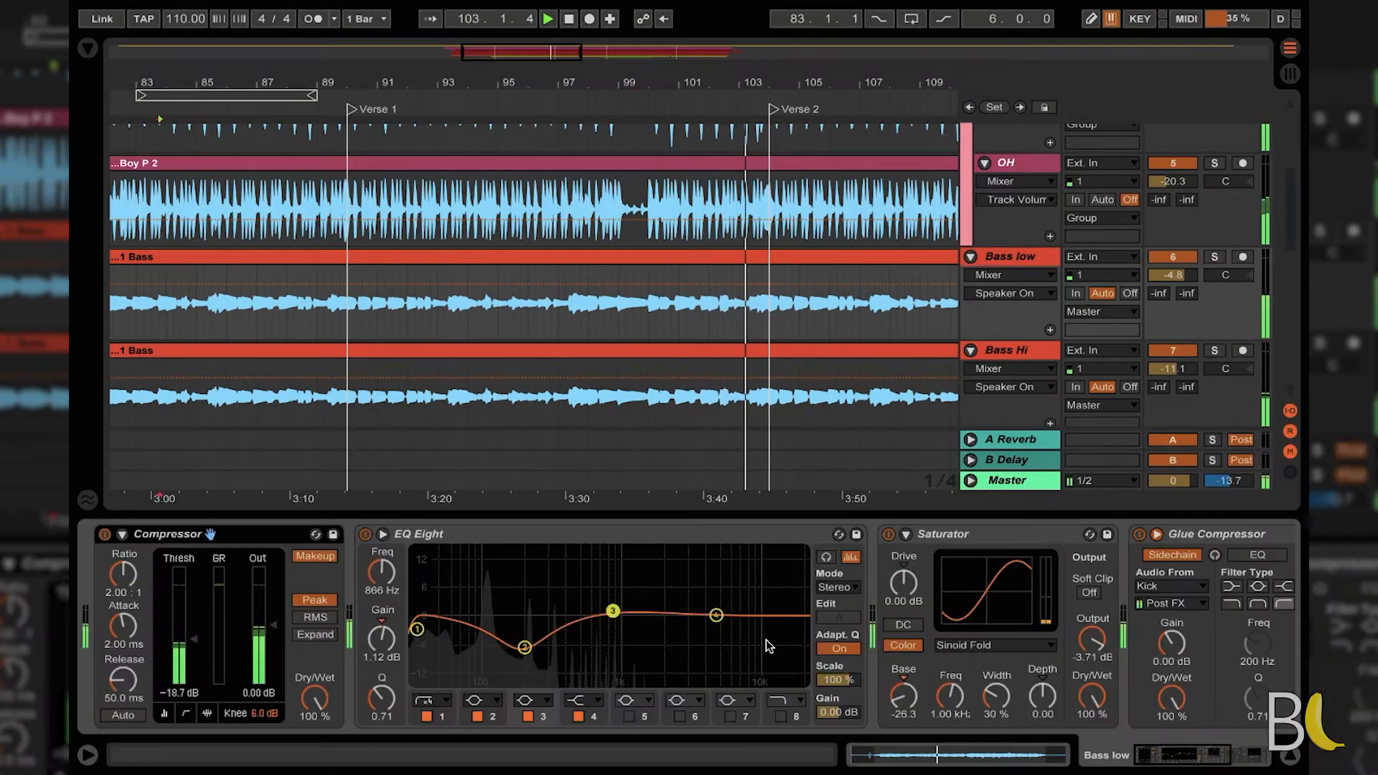
drag(524, 649, 518, 646)
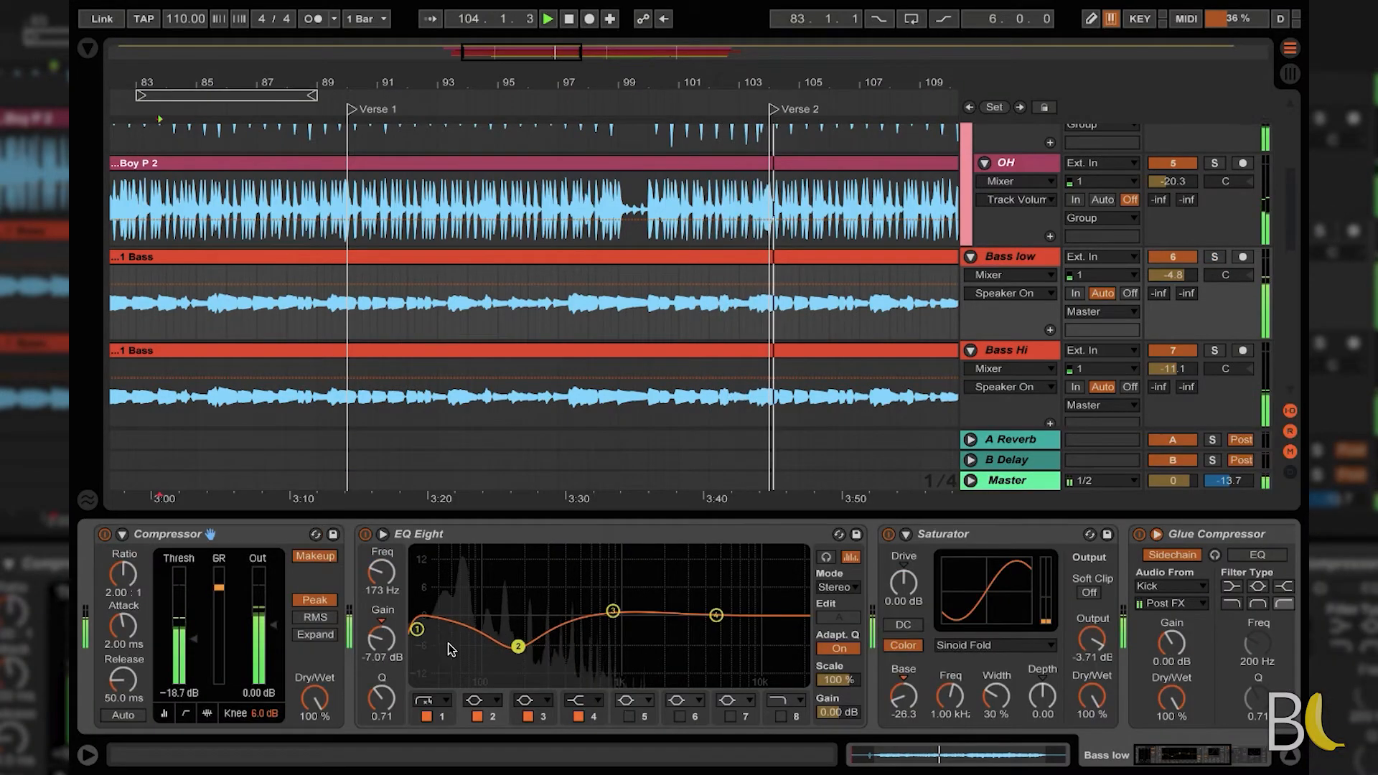
drag(418, 629, 421, 626)
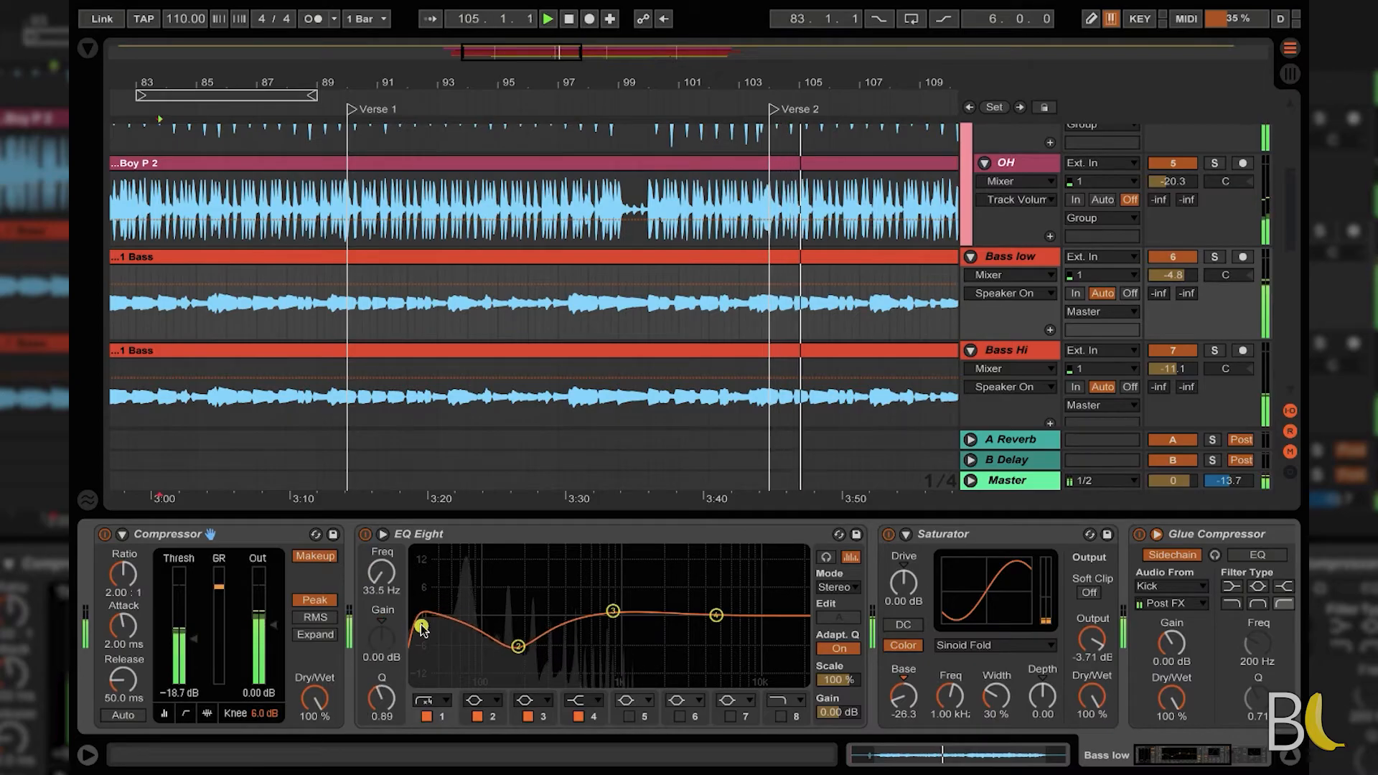
scroll(1036, 393, down, 1)
scroll(1036, 393, down, 3)
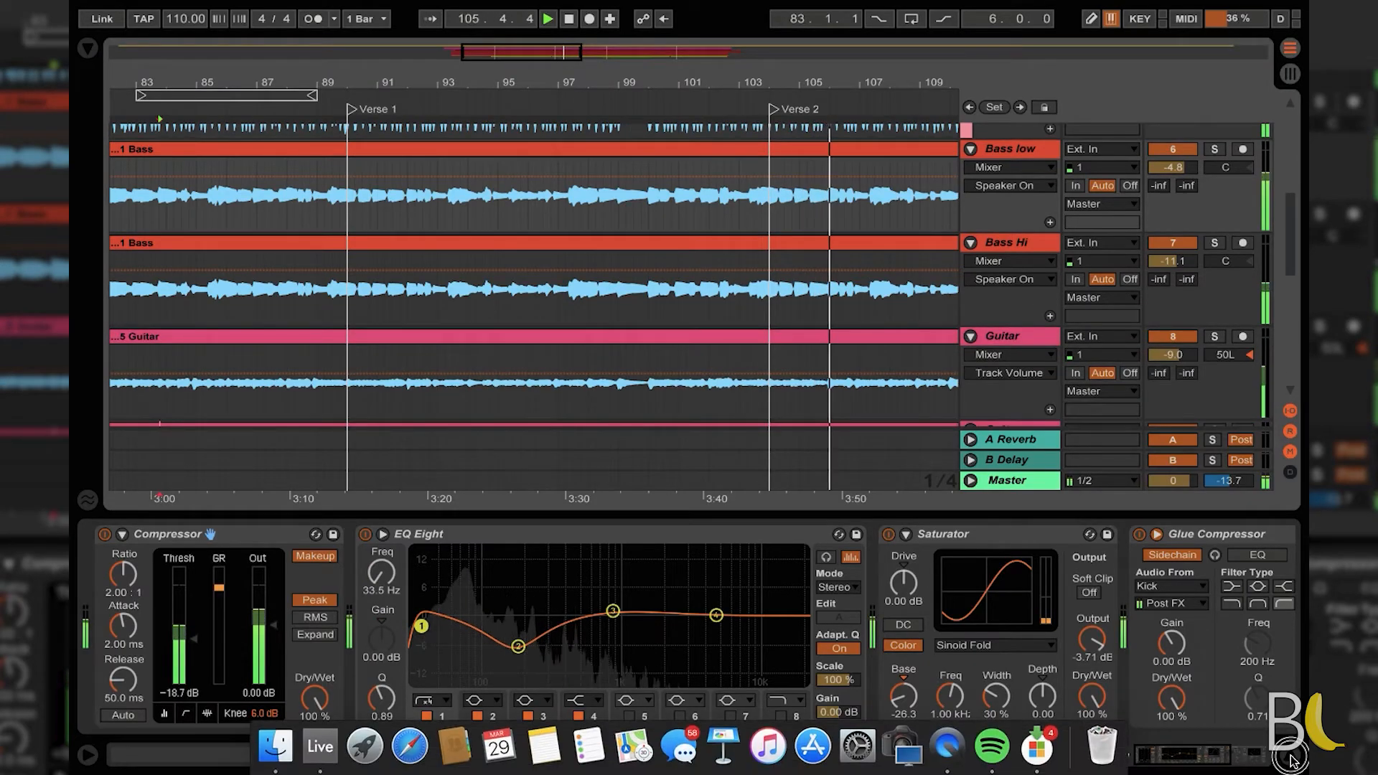
click(1290, 755)
Step: Loop the GTR 2 phrase just before Verse 2 and play it soloed with the track's A-Reverb send at -inf
scroll(917, 473, down, 3)
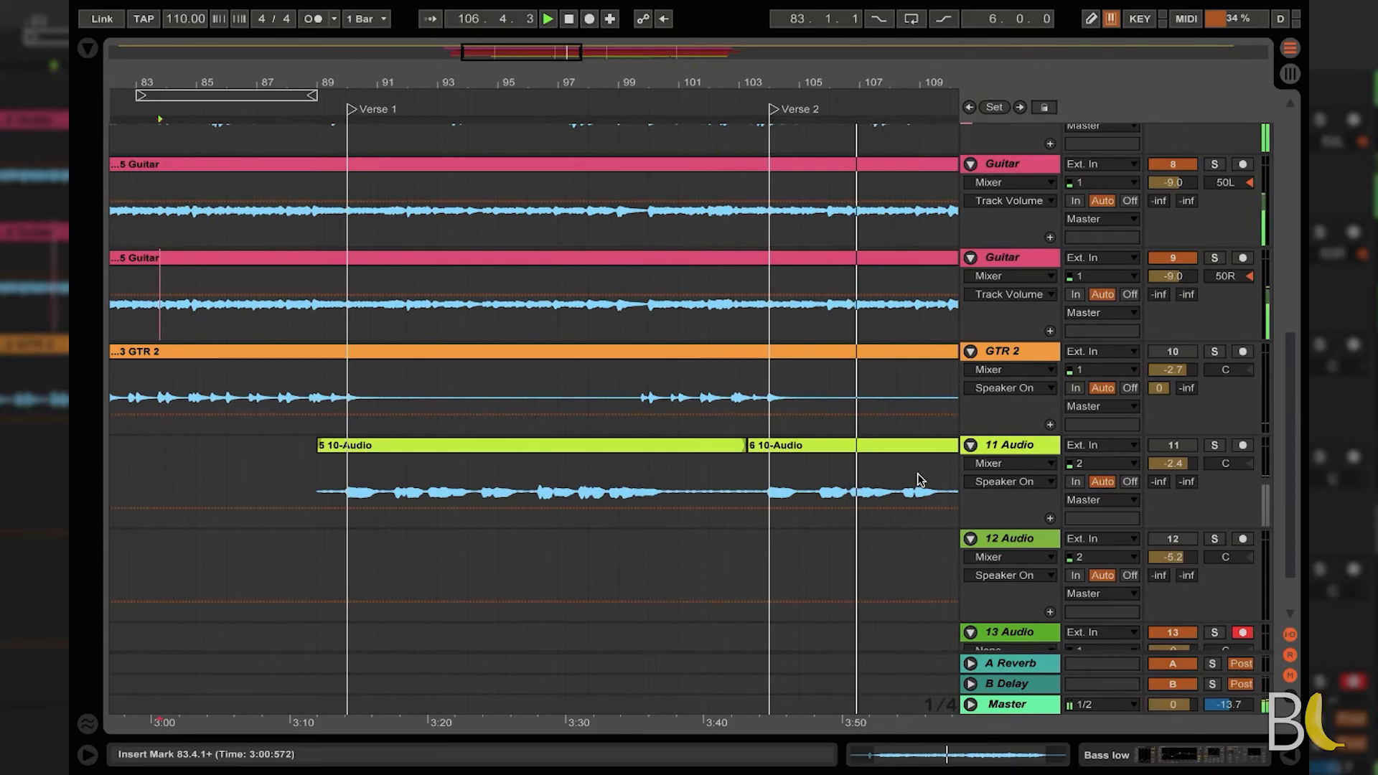
drag(632, 390, 769, 399)
key(space)
key(ctrl+l)
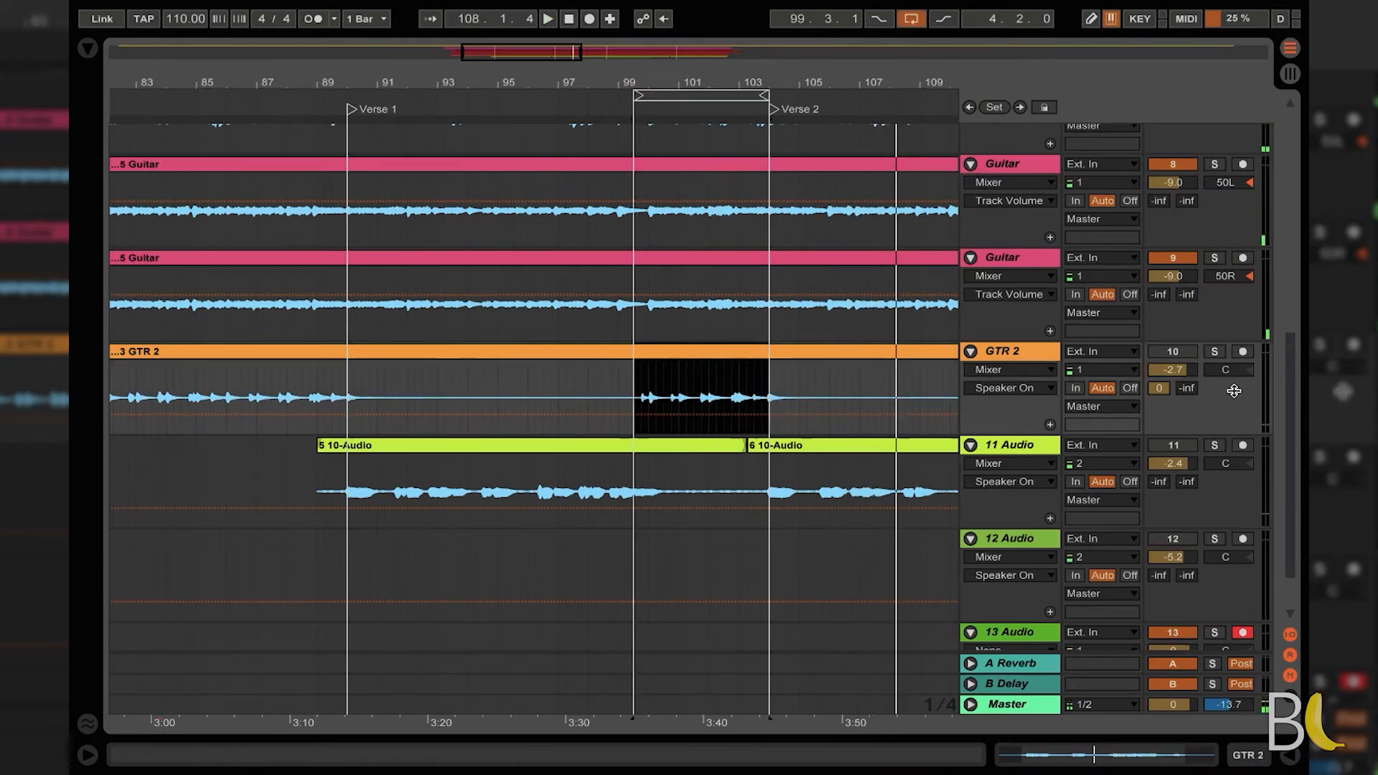
click(1213, 352)
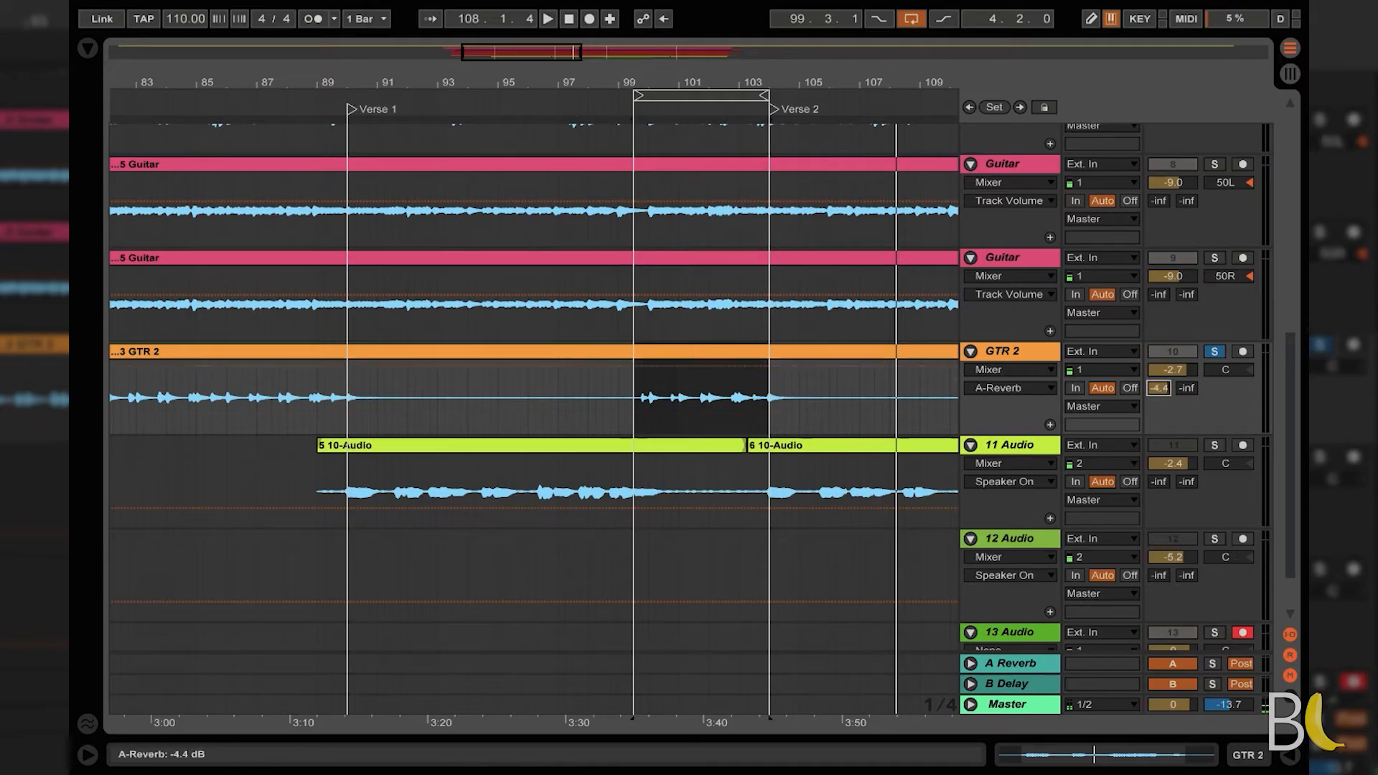
key(space)
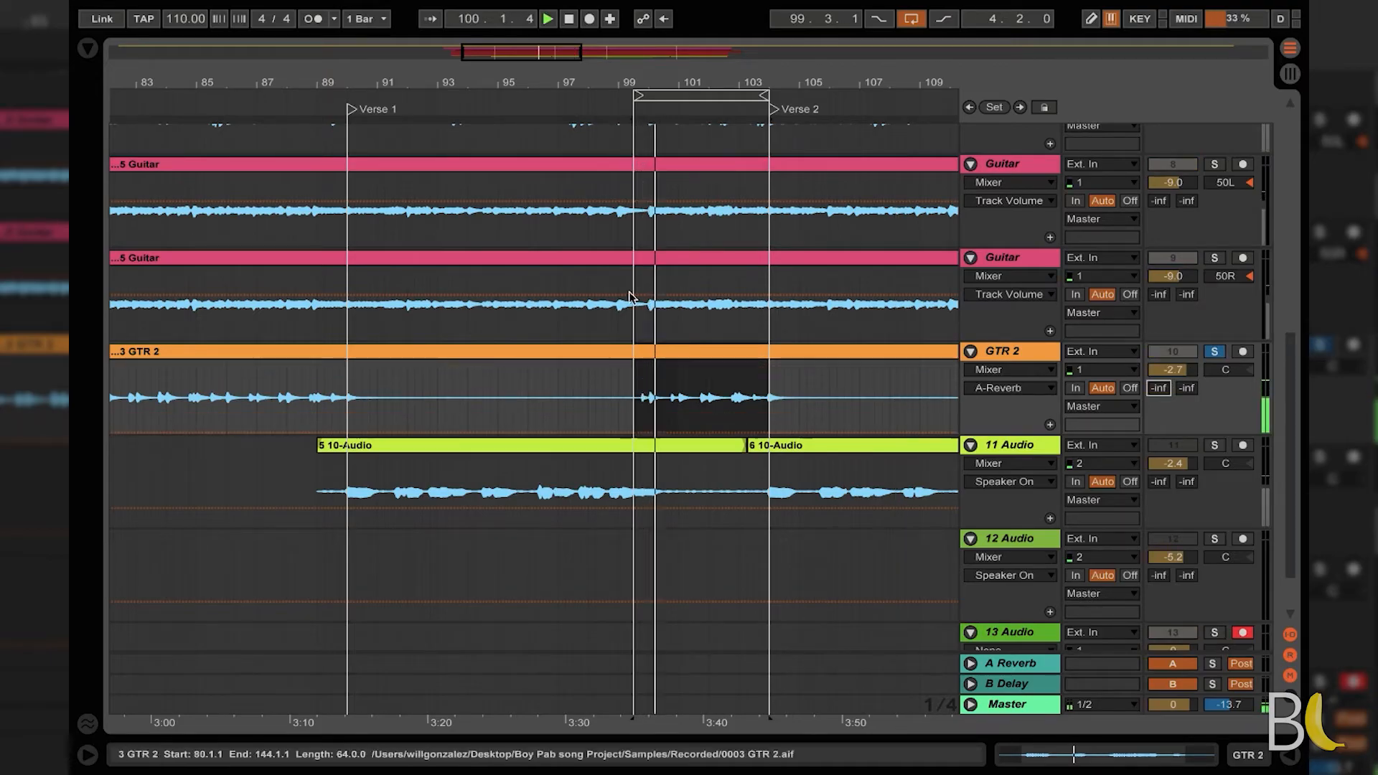
Step: Select the opening GTR 2 phrase before Verse 1, from 81.4.1 to 89.4.1
scroll(510, 379, left, 10)
drag(489, 390, 726, 392)
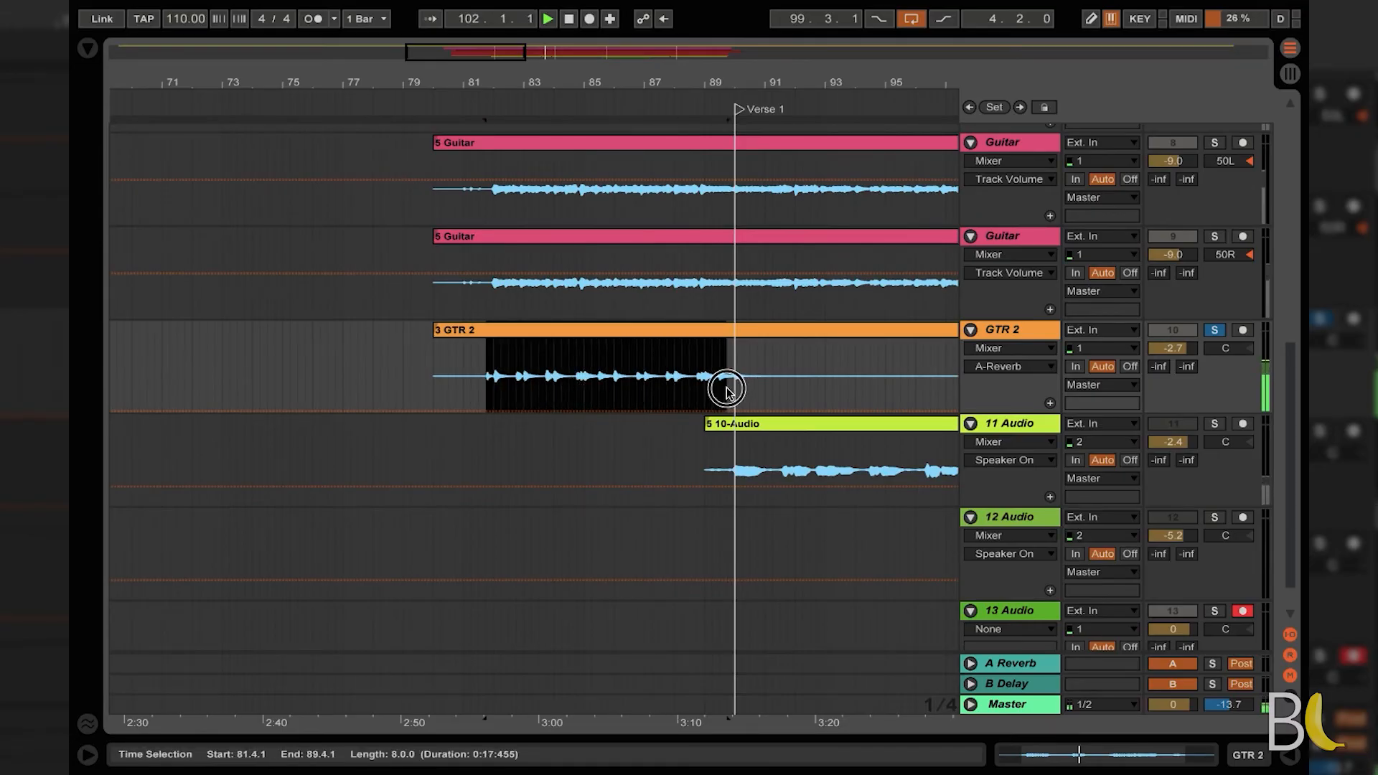
Step: Loop the GTR 2 passage from 81.4.1 to 90.1.1 and copy the Guitar track's whole effect chain onto GTR 2
key(ctrl+l)
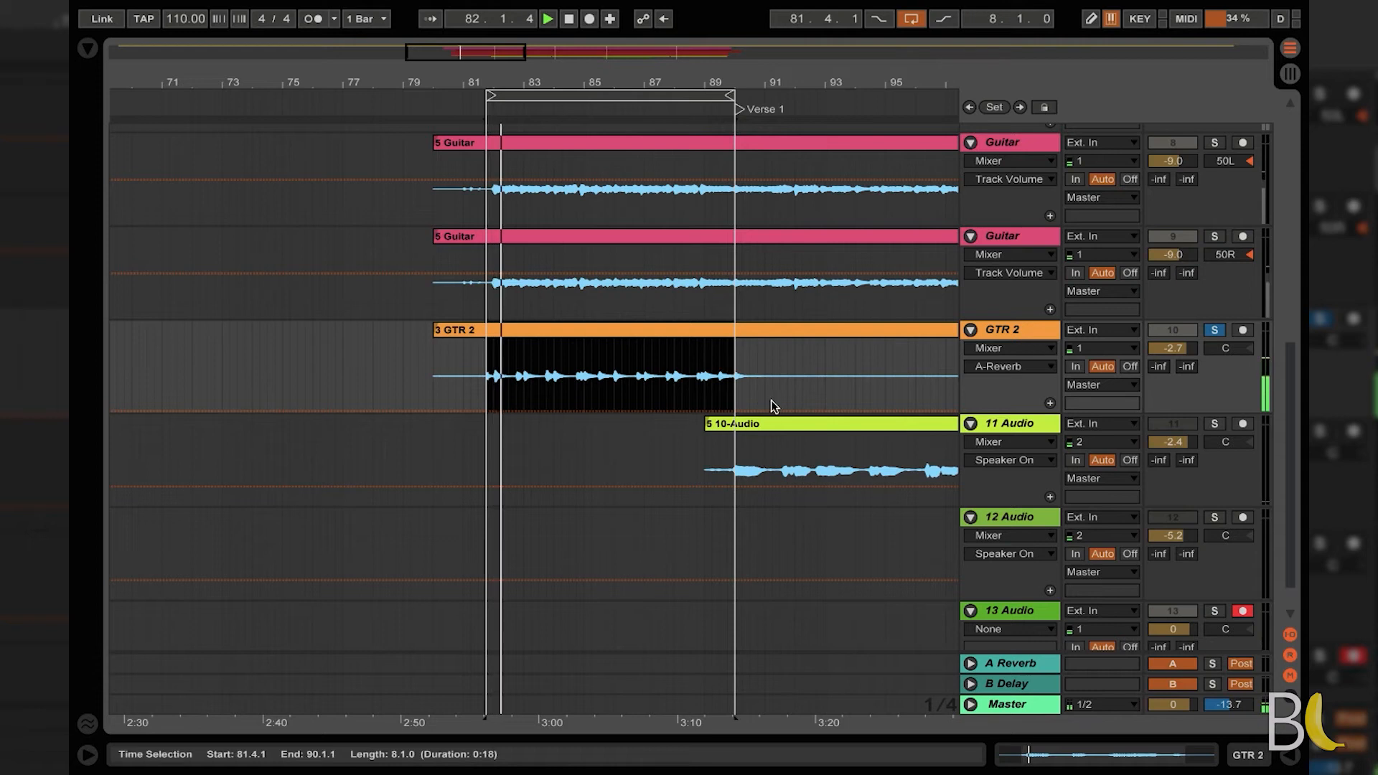
click(1011, 334)
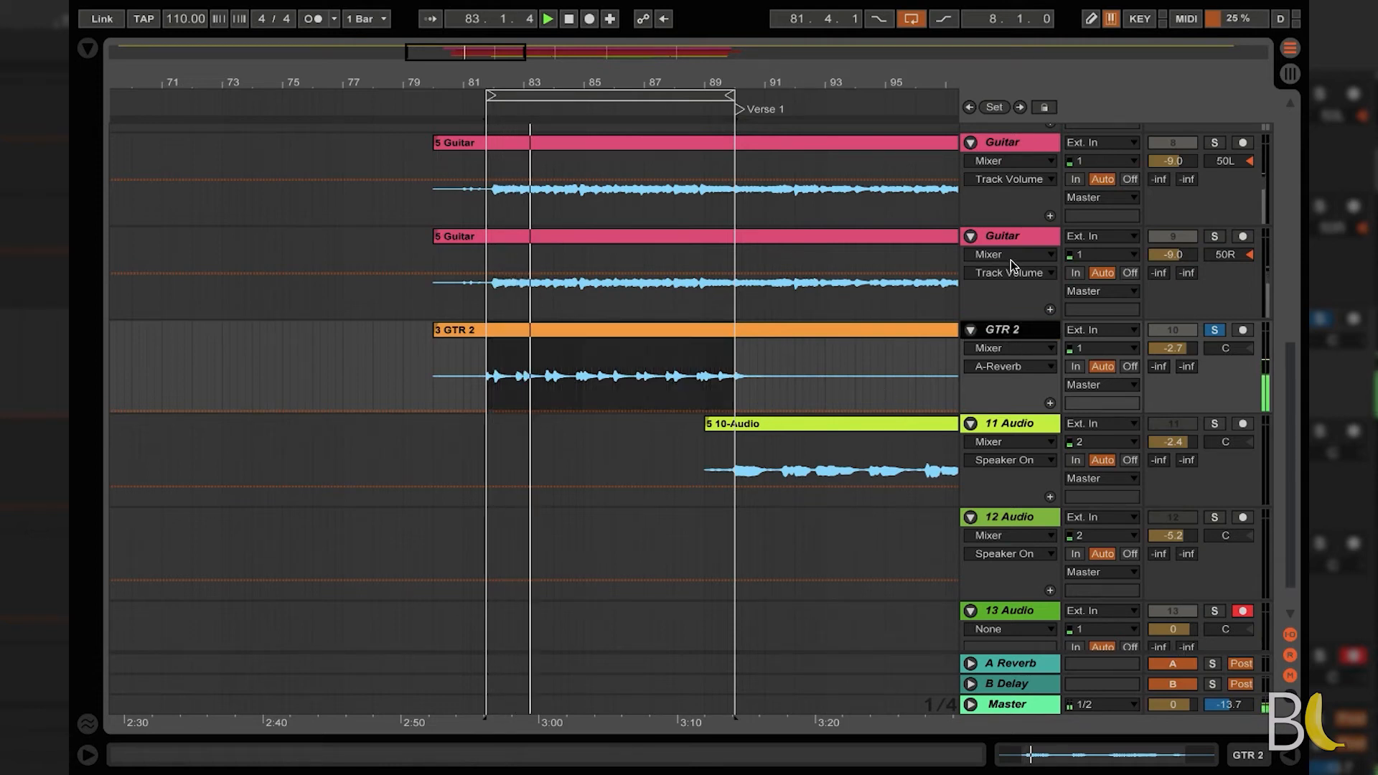
click(1033, 307)
click(1134, 755)
scroll(982, 544, right, 5)
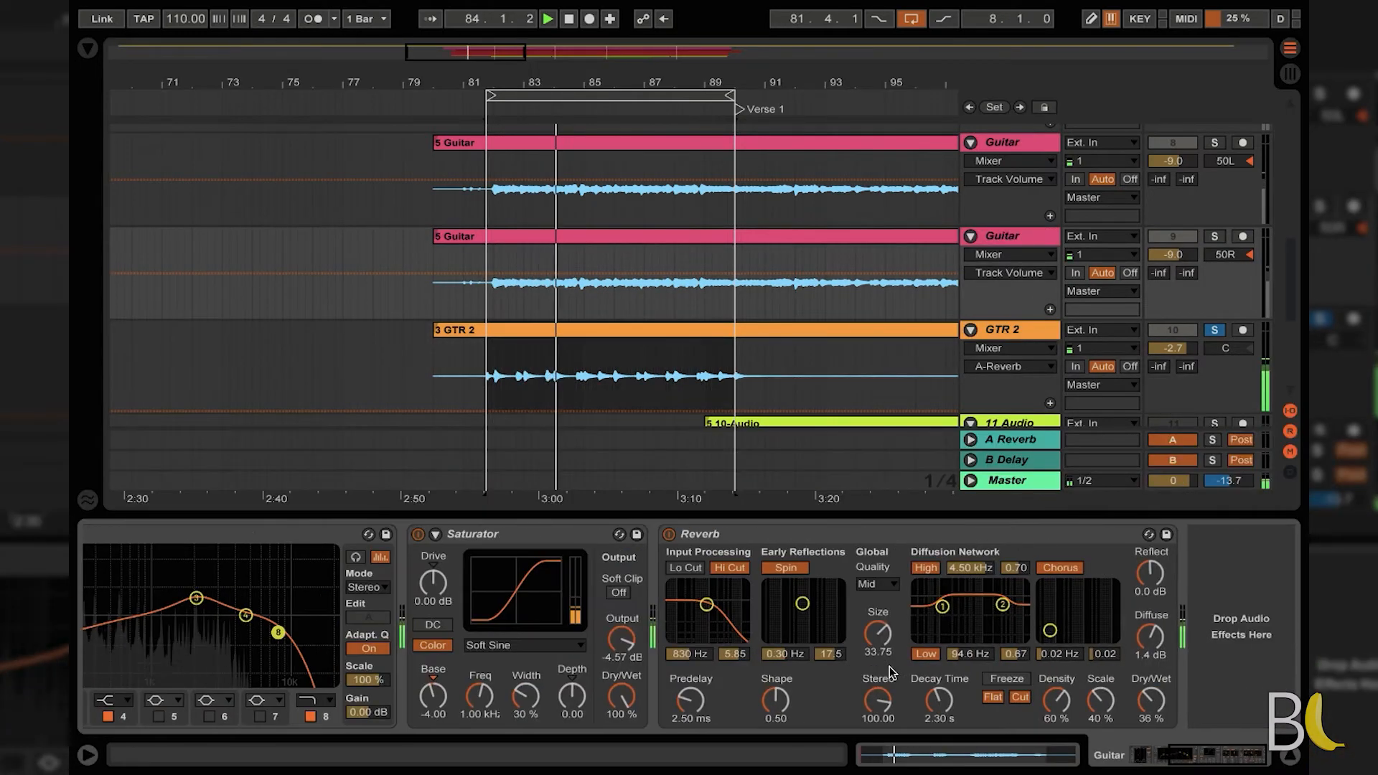
scroll(982, 543, left, 5)
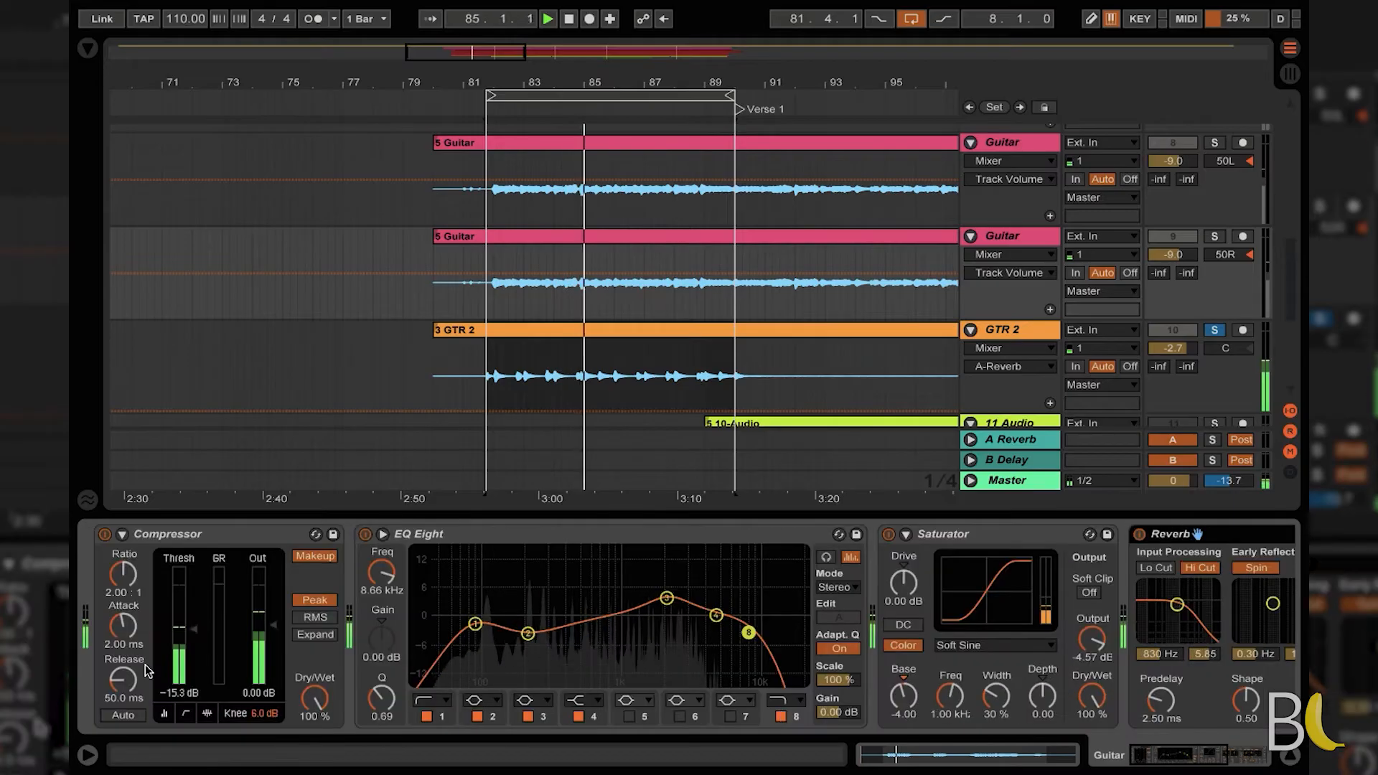
click(219, 543)
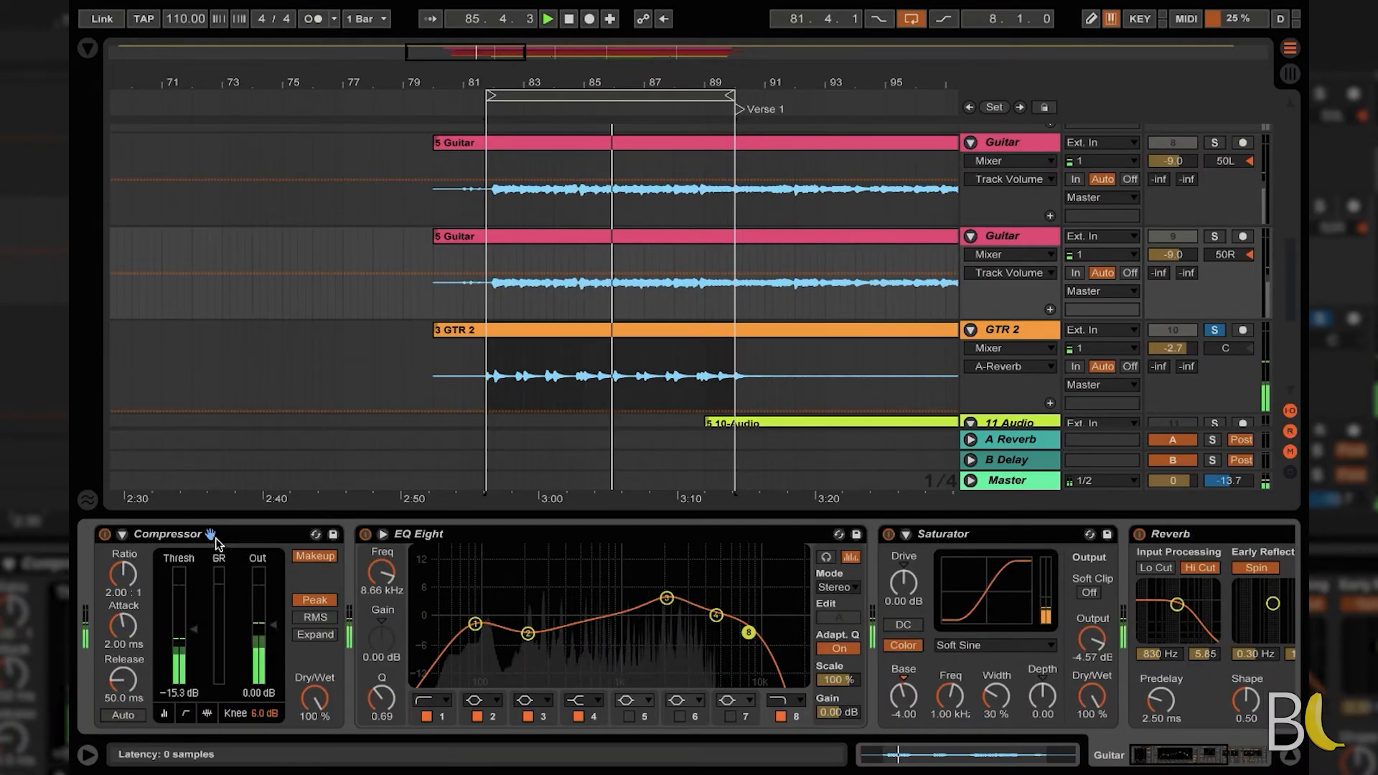
click(1015, 330)
click(703, 599)
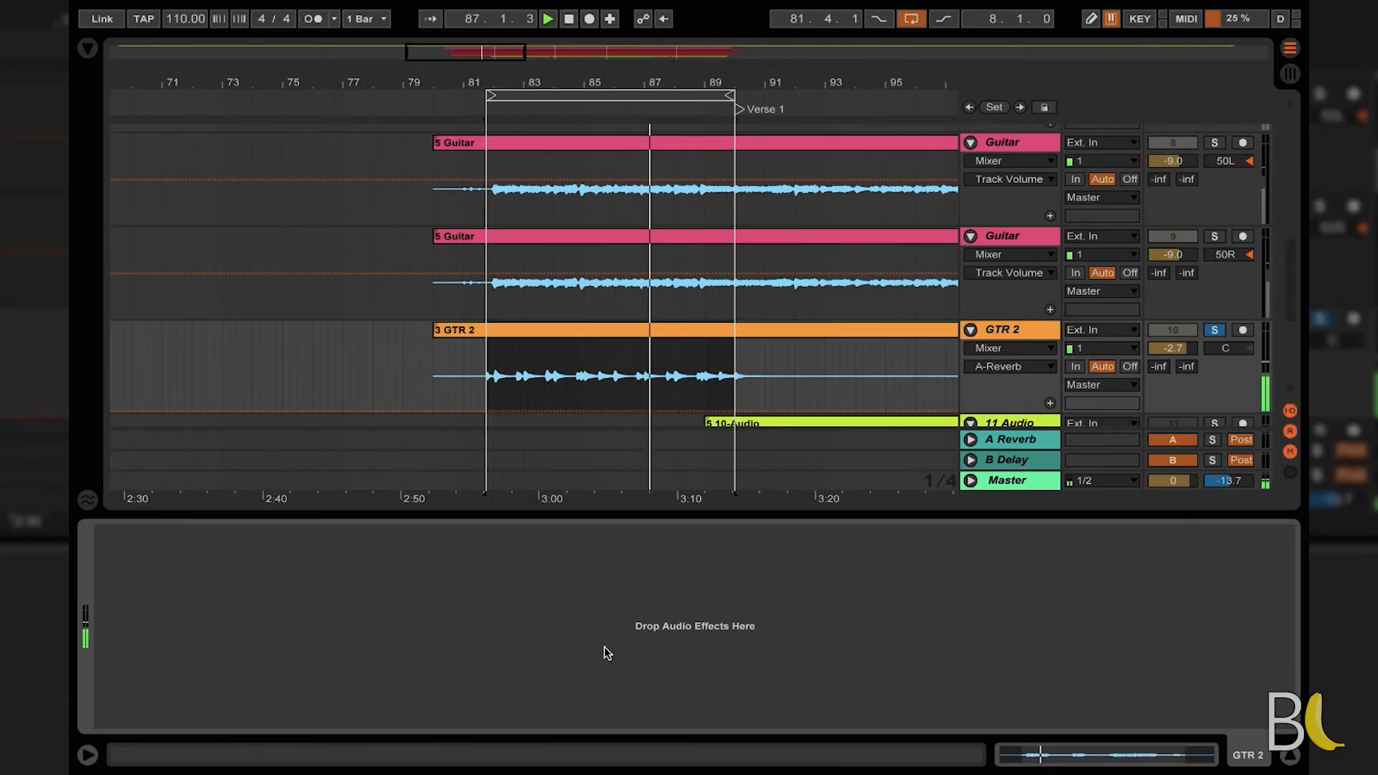
key(super+v)
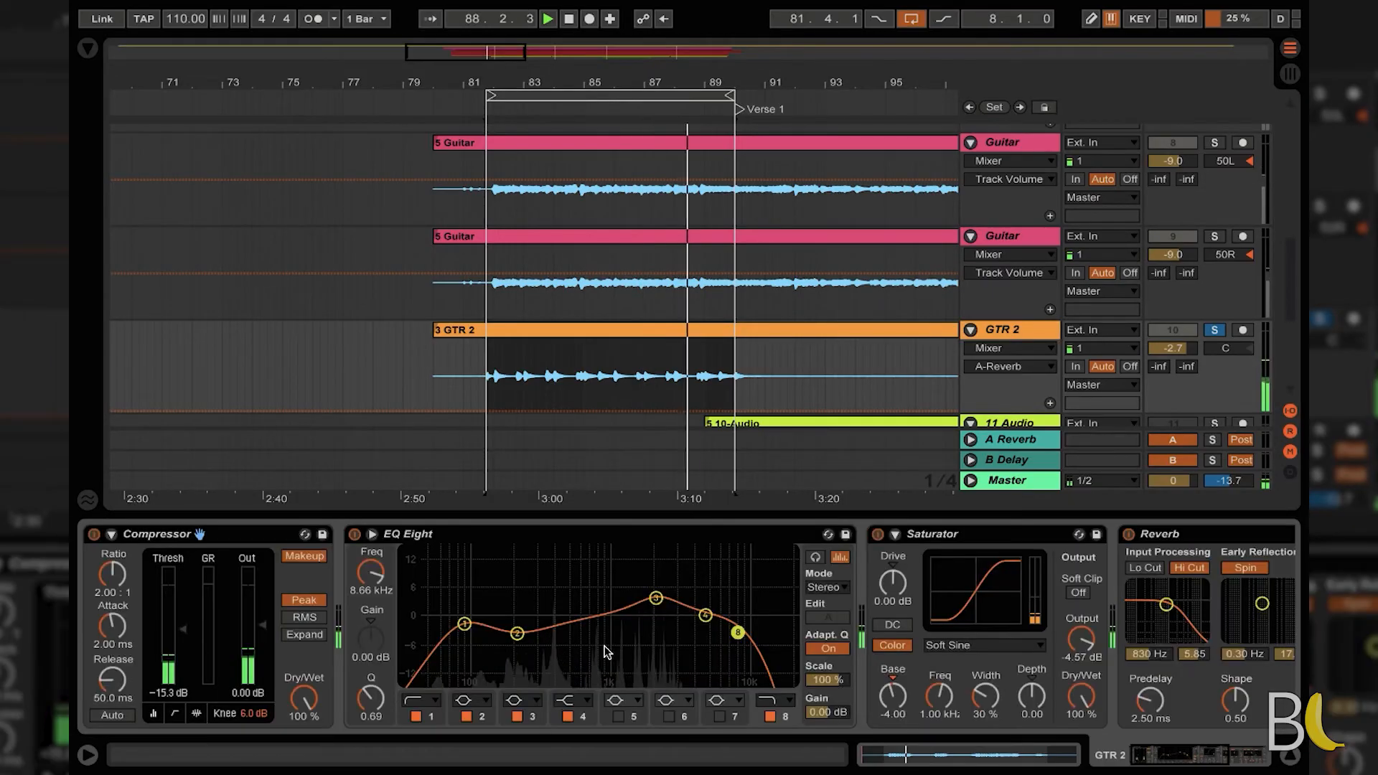
Step: In GTR 2's EQ Eight, set band 3 to 4.92 kHz with 2.36 dB gain and band 1 to 69.5 Hz
click(658, 598)
drag(657, 598, 704, 605)
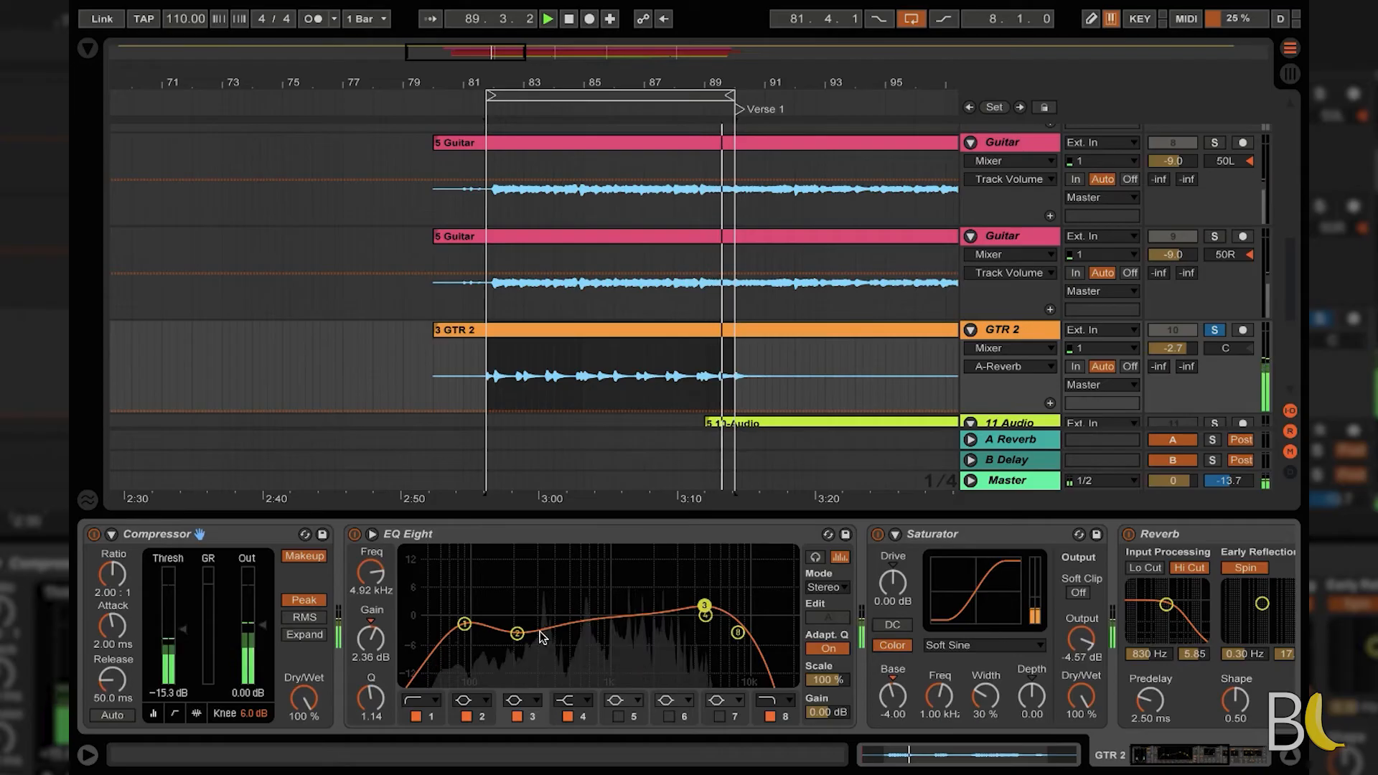
drag(466, 623, 455, 624)
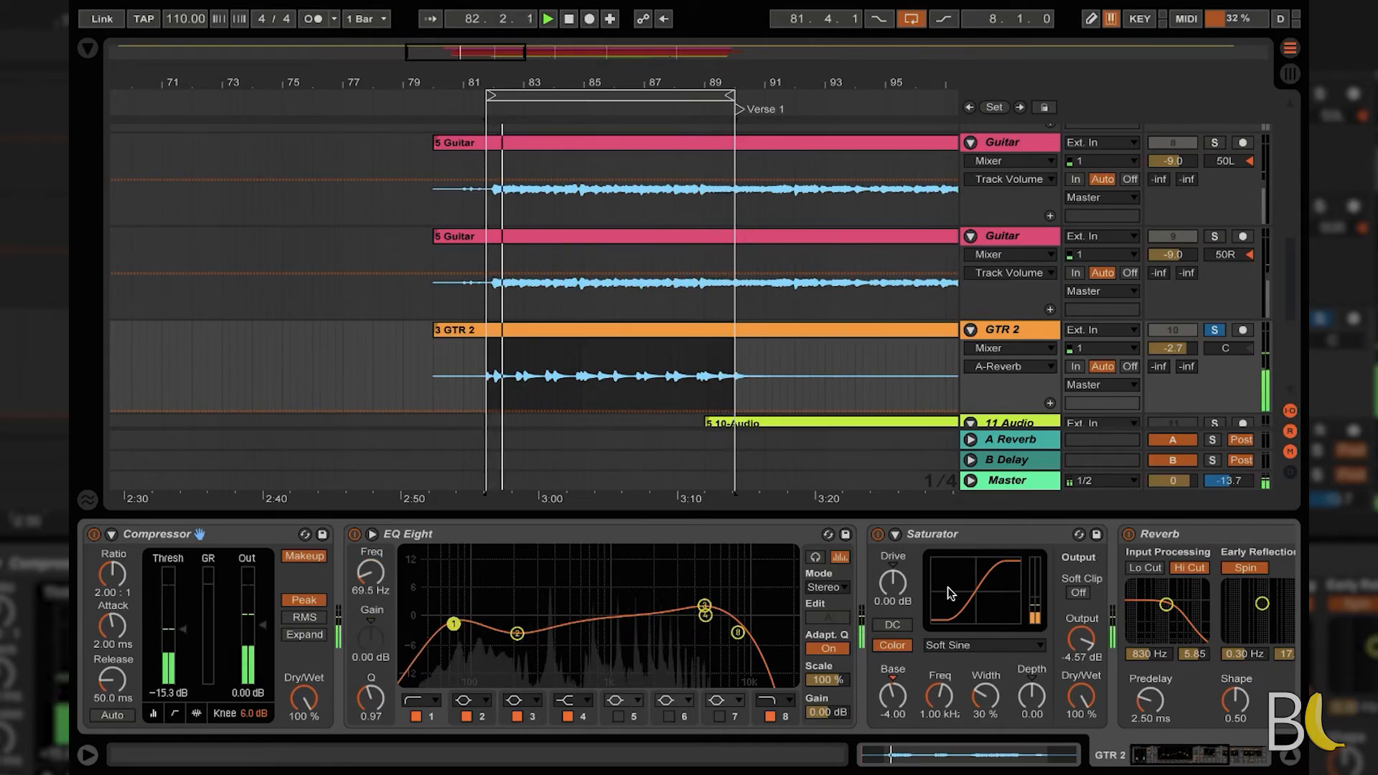
Step: Set the Base of GTR 2's Saturator to 0.00
scroll(948, 589, right, 2)
scroll(950, 593, right, 1)
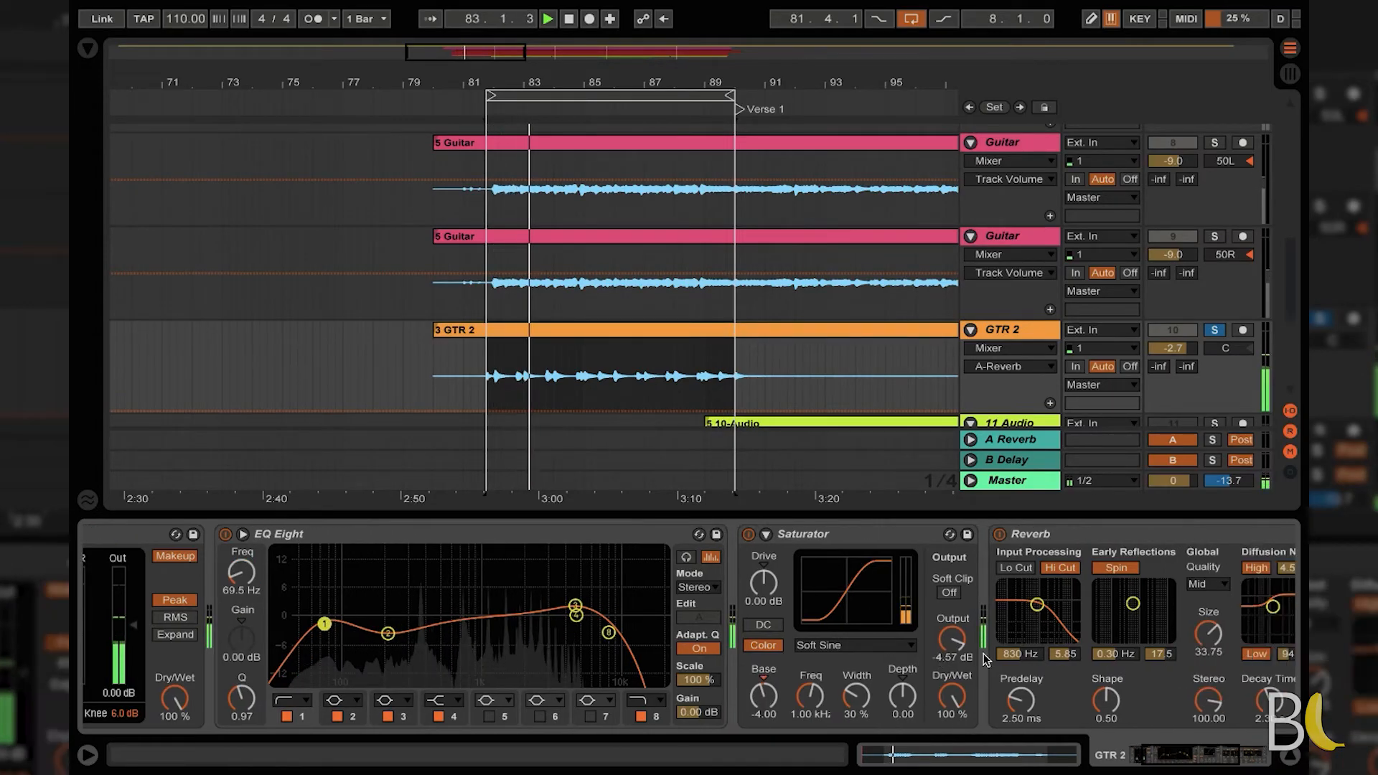
click(764, 679)
Step: Add a Chorus between the Saturator and the Reverb on GTR 2, and set its Dry/Wet to 60 % during playback
scroll(900, 663, right, 8)
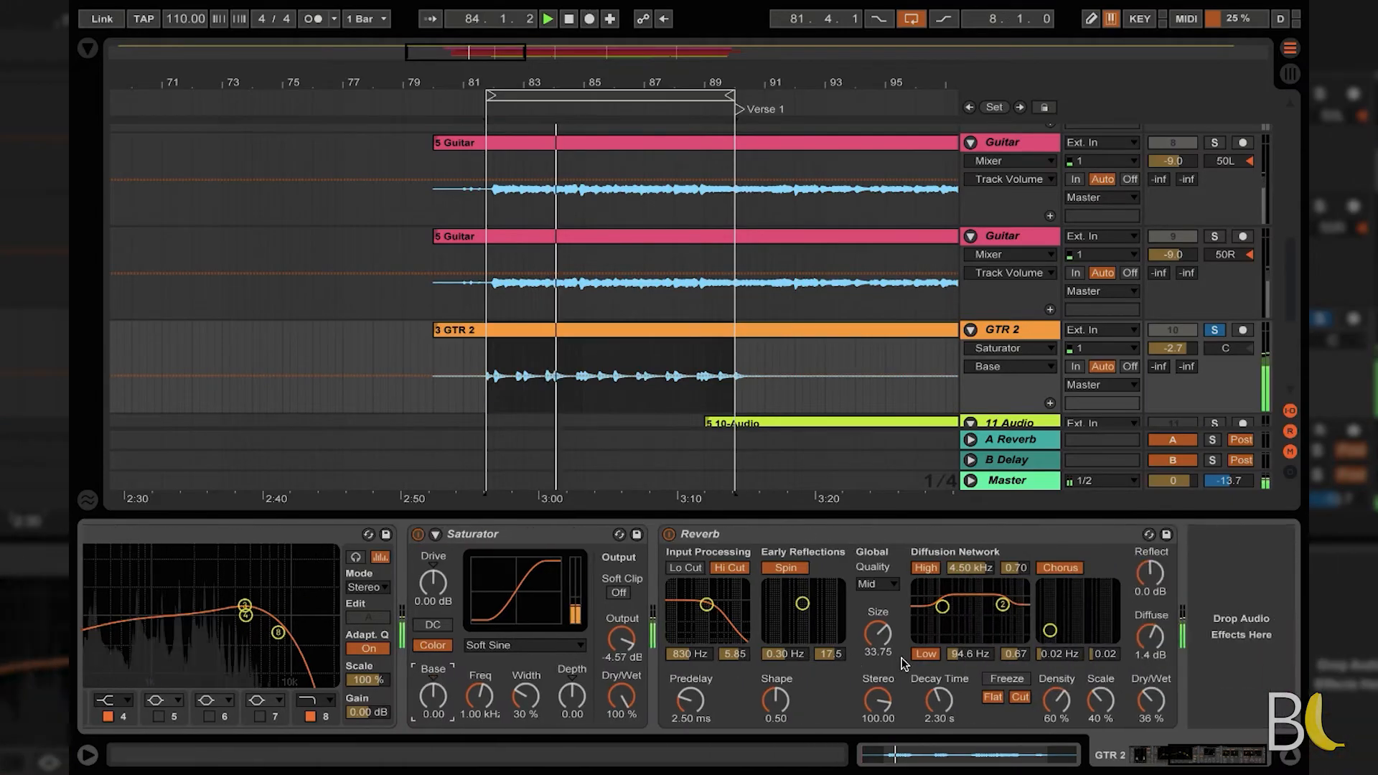
click(89, 50)
scroll(313, 287, down, 1)
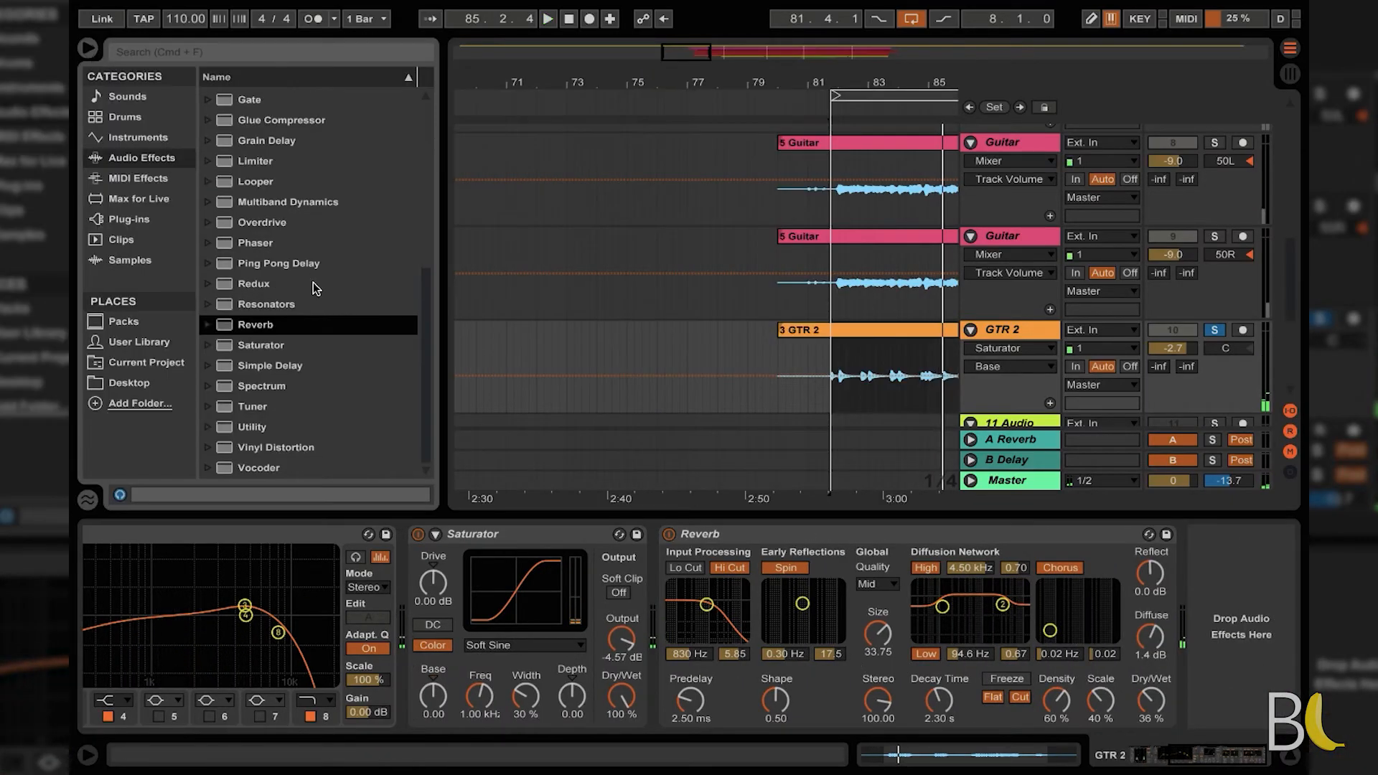
scroll(268, 260, up, 15)
drag(232, 224, 846, 614)
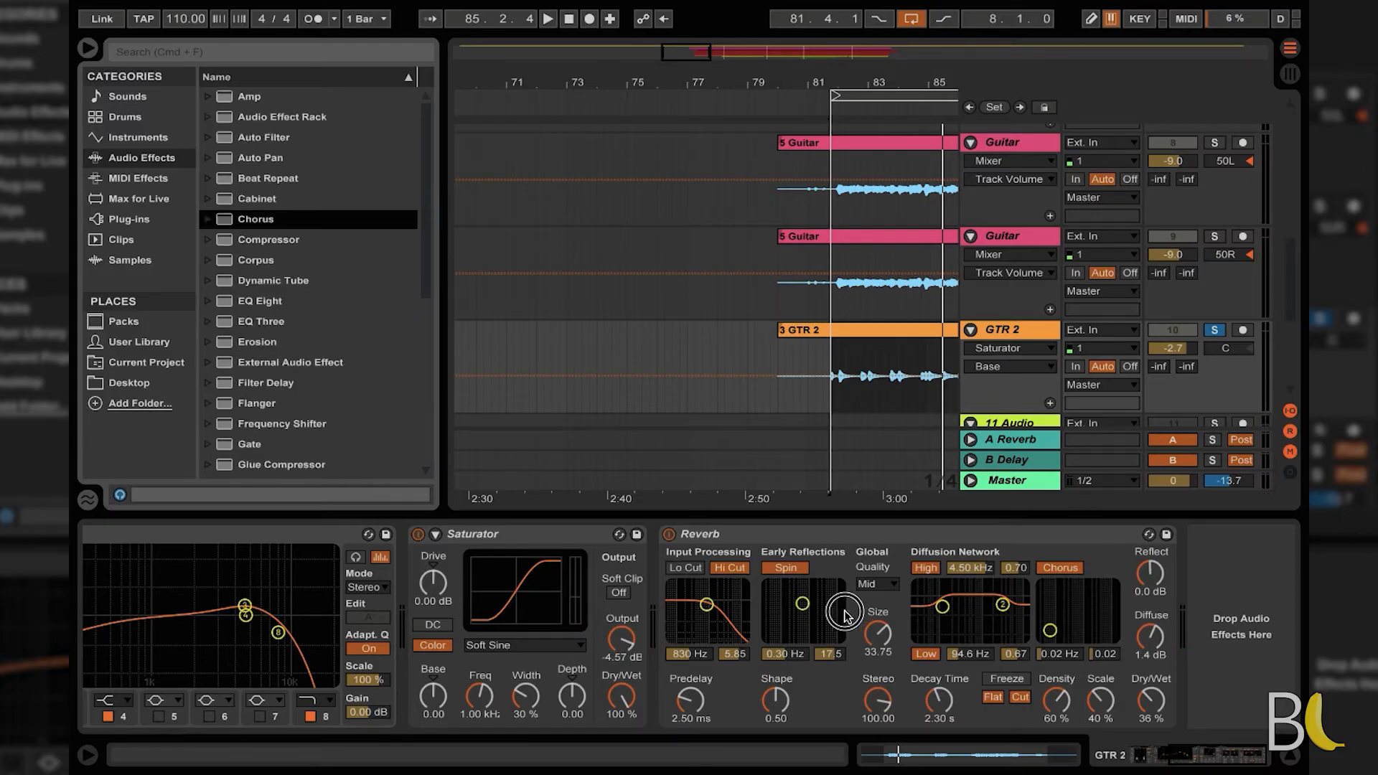
drag(655, 612, 655, 615)
key(space)
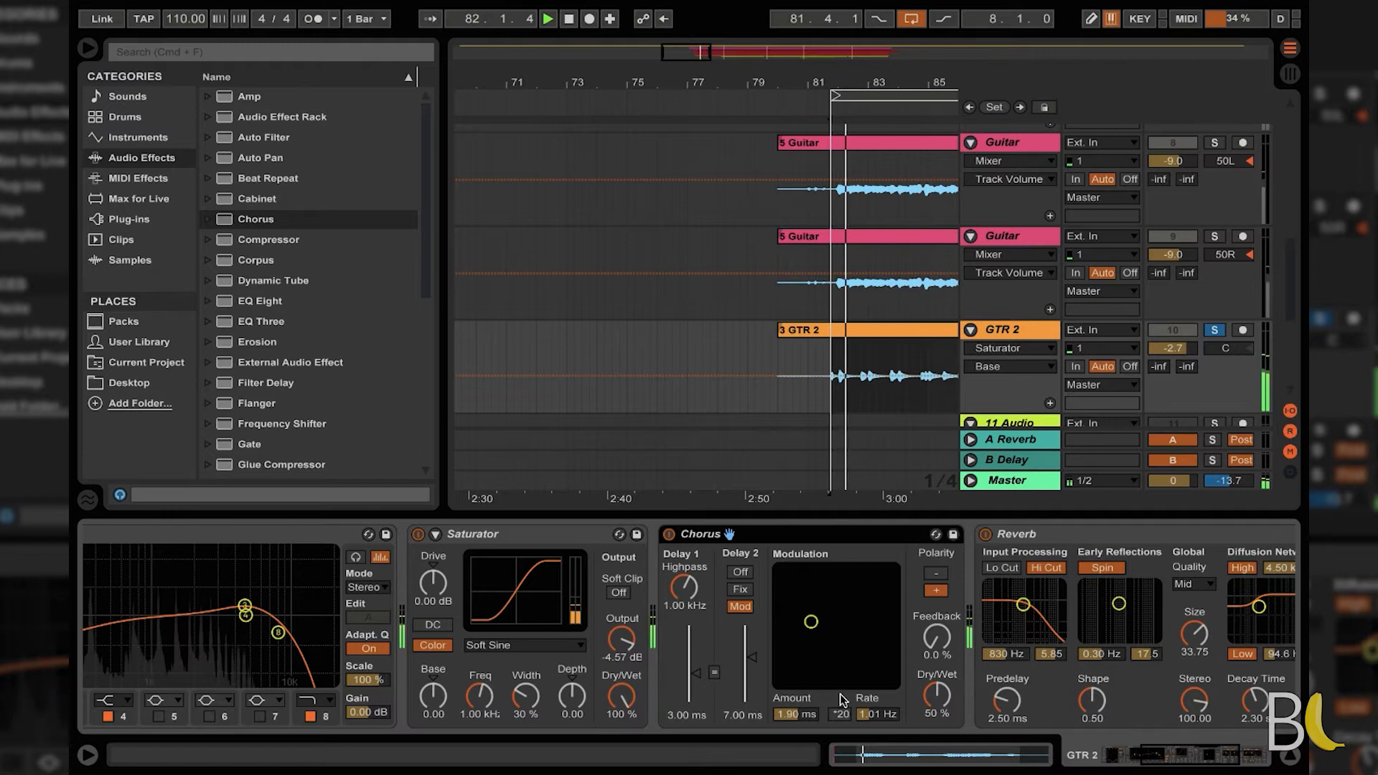
click(925, 702)
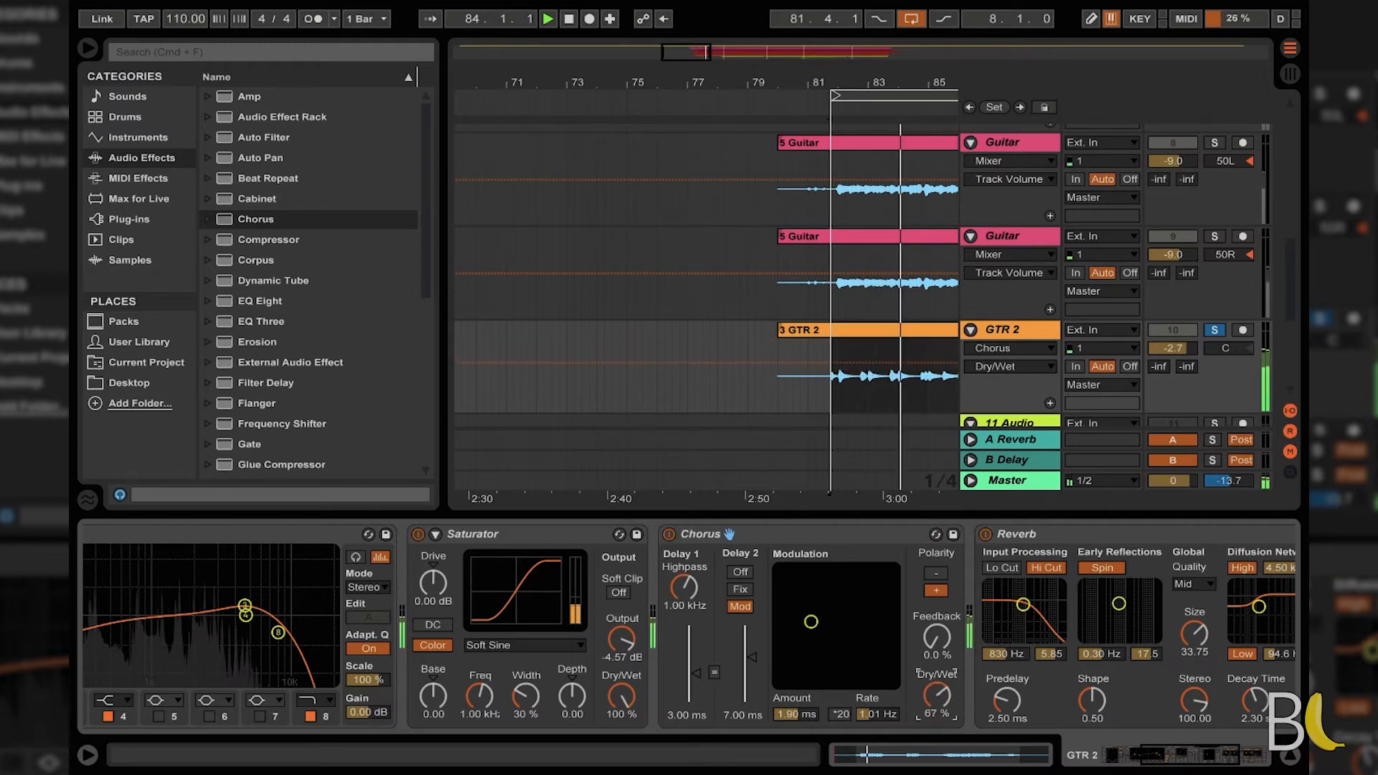
Step: Unsolo GTR 2 and lower its track volume to -5.2 dB against the full mix
click(1213, 329)
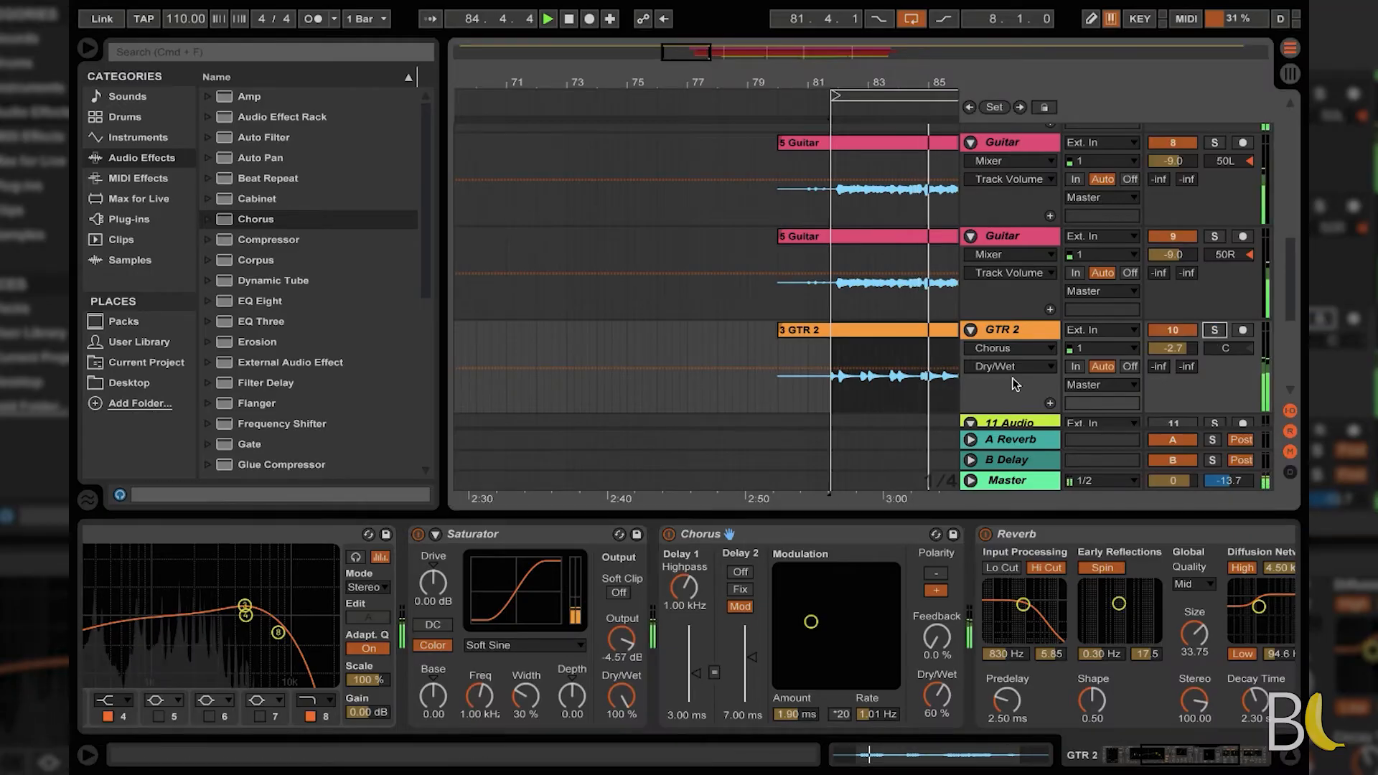
click(1157, 349)
drag(1157, 349, 1157, 351)
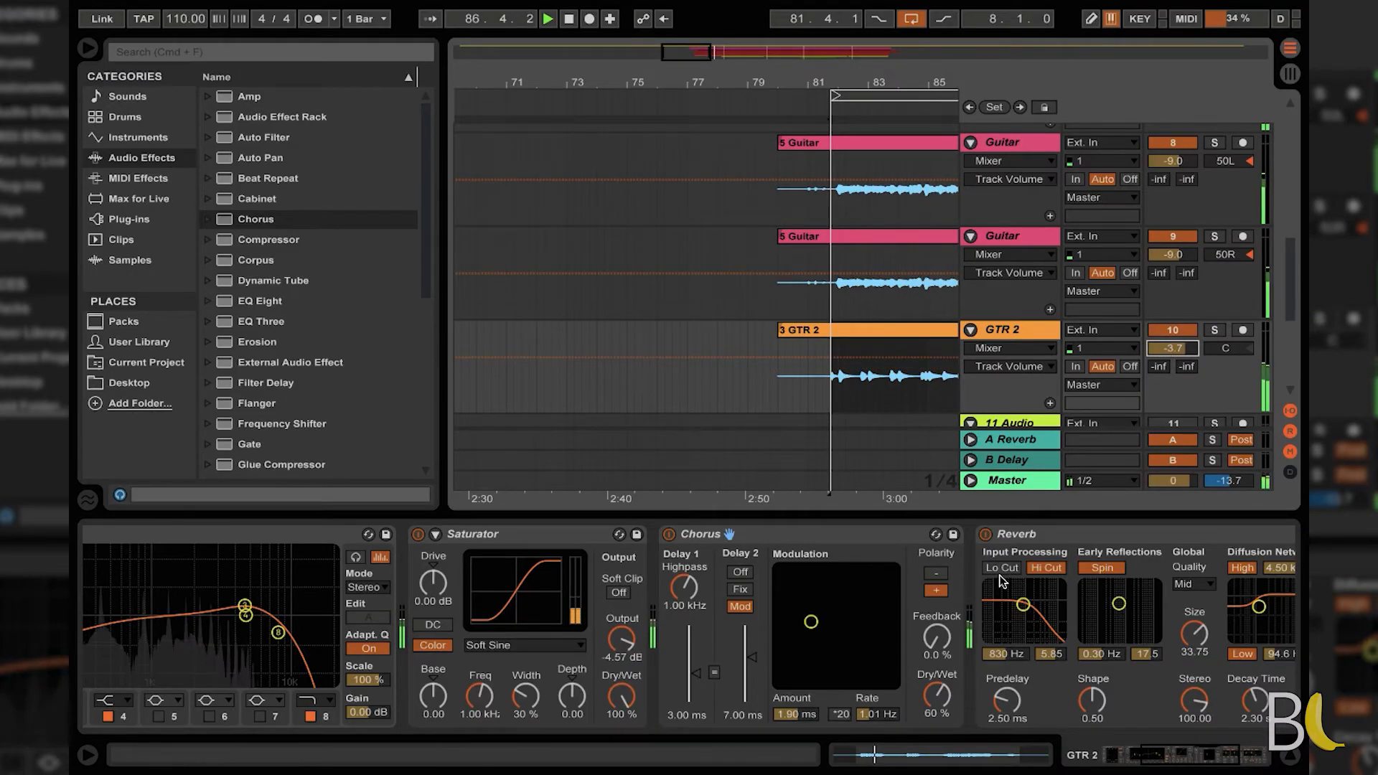
scroll(1002, 582, right, 5)
click(86, 50)
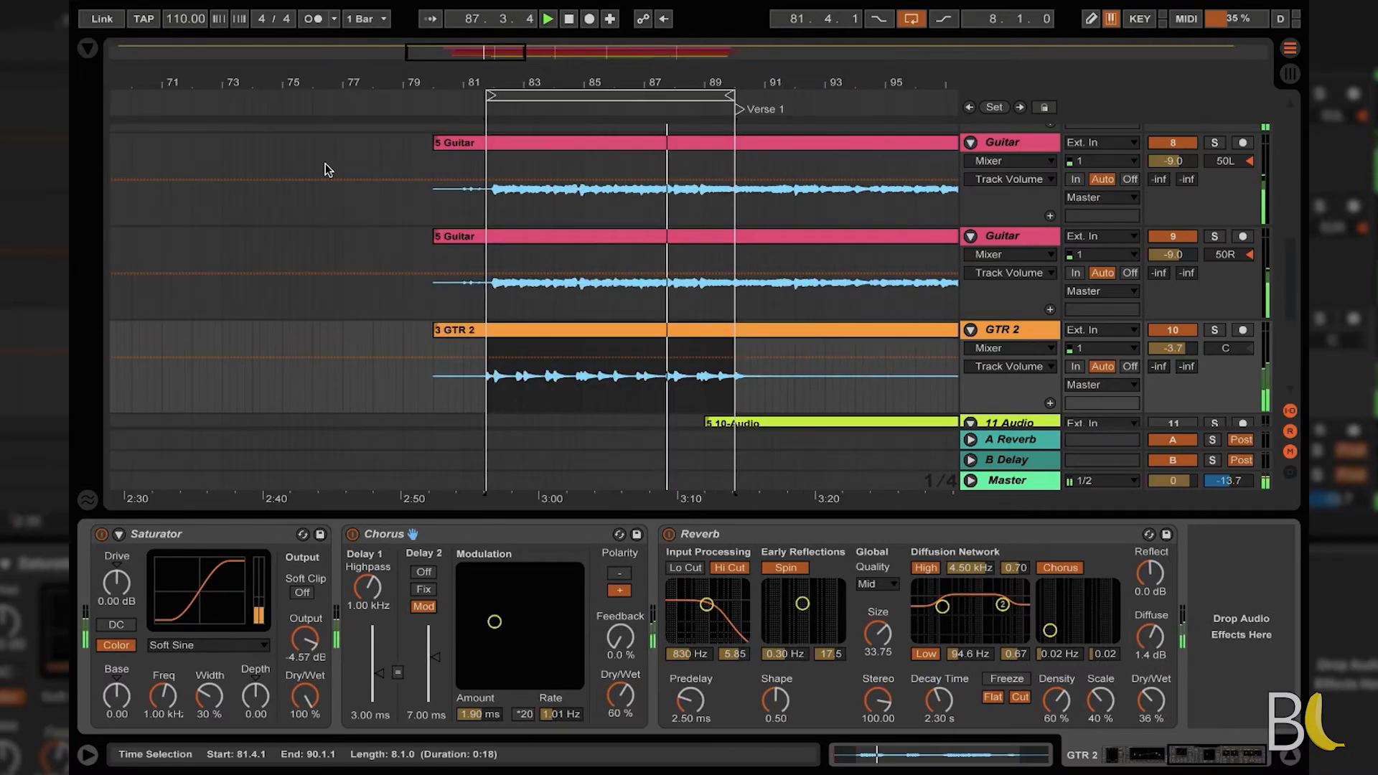
click(1182, 350)
drag(1179, 346, 1178, 348)
Step: Set the Dry/Wet of the Chorus on GTR 2 to 41 %
scroll(768, 577, left, 3)
click(853, 712)
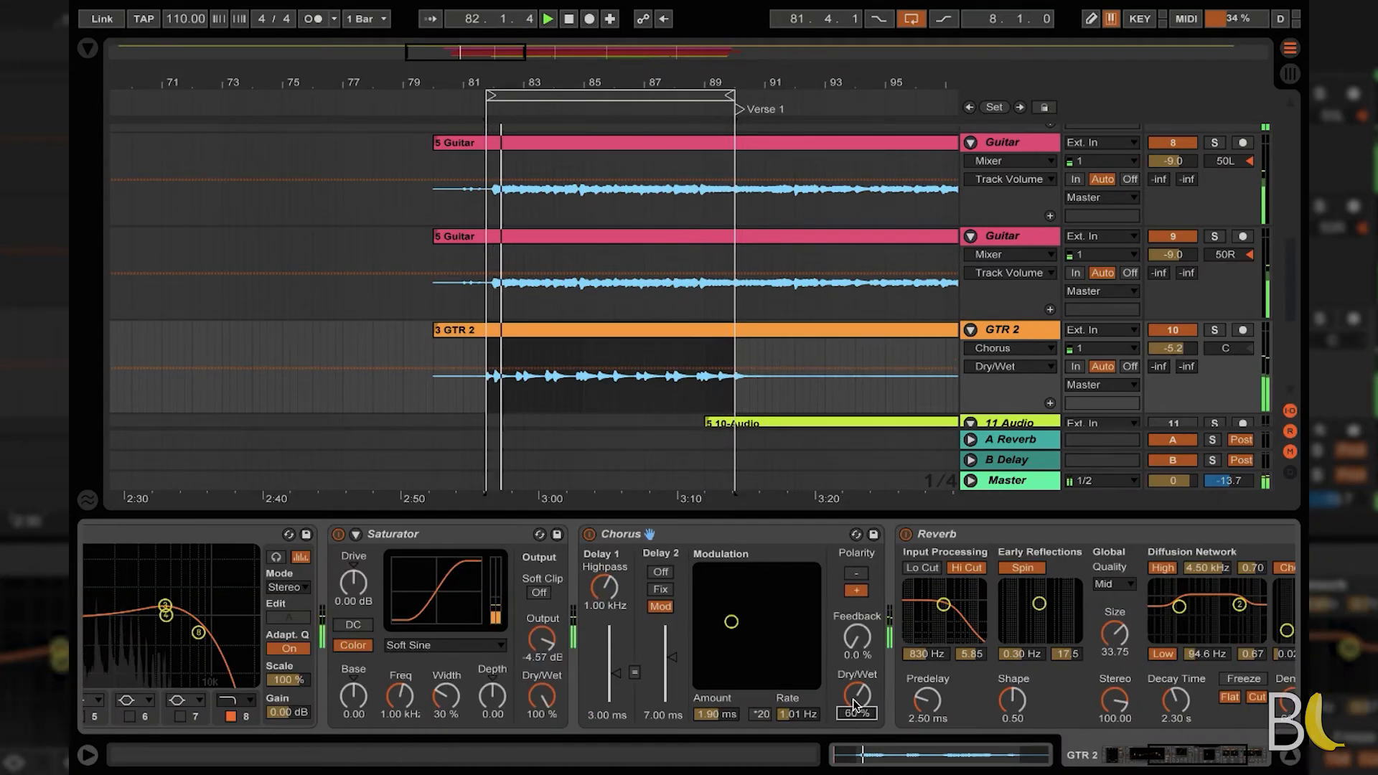
drag(856, 694, 856, 702)
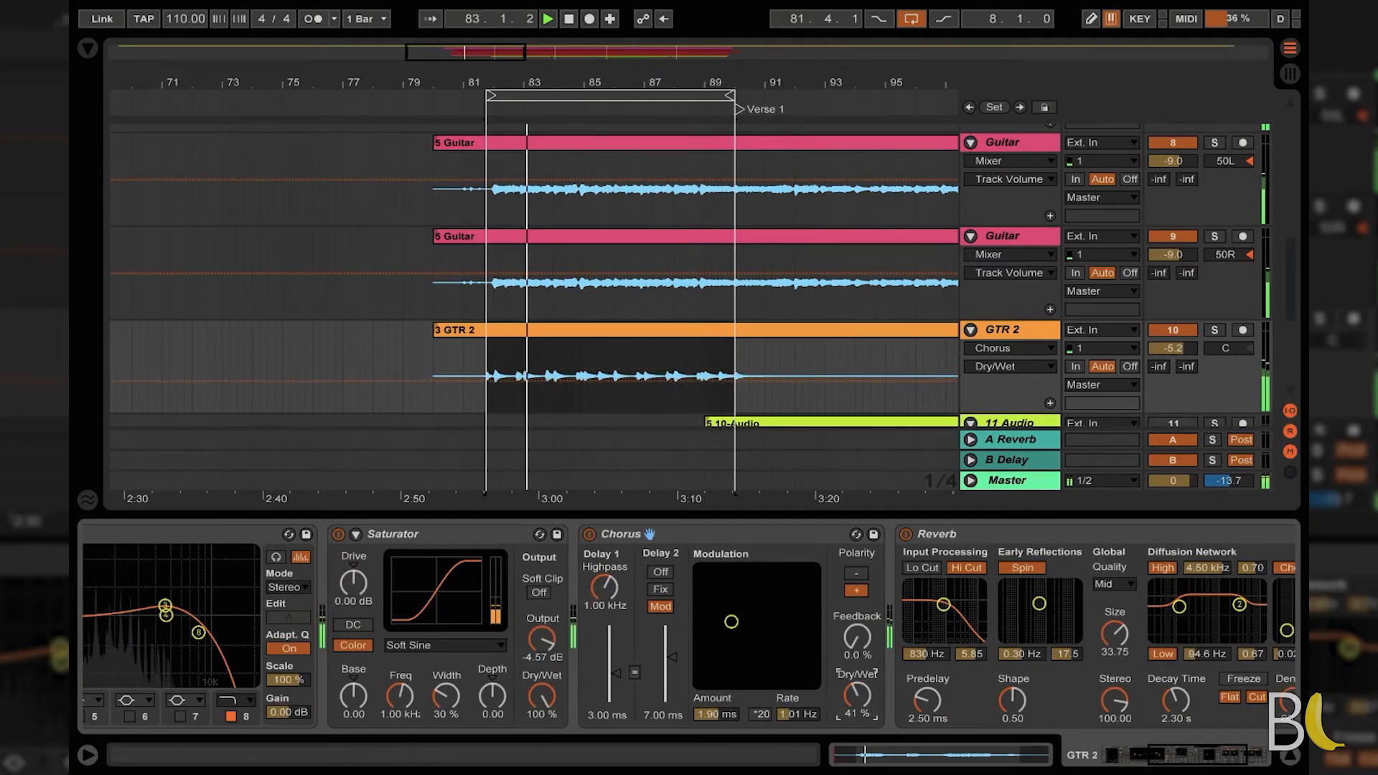
Step: Raise the GTR 2 track volume to -4.0 dB while the mix plays
scroll(1015, 266, up, 10)
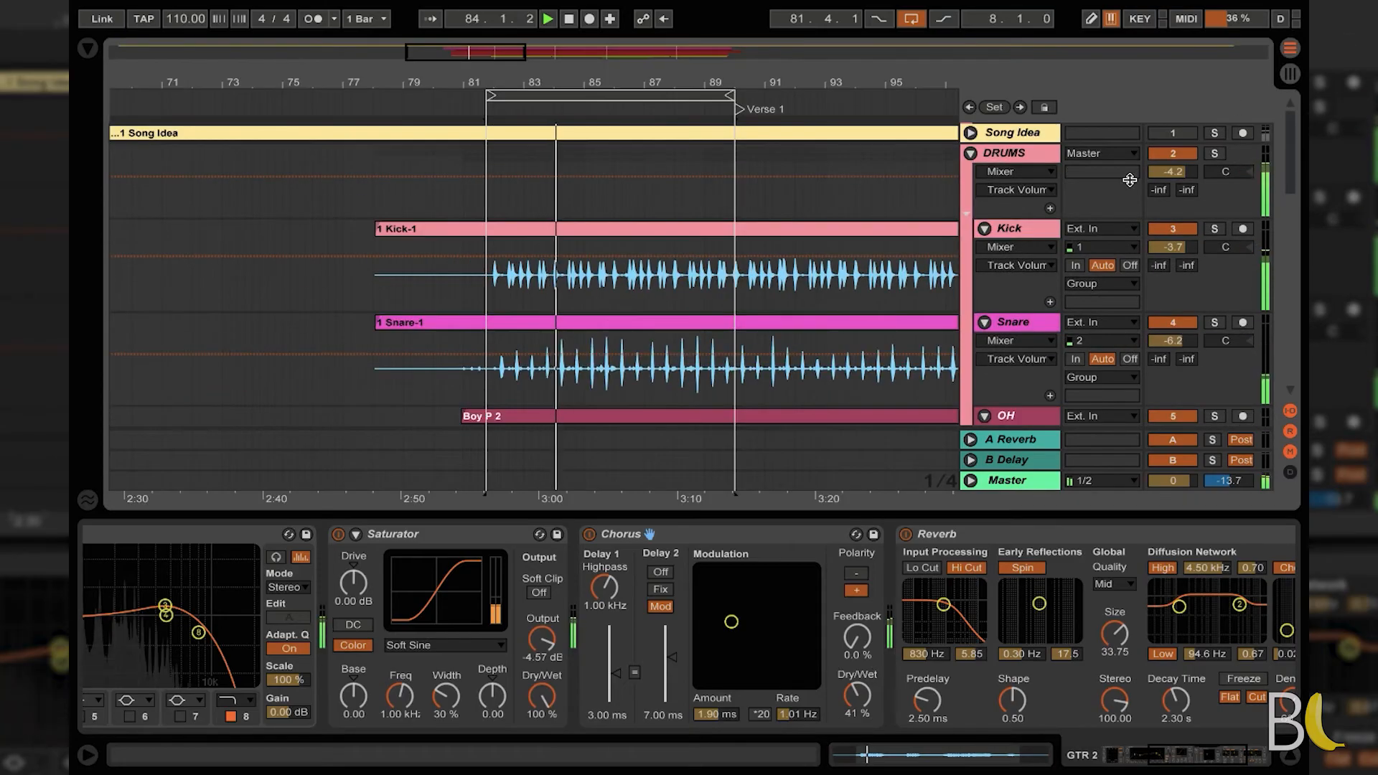
scroll(1015, 266, down, 10)
scroll(1093, 225, up, 3)
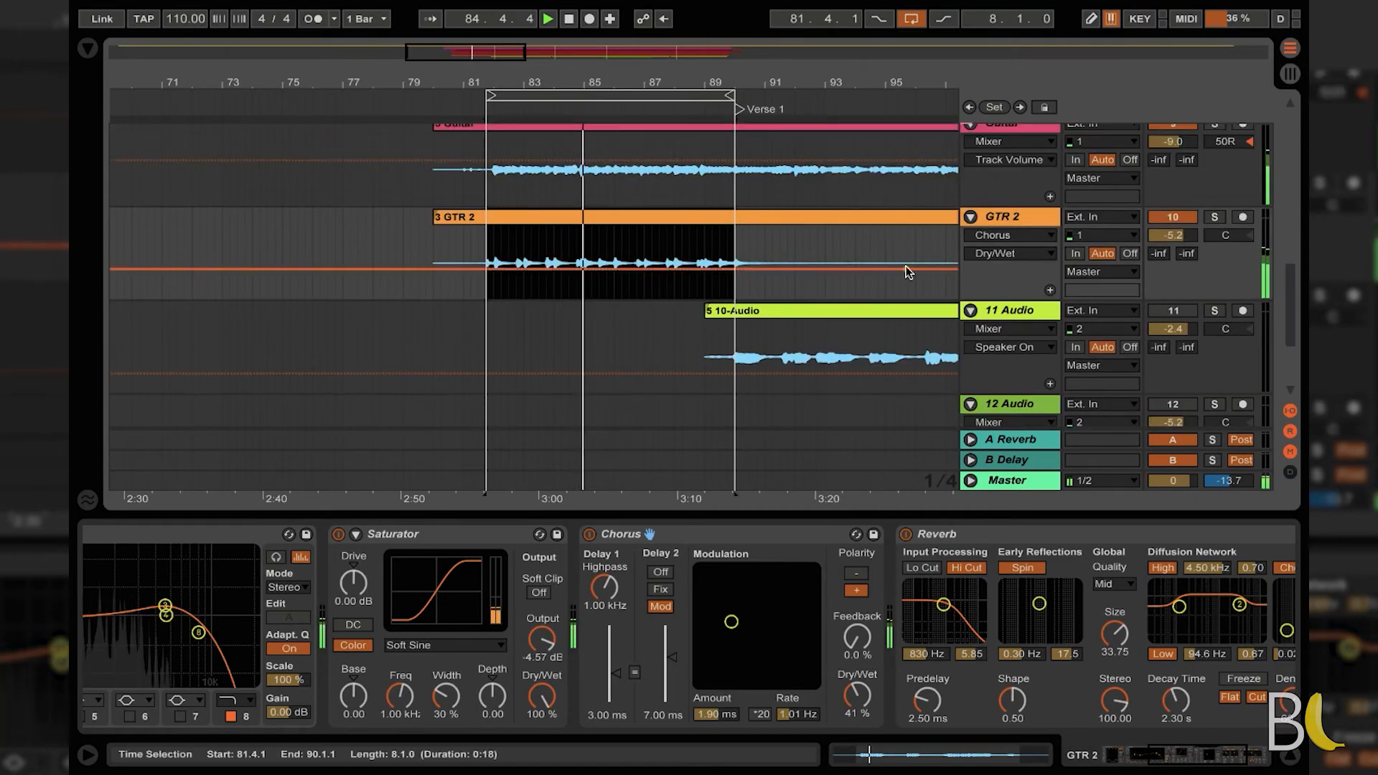
scroll(1027, 220, up, 2)
click(1172, 321)
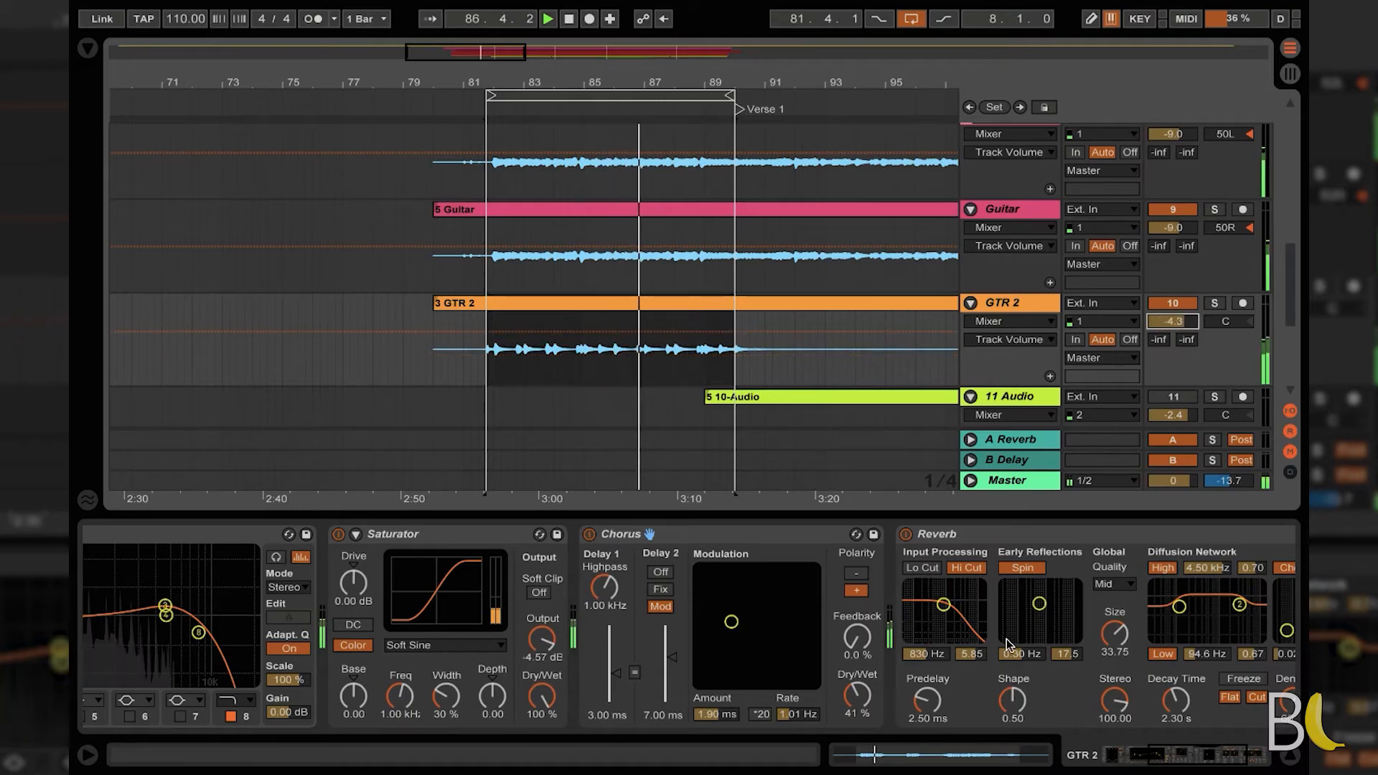
Step: Reduce the Chorus Dry/Wet on GTR 2 to 36 % and hide the device chain
scroll(1008, 652, down, 3)
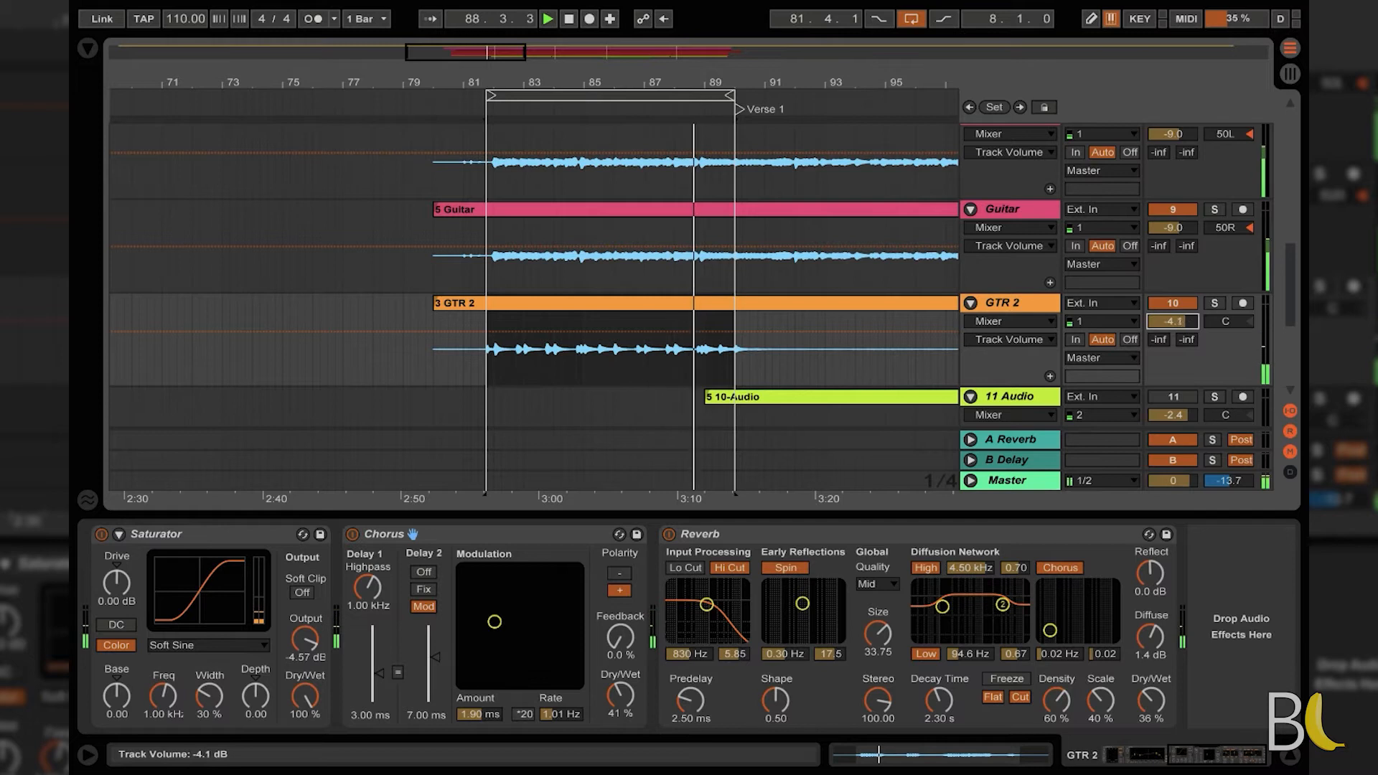
click(626, 700)
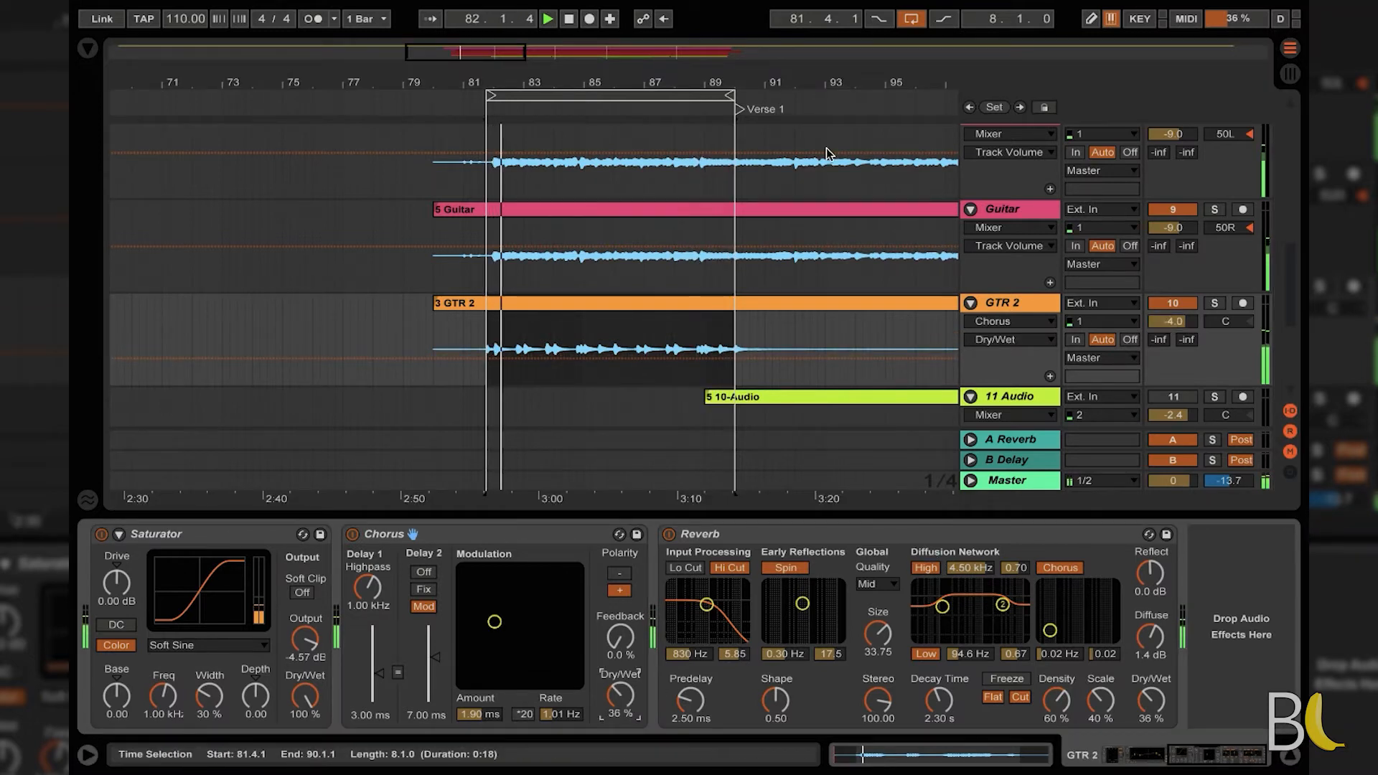
click(1289, 758)
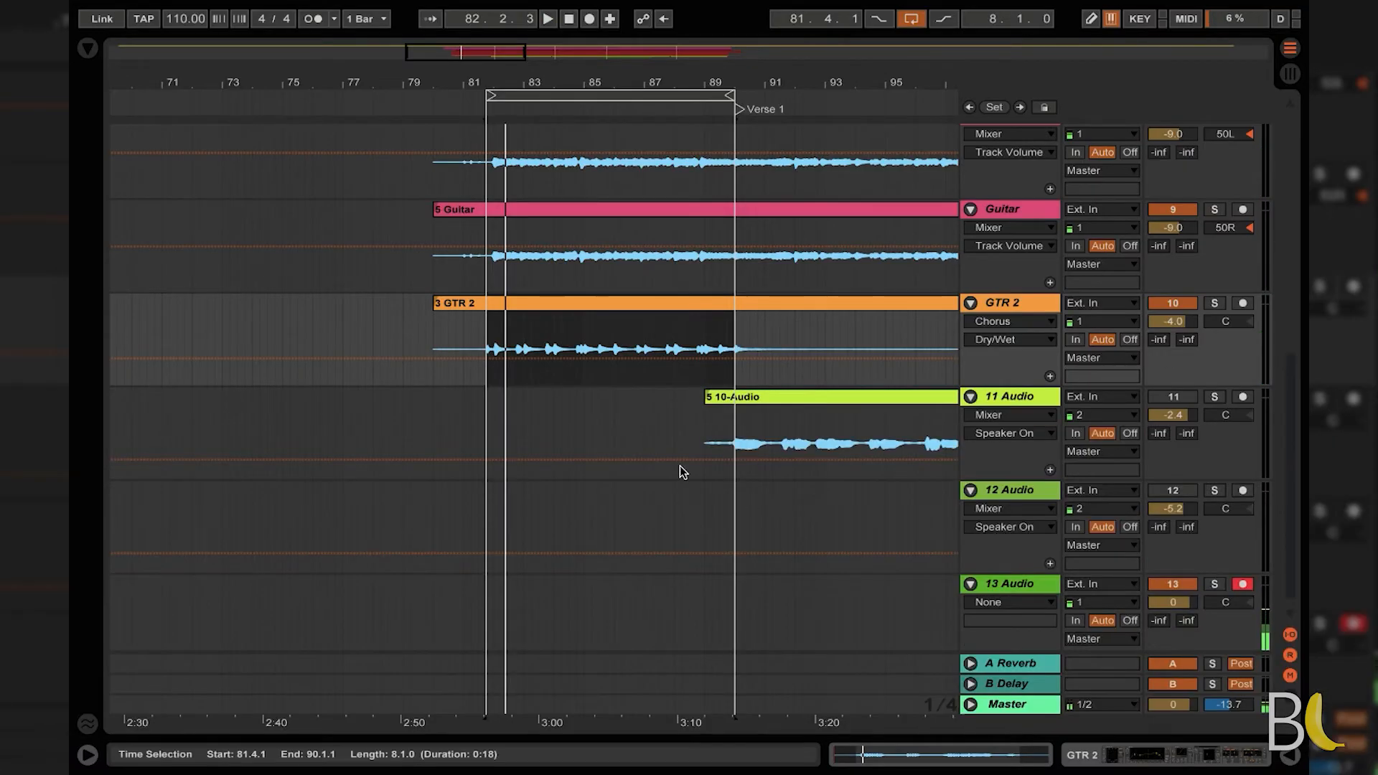
Step: Loop the 11 Audio clip from 90.1.1 to 100.3.1, and activate the 11 Audio track during playback
scroll(737, 493, right, 5)
drag(432, 441, 748, 445)
key(ctrl+l)
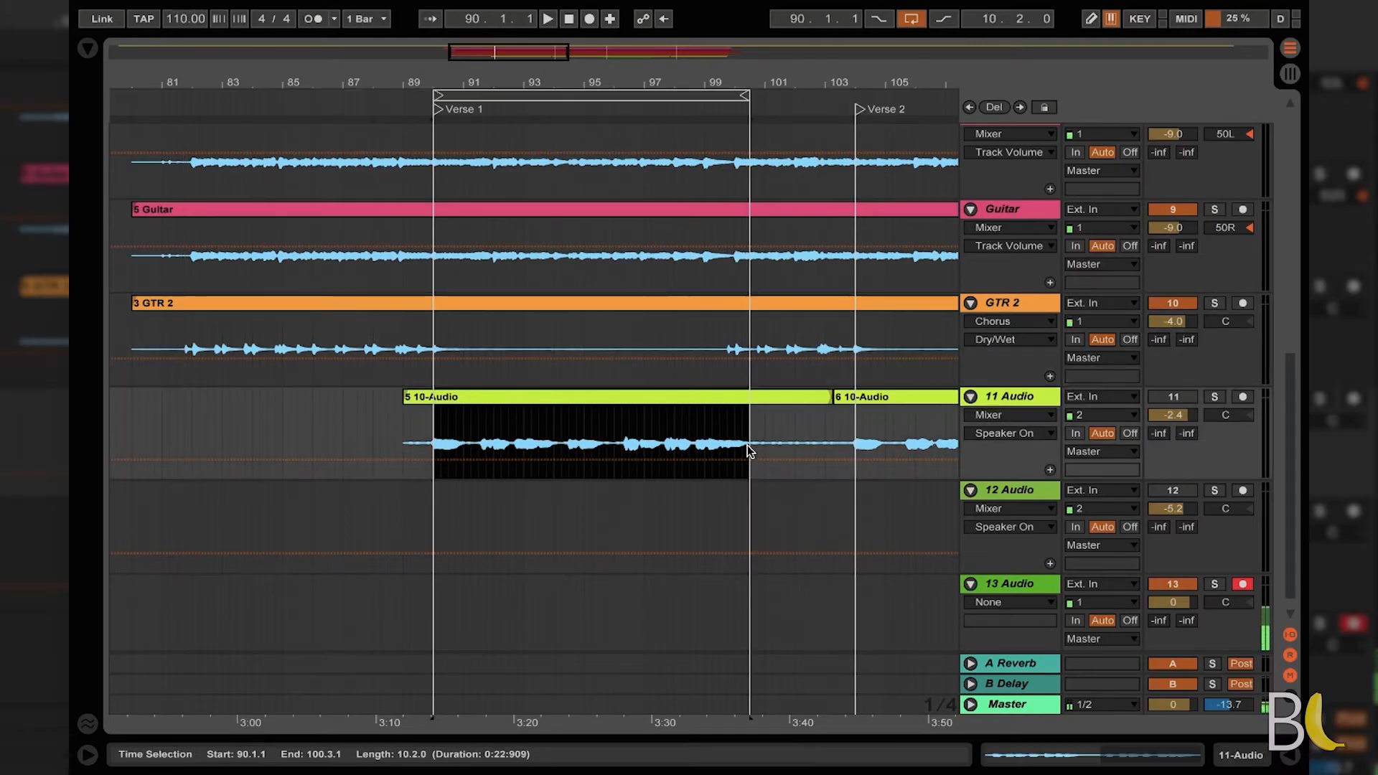
key(space)
click(1173, 396)
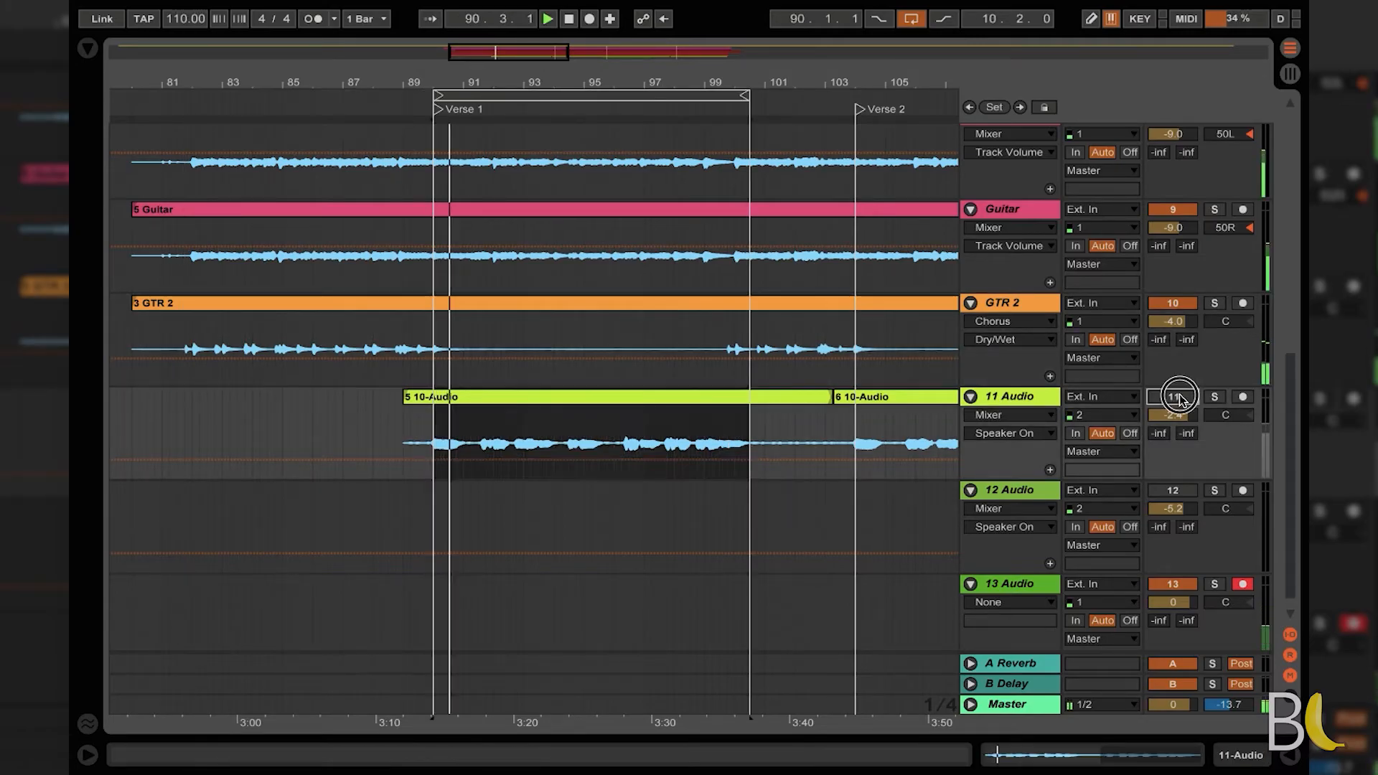
Step: Mute the DRUMS group, Bass low, Bass Hi, both Guitar tracks and GTR 2 to isolate the vocal
scroll(1157, 305, up, 10)
click(1182, 158)
click(1171, 511)
click(1174, 603)
scroll(1174, 602, down, 4)
click(1170, 545)
scroll(1170, 547, down, 5)
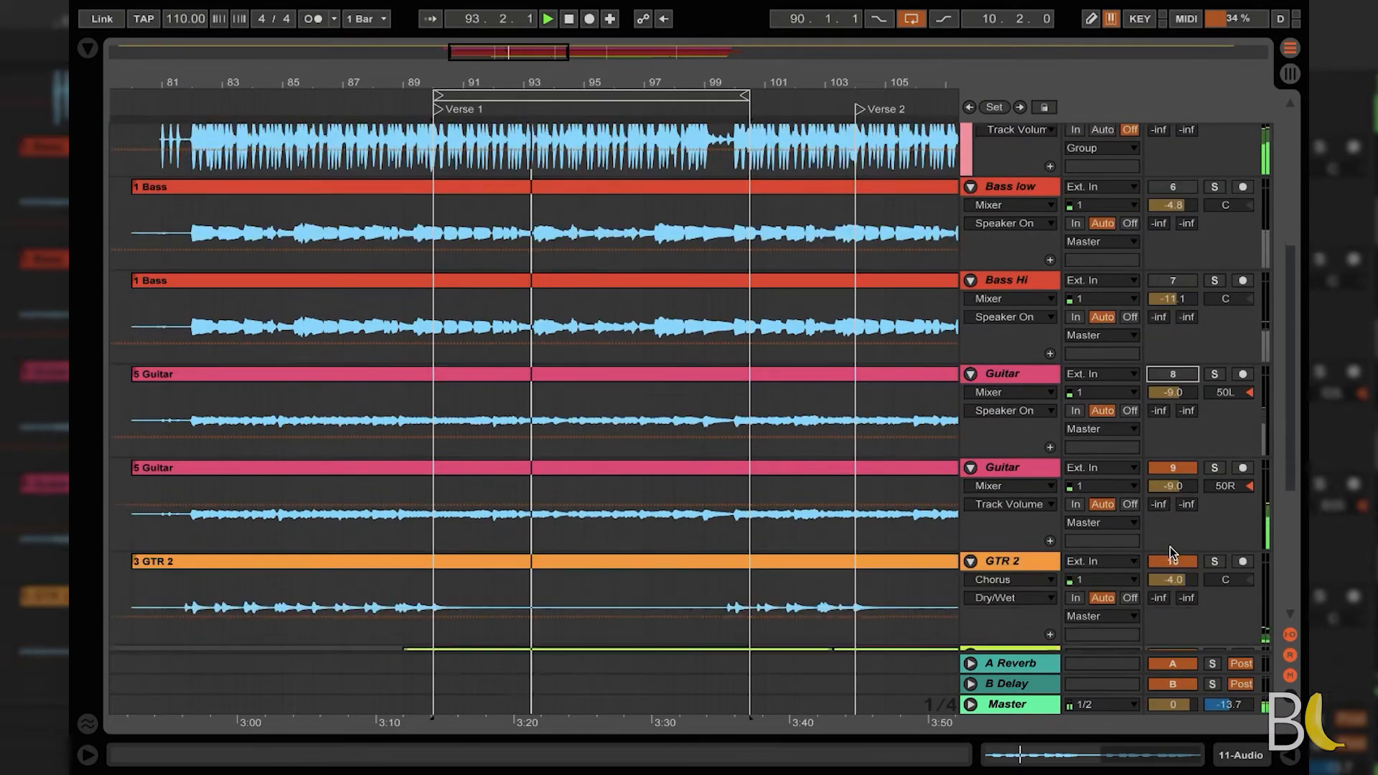
click(1173, 425)
click(1173, 518)
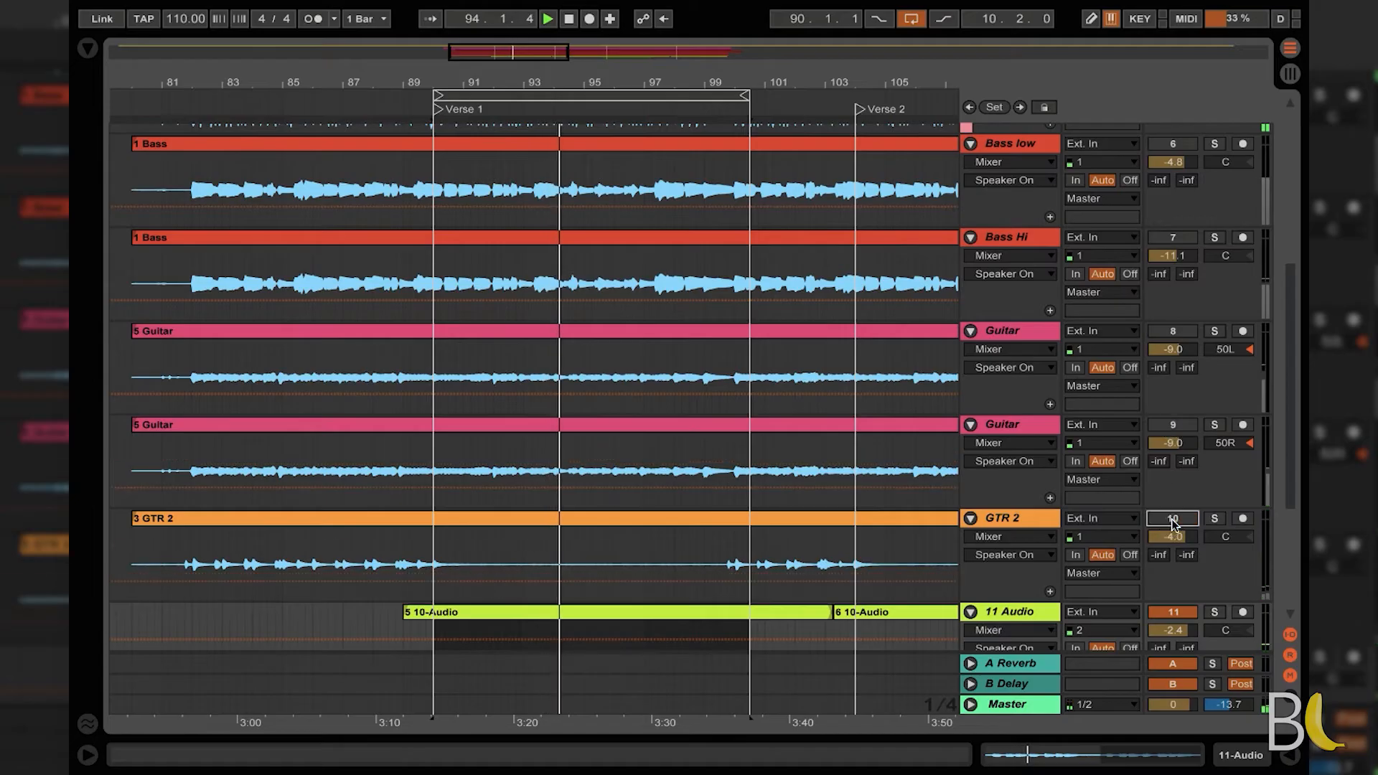
Step: Rename the 11 Audio track as Vox and the 12 Audio track as Vox 2
scroll(971, 538, down, 1)
scroll(970, 539, down, 3)
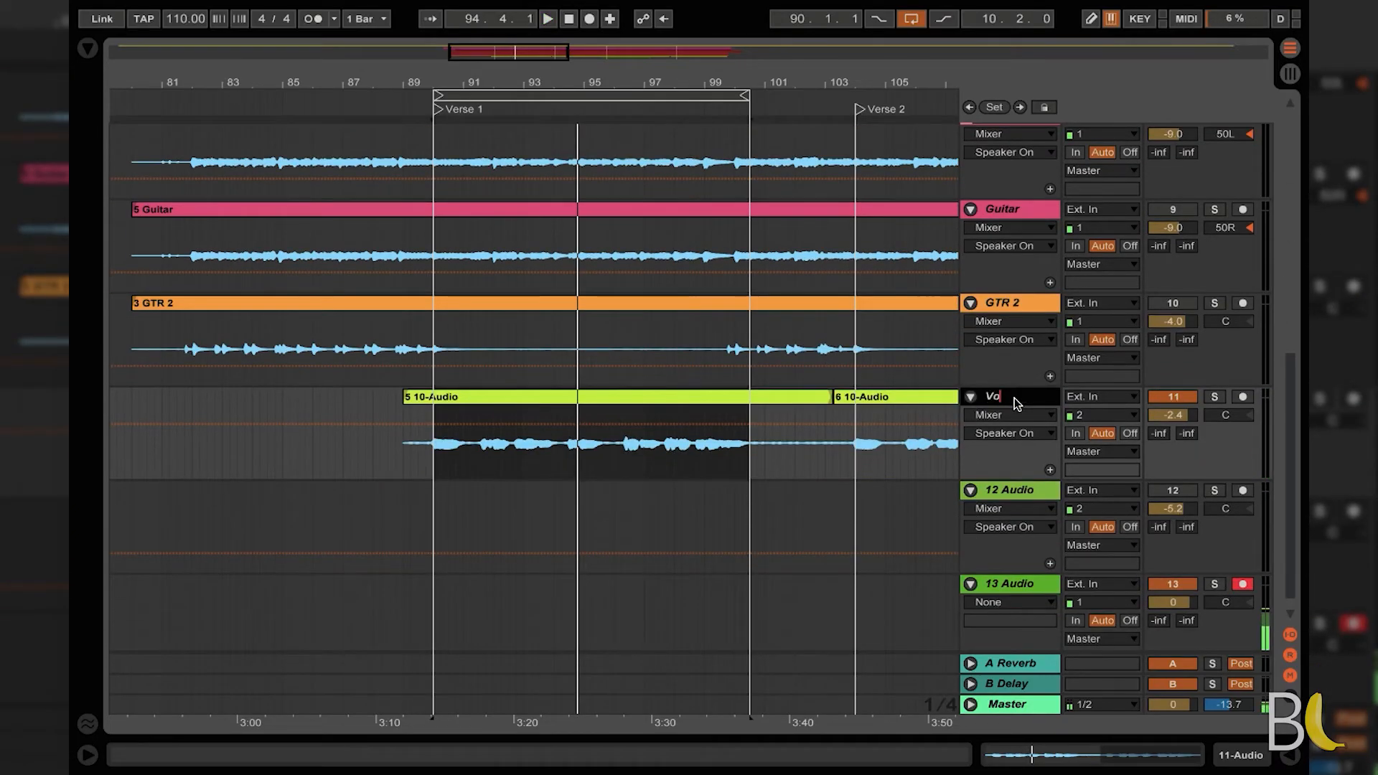
text(x)
double_click(1032, 488)
text(Vox)
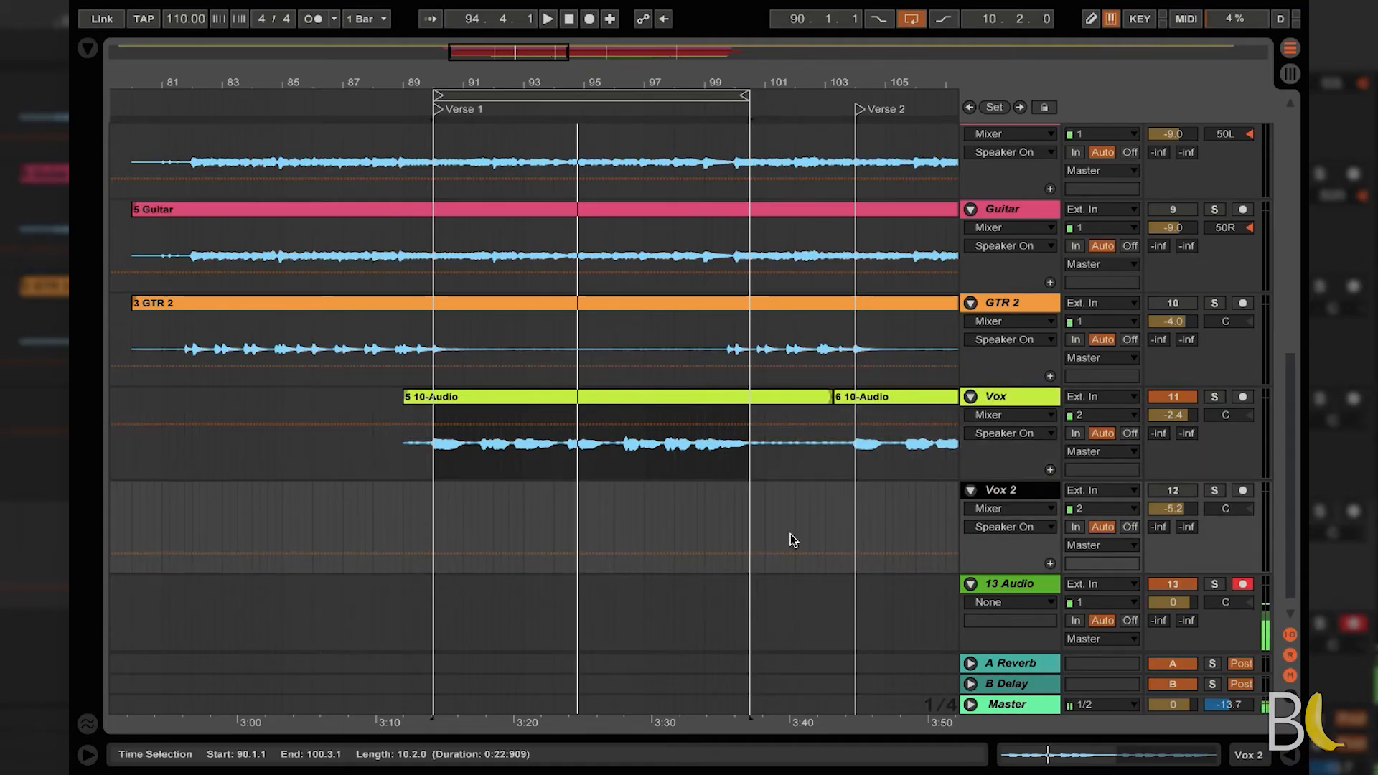
Step: Play the isolated vocal from 89.4.1, just before the Verse 1 marker, and select the Vox track
mouse_move(899, 6)
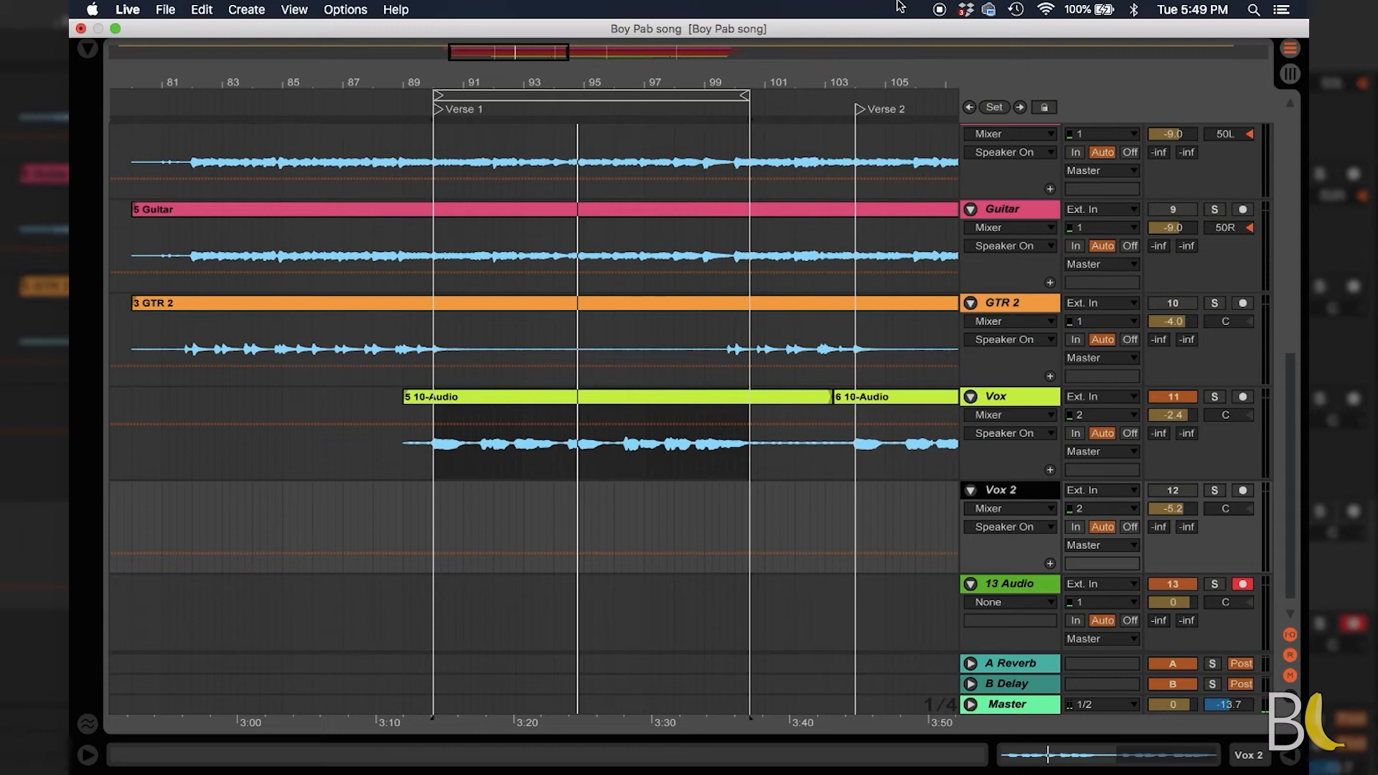
click(428, 452)
key(space)
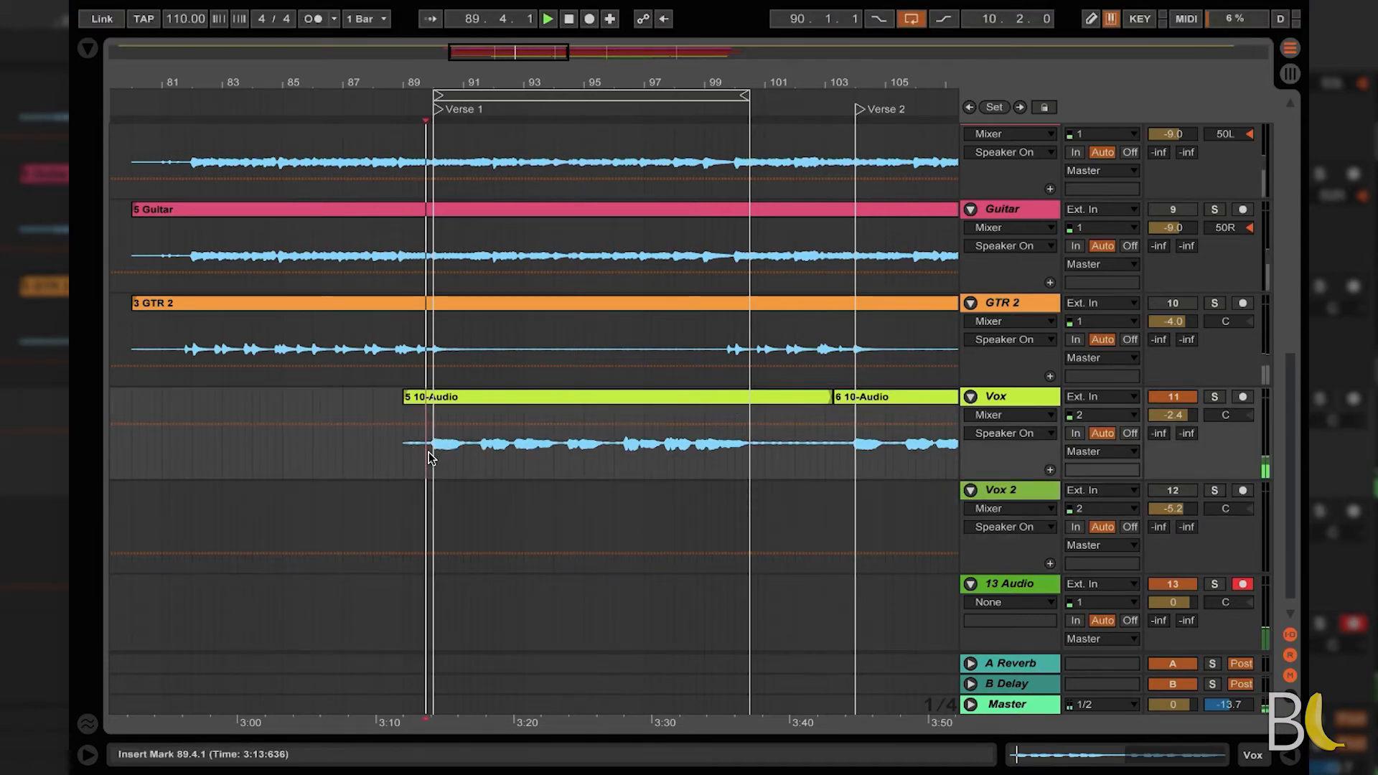
click(1032, 399)
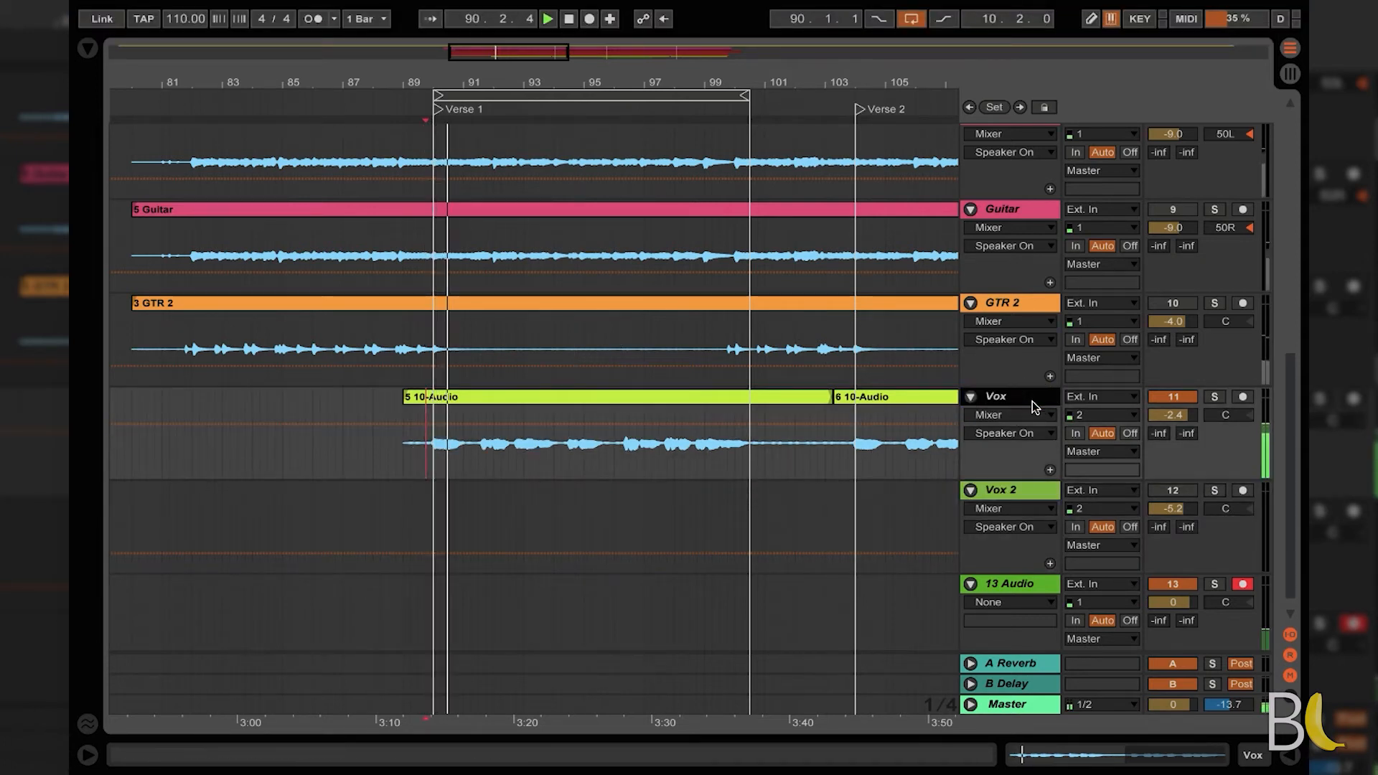
Step: Add a Compressor to the Vox track and lower its threshold to -15.3 dB during playback
click(1252, 753)
click(88, 50)
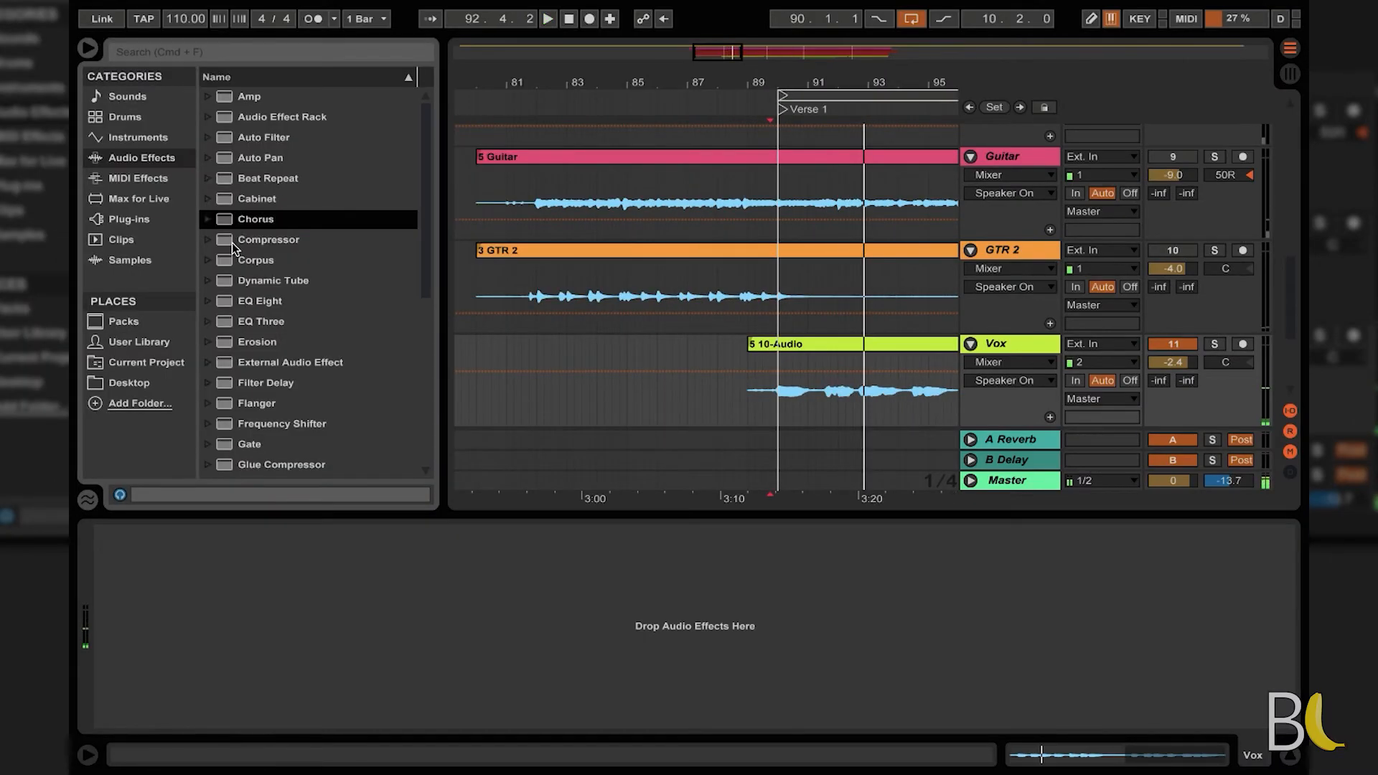
drag(233, 247, 216, 592)
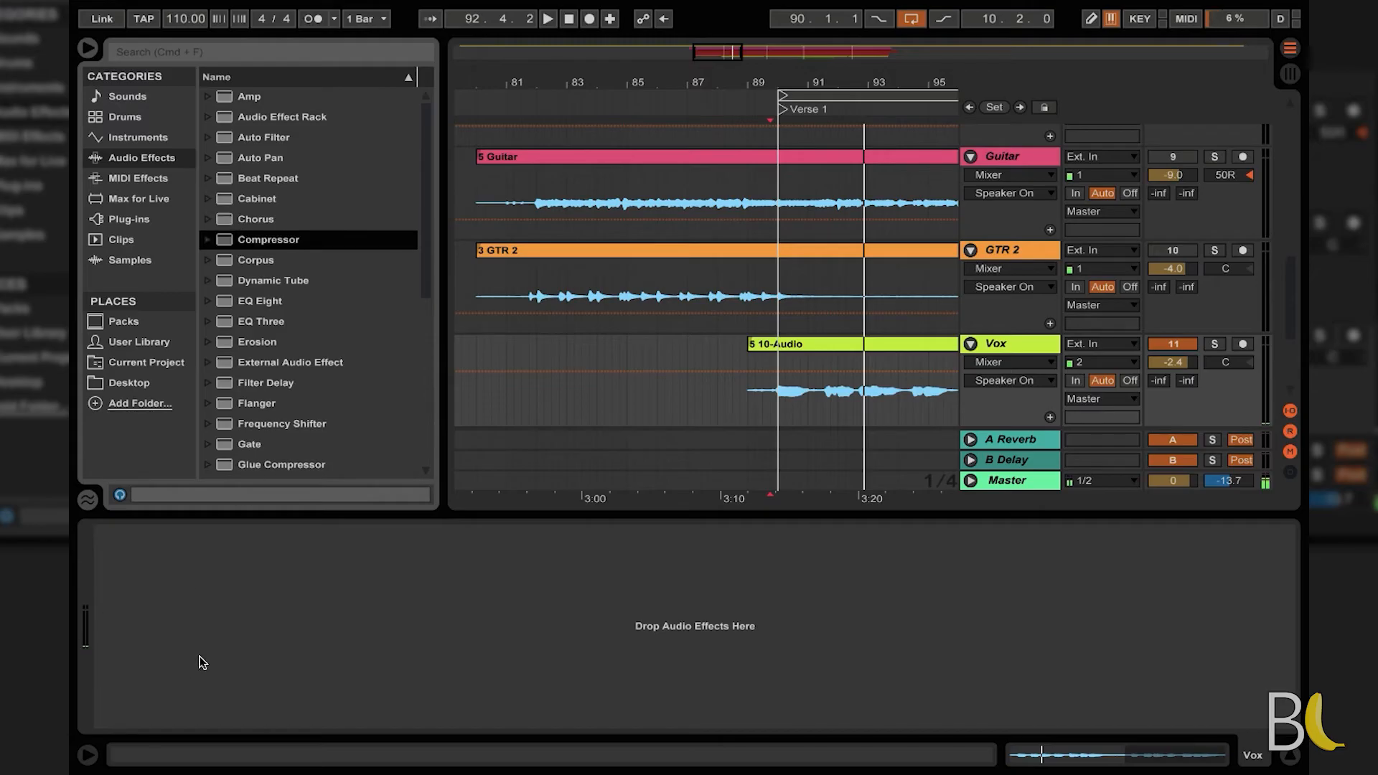
drag(200, 656, 200, 656)
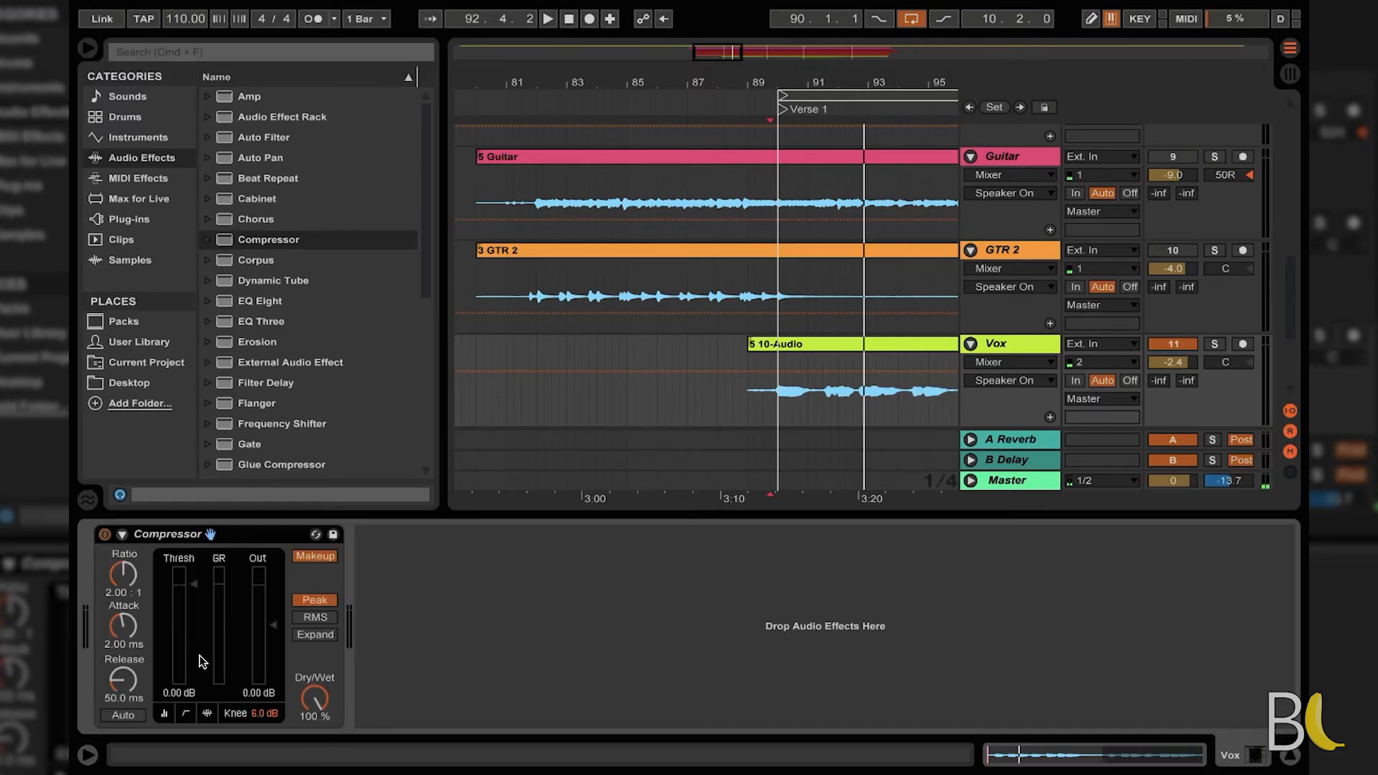
key(space)
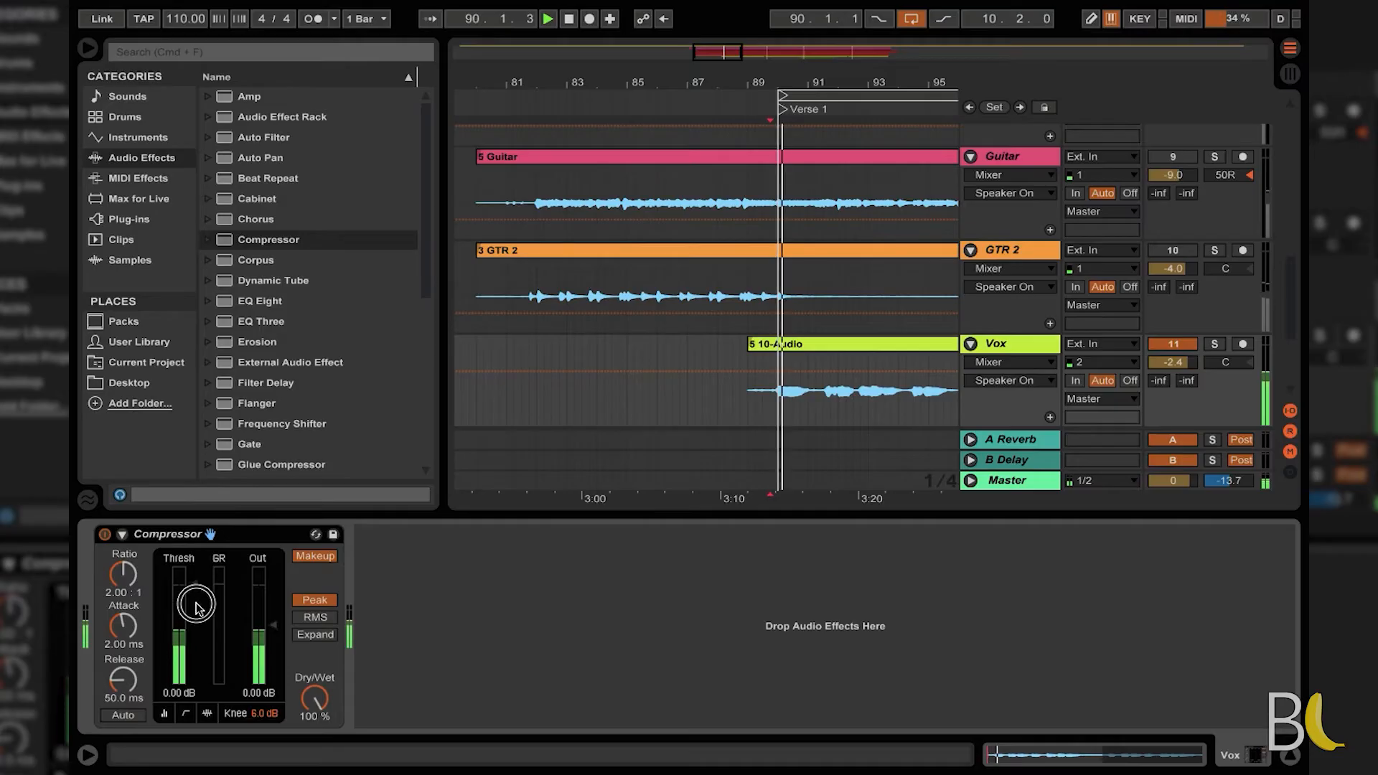
drag(192, 587, 192, 603)
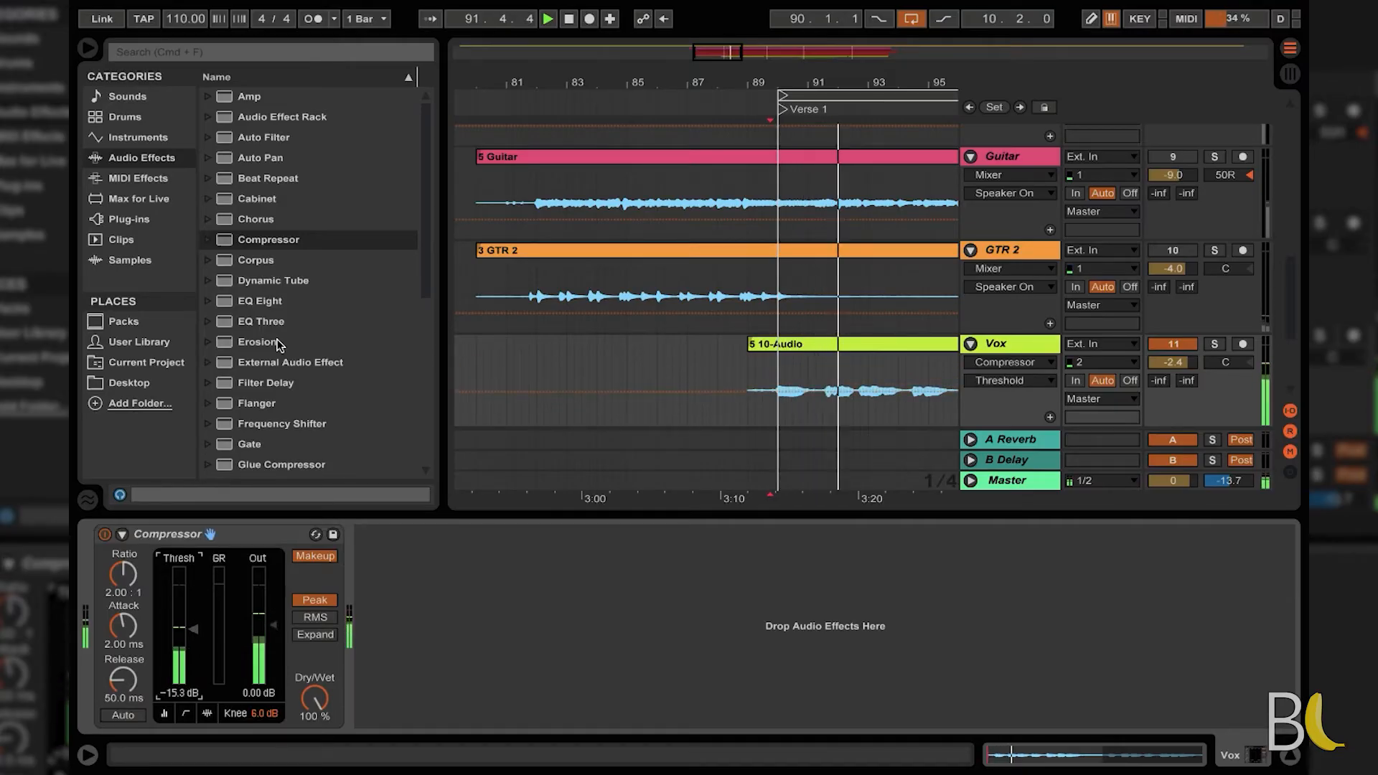
Step: Add an EQ Eight after the Compressor, with a strong midrange boost on band 2 and a low cut on band 1
drag(237, 307, 336, 428)
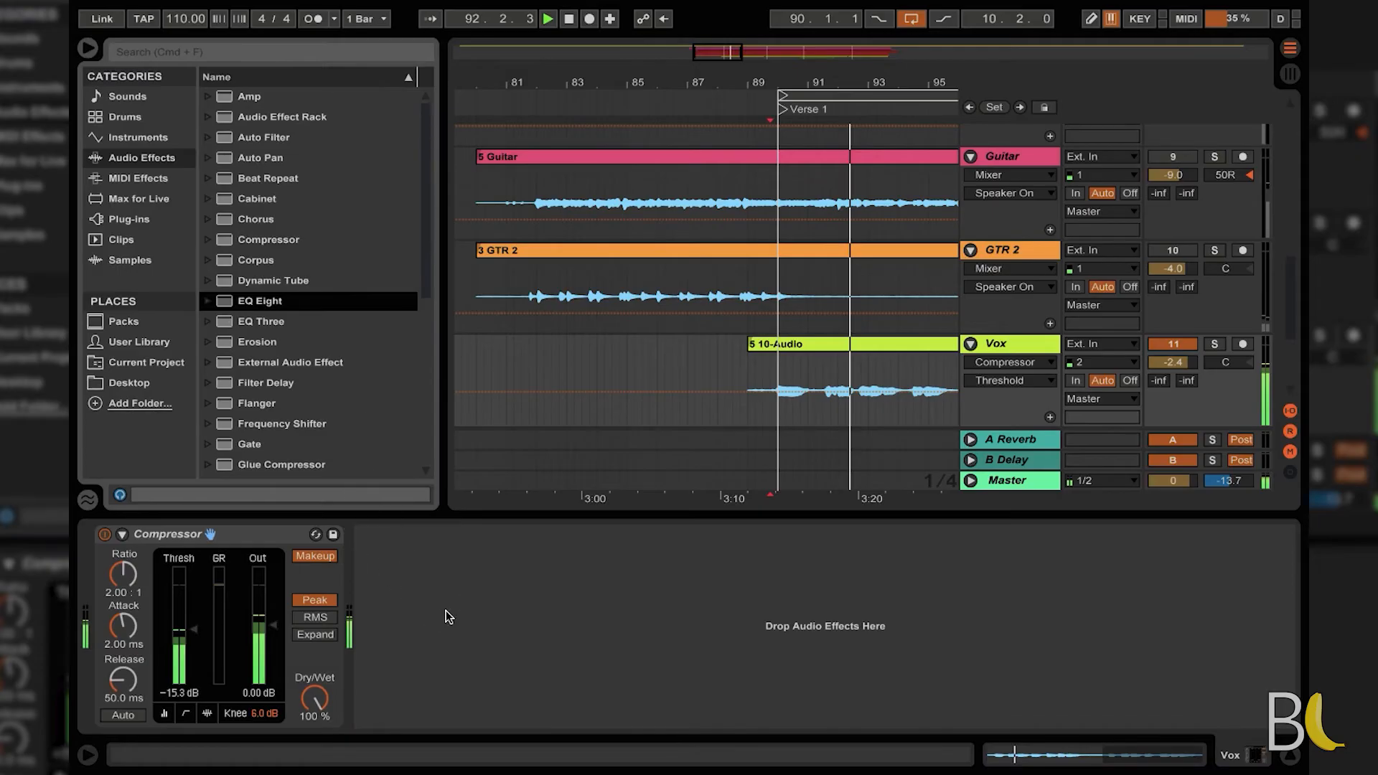
drag(449, 617, 541, 615)
drag(601, 561, 624, 559)
click(442, 701)
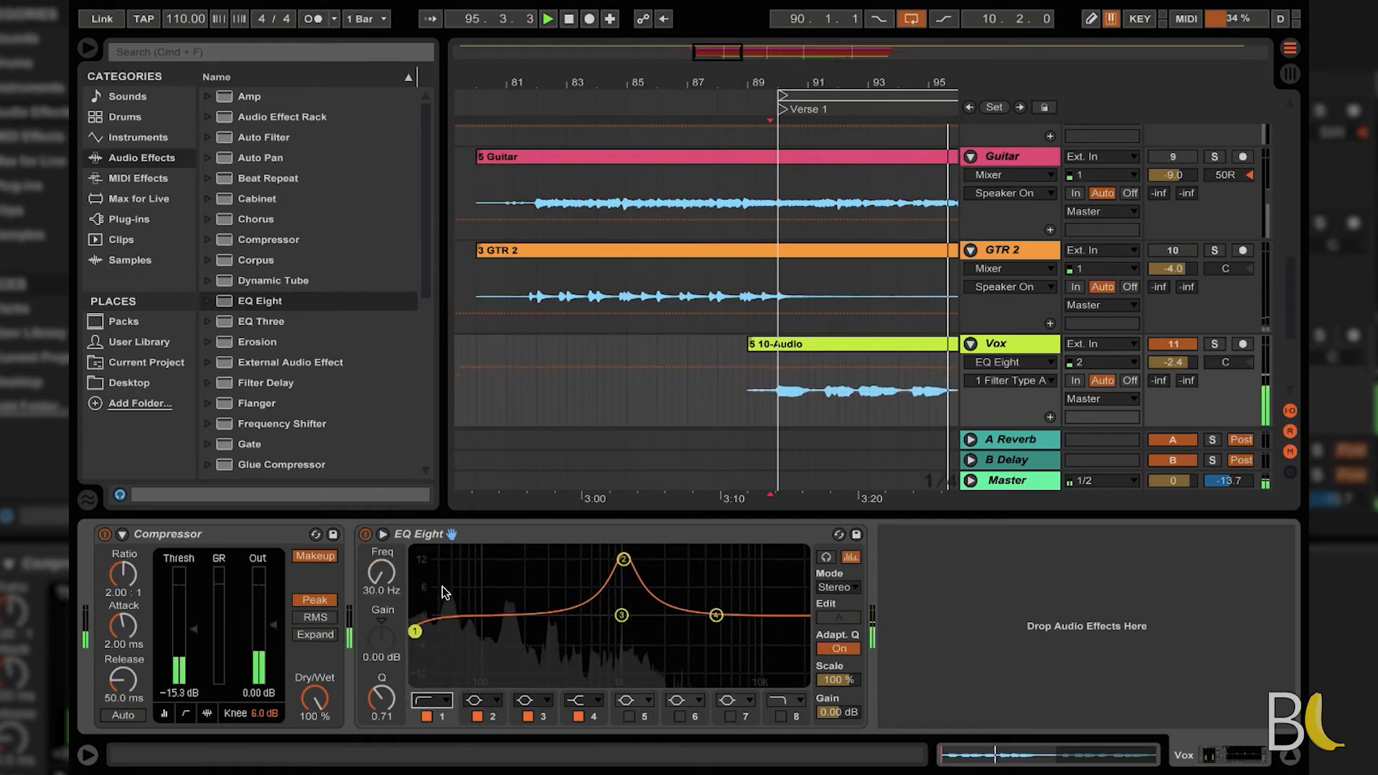
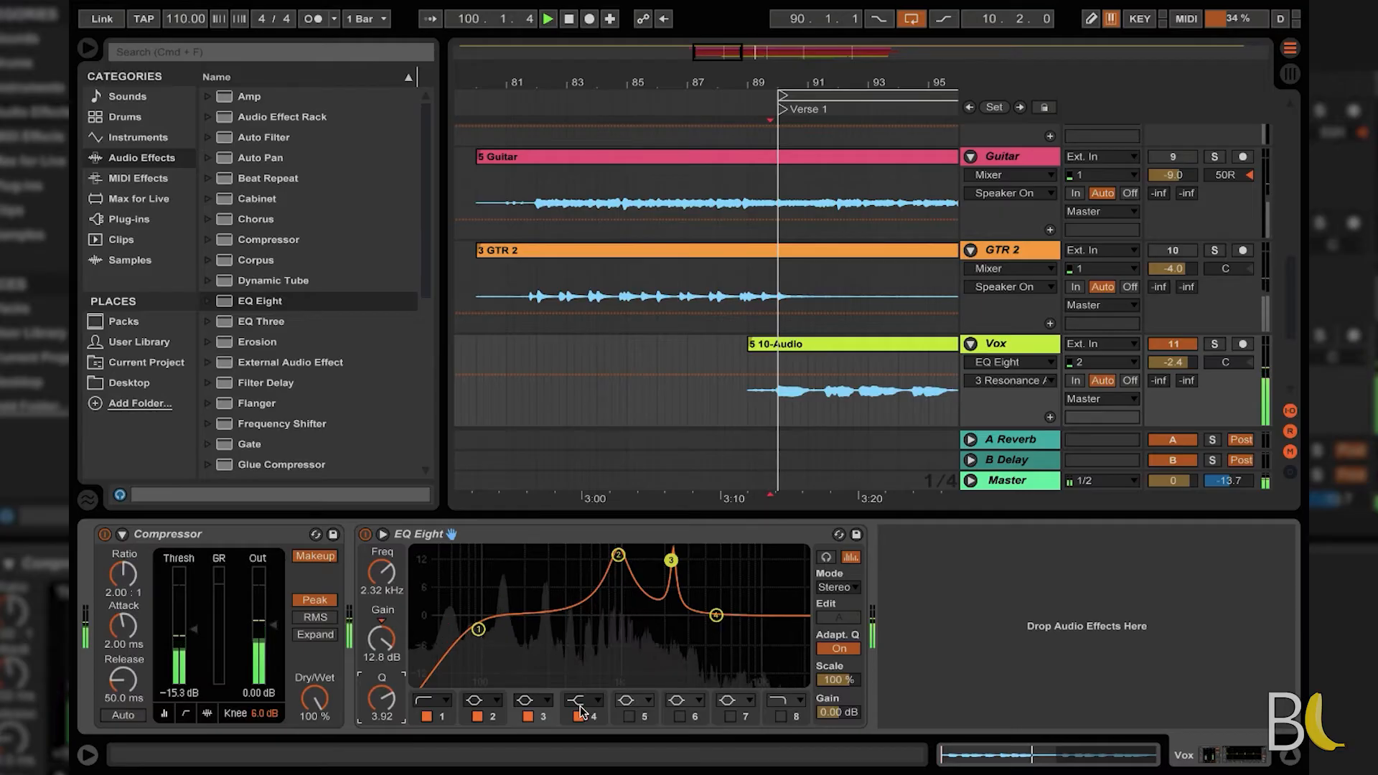
Step: Make EQ band 4 a bell with a gentle high-frequency boost, and move the band 1 low cut to 158 Hz
click(585, 619)
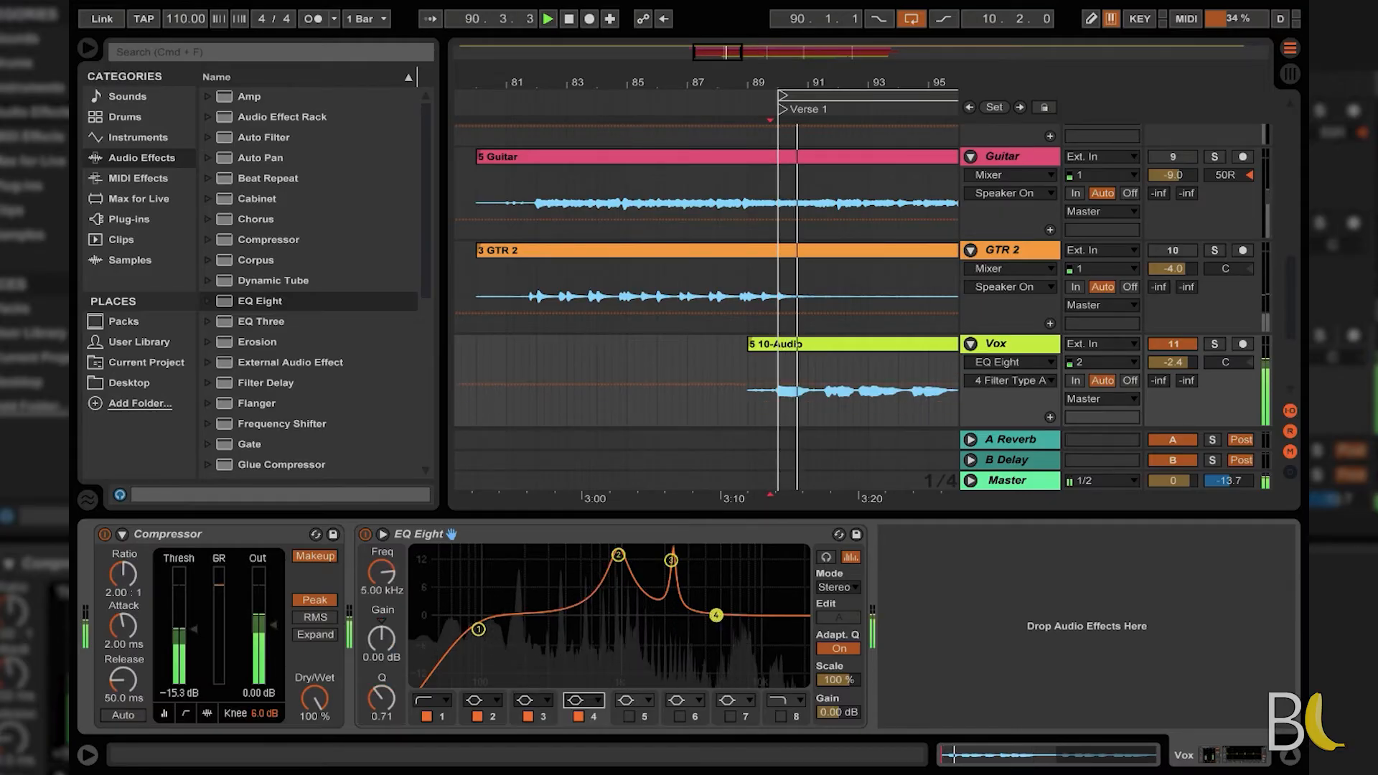
drag(756, 606, 773, 599)
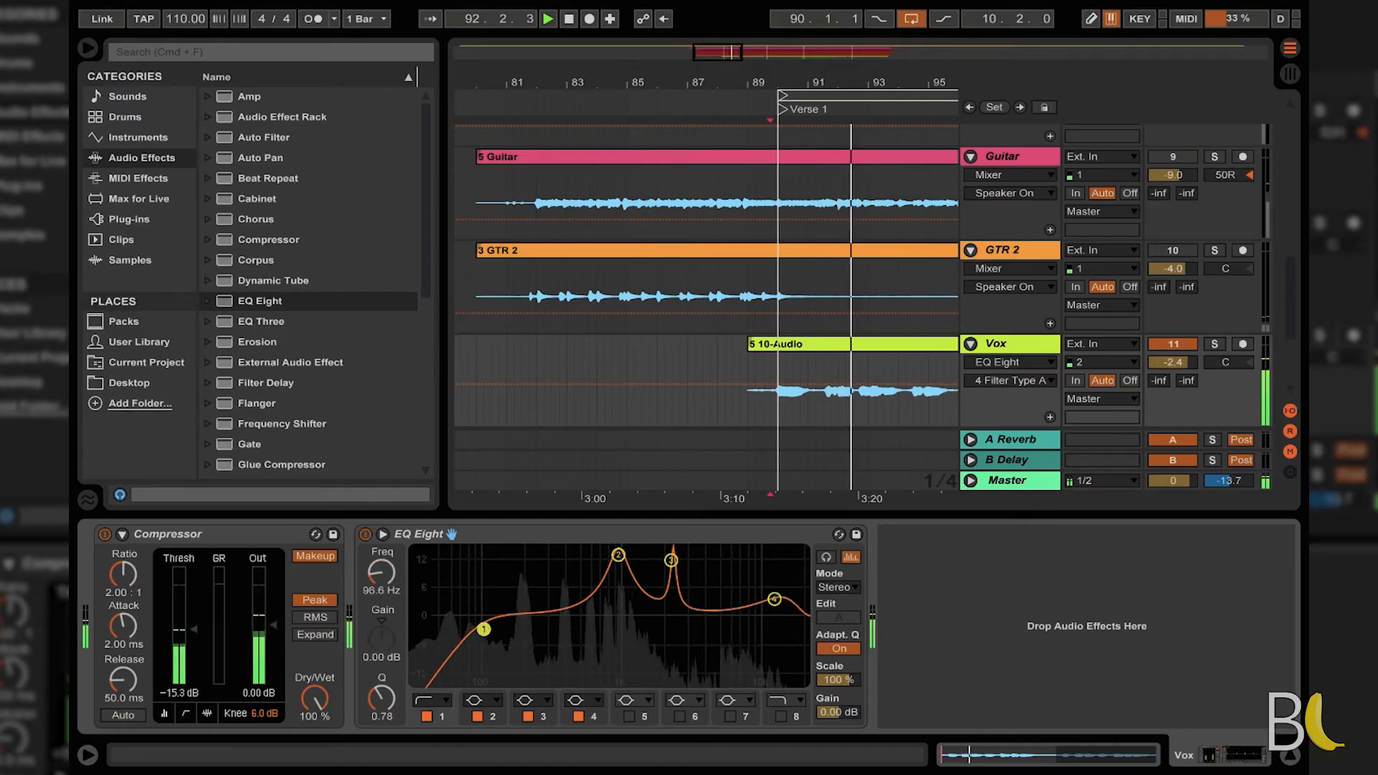
drag(479, 631, 517, 630)
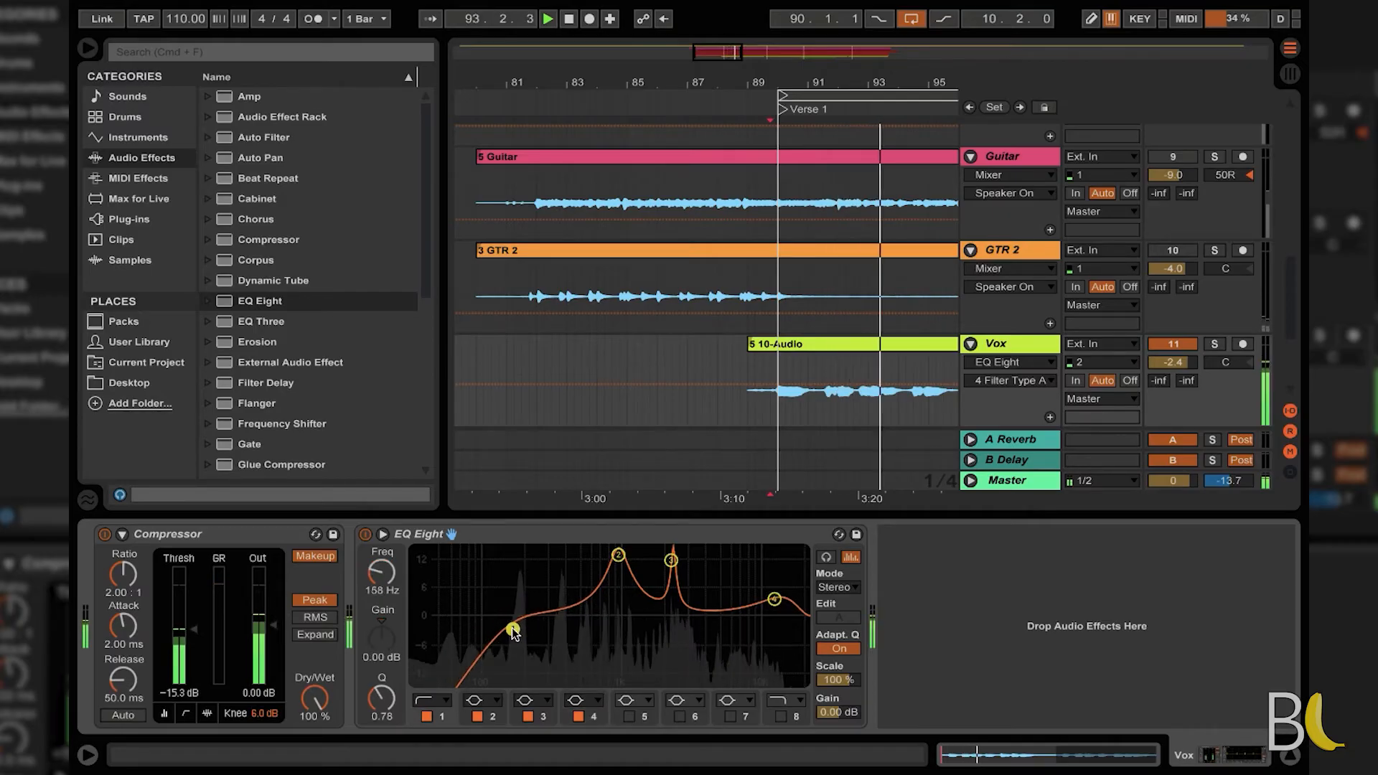
Step: Add a Saturator after the EQ Eight on the Vox track and play the vocal
scroll(348, 369, down, 6)
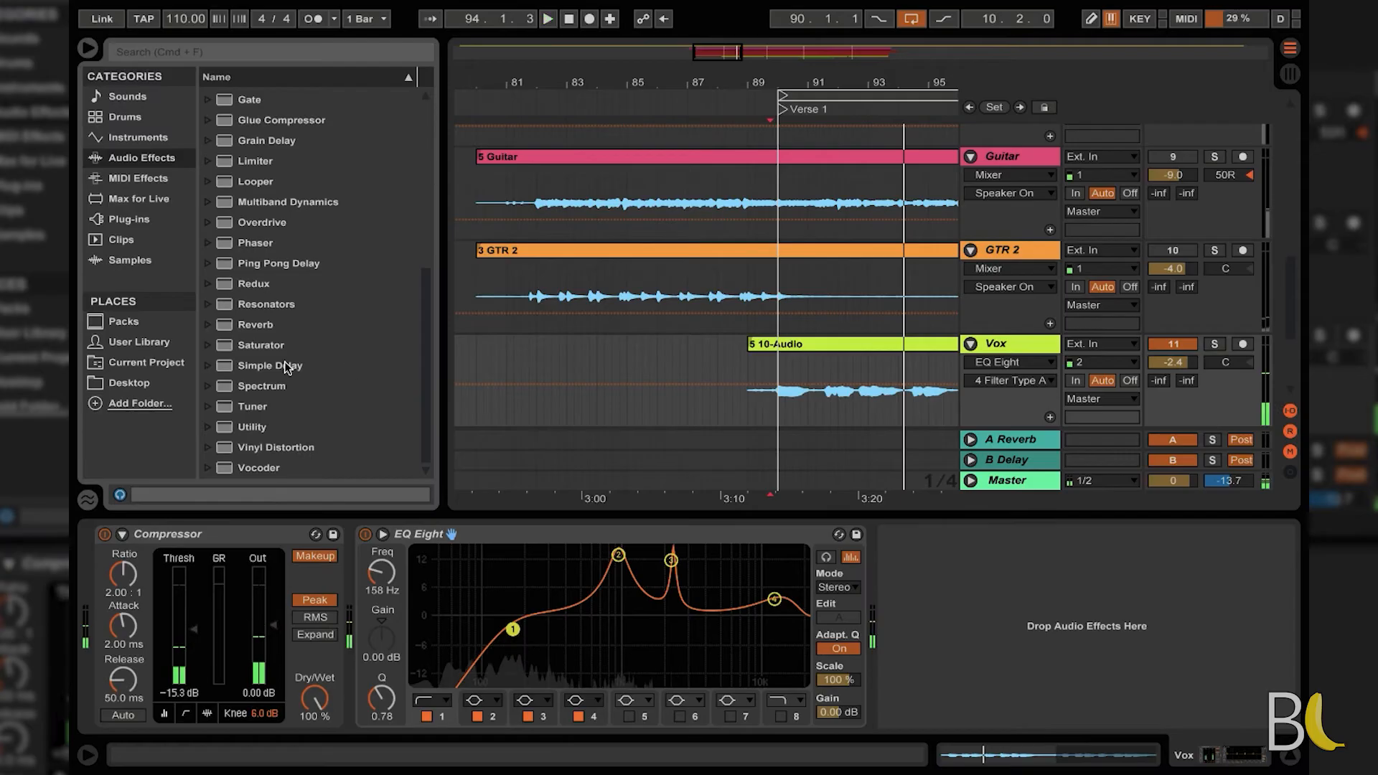
click(230, 344)
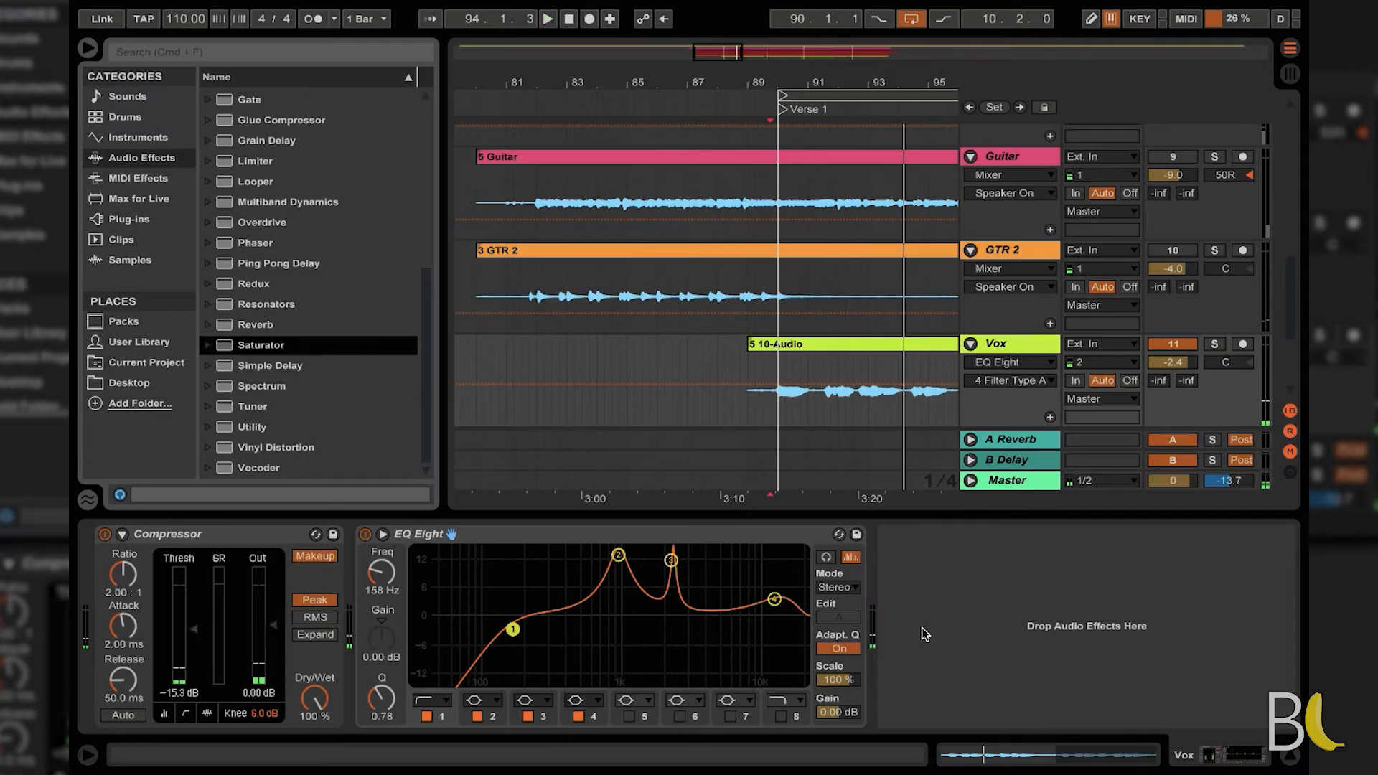
drag(230, 344, 924, 633)
key(space)
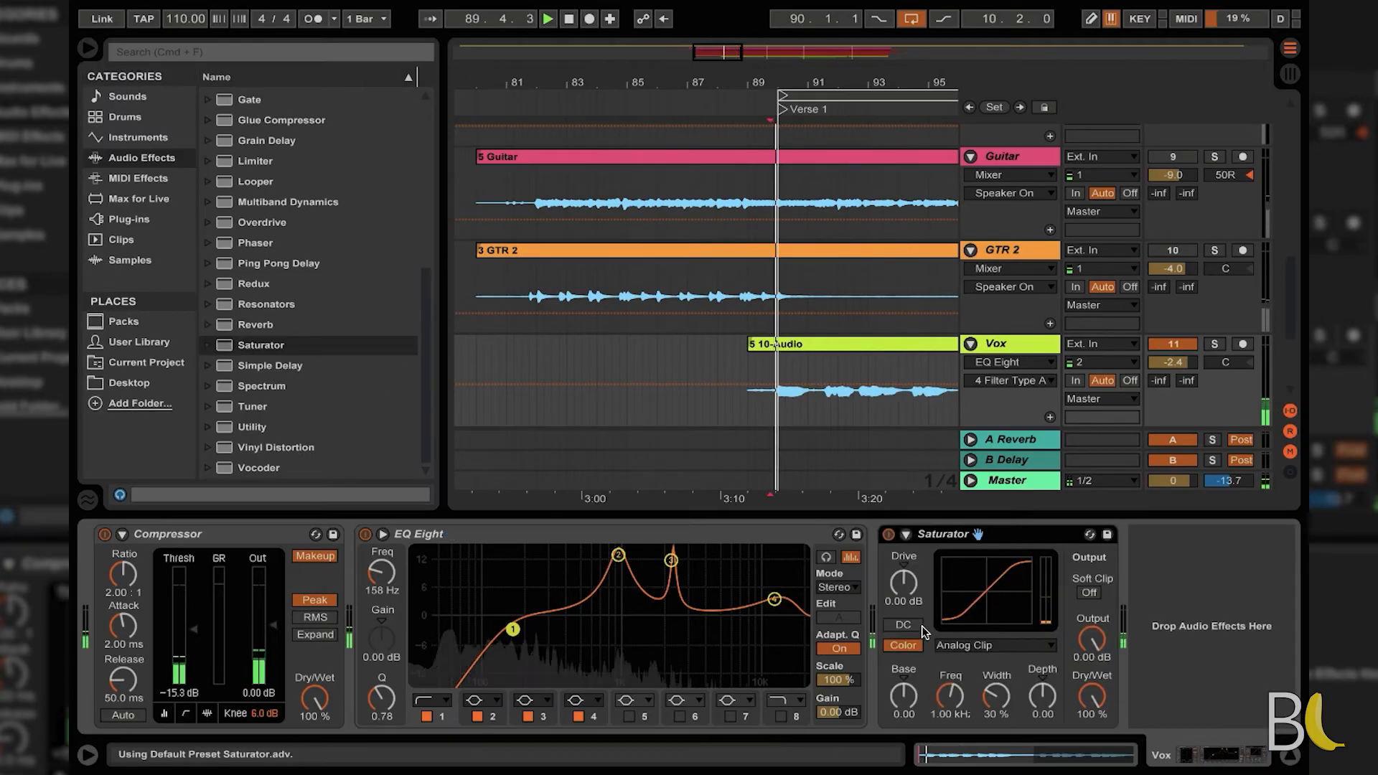
Step: Switch the Saturator curve to Soft Sine, with Base at 7.43 and Output at -6.86 dB
click(961, 645)
click(961, 678)
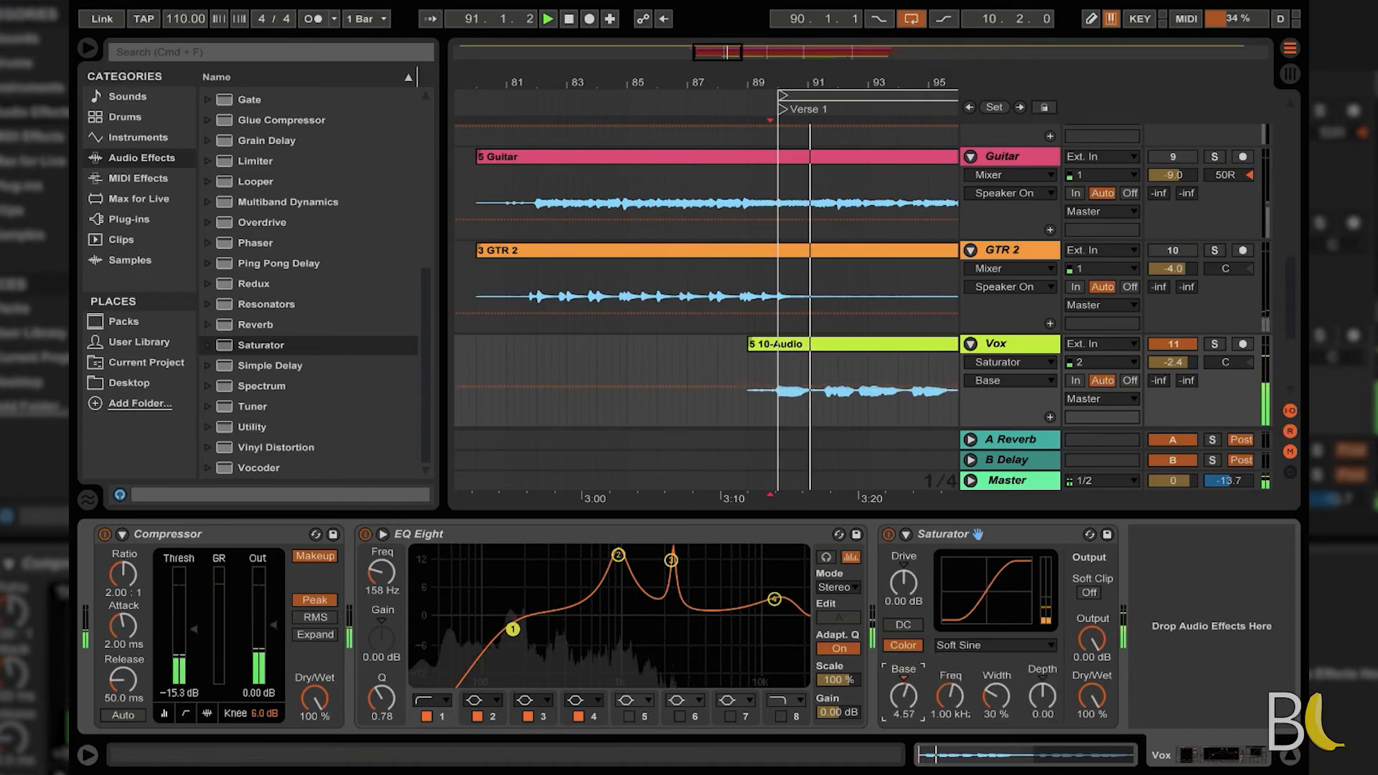
drag(1092, 639, 1092, 667)
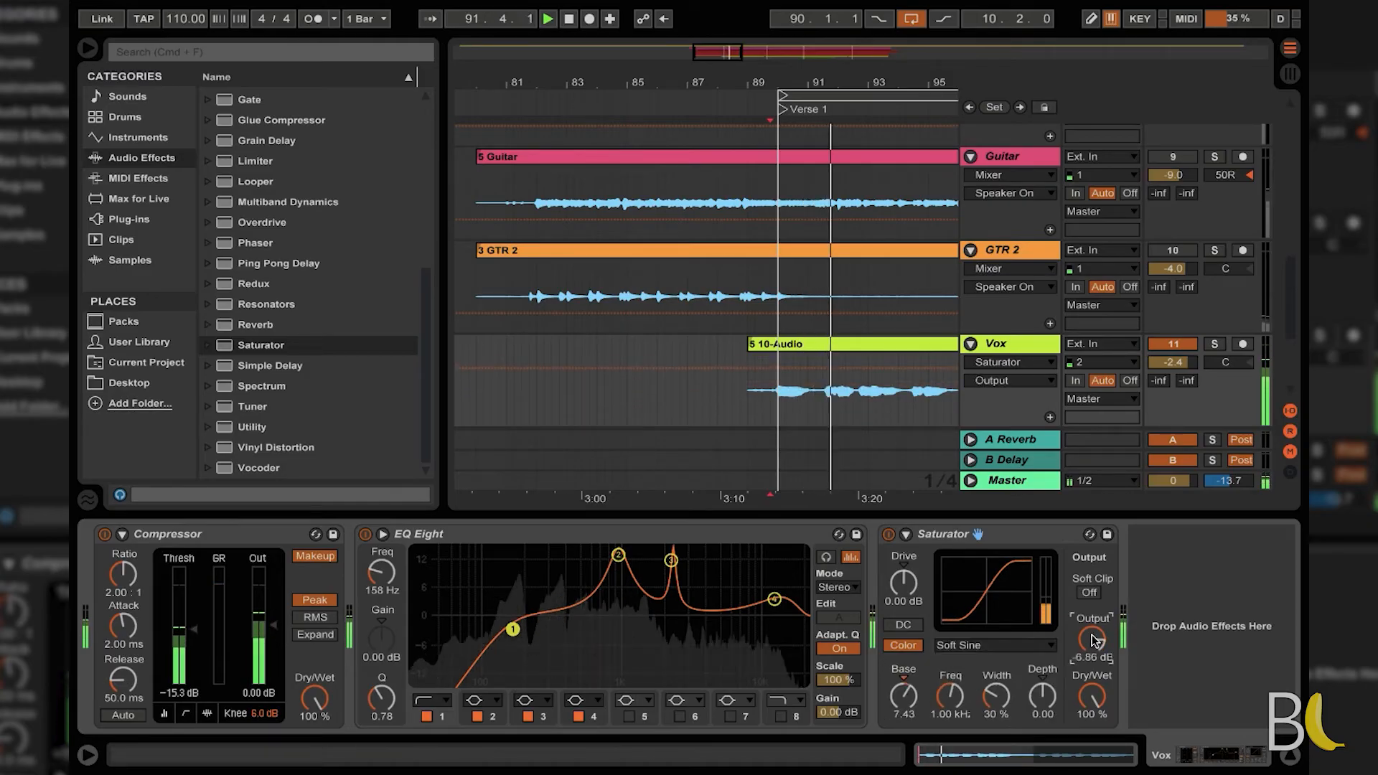
Step: Set the Saturator's Drive to 4.00 dB and compare the vocal with the device bypassed and active
click(889, 535)
click(888, 535)
drag(904, 583, 904, 567)
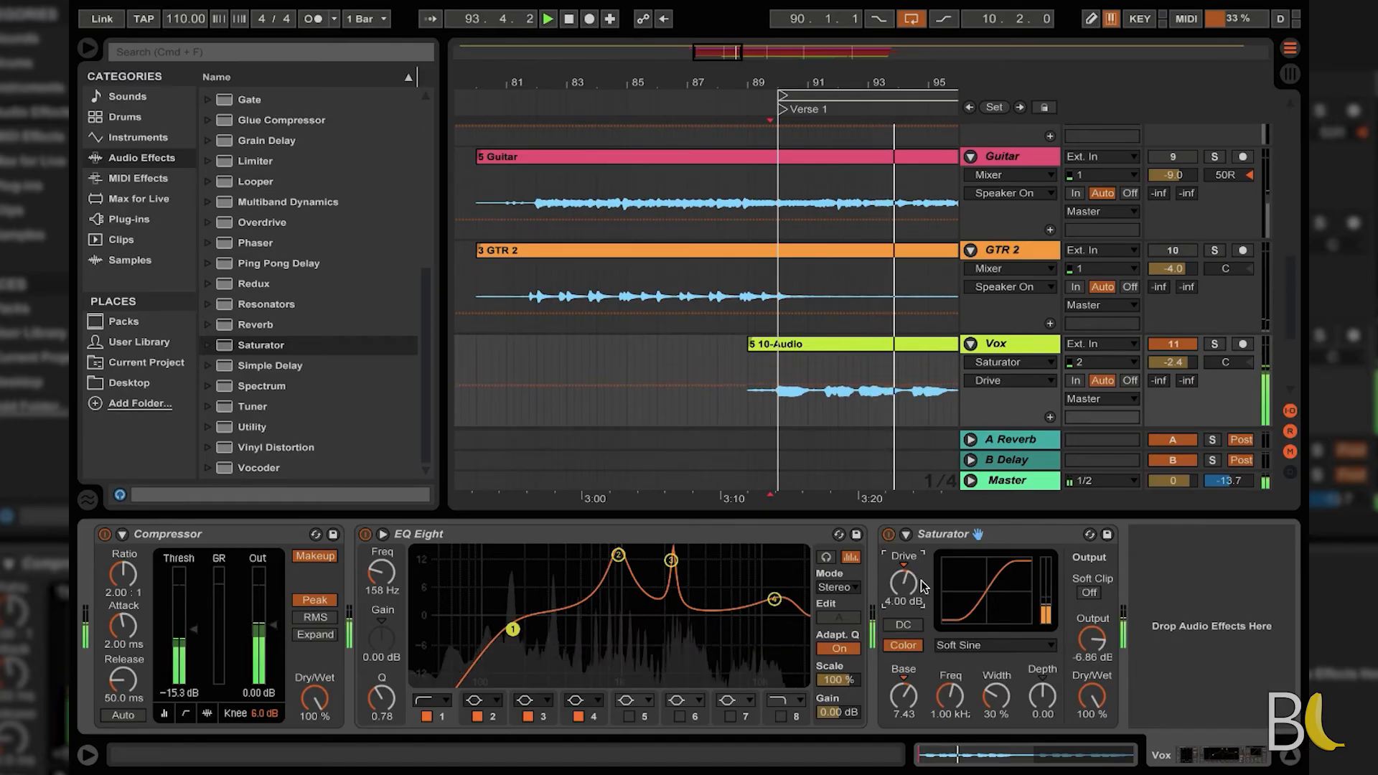
click(1096, 637)
click(888, 535)
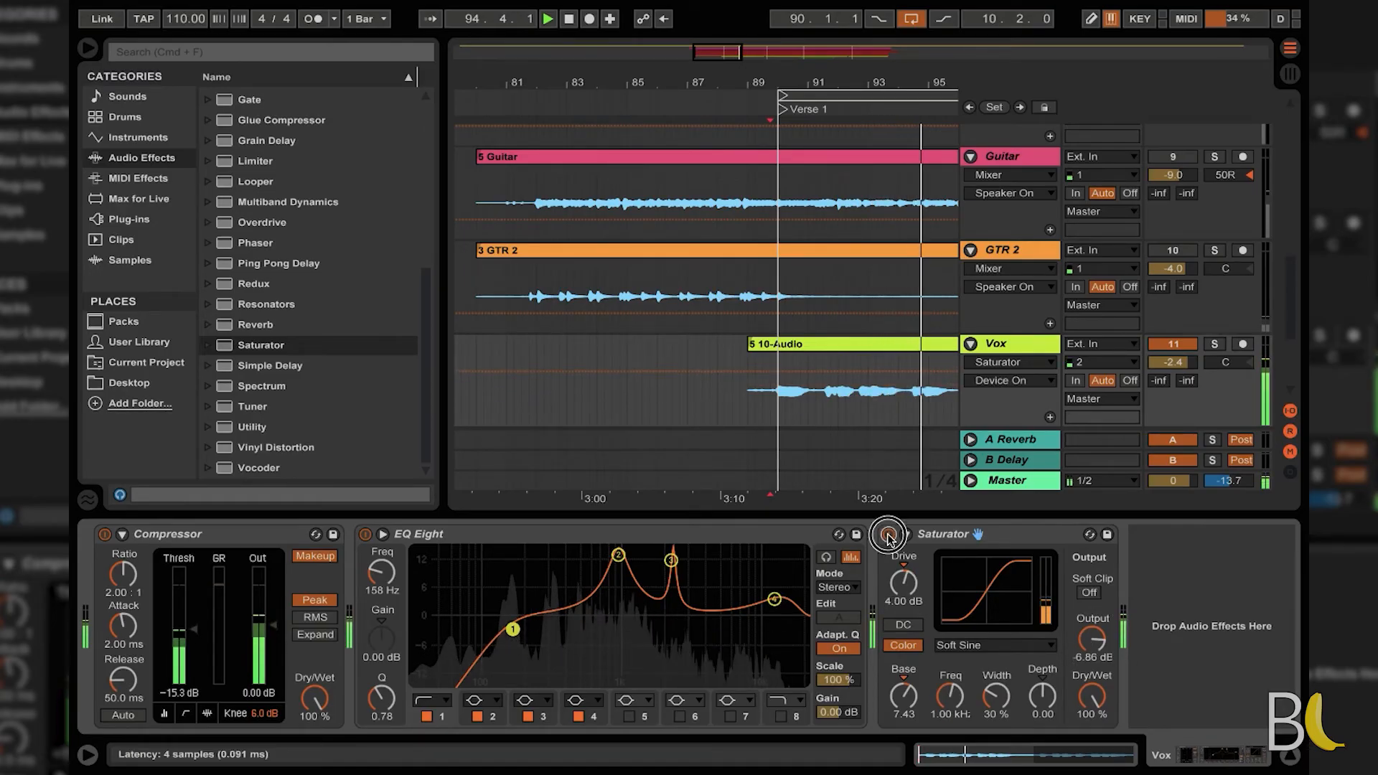
click(888, 534)
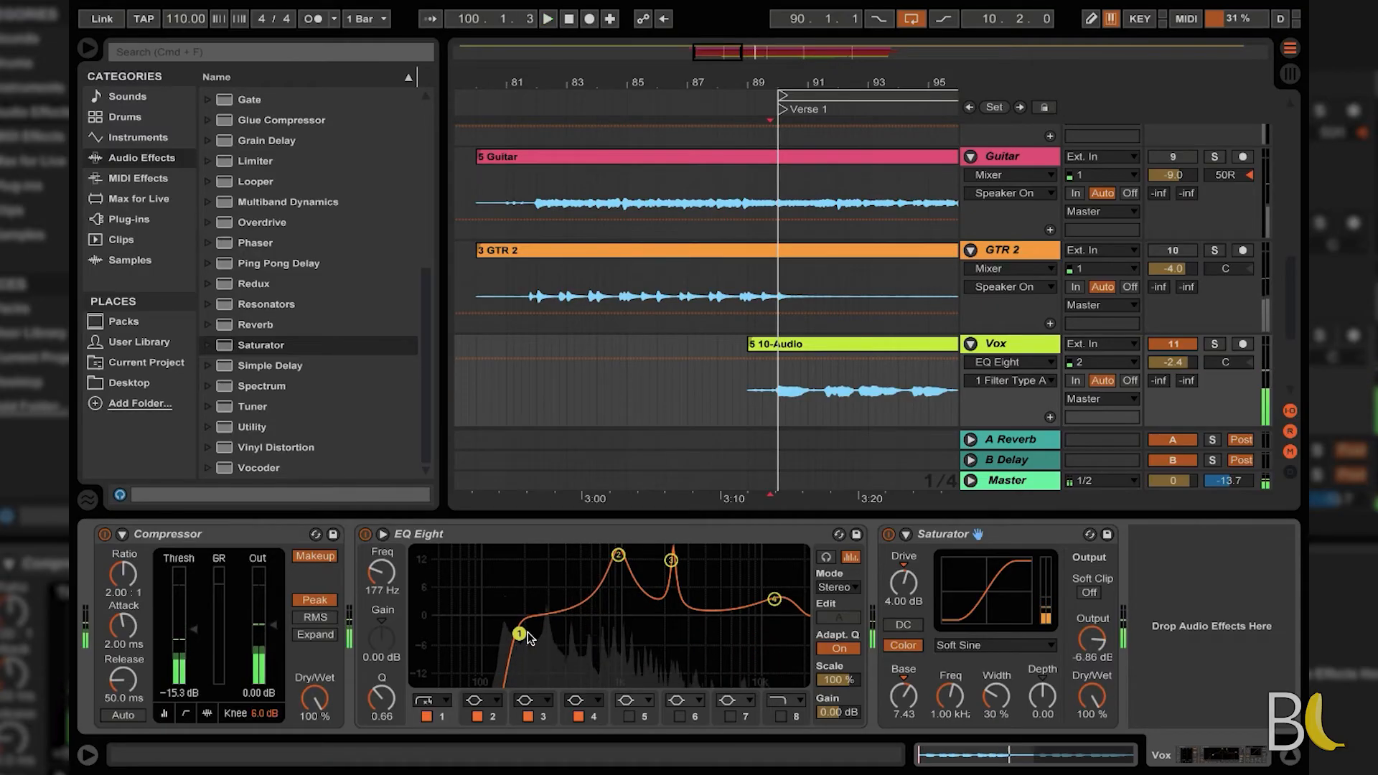
Step: Set EQ band 3 to 3.23 kHz with a 10.5 dB boost, and shift the band 2 peak higher in frequency
key(space)
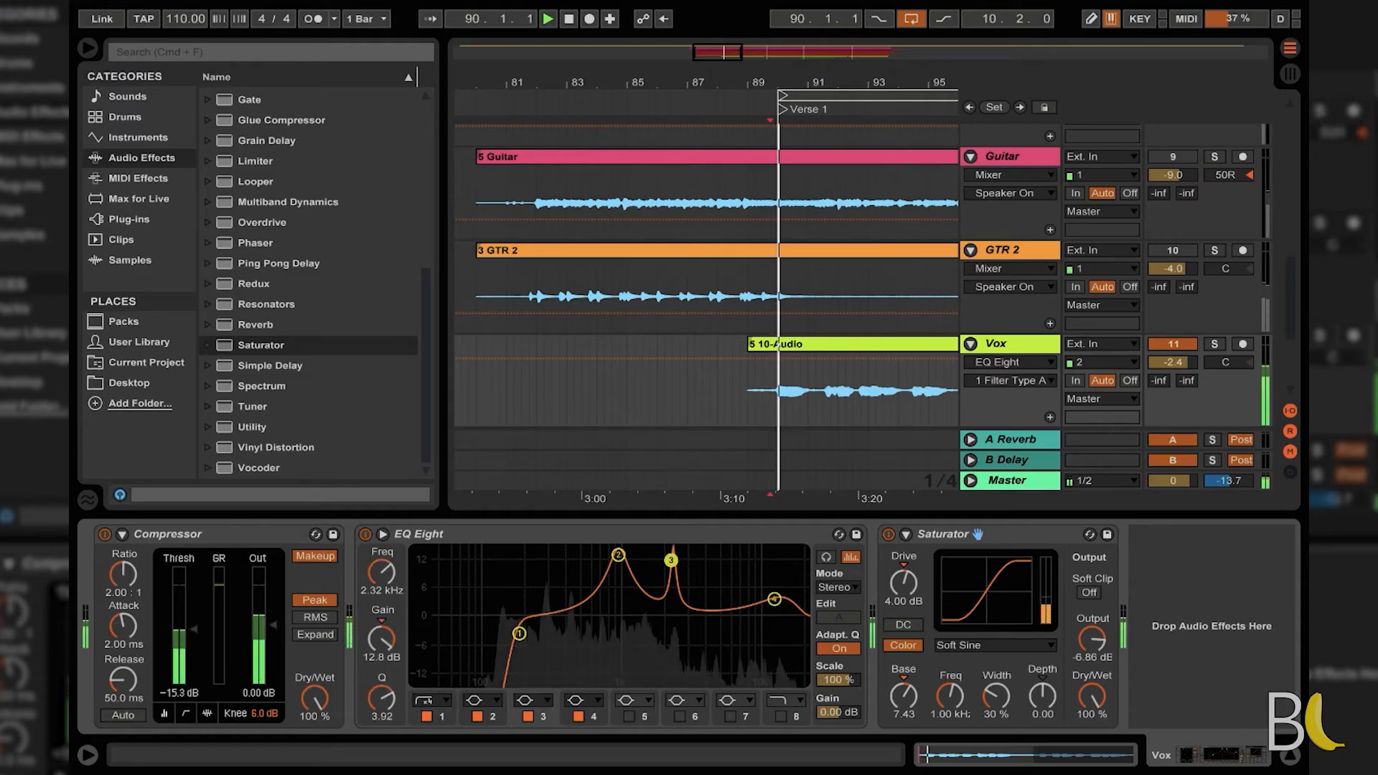
drag(671, 560, 690, 560)
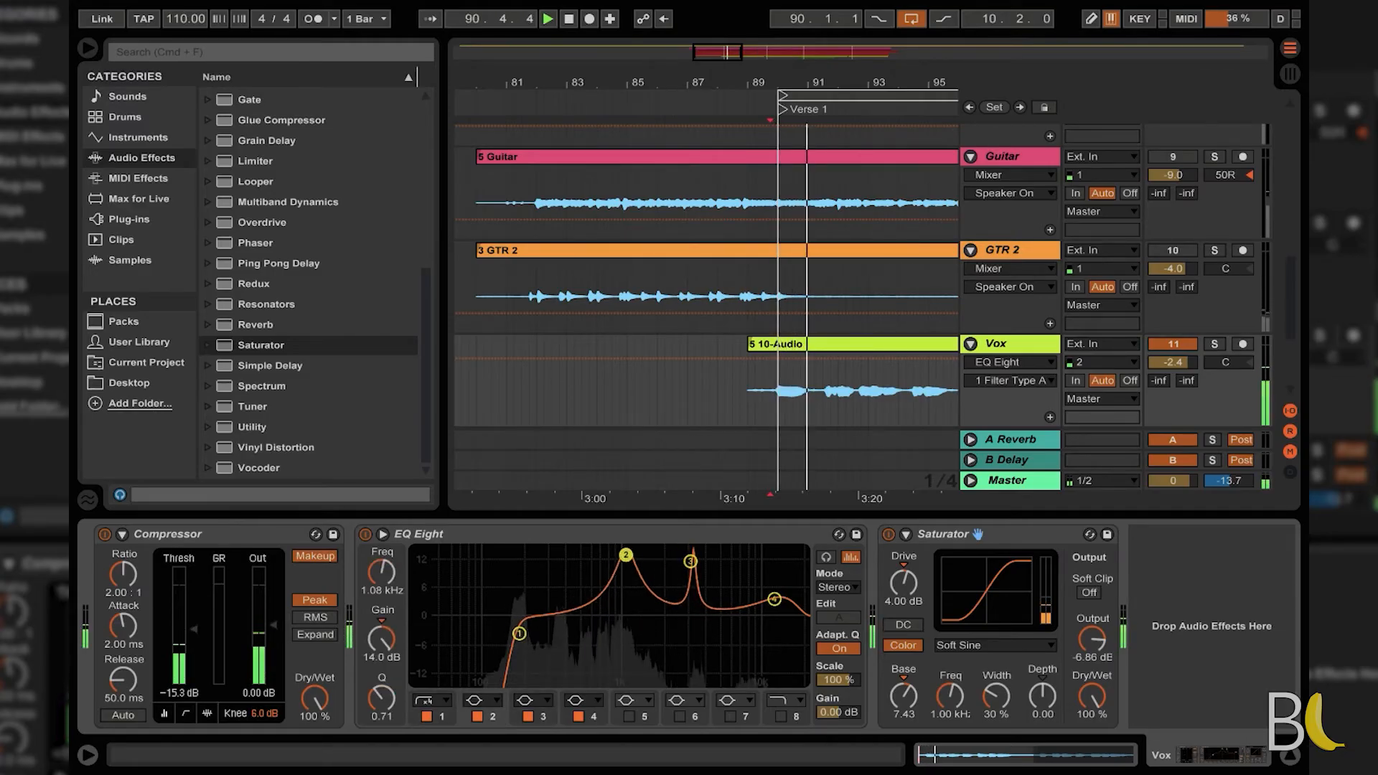
mouse_move(618, 556)
mouse_down()
mouse_move(644, 552)
mouse_move(616, 552)
mouse_up()
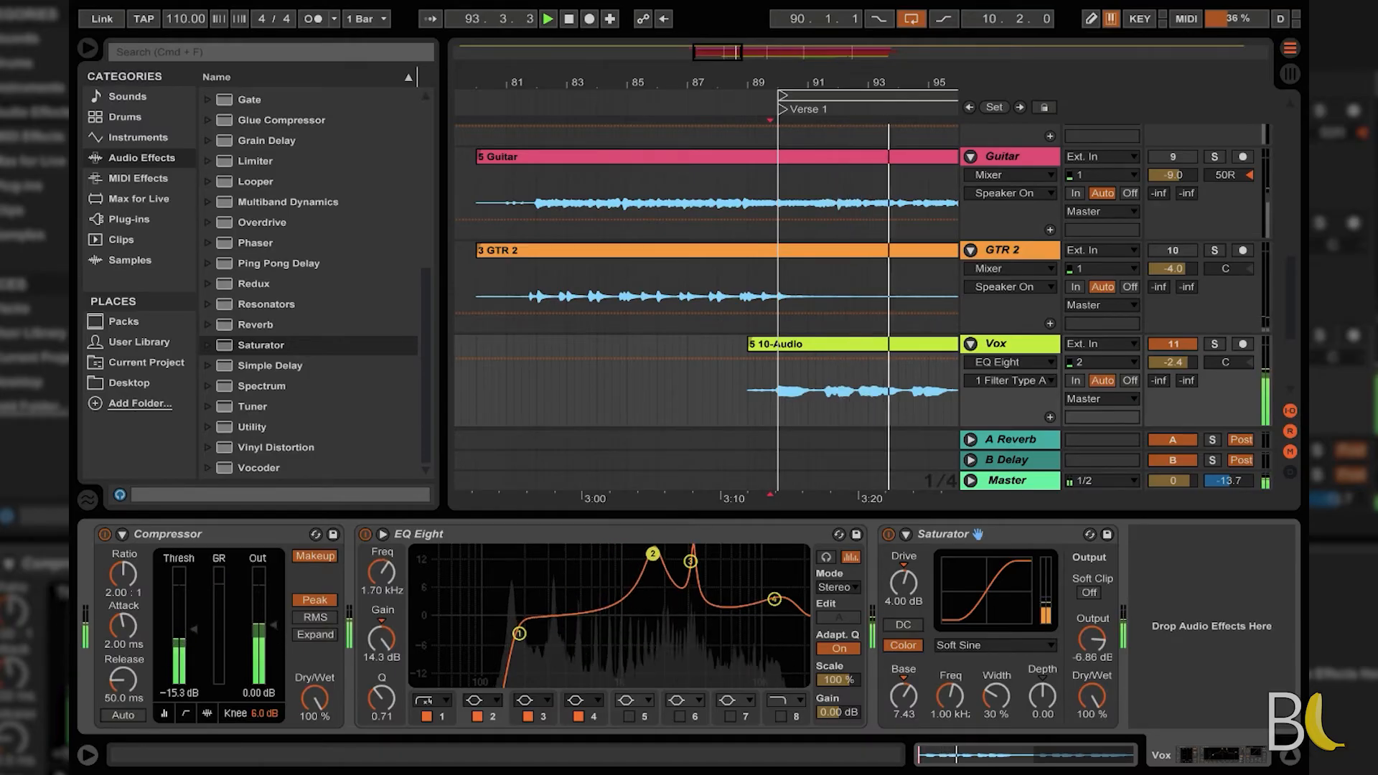
drag(688, 561, 689, 570)
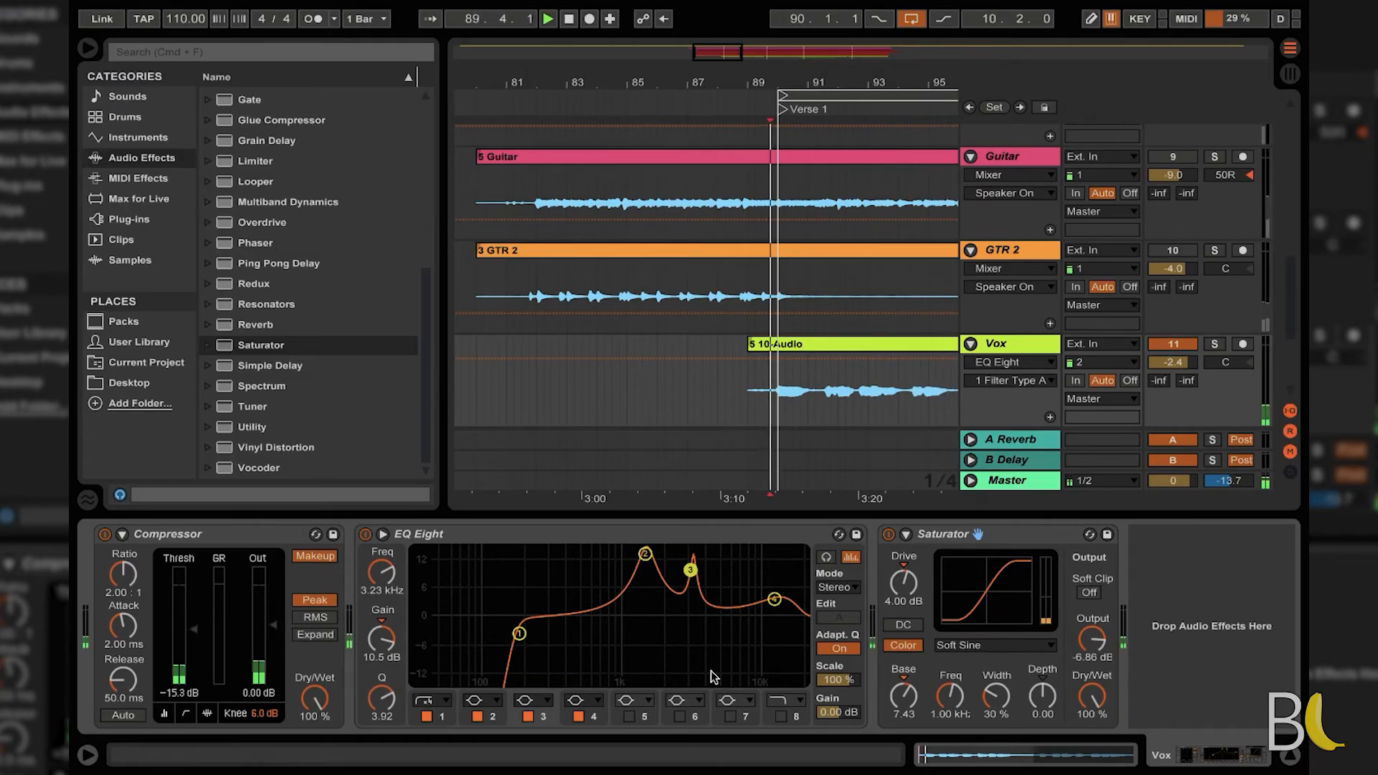
Step: Enable EQ band 8 as a steep high cut at 8.82 kHz with a Q of 0.58
click(782, 713)
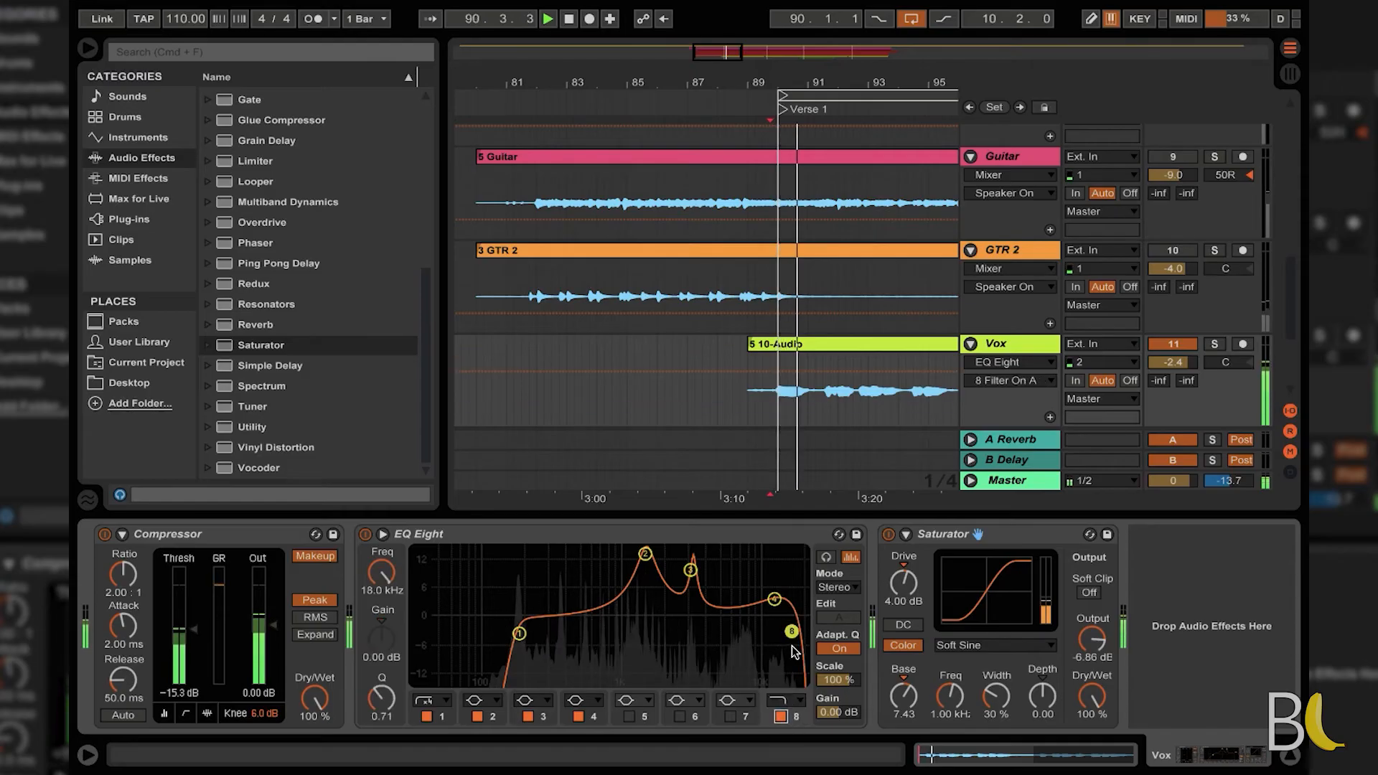
click(787, 701)
click(788, 710)
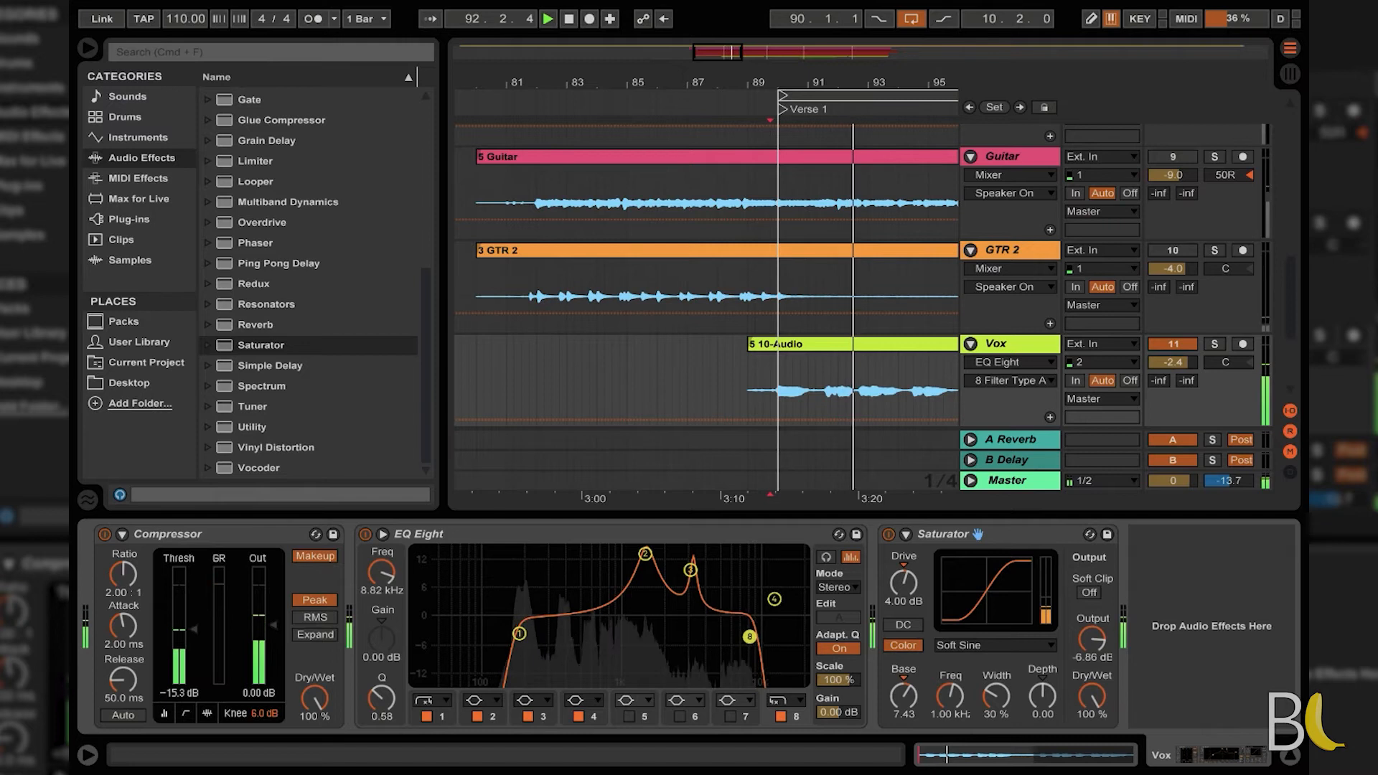
Step: Change EQ band 1 to the gentler low-cut filter at 183 Hz while auditioning the vocal
mouse_move(519, 633)
mouse_down()
mouse_move(571, 633)
mouse_move(538, 631)
mouse_up()
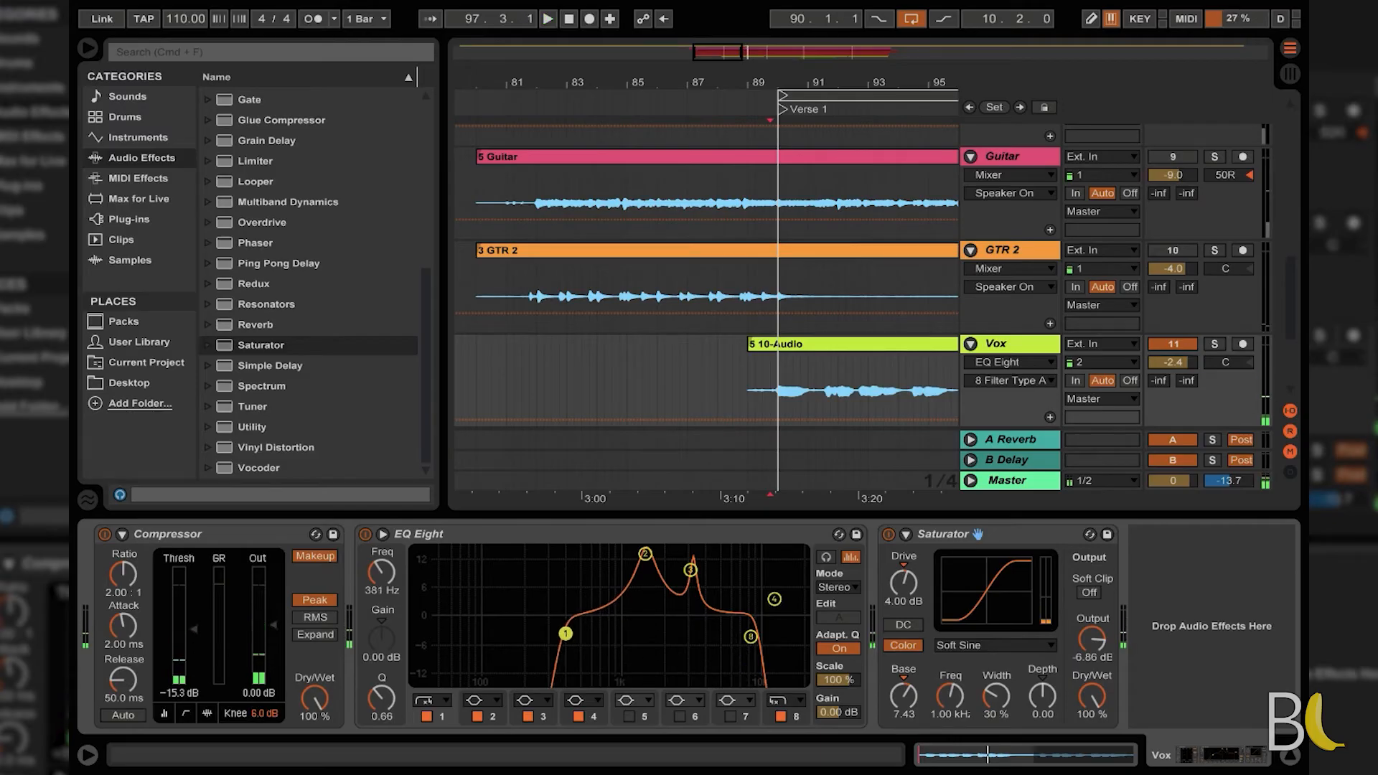
key(space)
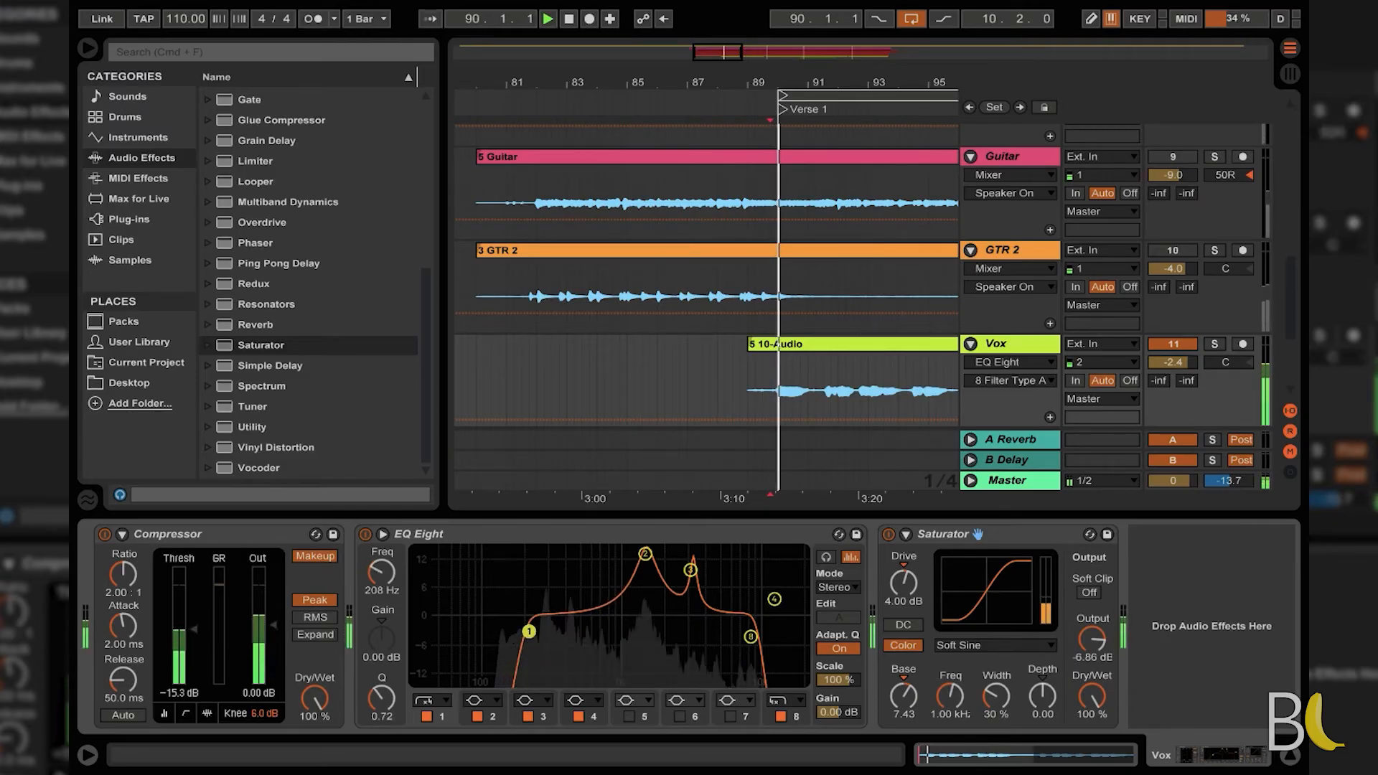
click(431, 700)
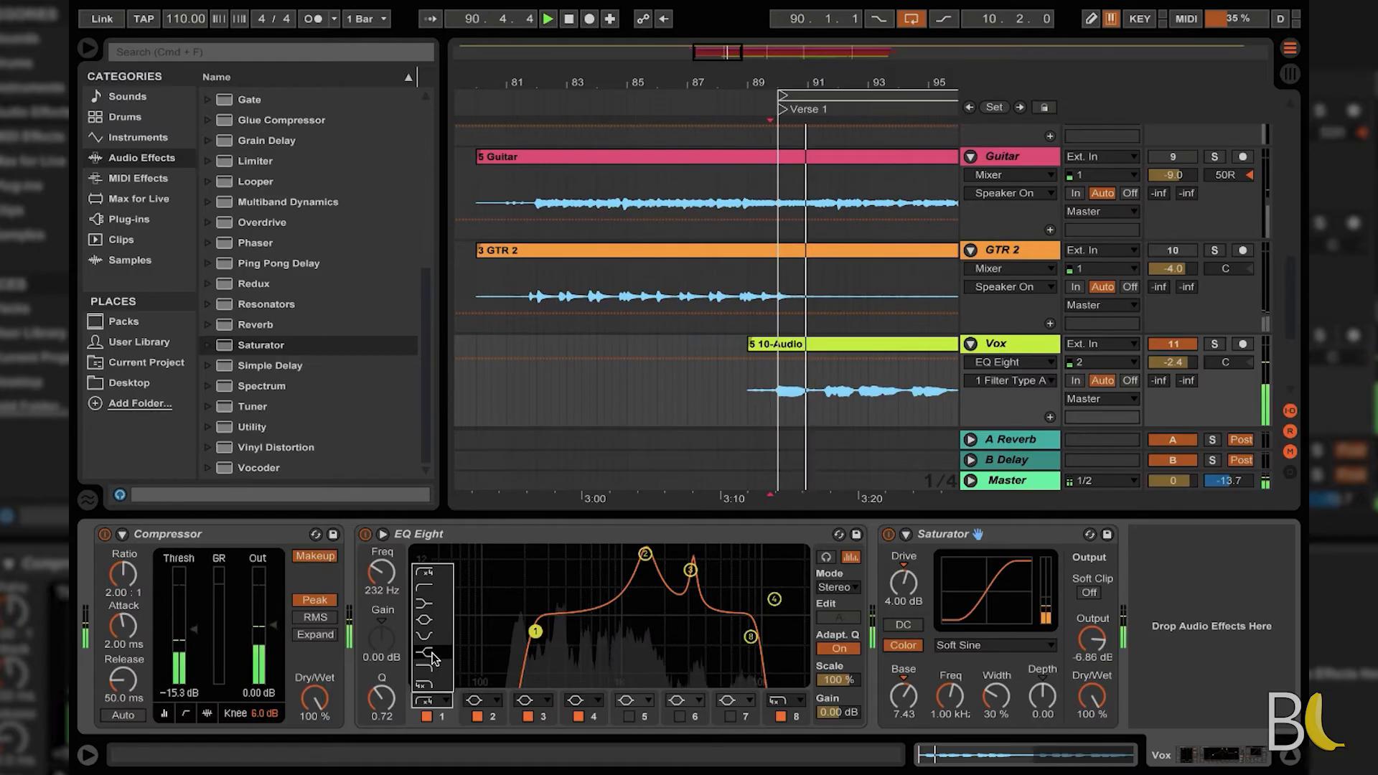
click(431, 592)
drag(535, 631, 521, 632)
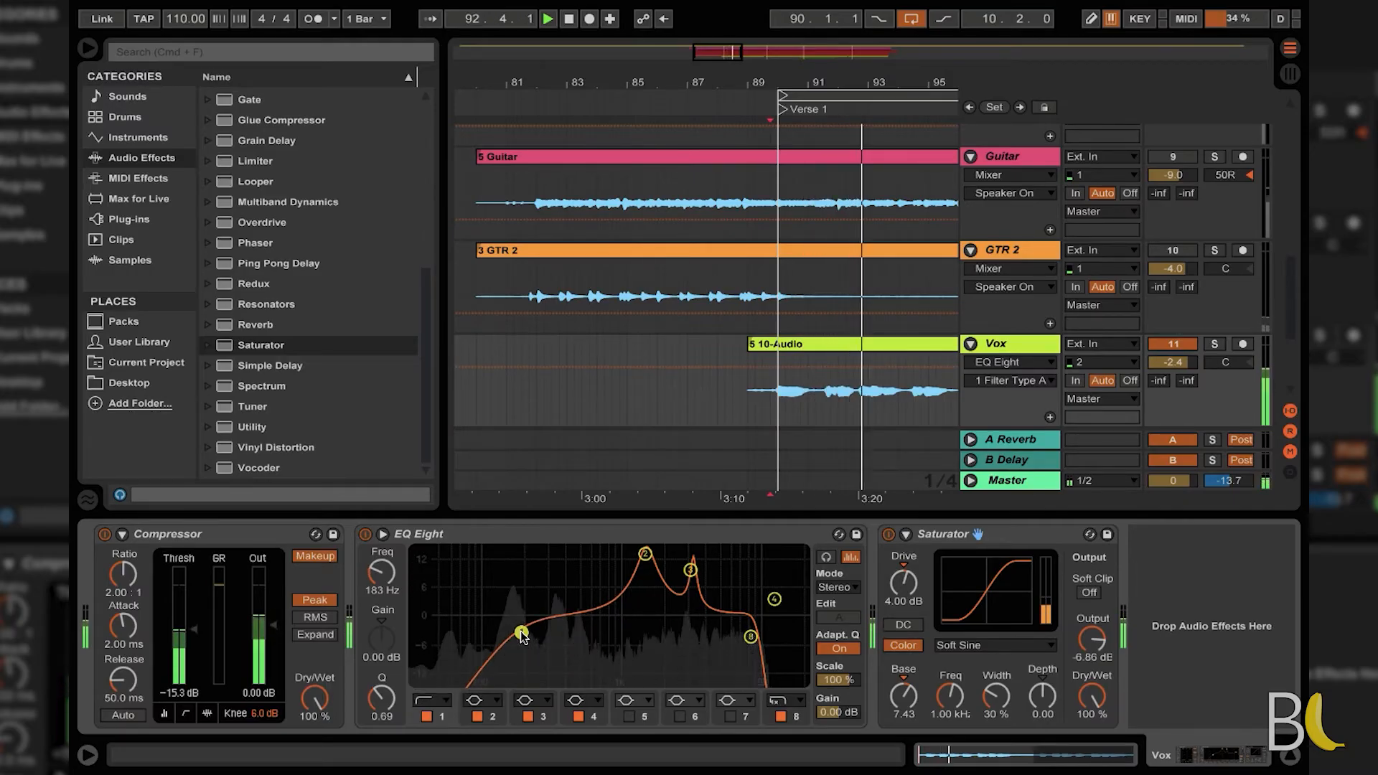
key(space)
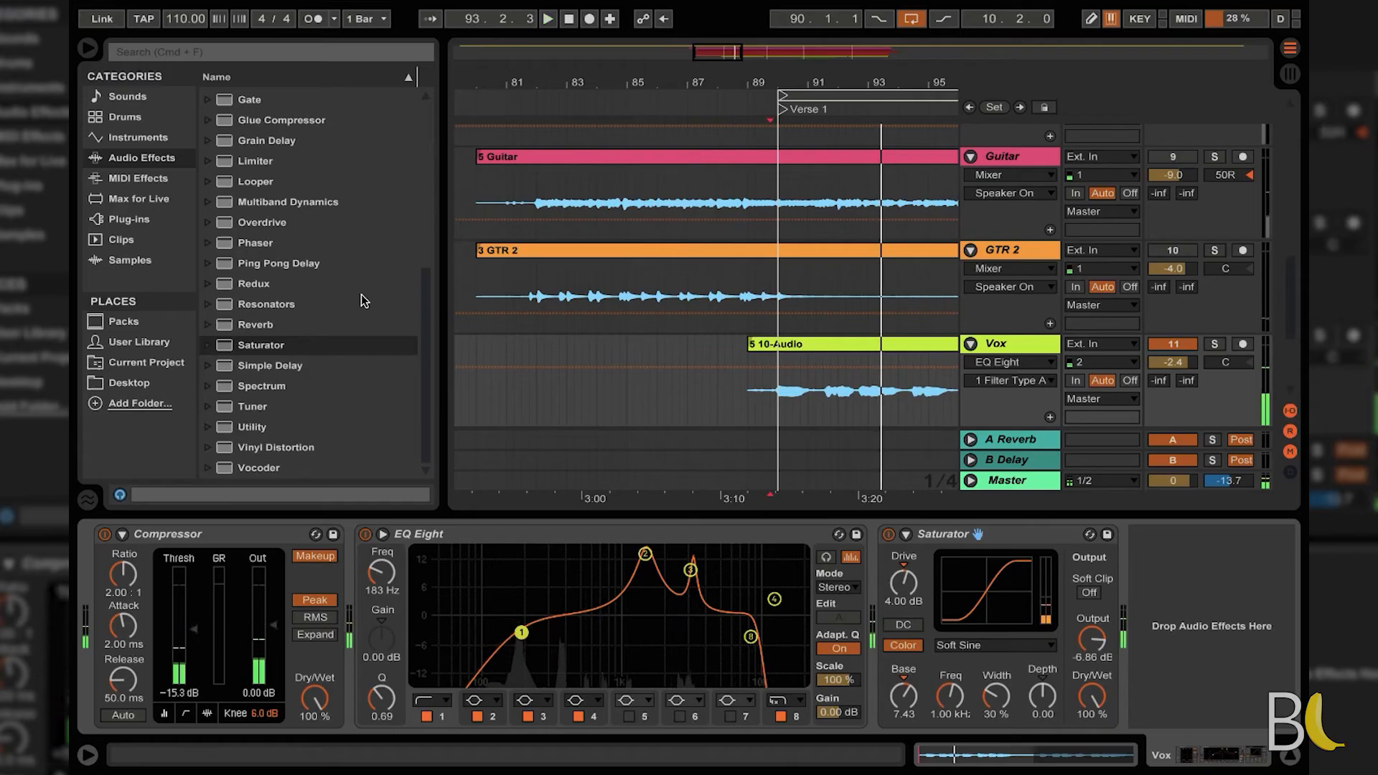
Step: Add a Reverb after the Saturator on the Vox track and play the vocal
click(226, 325)
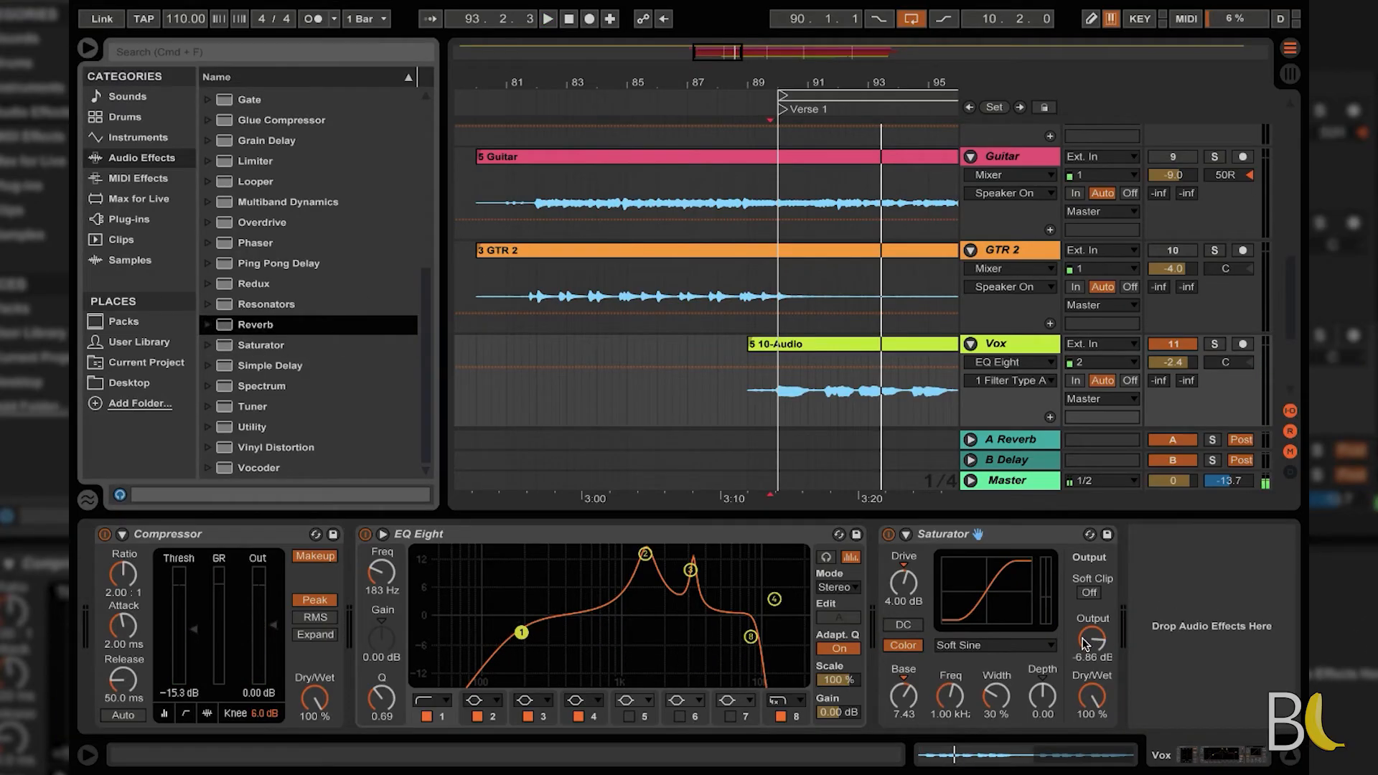
drag(1104, 648, 1105, 646)
key(space)
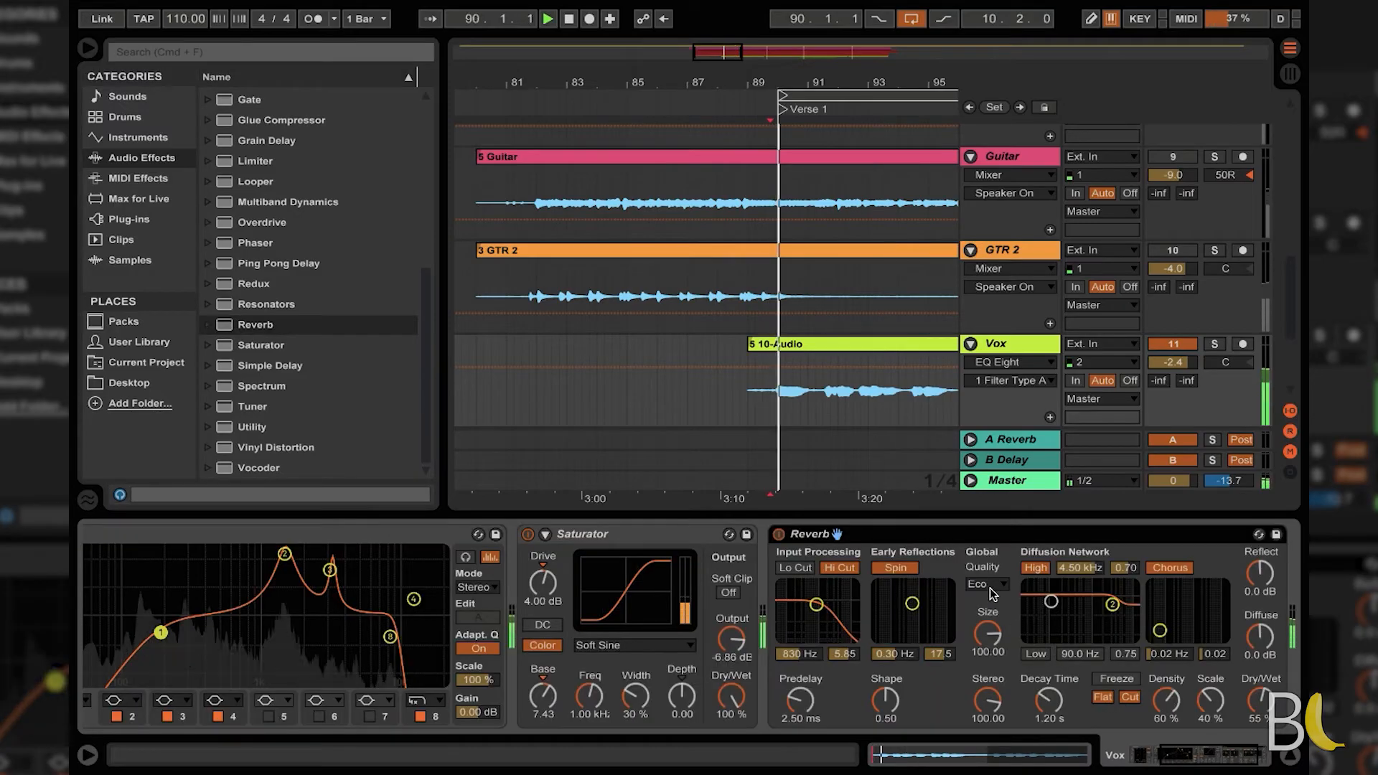
Step: Set the Reverb quality to Mid and turn off its Chorus
click(991, 585)
click(989, 617)
click(1177, 568)
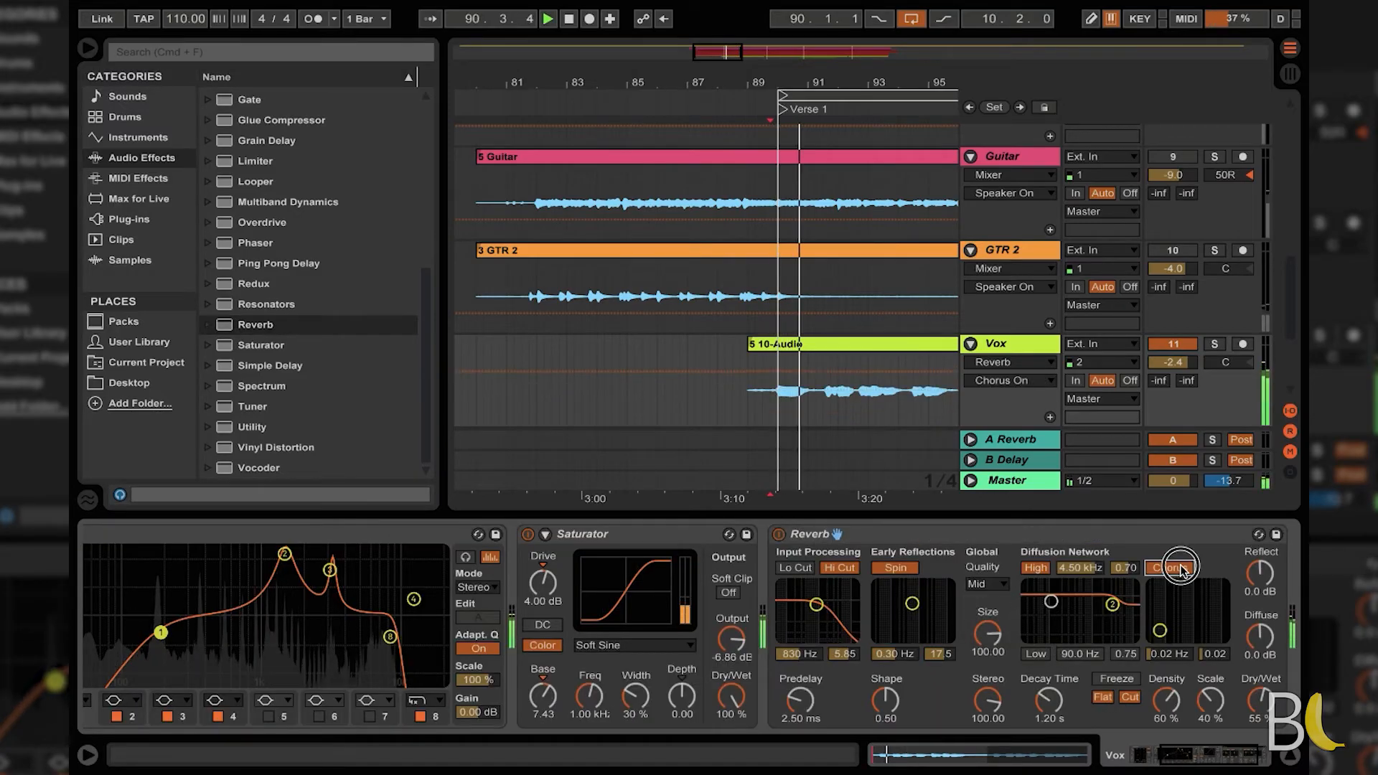
Step: Set the Reverb's Diffuse level to 1.5 dB and enable its low shelf at 88.4 Hz with a value of 0.37
click(1261, 638)
drag(1260, 637, 1260, 630)
click(1038, 654)
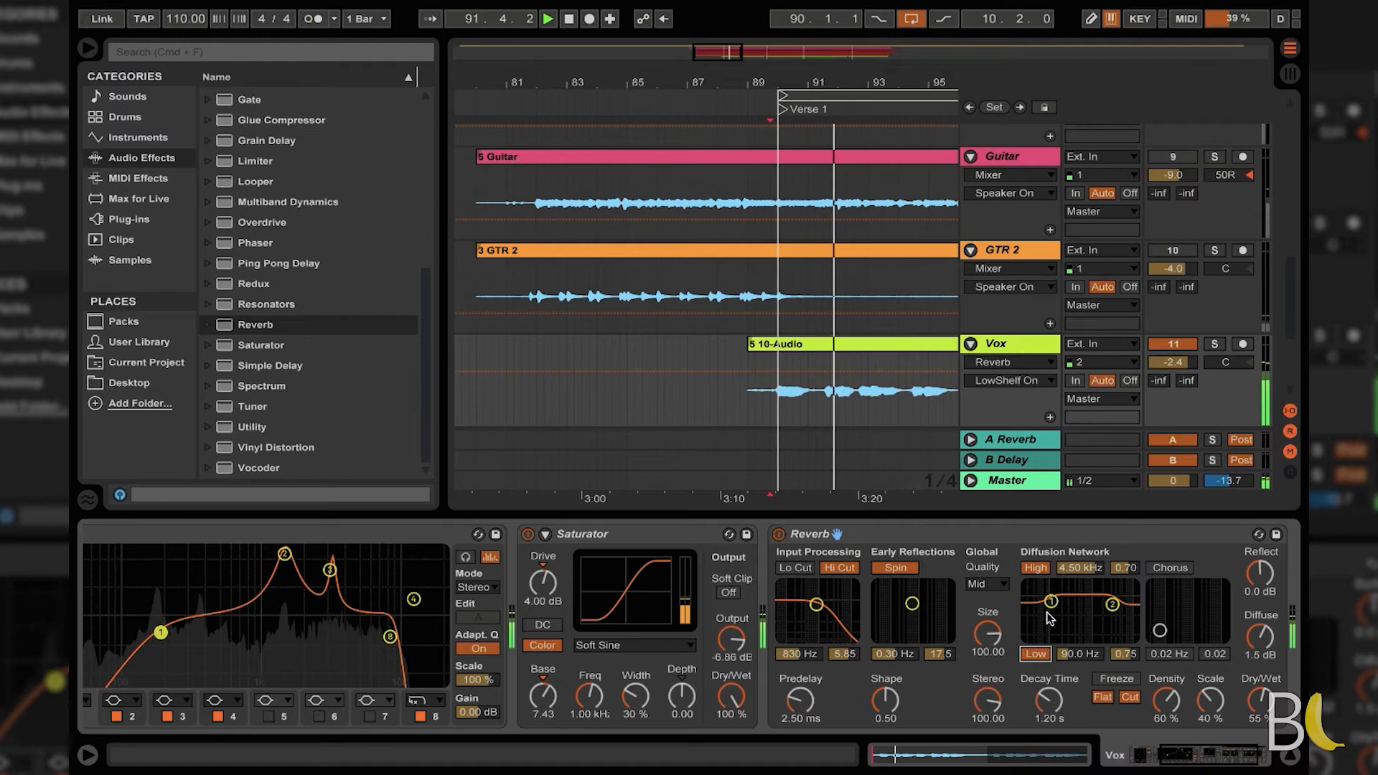
drag(1050, 601, 1051, 626)
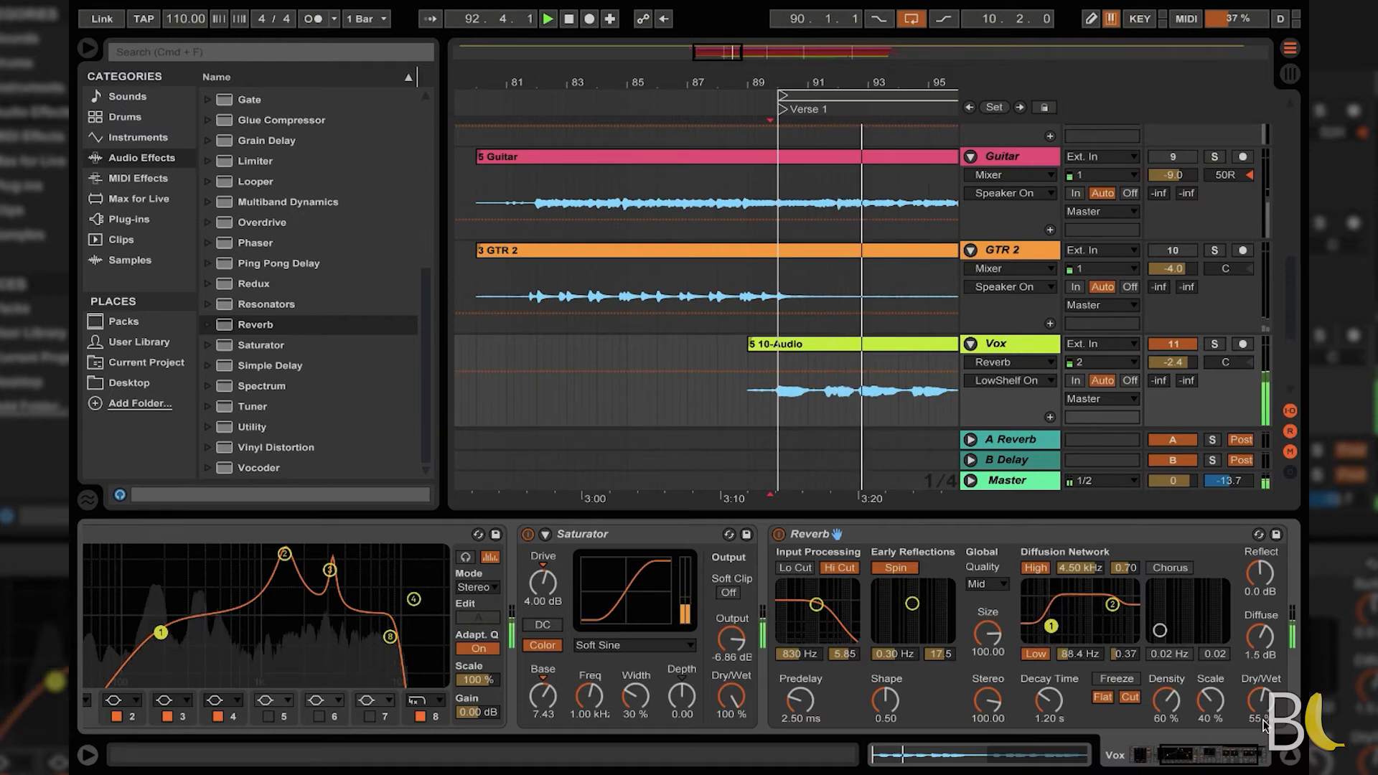
Step: Set the Vox Reverb's decay time to 2.20 s, size to 29.85, dry/wet to 33% and stereo to 120
drag(1049, 701, 1049, 686)
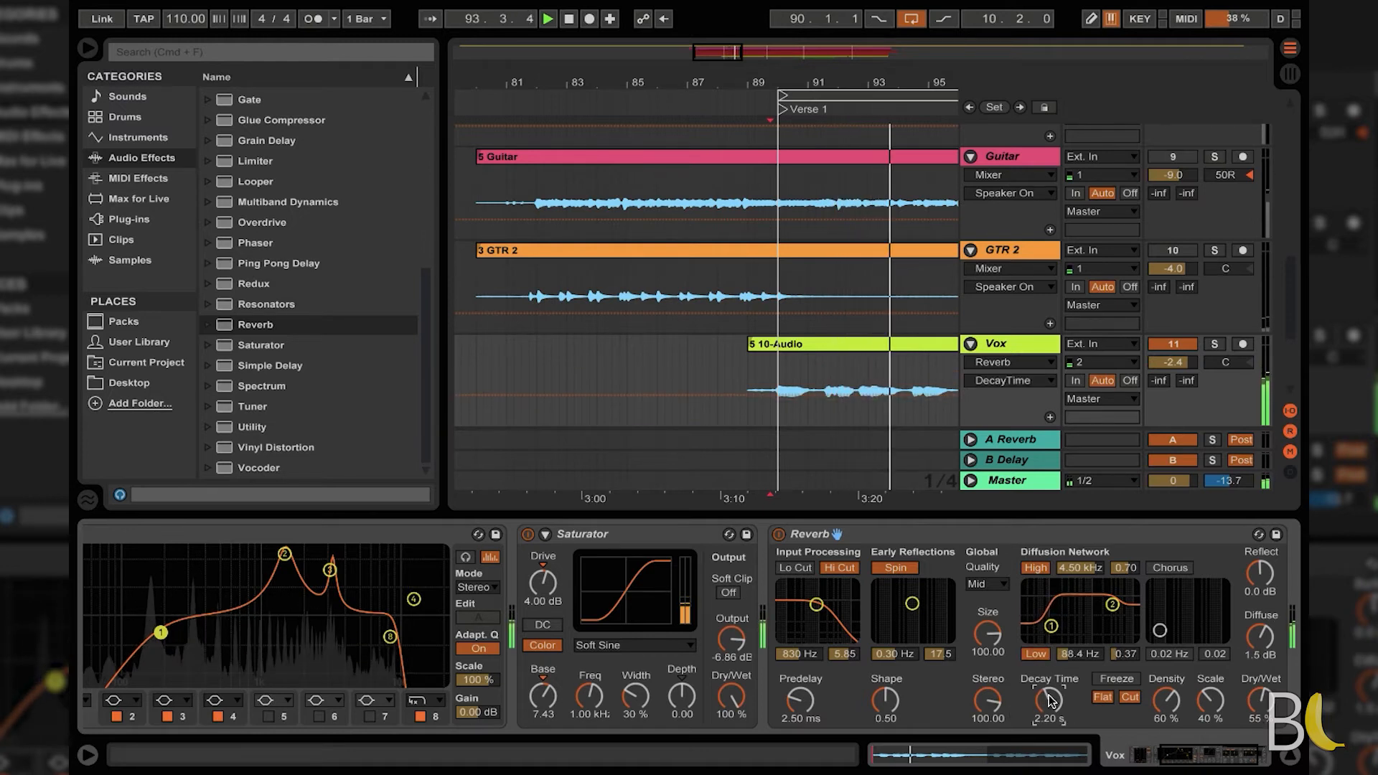
drag(988, 635, 988, 656)
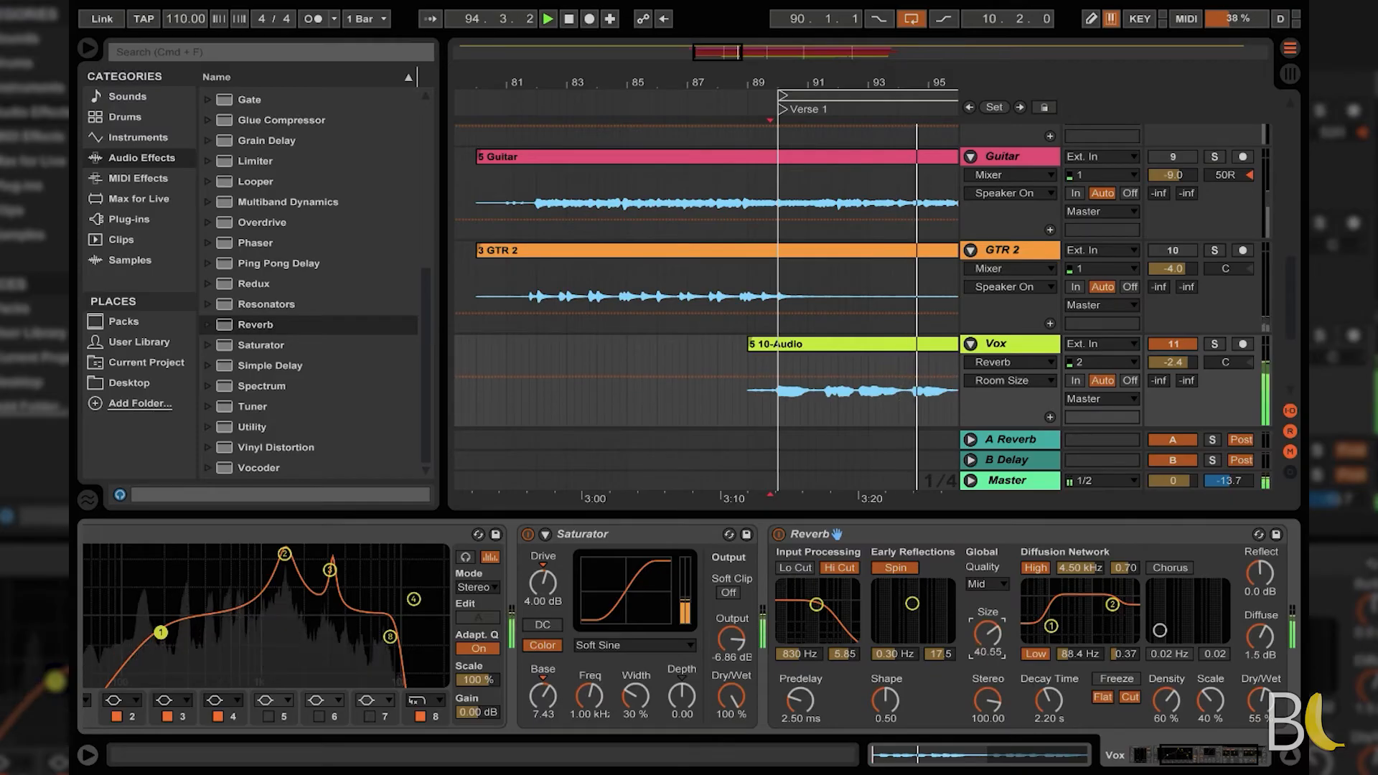
drag(1262, 699, 1264, 707)
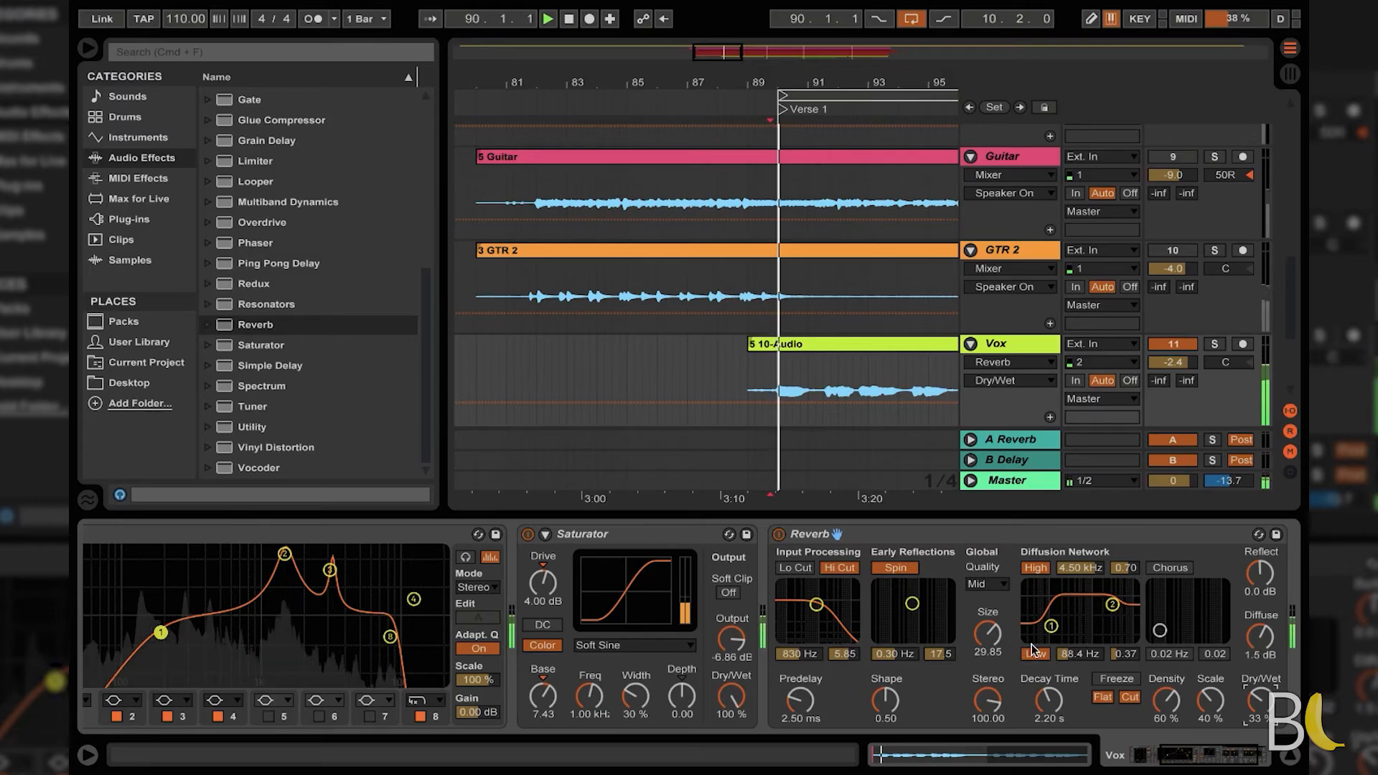
drag(987, 700, 988, 691)
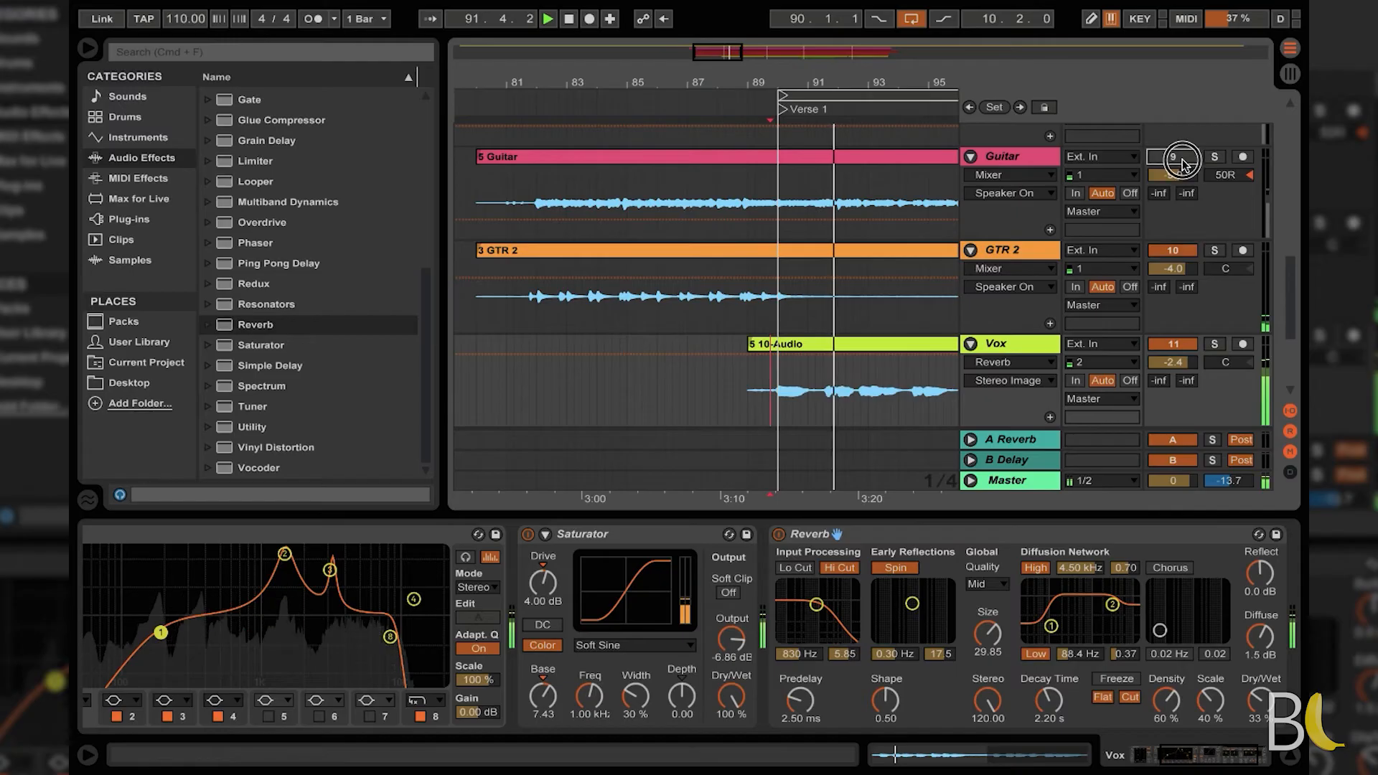
Step: Unmute the guitar, bass and drum tracks and set the Bass low track's volume to -7.1 dB
scroll(1185, 165, up, 2)
scroll(1184, 165, up, 1)
scroll(1176, 205, up, 1)
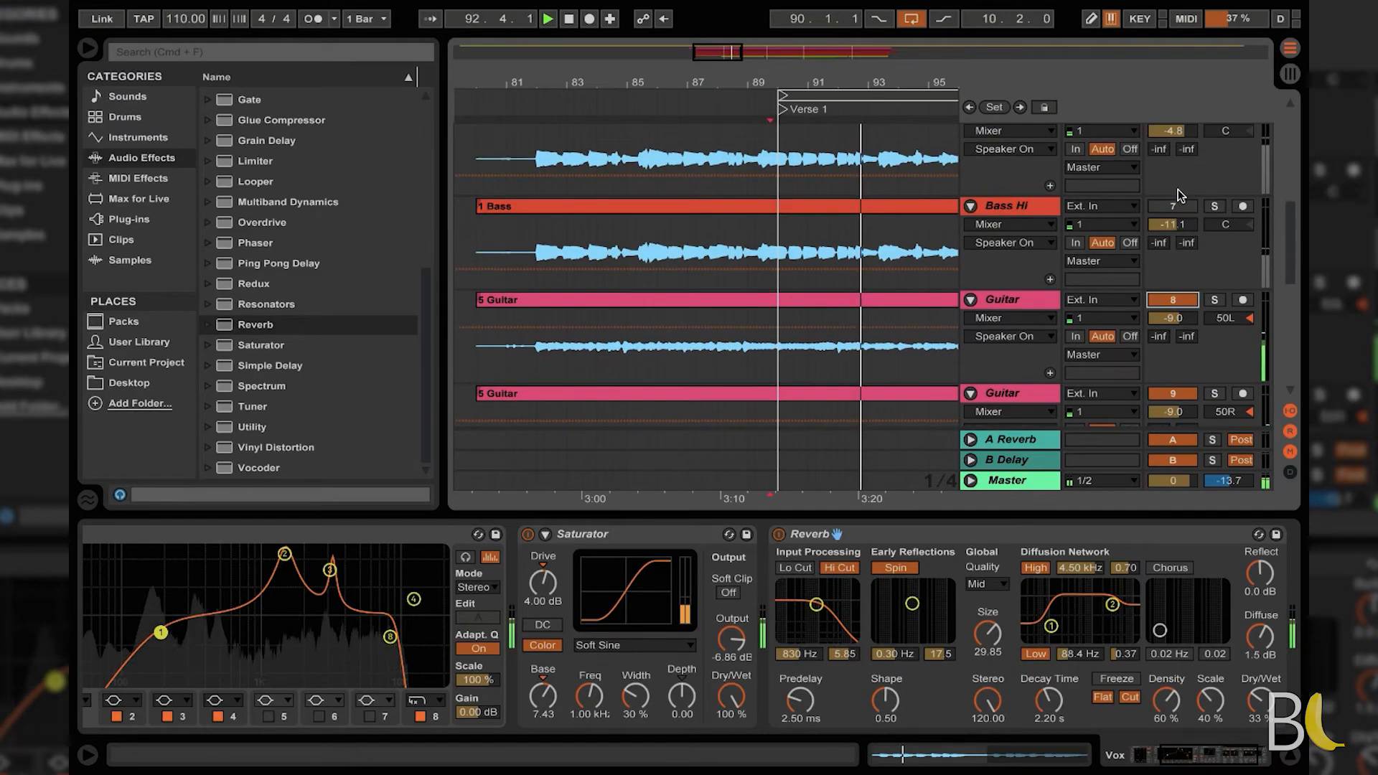
scroll(1175, 208, up, 2)
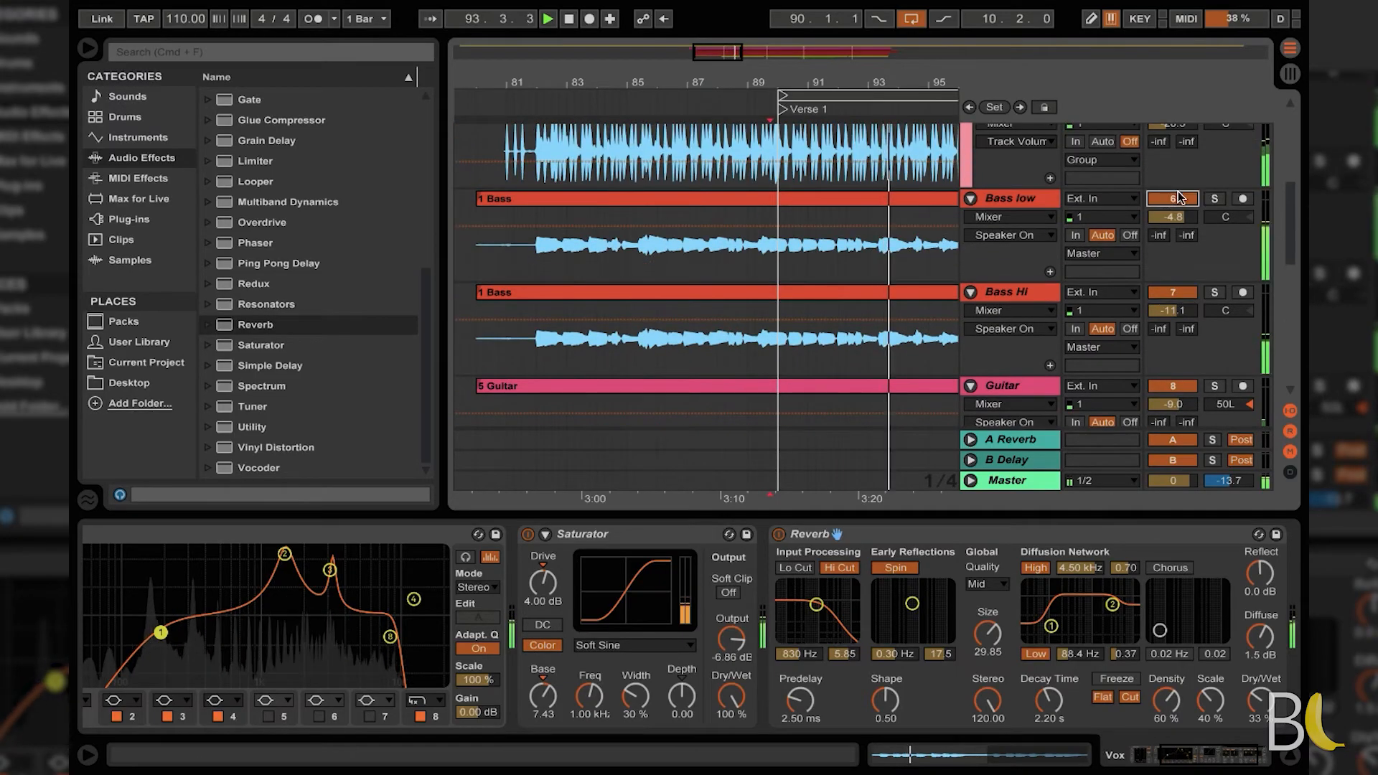
scroll(1180, 200, up, 1)
drag(1173, 367, 1173, 379)
scroll(1174, 180, up, 2)
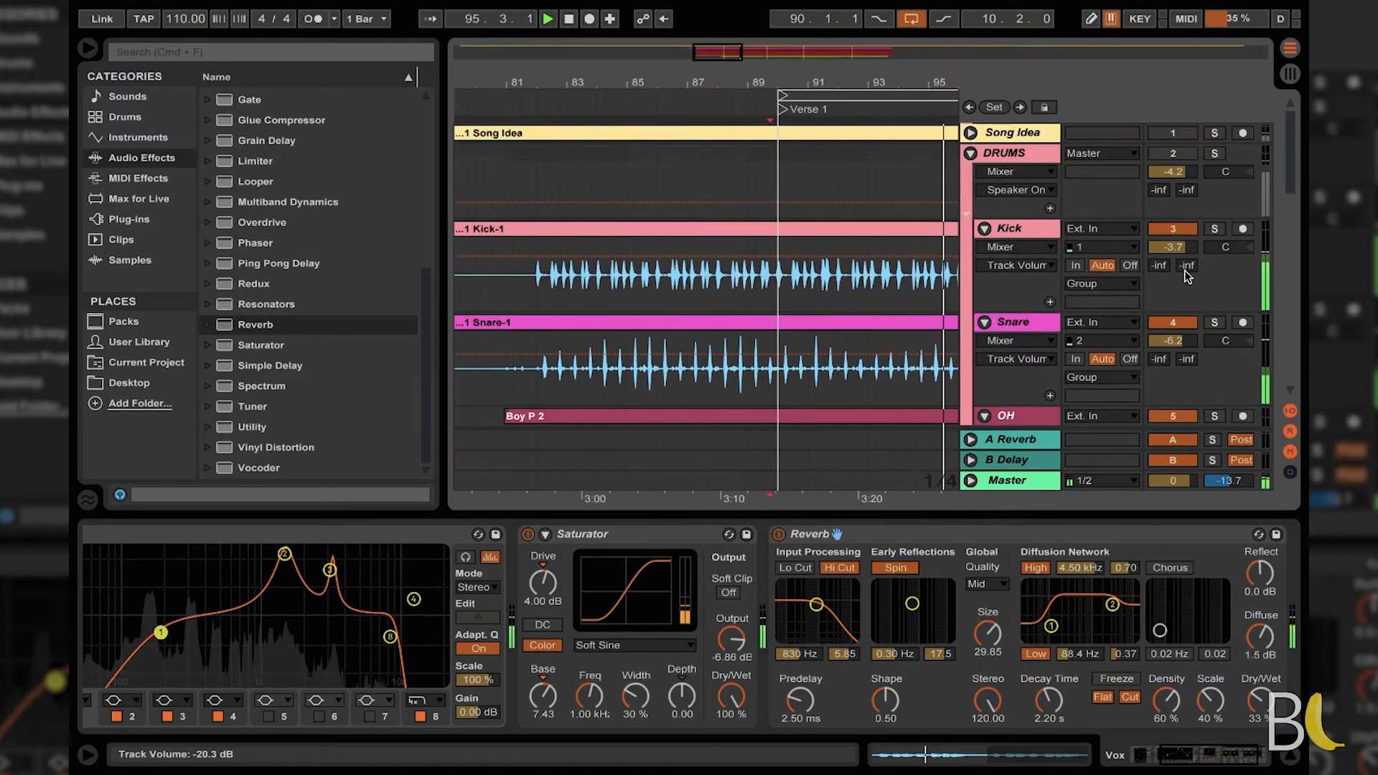
Step: Hide the browser and set the Vox track's volume to -6.1 dB
scroll(861, 169, down, 2)
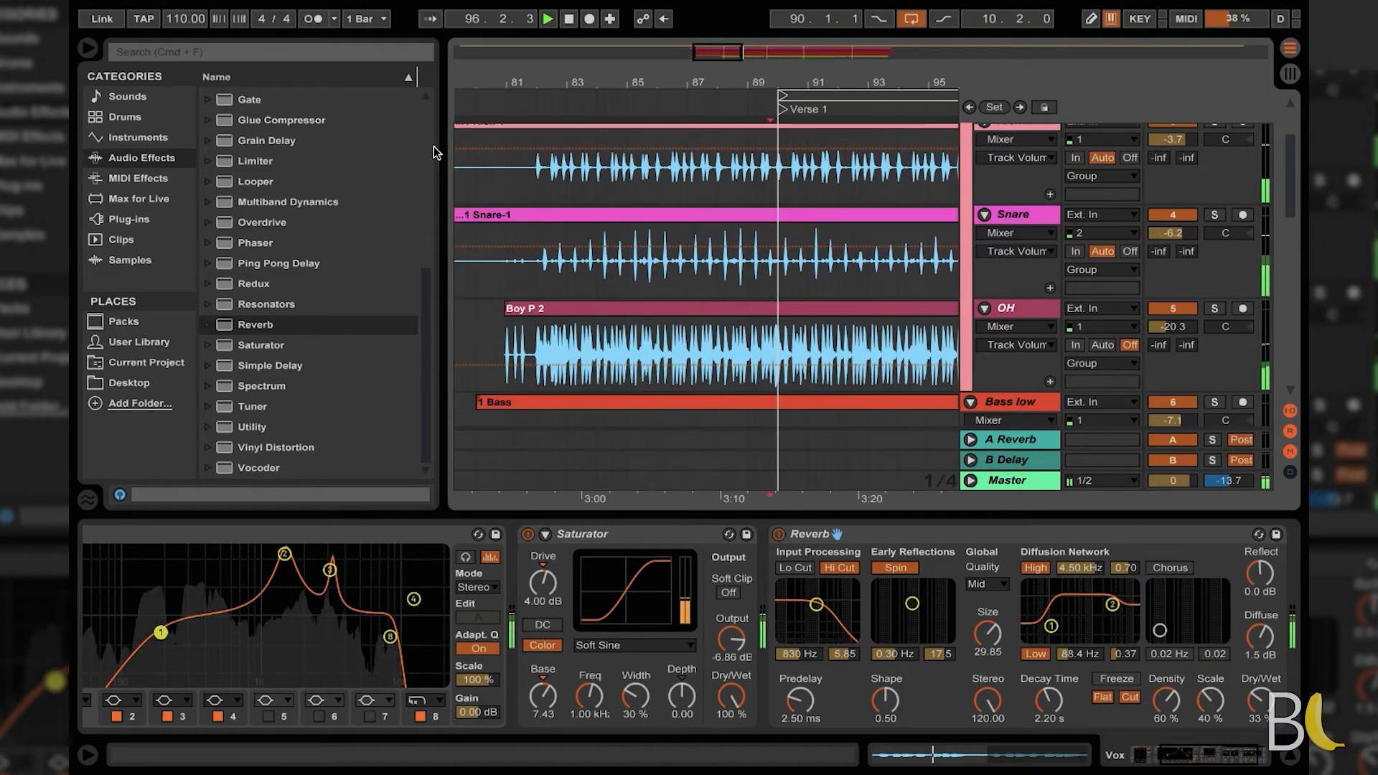
click(88, 49)
scroll(1170, 334, down, 5)
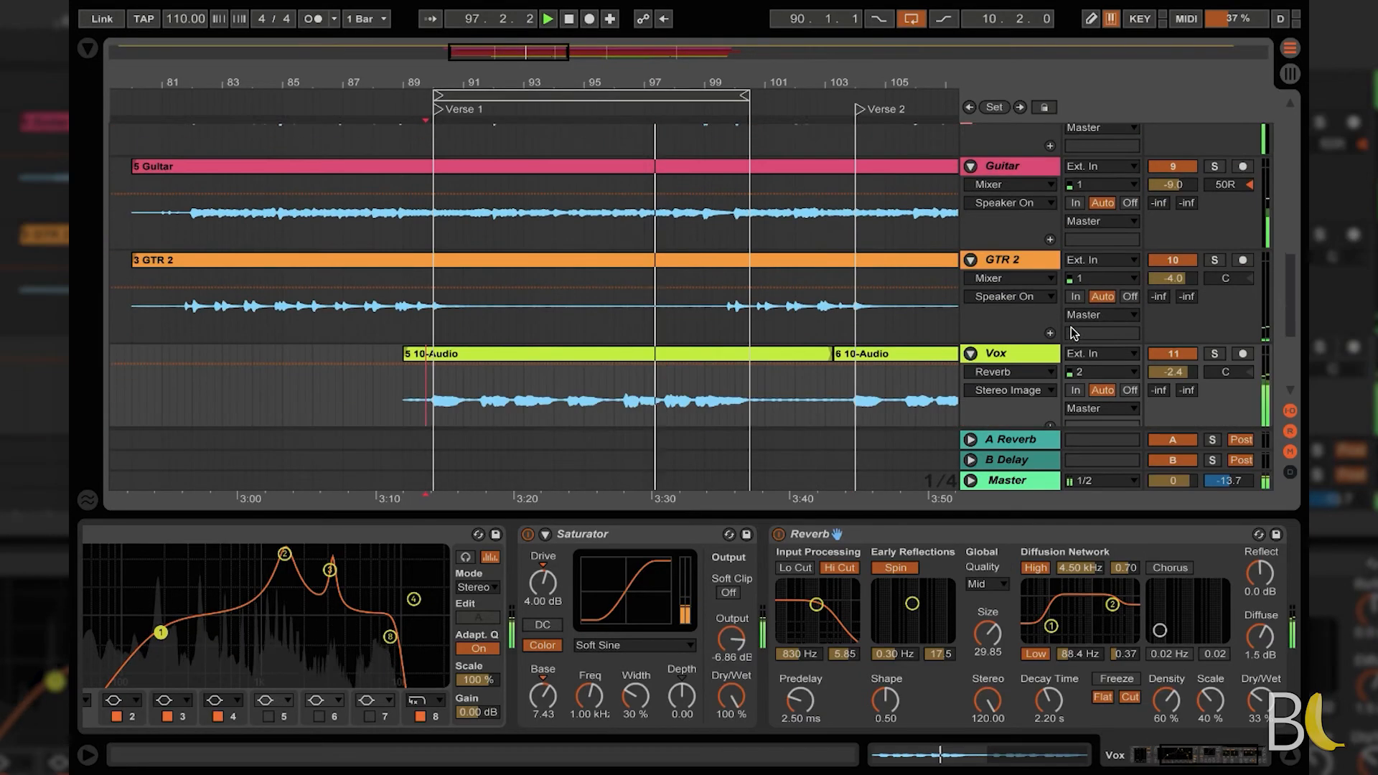
drag(1168, 334, 1167, 361)
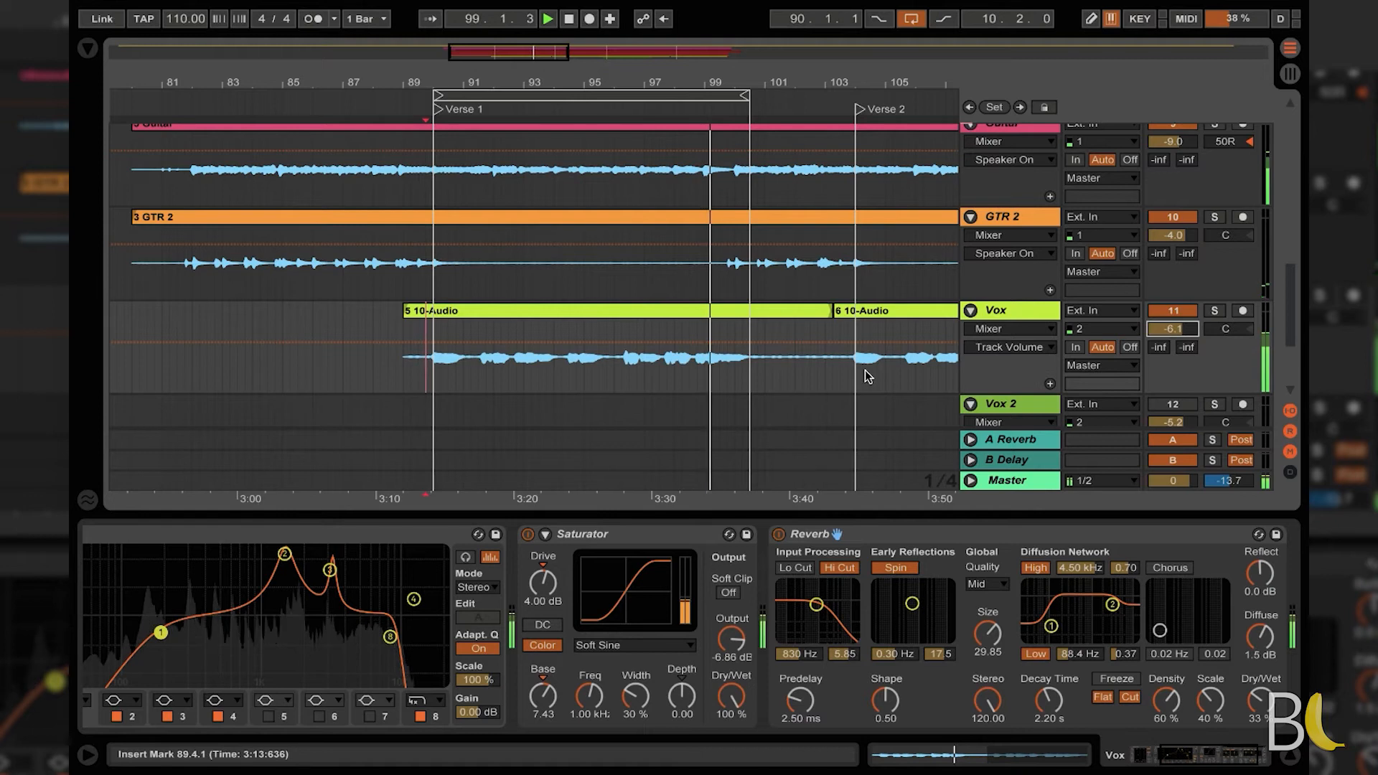
Step: Delete the Vox section from 101.1.1 to 103.2.1 between the verses and turn off the loop
drag(614, 377, 683, 382)
key(Delete)
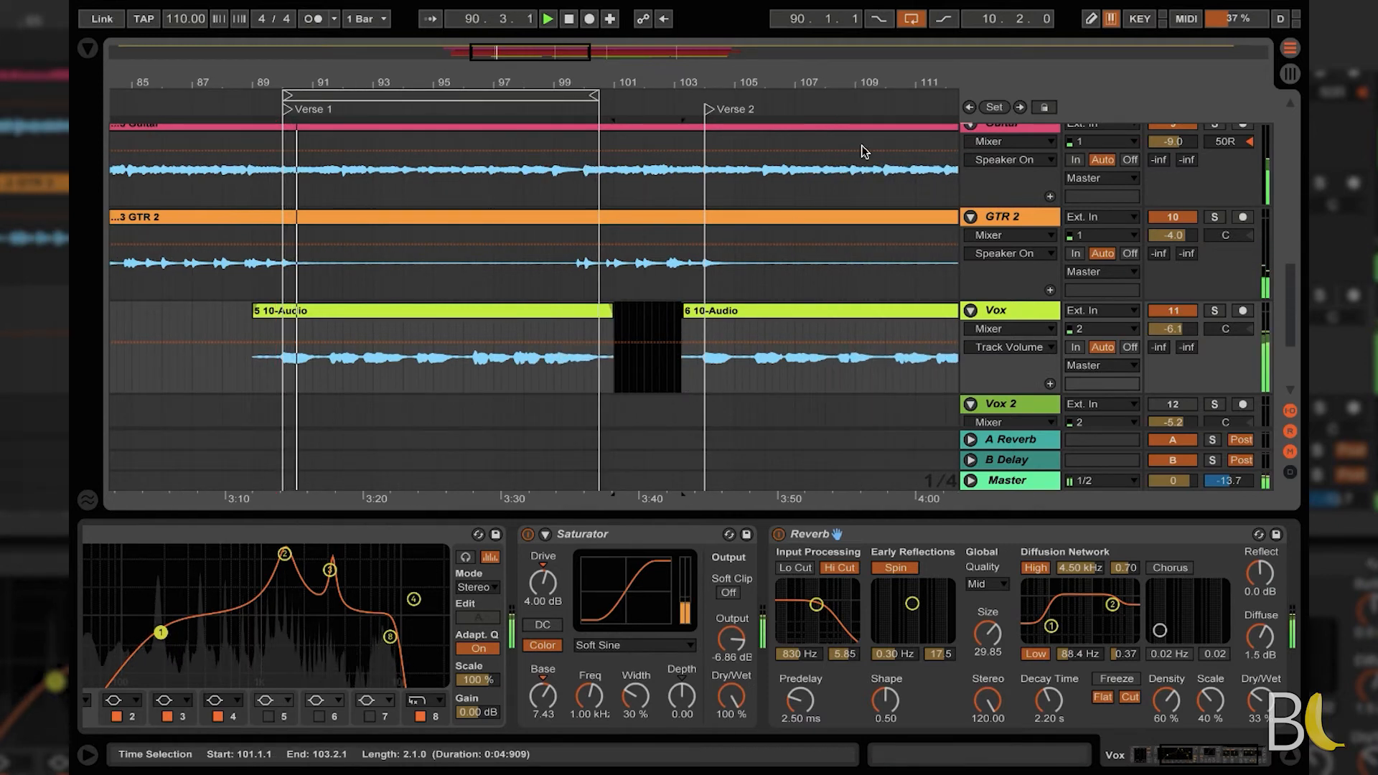
click(884, 151)
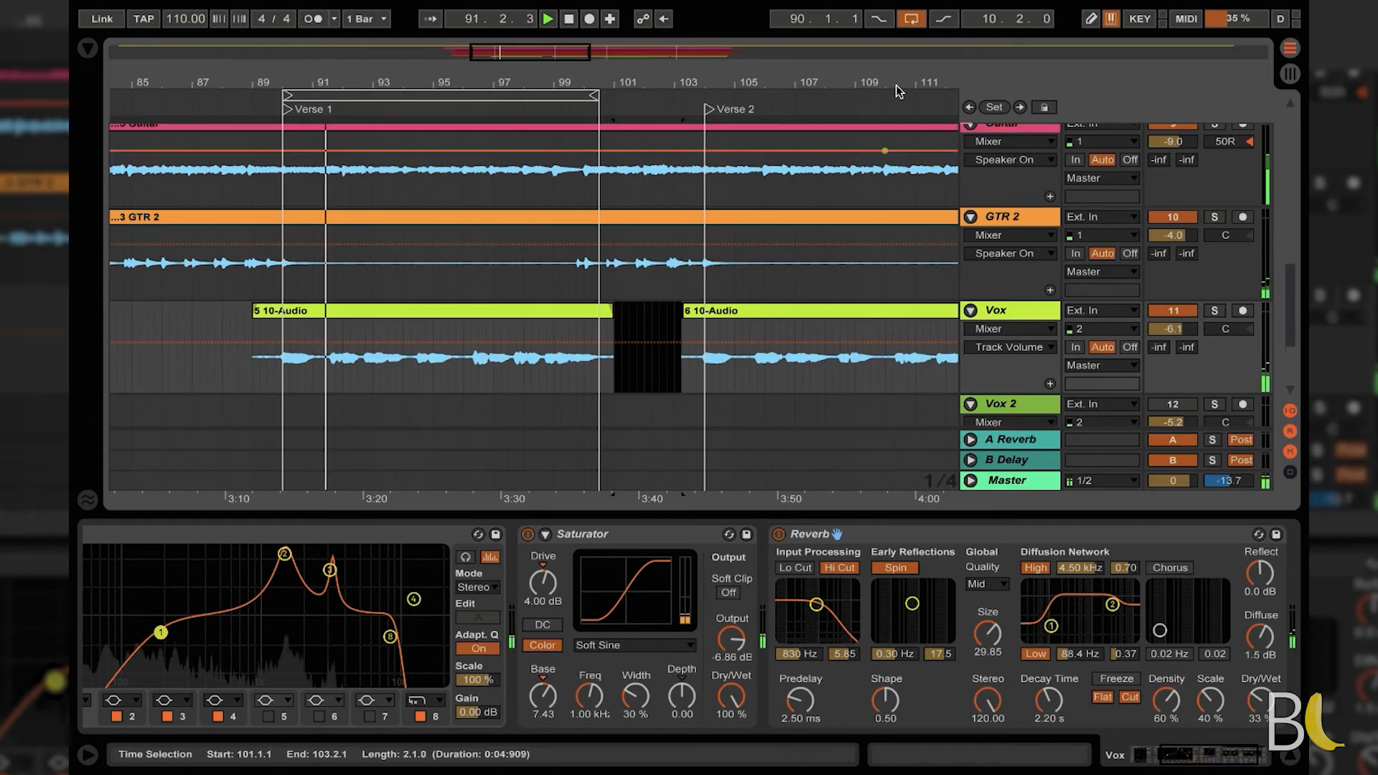
click(911, 20)
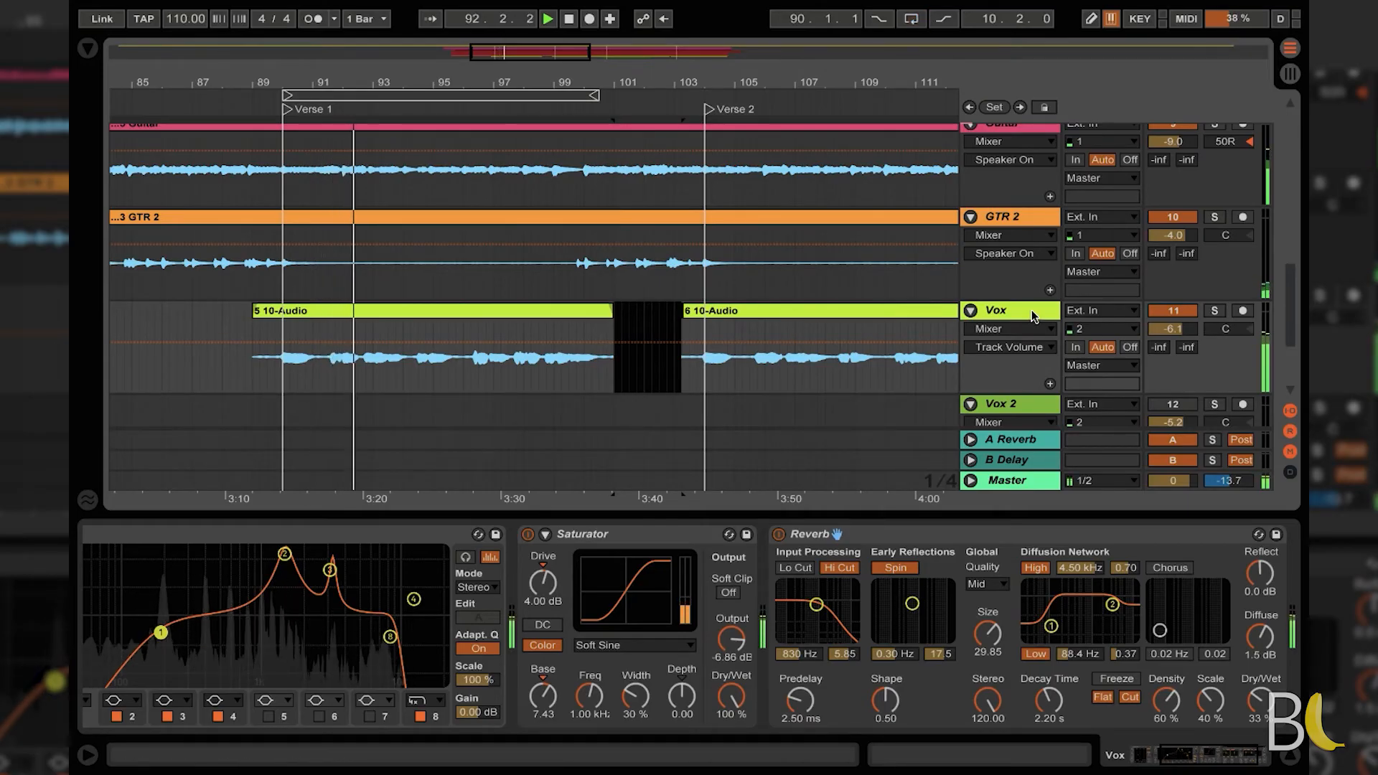
Step: Fine-tune the Vox track's volume to -6.2 dB
click(1172, 328)
scroll(801, 357, right, 3)
scroll(801, 358, down, 2)
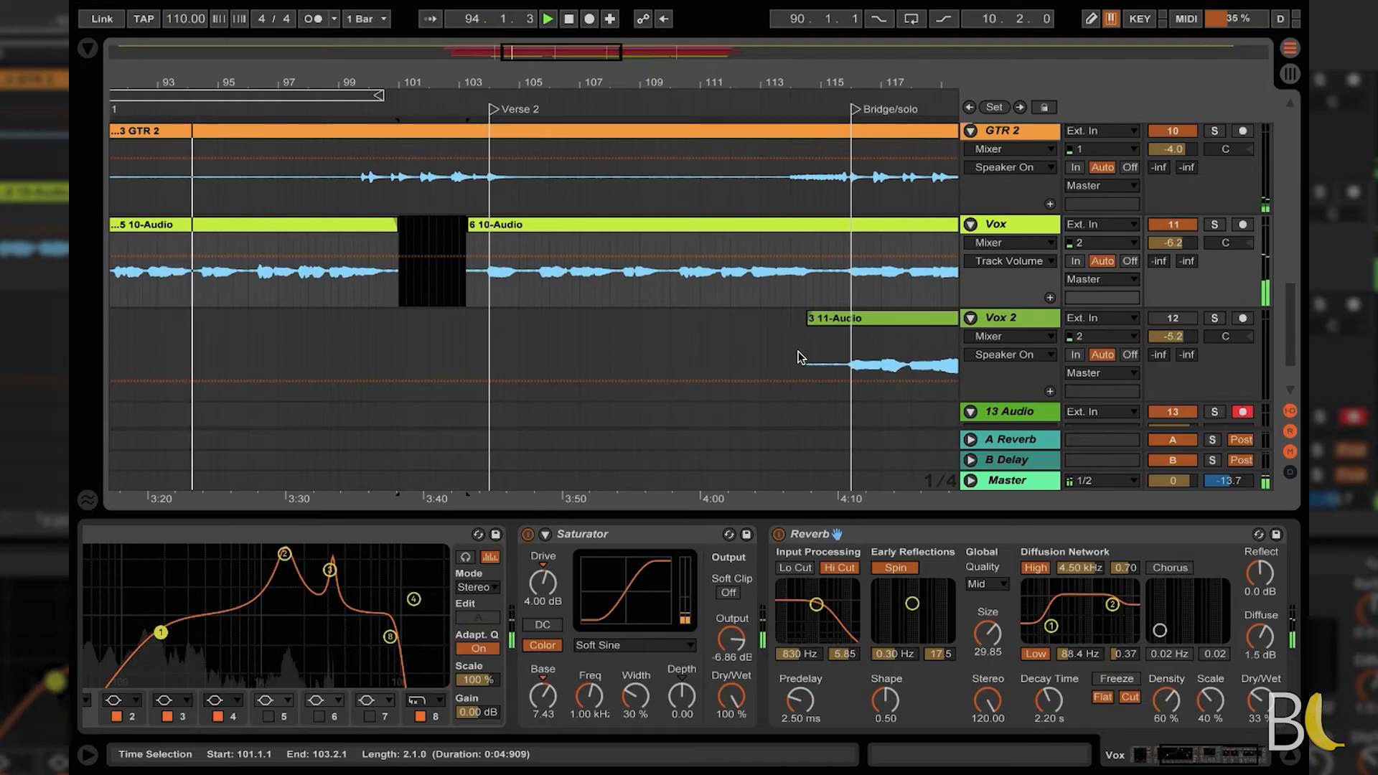
scroll(801, 358, left, 3)
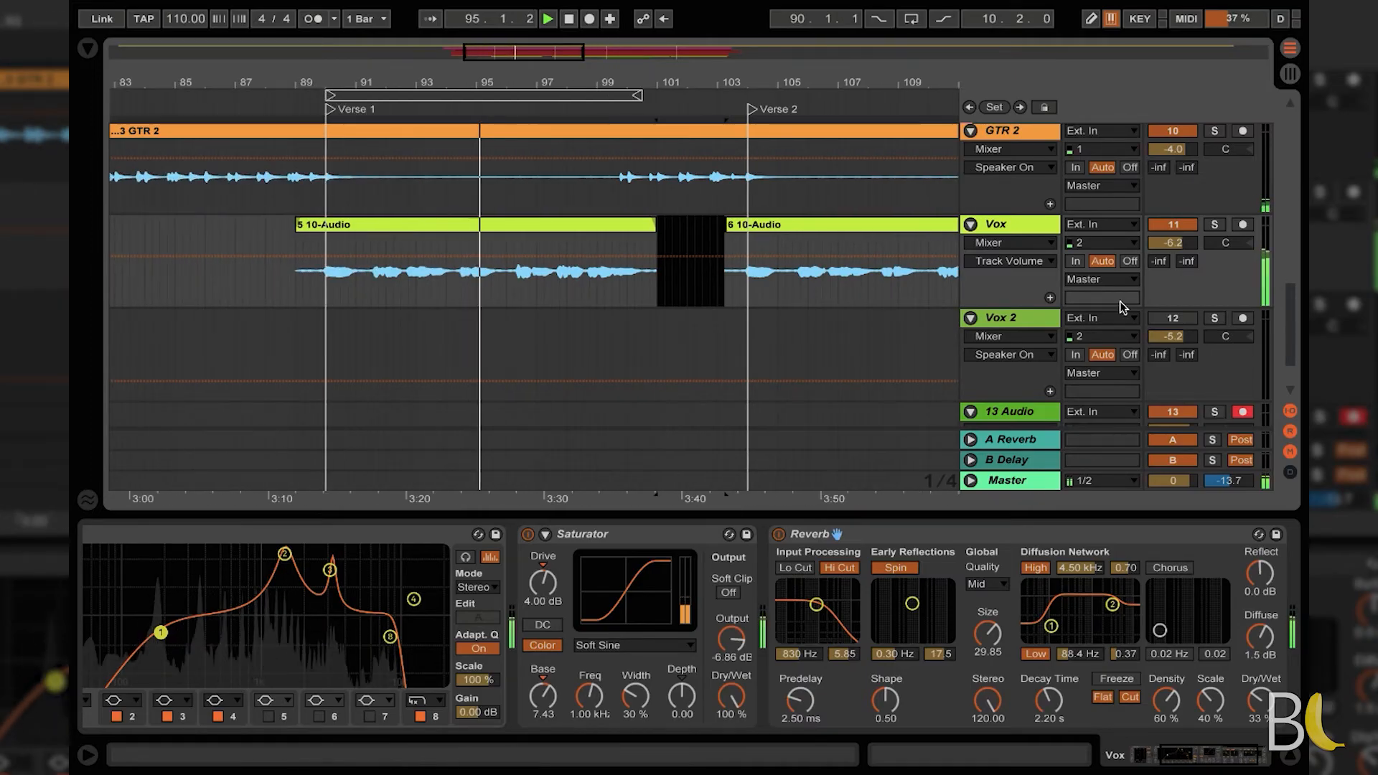
Step: Lower the DRUMS group's volume slightly and set the Snare's volume to -7.7 dB
scroll(1119, 300, up, 10)
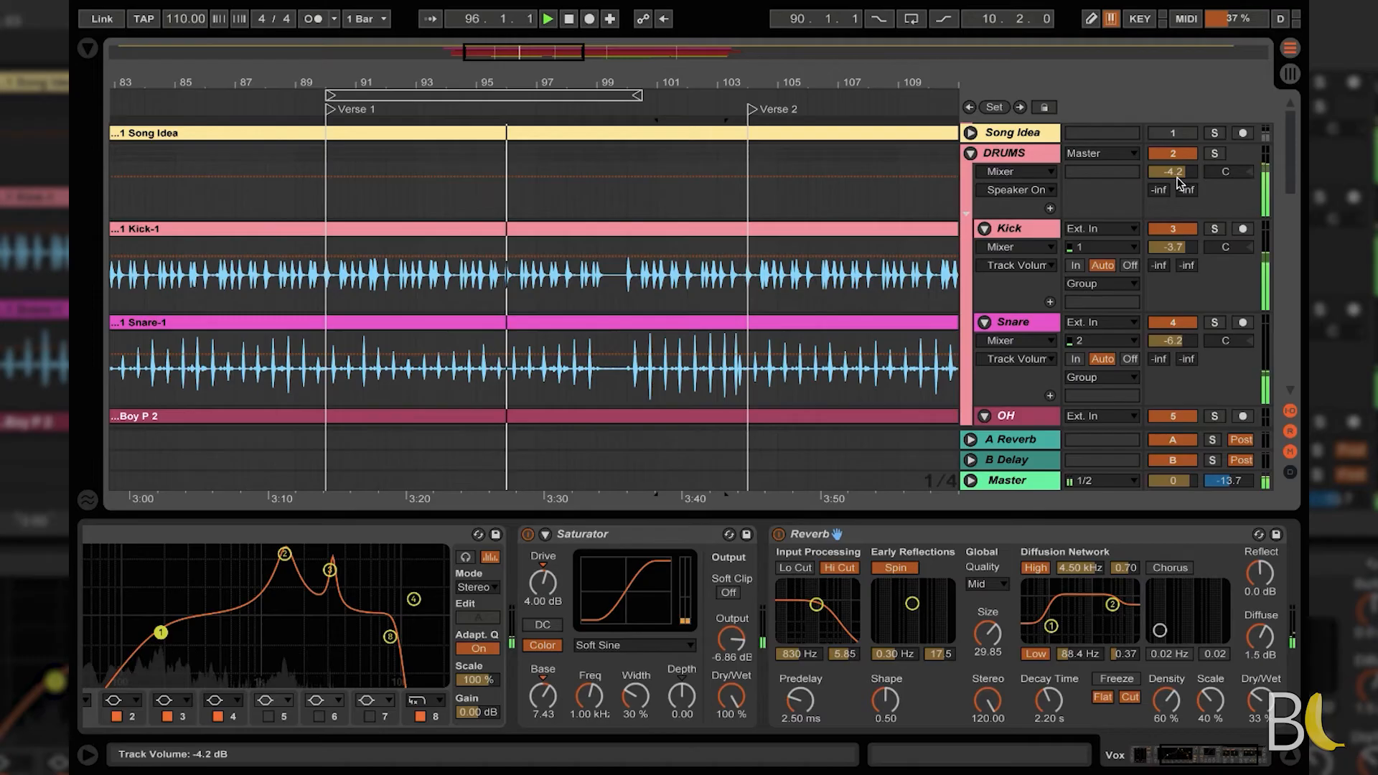
drag(1177, 180, 1177, 185)
scroll(1032, 336, down, 1)
scroll(1032, 330, down, 2)
scroll(1032, 330, up, 1)
drag(1173, 254, 1173, 265)
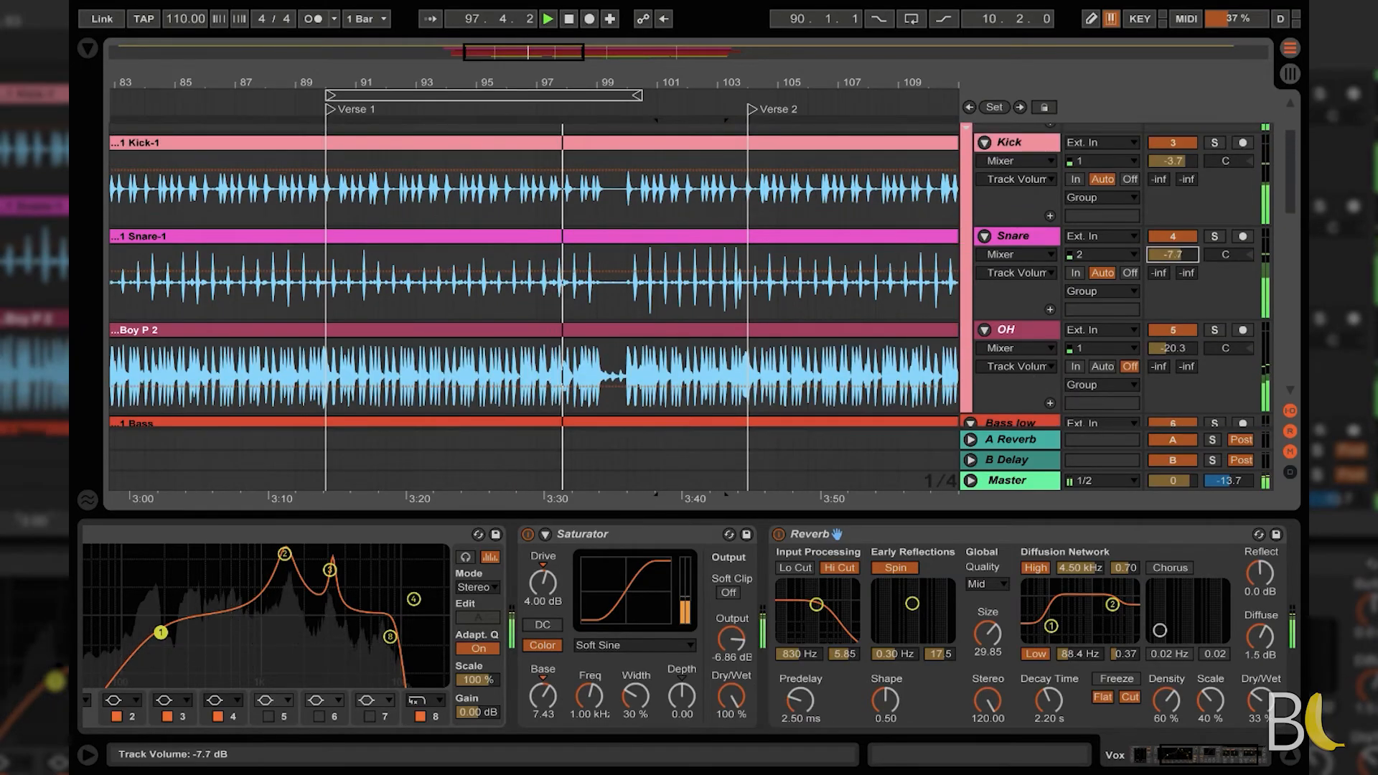
Step: Mute and unmute Bass low to compare, and set the Bass Hi track's volume to -11.6 dB
scroll(963, 359, down, 3)
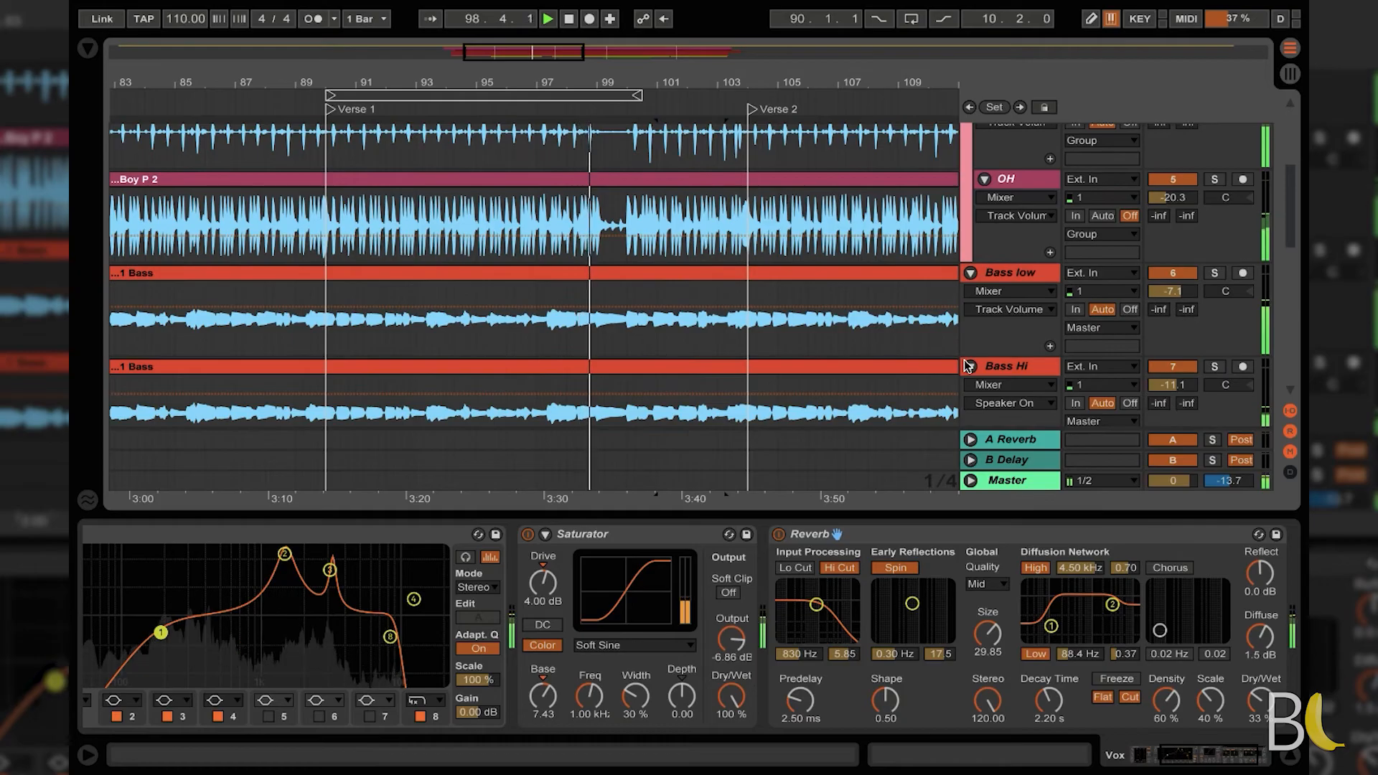
click(1175, 273)
click(1175, 273)
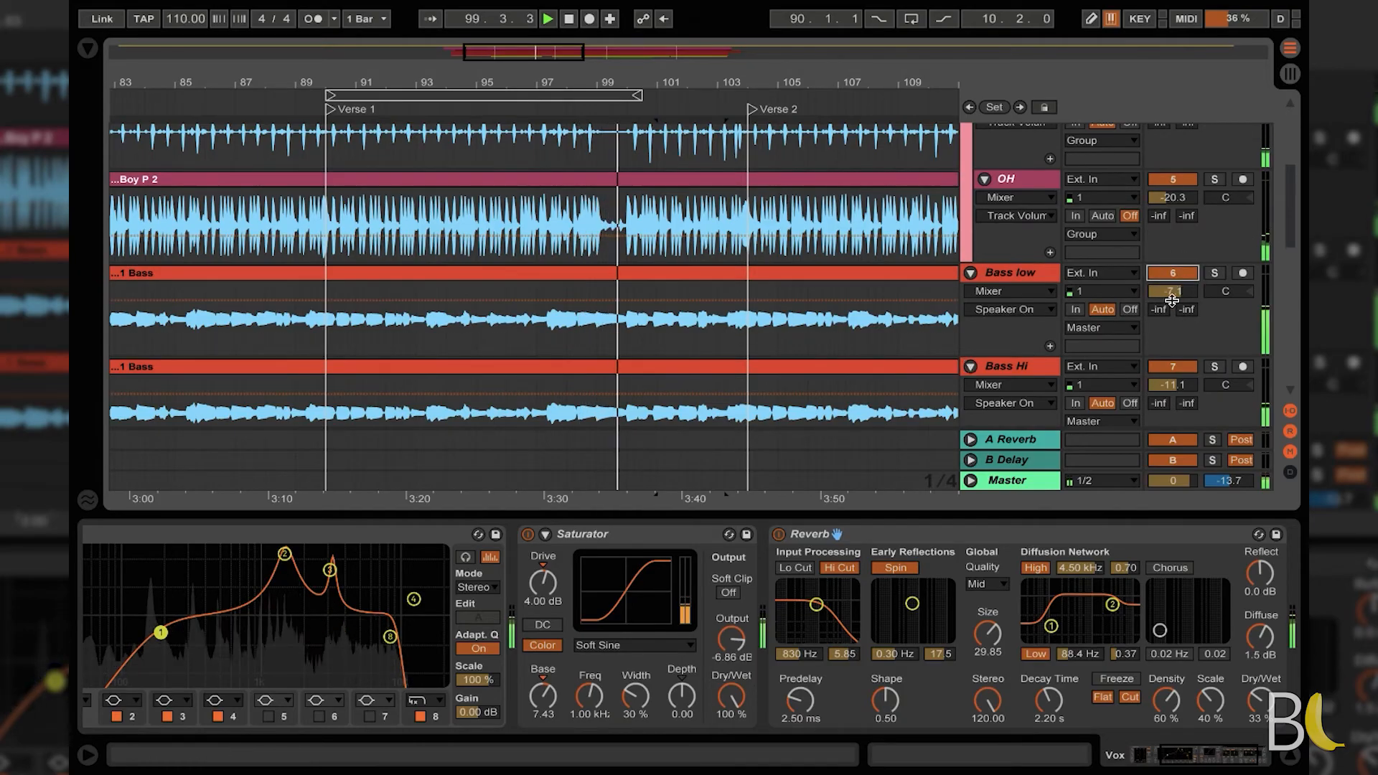
drag(1173, 385, 1173, 388)
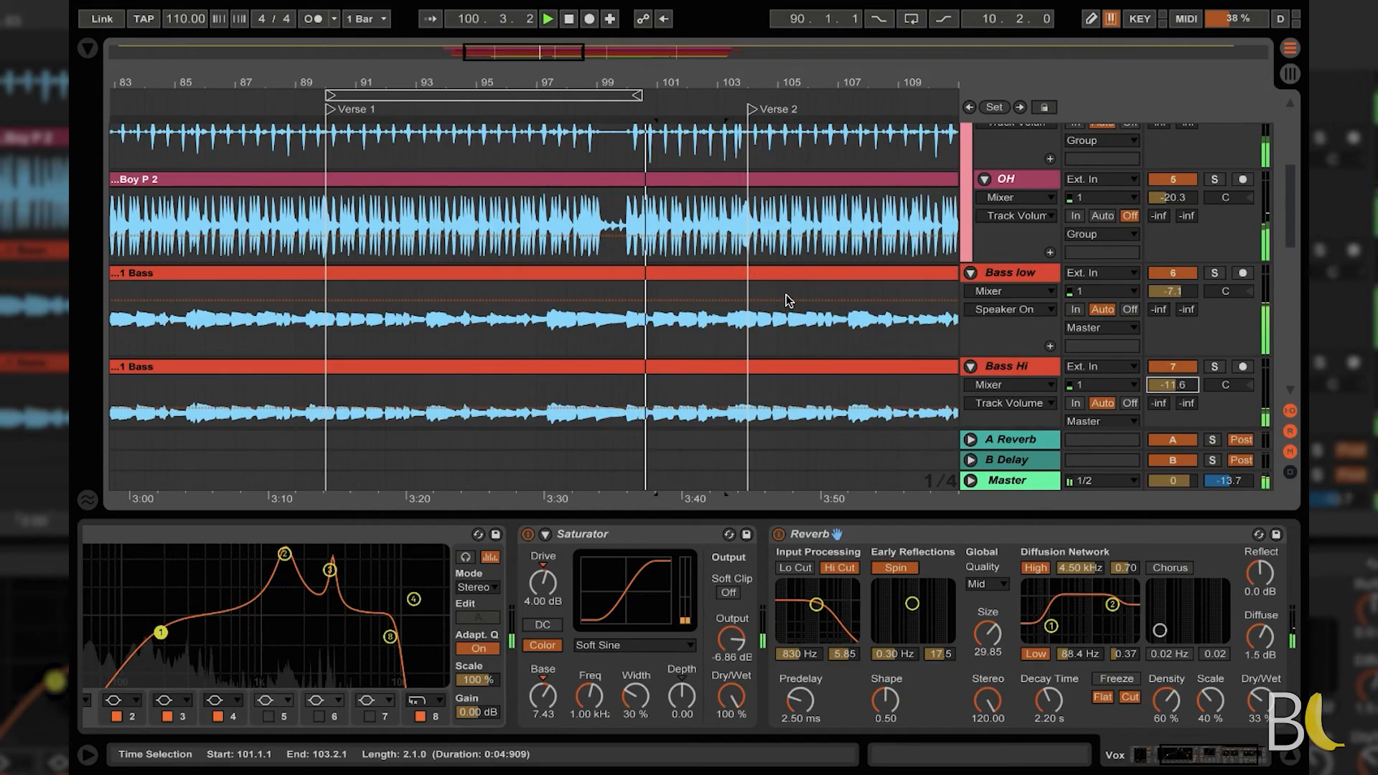
Step: Open the GTR 2 device chain and set its Saturator drive to 7.43 dB
scroll(789, 300, down, 8)
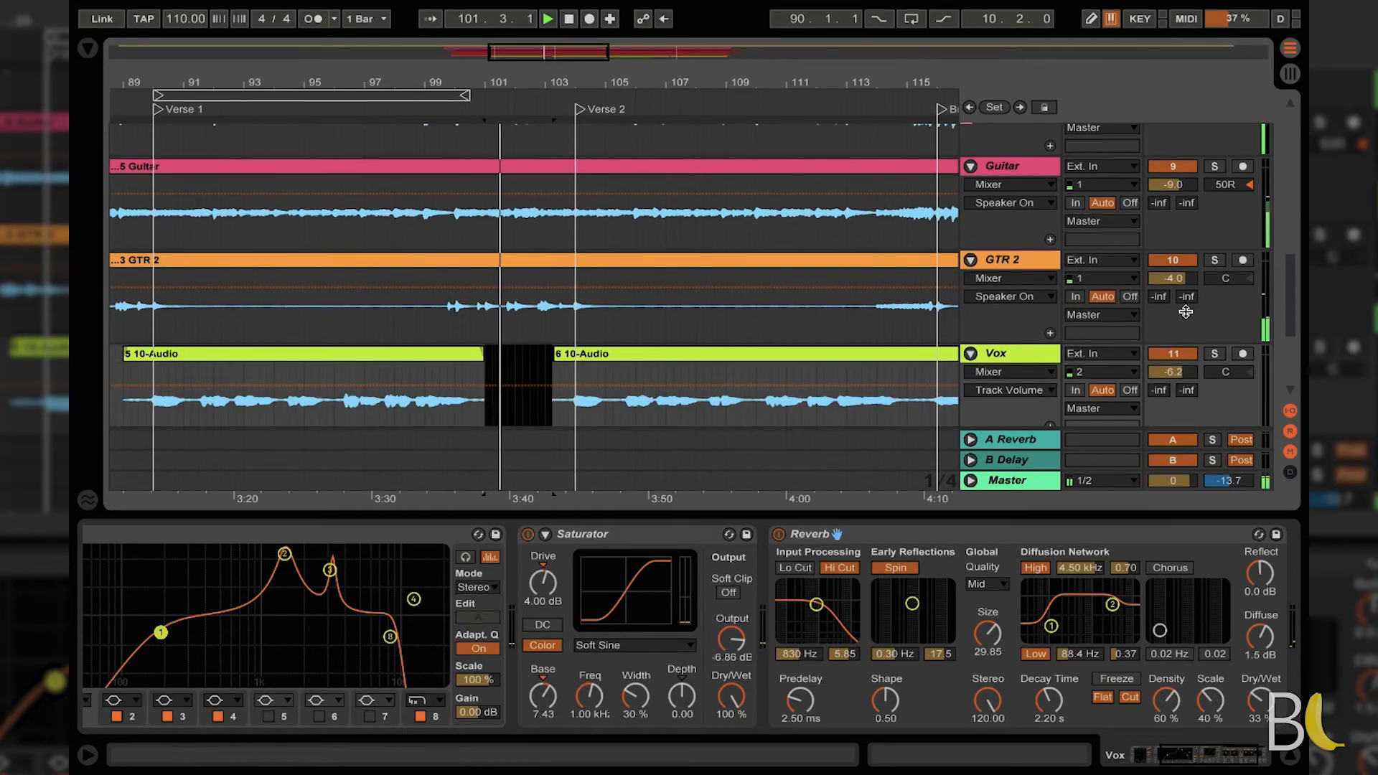
click(1105, 297)
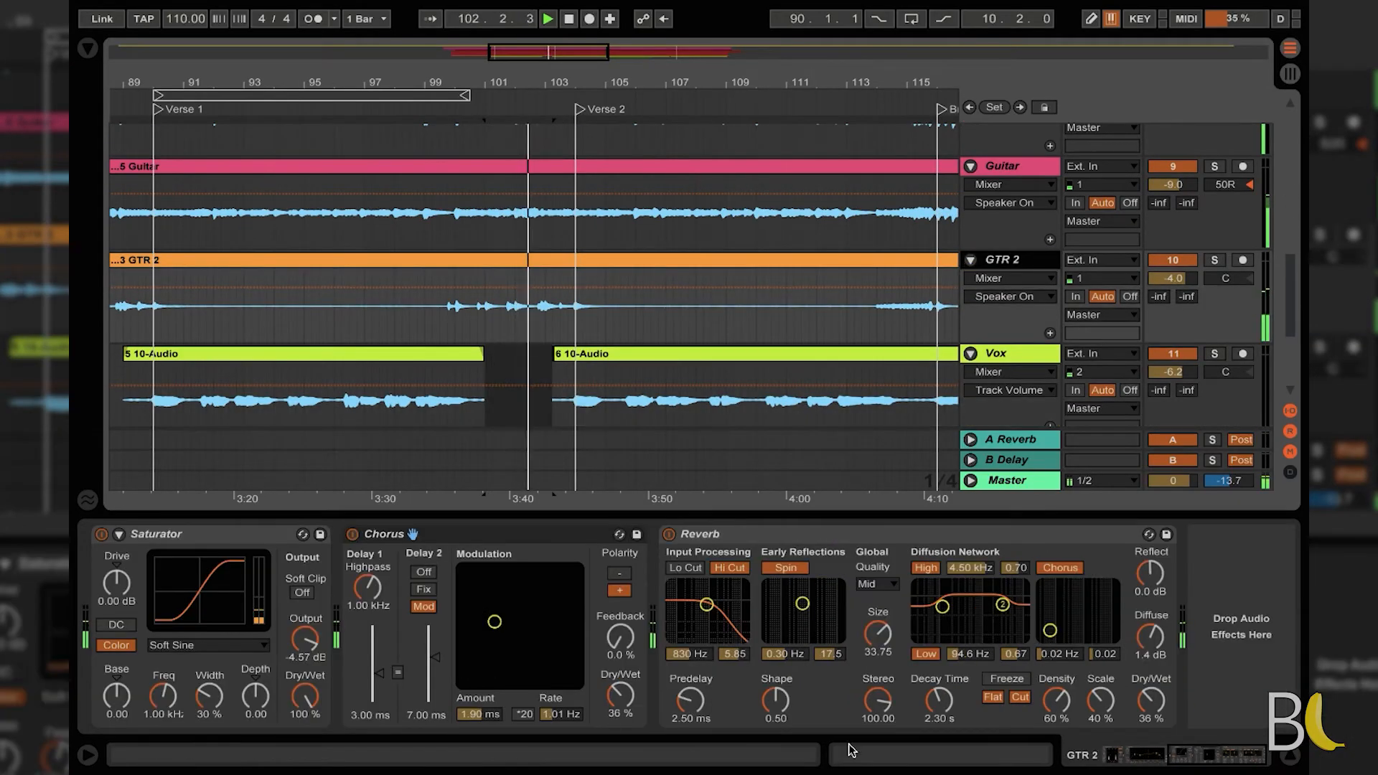
click(461, 670)
scroll(461, 670, left, 5)
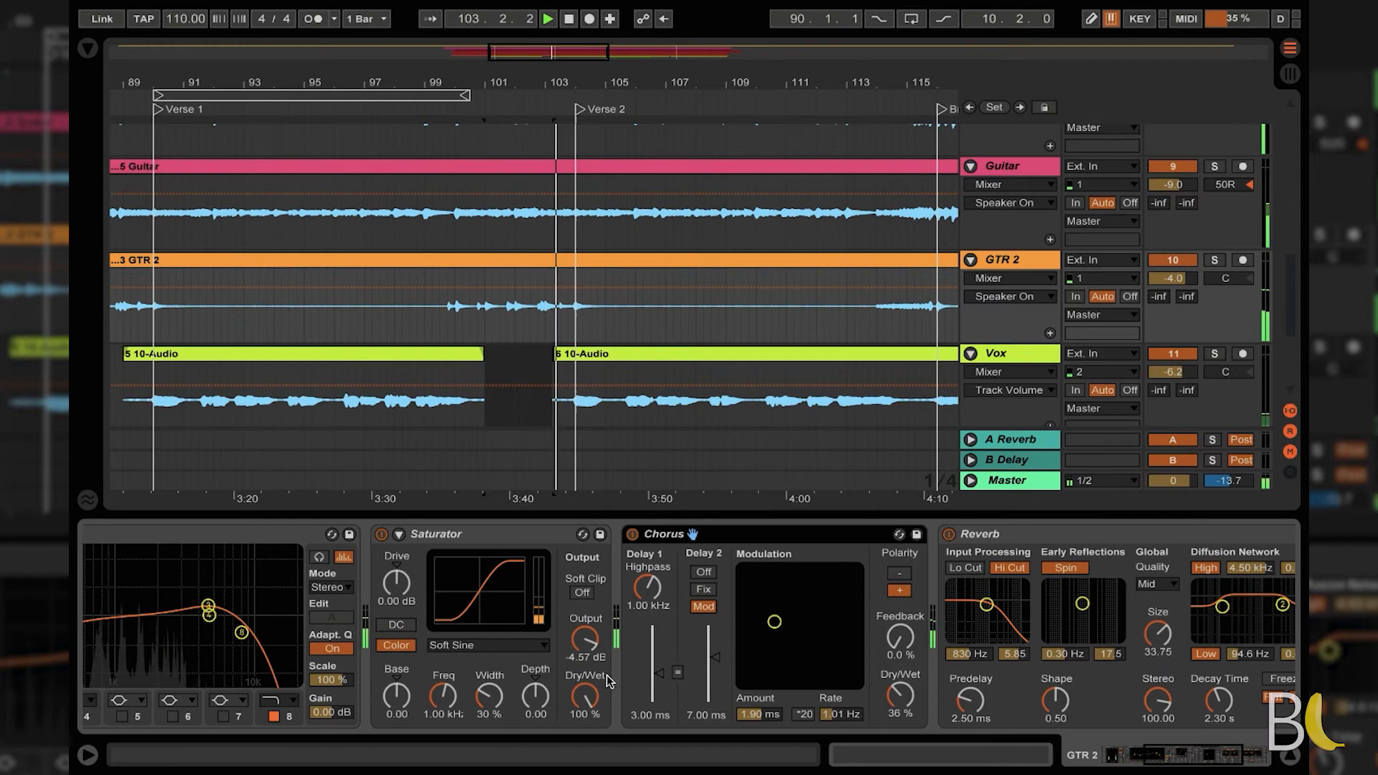
click(585, 638)
drag(396, 583, 396, 572)
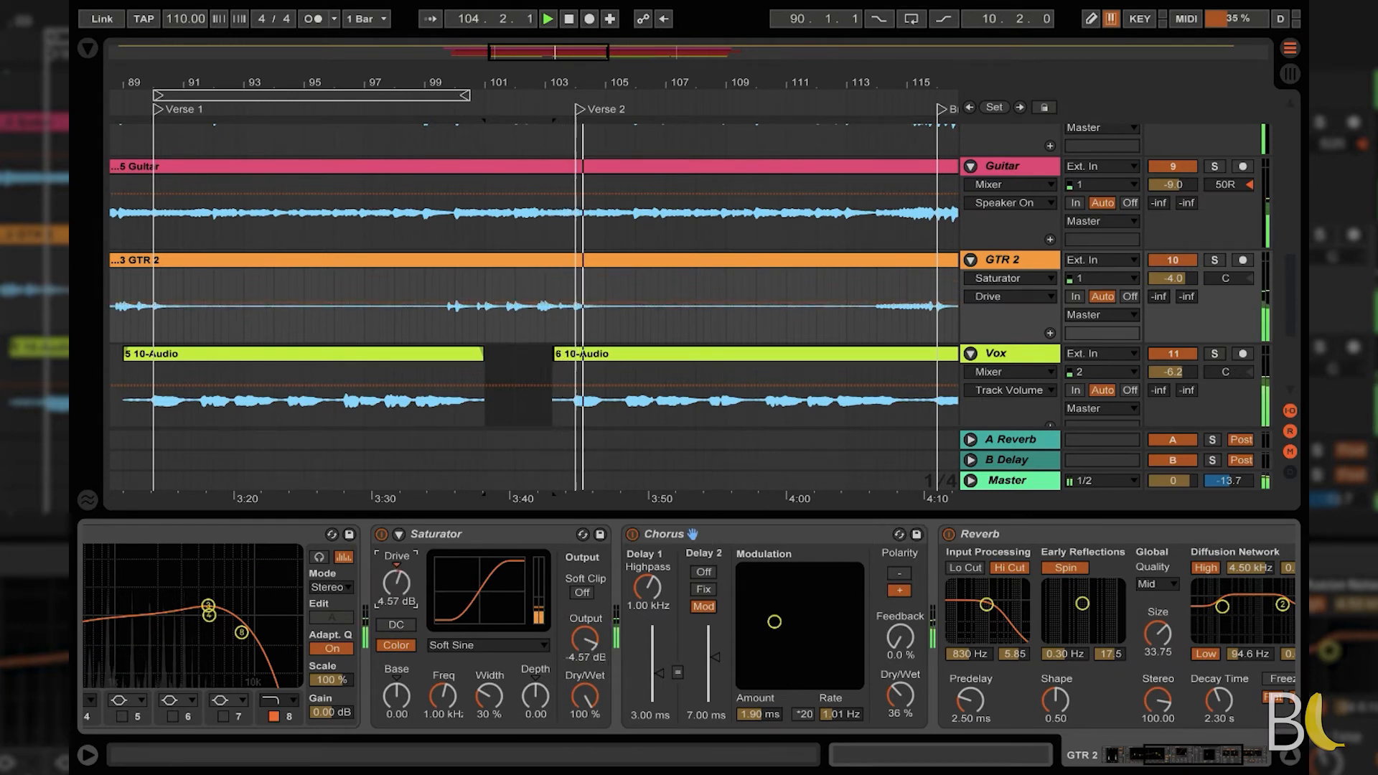
Step: Set GTR 2's EQ Eight band 2 to 216 Hz with 0.87 dB gain and replay from bar 101
scroll(398, 585, left, 5)
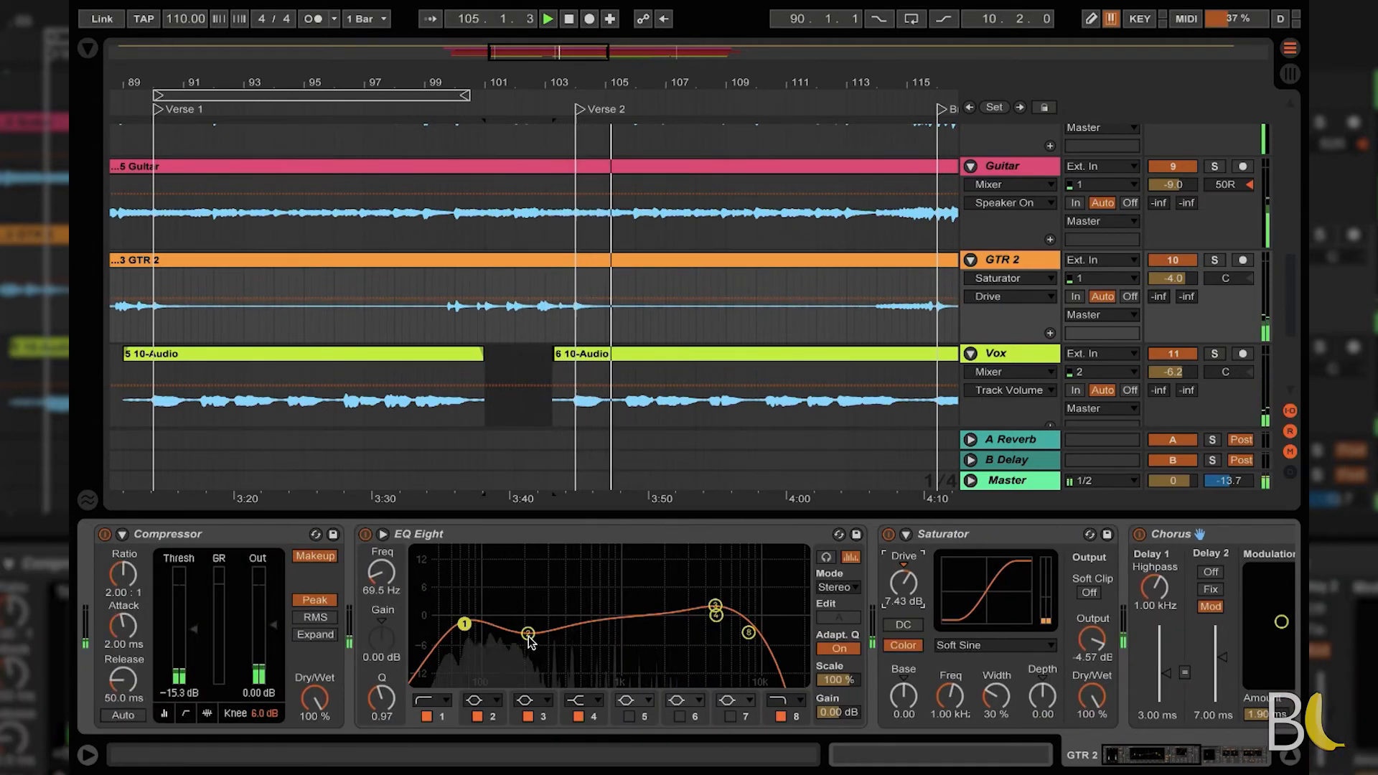
drag(528, 624, 531, 612)
key(space)
key(space)
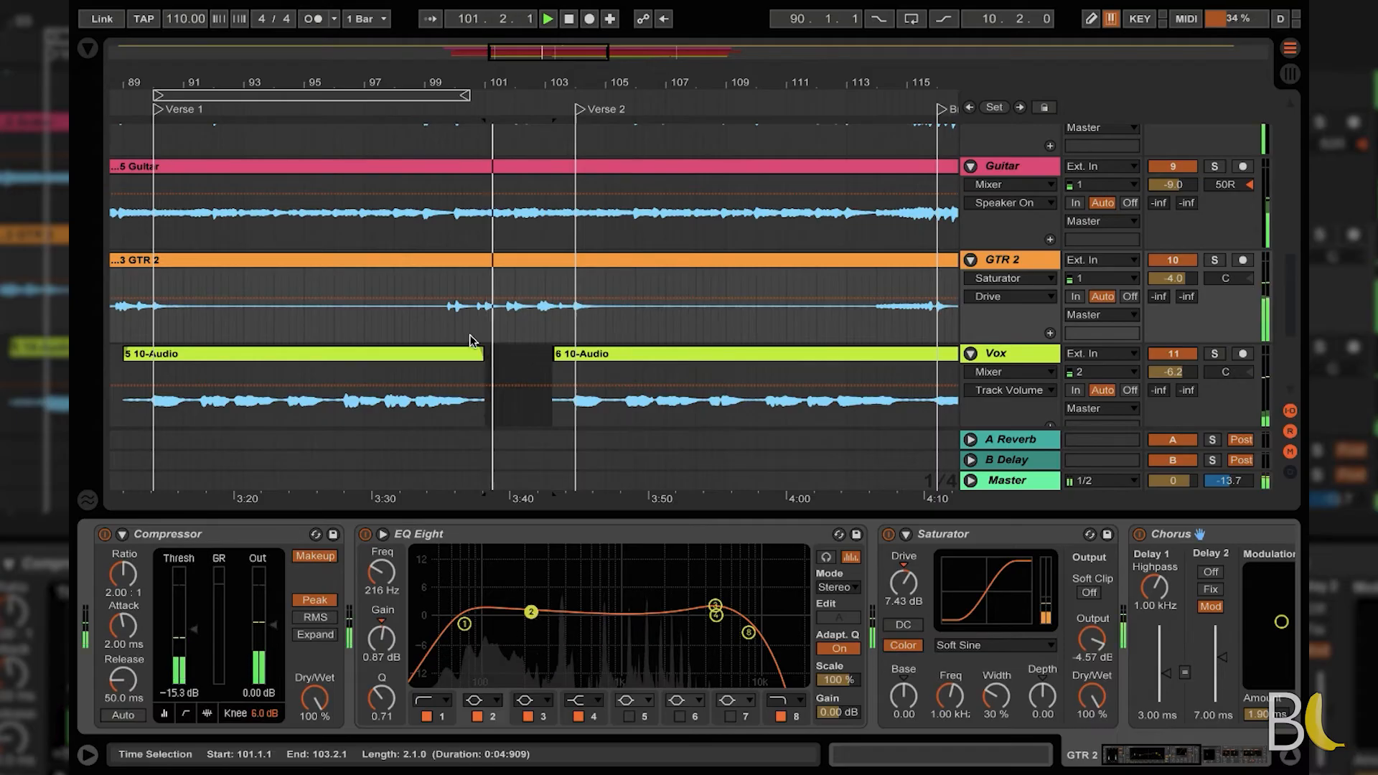
Step: Set GTR 2's volume to -5.0 dB and its Compressor threshold to -17.1 dB, and stop playback
click(1173, 278)
drag(1173, 278, 1173, 284)
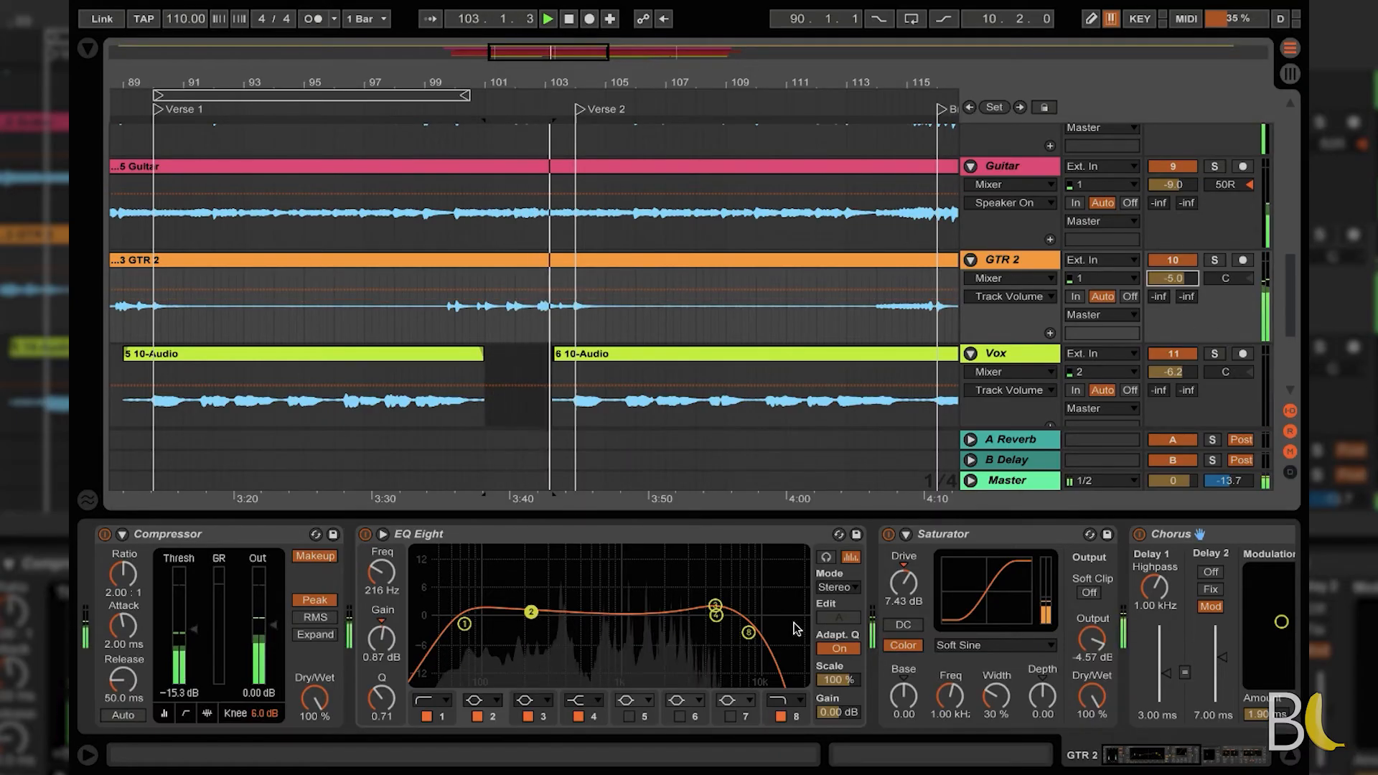
drag(208, 644, 208, 649)
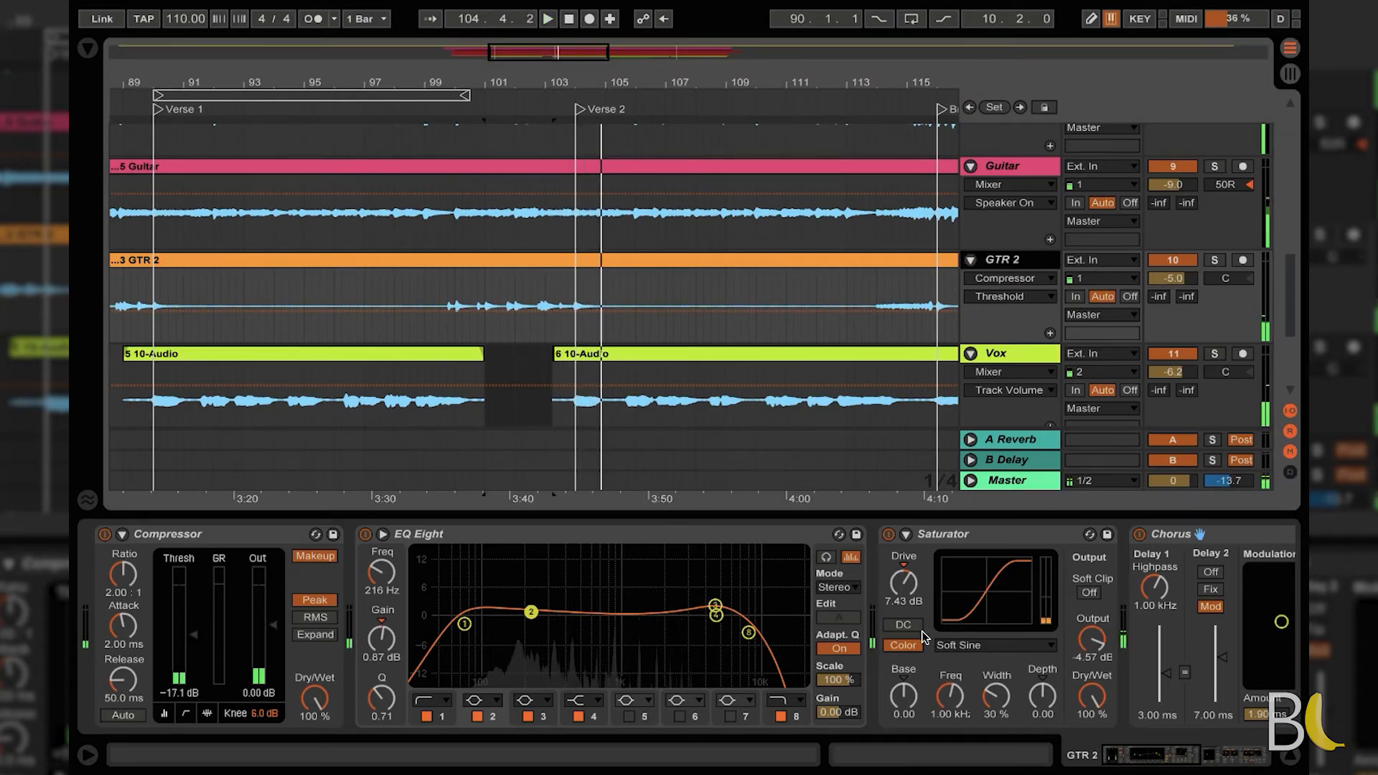
key(space)
Step: Show the browser and add a Ping Pong Delay between the Saturator and Chorus on GTR 2
click(87, 48)
scroll(265, 266, up, 6)
scroll(264, 266, down, 6)
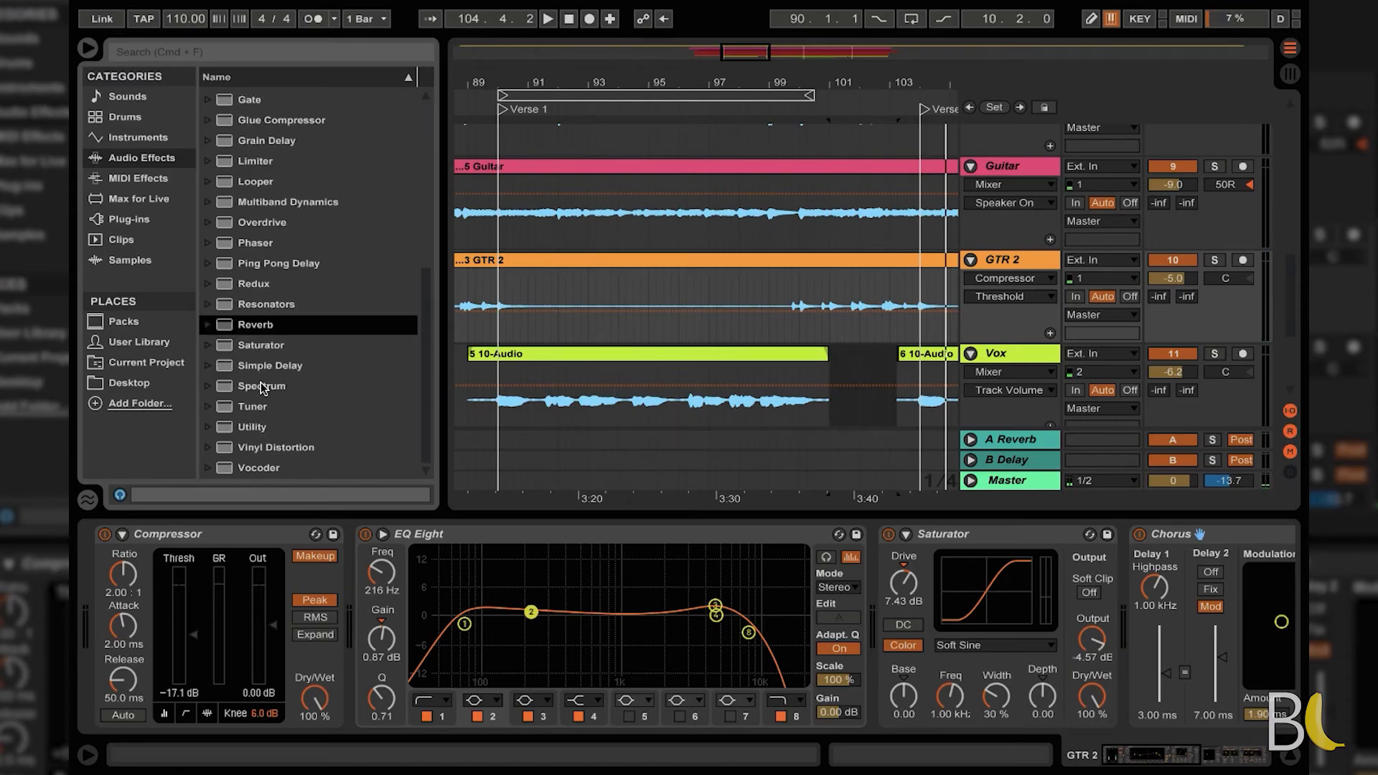
scroll(279, 387, up, 3)
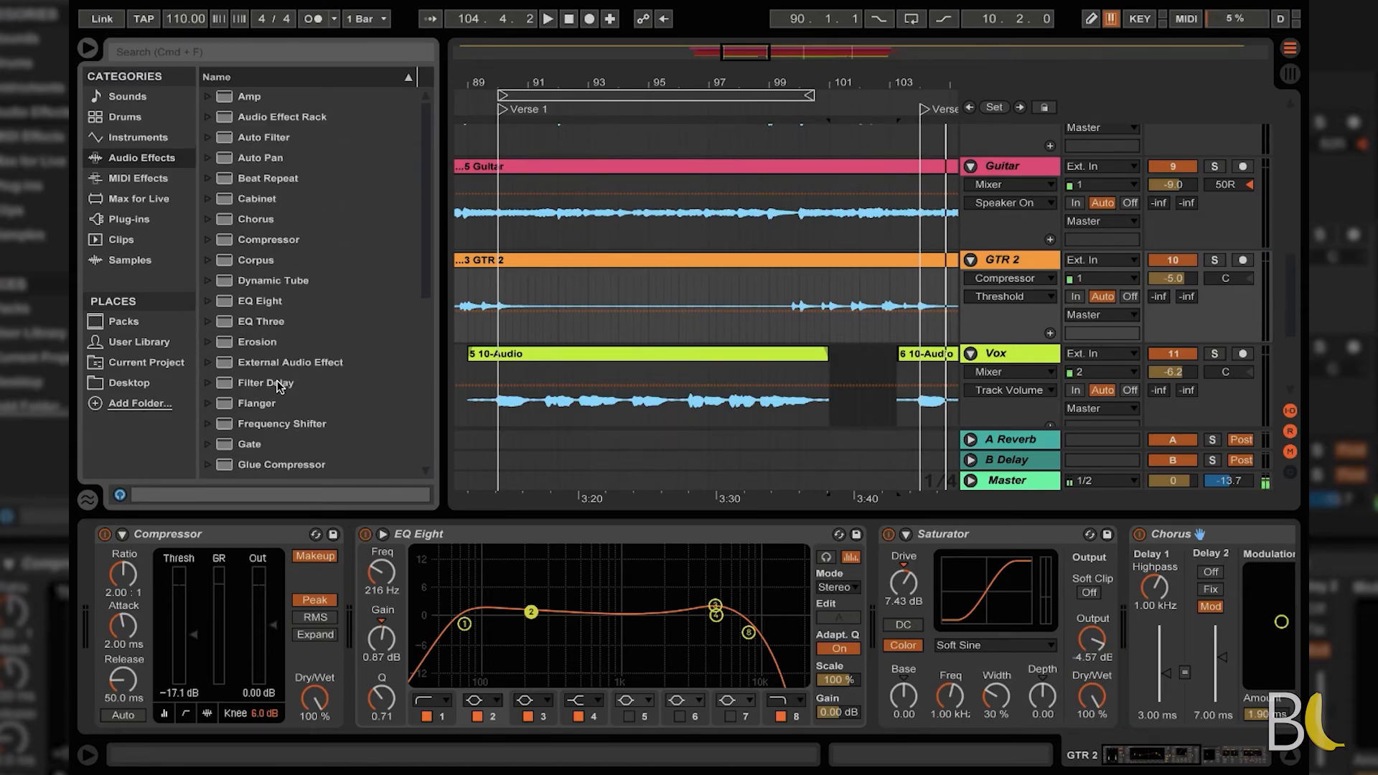
scroll(279, 387, down, 3)
drag(229, 271, 1119, 624)
scroll(746, 631, right, 10)
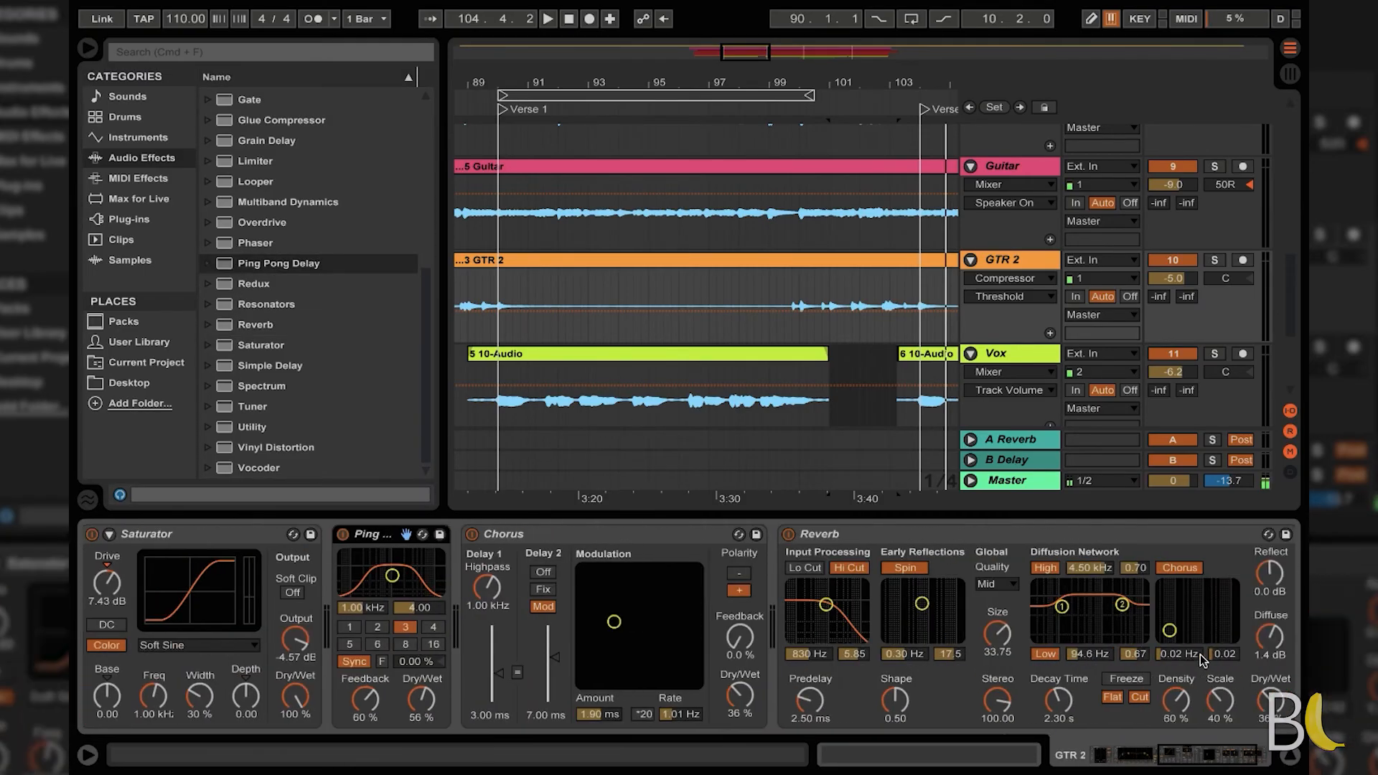
Step: Delete GTR 2's Reverb and move the Ping Pong Delay after the Chorus
click(804, 533)
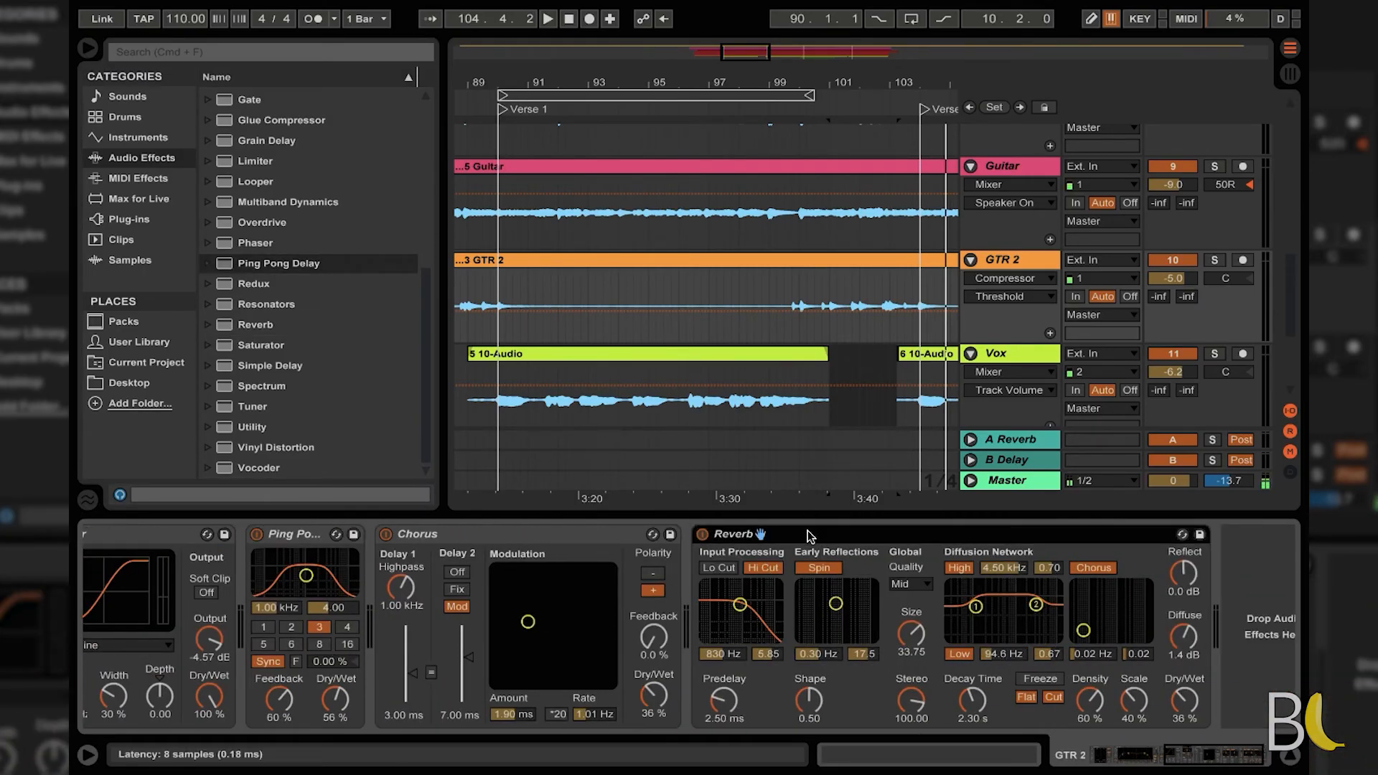
key(Delete)
drag(305, 546, 767, 615)
Step: Play GTR 2 and set the Ping Pong Delay to beat division 1, 57% feedback and 31% dry/wet
key(space)
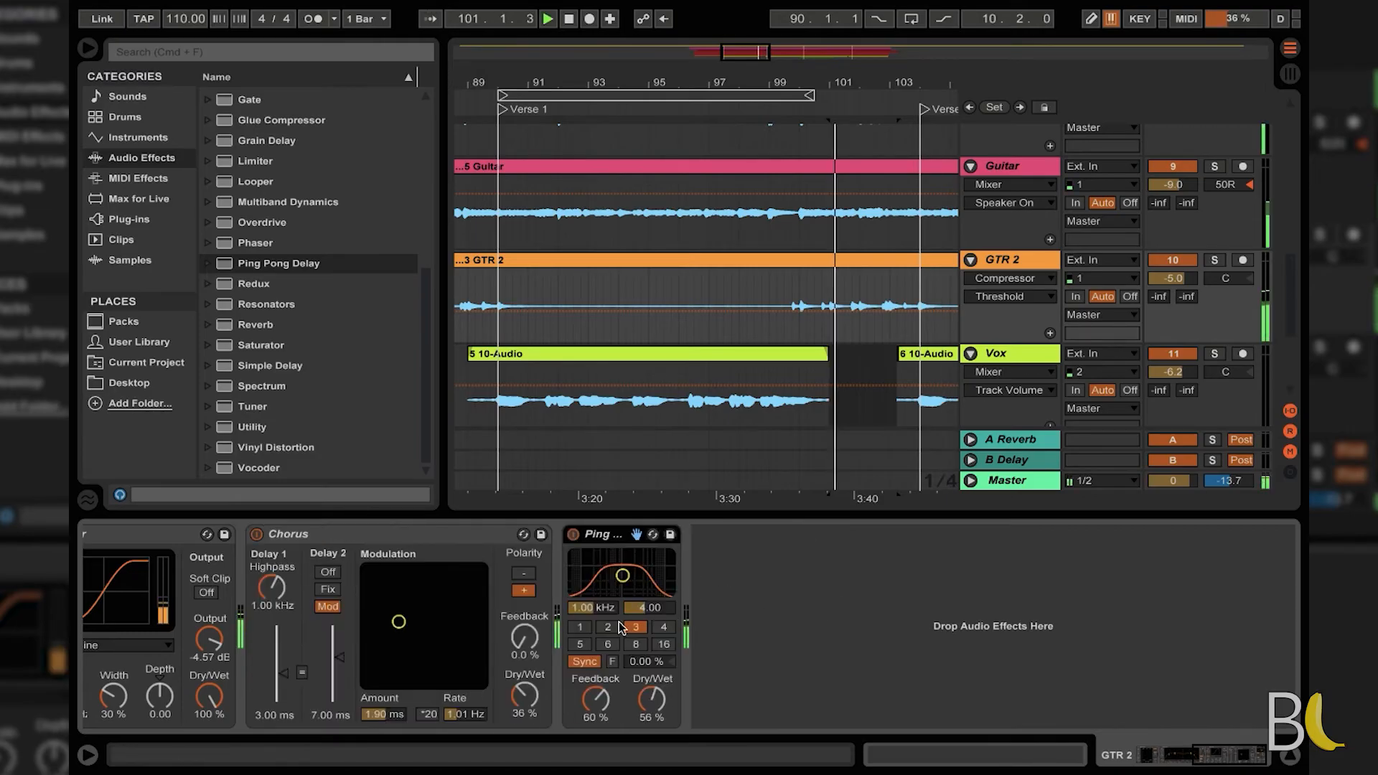
click(580, 627)
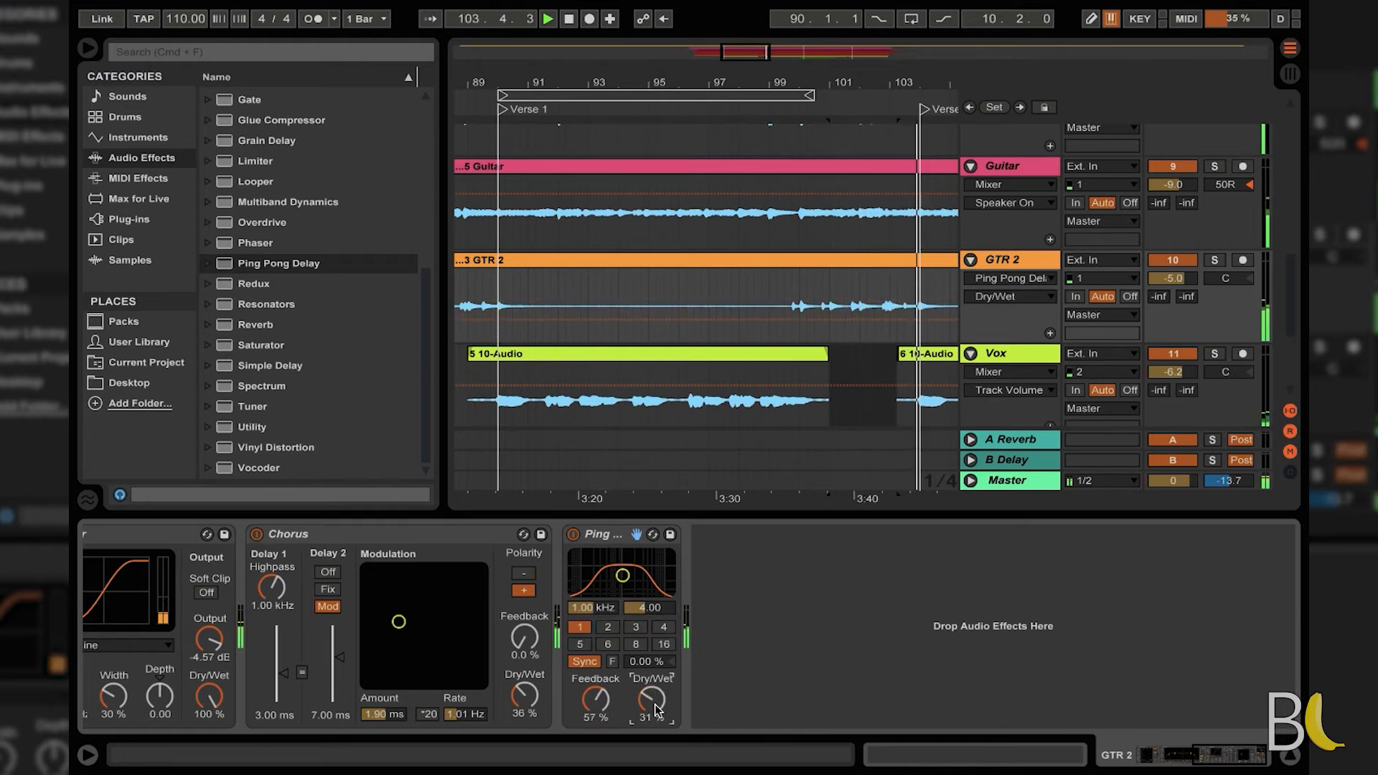
Step: Play the GTR 2 passage between about bars 99 and 101 and solo the track
drag(785, 288, 833, 297)
key(space)
key(space)
click(1215, 260)
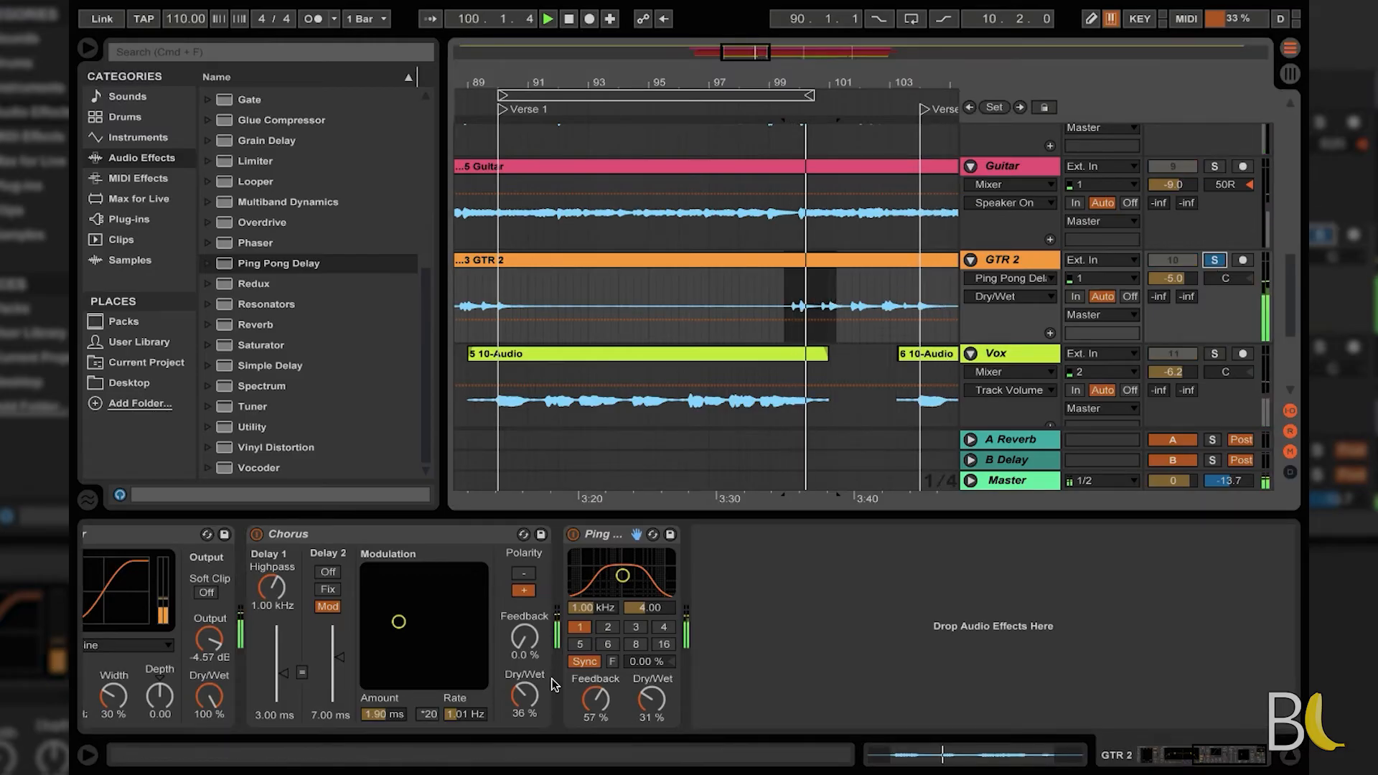
Step: Set GTR 2's Ping Pong Delay to 63% feedback and 46% dry/wet, and unsolo the track
click(648, 696)
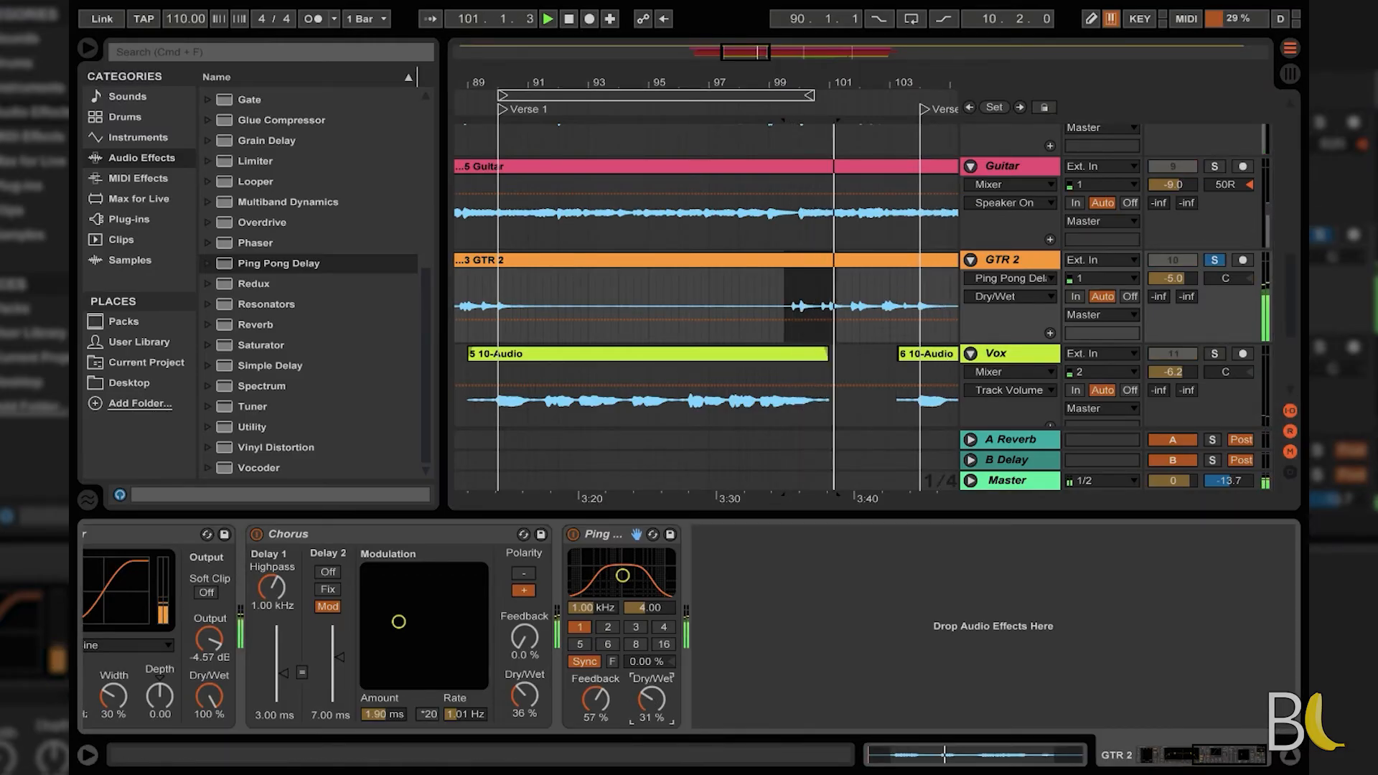
drag(595, 698, 595, 693)
click(1215, 261)
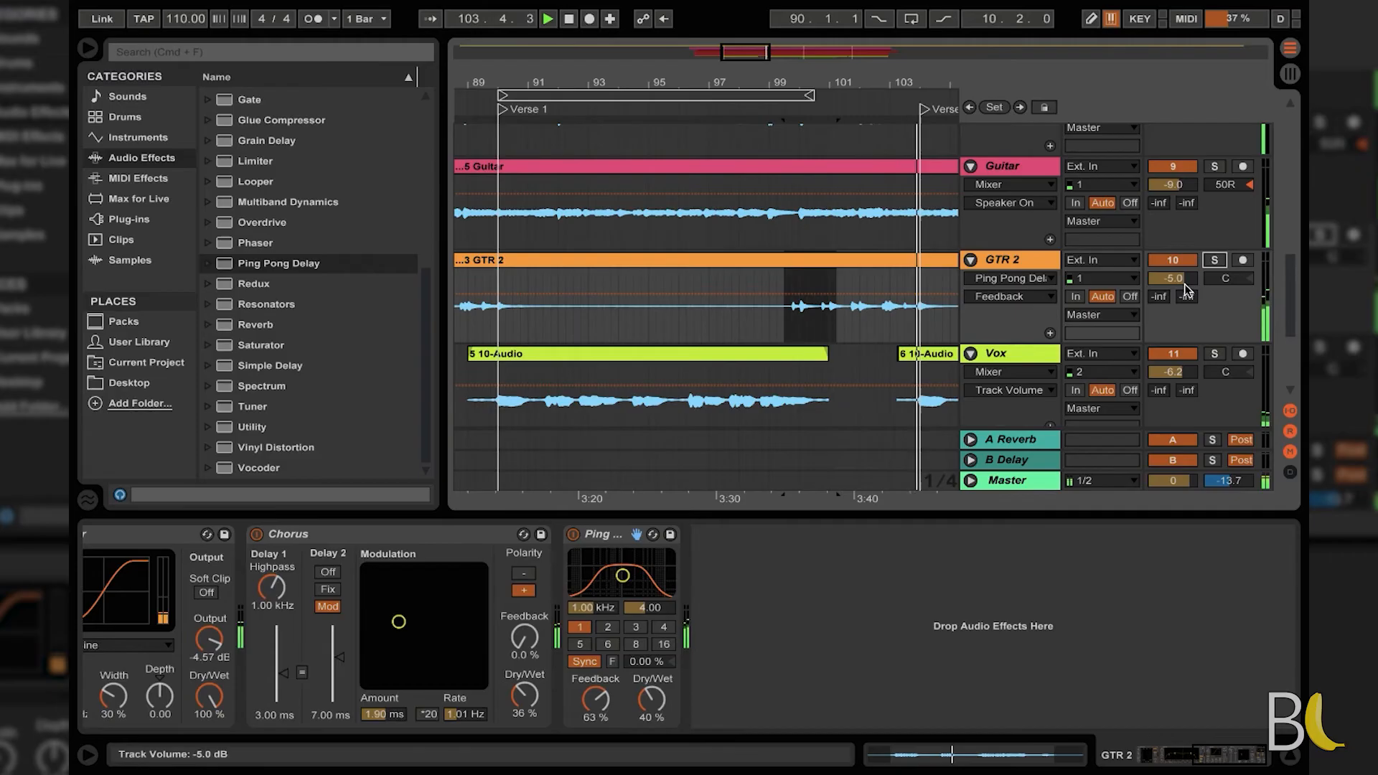
click(645, 699)
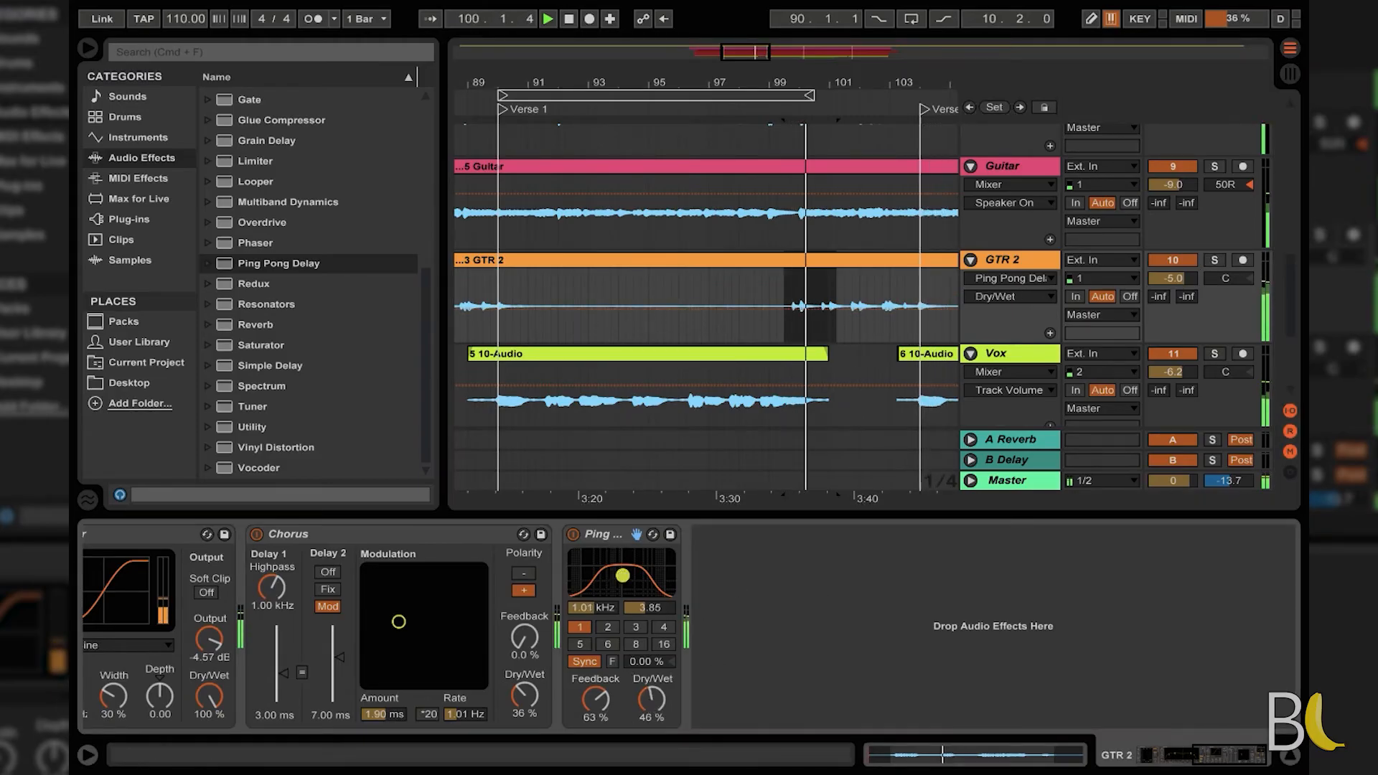
Step: Set GTR 2's volume to -7.5 dB and its Ping Pong Delay to a 949 Hz filter, 2.05 width and 44% dry/wet
click(88, 50)
click(1172, 278)
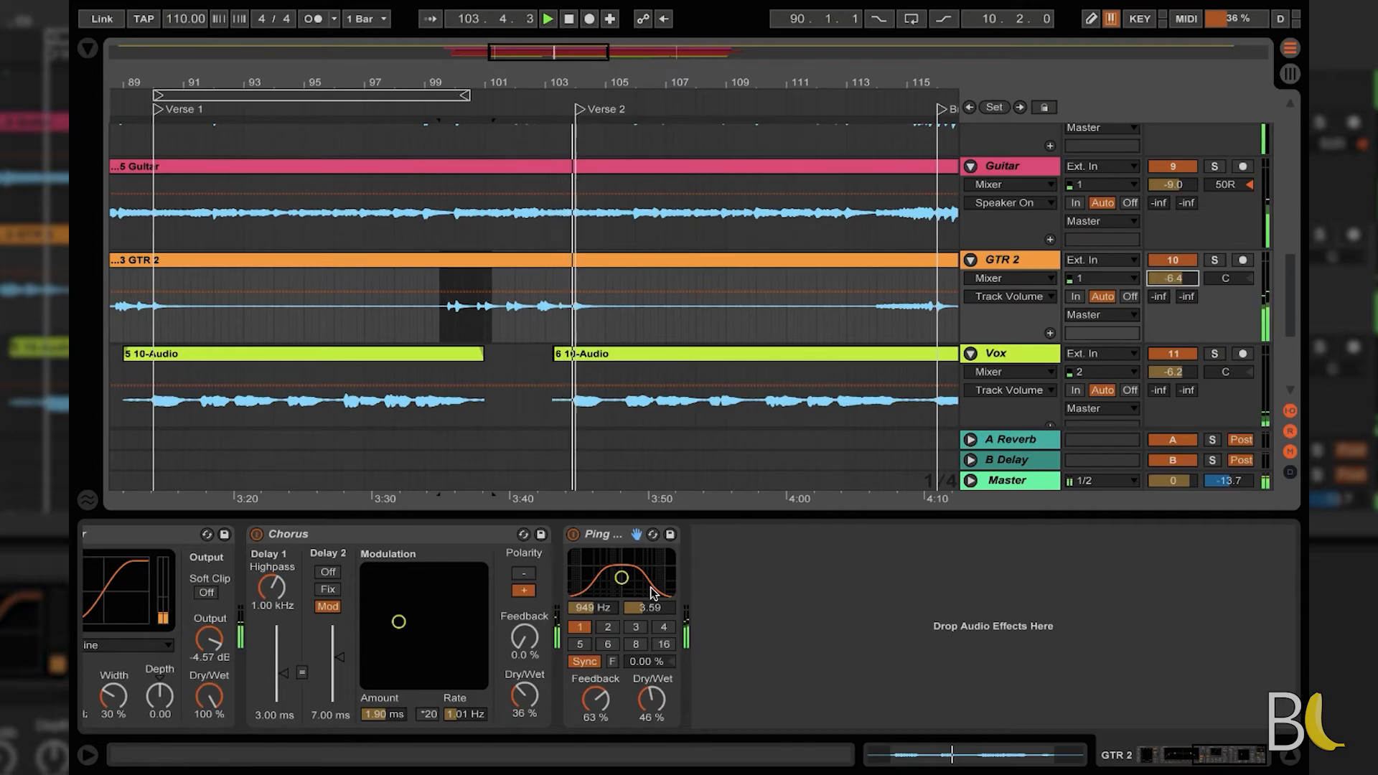
drag(624, 585, 623, 588)
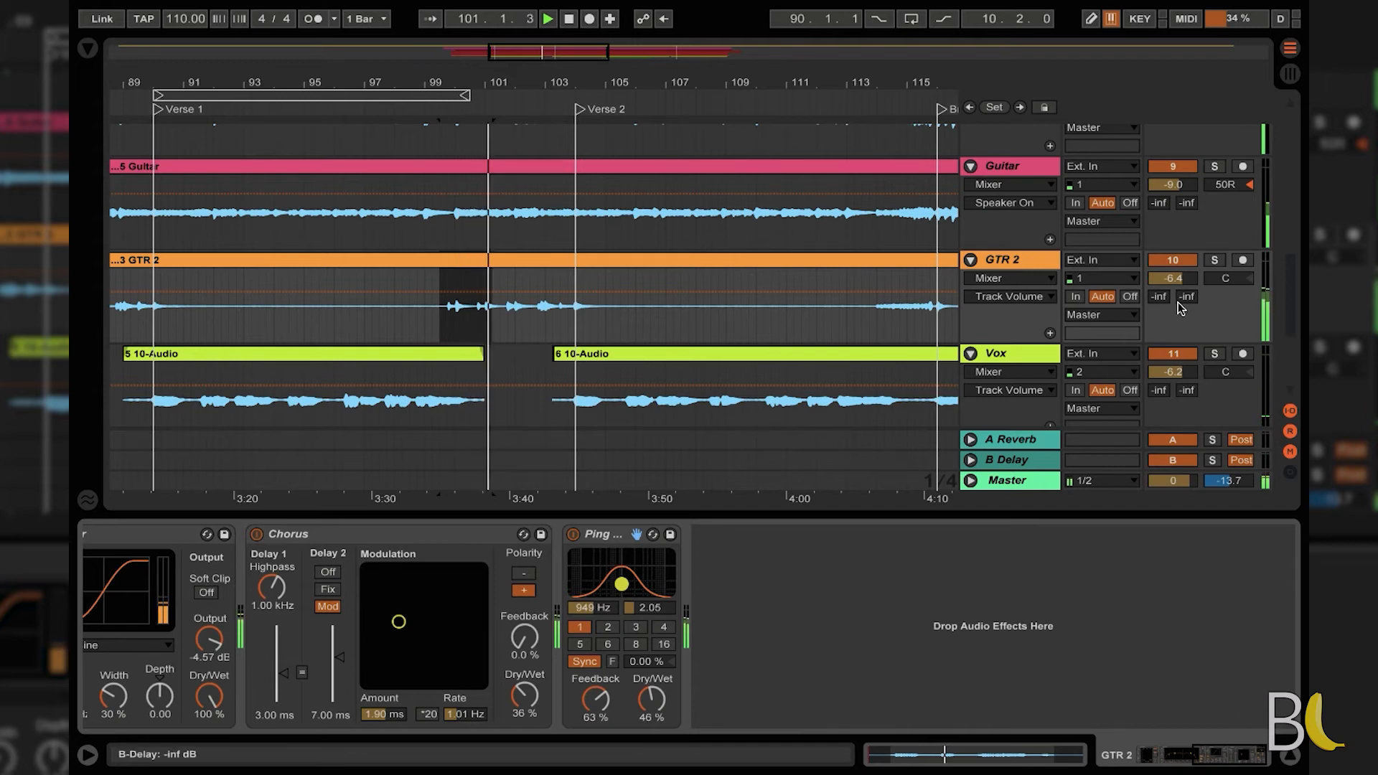
drag(1178, 279, 1178, 287)
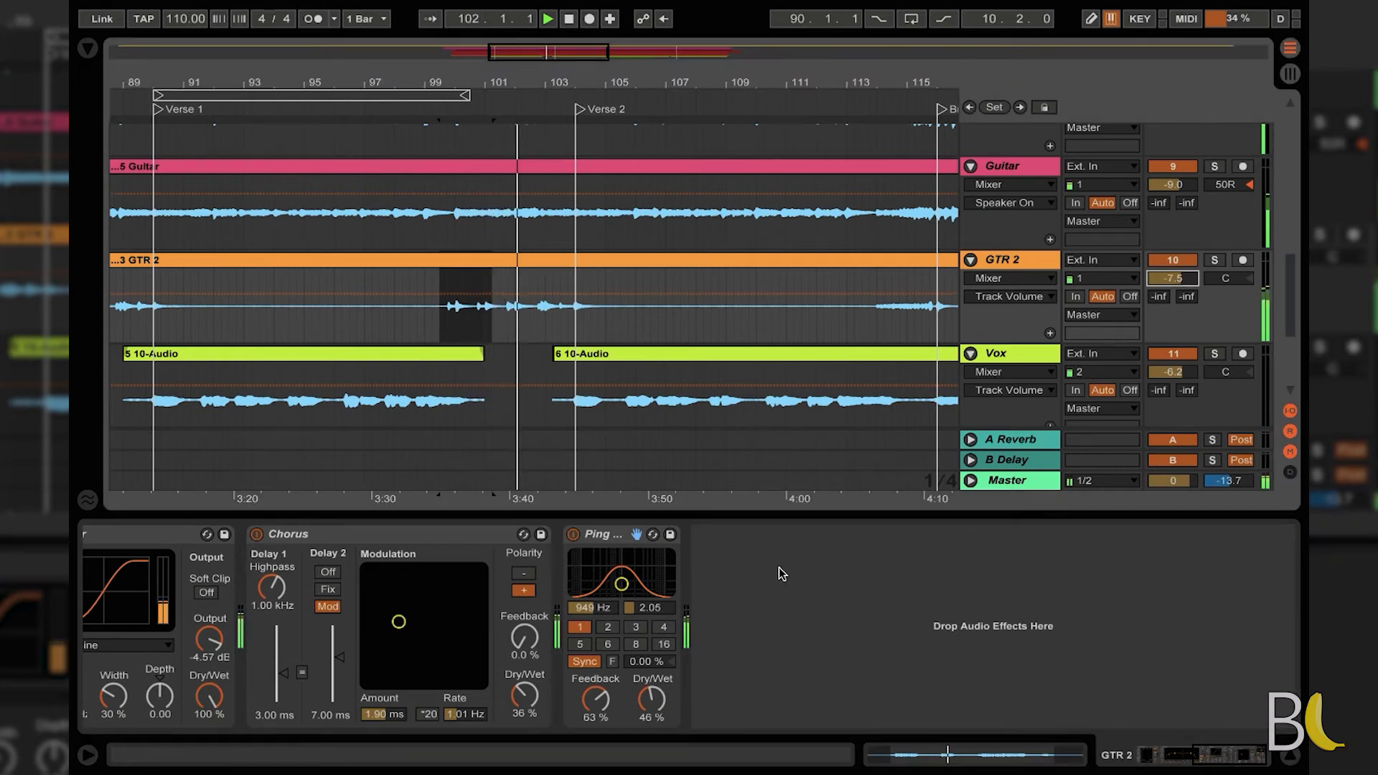
click(652, 698)
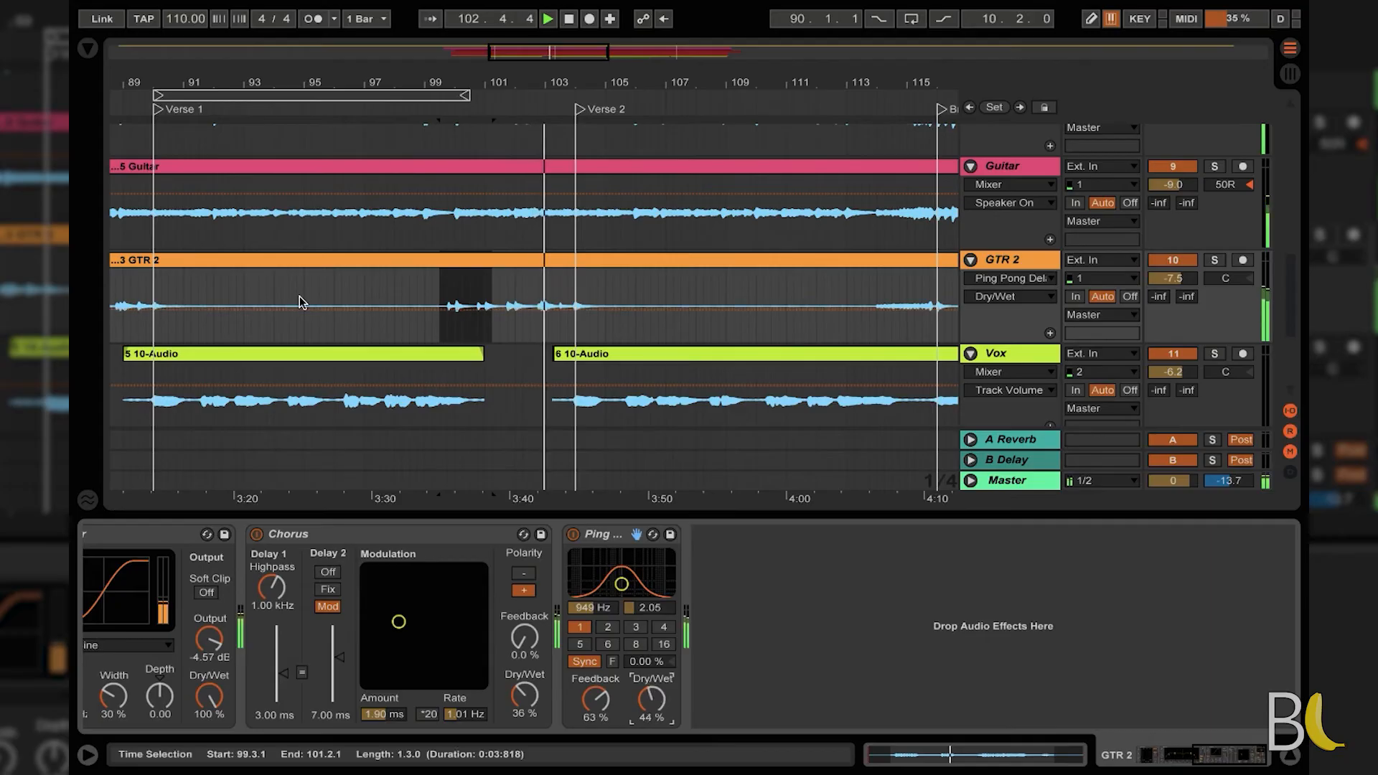
click(89, 56)
click(90, 56)
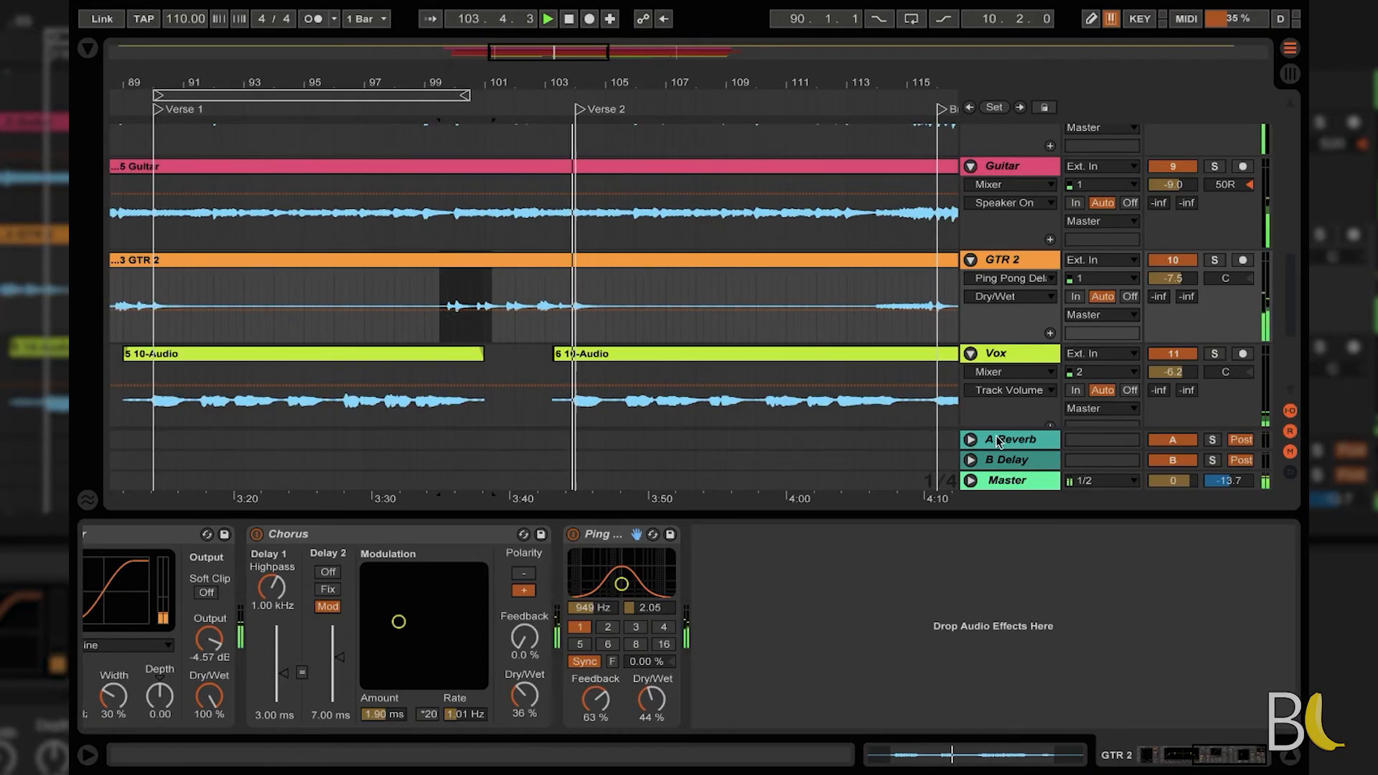
click(1290, 755)
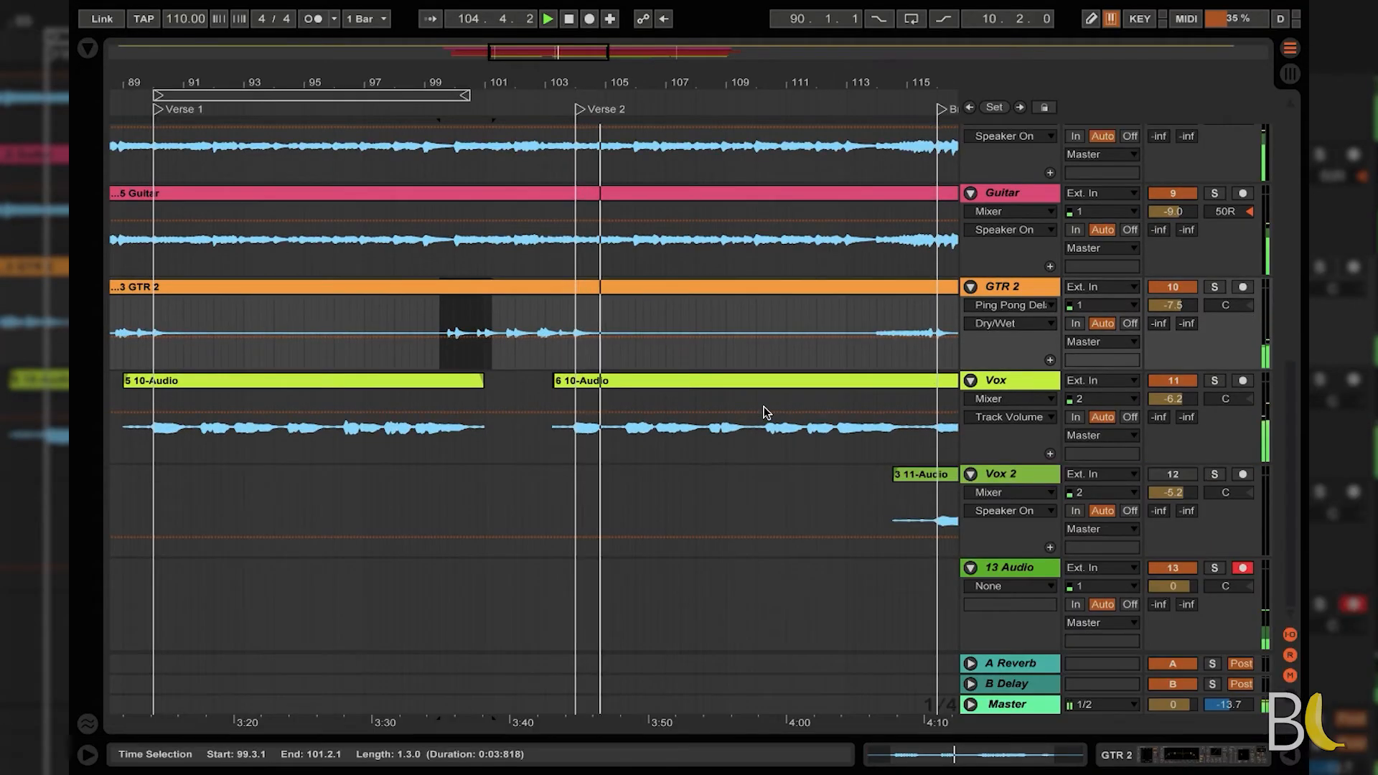
click(1037, 286)
click(1116, 751)
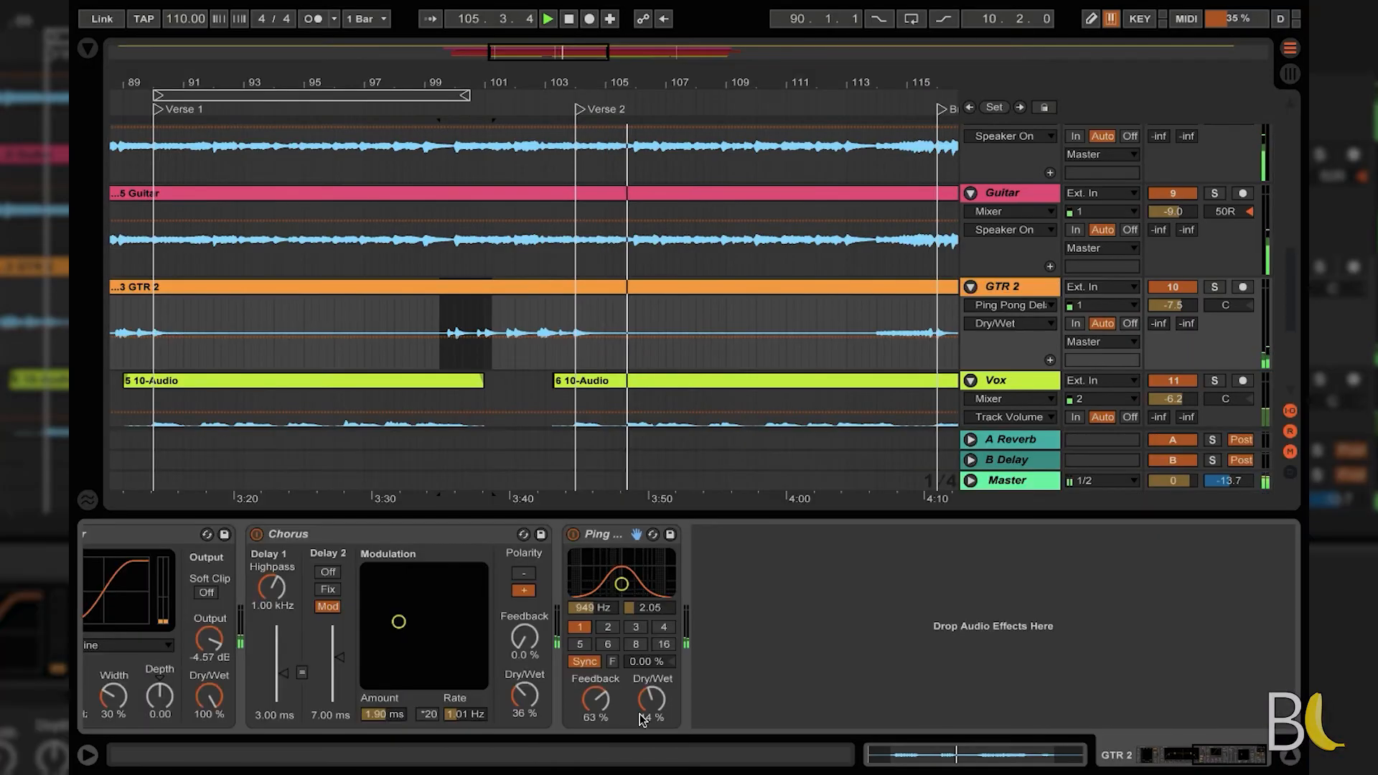
click(1291, 756)
Step: Show the Vox track's effect chain from the Compressor to the Reverb and stop playback
key(minus)
key(minus)
scroll(769, 455, right, 5)
click(1034, 382)
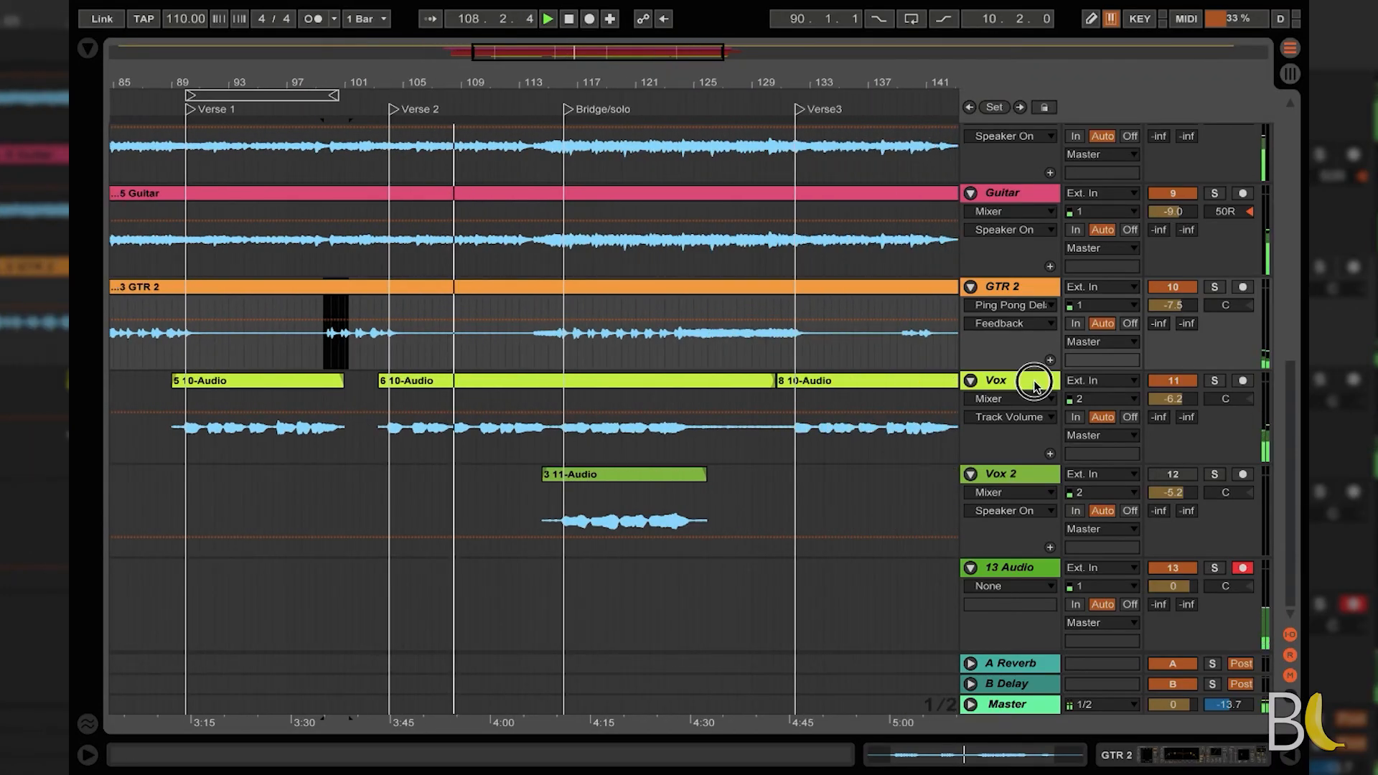
click(1117, 756)
scroll(826, 574, right, 3)
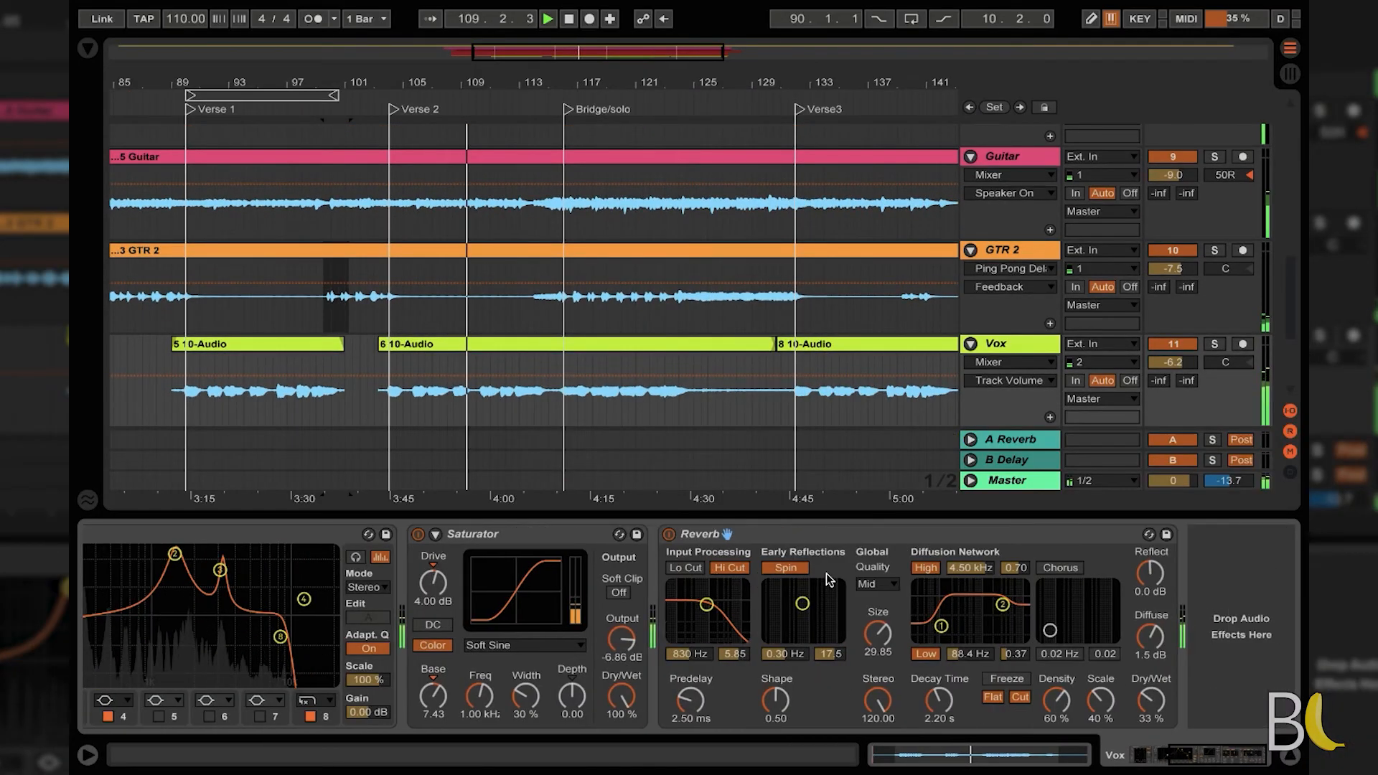
scroll(826, 575, left, 5)
key(space)
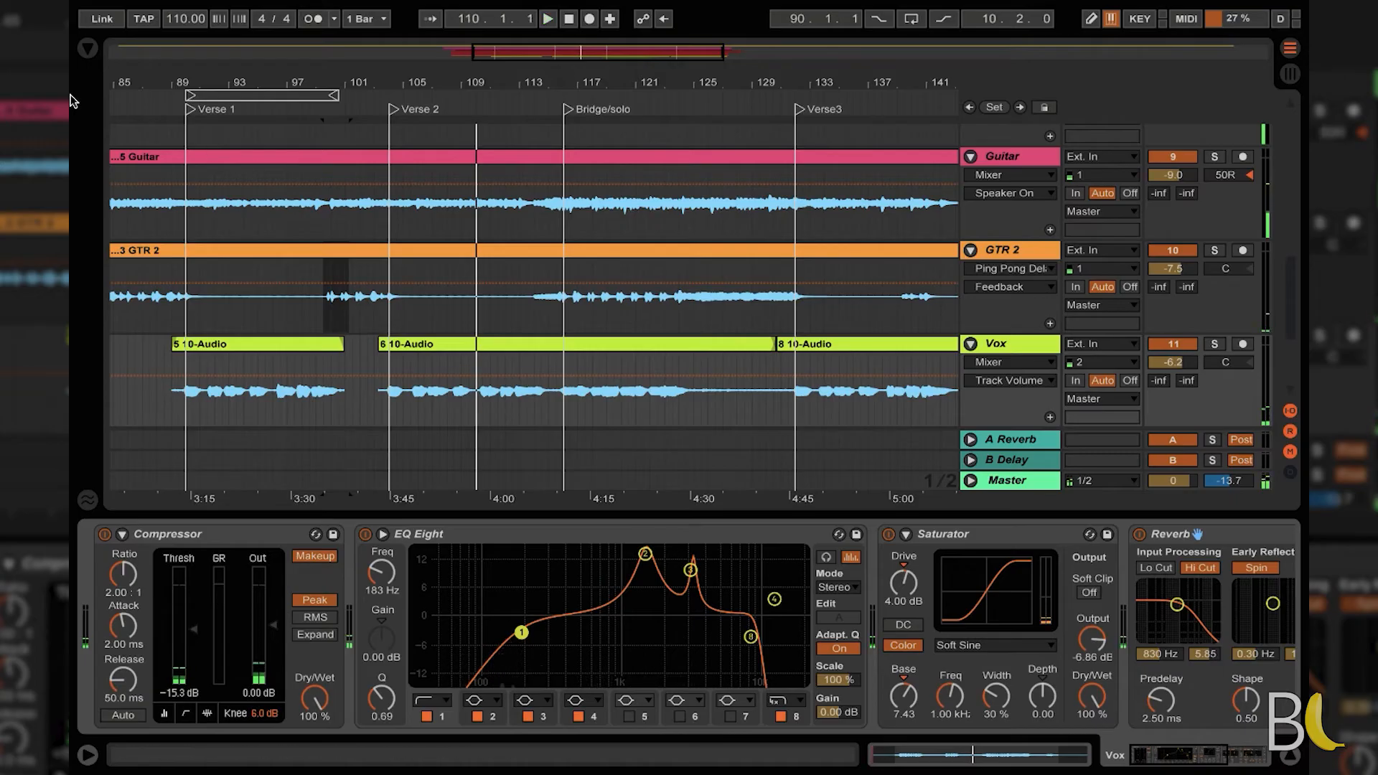
Step: Insert the VocalSynth 2 VST plug-in on the Vox track between the Saturator and the Reverb
click(87, 48)
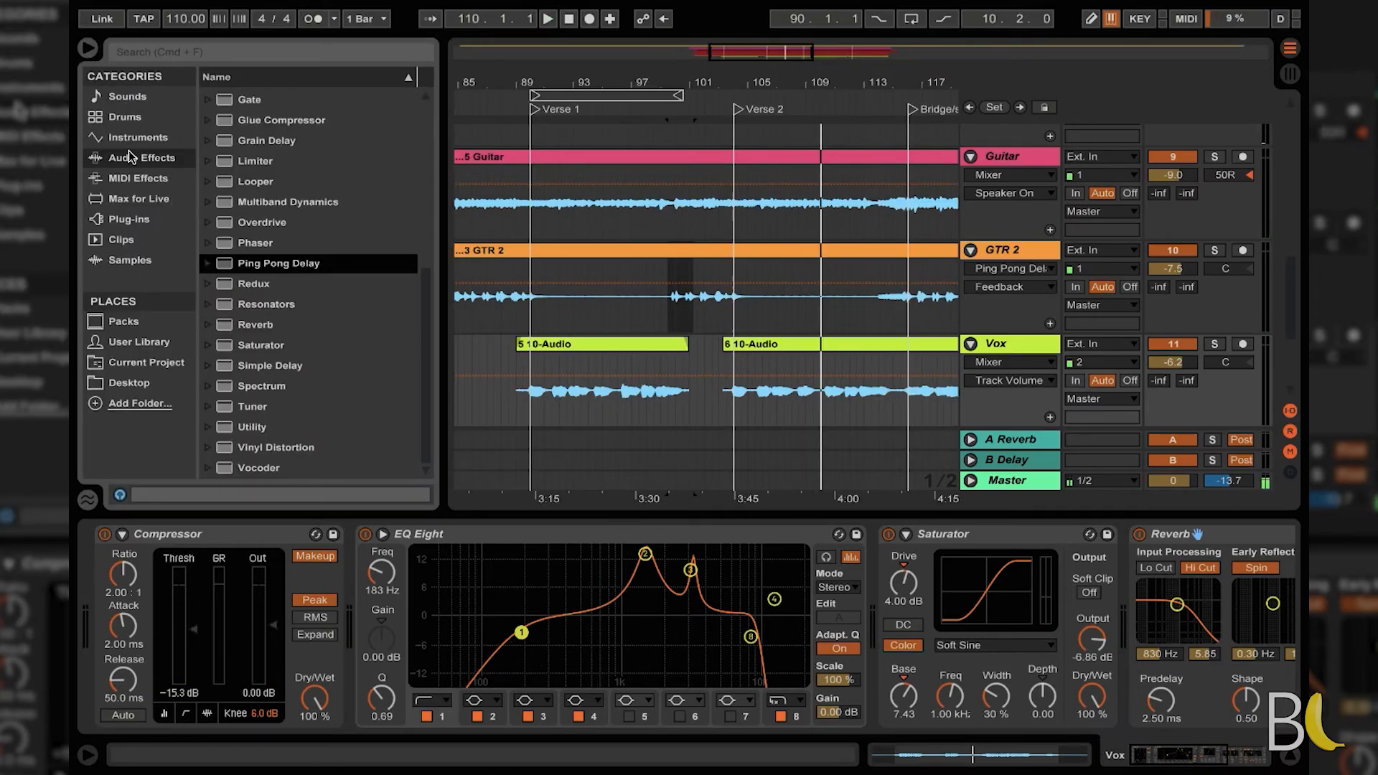
click(129, 220)
click(210, 97)
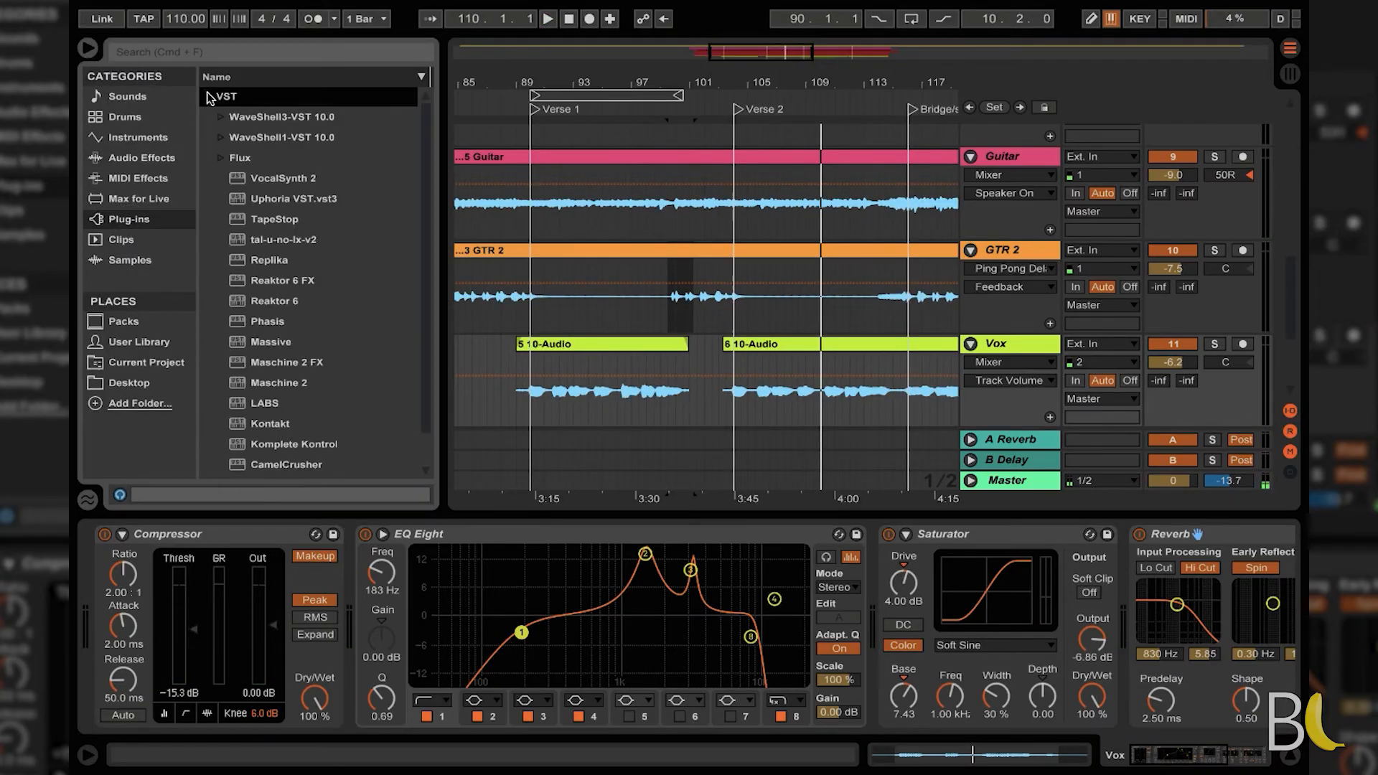
drag(251, 179, 845, 641)
drag(1001, 624, 1124, 628)
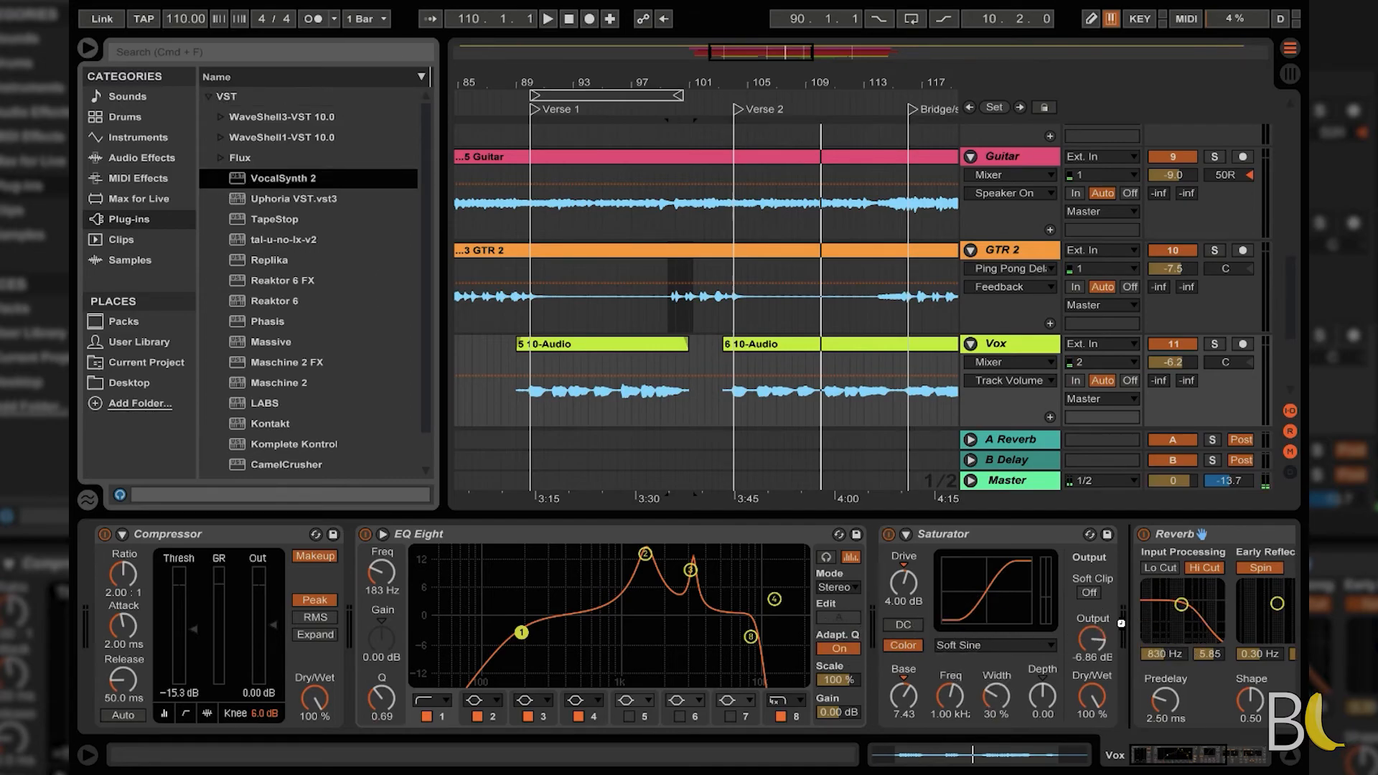
drag(1065, 565, 1022, 544)
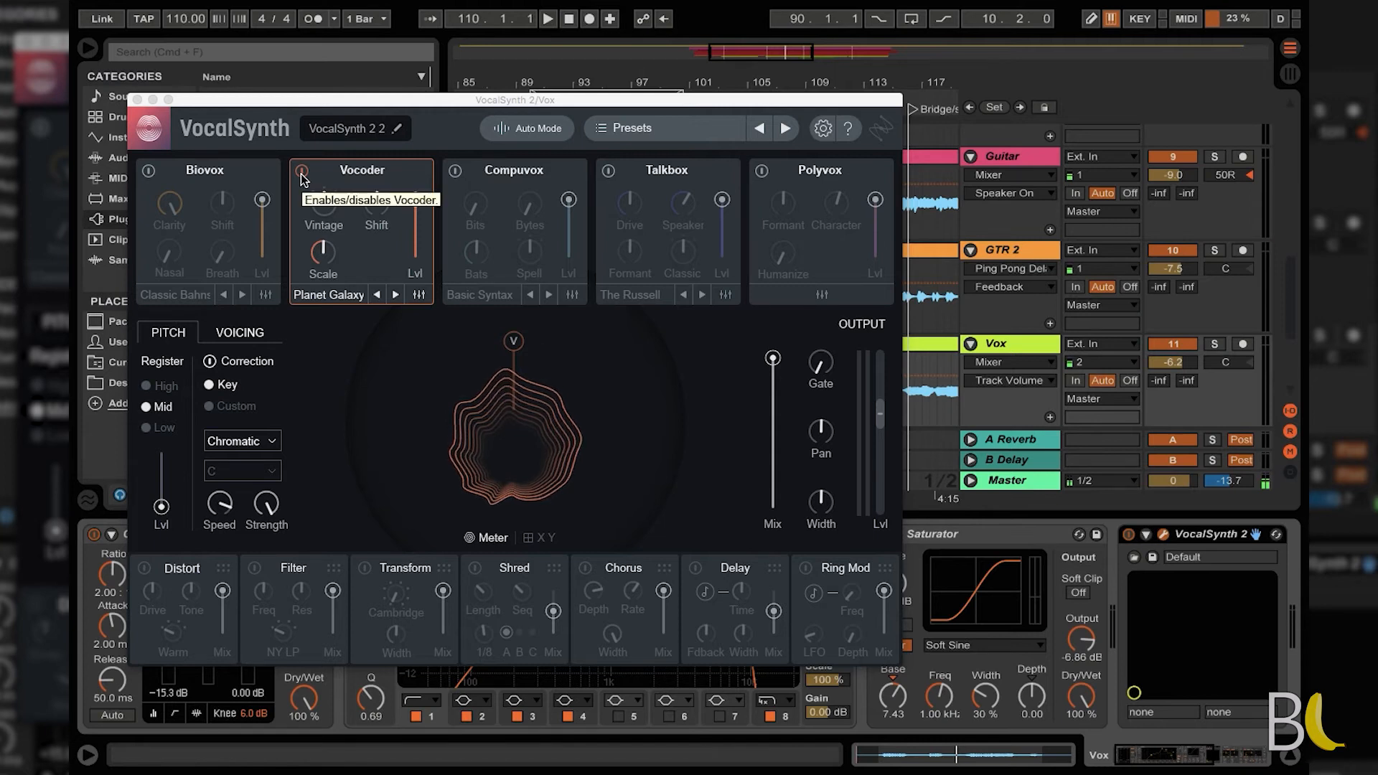
Step: Play the mix, lower VocalSynth's output mix to minimum and set its output width to +36, closing the plug-in window
key(space)
drag(773, 358, 843, 456)
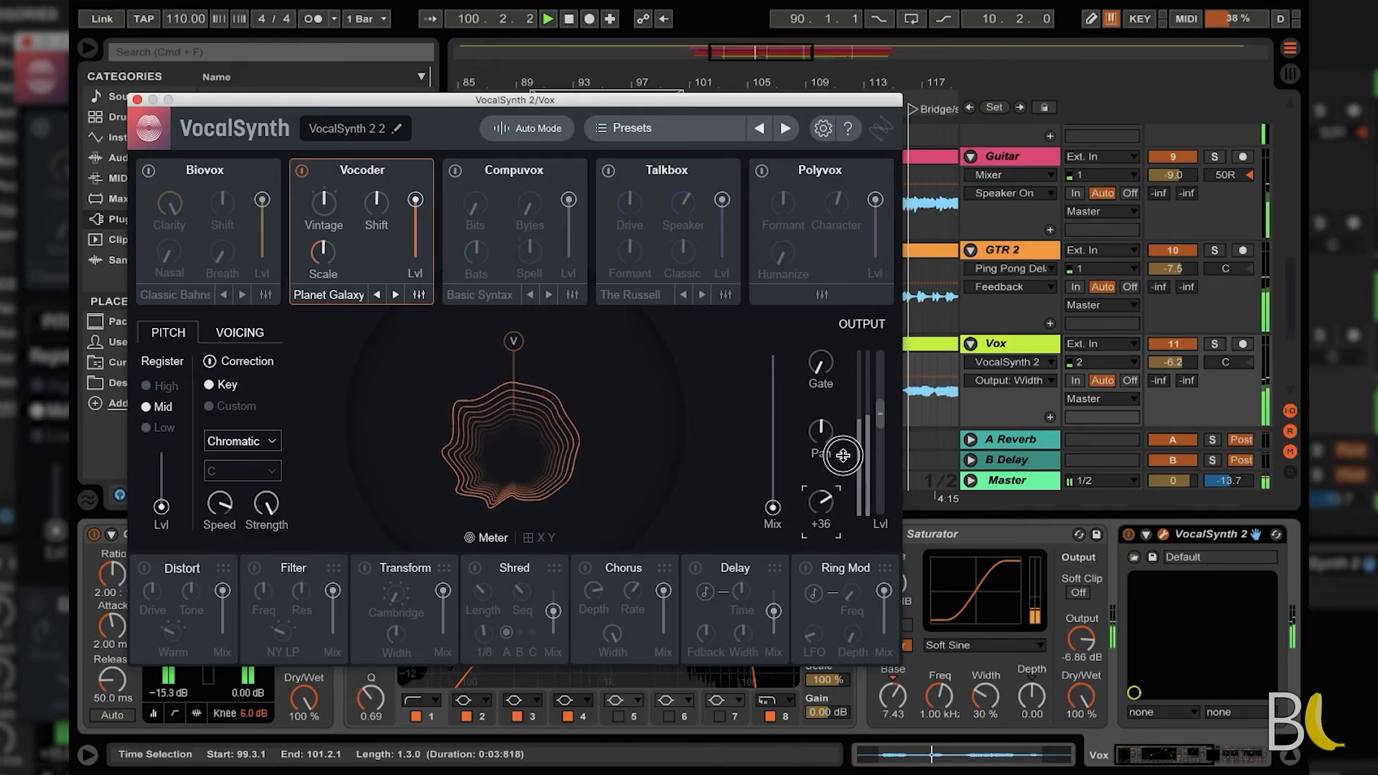
click(137, 99)
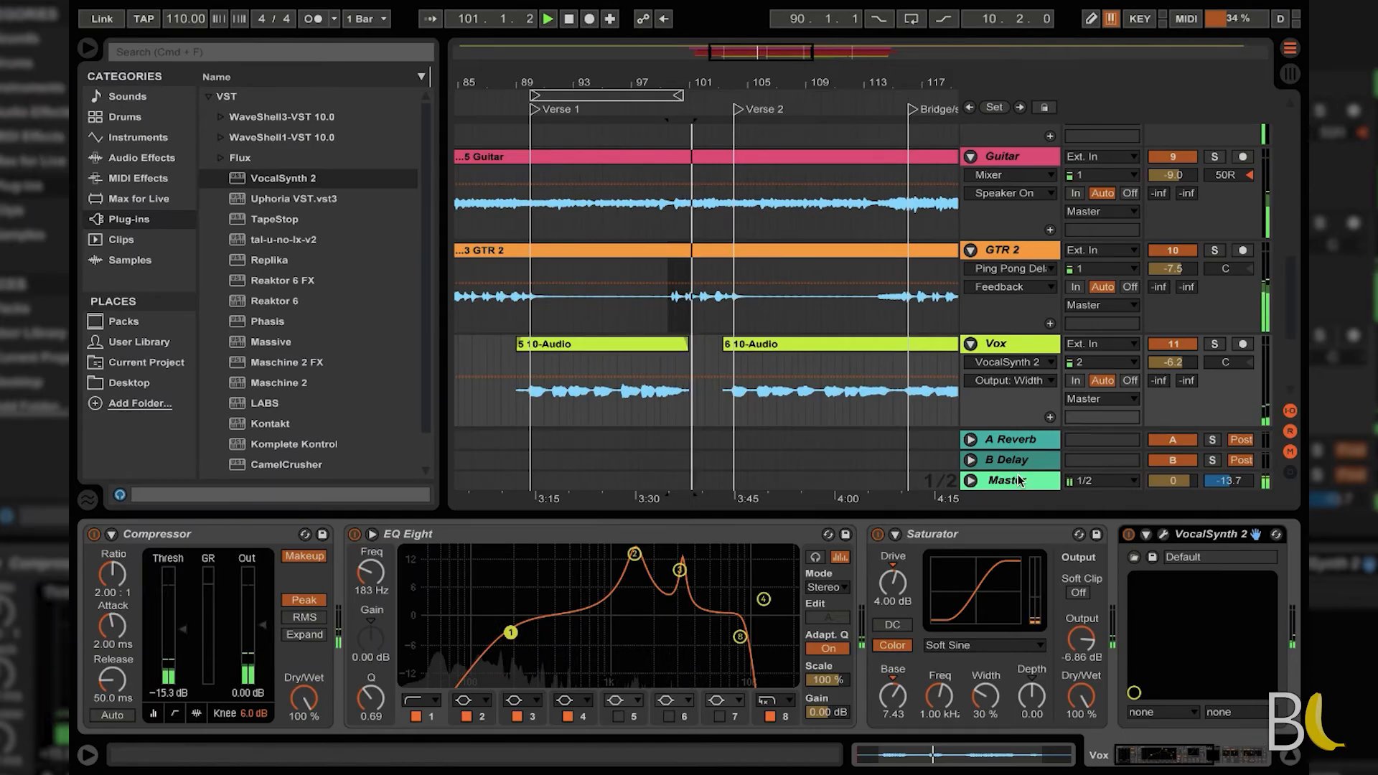
Step: Play from Verse 2, setting Vox's EQ Eight band 2 to 1.58 kHz and 13.8 dB and the track volume to -9.1 dB
click(734, 402)
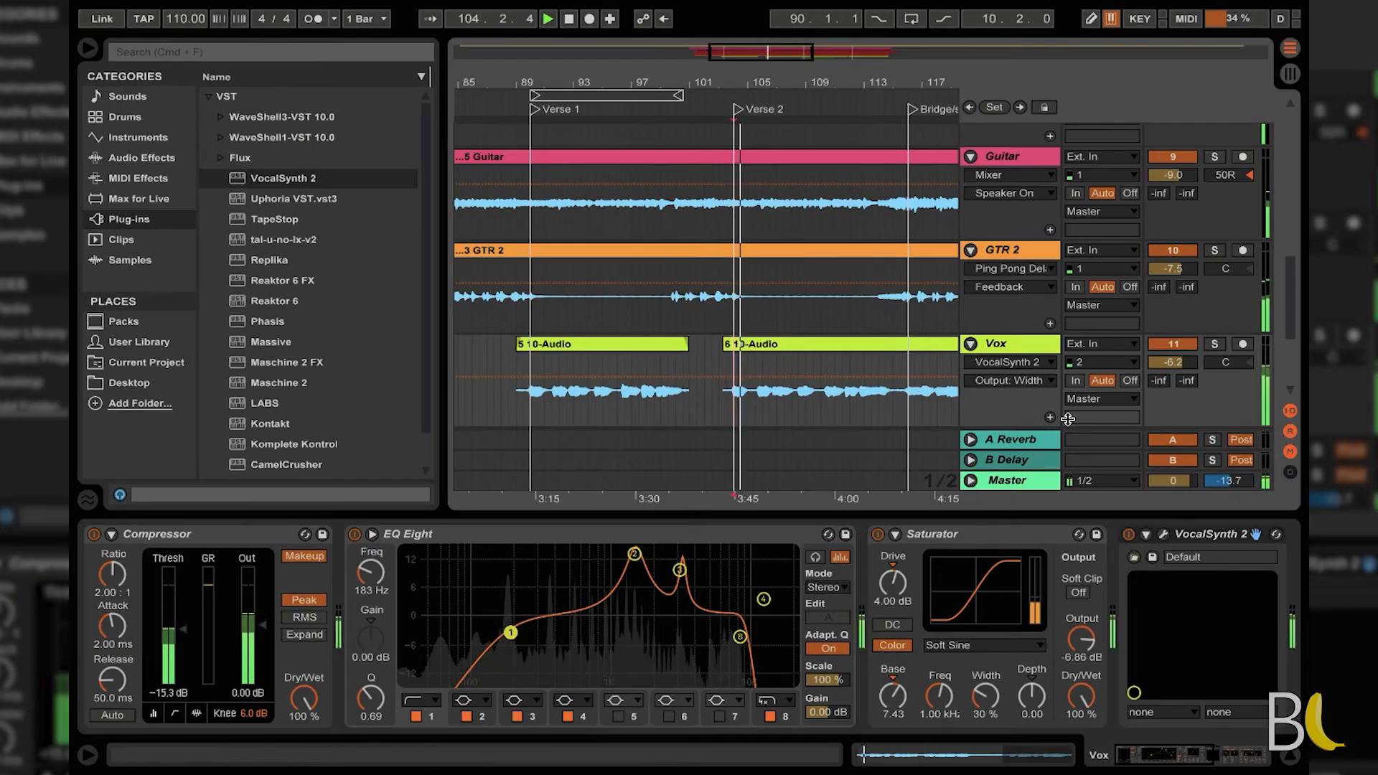
click(1183, 364)
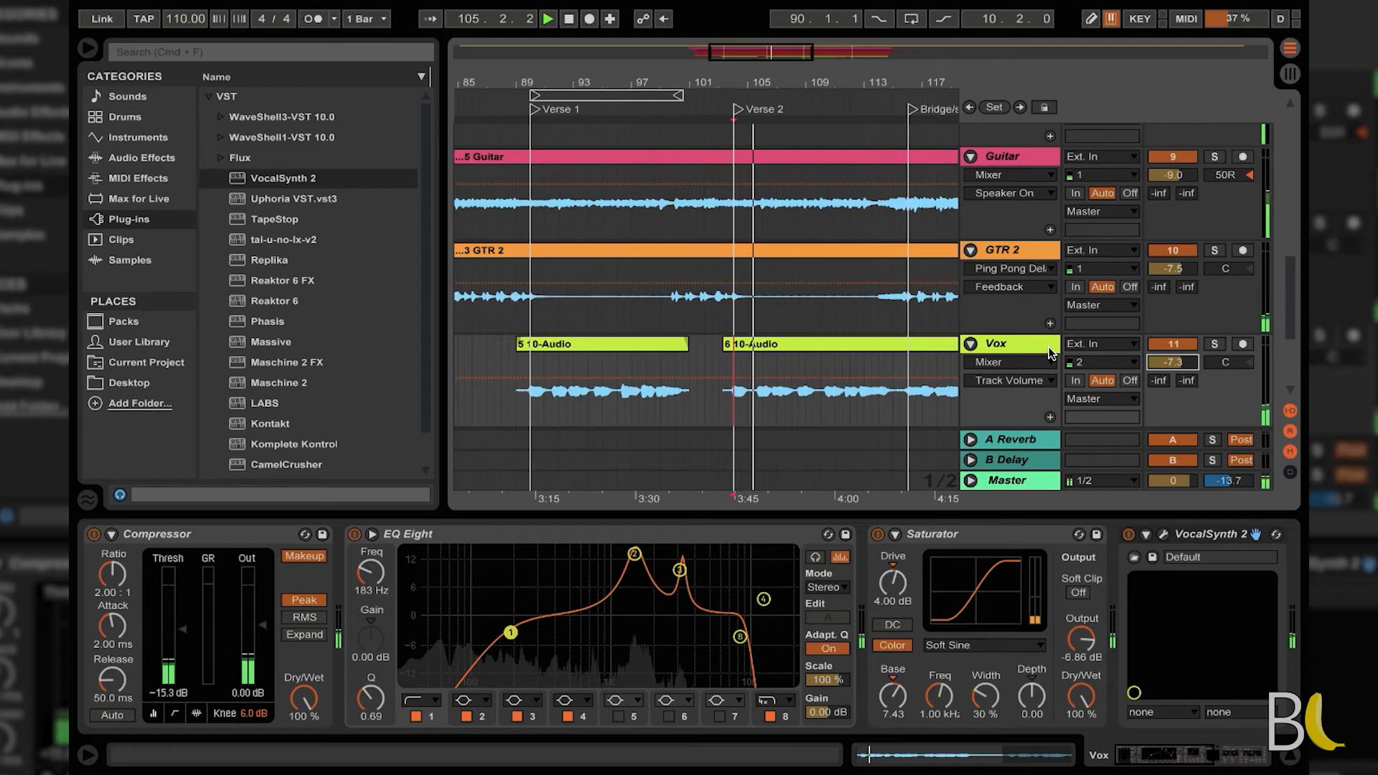
drag(635, 554, 638, 556)
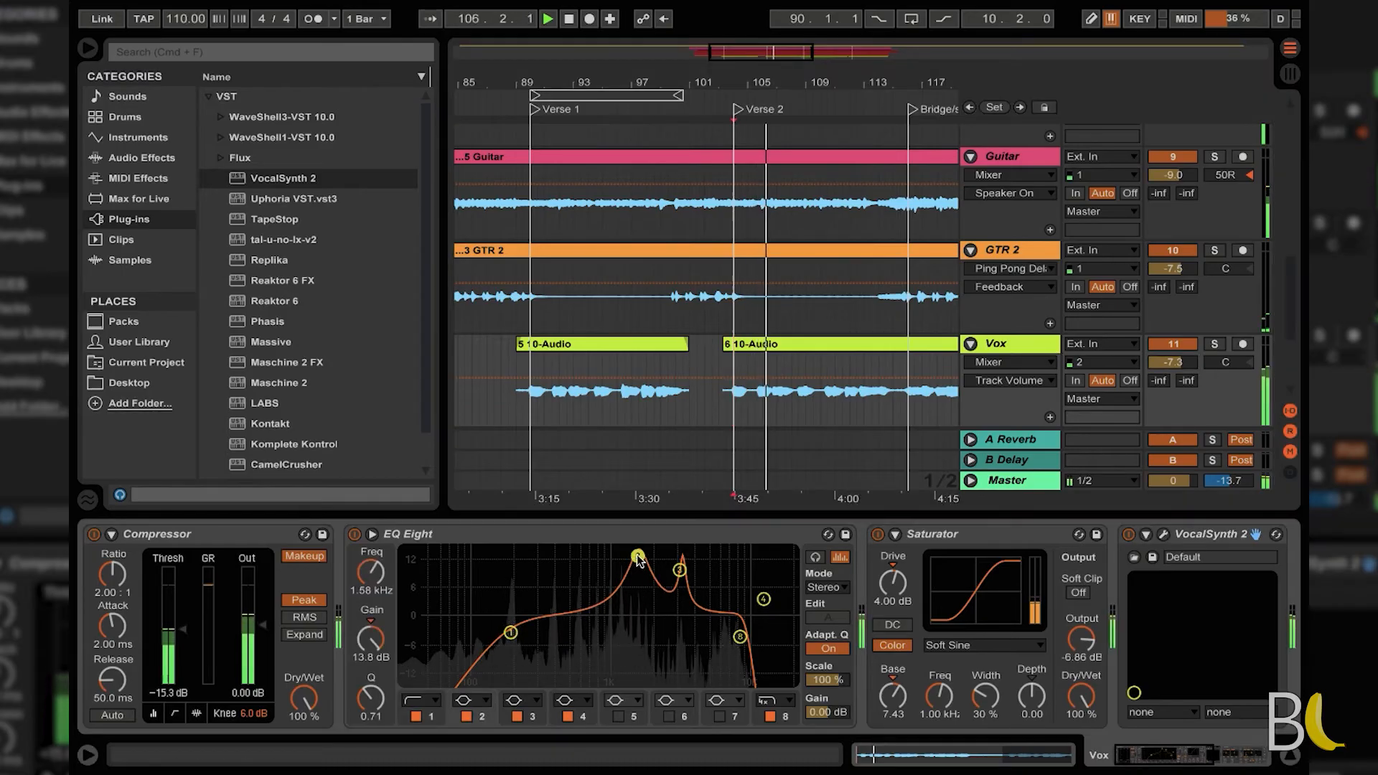
drag(1172, 362, 1172, 375)
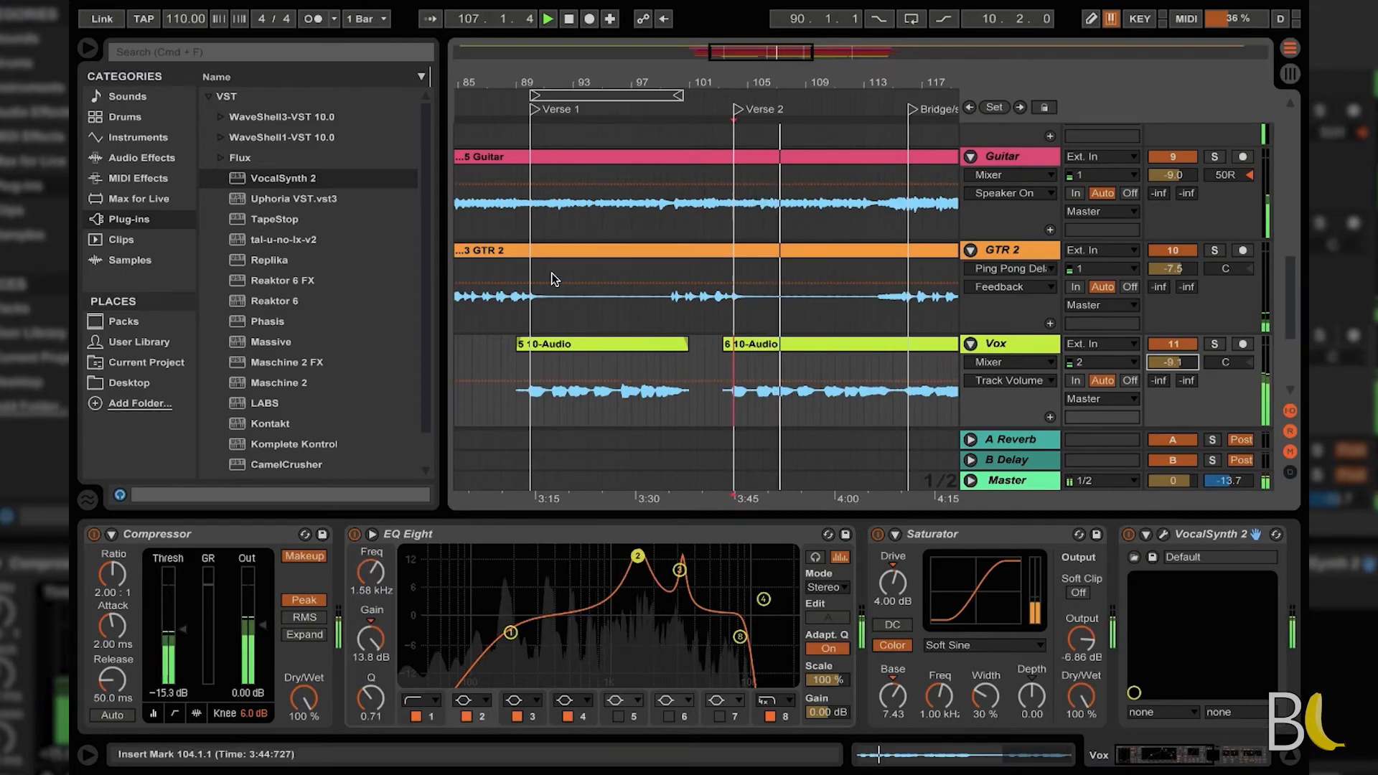
Step: Copy the Vox track's effect chain onto the empty Vox 2 track
click(87, 48)
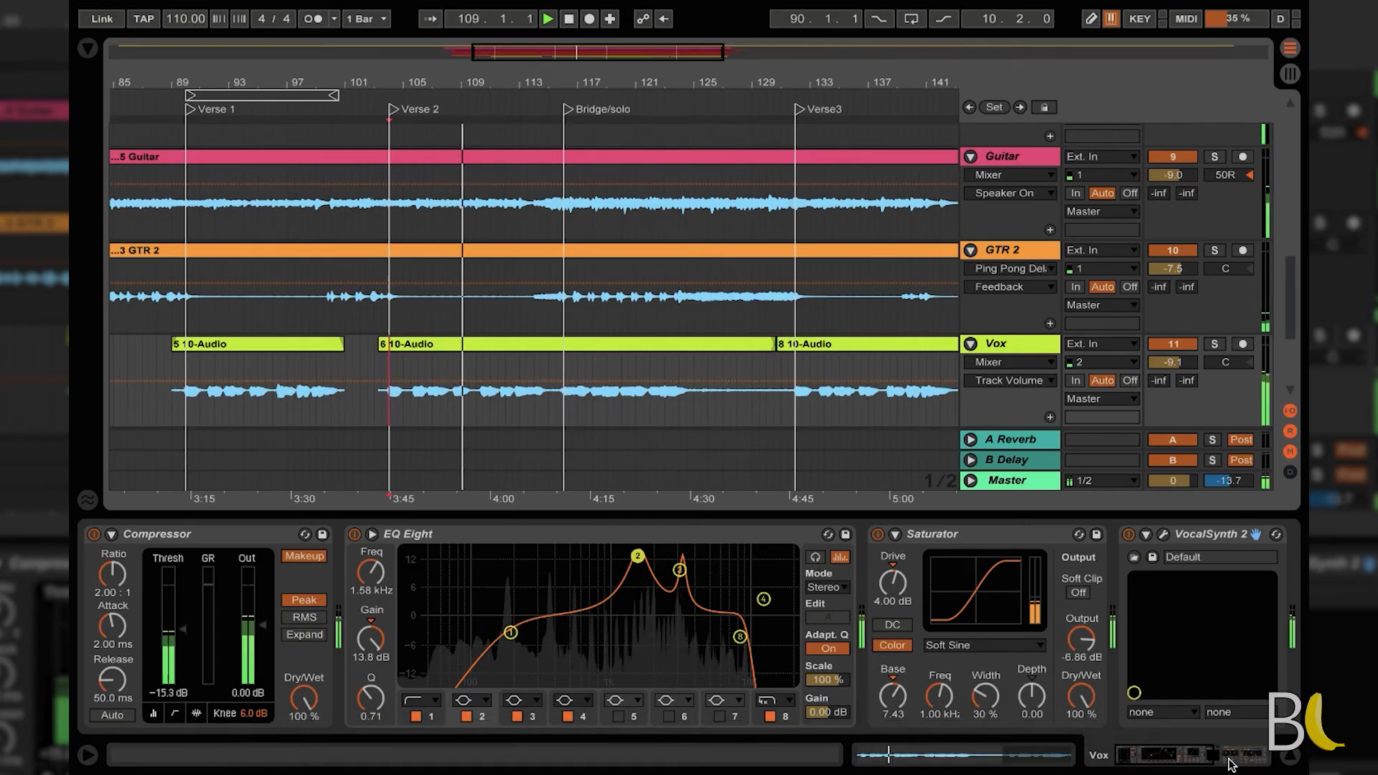
click(1289, 755)
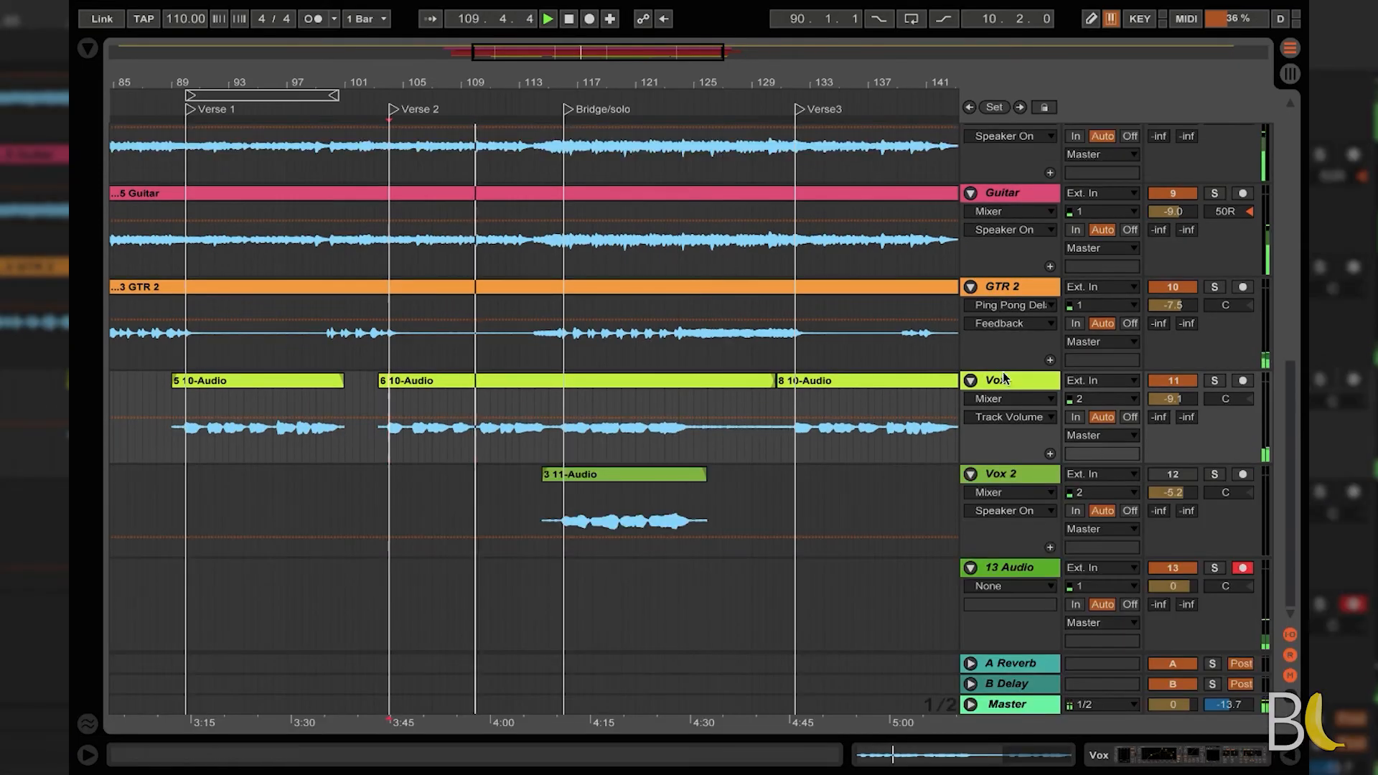
click(1290, 755)
scroll(866, 644, right, 8)
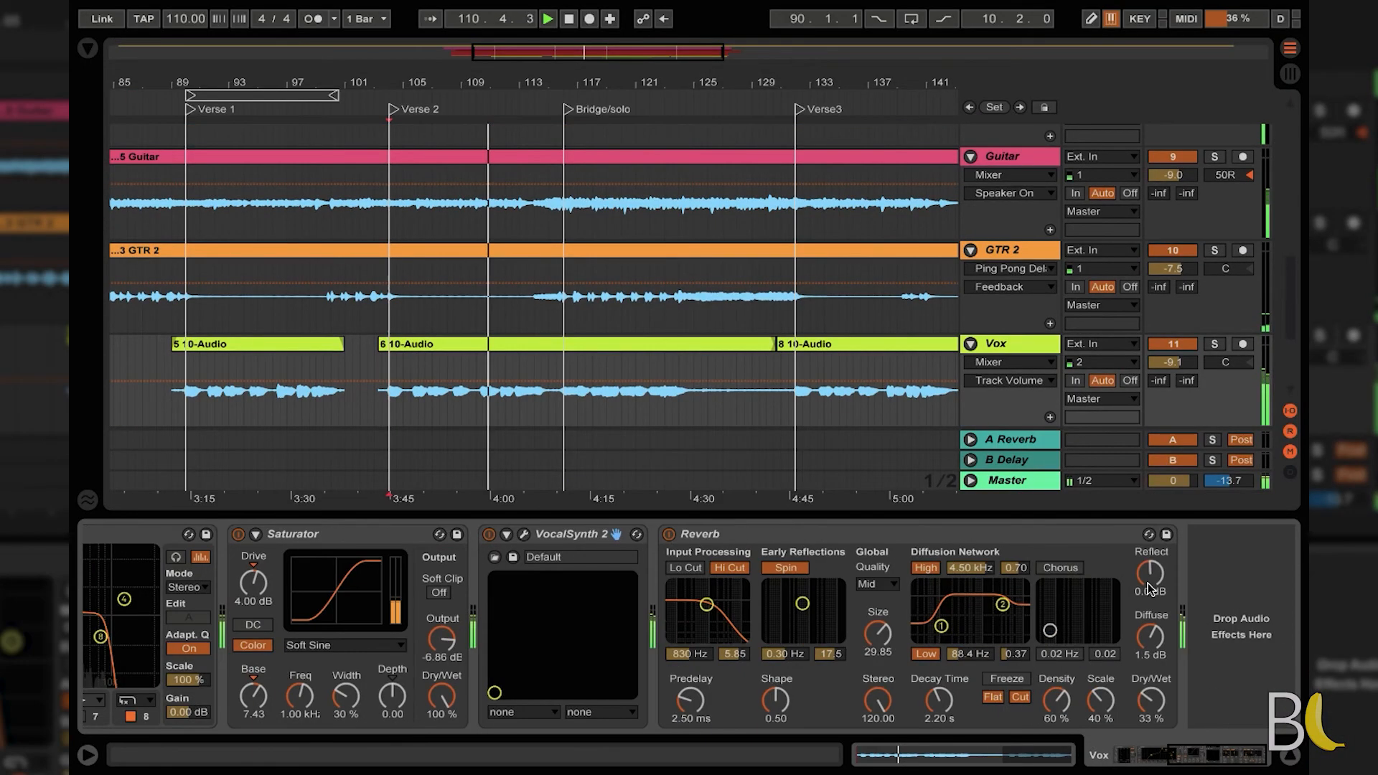
scroll(904, 624, left, 8)
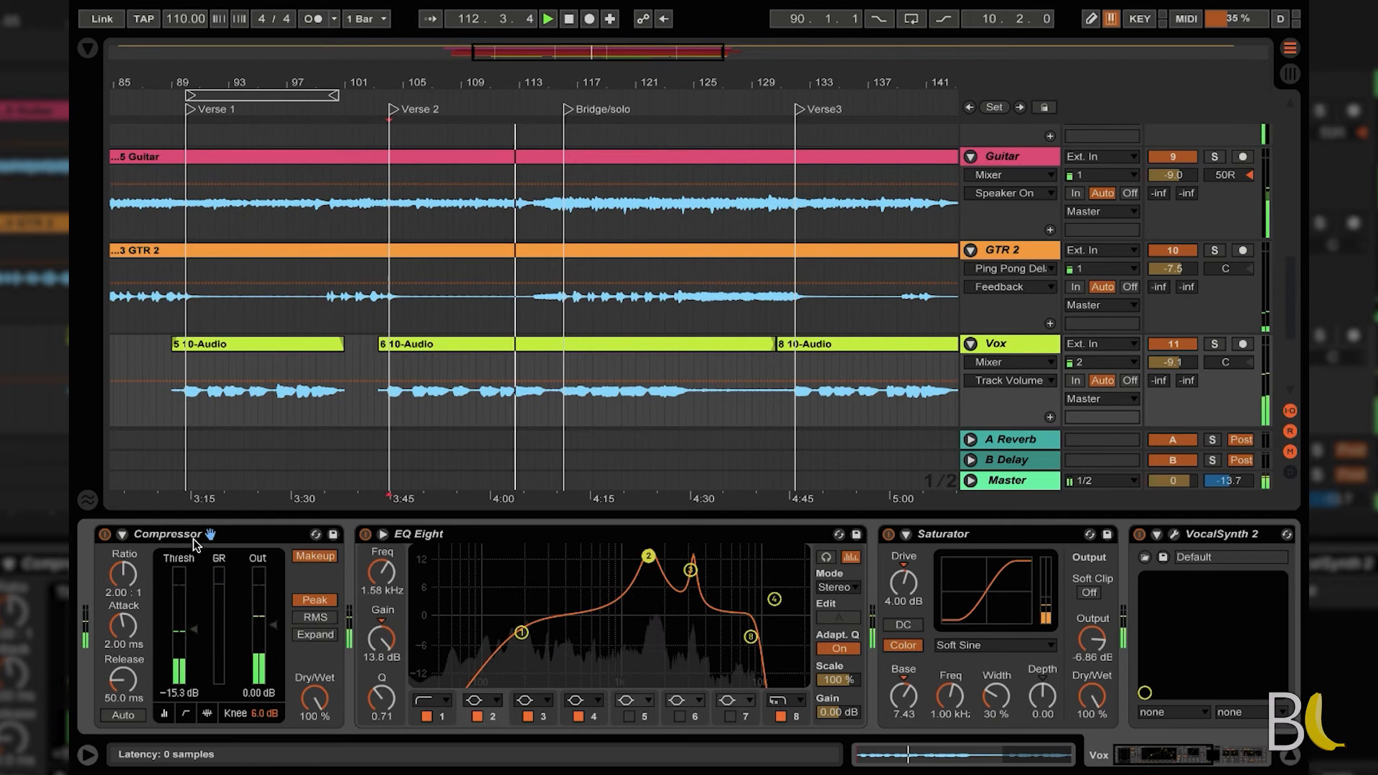
scroll(1012, 373, down, 2)
click(1012, 374)
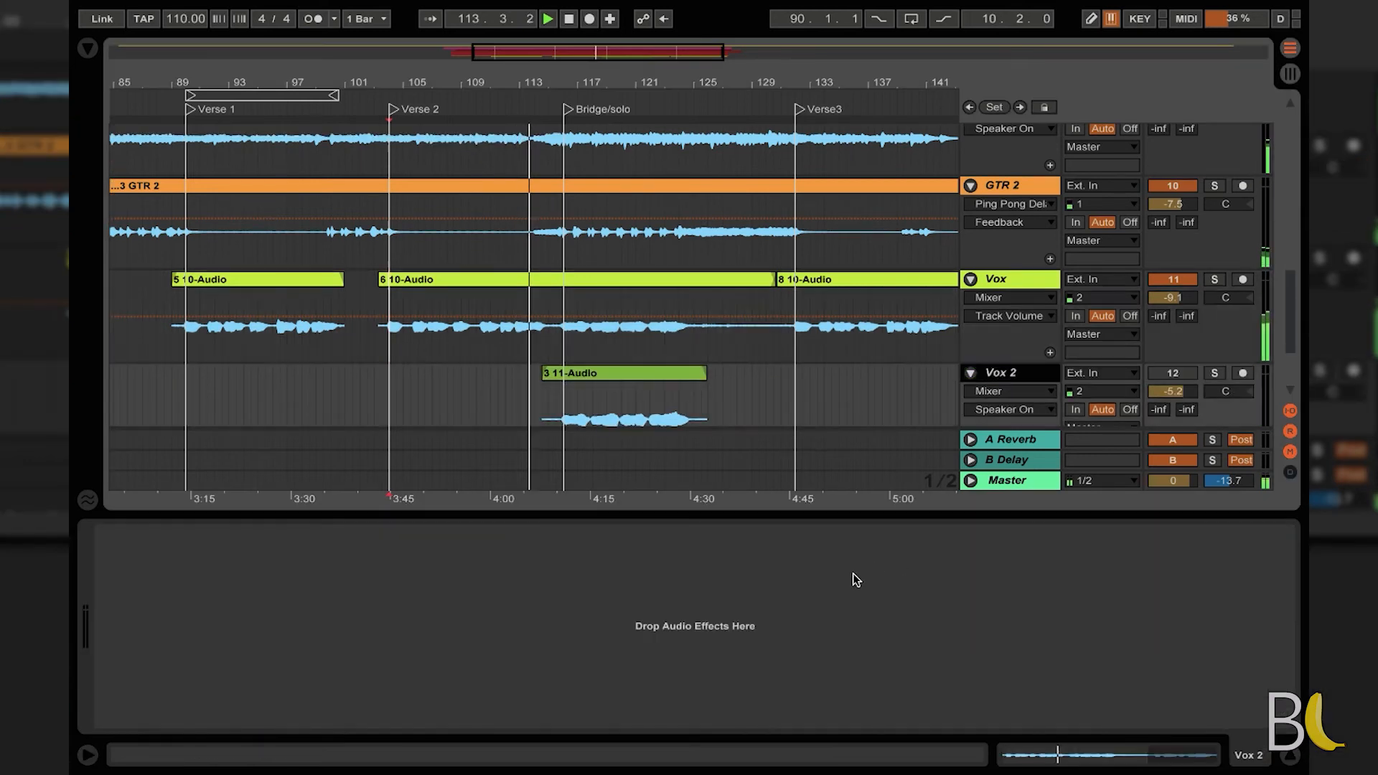
key(super+v)
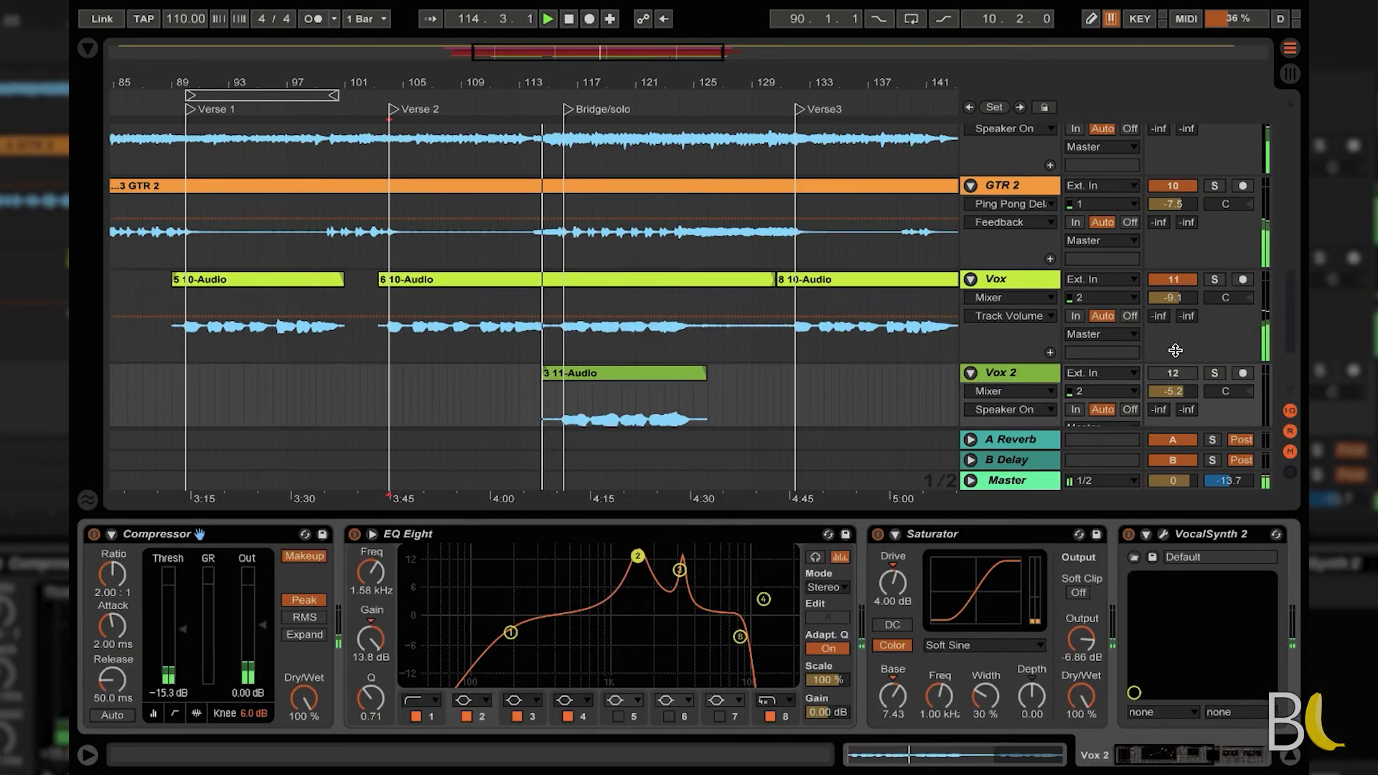
Step: Activate the Vox 2 track and set its volume to -9.3 dB
click(1173, 372)
mouse_move(1173, 393)
mouse_down()
mouse_move(1172, 423)
mouse_move(1175, 399)
mouse_up()
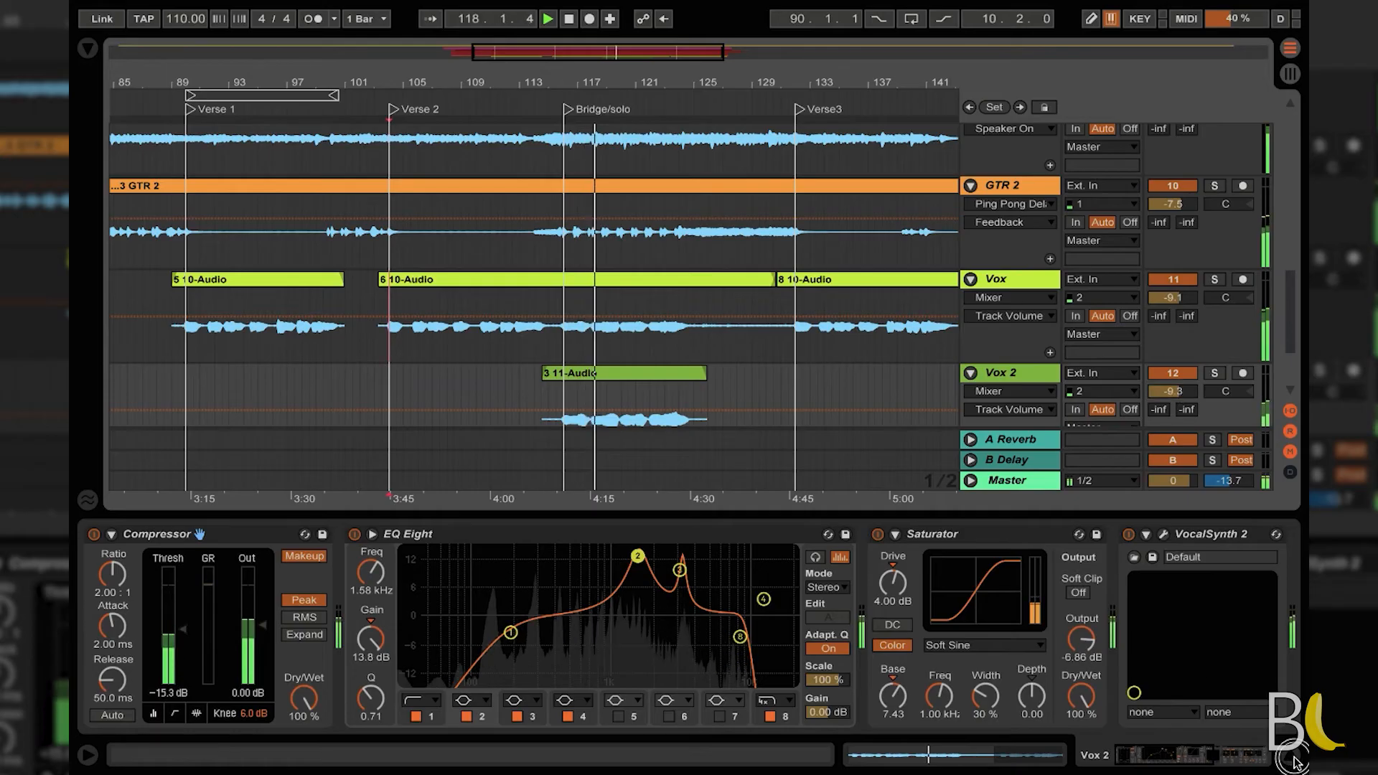
click(1289, 756)
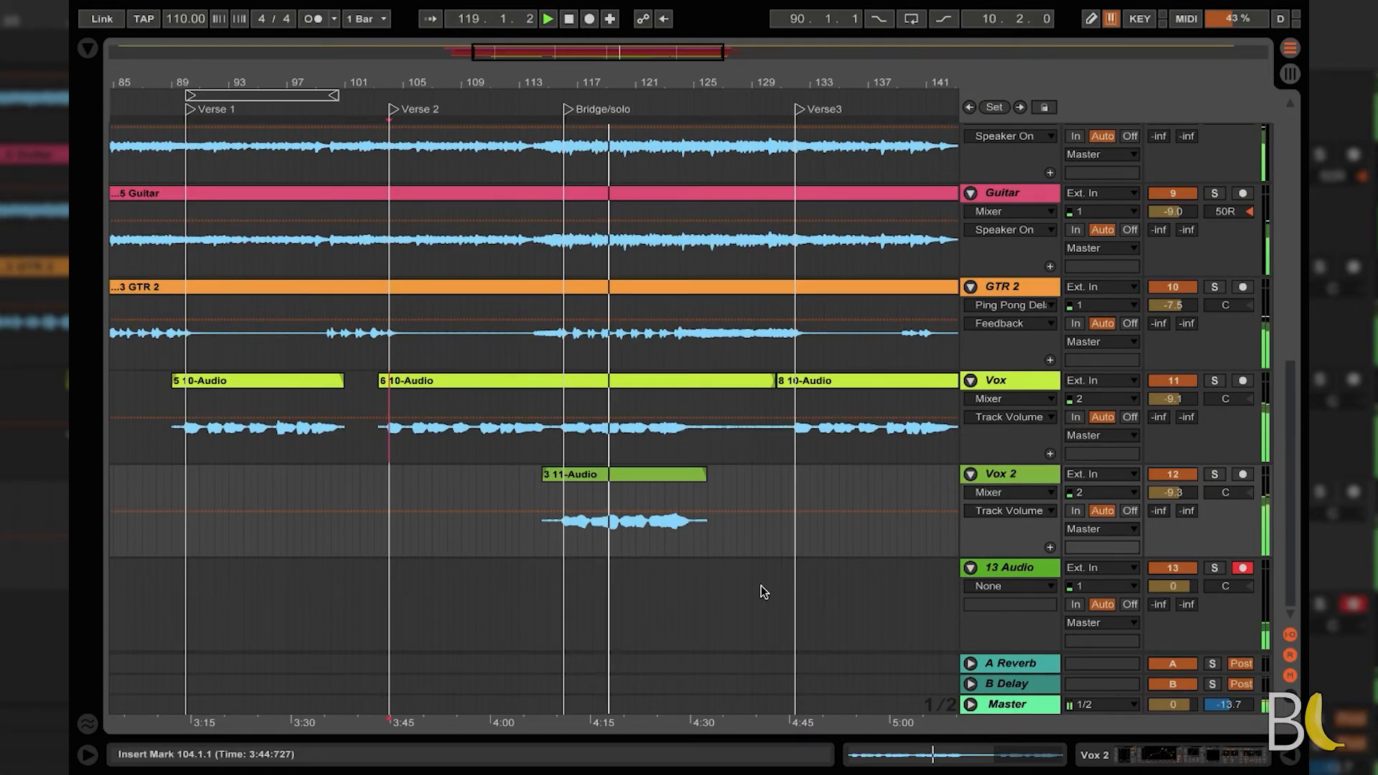
Step: Group the Vox and Vox 2 tracks under the name VOX and set the group's volume to -1.8 dB
click(1027, 384)
shift+click(1014, 476)
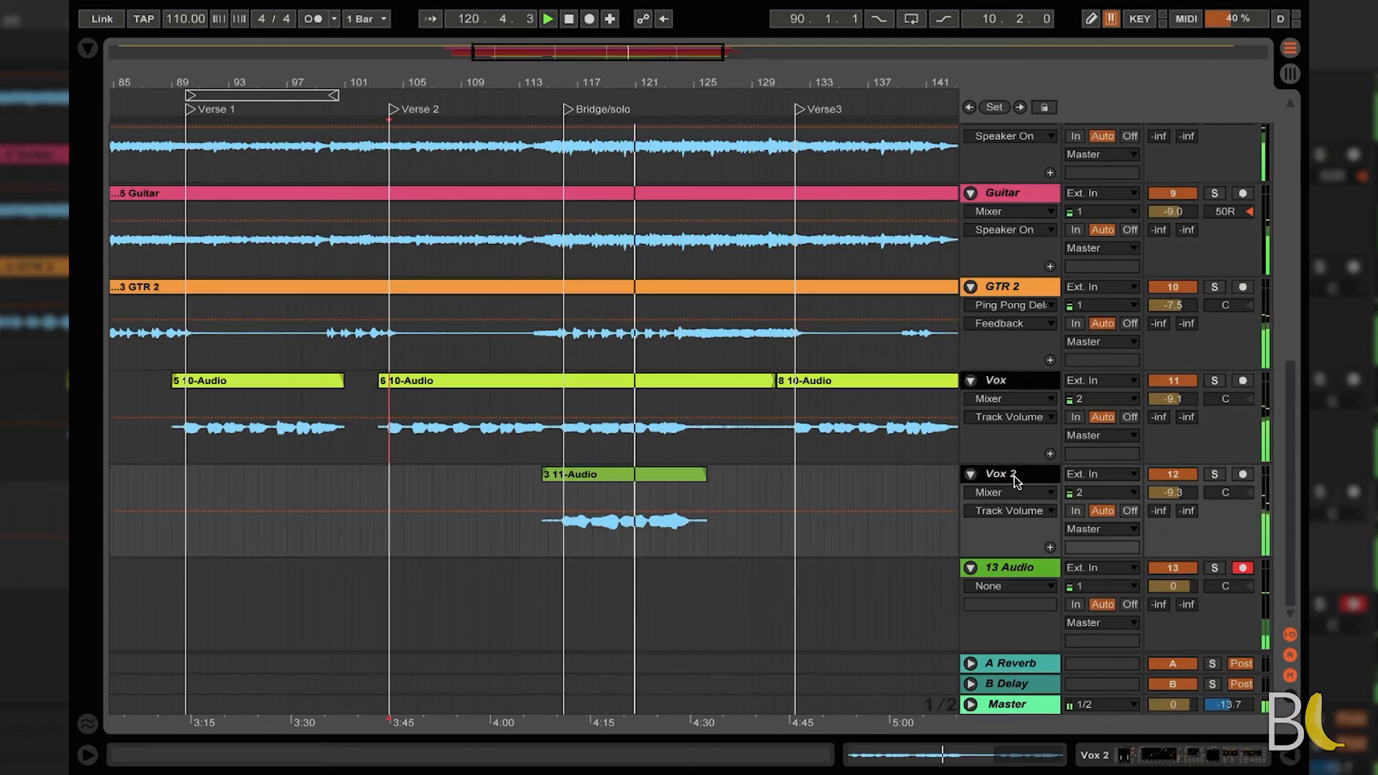
key(ctrl+g)
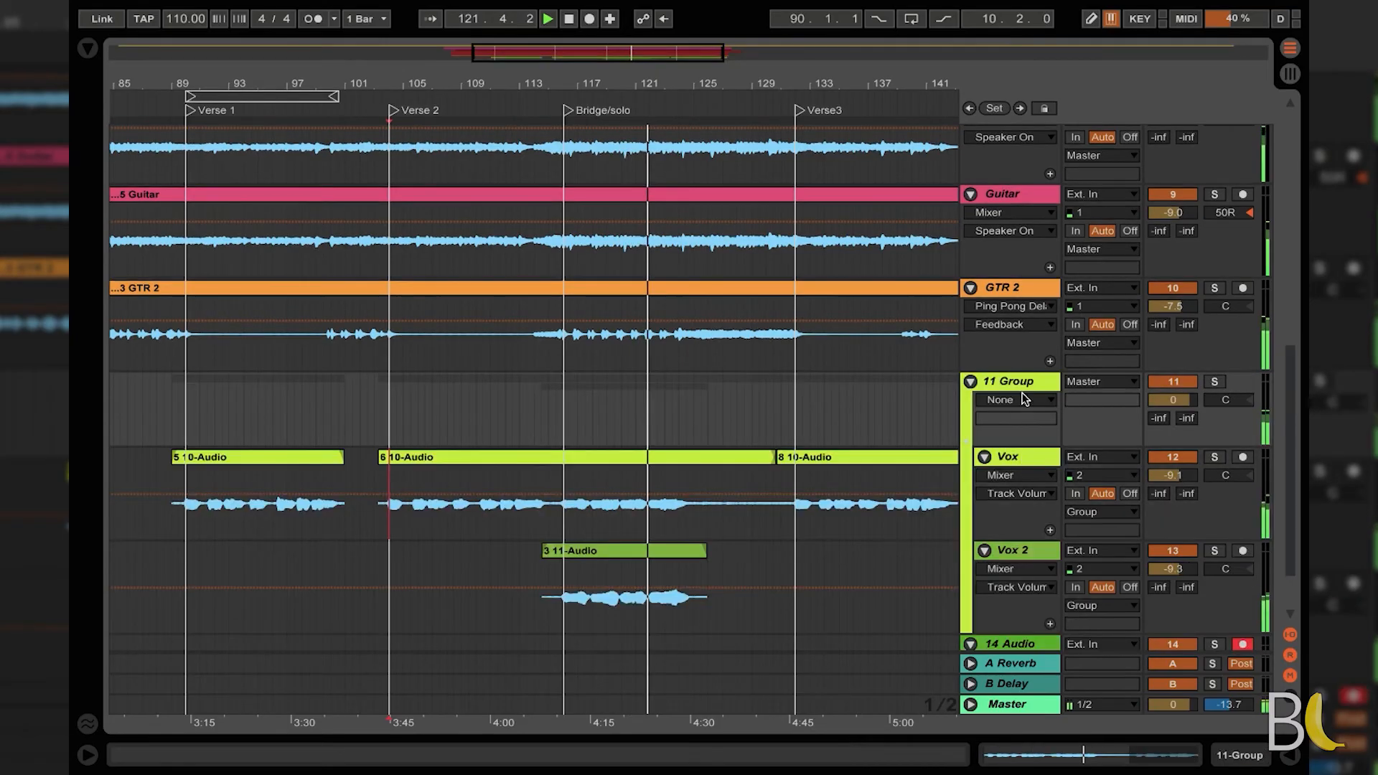
double_click(1021, 381)
text(VOX)
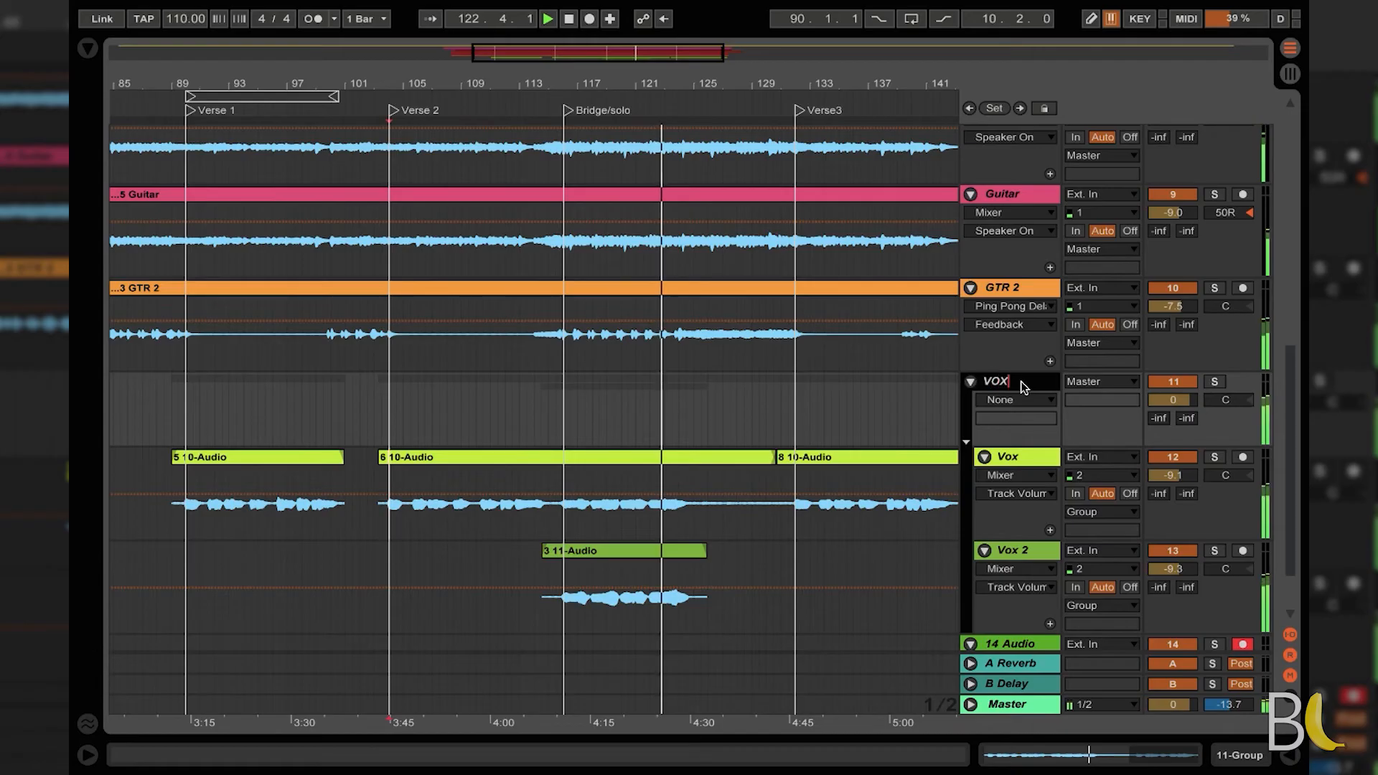
drag(1173, 399, 1173, 399)
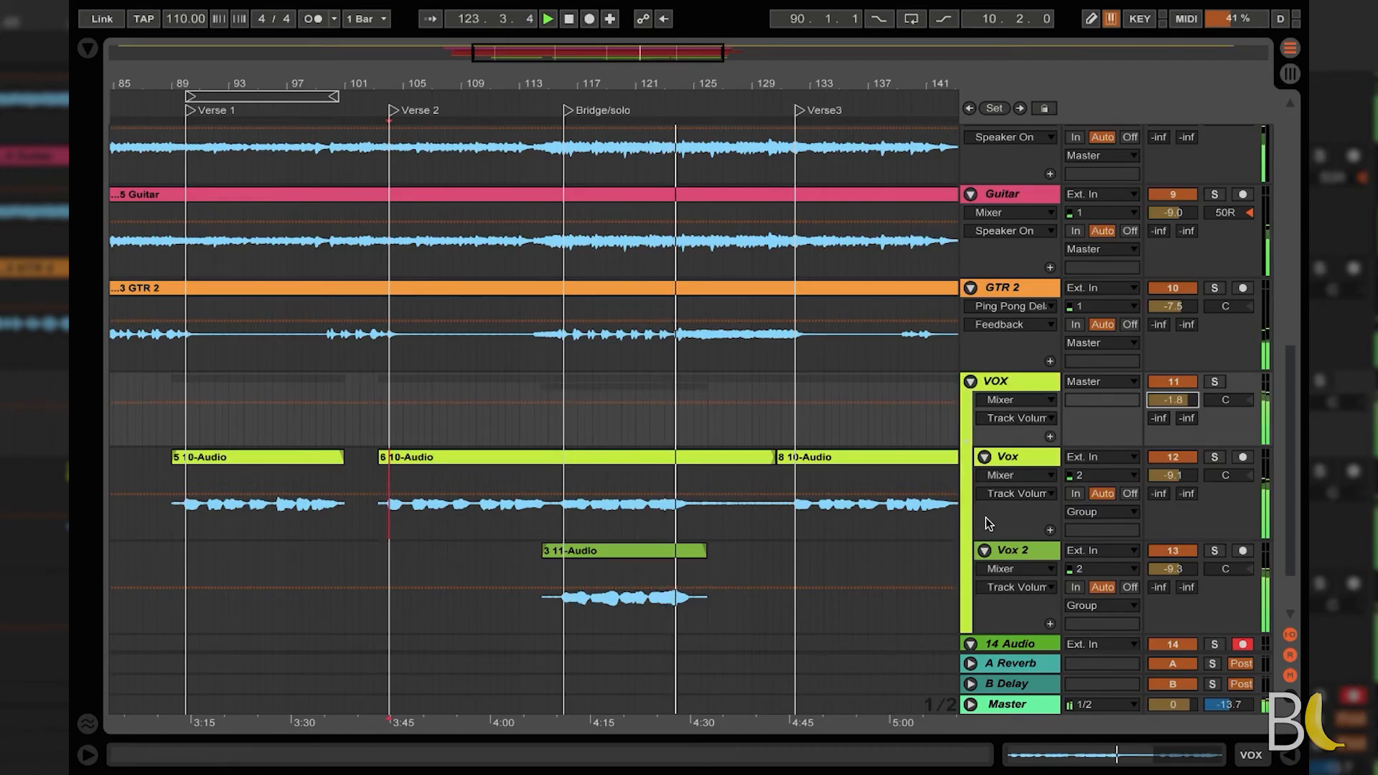
Step: Set band 1 of the Vox track's EQ Eight to 144 Hz with a Q of 0.72
click(1008, 385)
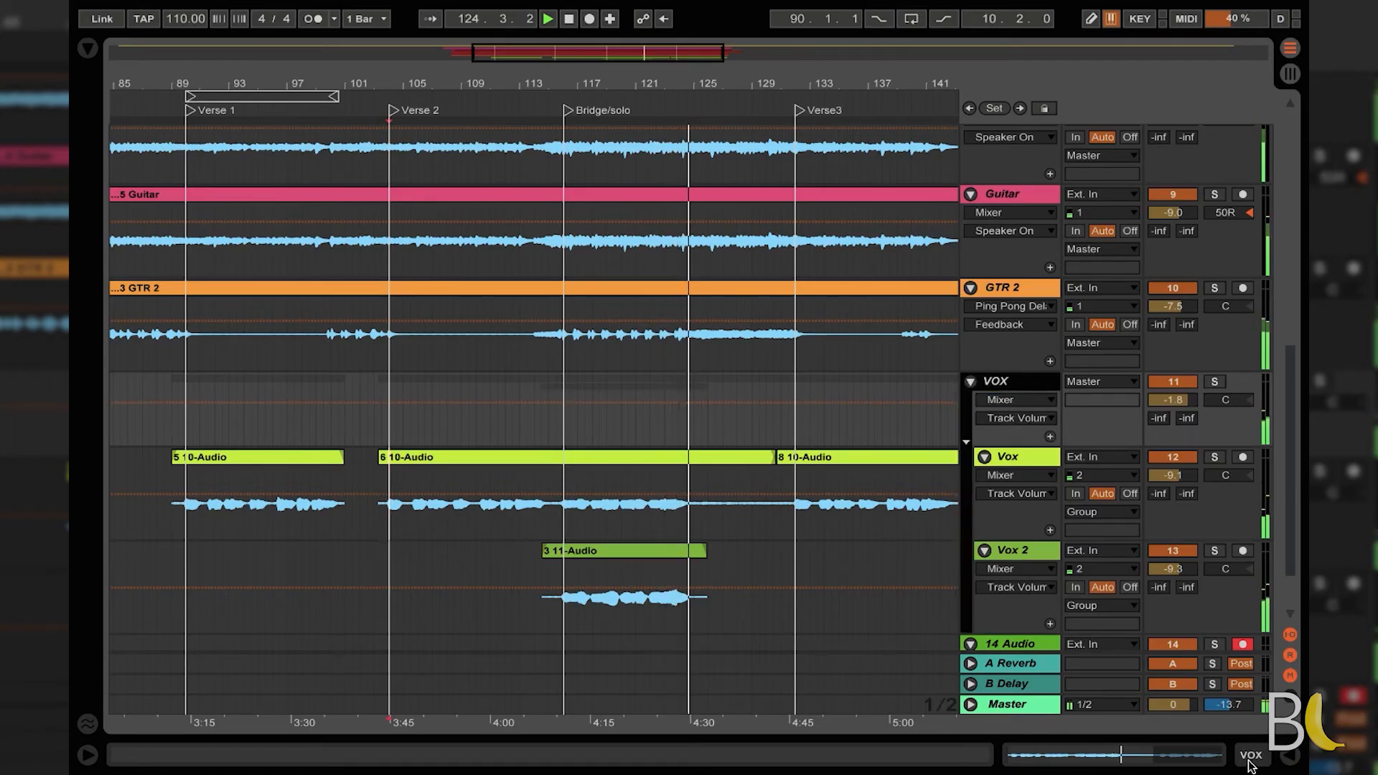
click(1013, 457)
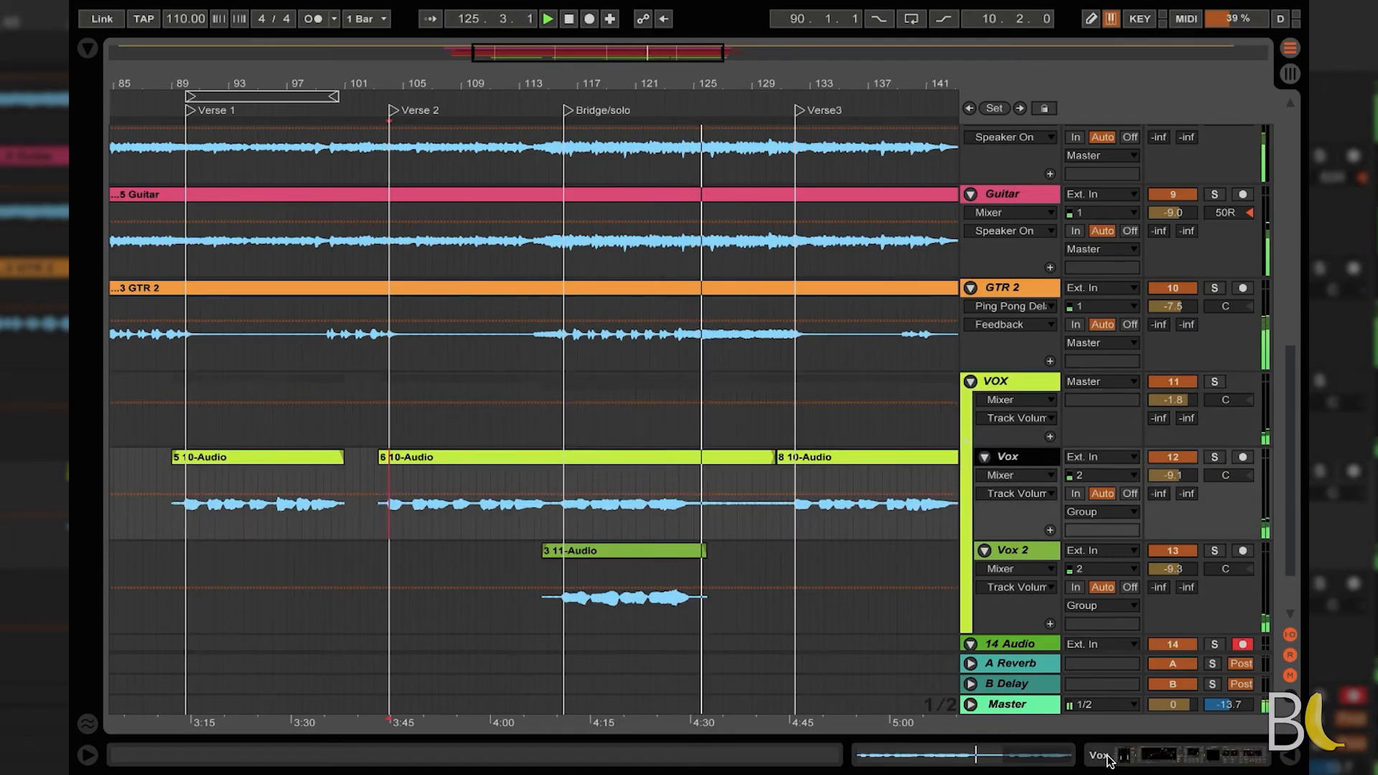
click(1178, 755)
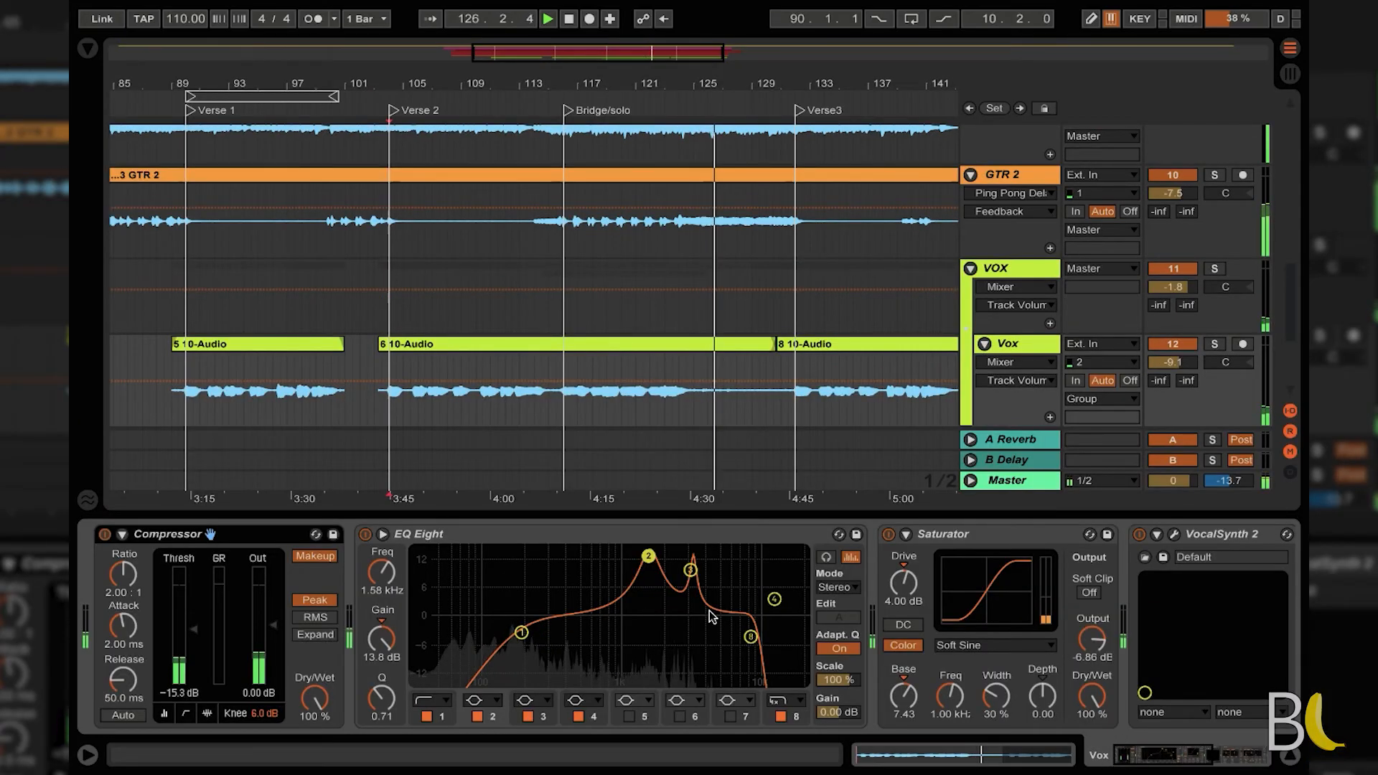
click(522, 632)
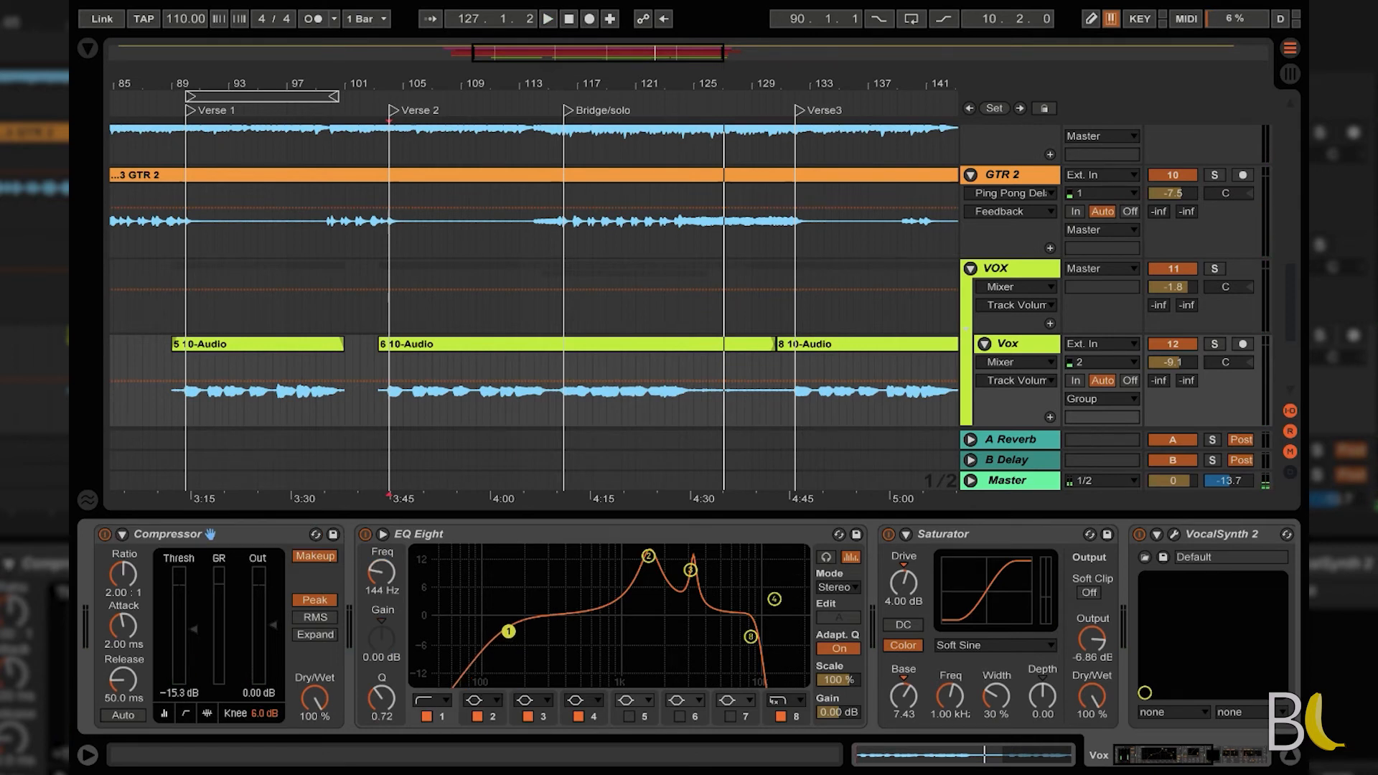
Step: Set band 1 of the Vox 2 track's EQ Eight to 142 Hz with a Q of 0.63
scroll(838, 417, down, 3)
click(1036, 310)
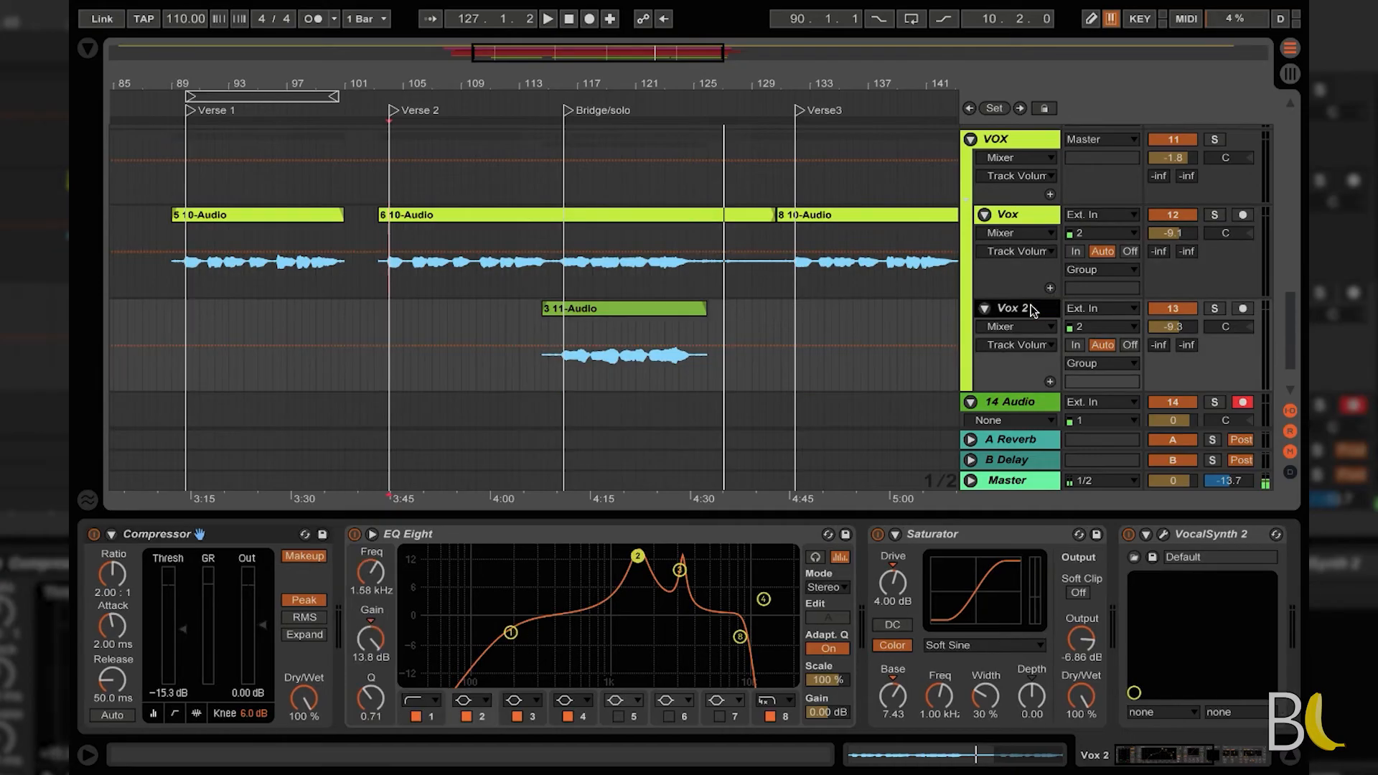
drag(511, 633, 501, 632)
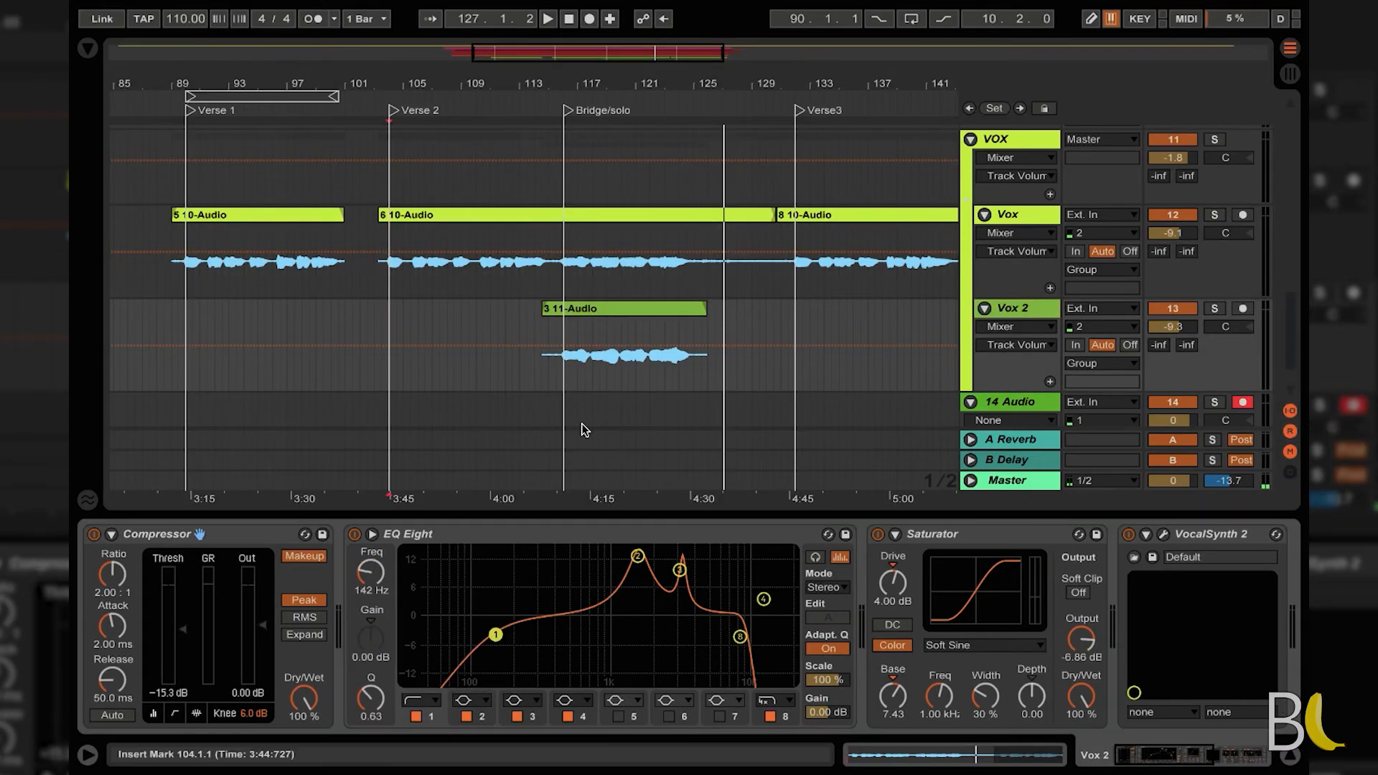
Step: Play the mix from the Bridge/solo marker with the device view hidden, checking the vocals and GTR 2 up to bar 126
click(559, 368)
key(space)
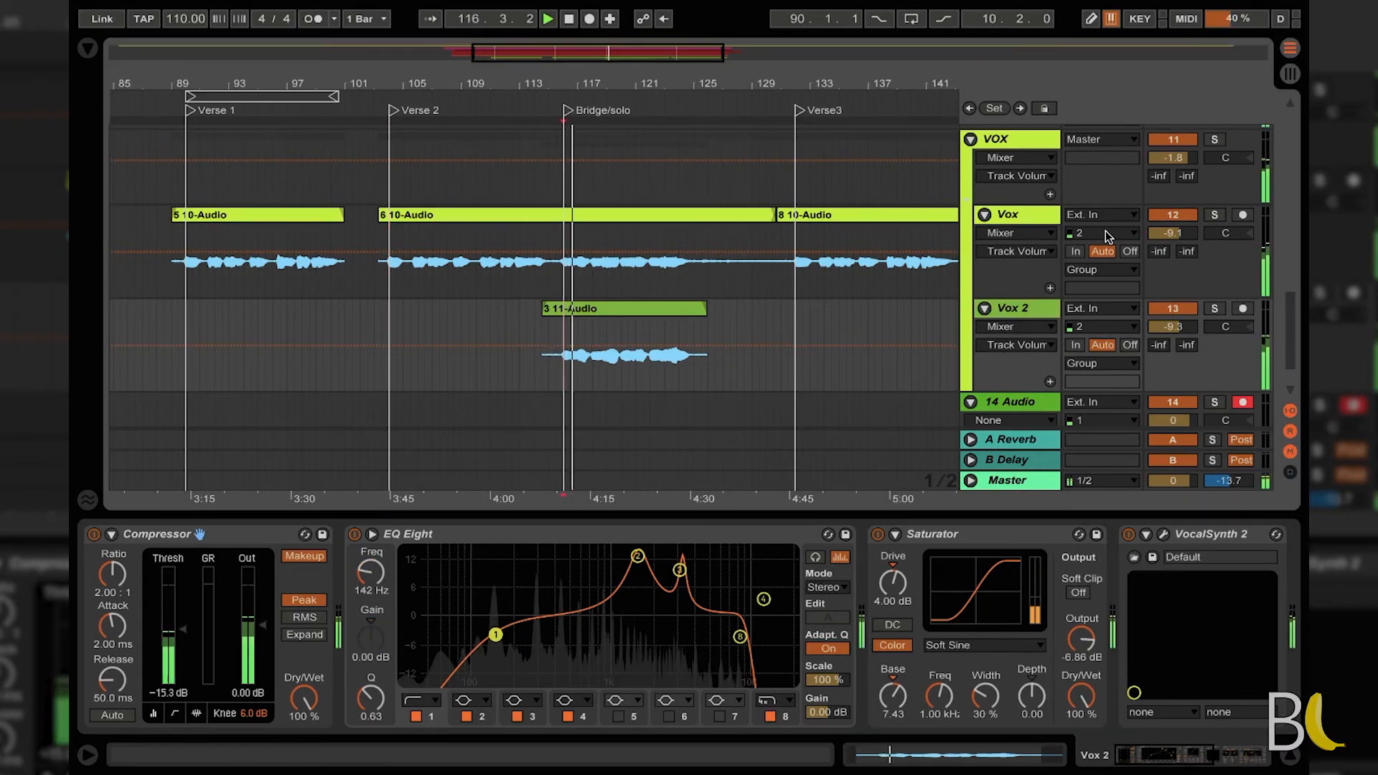
key(ctrl+alt+l)
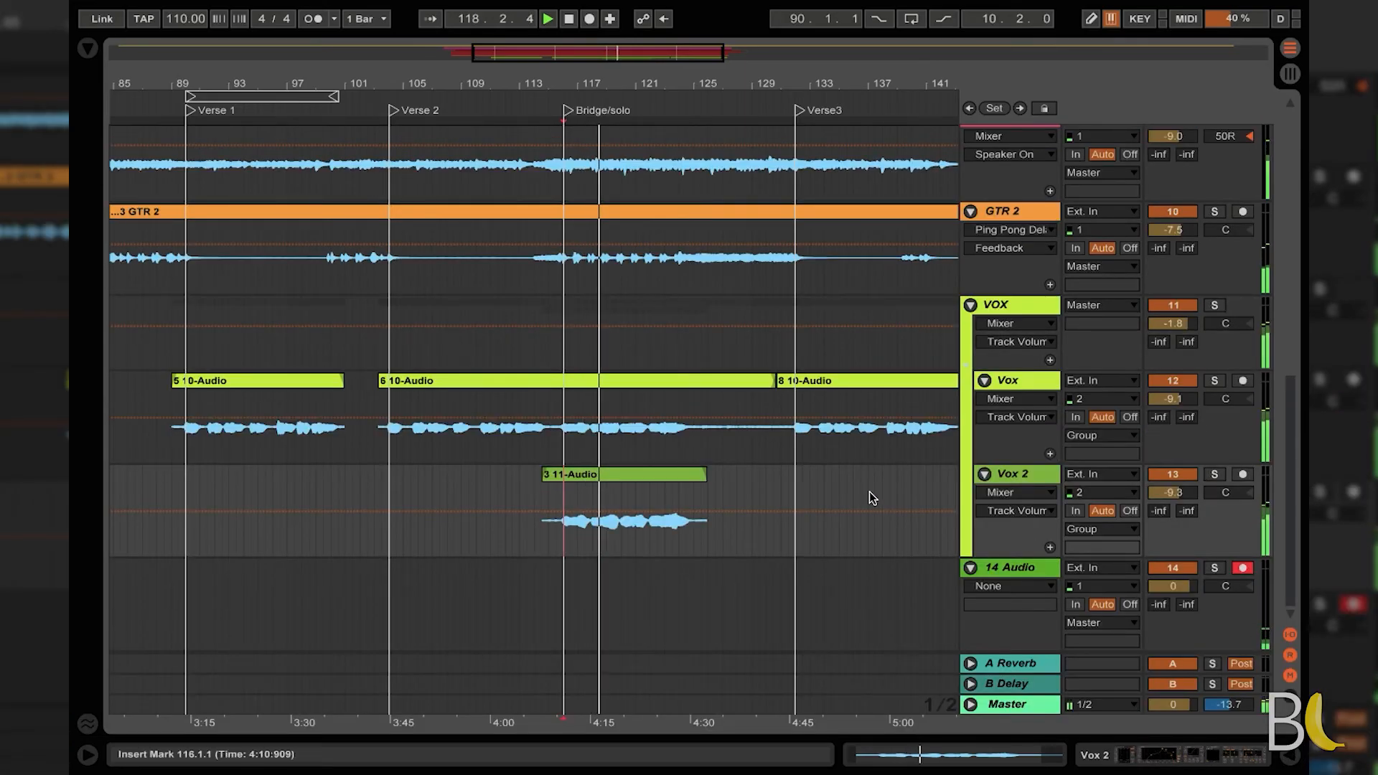
scroll(869, 498, right, 5)
scroll(868, 498, left, 4)
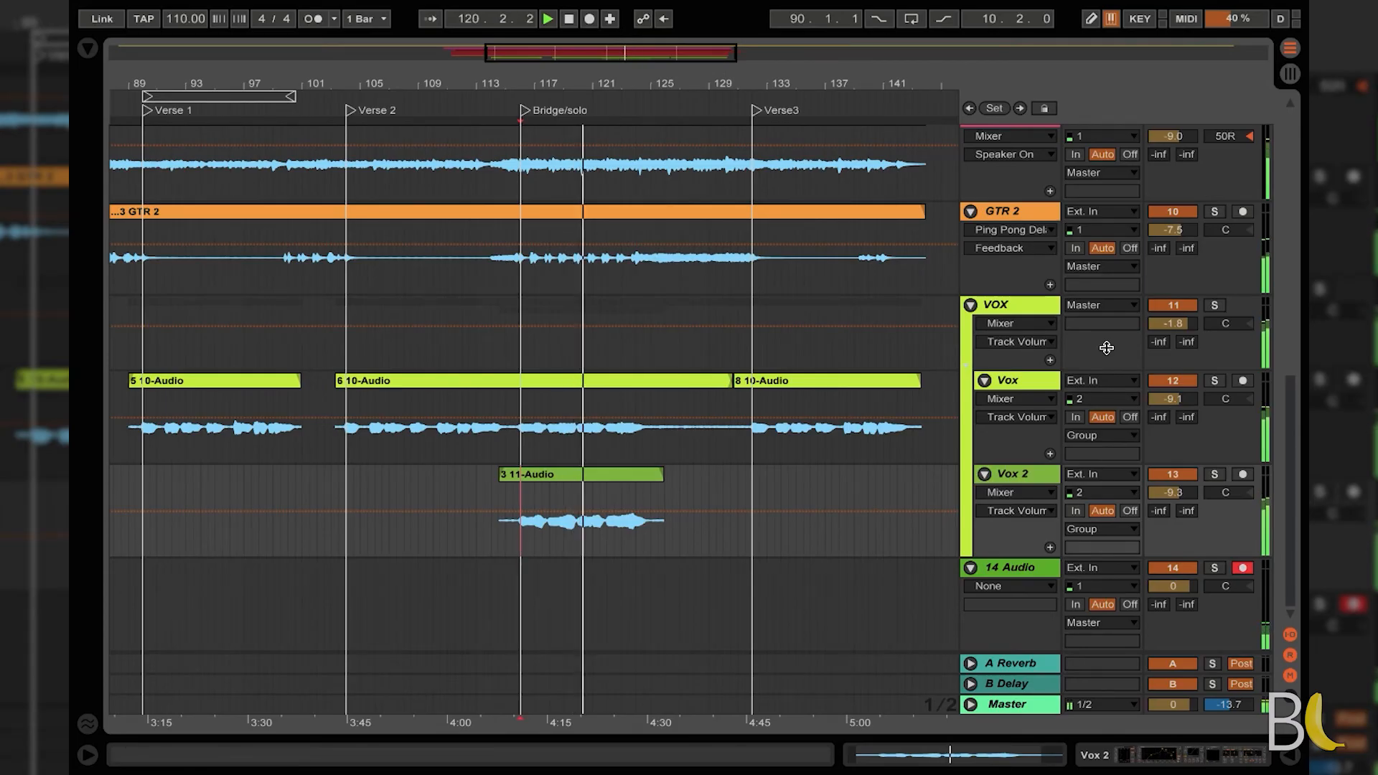
key(XF86AudioLowerVolume)
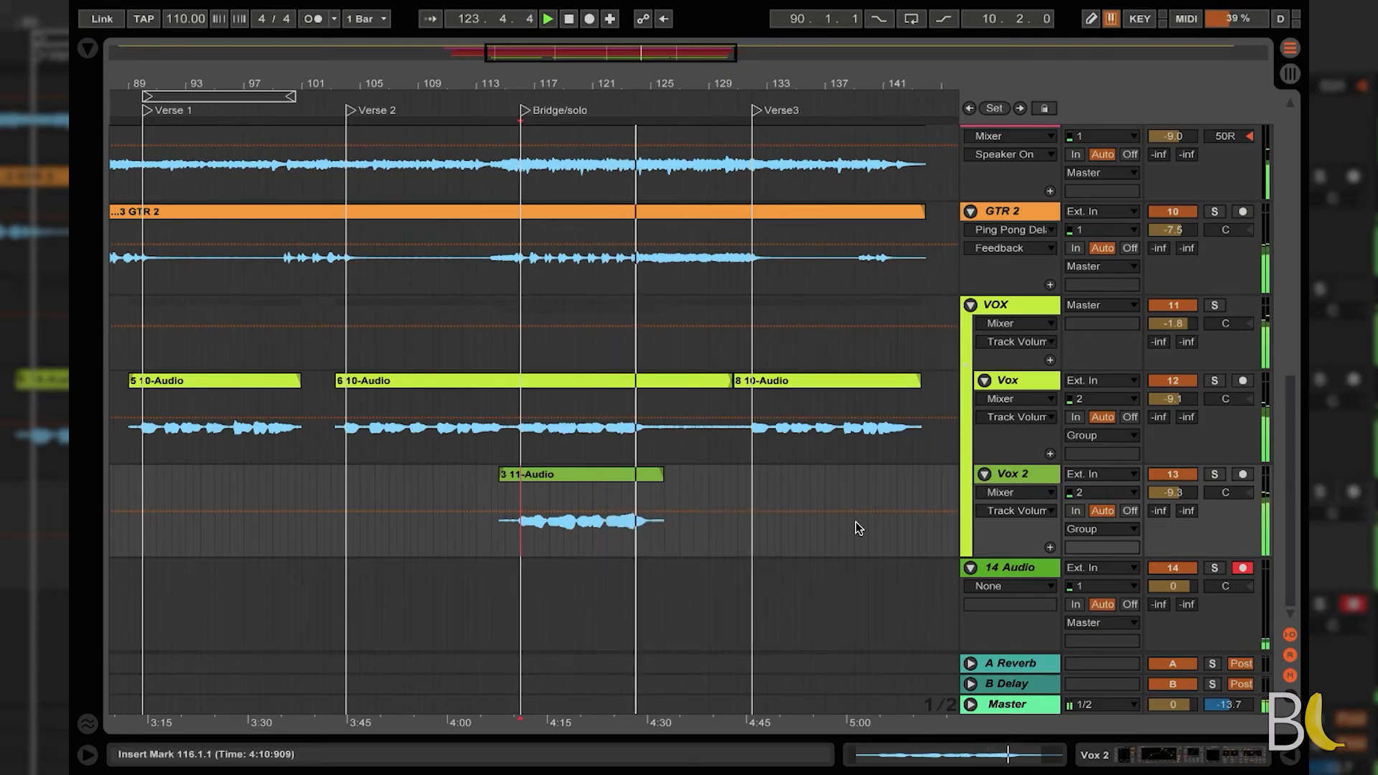
scroll(847, 373, up, 3)
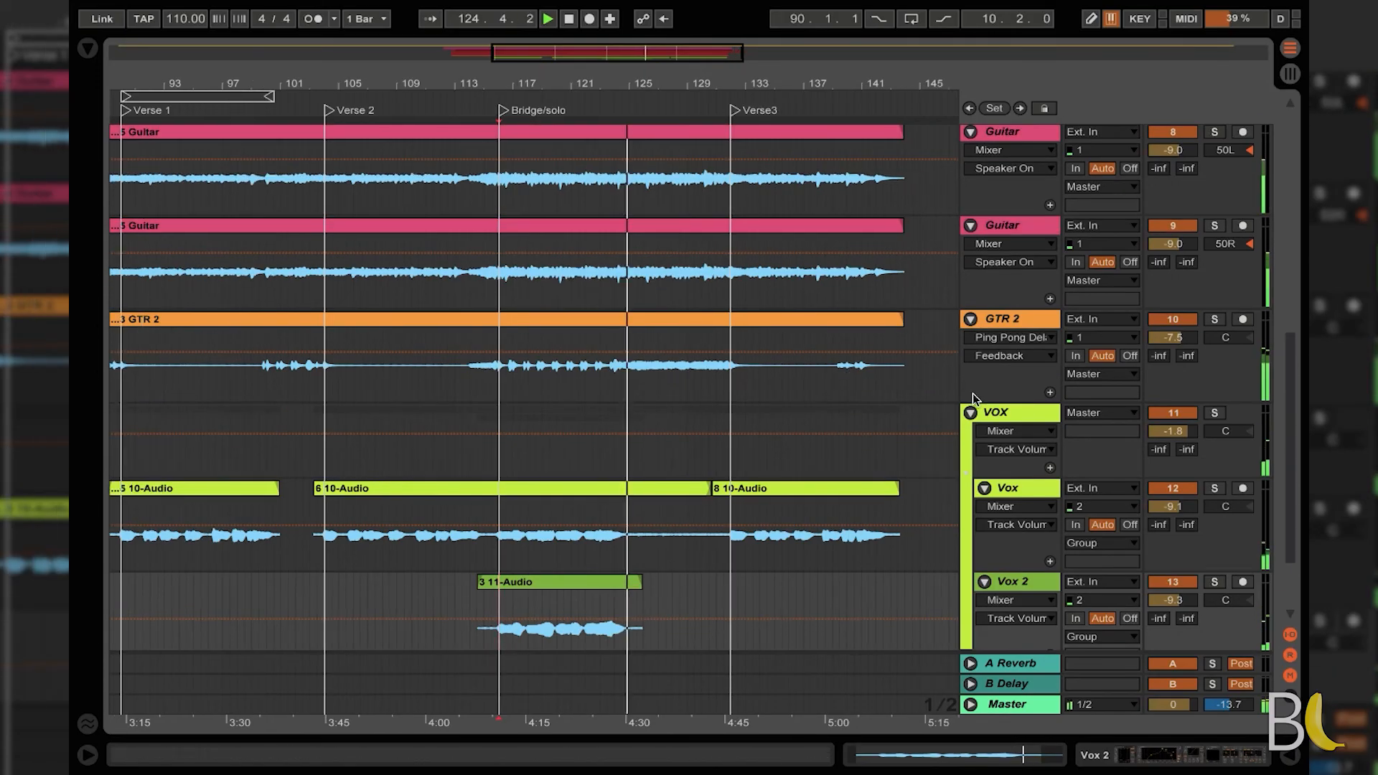
drag(595, 52, 594, 147)
scroll(679, 292, right, 5)
key(space)
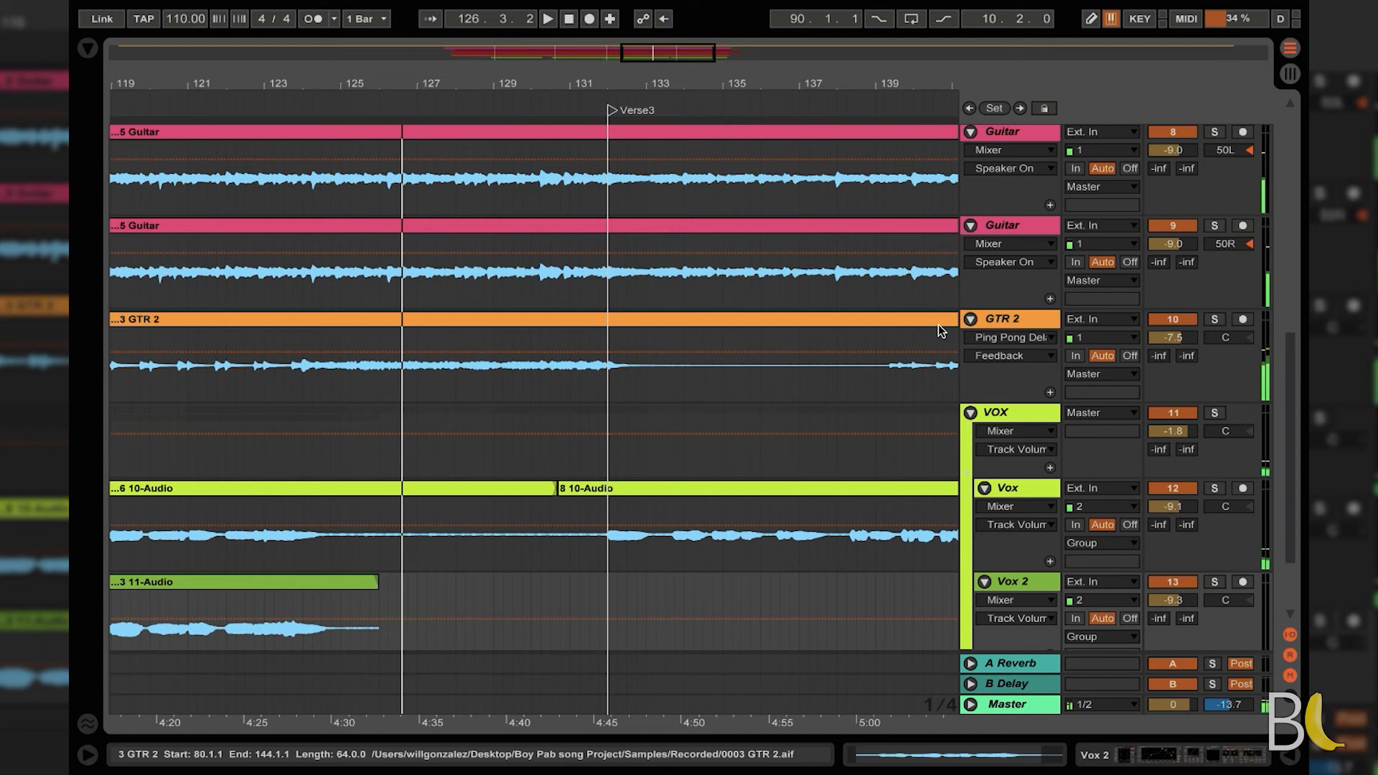
Step: Show the mixer's Track Volume as the automation parameter on the GTR 2 track
click(1032, 339)
click(1002, 467)
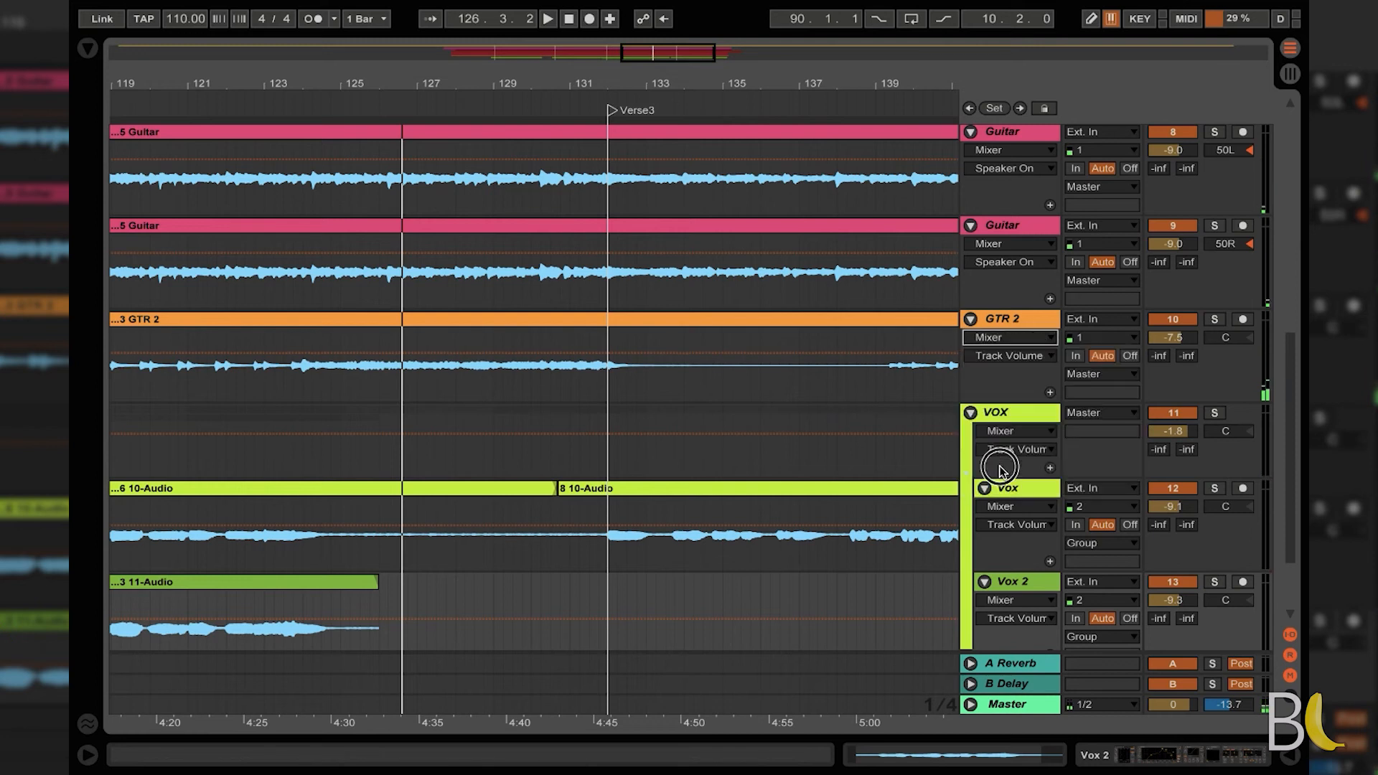
click(1023, 358)
click(1009, 341)
click(1003, 354)
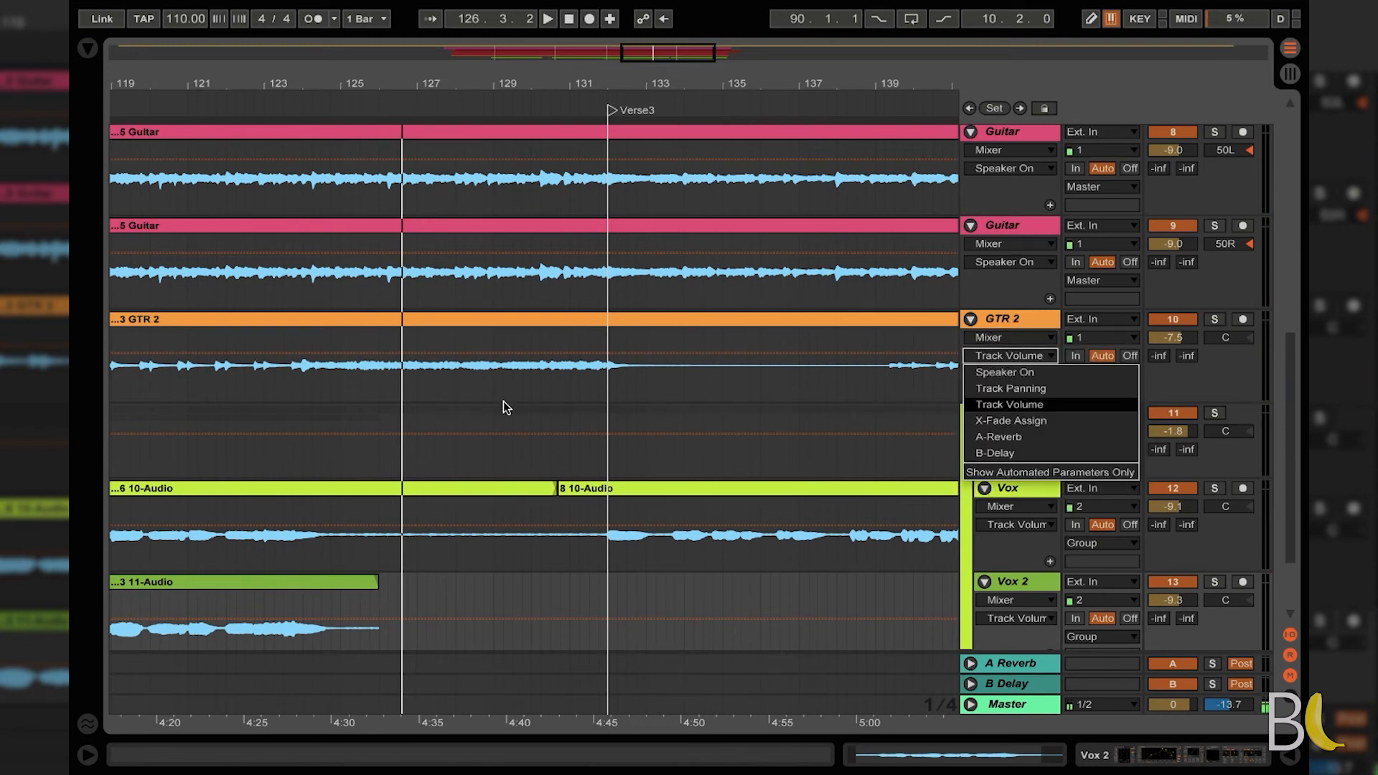
Step: Play from bar 123 and add two breakpoints just before bar 124 in GTR 2's volume automation
click(646, 53)
drag(658, 58, 658, 94)
scroll(549, 393, left, 5)
click(451, 361)
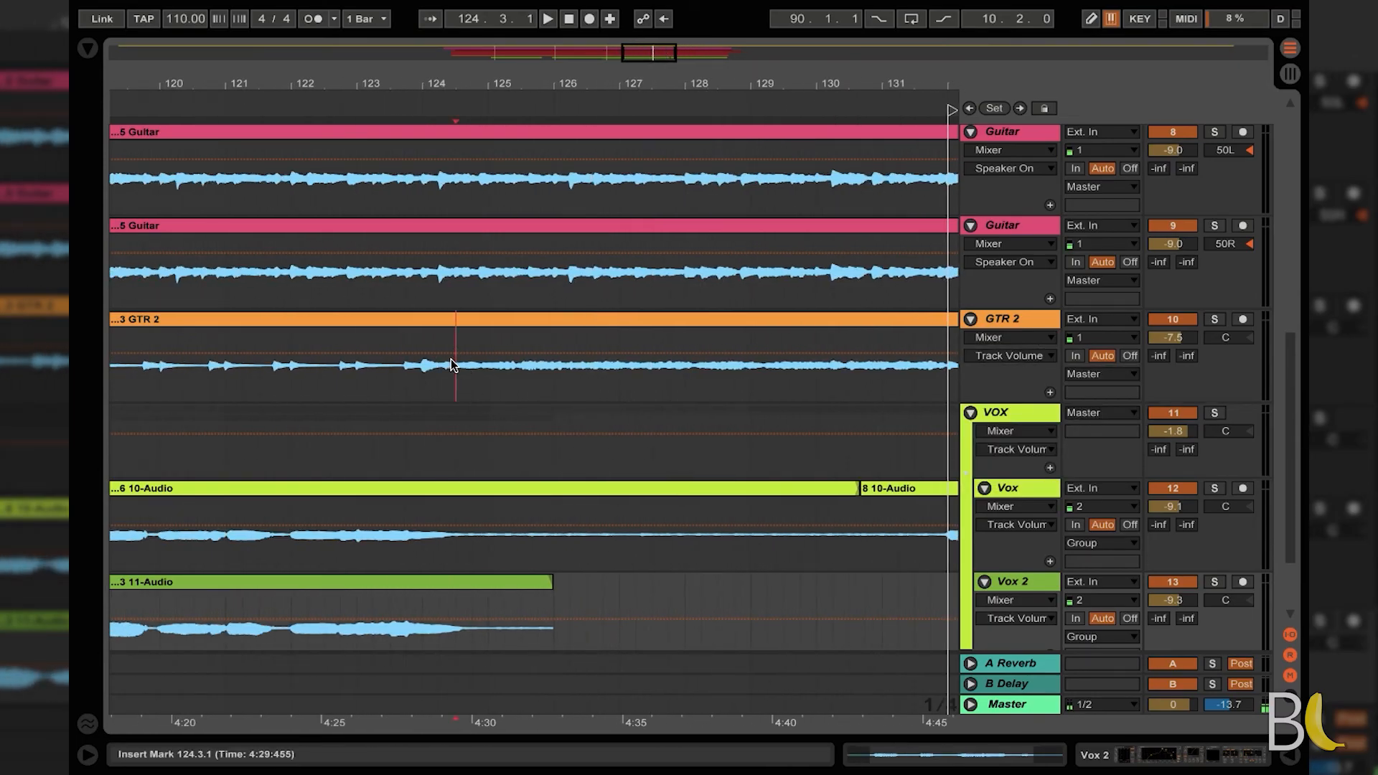
key(space)
click(358, 374)
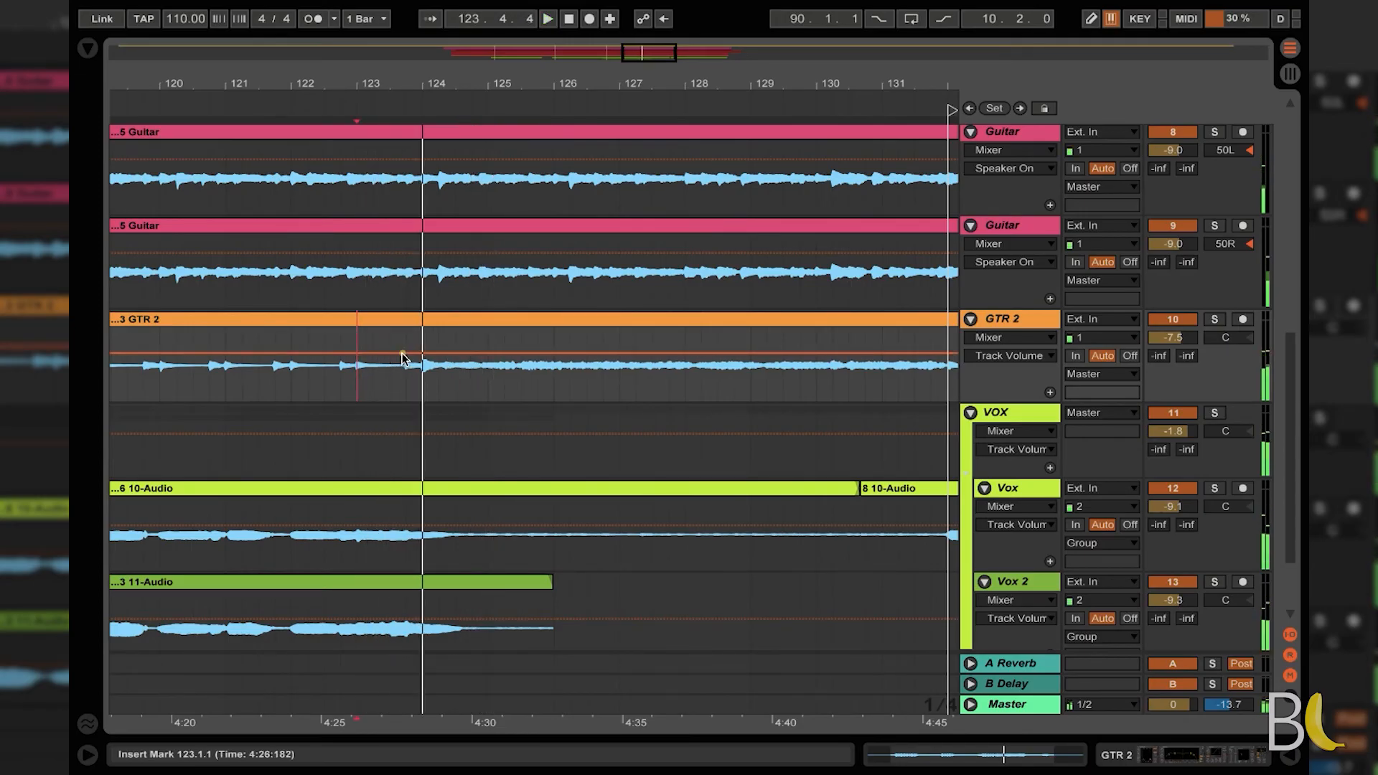
key(space)
Step: Play the end of the bridge and add two breakpoints around the Verse3 marker in GTR 2's volume automation
click(734, 375)
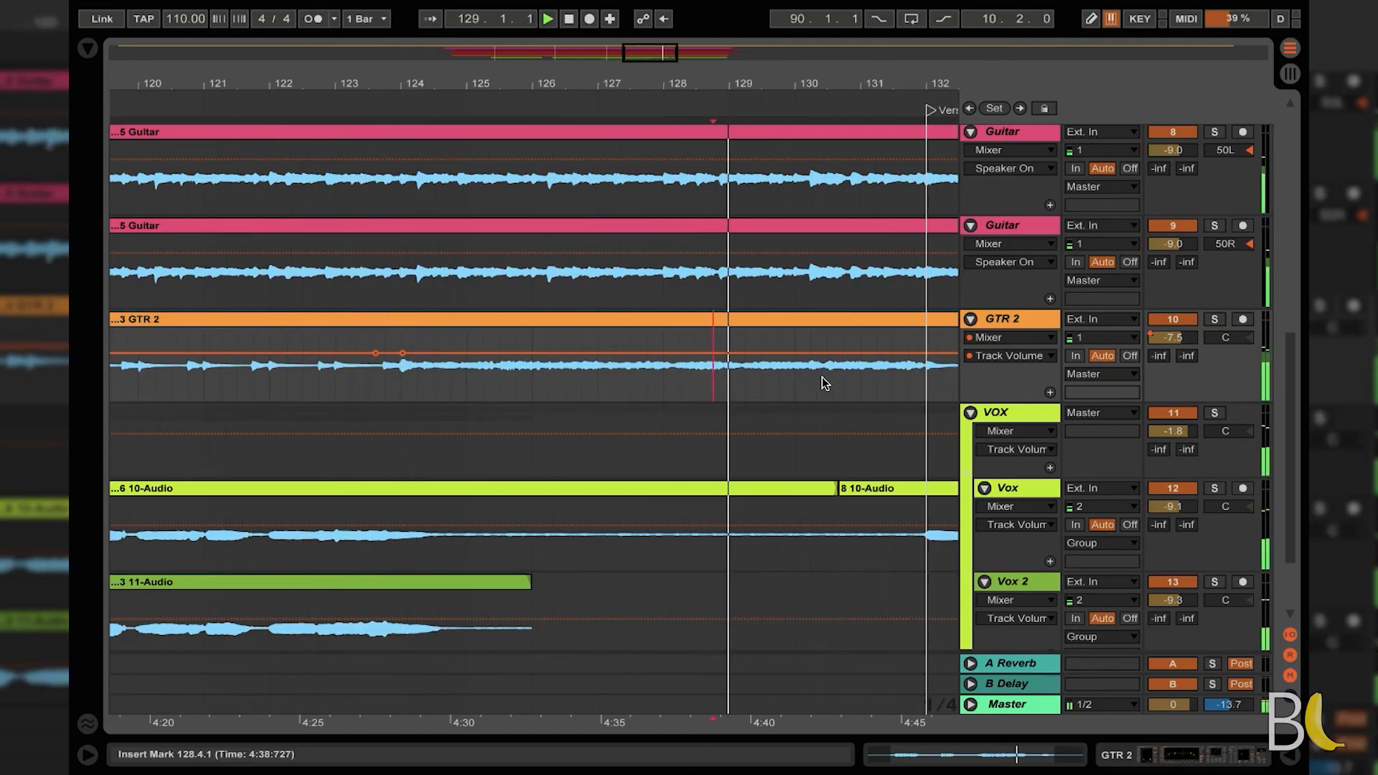
scroll(821, 377, right, 5)
click(618, 384)
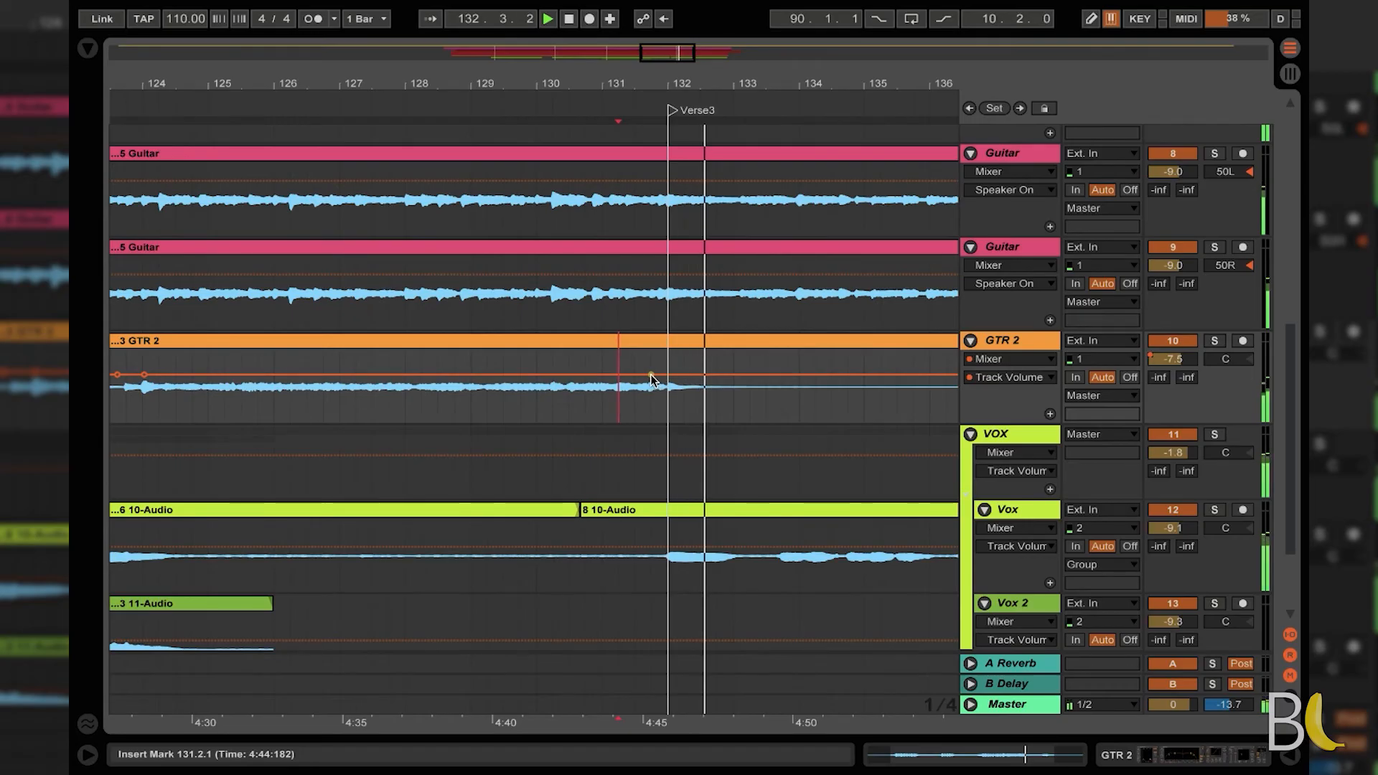
click(645, 375)
click(679, 375)
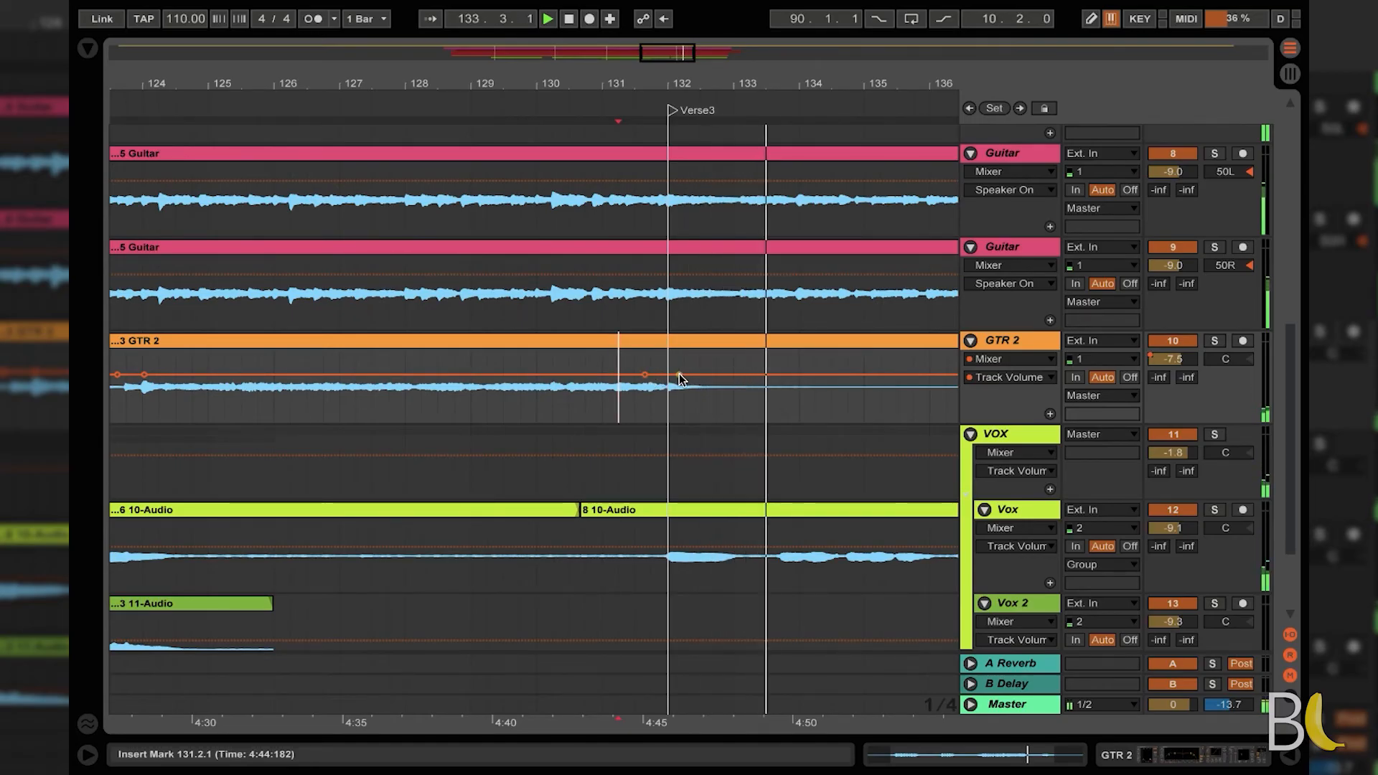
Step: Raise GTR 2's volume automation between the two inner breakpoints to -4.9 dB, checking the level during playback
scroll(628, 403, left, 3)
scroll(628, 402, up, 1)
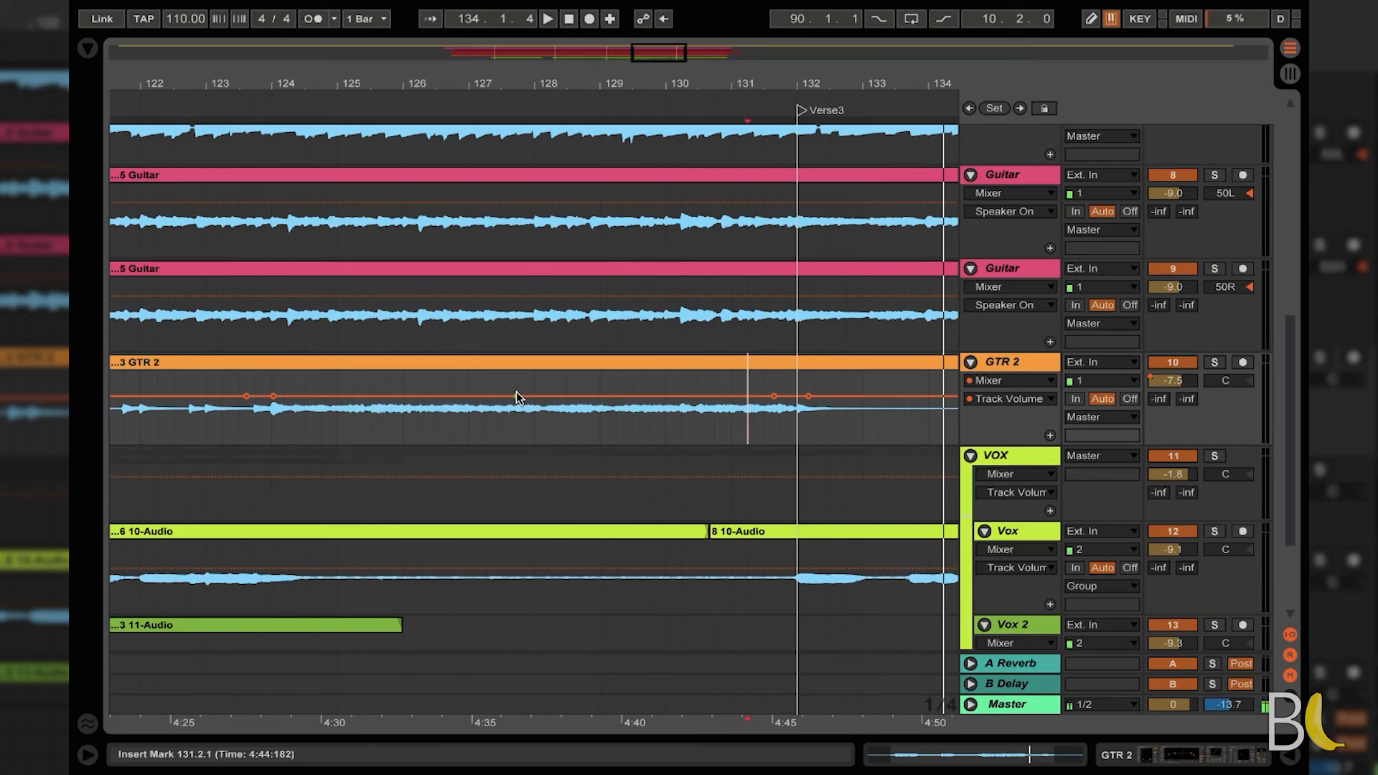
drag(517, 400, 517, 392)
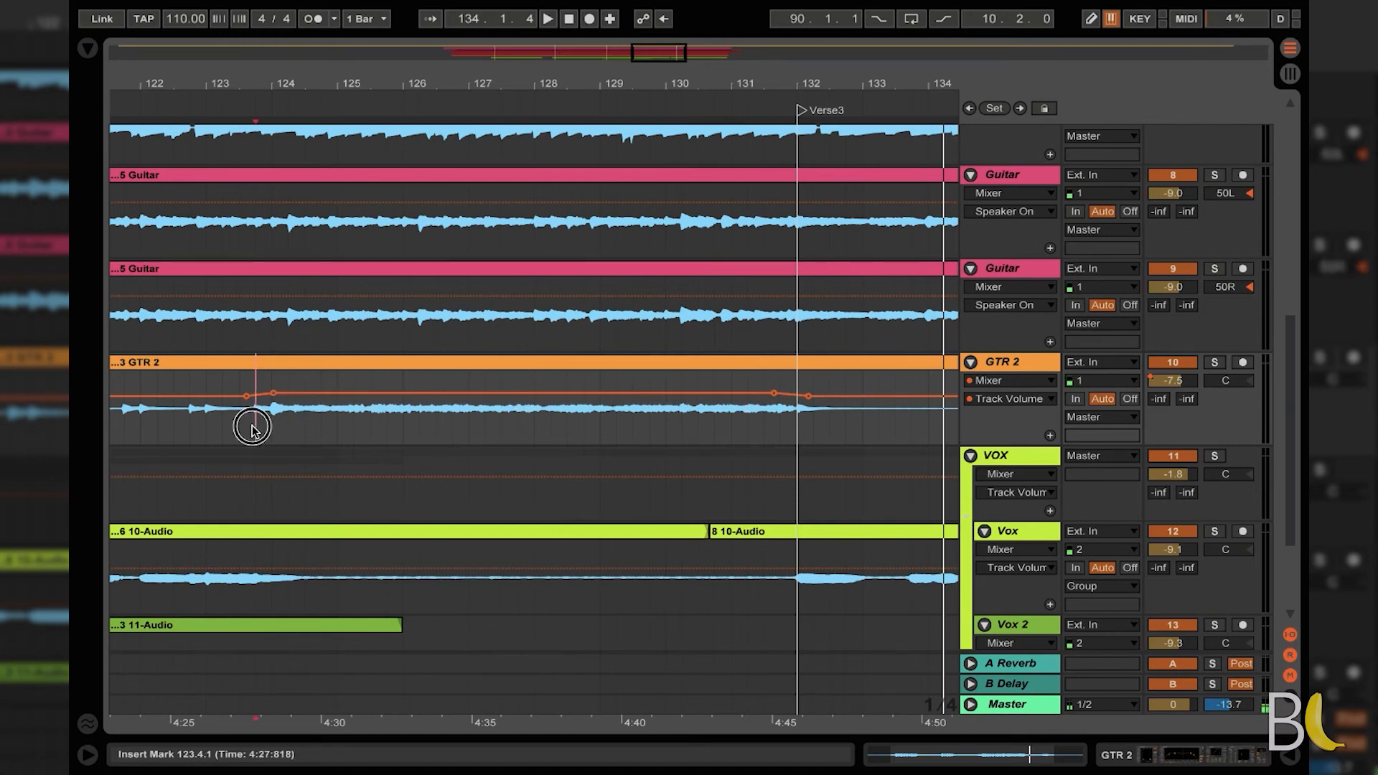
key(space)
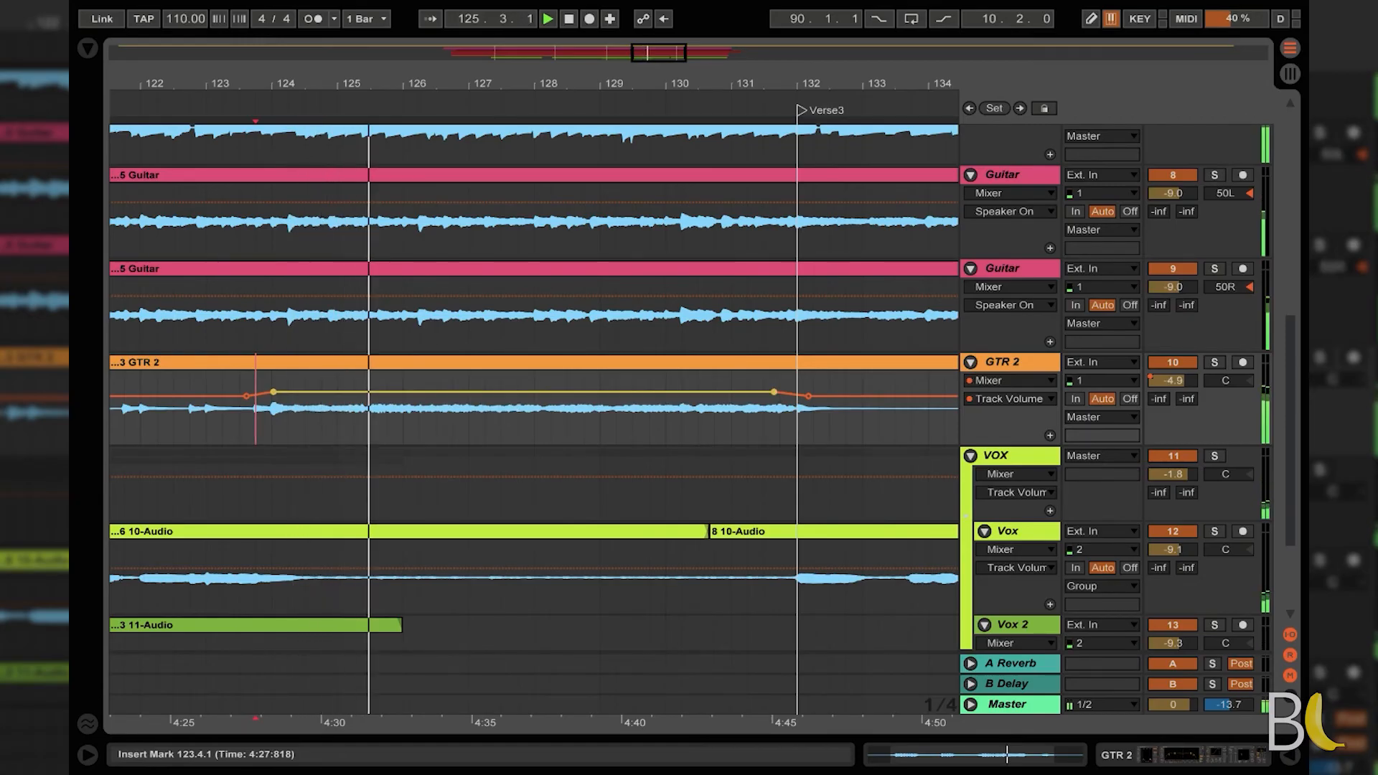
drag(501, 392, 501, 388)
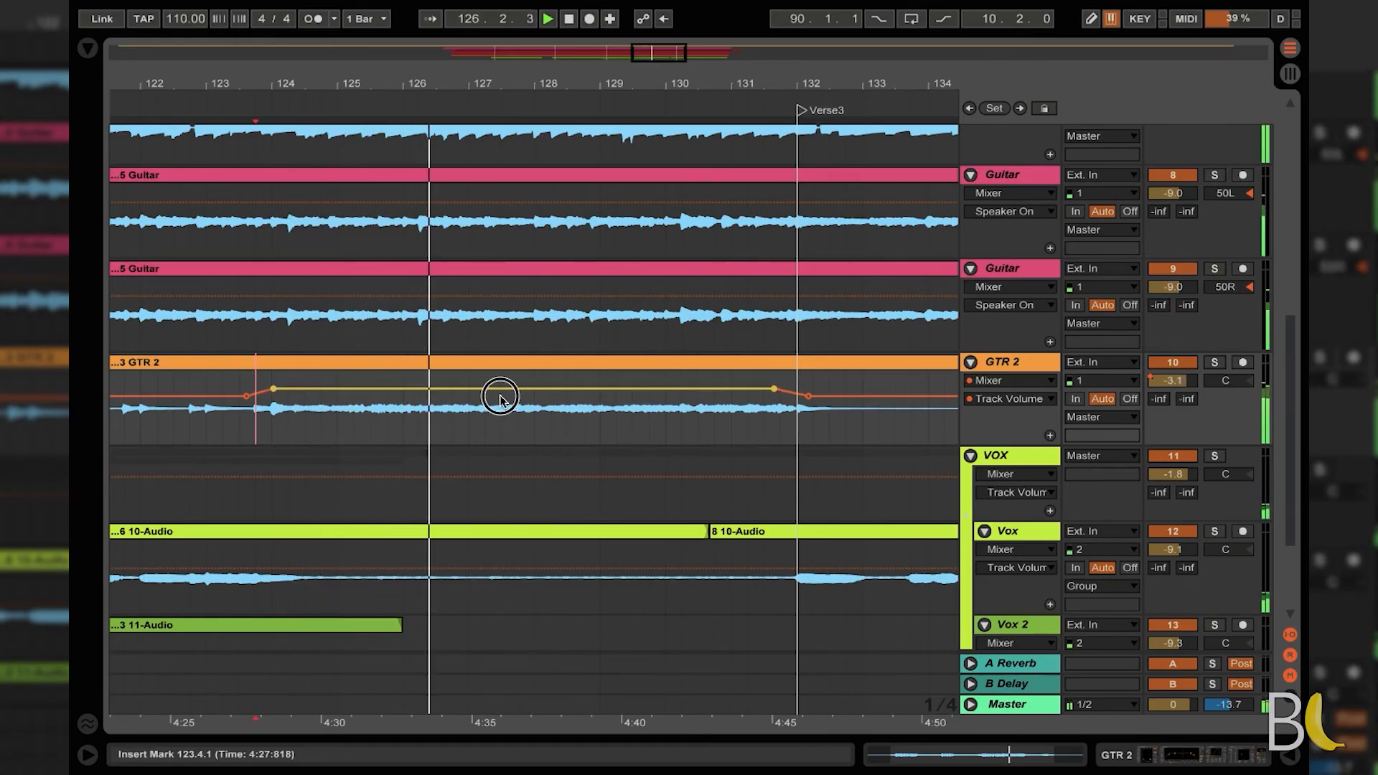
drag(501, 391, 501, 392)
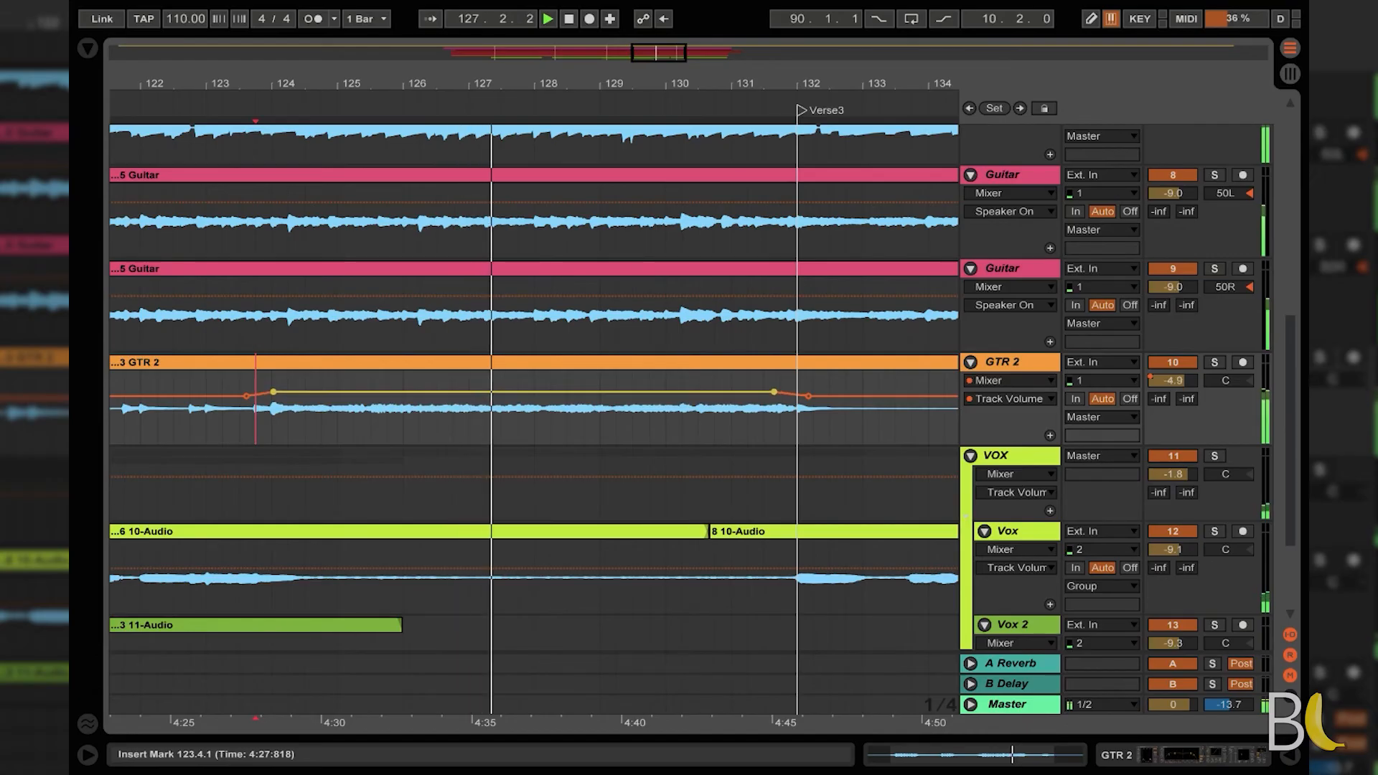
key(XF86AudioRaiseVolume)
key(XF86AudioRaiseVolume)
key(XF86AudioRaiseVolume)
key(XF86AudioRaiseVolume)
click(695, 513)
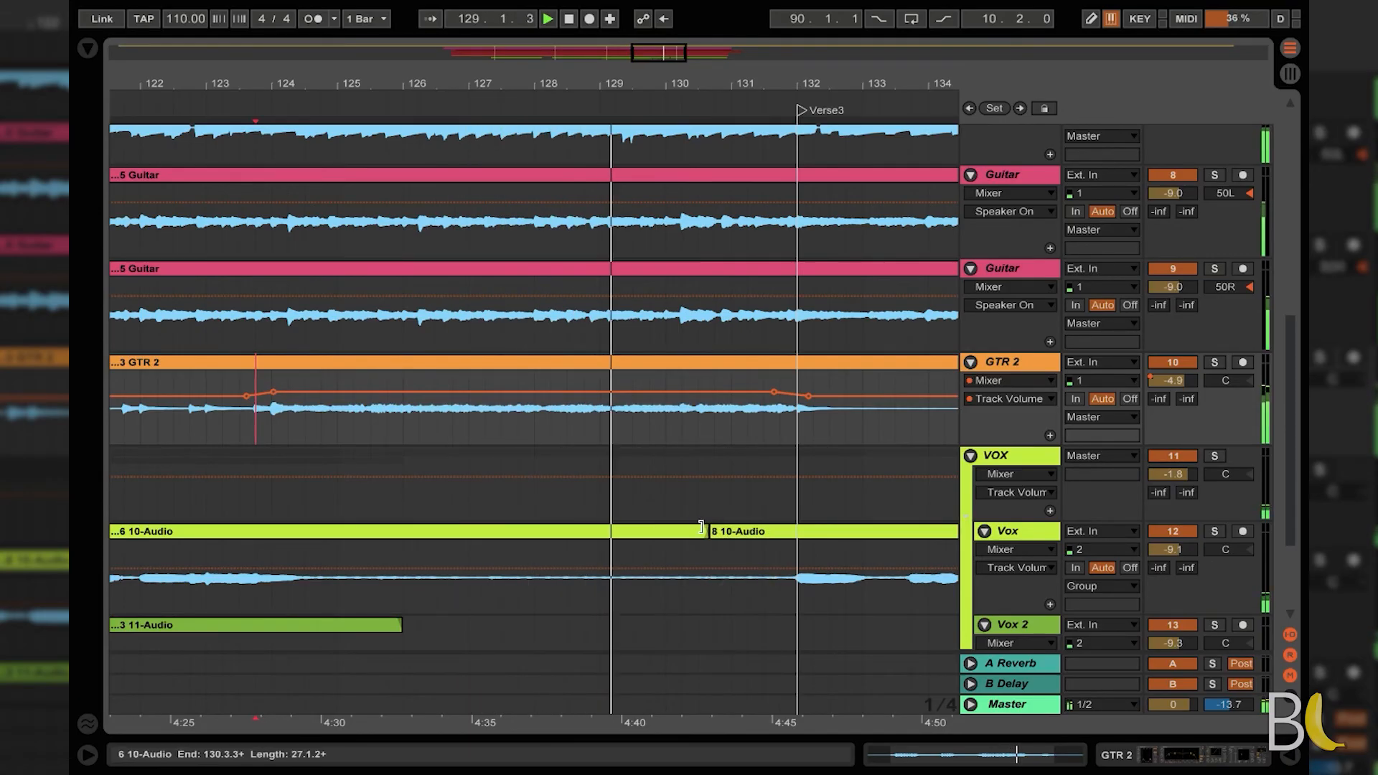
Step: Set the Snare track's volume to -10.6 dB and the Kick track's volume to -4.5 dB
scroll(973, 429, left, 2)
scroll(972, 429, down, 3)
scroll(972, 429, up, 8)
scroll(972, 433, up, 4)
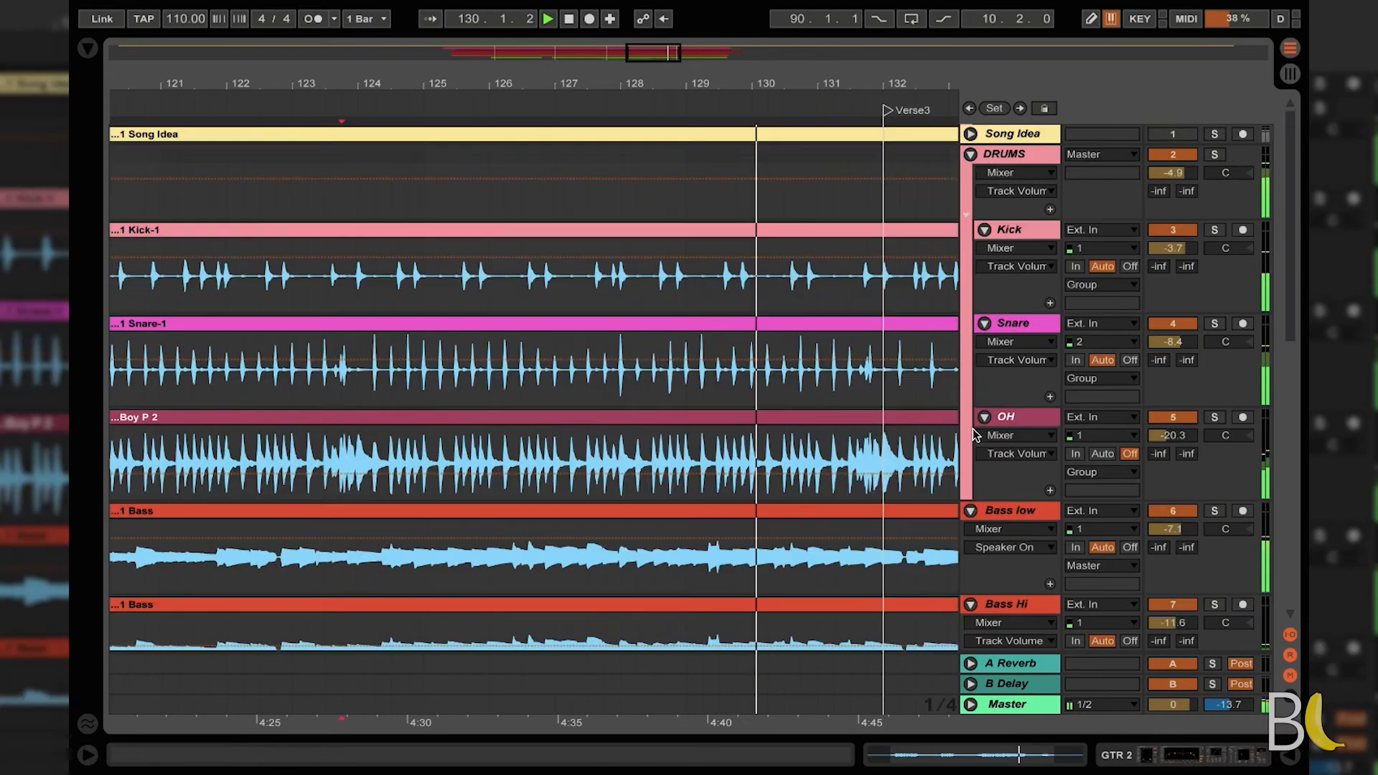
drag(1172, 342, 1191, 341)
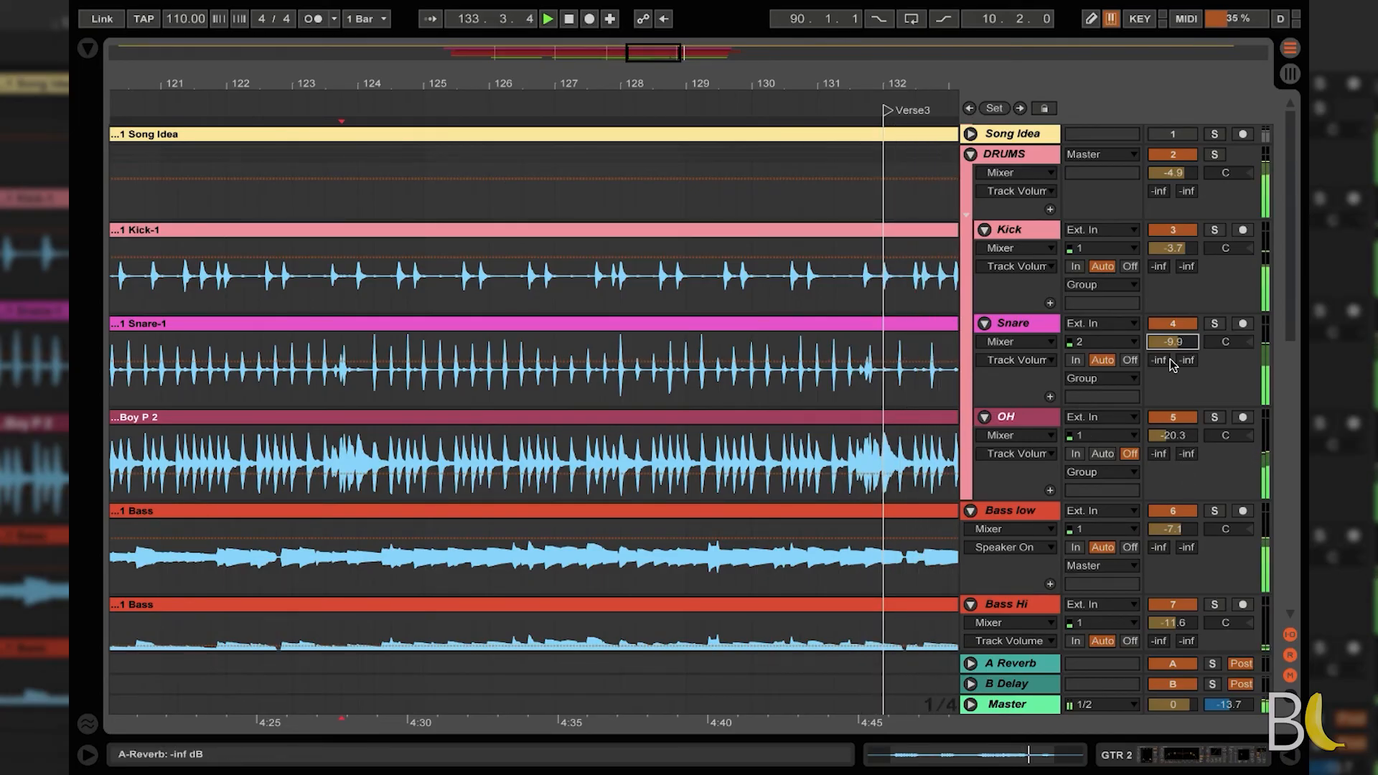
click(1185, 323)
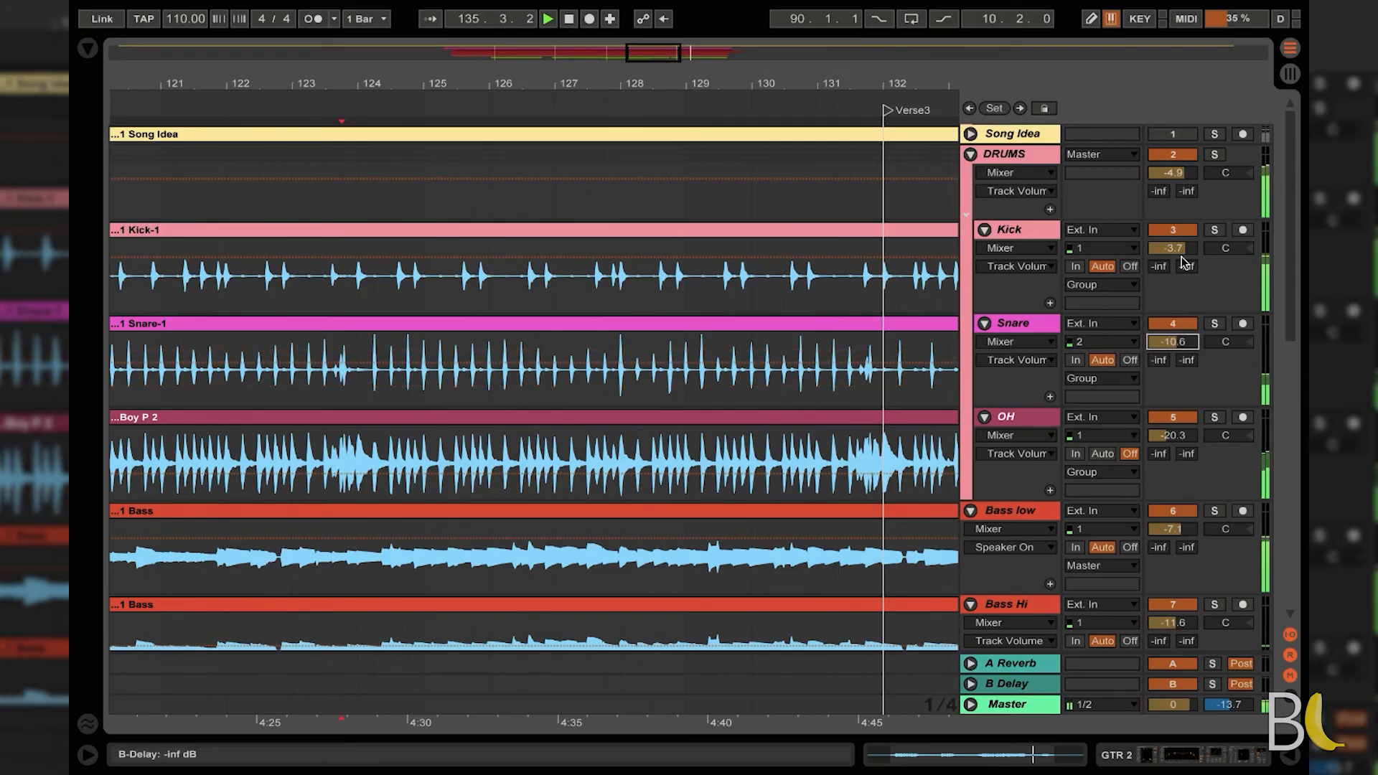
scroll(815, 470, down, 5)
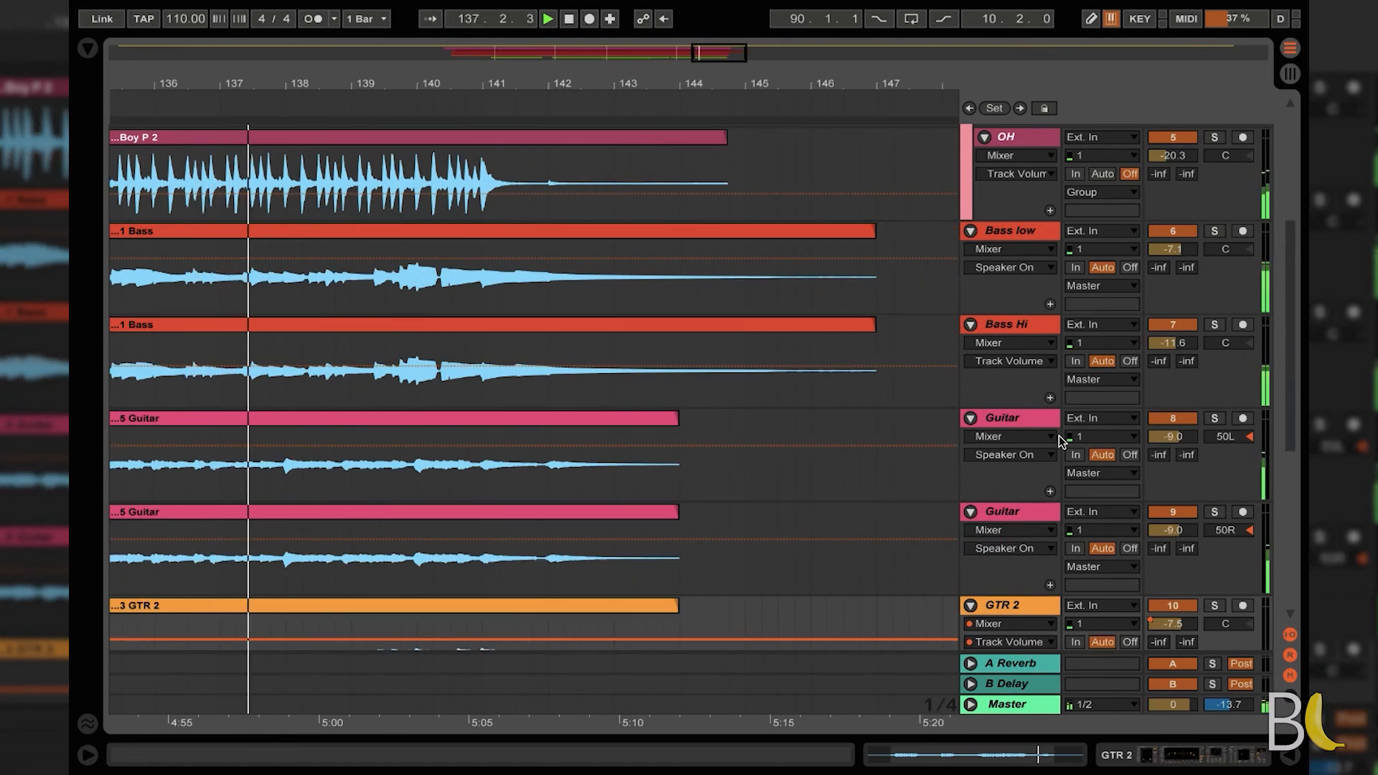
Step: Set the Snare track's volume to -10.7 dB and the gain of its EQ Eight band 3 to 0.37 dB
scroll(1058, 437, up, 3)
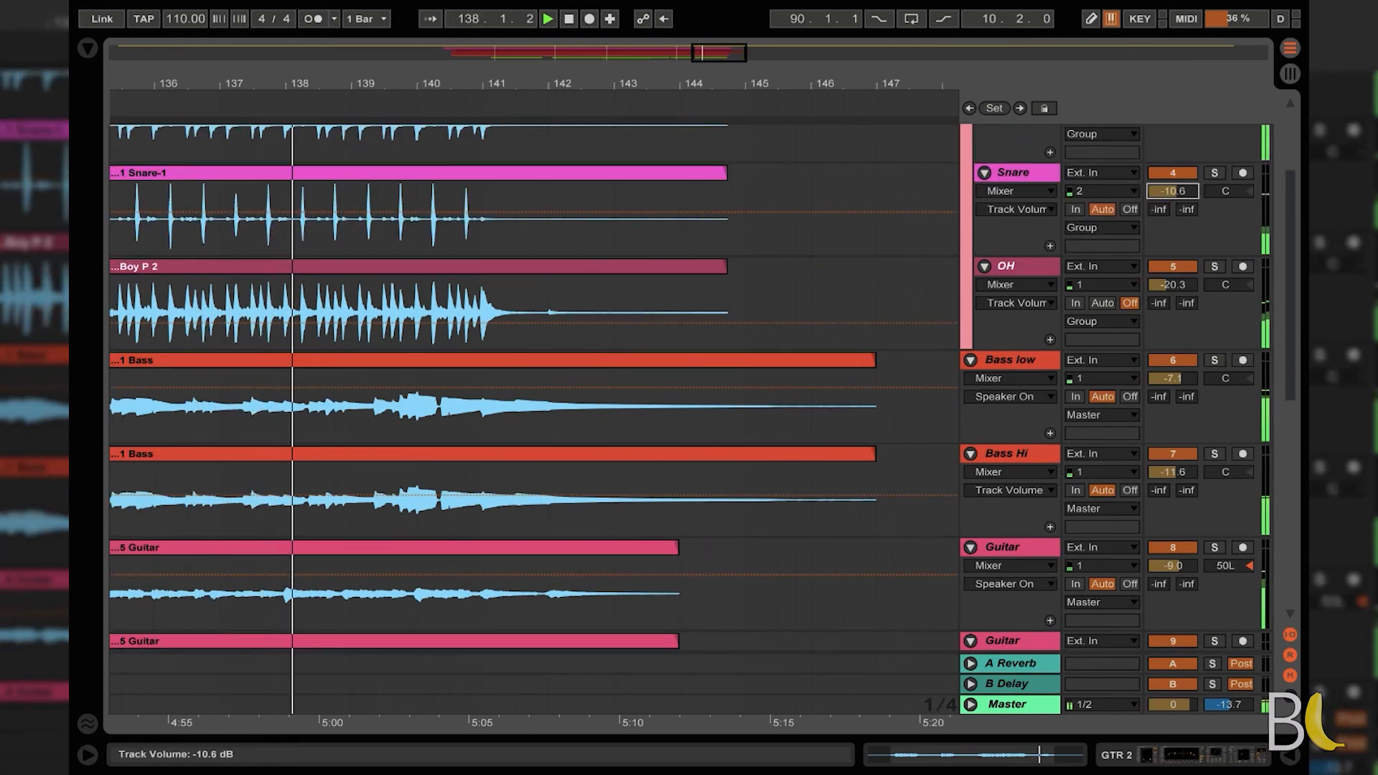
click(1173, 191)
click(1156, 756)
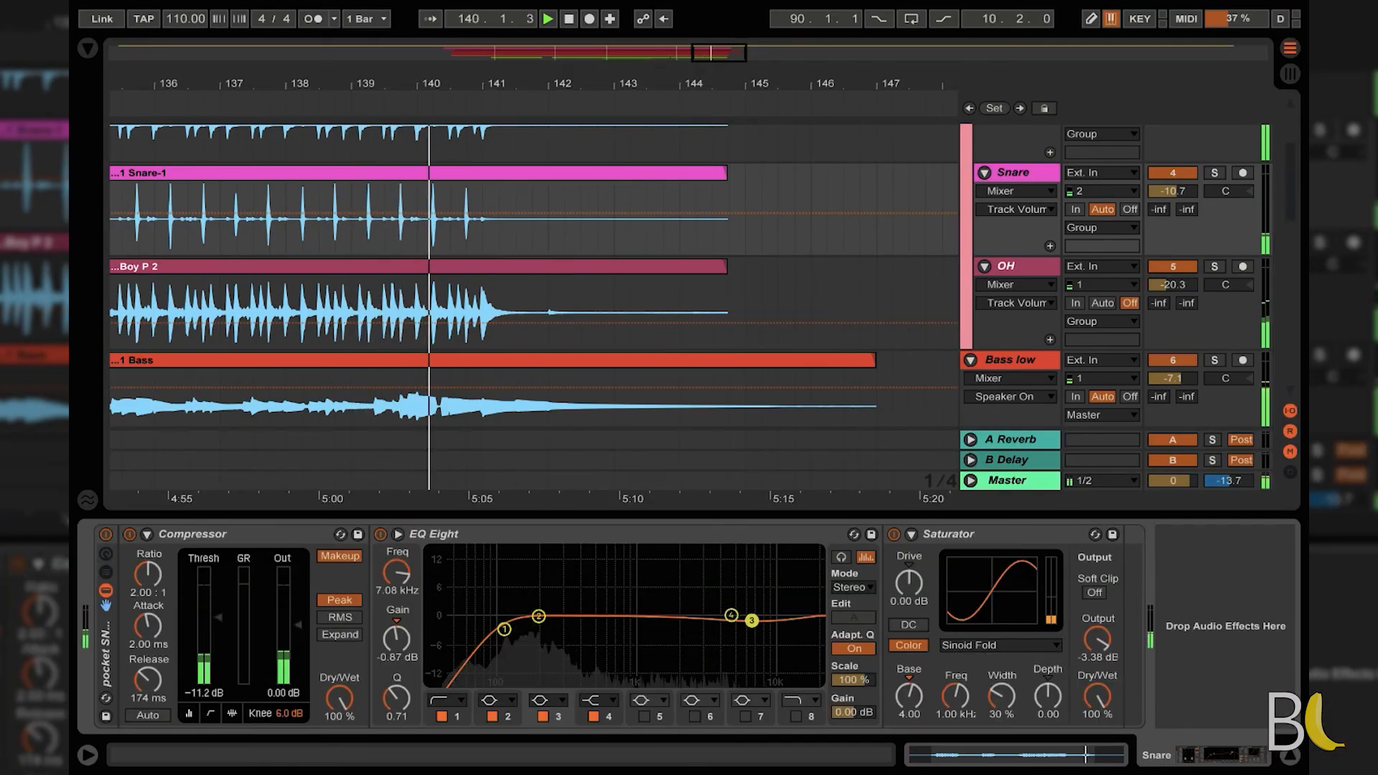
drag(752, 621, 751, 614)
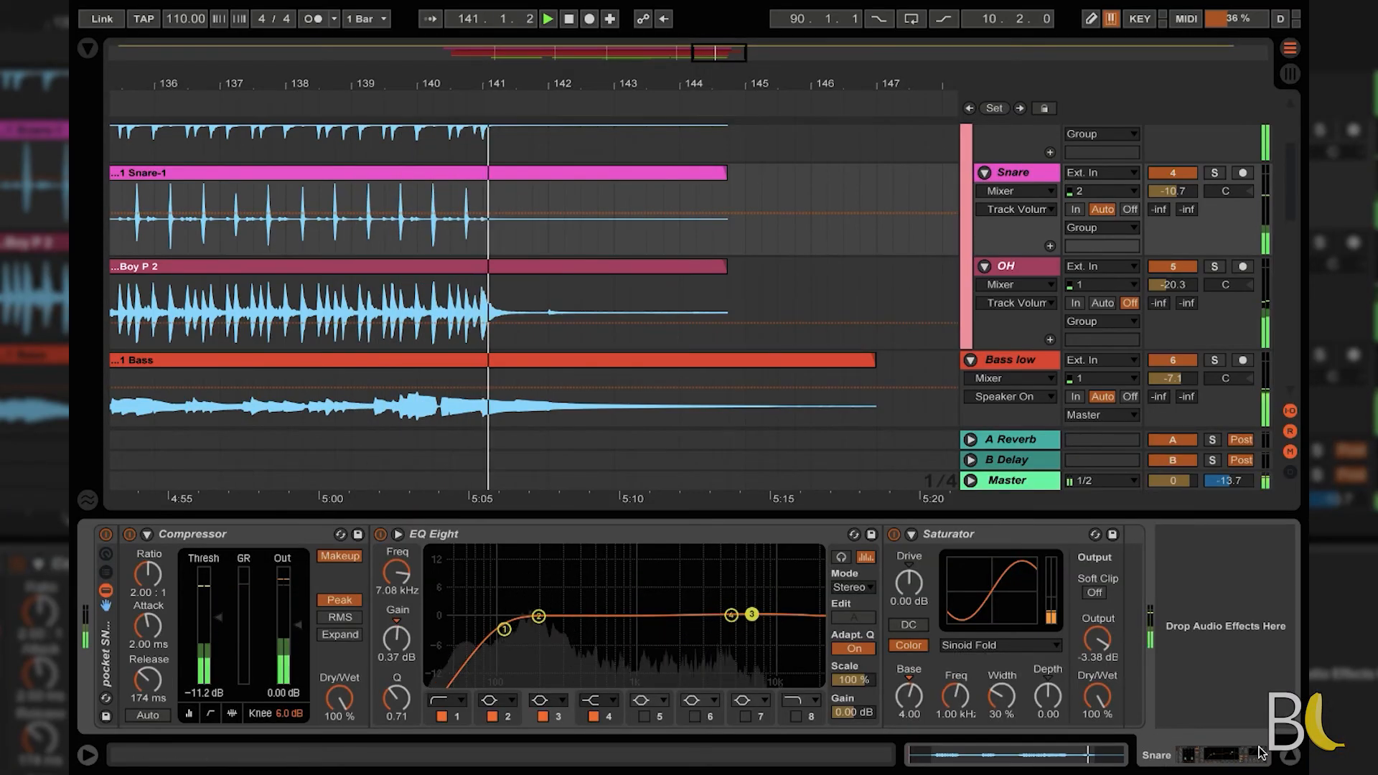
click(1290, 755)
Step: Delete the end of the Bass Hi clip from 145.4.1 and the ends of the Kick, Snare and OH clips from 143.4.1
scroll(850, 538, down, 1)
scroll(849, 538, right, 1)
scroll(850, 538, down, 1)
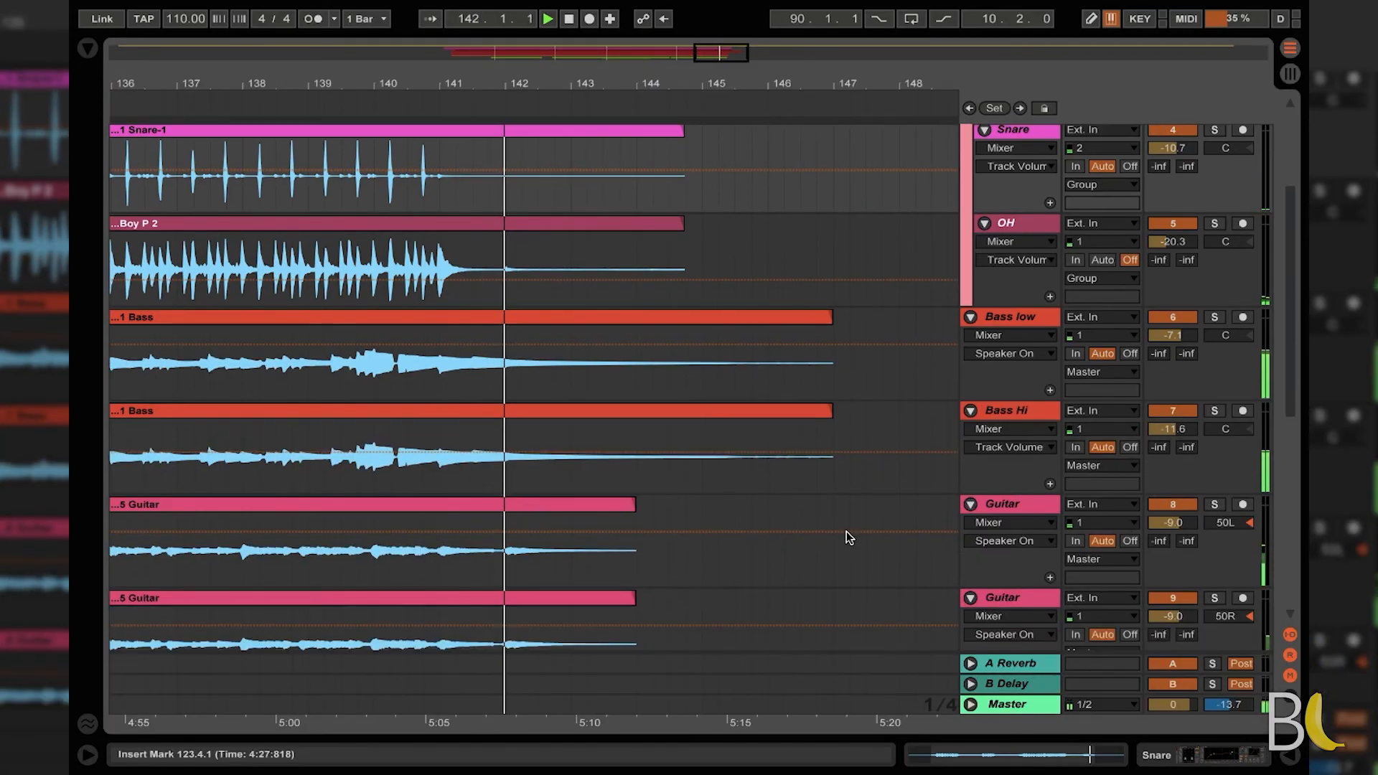
drag(897, 460, 751, 457)
scroll(754, 457, right, 1)
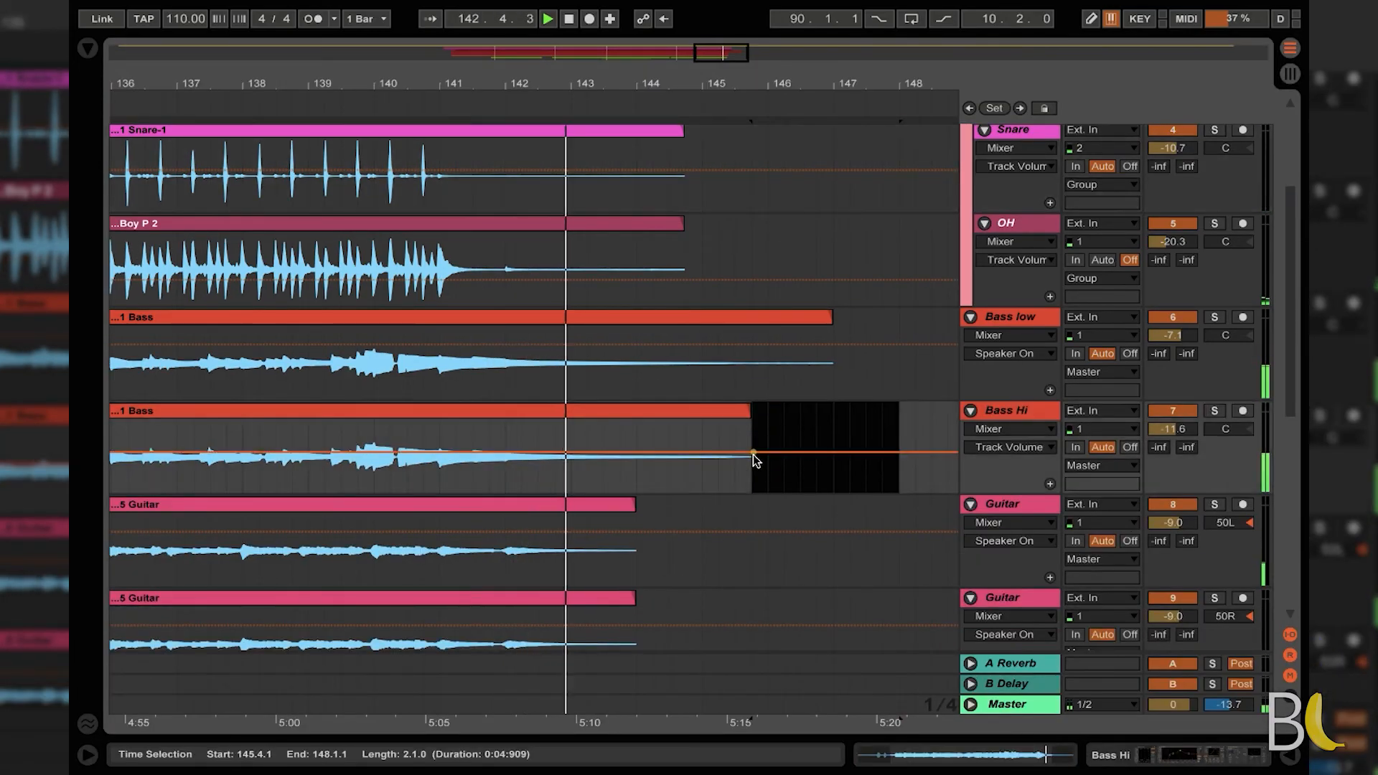
scroll(752, 459, up, 5)
drag(762, 256, 605, 429)
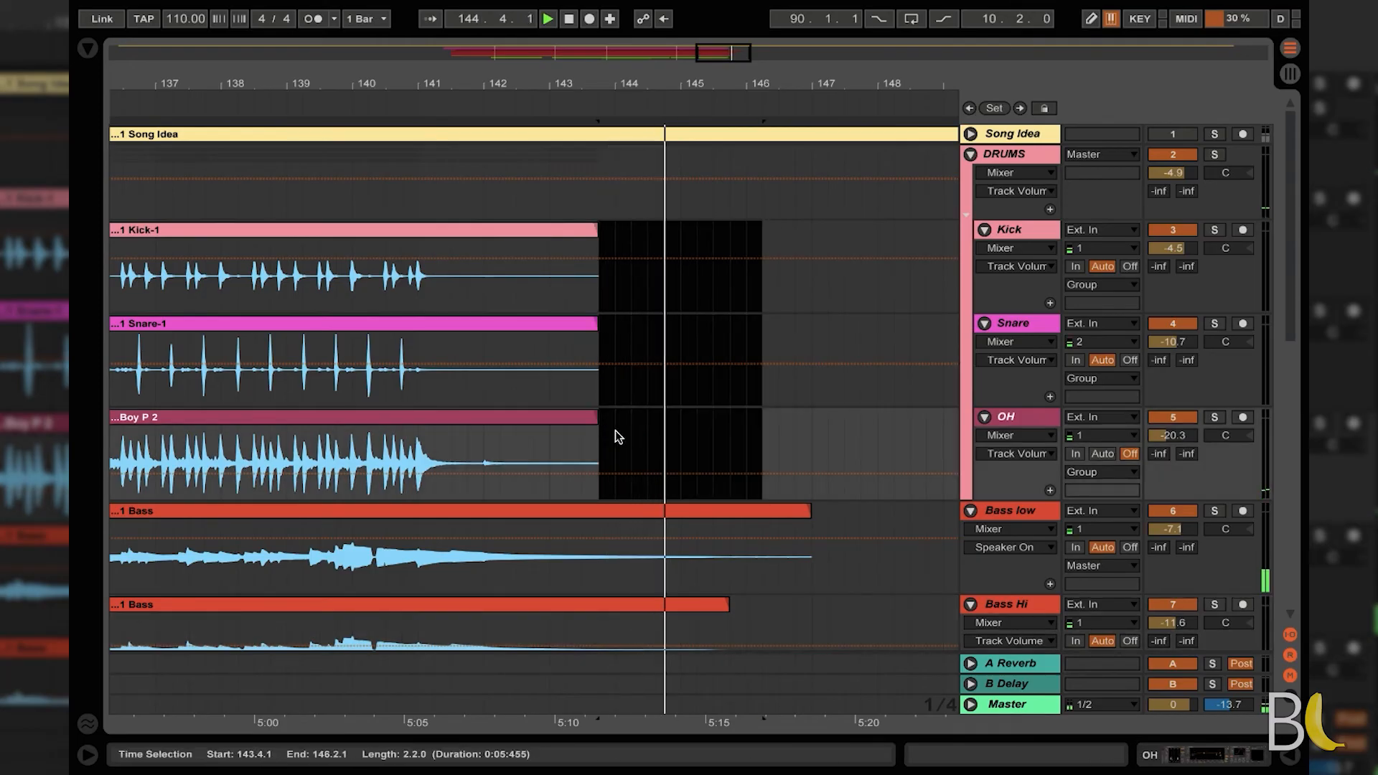
Step: Set the VOX group's volume to -0.8 dB
click(581, 424)
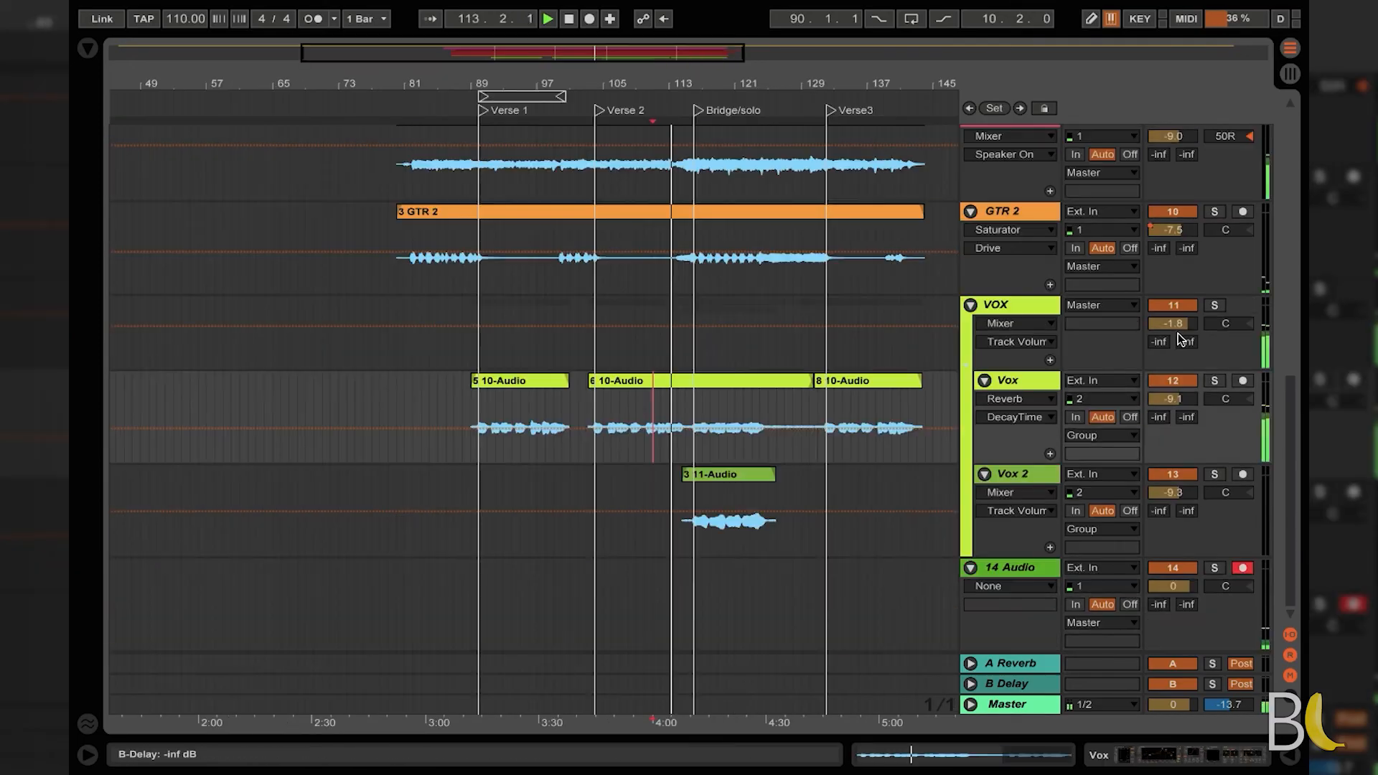
drag(1181, 327, 1180, 321)
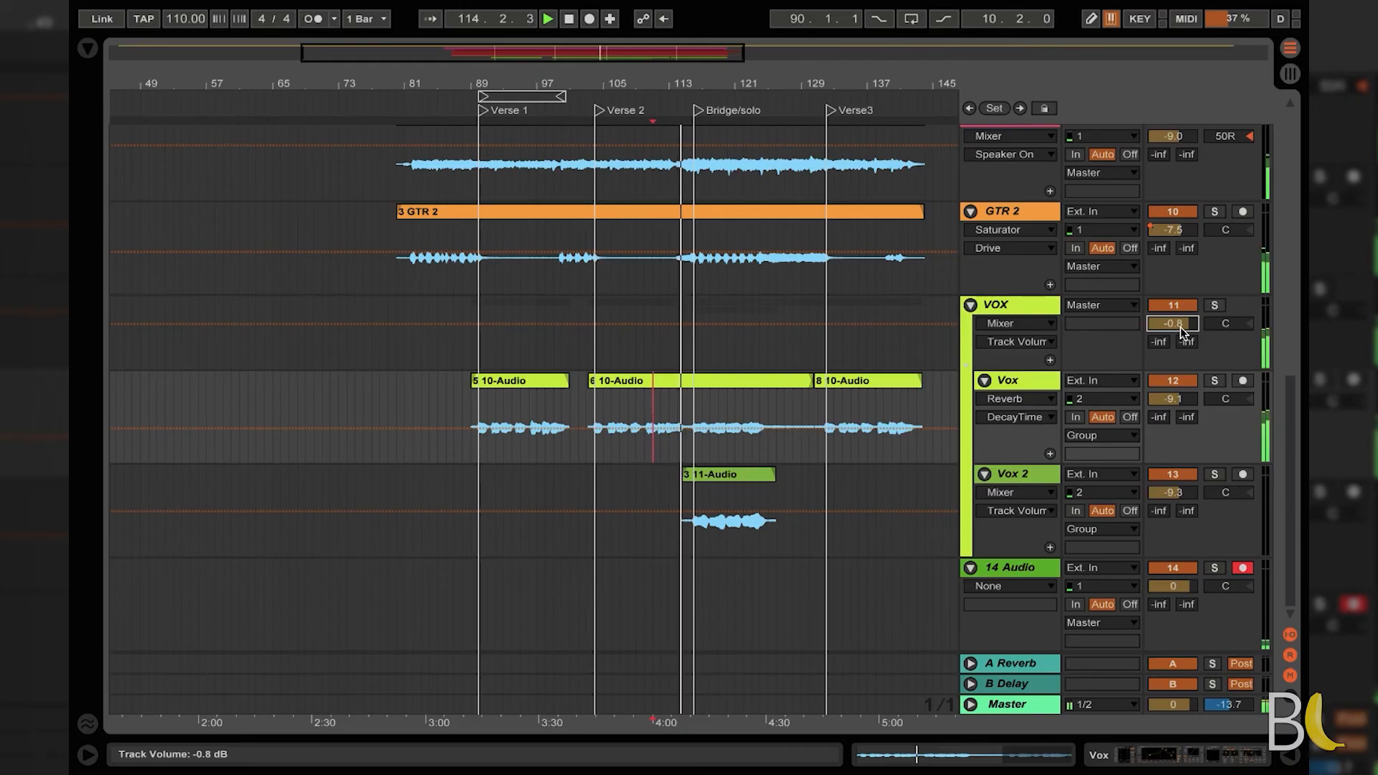
Step: Load the Master Rack.adg audio effect rack onto the Master track and close its J37 plug-in window
click(1027, 709)
click(1241, 759)
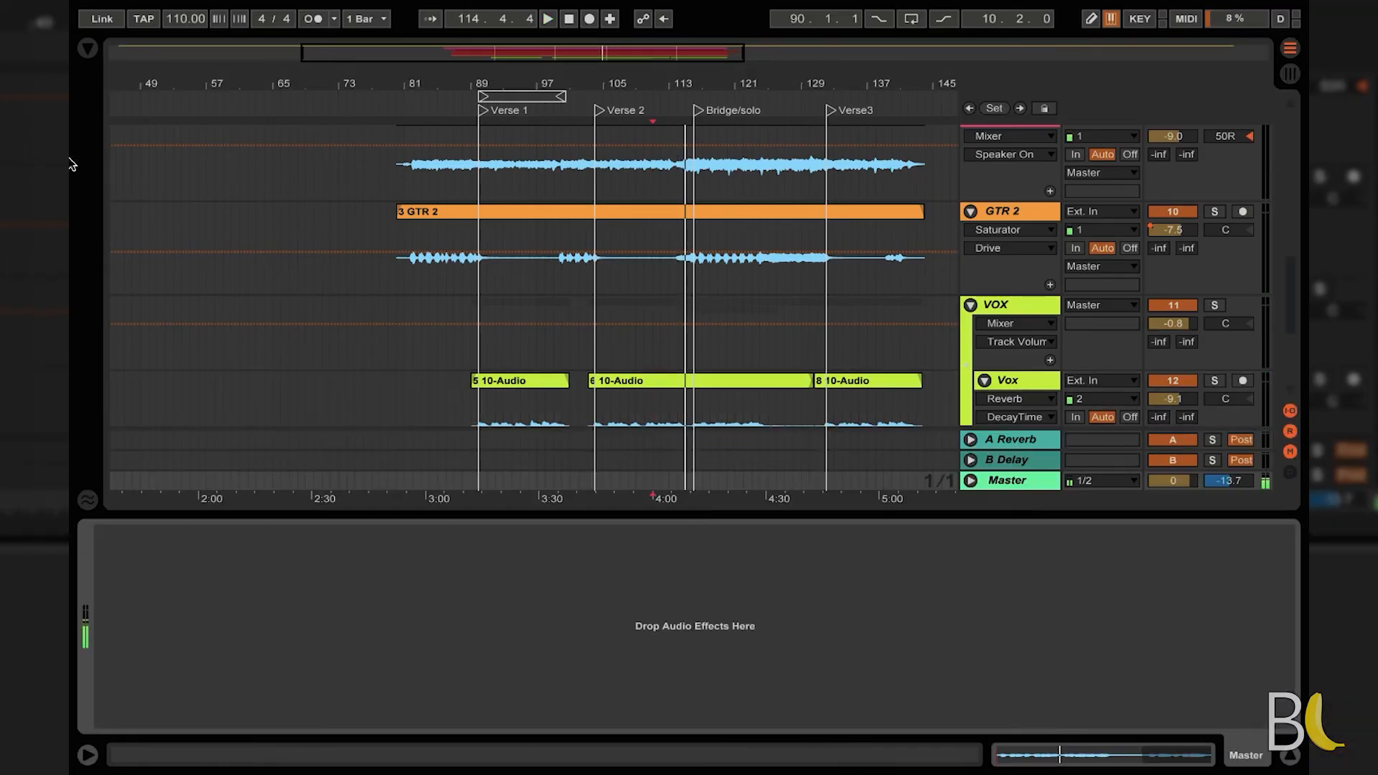
click(87, 54)
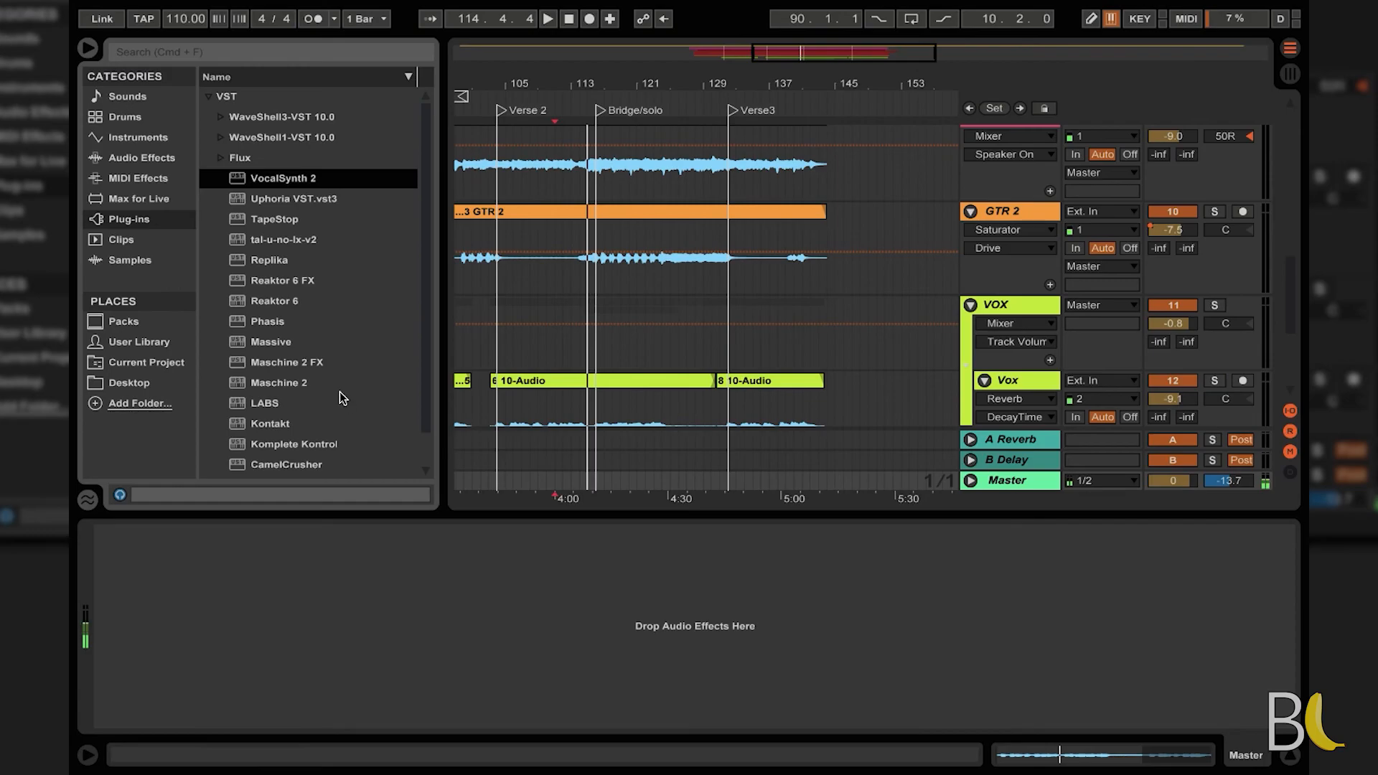
click(154, 159)
scroll(273, 370, up, 6)
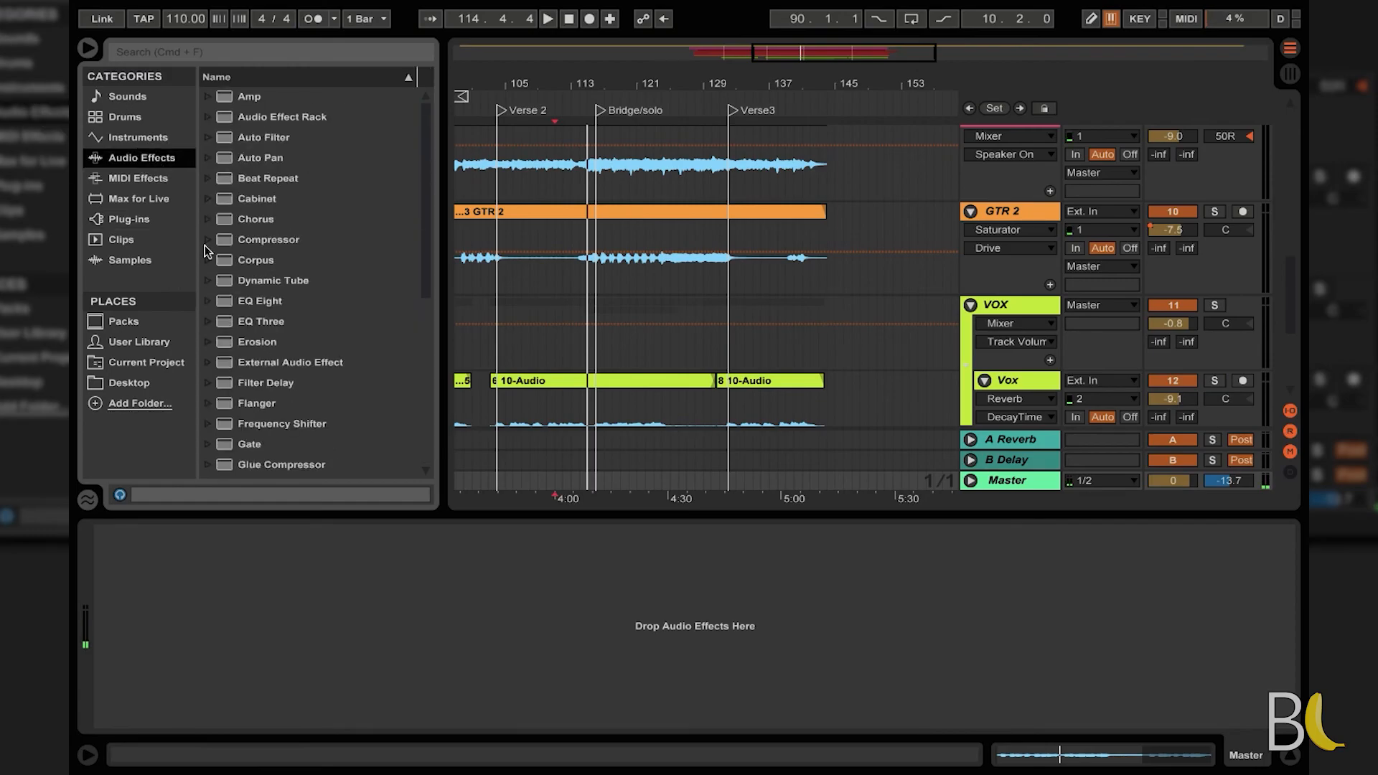
click(208, 117)
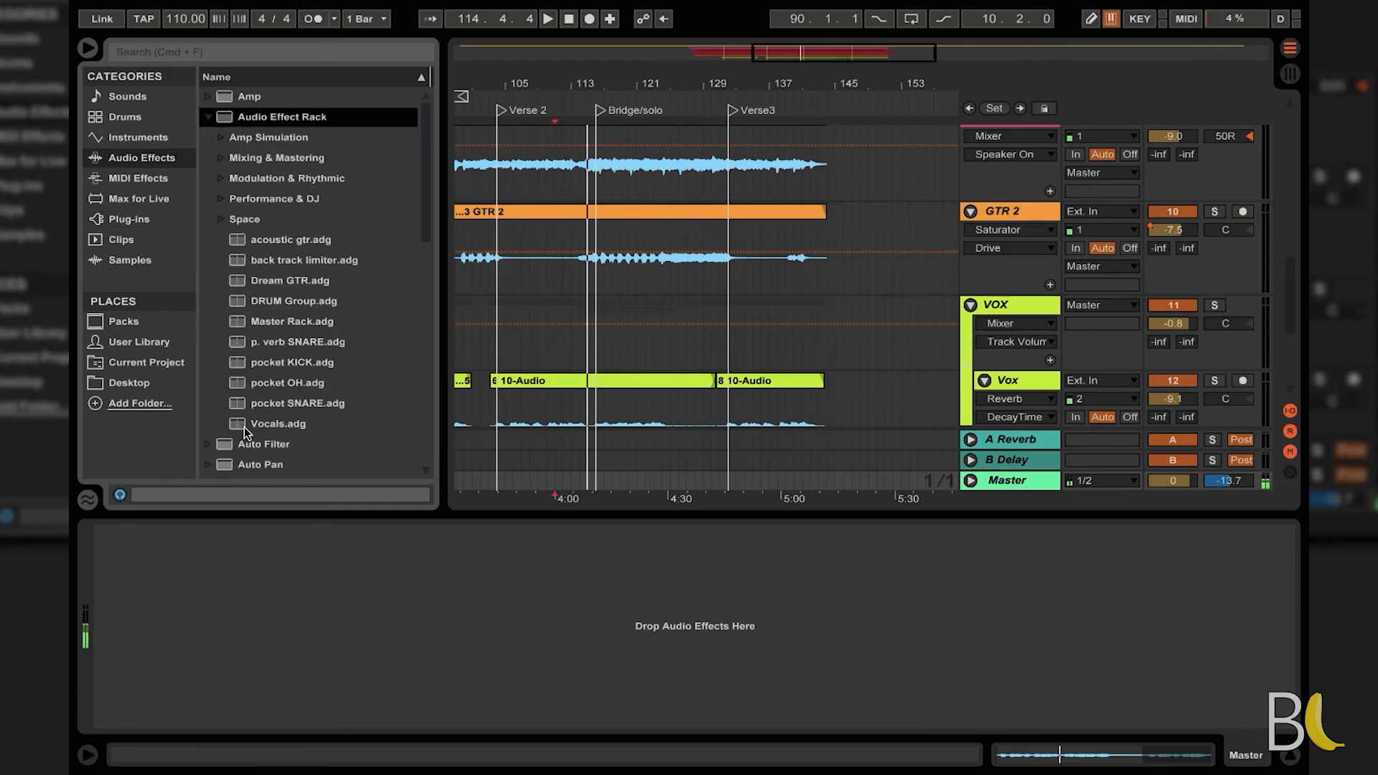
drag(246, 329, 273, 500)
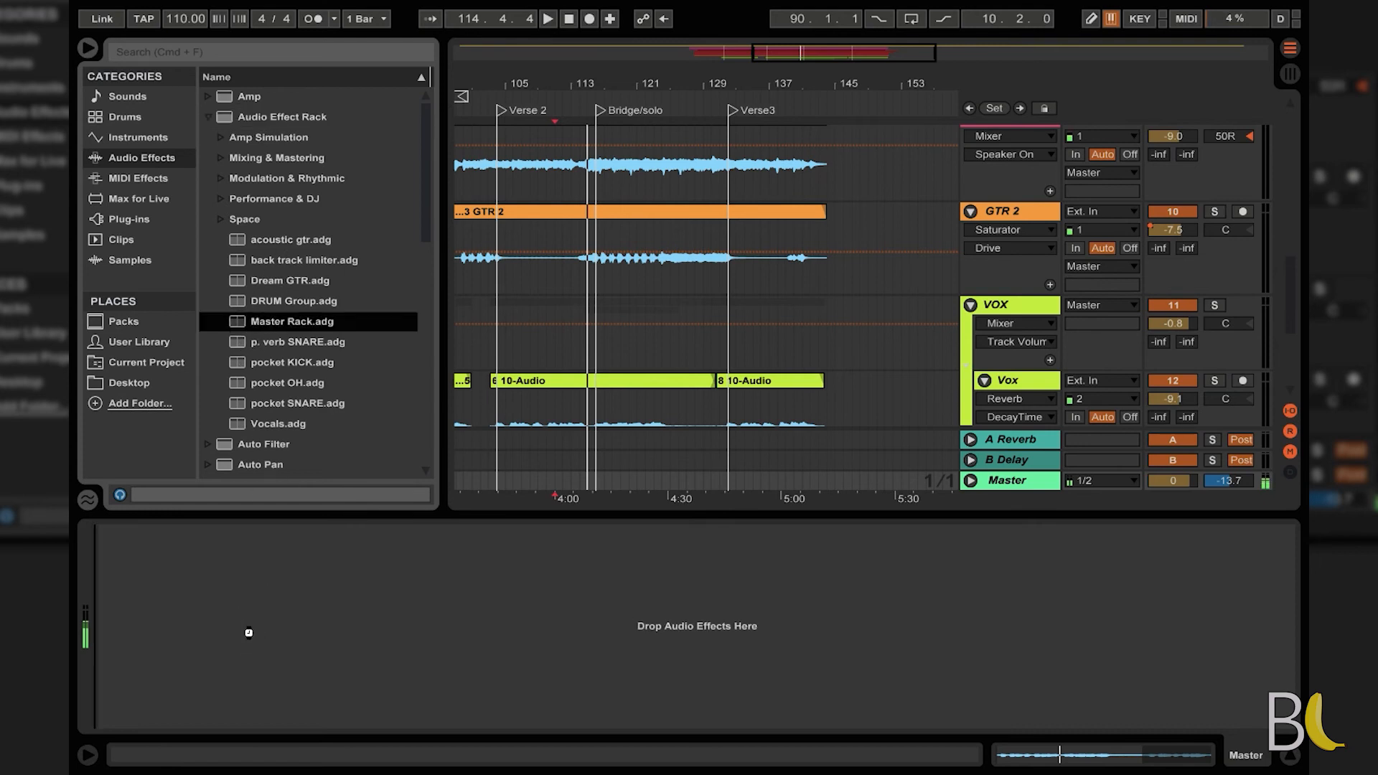
drag(249, 632, 248, 632)
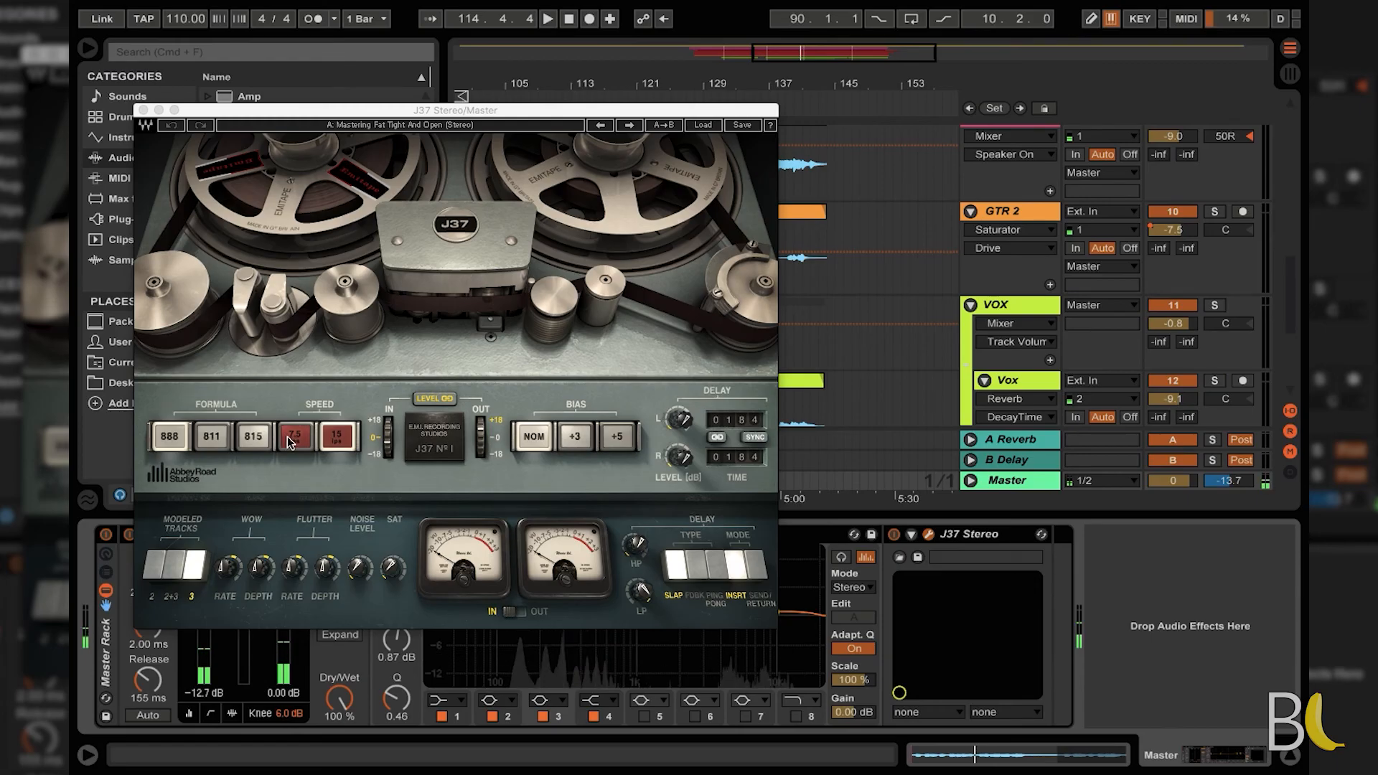
click(143, 110)
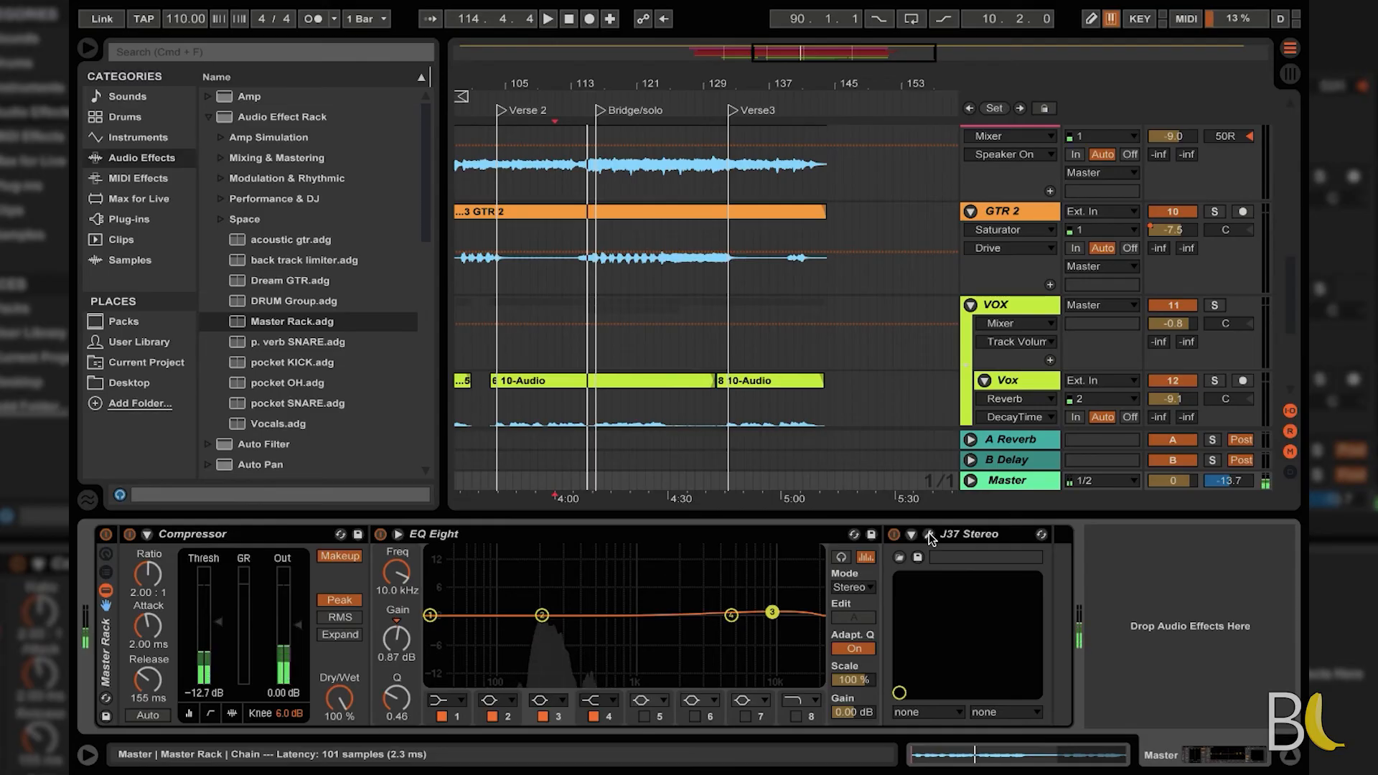
Step: Play the song from bar 111 with the browser and device view hidden, and set the Vox 2 track's volume to -11.9 dB
scroll(1069, 364, down, 5)
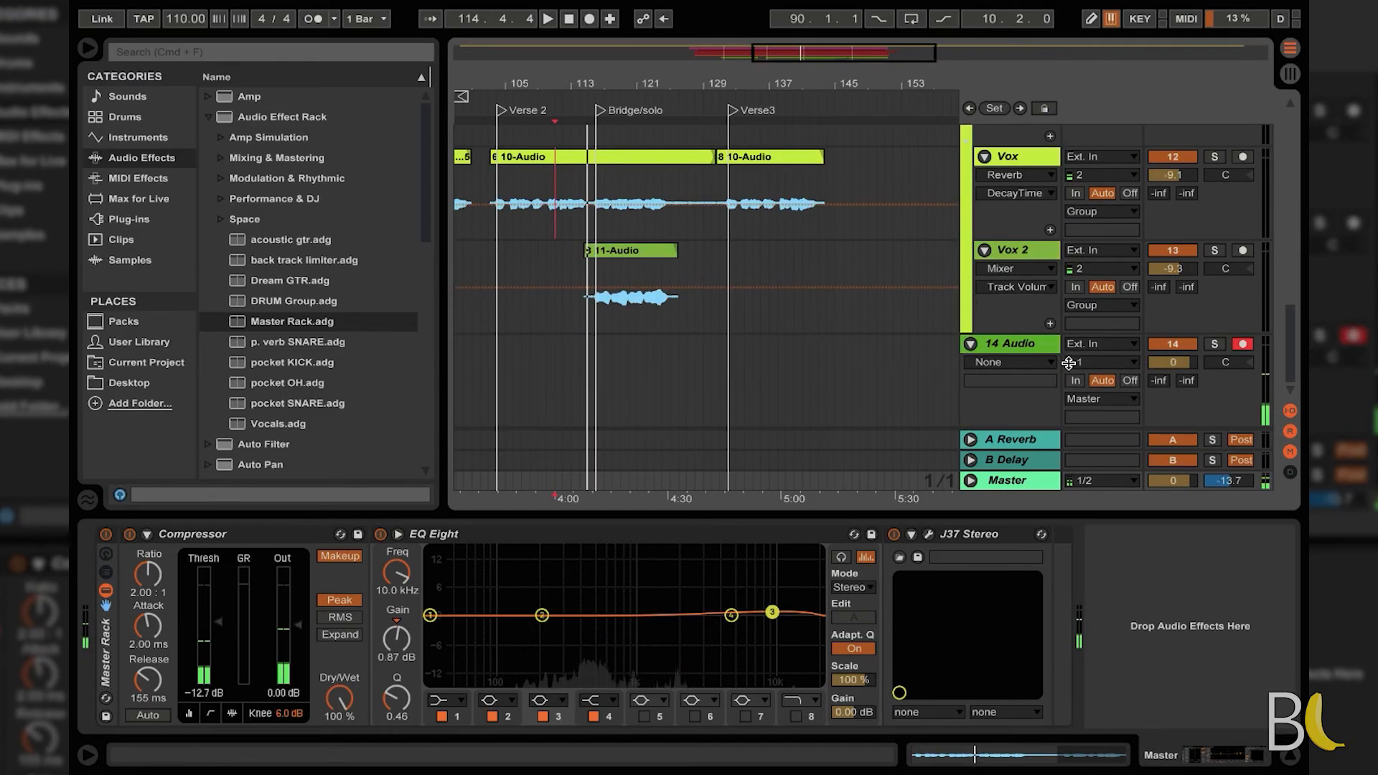
key(space)
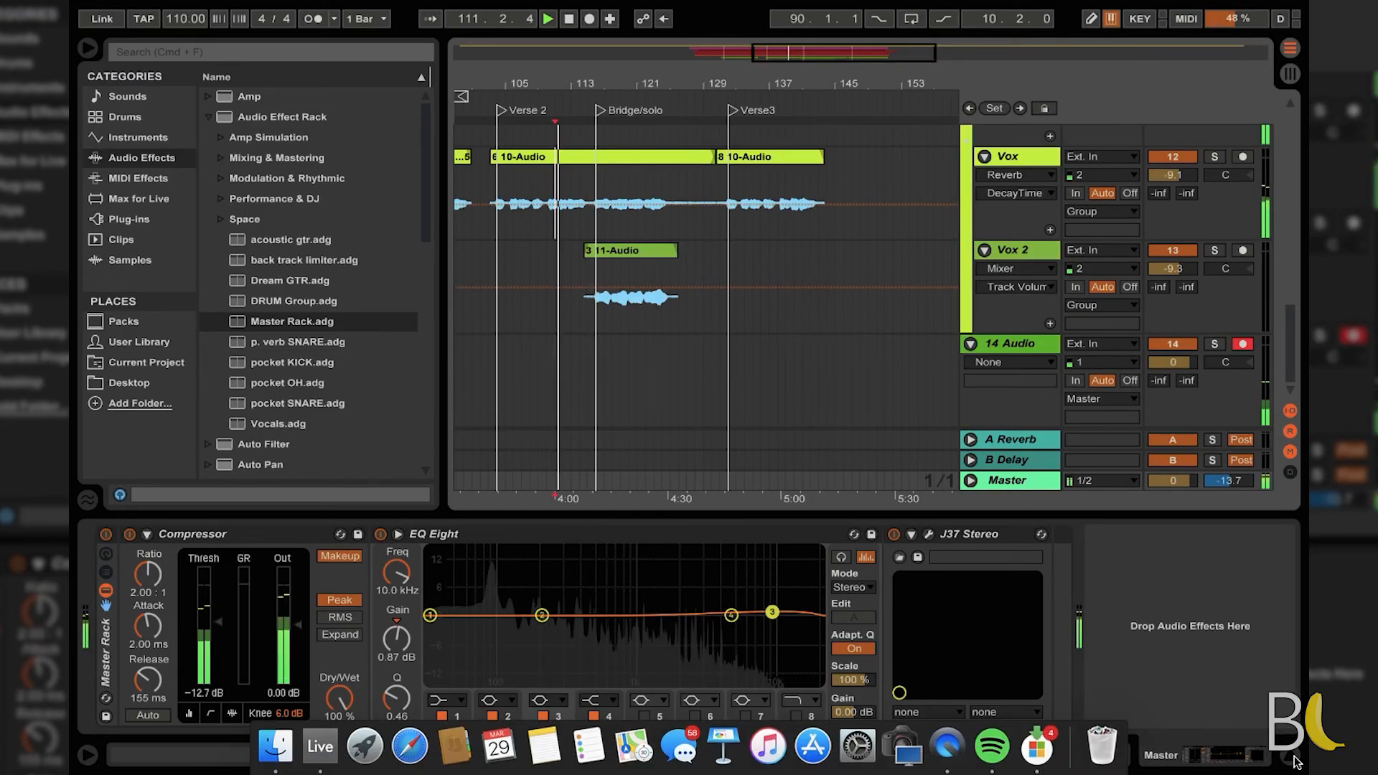
click(1290, 756)
click(88, 48)
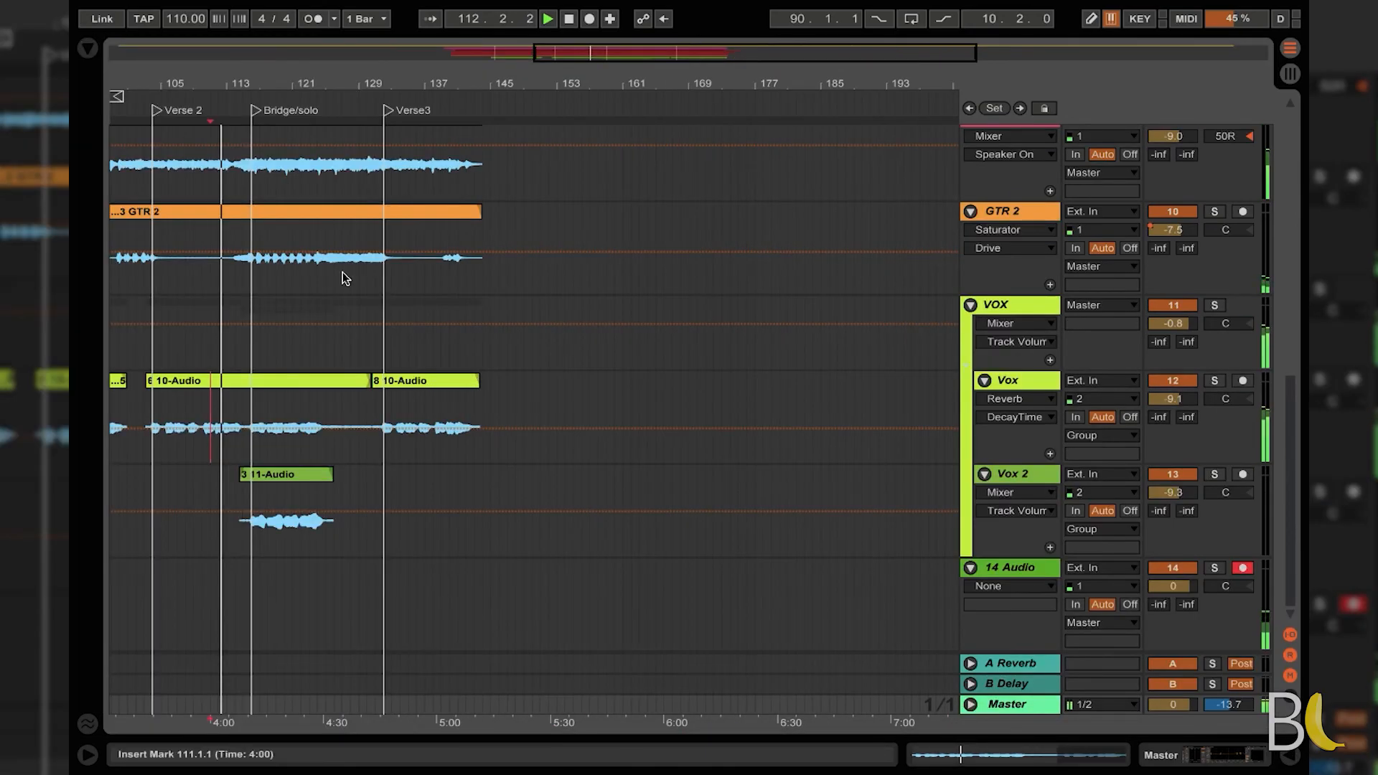
scroll(732, 596, left, 5)
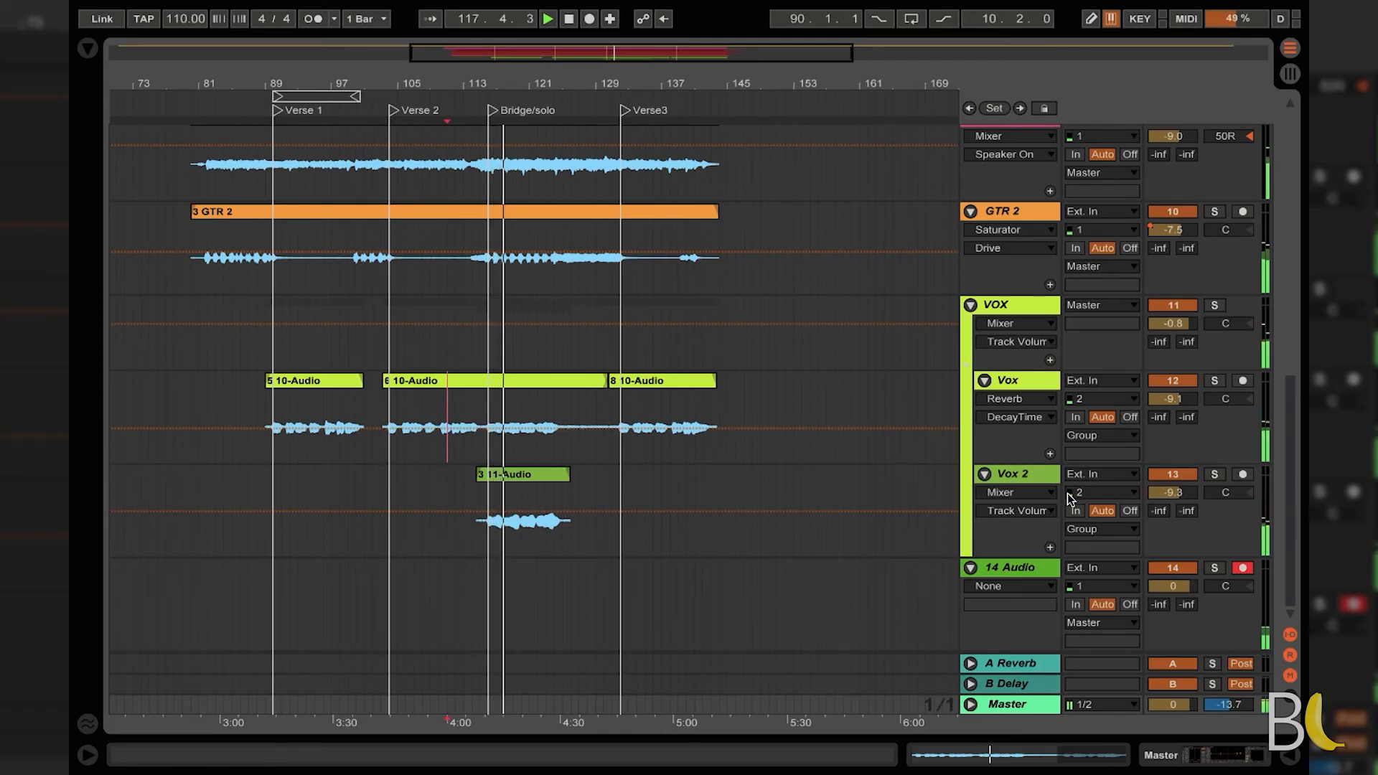
drag(1179, 494, 1179, 515)
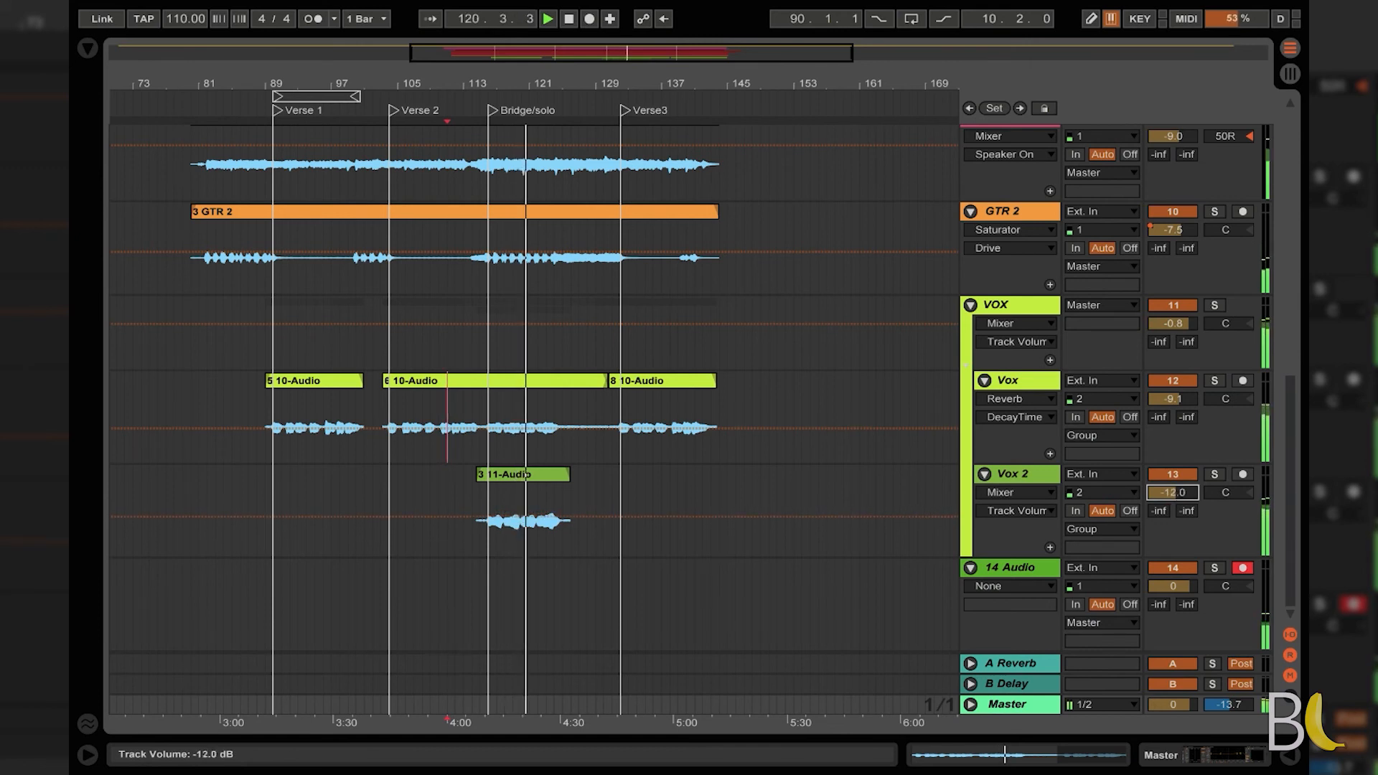
Step: On Vox 2's EQ Eight, reduce the boosts of bands 2 and 3, raise band 8's cutoff and set band 1's frequency to 116 Hz
click(1033, 475)
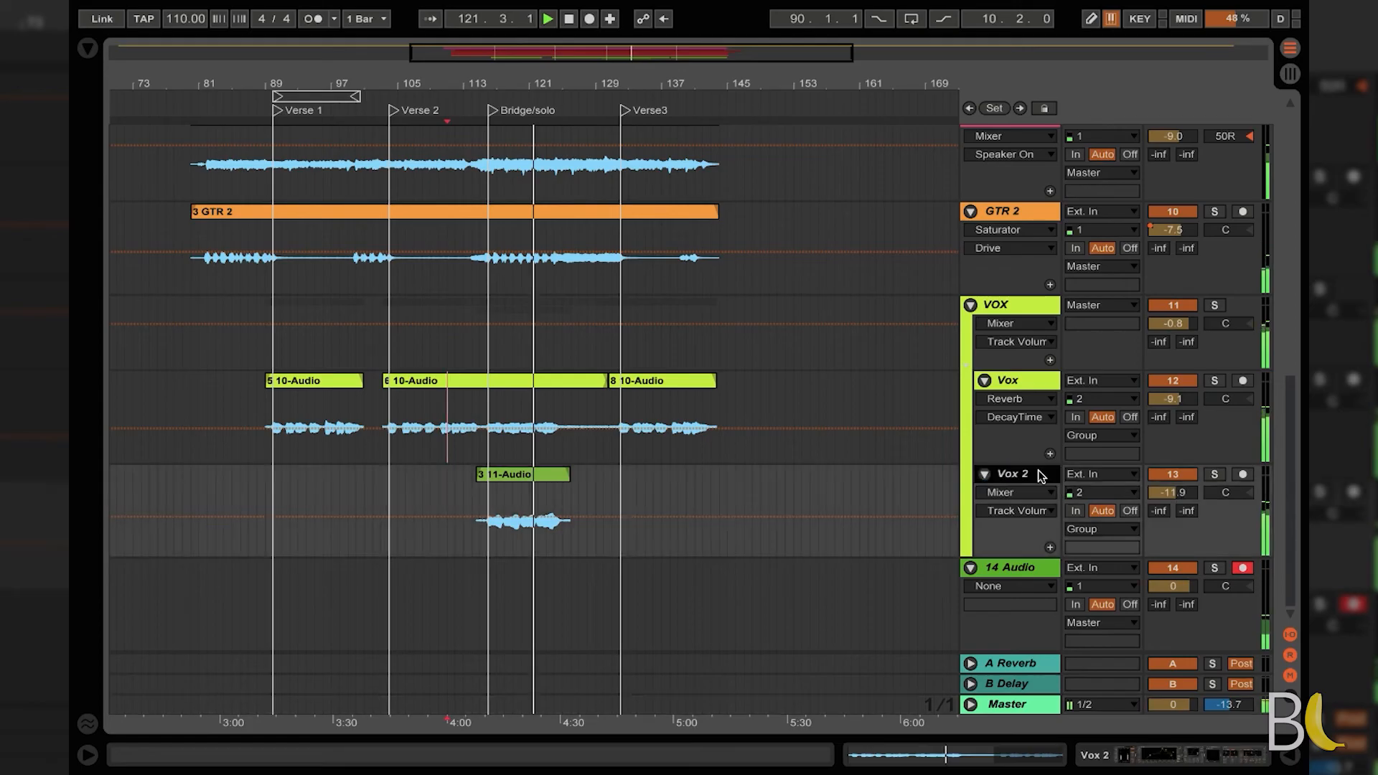
click(1148, 757)
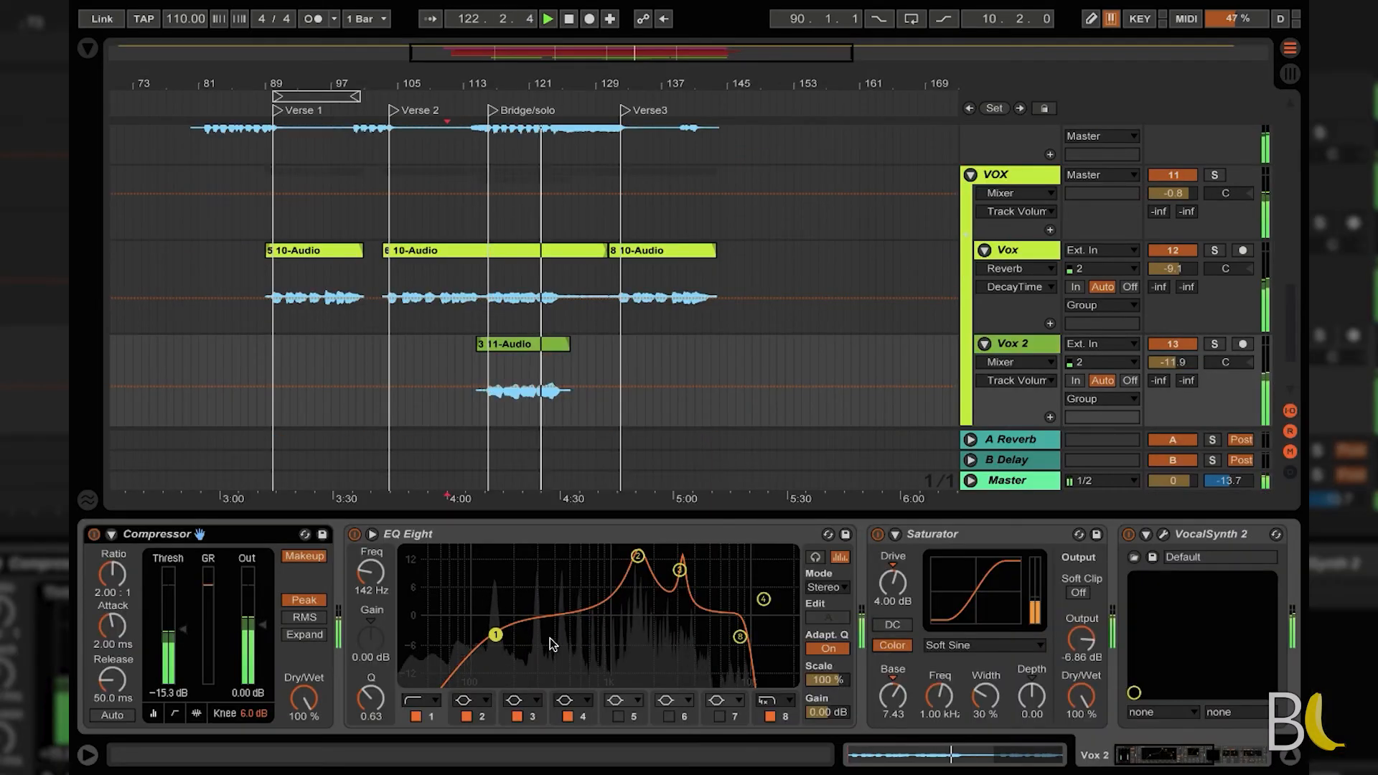
drag(637, 557, 680, 580)
drag(740, 637, 759, 643)
click(495, 635)
drag(495, 635, 484, 633)
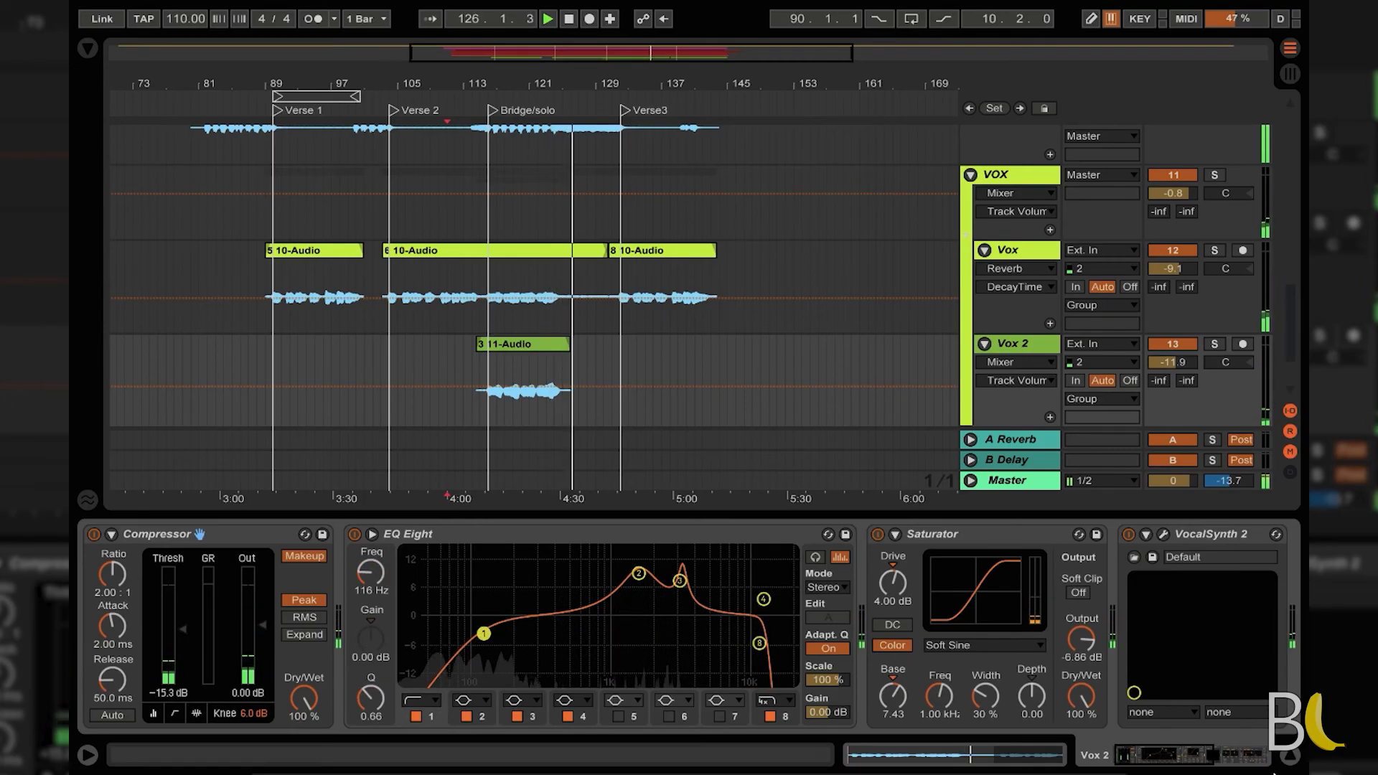
click(1292, 759)
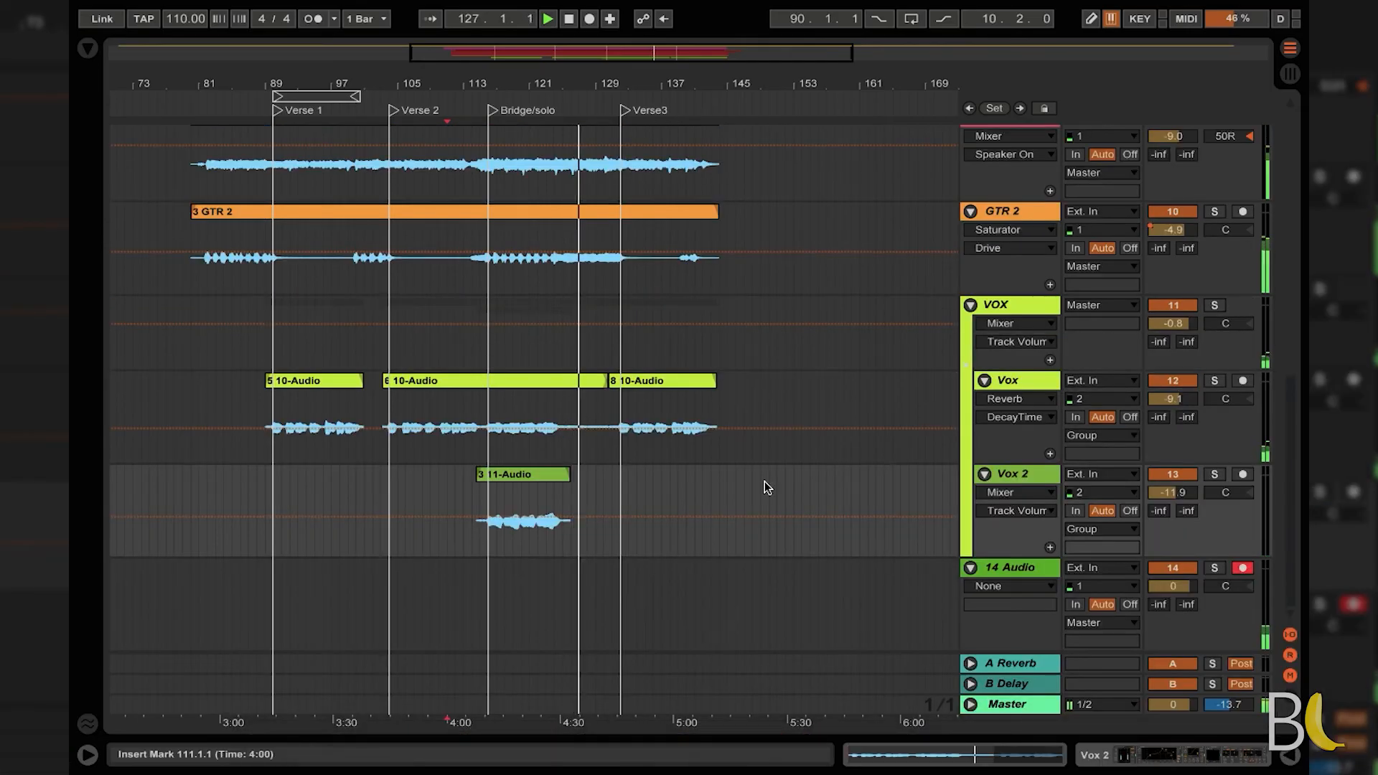
Step: Play the bridge from bar 115 to check the vocal balance, and stop playback
click(481, 442)
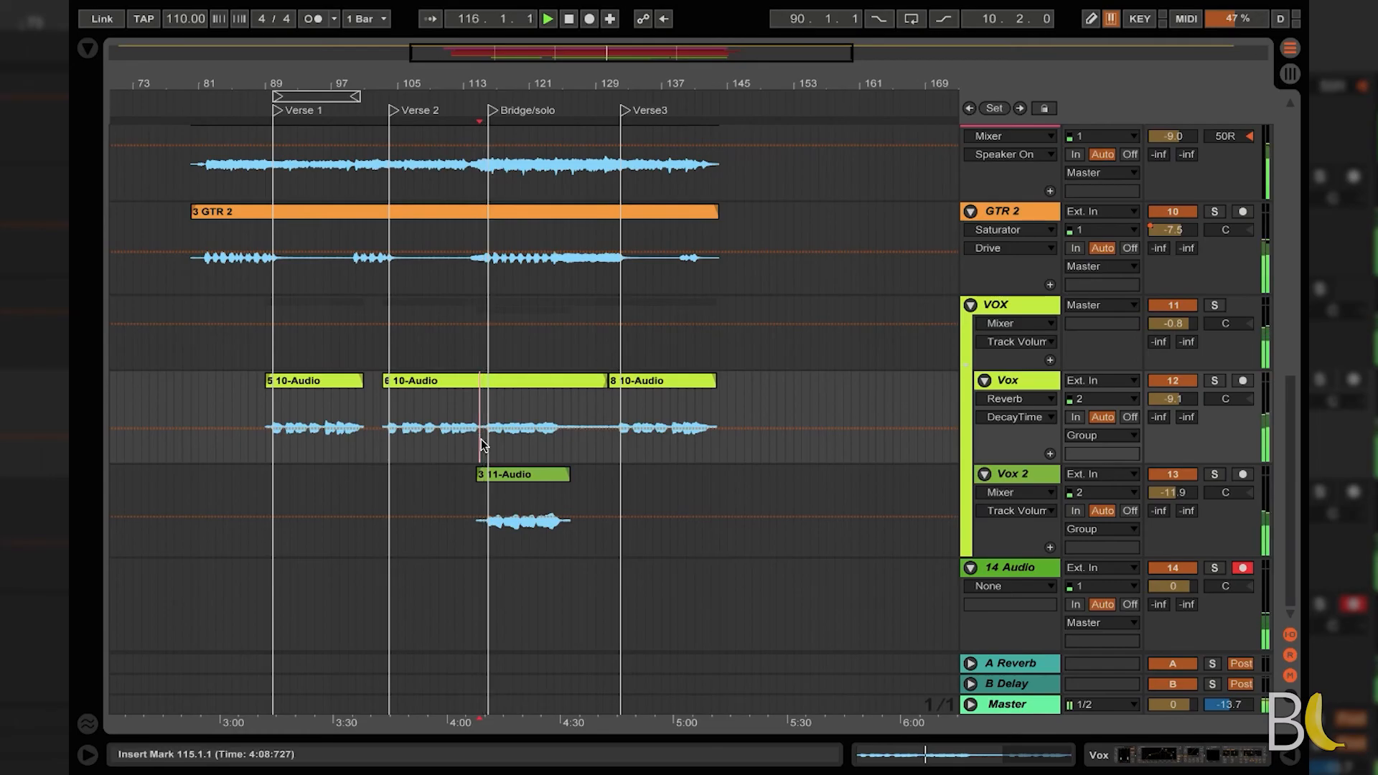
key(XF86AudioLowerVolume)
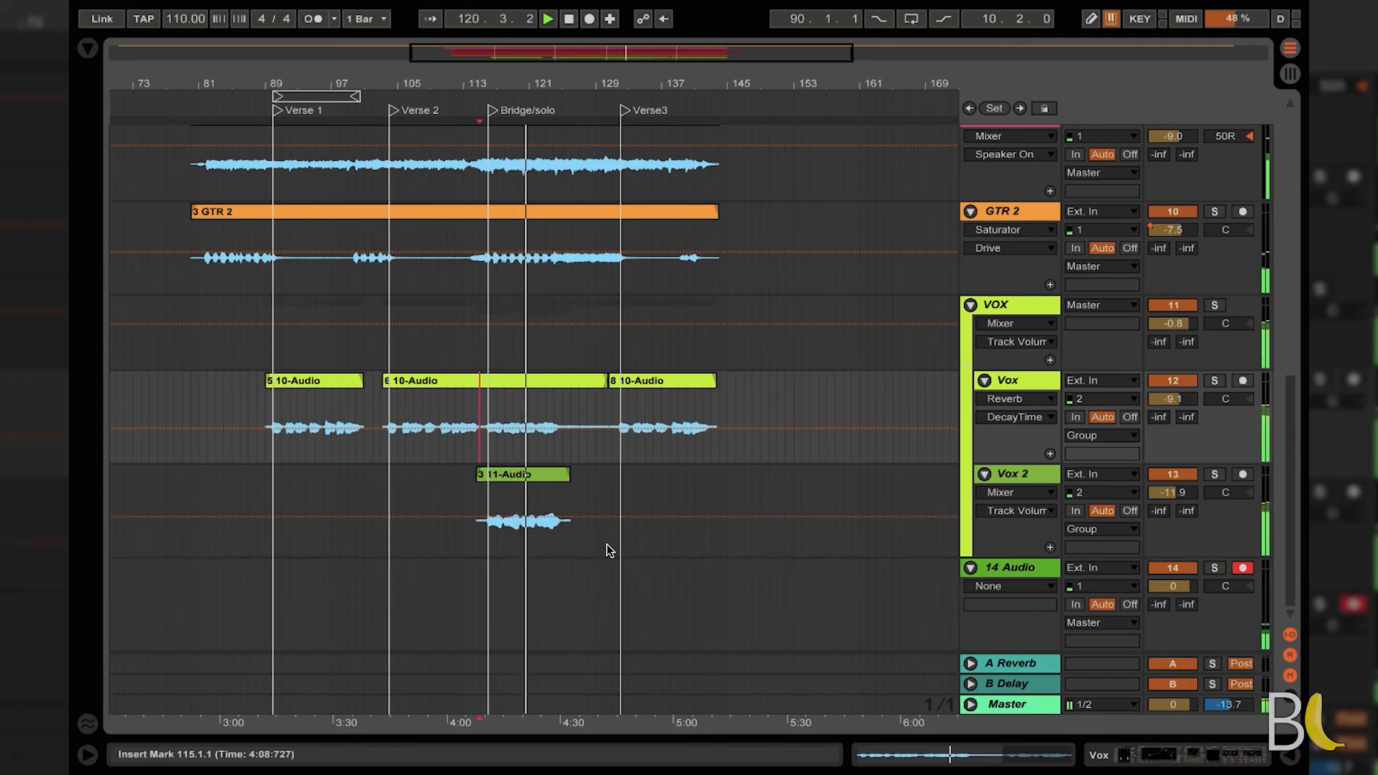
scroll(688, 544, up, 6)
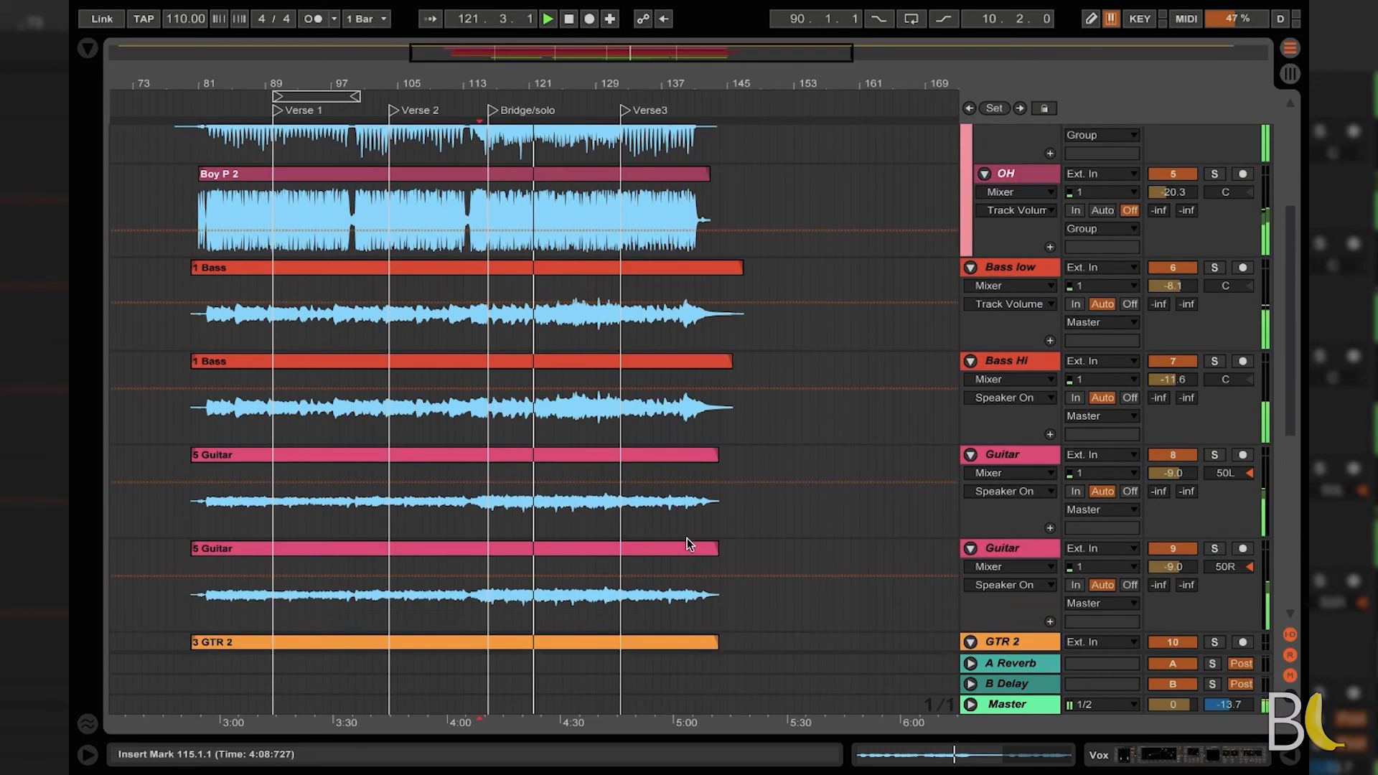
key(space)
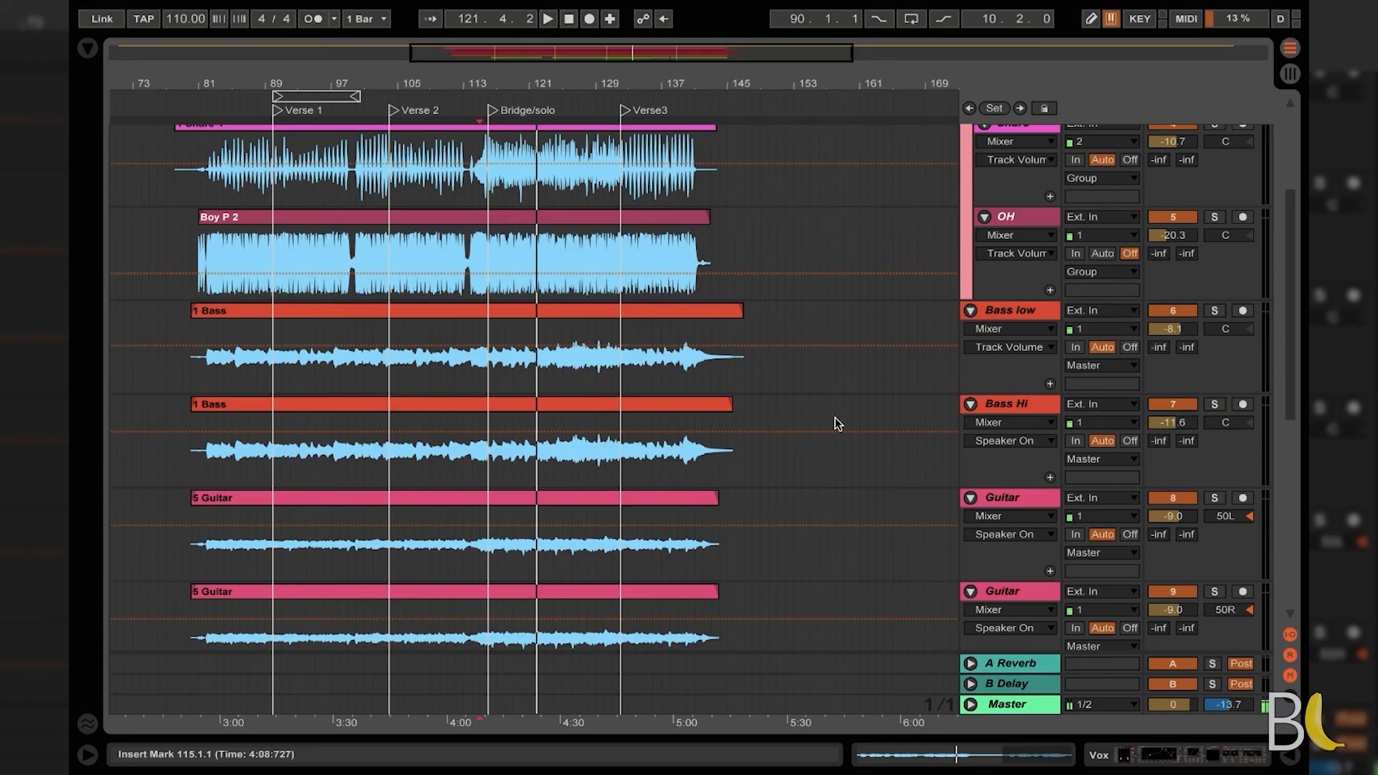
Step: Look over the drum, bass, guitar and vocal tracks across the whole arrangement
scroll(838, 424, up, 4)
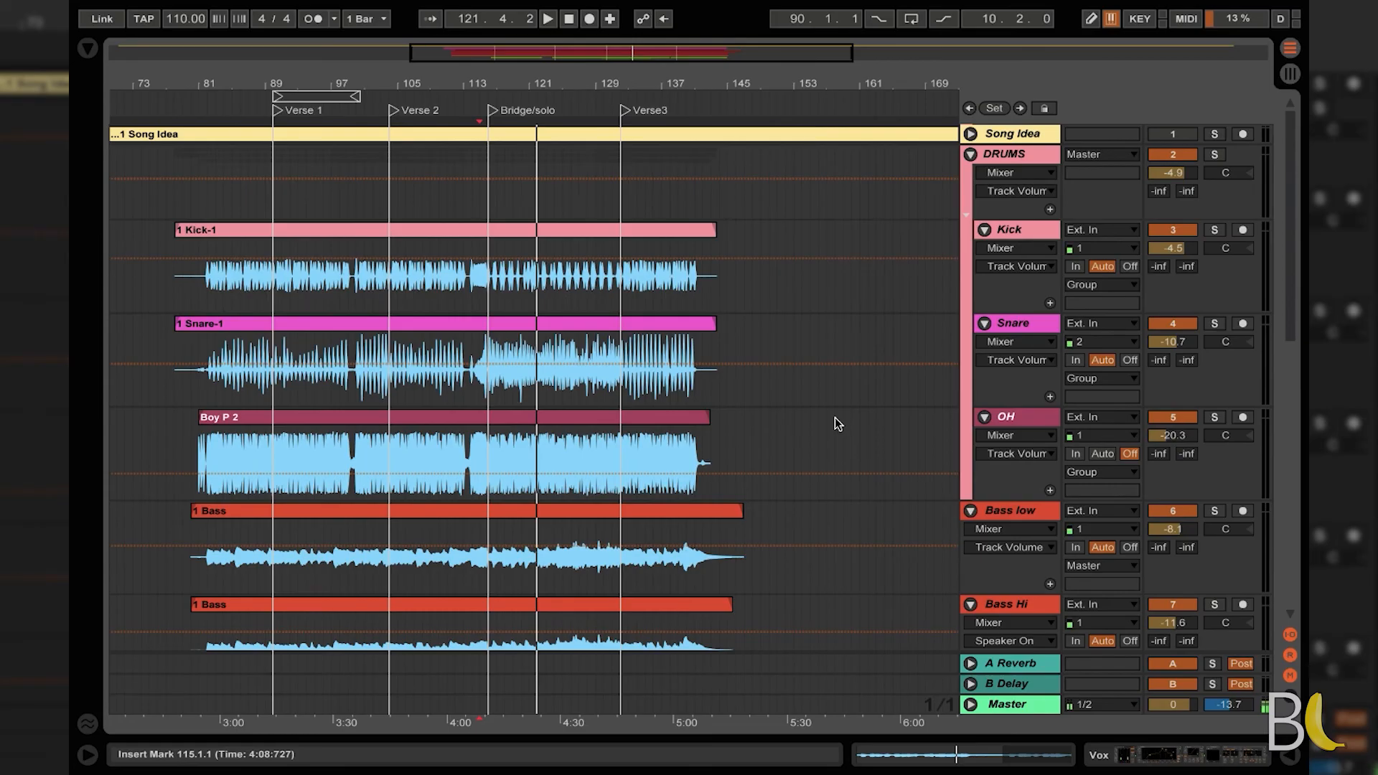
scroll(838, 424, down, 1)
scroll(838, 423, left, 5)
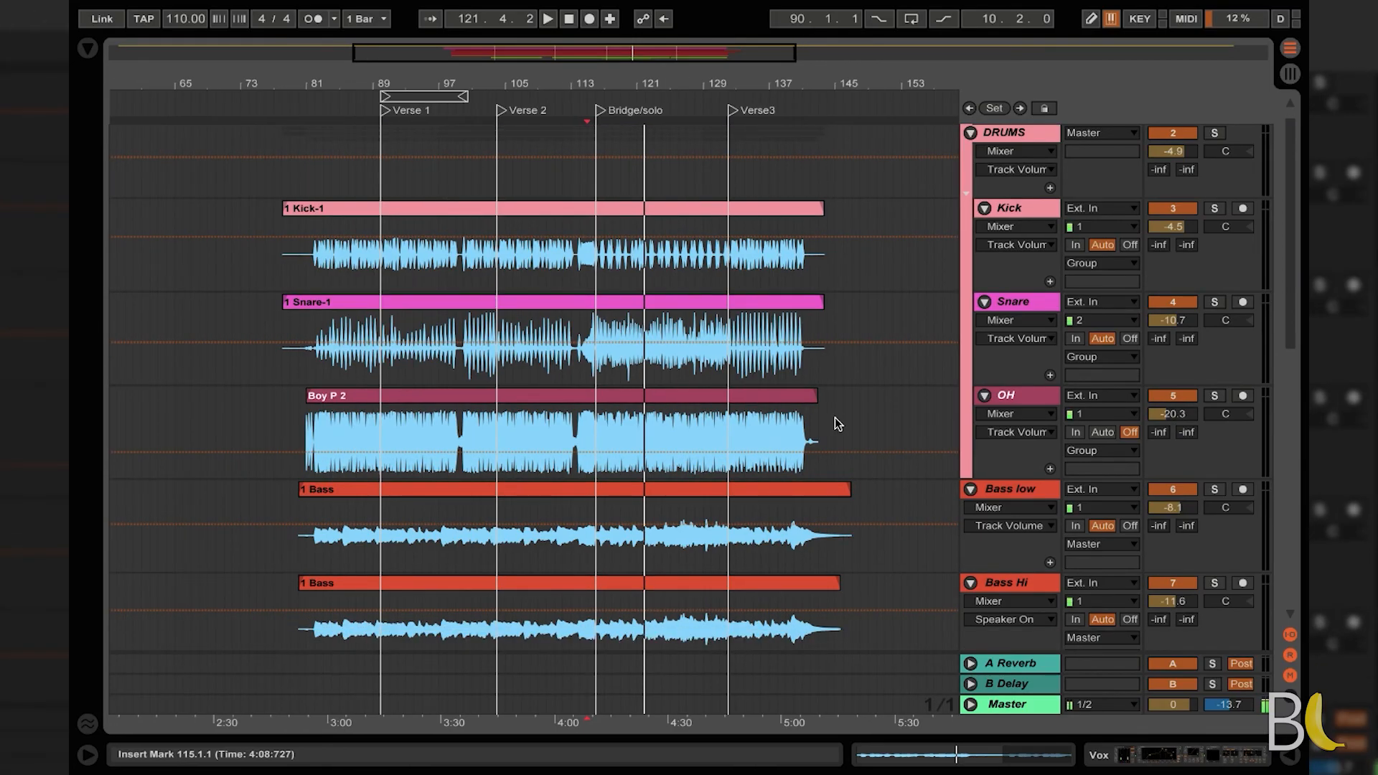
scroll(864, 404, down, 4)
scroll(864, 404, left, 1)
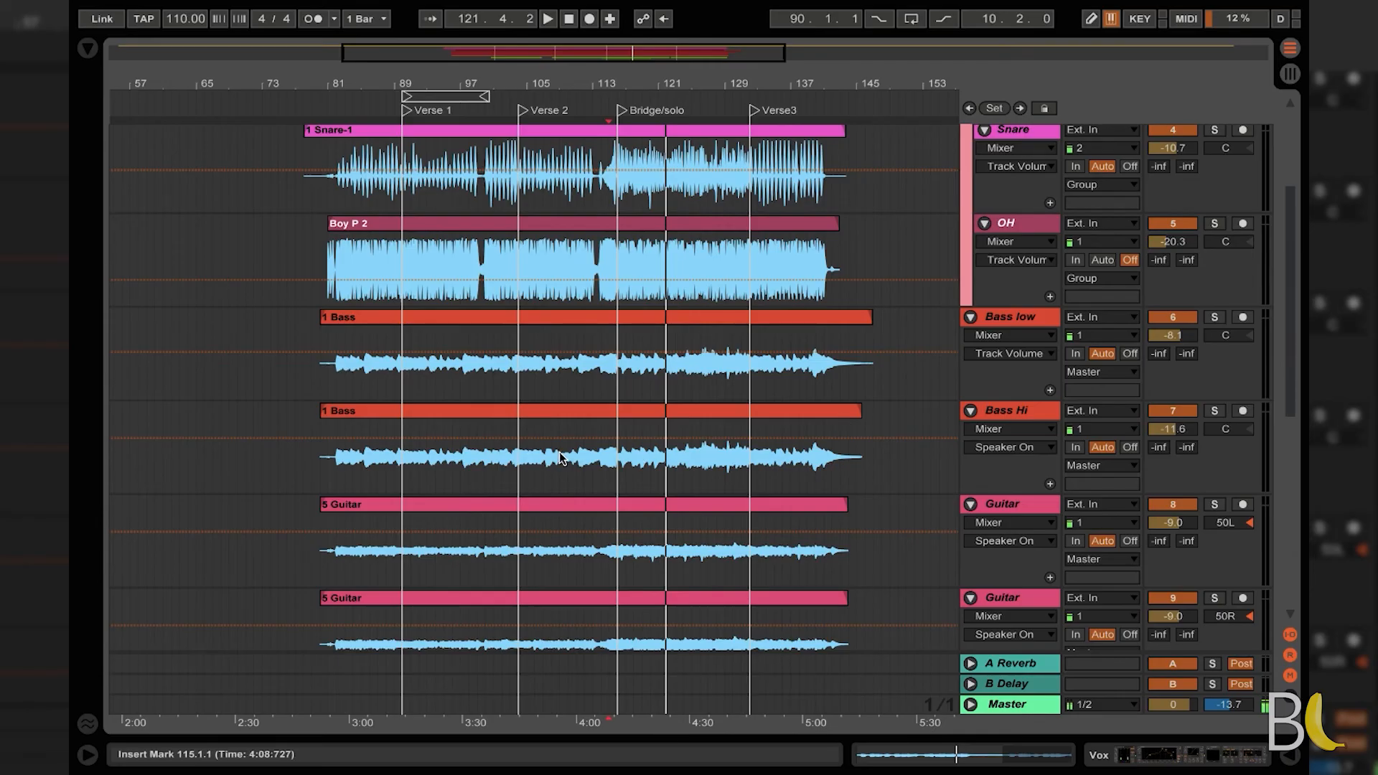
scroll(567, 455, down, 10)
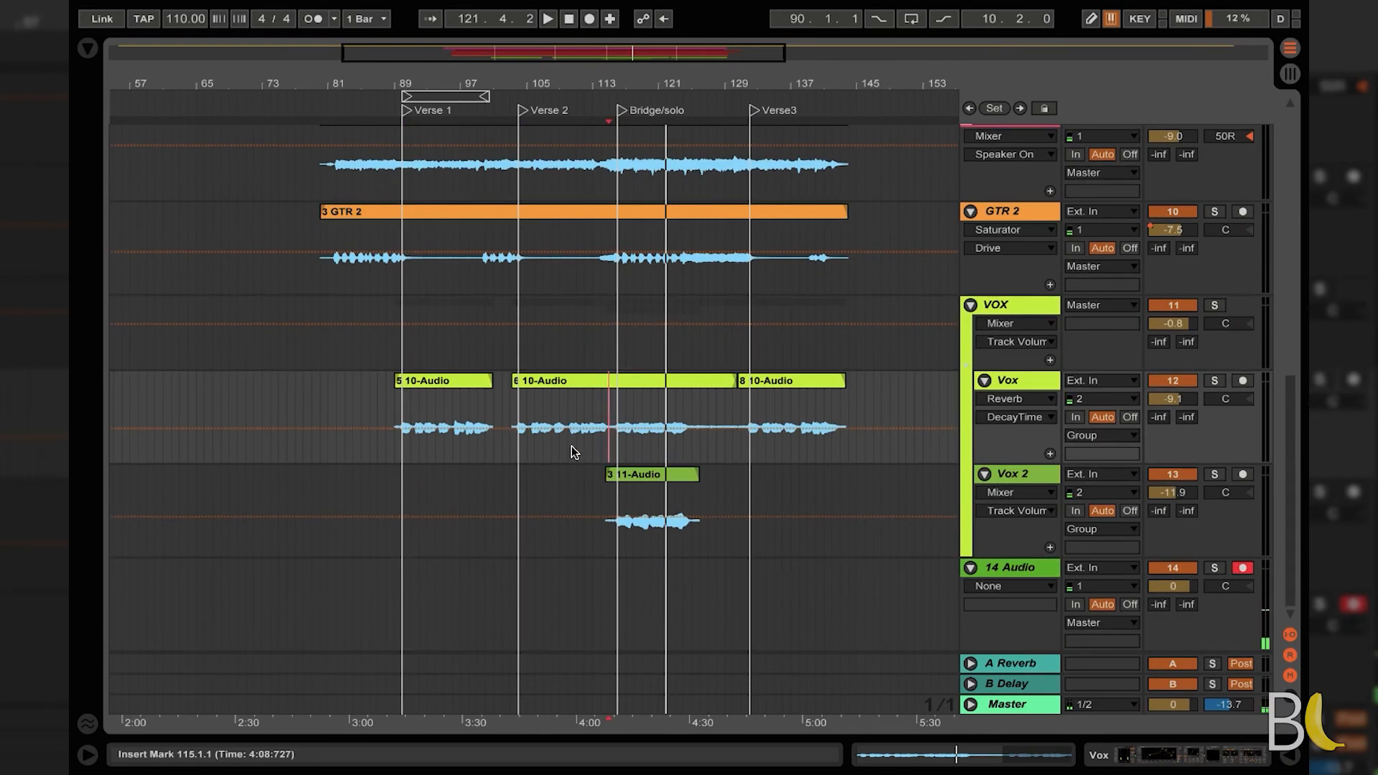
scroll(572, 446, up, 5)
scroll(572, 447, right, 1)
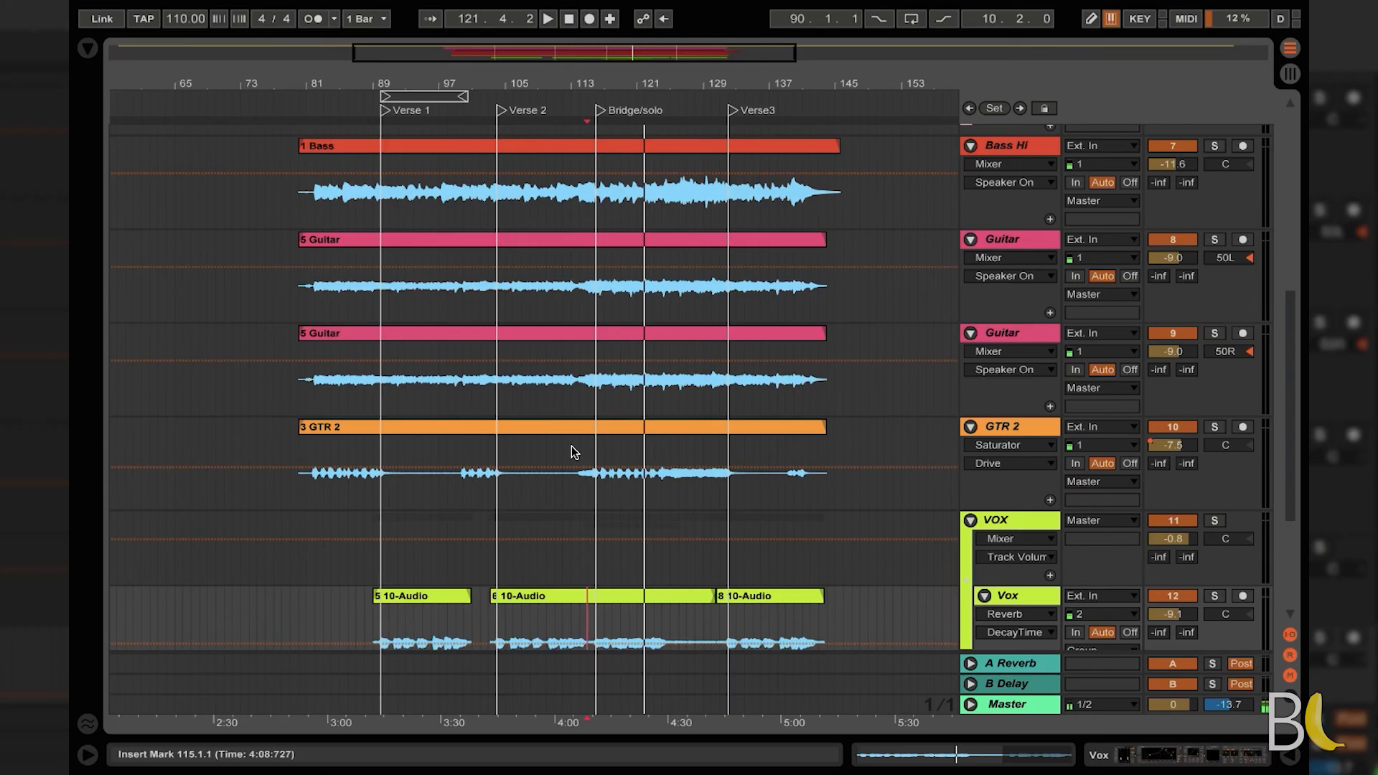
scroll(1024, 451, up, 10)
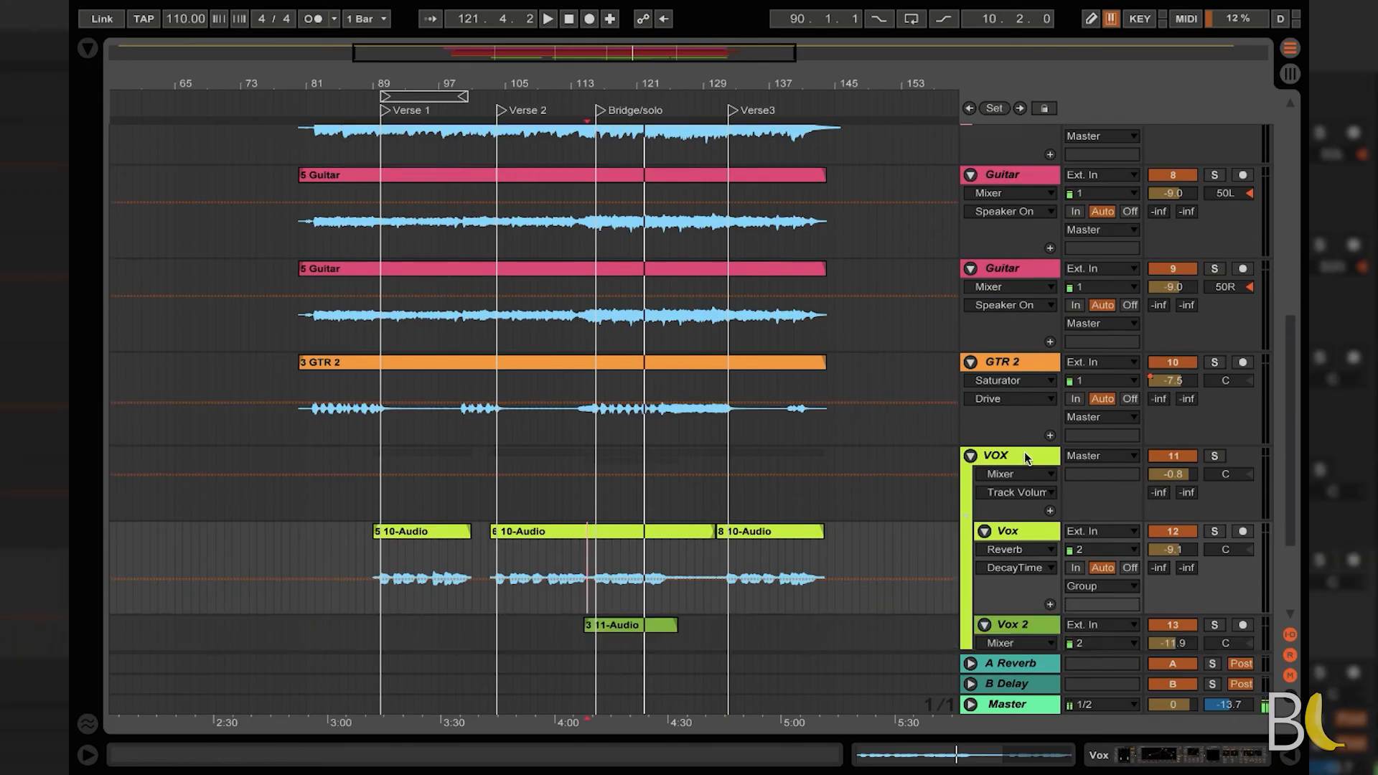